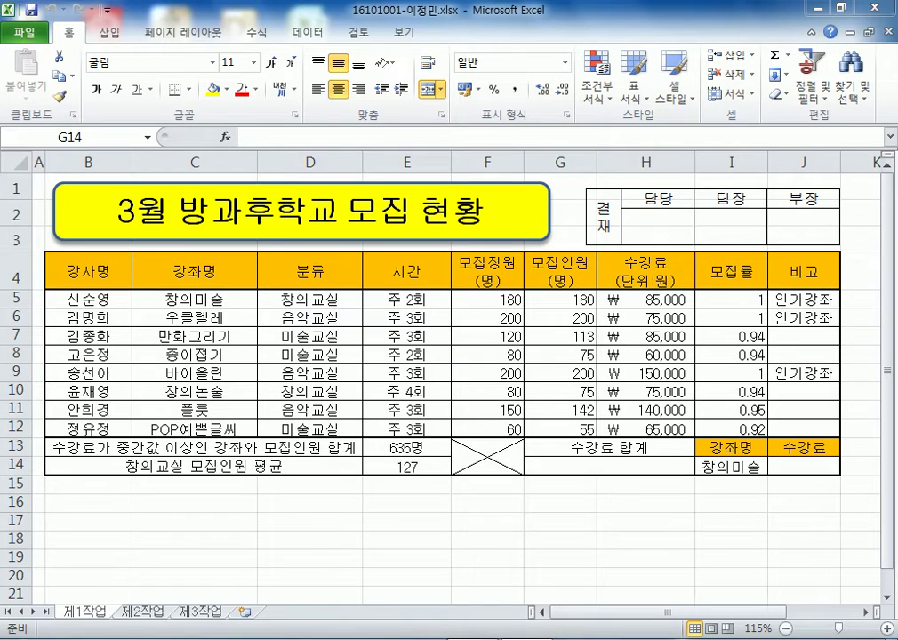
Select the merged result cell G14 below the 수강료 합계 heading and collapse the ribbon.
left_click(608, 466)
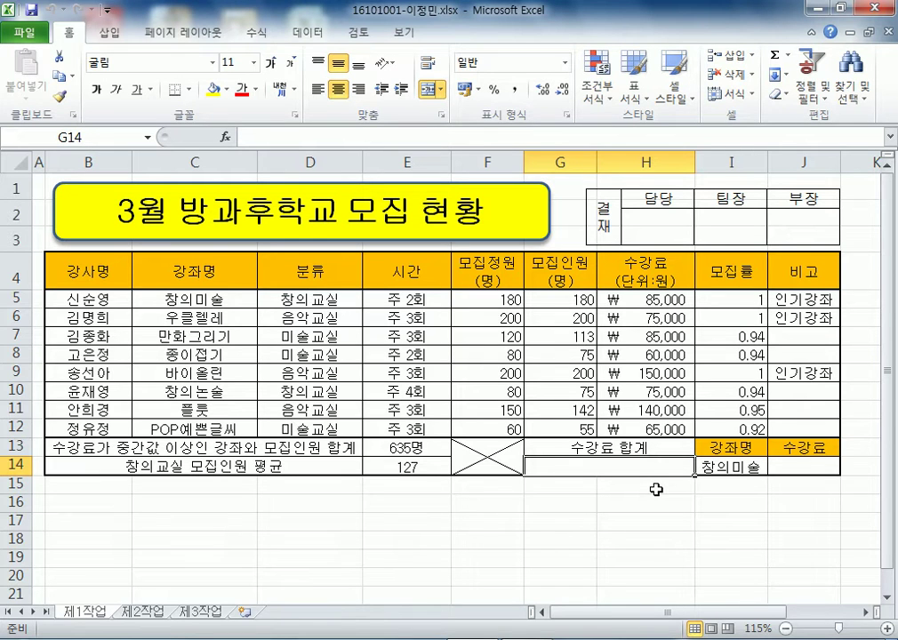
double_click(69, 32)
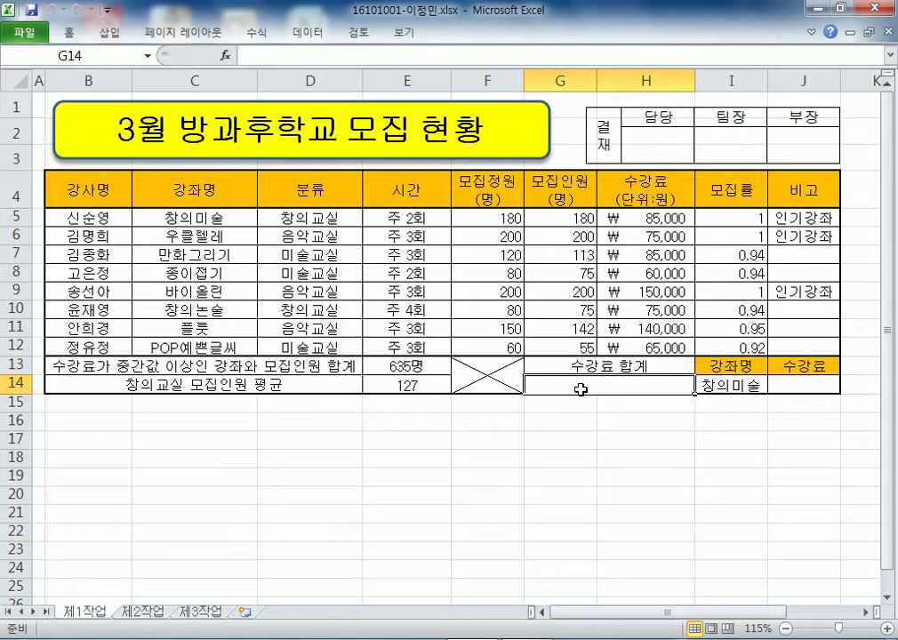
left_click(255, 34)
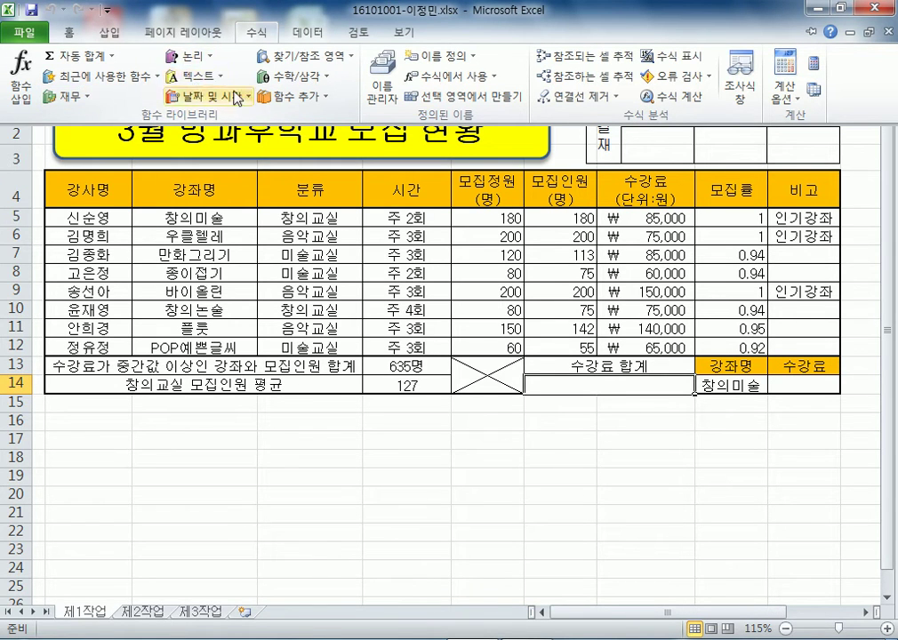
left_click(311, 85)
left_click_drag(378, 151, 381, 425)
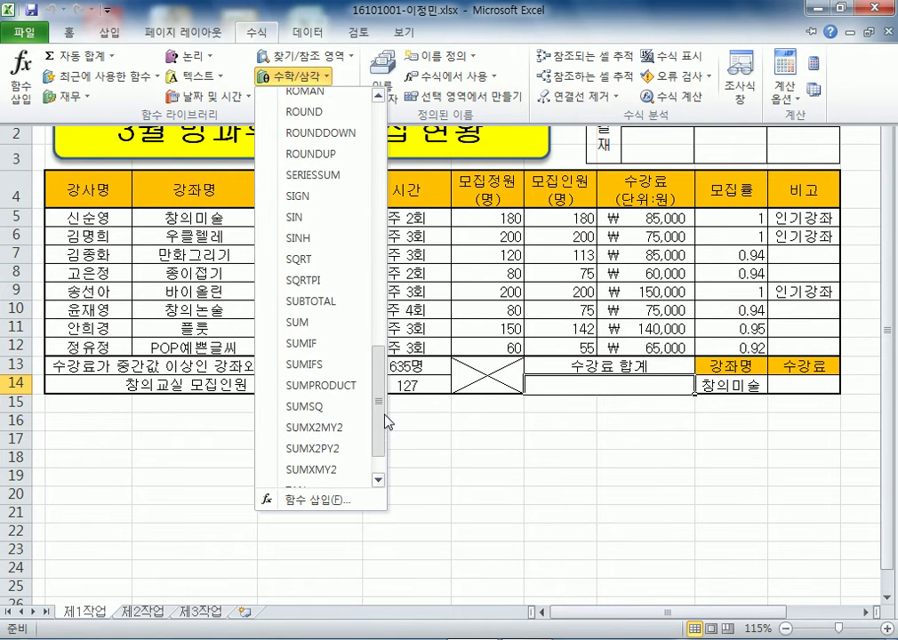
left_click(347, 386)
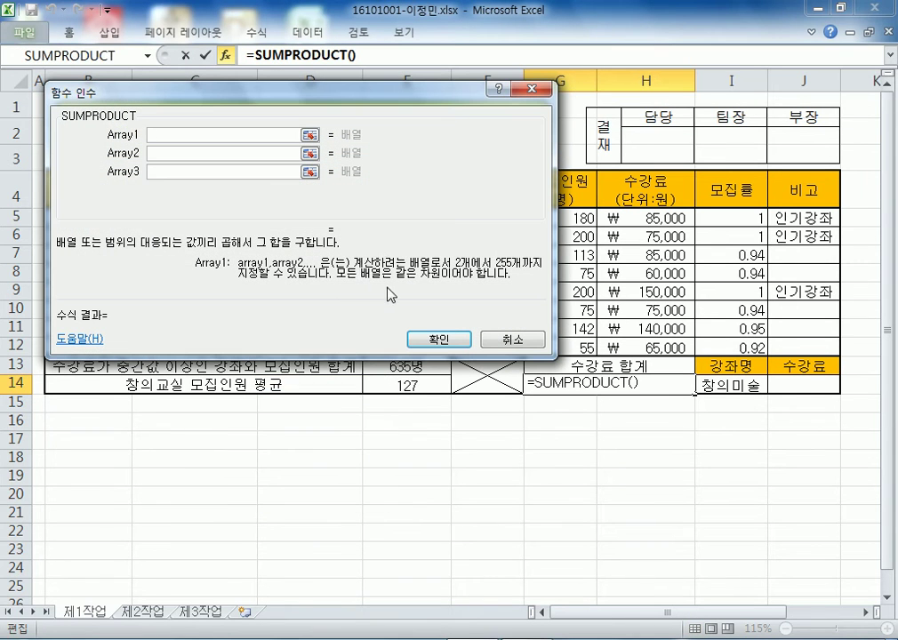
left_click(494, 339)
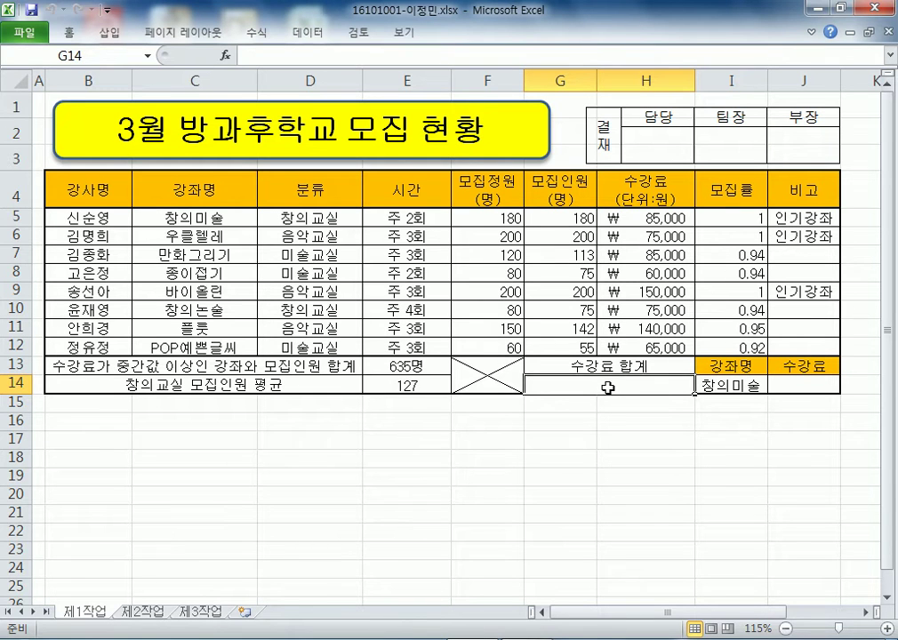
type("=")
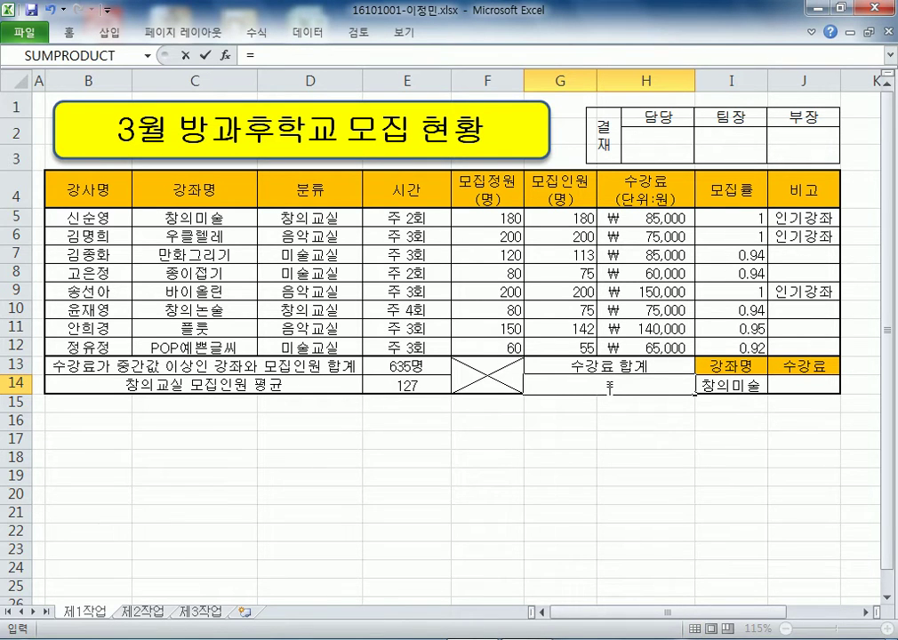
type("SUMPROUDCT")
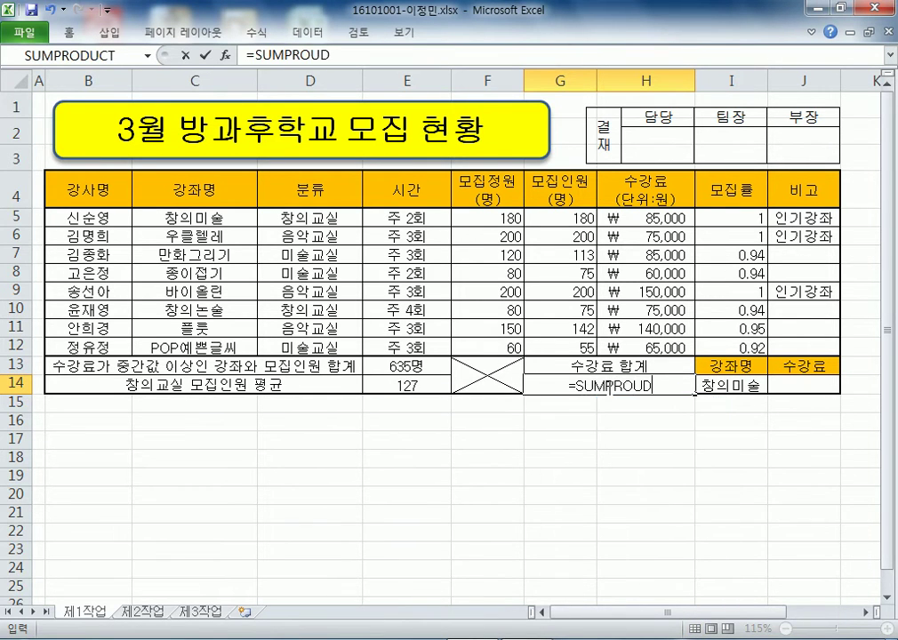
key("BackSpace")
key("BackSpace")
key("BackSpace")
key("BackSpace")
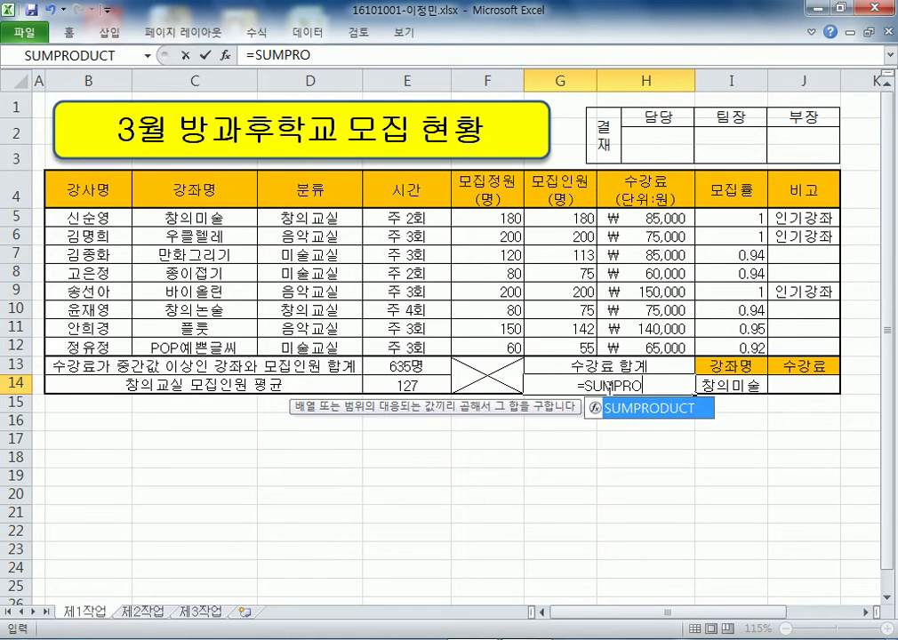
key("Tab")
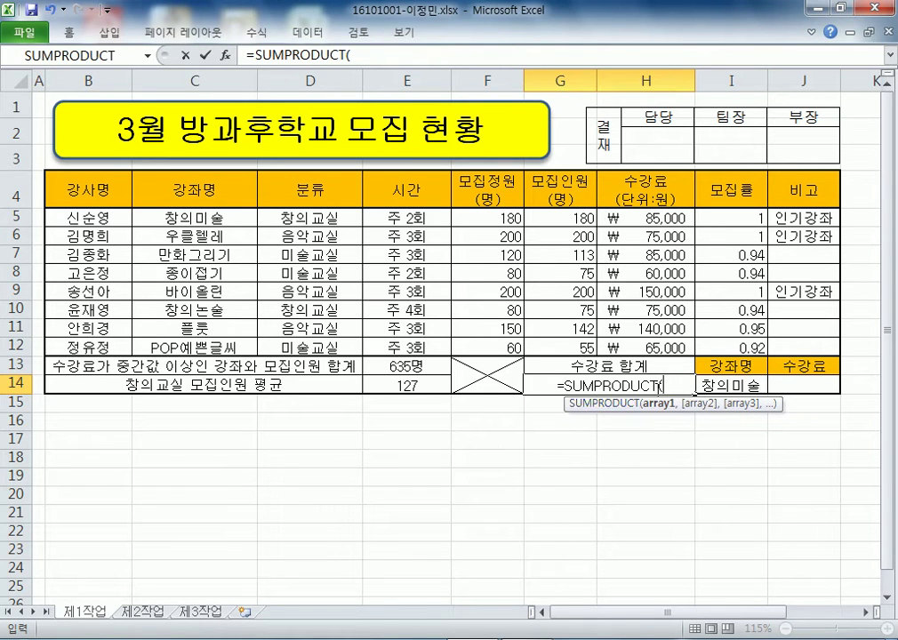
left_click(227, 56)
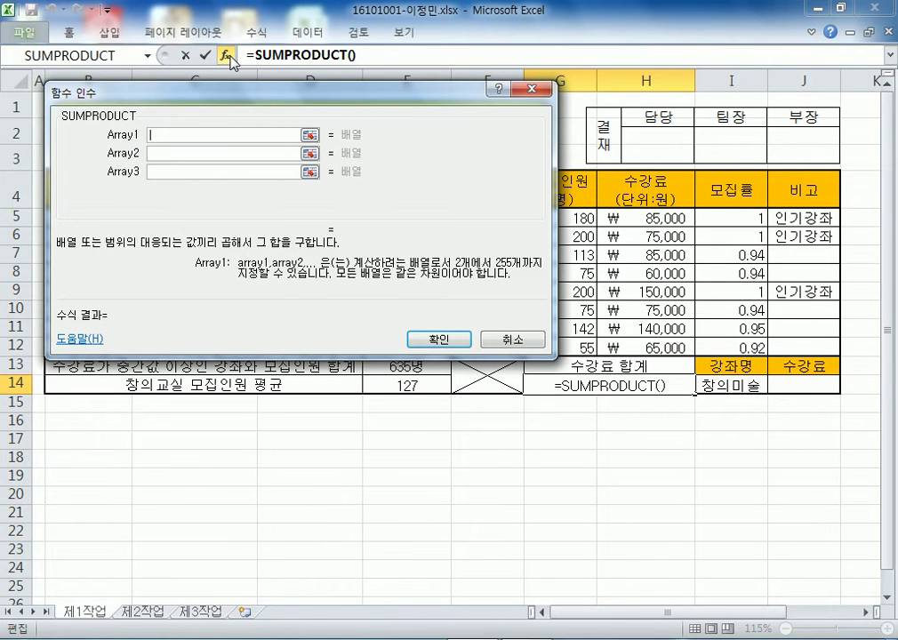
key("Escape")
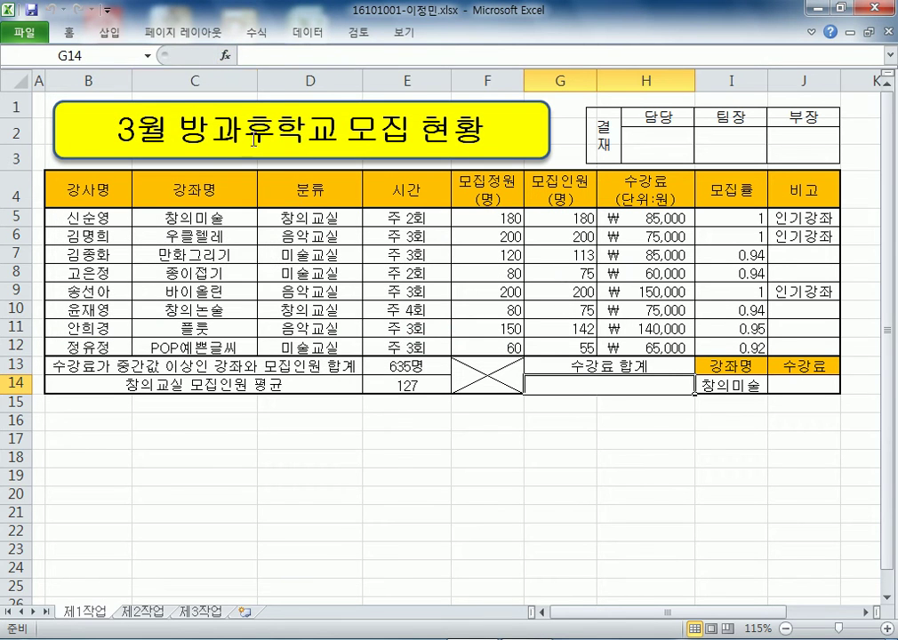
left_click(226, 55)
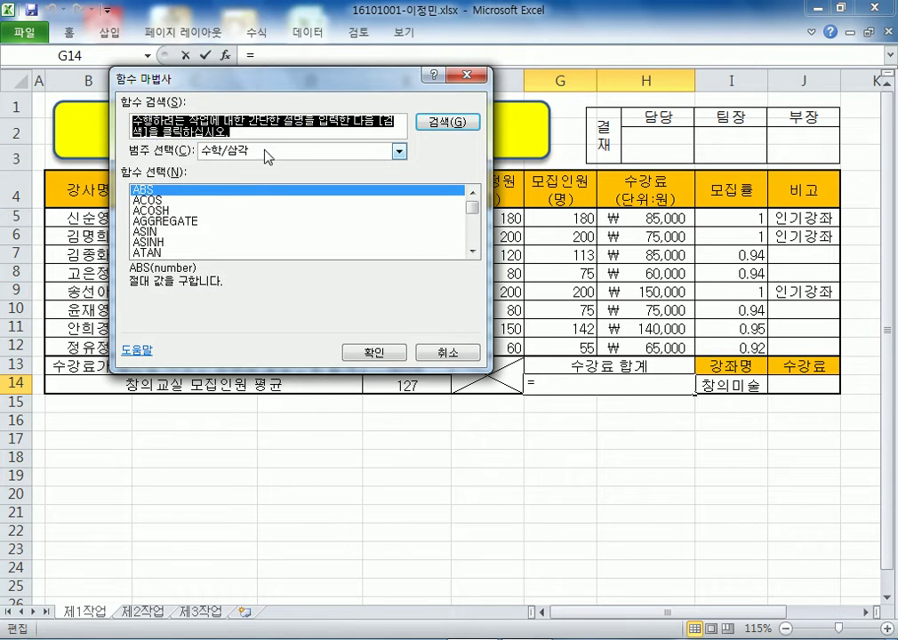
left_click(259, 151)
left_click(240, 177)
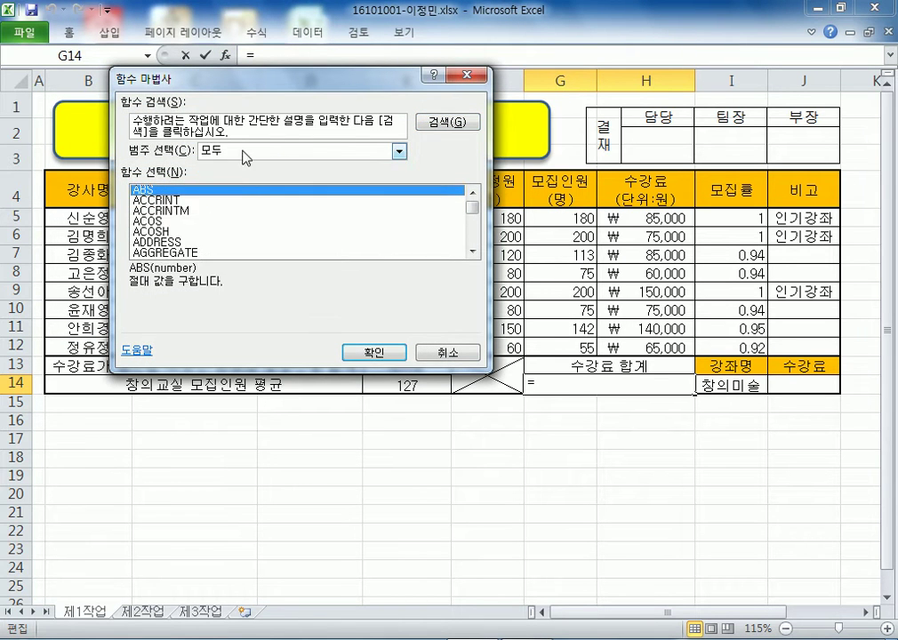
left_click(216, 223)
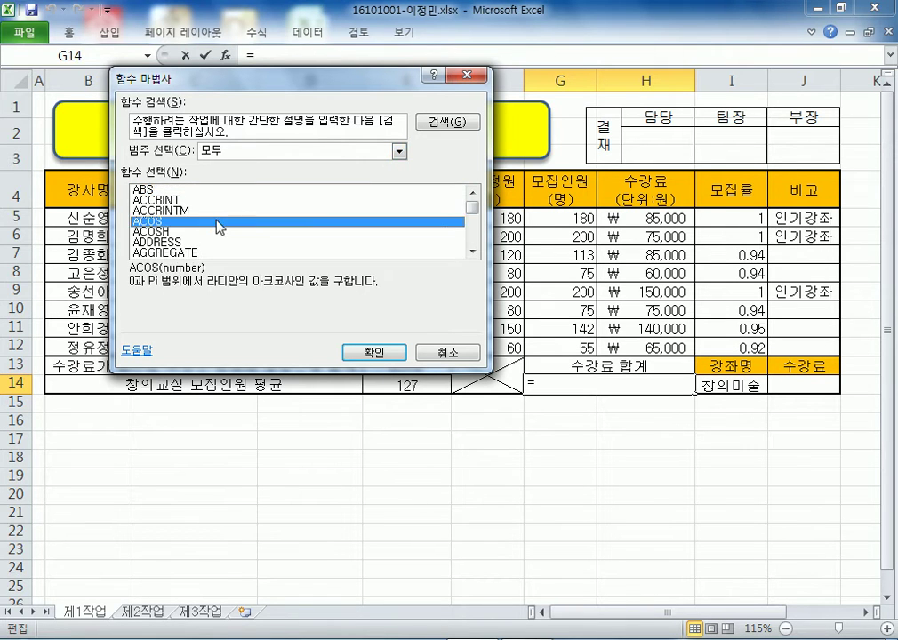
key("s")
scroll(222, 239, "down", 6)
scroll(197, 240, "down", 3)
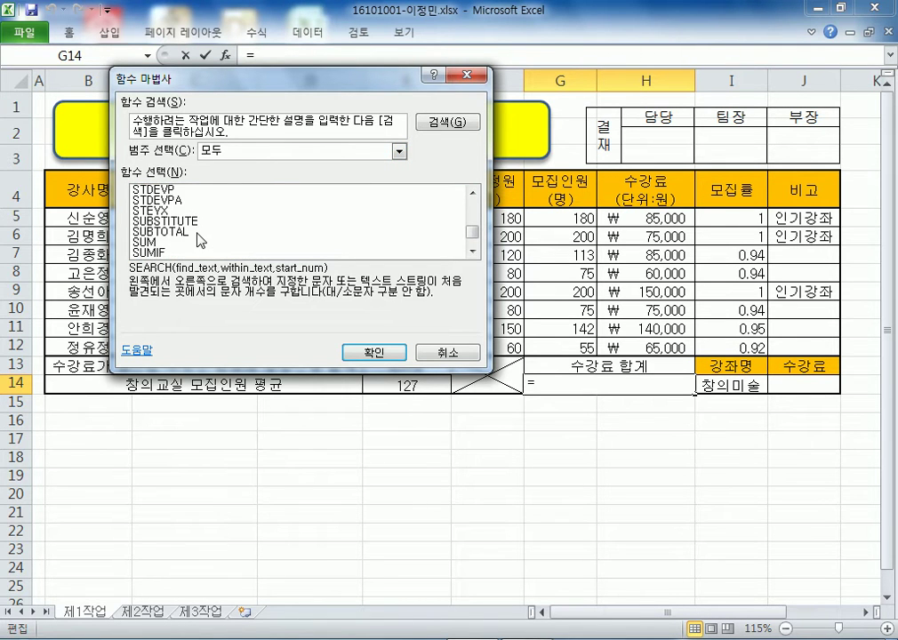
scroll(176, 244, "down", 1)
left_click(176, 243)
left_click(365, 354)
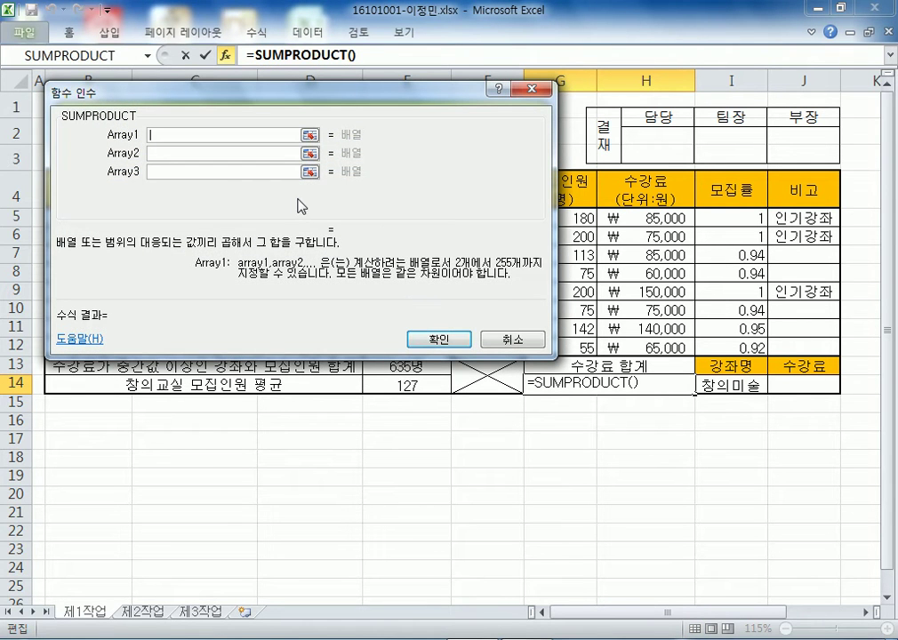
key("Escape")
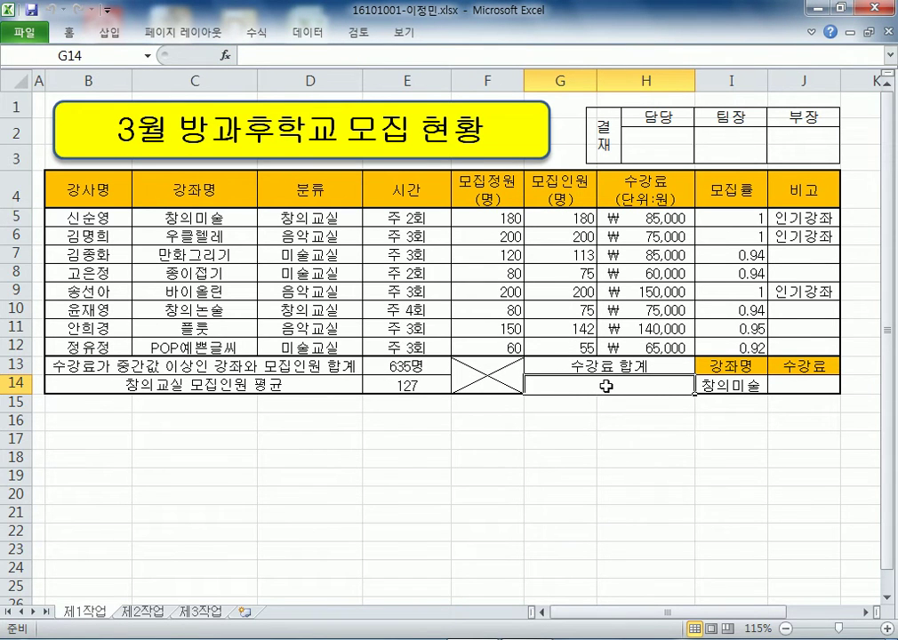
type("=SUM")
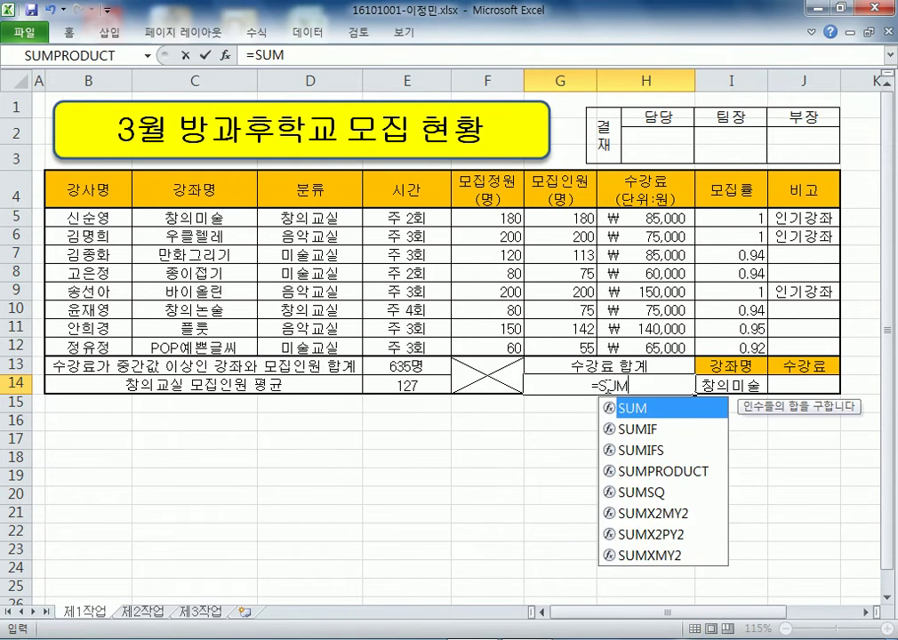
key("Down")
key("Down")
key("Down")
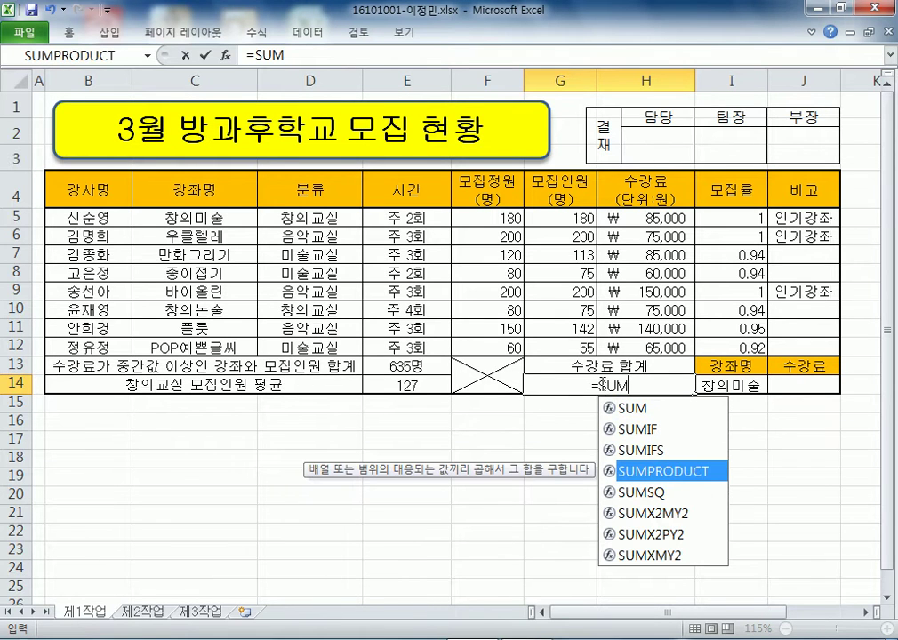
double_click(675, 474)
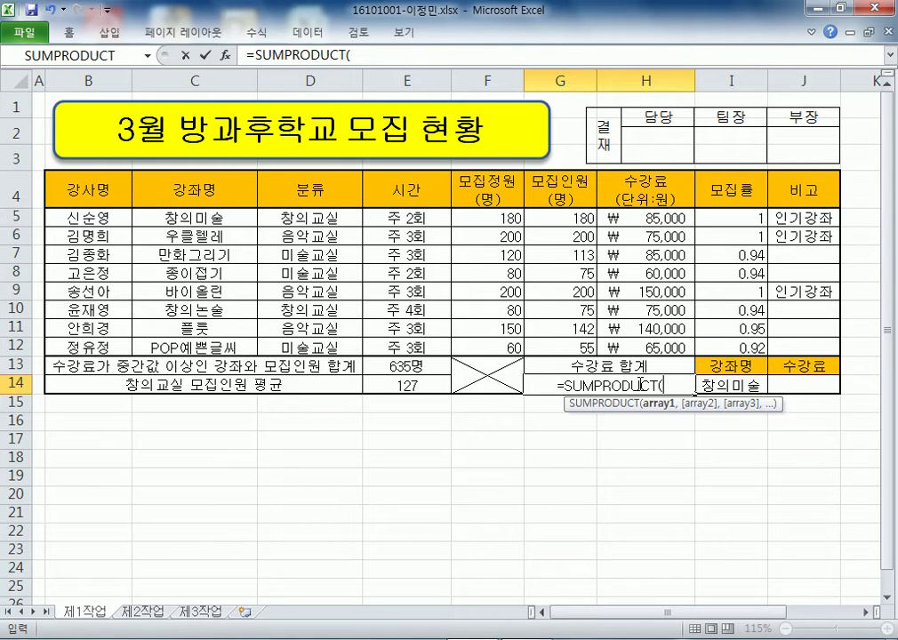
left_click(226, 61)
left_click_drag(222, 95, 472, 331)
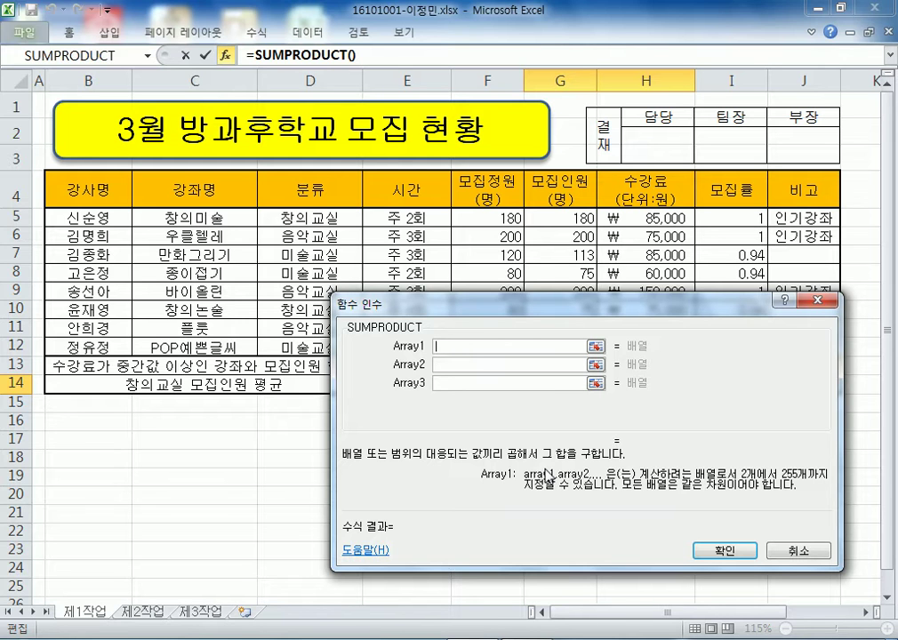
key("Escape")
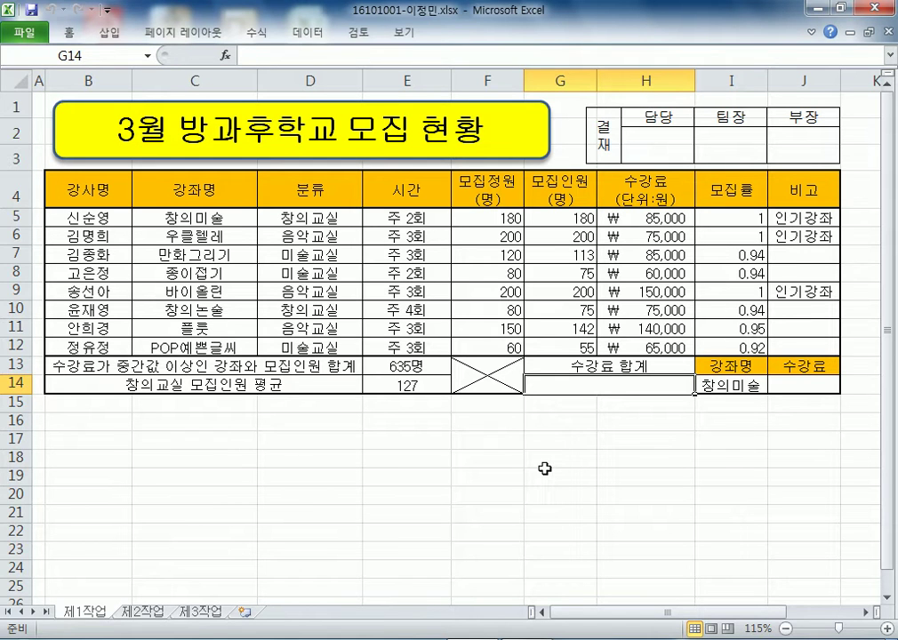
type("=SD")
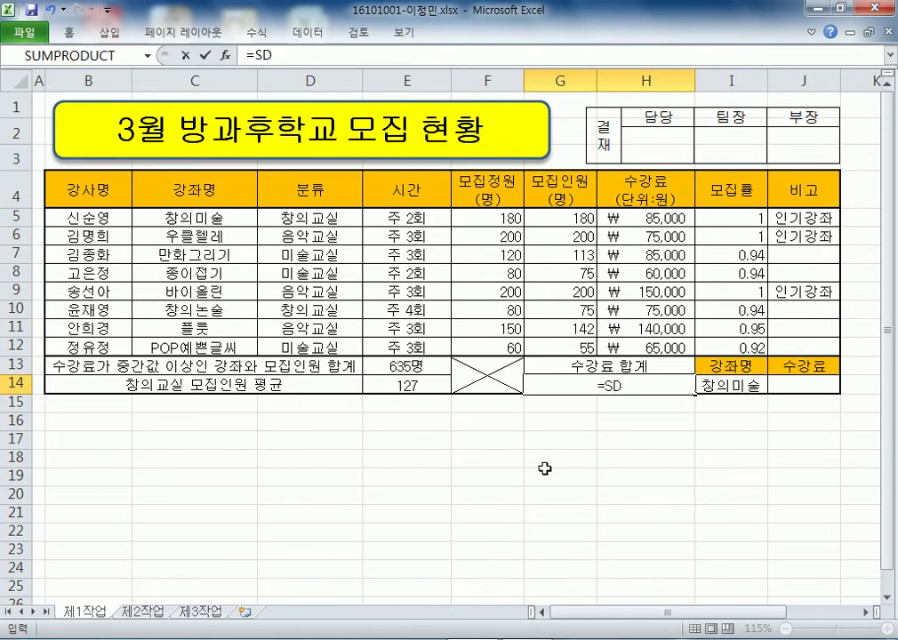
key("BackSpace")
type("UM")
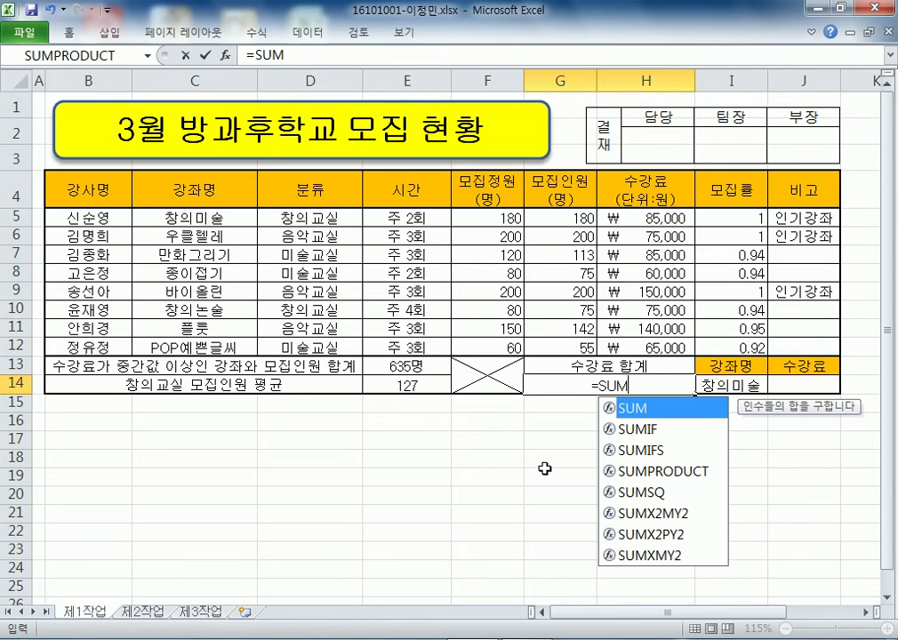
key("Down")
key("Down")
key("Down")
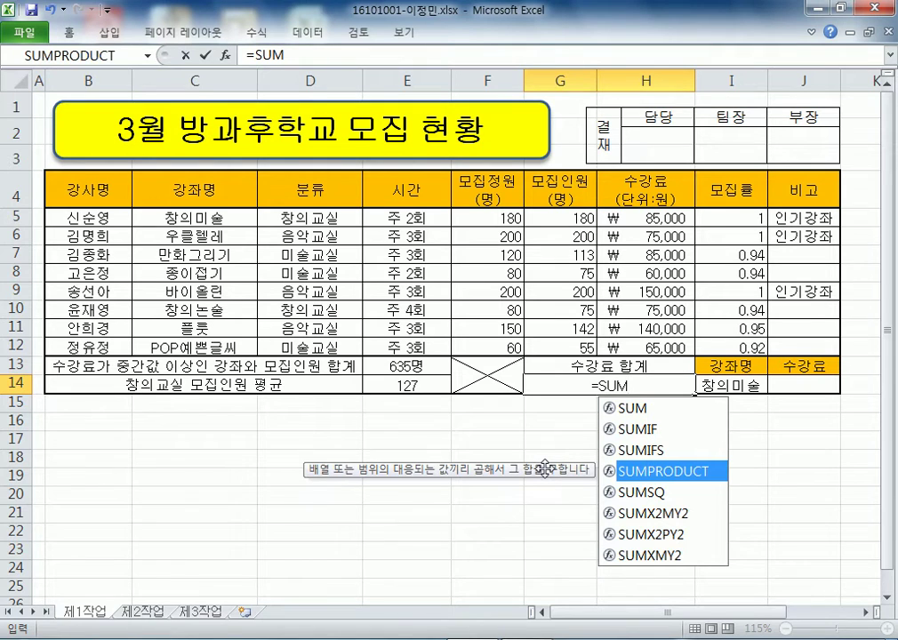
key("Escape")
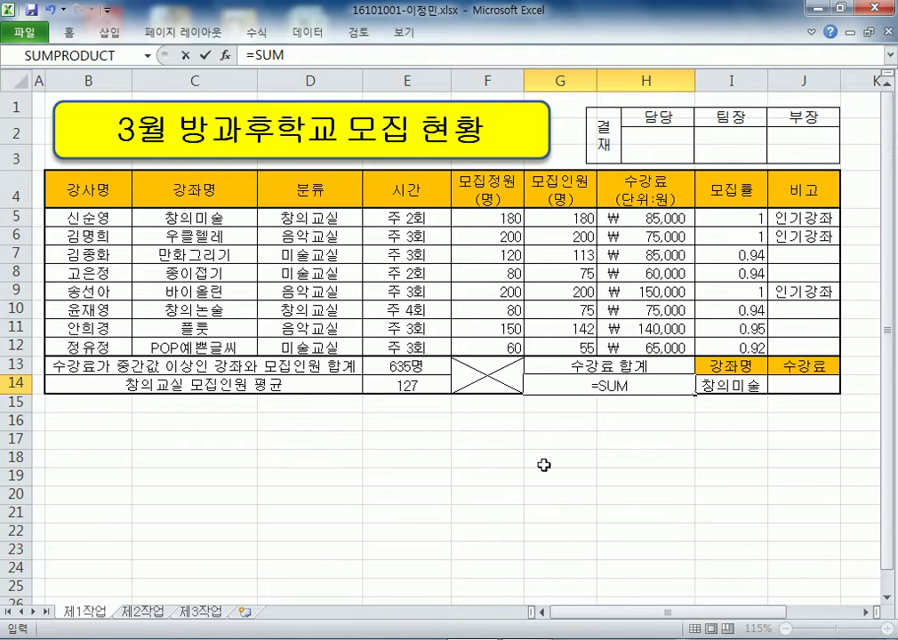
Examine the 모집인원 values in G5:G12 and the 수강료 values in H5:H12, pairing them row by row.
left_click(559, 217)
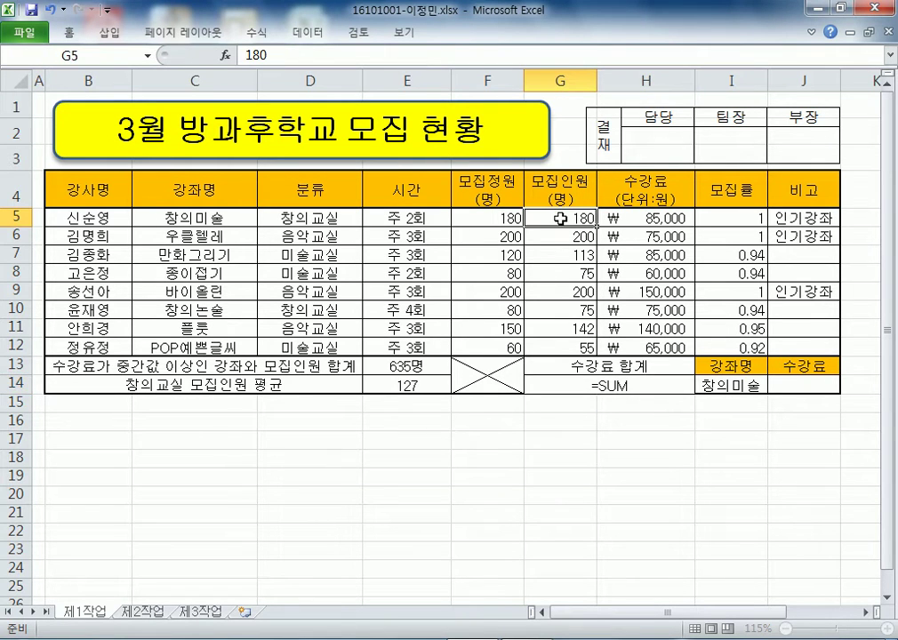
left_click(502, 218)
left_click_drag(578, 218, 578, 345)
left_click_drag(653, 218, 652, 345)
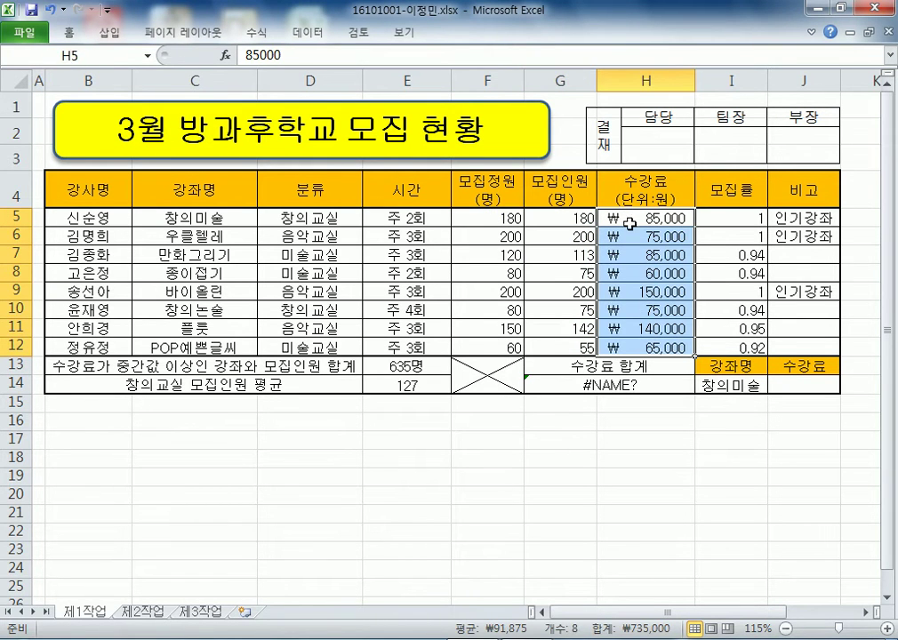
left_click(562, 221)
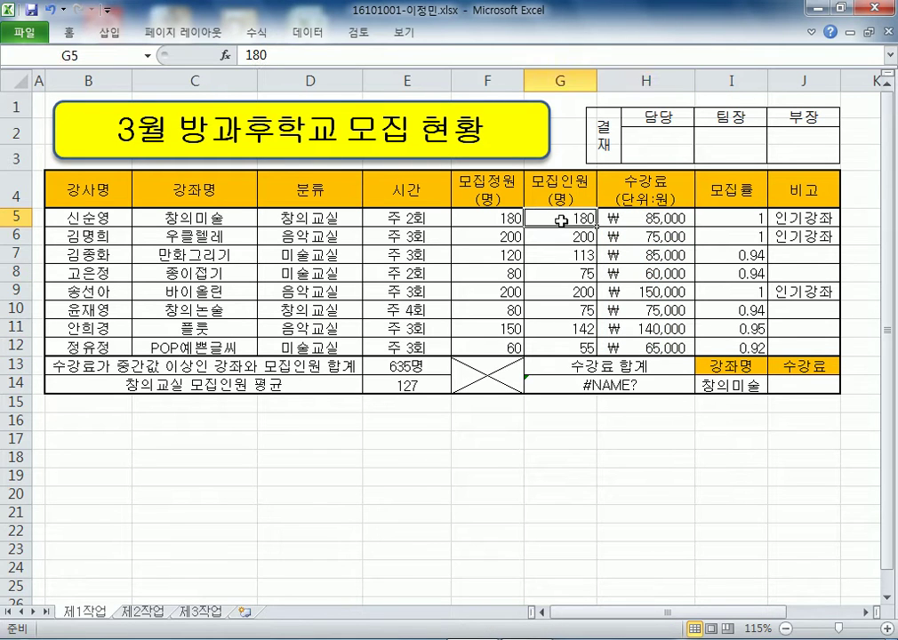
left_click(637, 236)
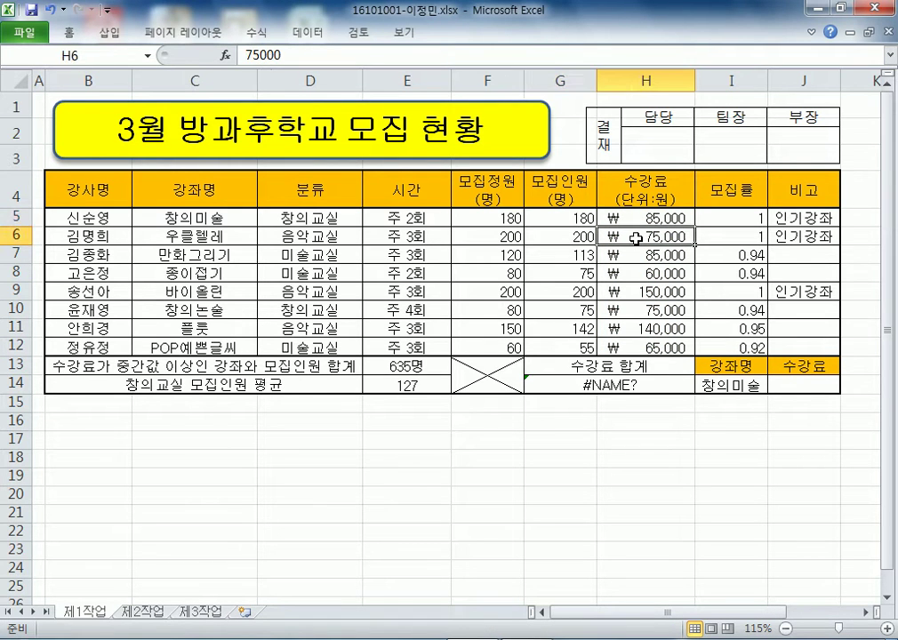
left_click(558, 241)
left_click(559, 216)
key("Right")
left_click(559, 235)
key("Right")
left_click(578, 255)
key("Right")
left_click(569, 274)
key("Right")
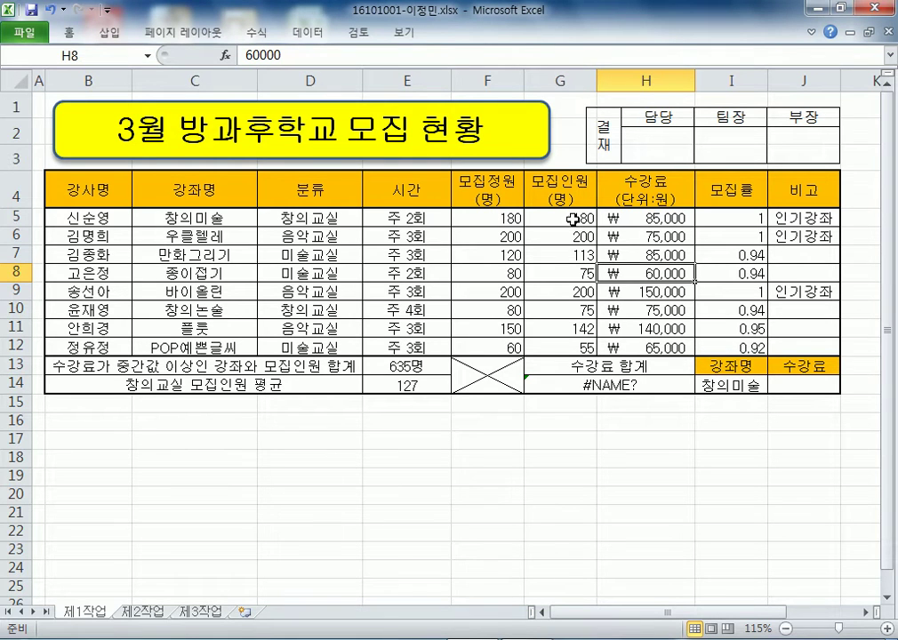
Start a SUMPRODUCT formula in the merged cell G14 under 수강료 합계 and open its function arguments.
left_click(627, 385)
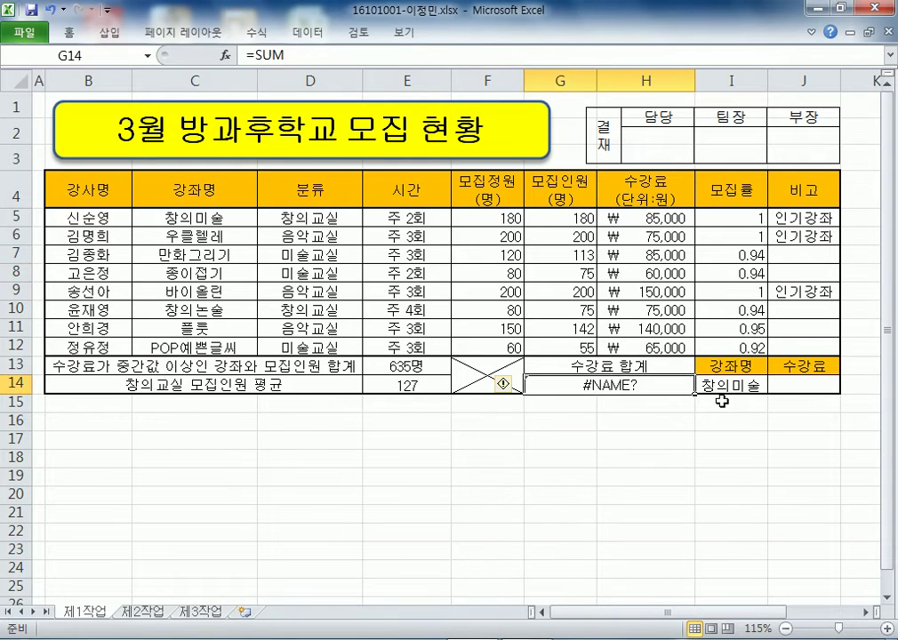
type("=SUMO")
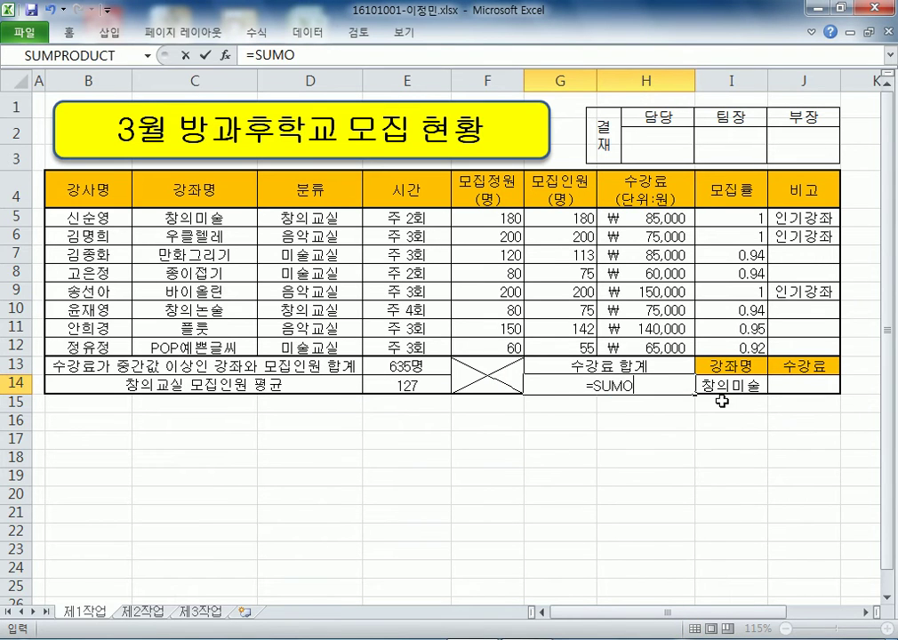
key("BackSpace")
type("P")
double_click(676, 408)
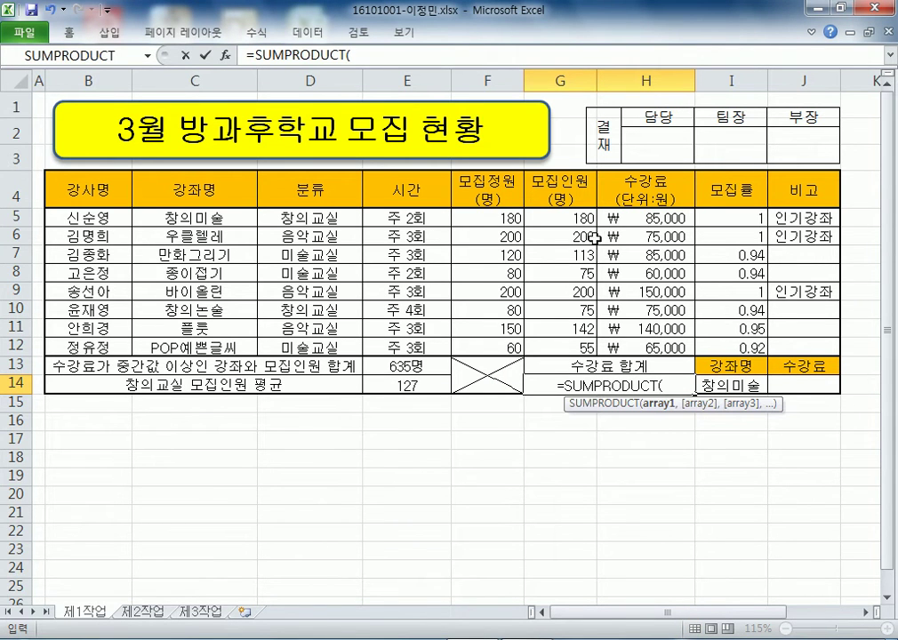
left_click(226, 55)
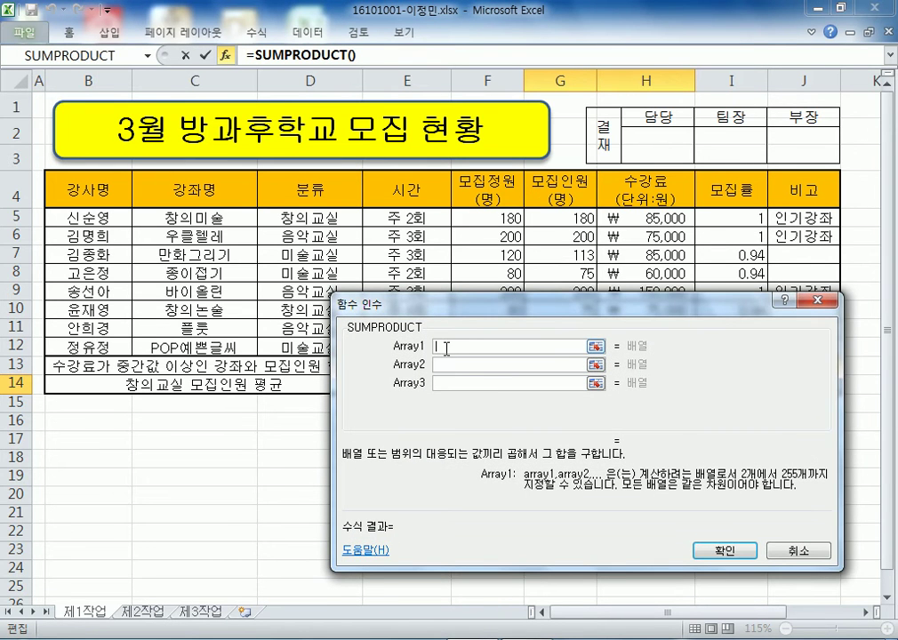
Set Array1 to the 모집인원 range G5:G12 and Array2 to the 수강료 range H5:H12, and insert the function.
left_click_drag(465, 310, 488, 382)
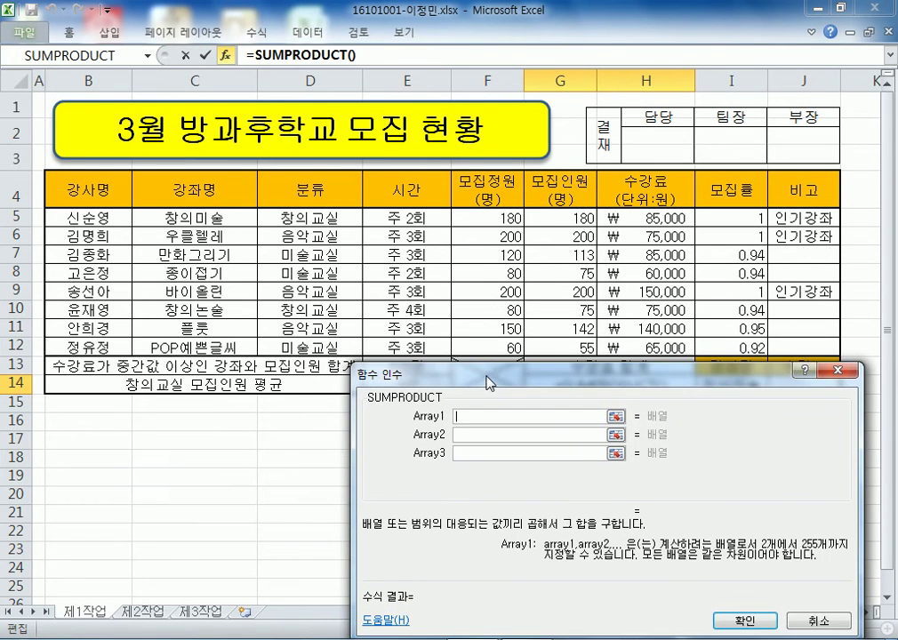
left_click_drag(556, 219, 563, 347)
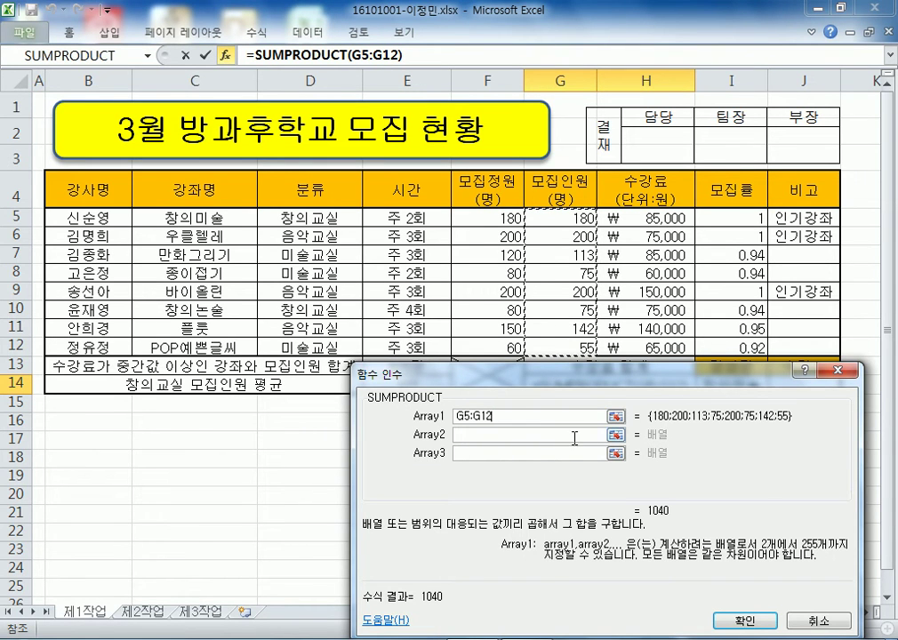
left_click(502, 436)
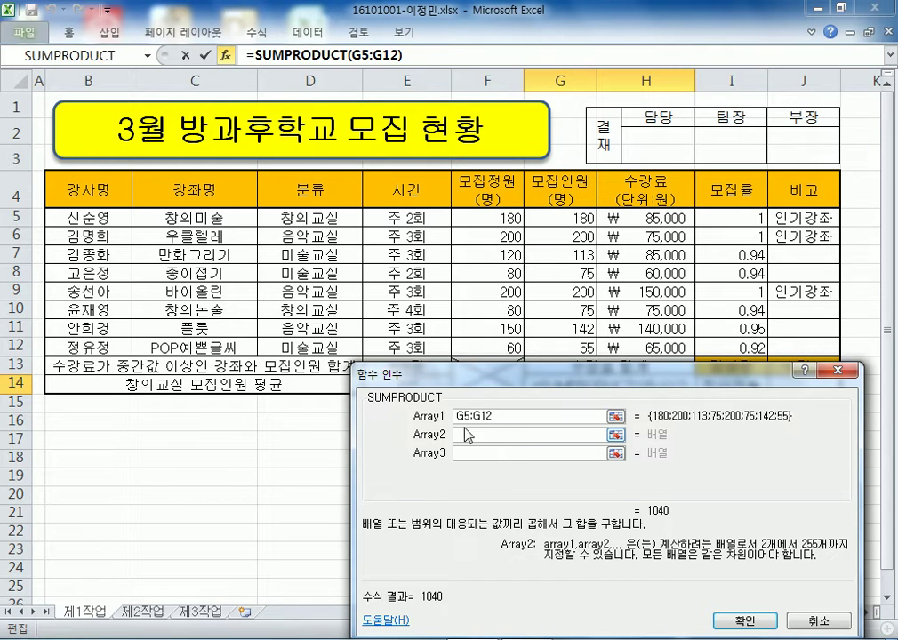
left_click(638, 227)
left_click_drag(639, 227, 638, 348)
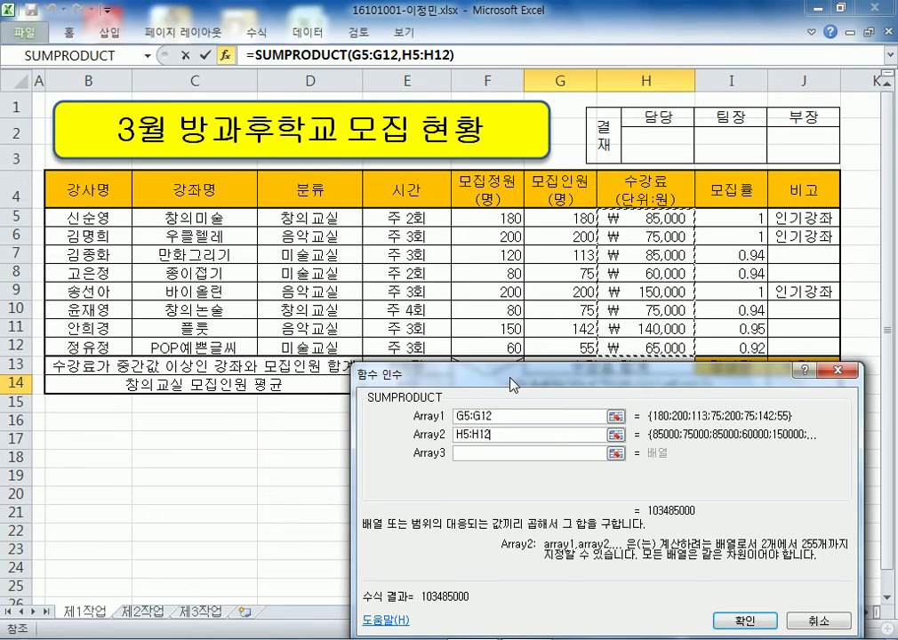
left_click_drag(514, 384, 460, 217)
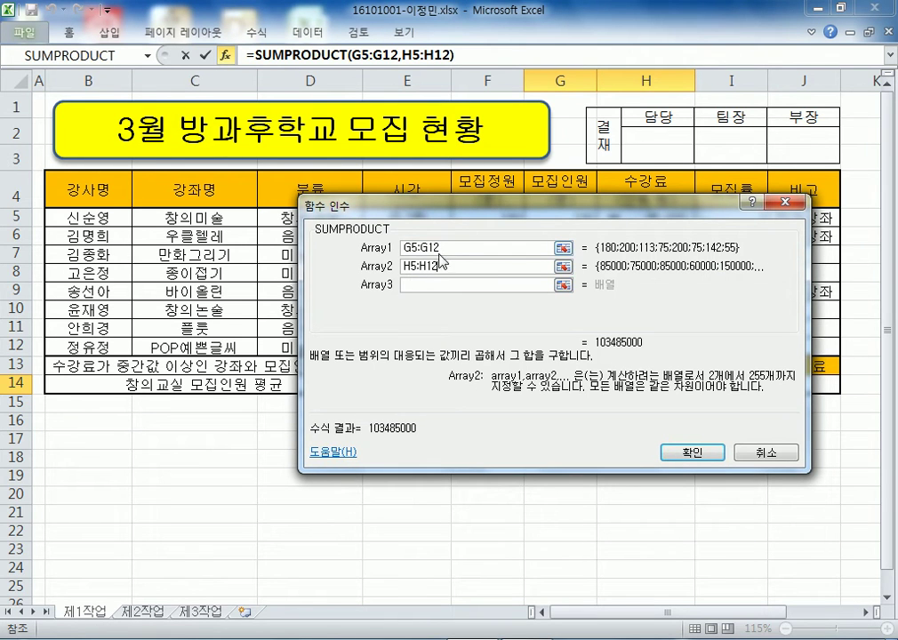
left_click(692, 453)
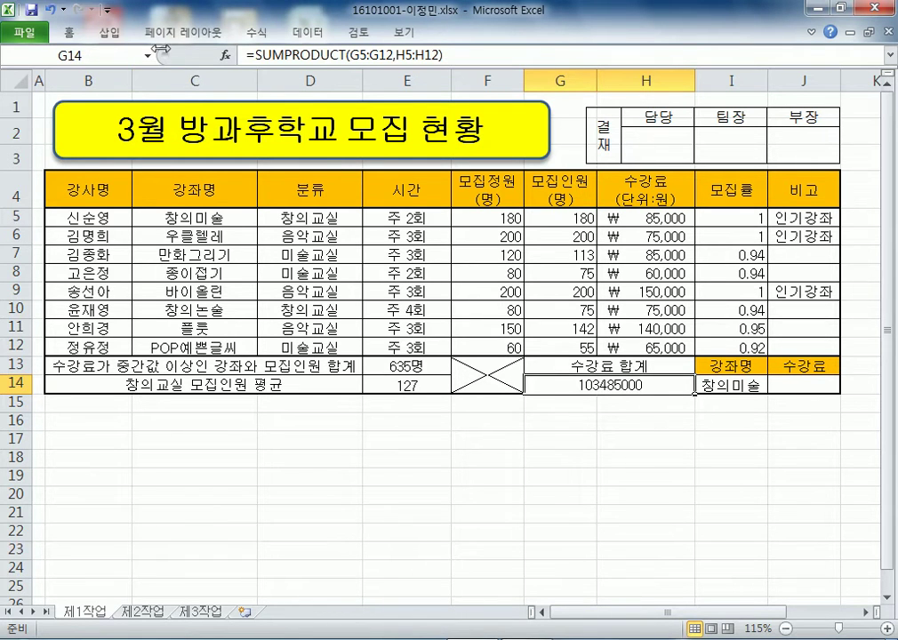
Right-align the 수강료 합계 result in the merged cell G14.
right_click(584, 392)
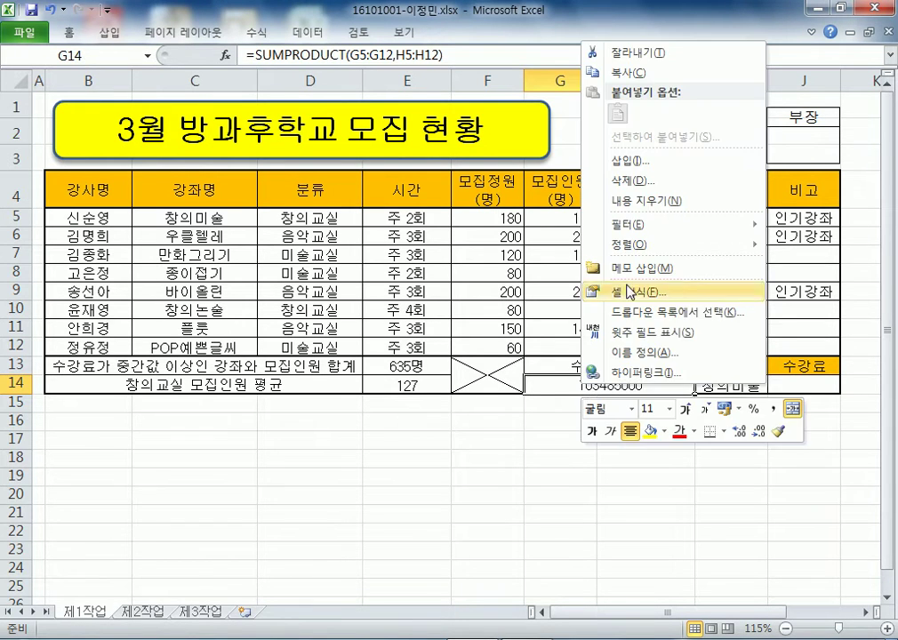
left_click(640, 432)
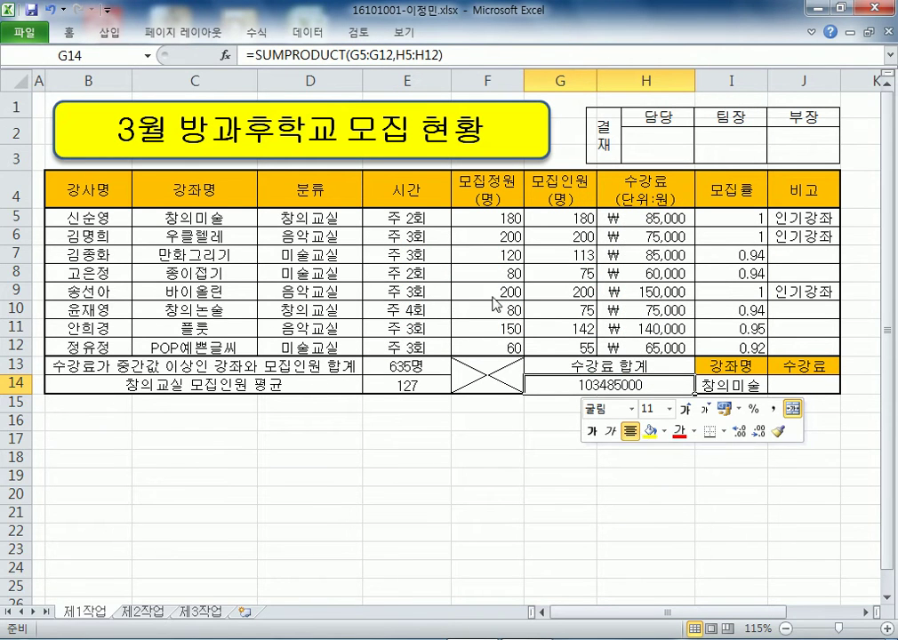
double_click(69, 32)
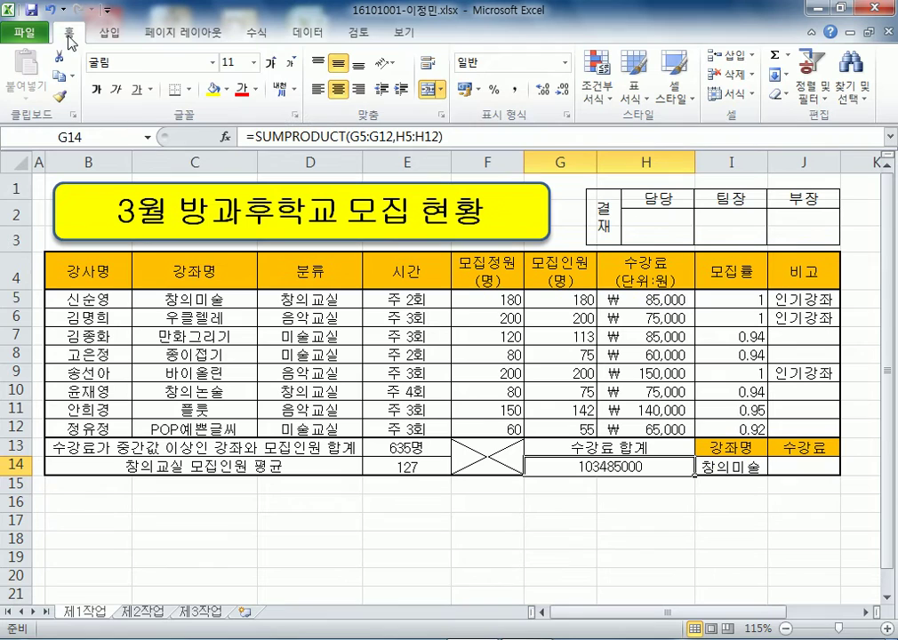
left_click(358, 89)
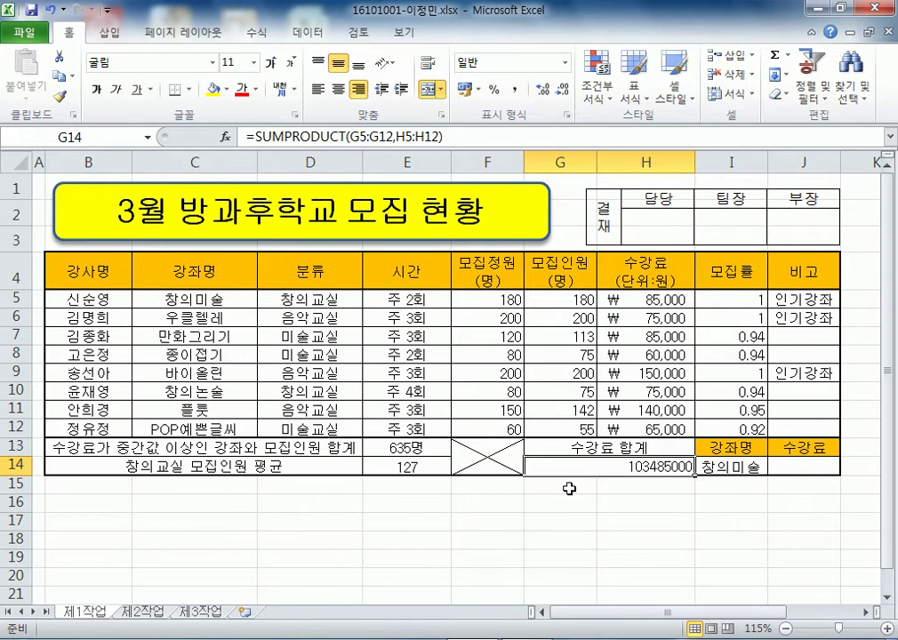
left_click(7, 159)
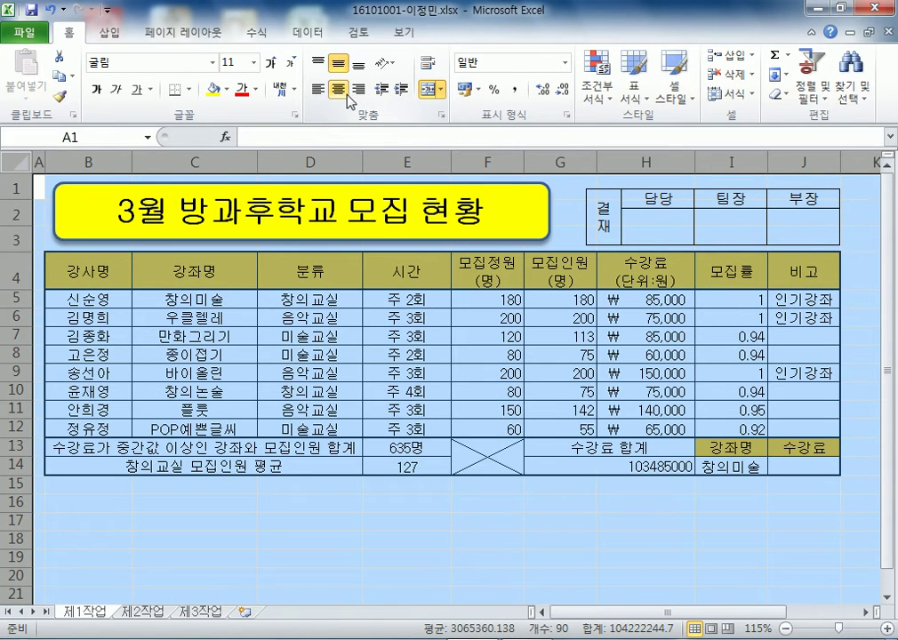
left_click(511, 304)
left_click(645, 463)
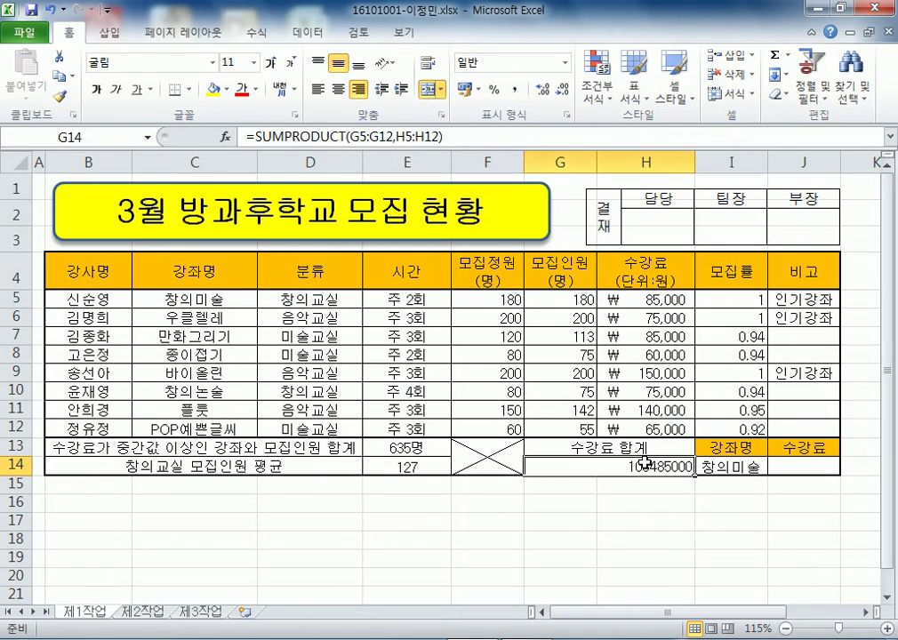
left_click(359, 92)
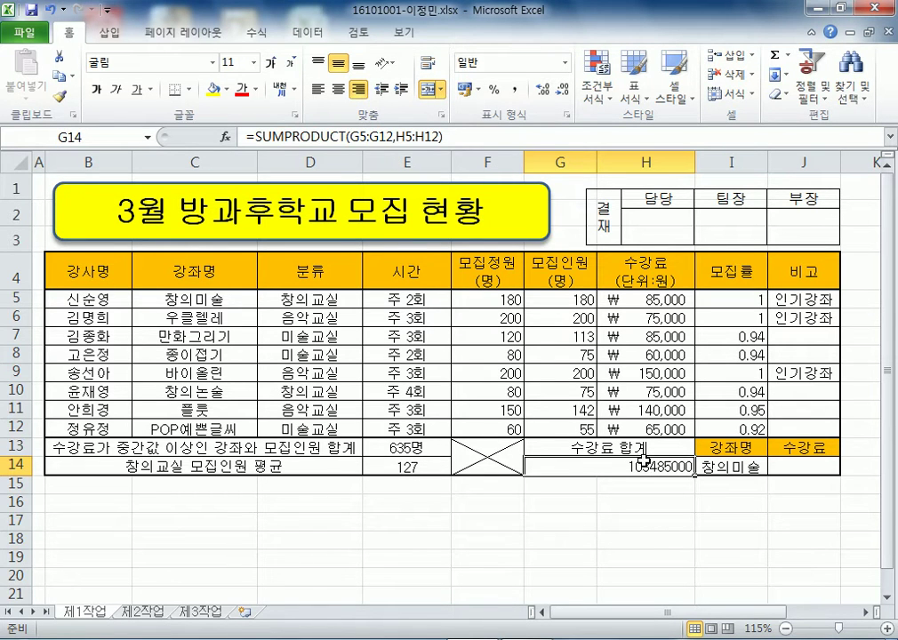
Enter the formula =SUMPRODUCT(G5:G12,H5:H12) directly in the blank cell H16, below the table.
scroll(644, 494, "down", 3)
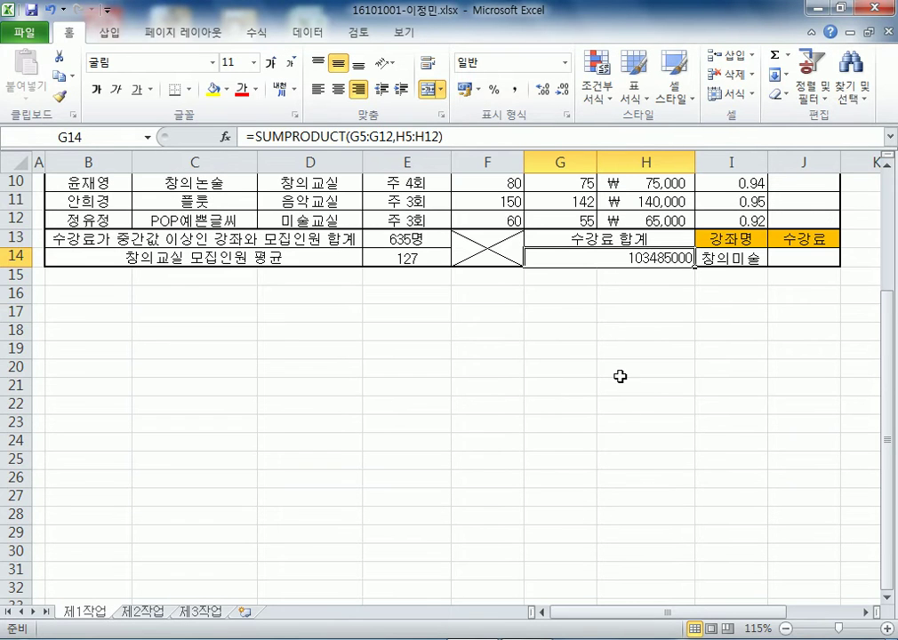
left_click(608, 293)
scroll(681, 381, "up", 2)
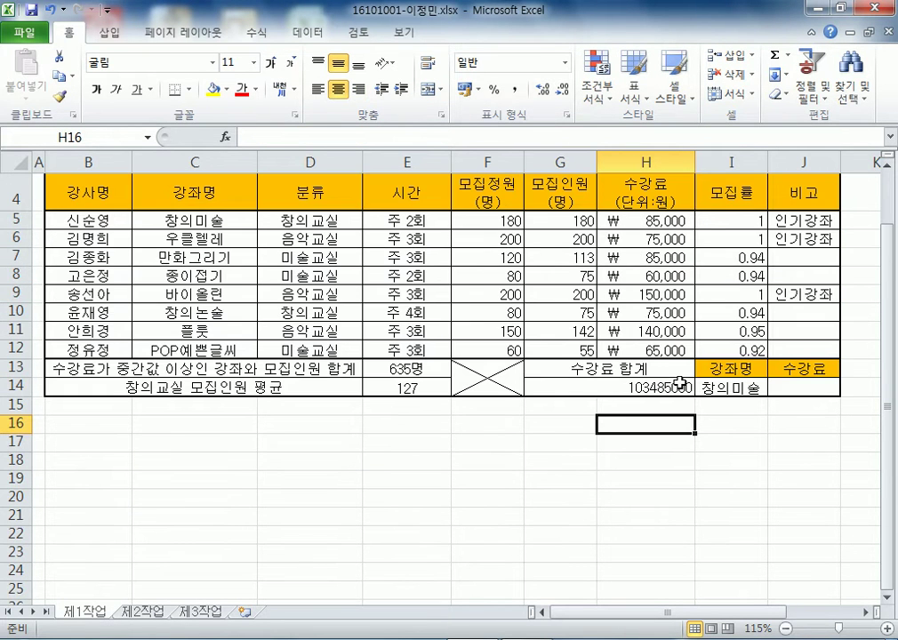
double_click(68, 31)
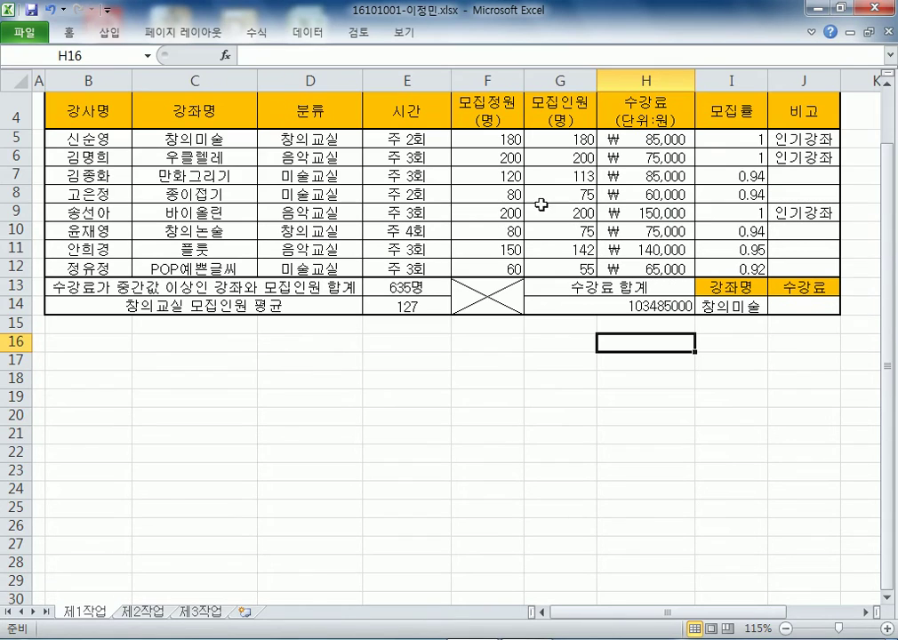
type("=SUMPRODUCT(")
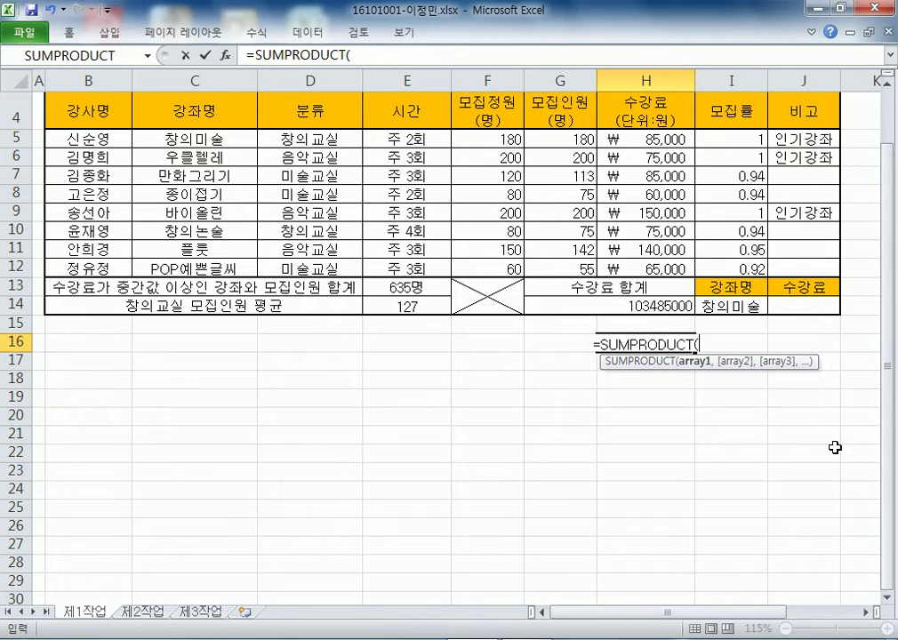
left_click_drag(551, 147, 559, 268)
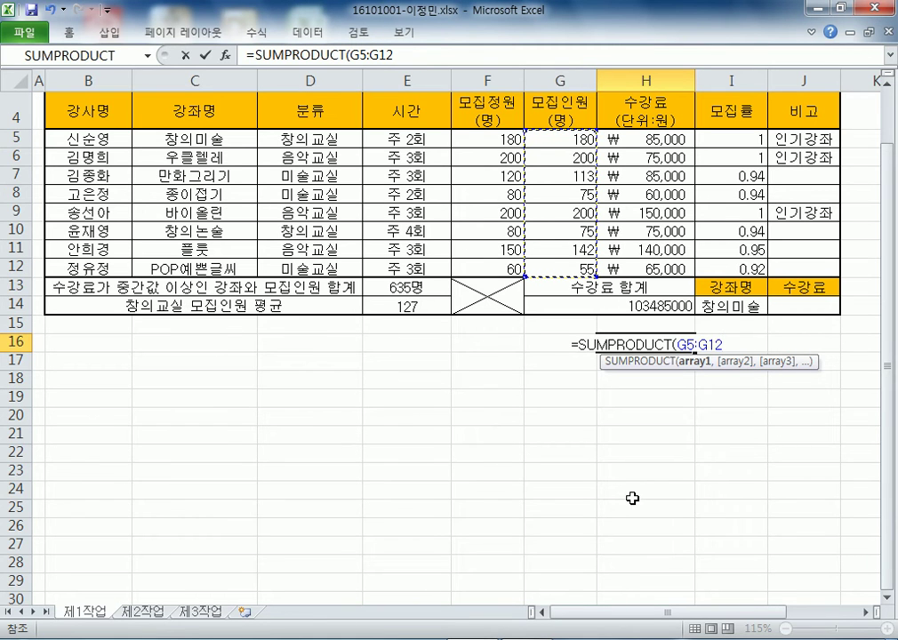
type(",")
left_click_drag(647, 139, 632, 269)
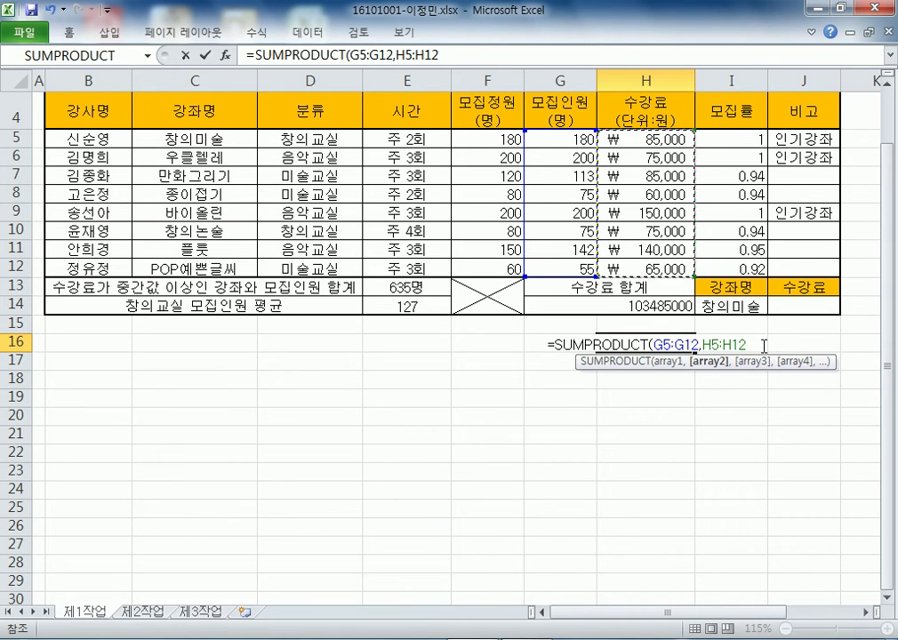
type(")")
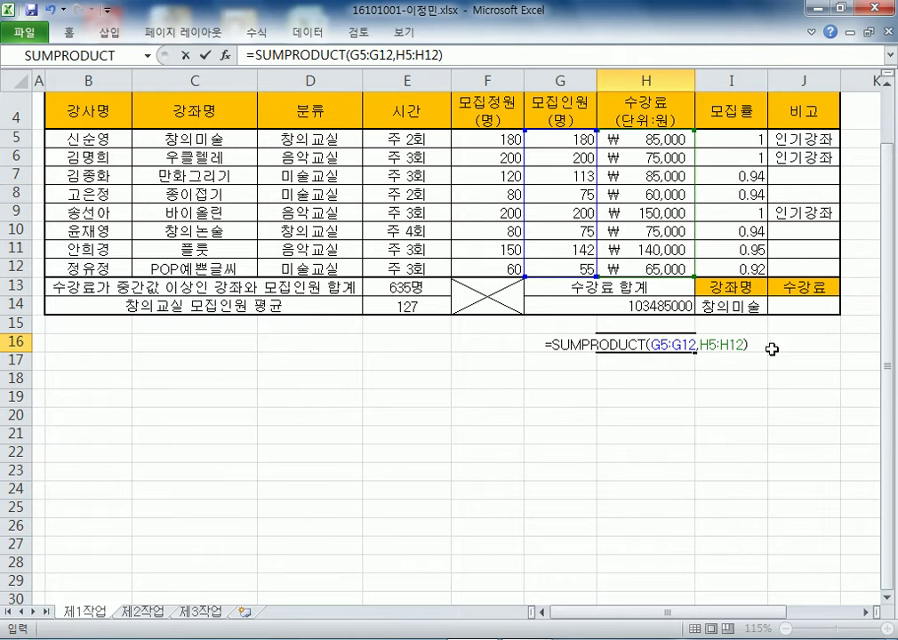
key("Return")
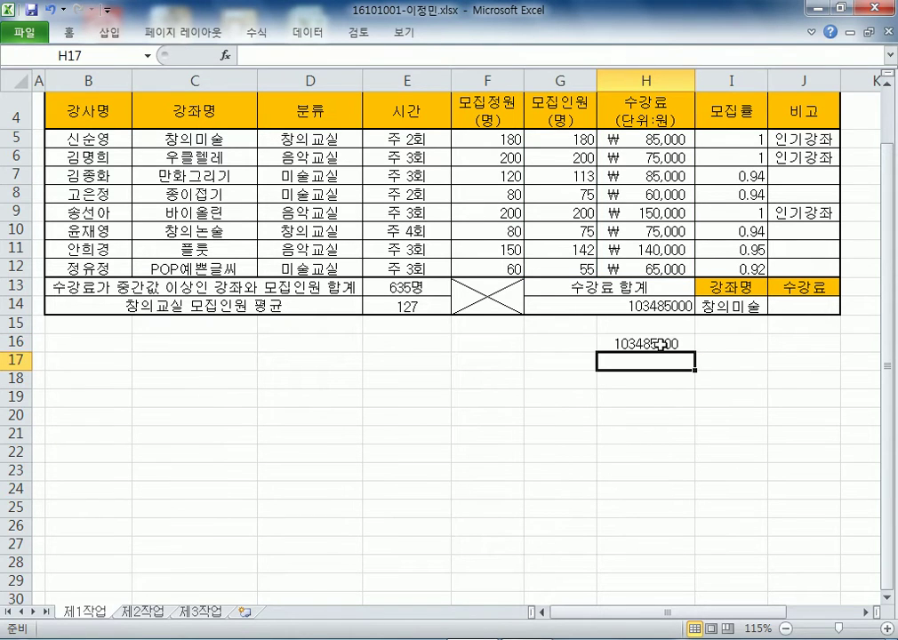
left_click(660, 345)
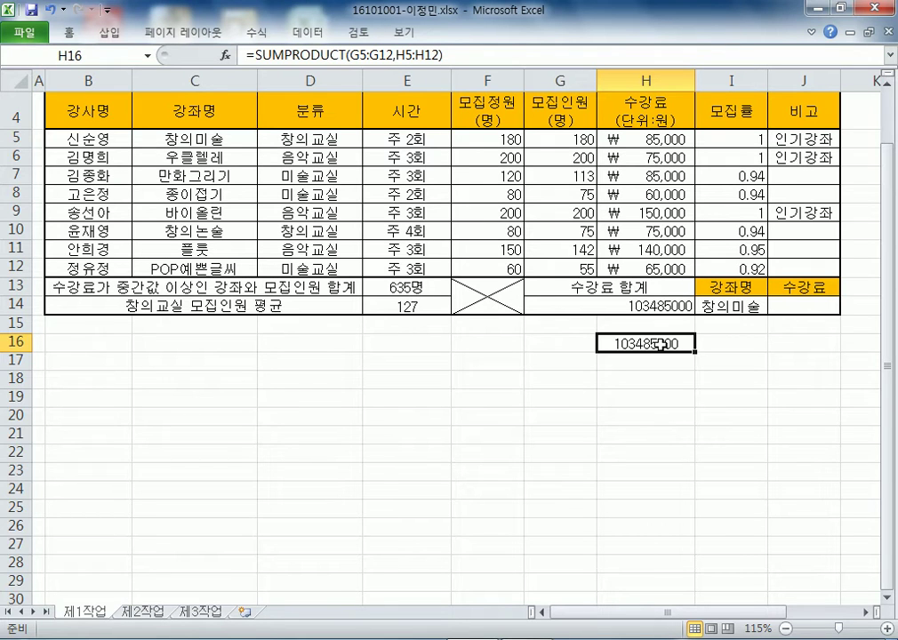
left_click(512, 365)
left_click(256, 33)
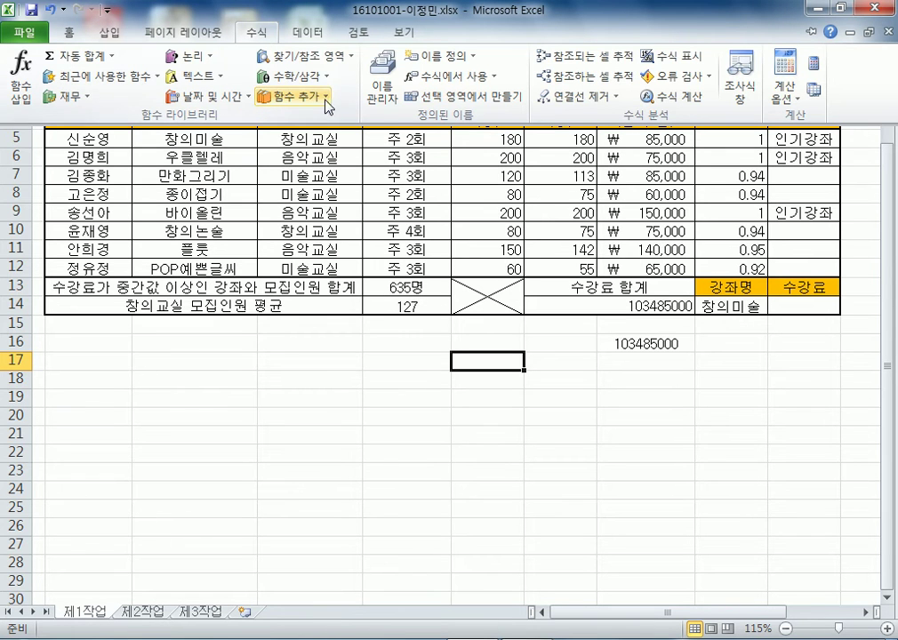
left_click(298, 76)
scroll(382, 169, "down", 1)
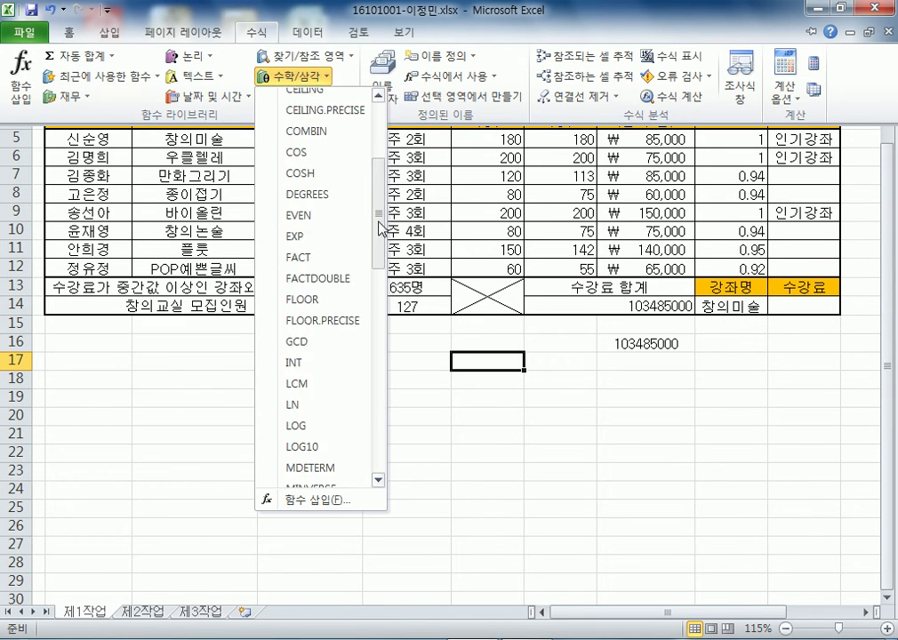
left_click_drag(383, 169, 395, 432)
left_click(355, 329)
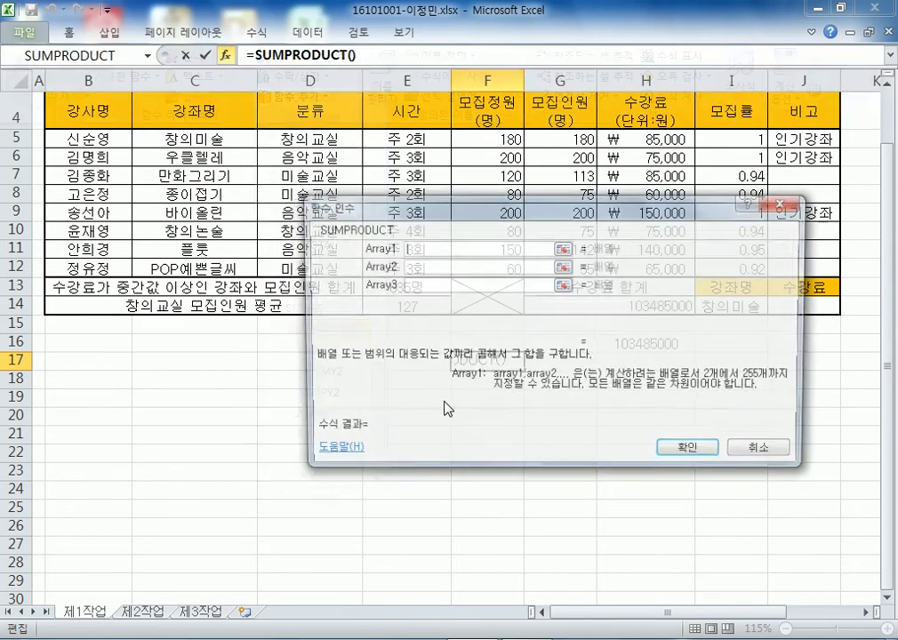
left_click(765, 455)
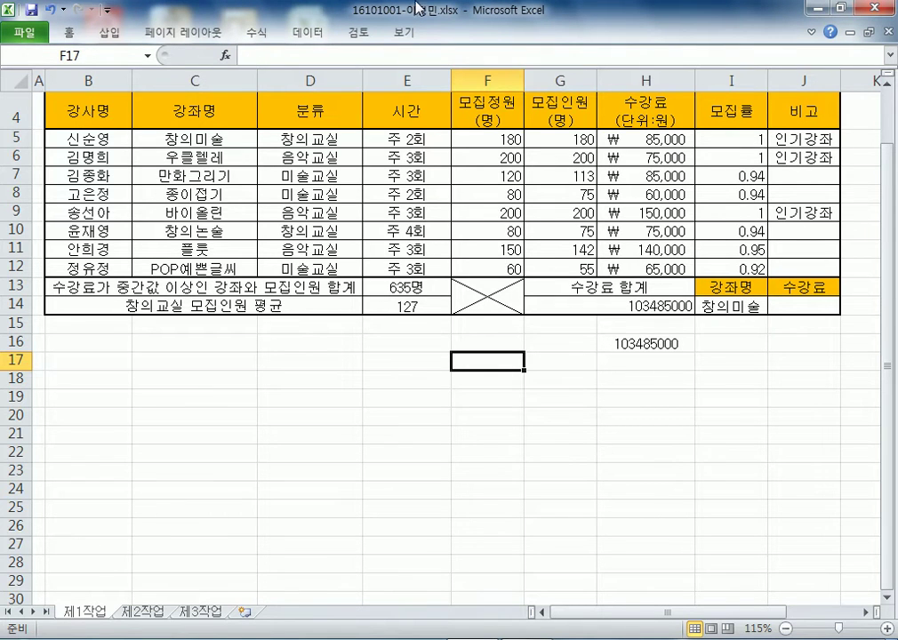
left_click(256, 32)
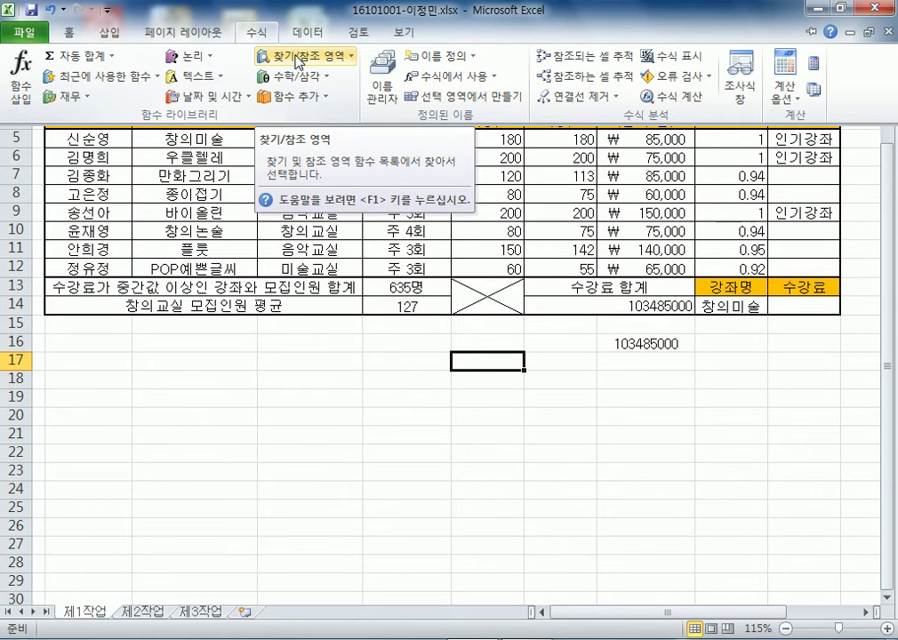
left_click(633, 382)
left_click(642, 377)
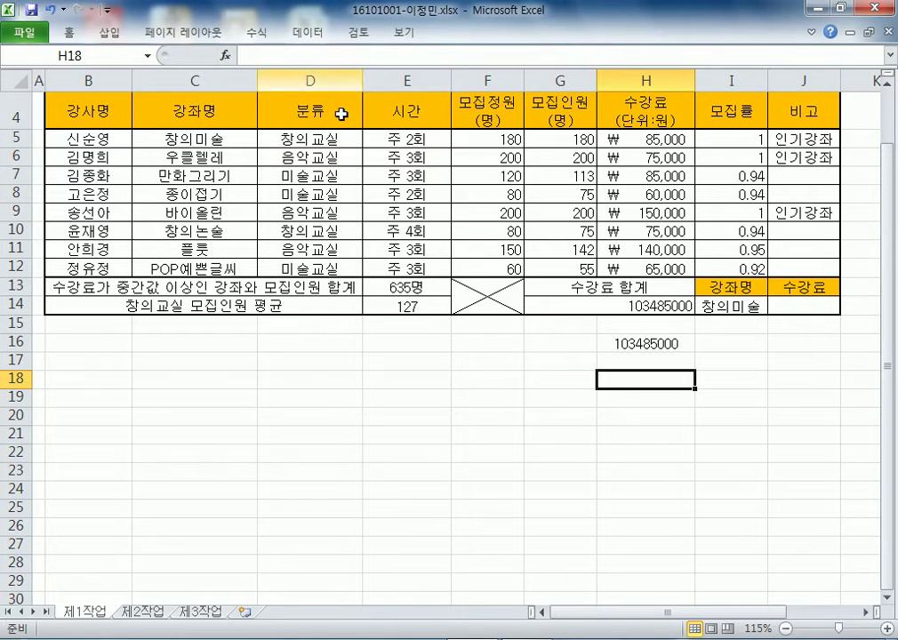
Clear the duplicate formula from H16 and select the empty 수강료 result cell J14 beside 창의미술.
left_click(662, 345)
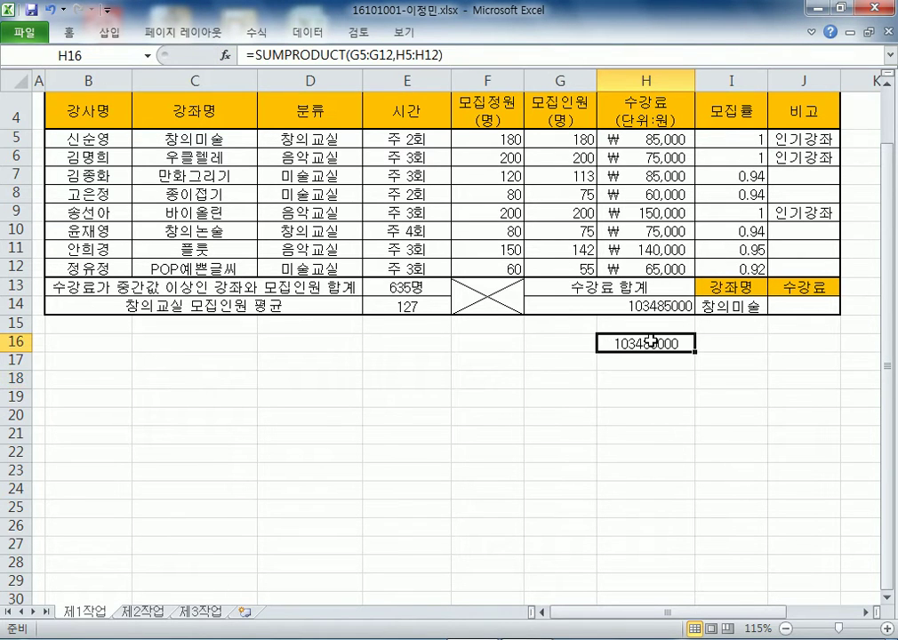
key("Delete")
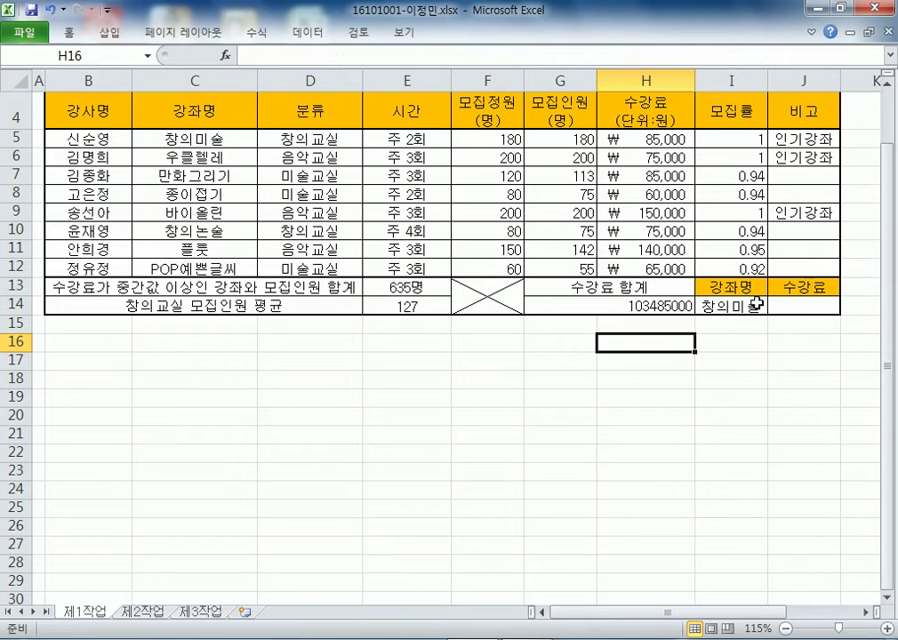
left_click(716, 305)
left_click(797, 307)
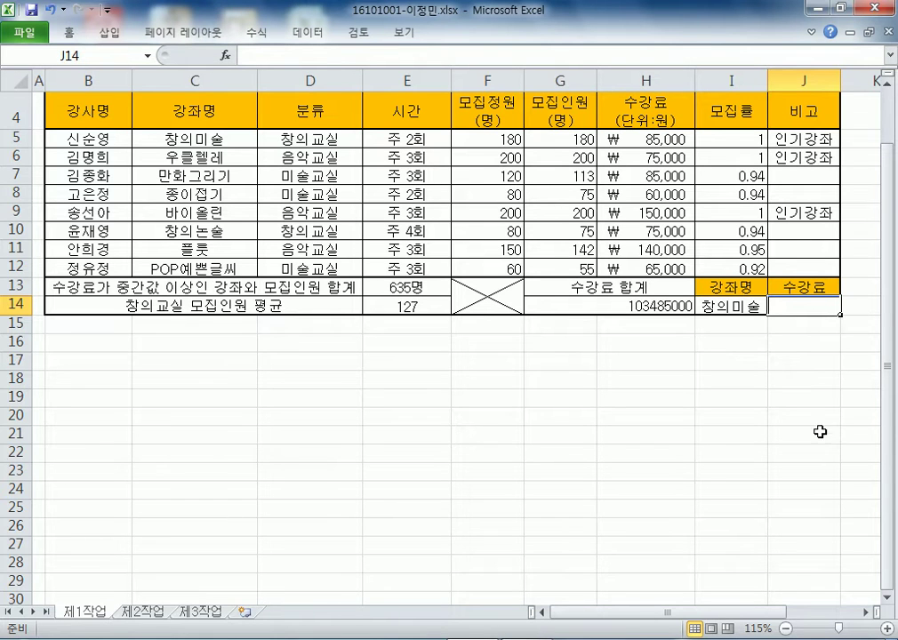
Enter 85000, the 수강료 of 창의미술, as a plain value in J14.
left_click(865, 613)
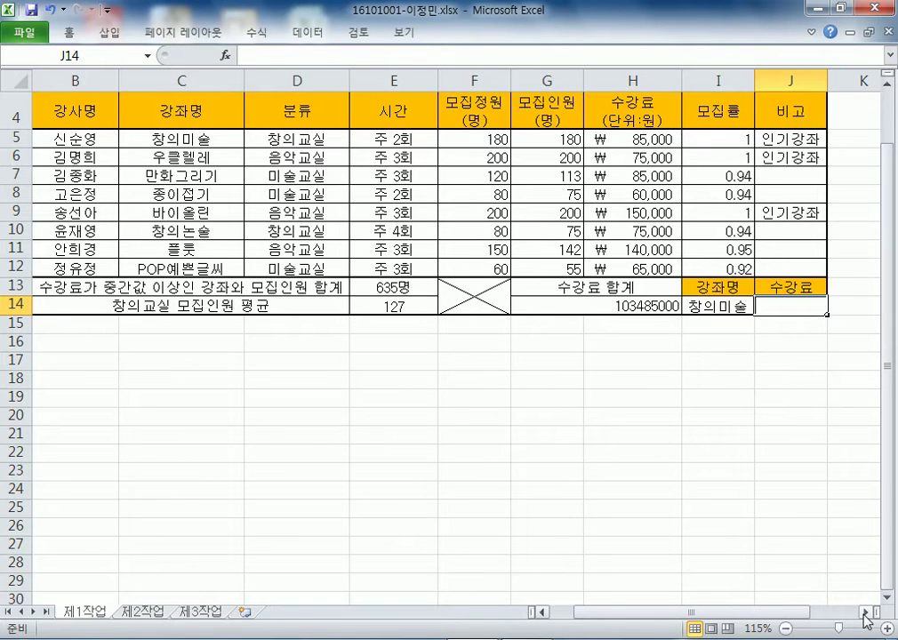
left_click_drag(787, 613, 763, 613)
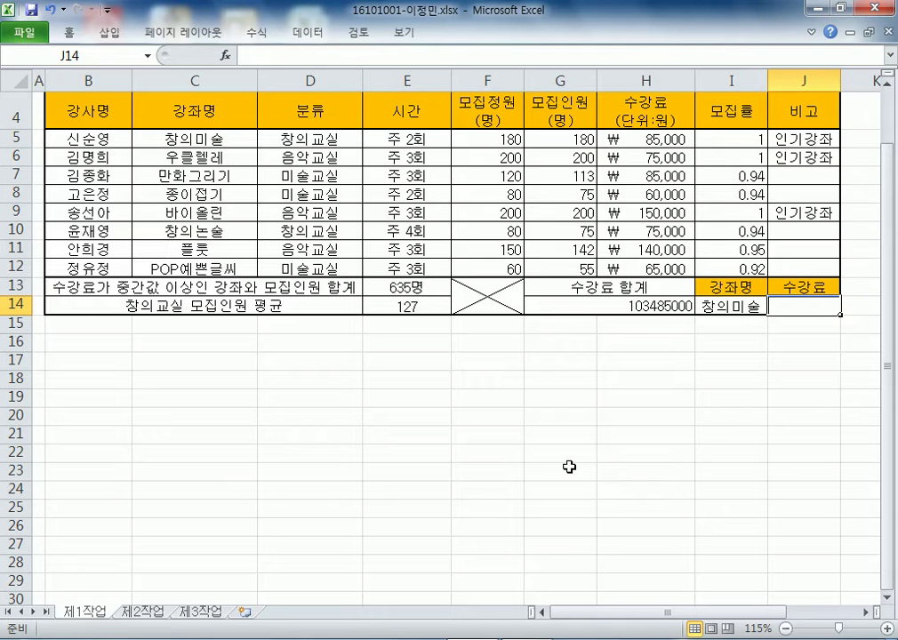
left_click(701, 308)
left_click(207, 135)
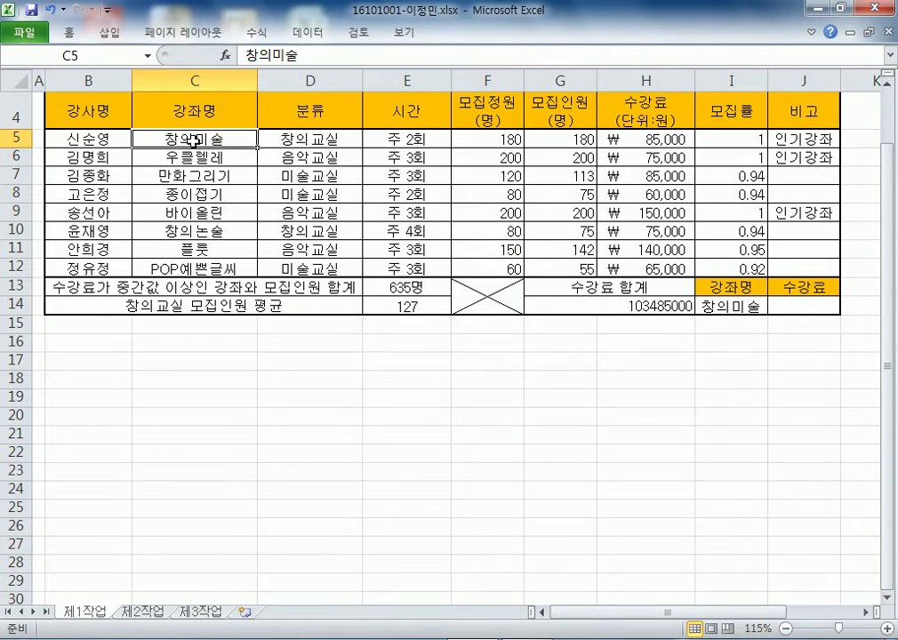
left_click(633, 140)
left_click(806, 307)
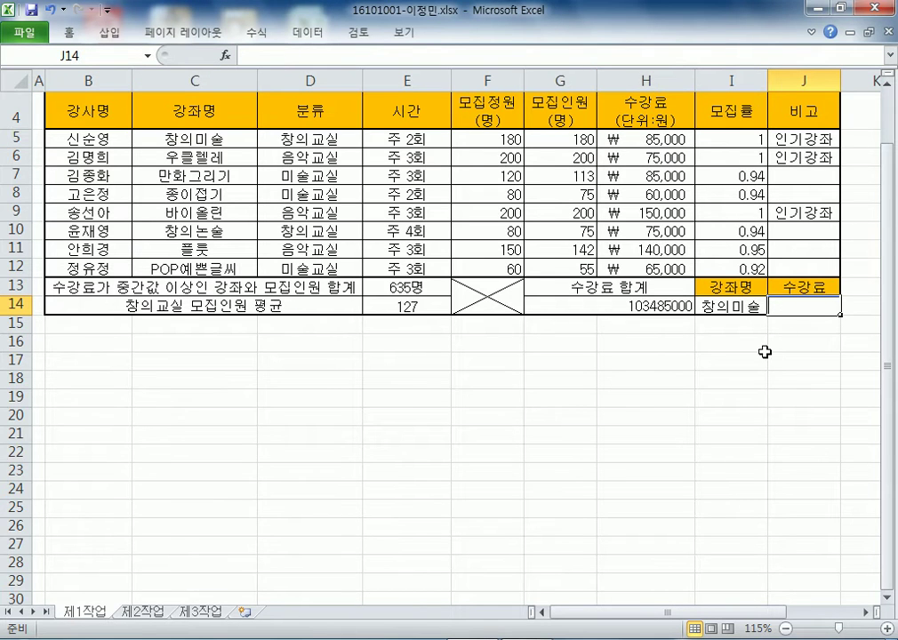
left_click(672, 140)
left_click(800, 307)
type("85000")
key("Return")
key("Up")
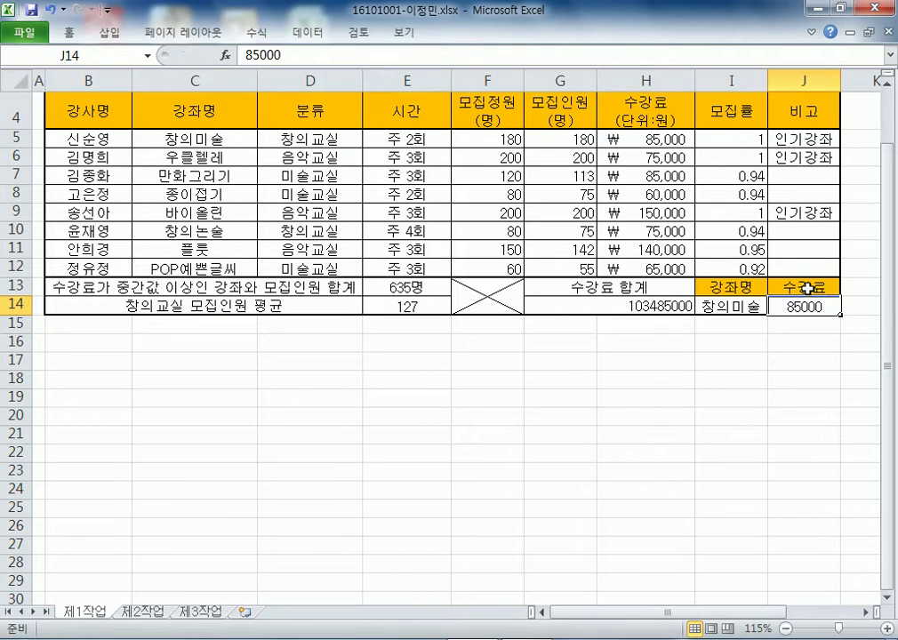
Choose 플룻 as the 강좌명 in I14 and try entering its 수강료, 140000, manually in J14.
left_click(756, 307)
left_click(775, 307)
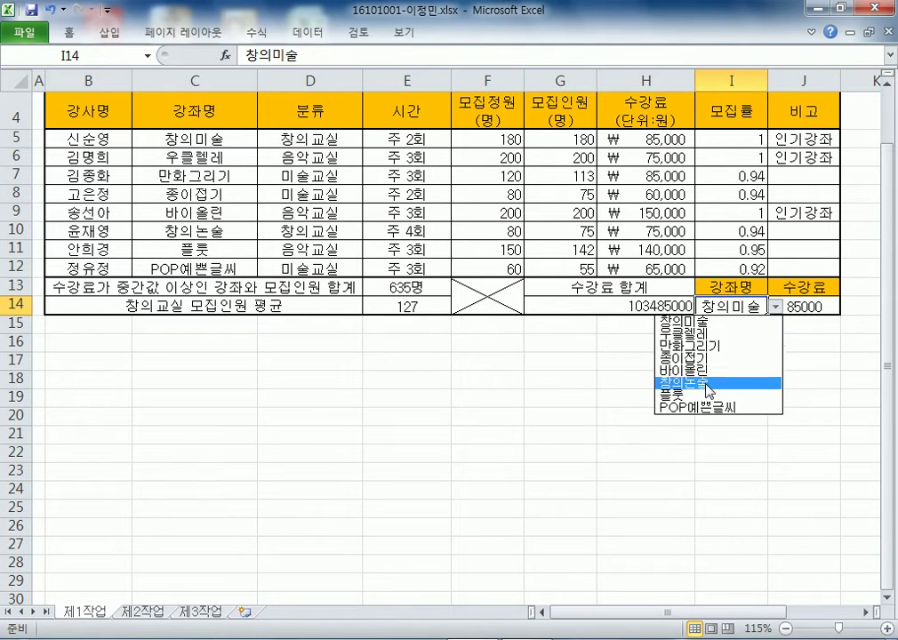
left_click(697, 395)
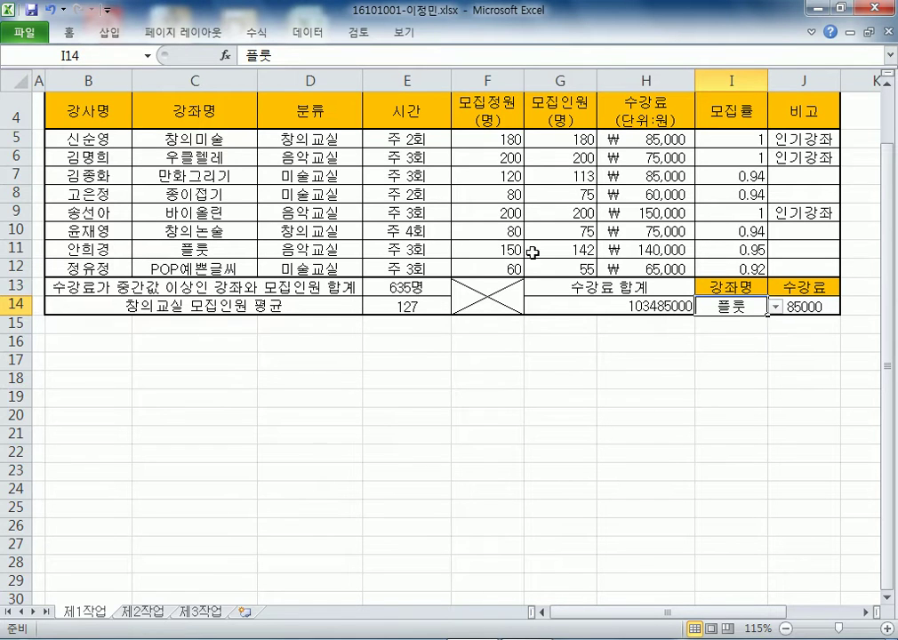
left_click(627, 250)
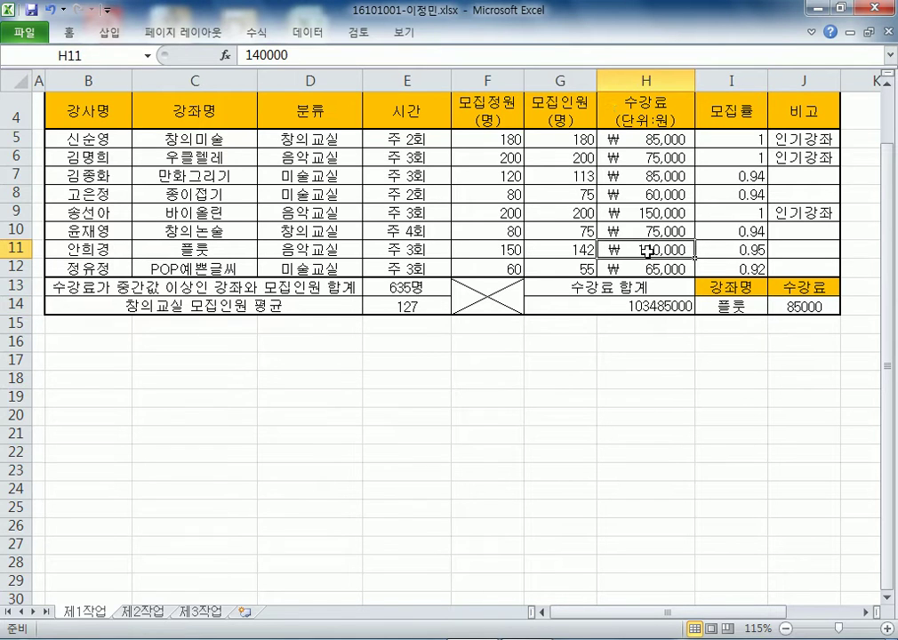
left_click(788, 307)
type("140000")
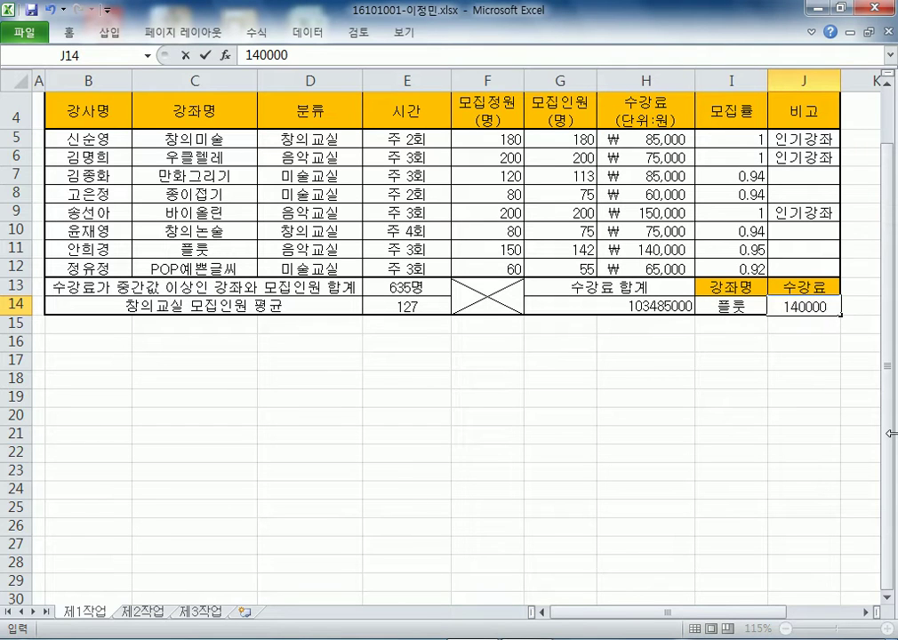
Clear the manual value from J14 and set the 강좌명 in I14 back to 창의미술.
key("Escape")
key("Delete")
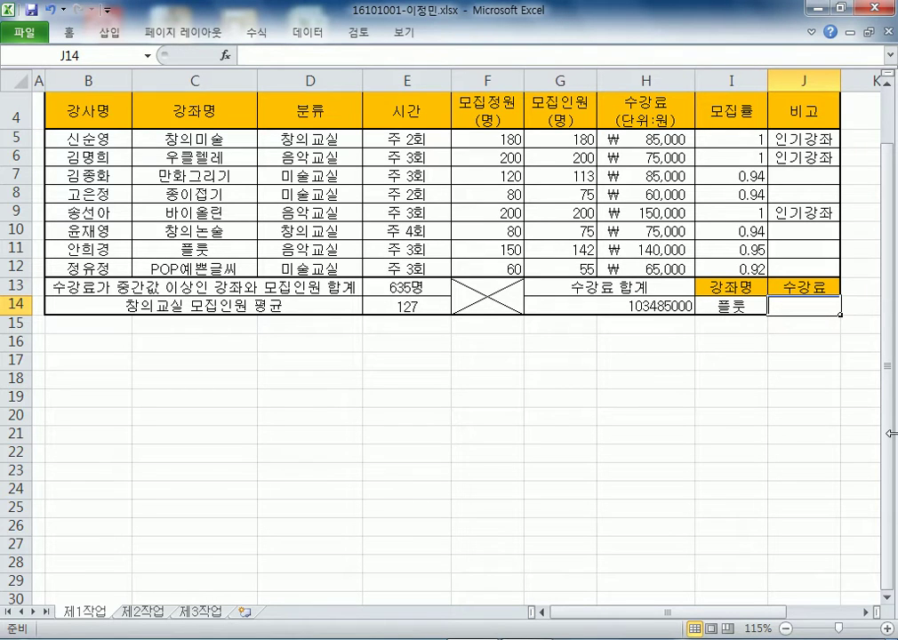
left_click(740, 310)
left_click(774, 307)
left_click(747, 322)
left_click(805, 304)
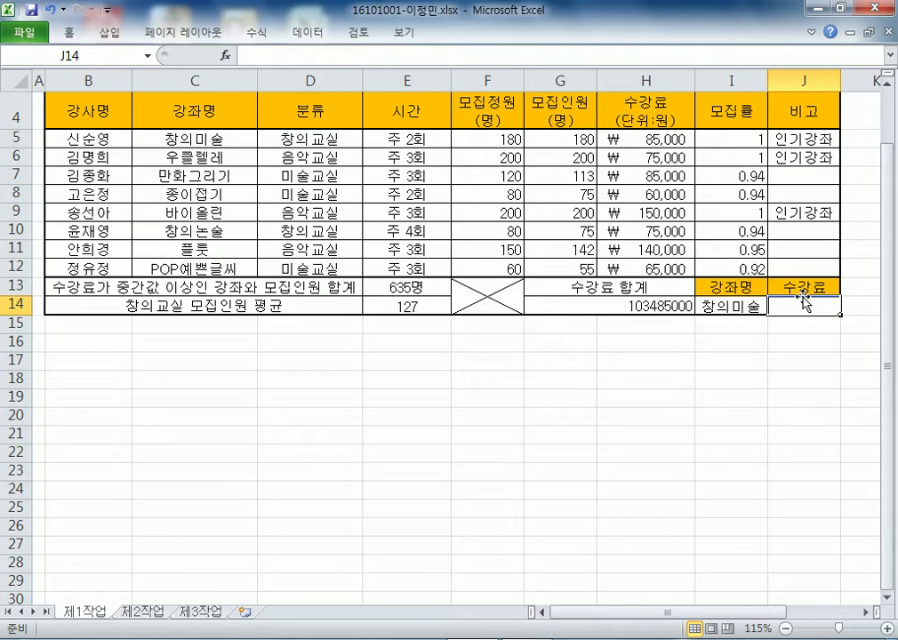
left_click(258, 33)
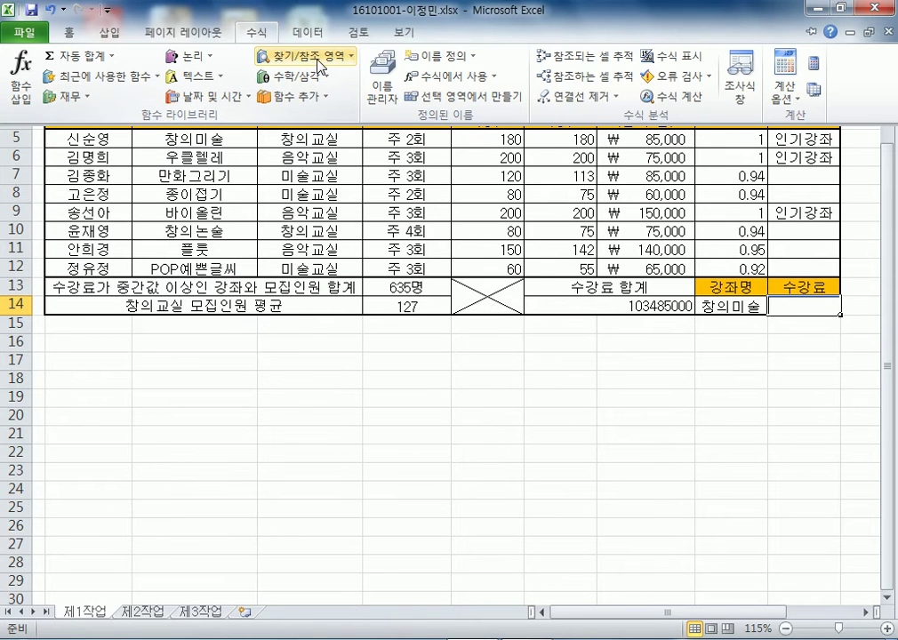
left_click(306, 56)
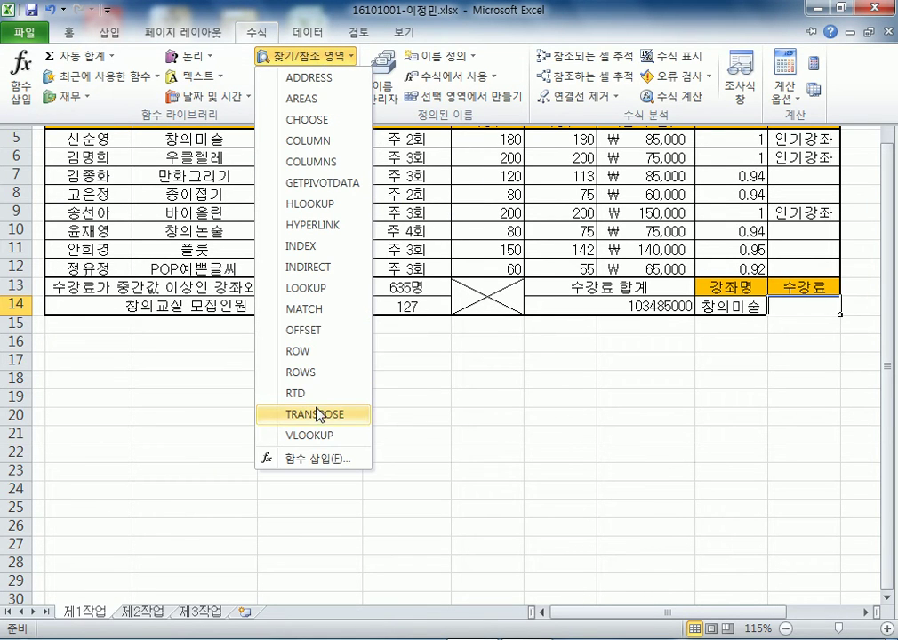
left_click(790, 307)
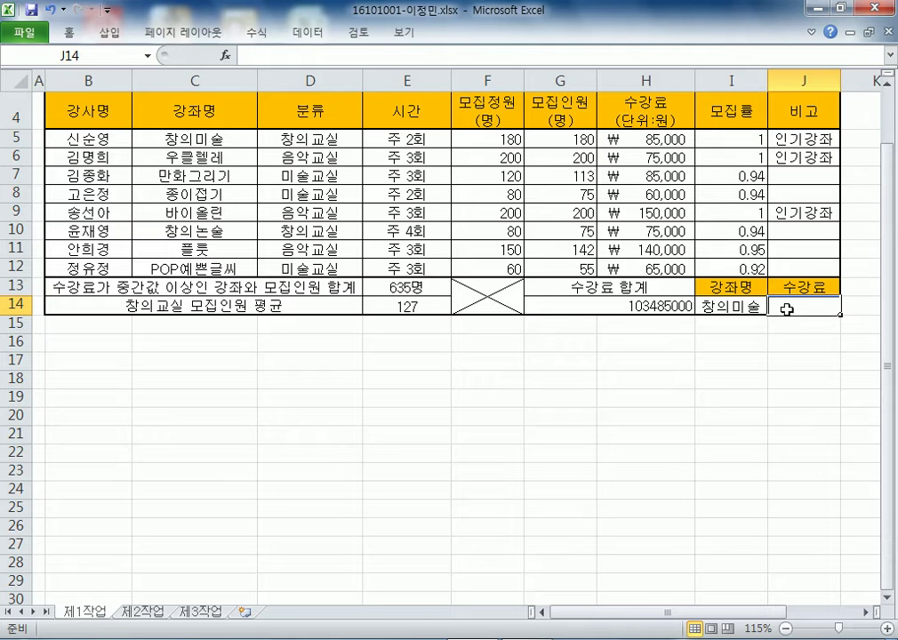
Start a VLOOKUP formula in J14 and open its function arguments clear of the table.
type("=")
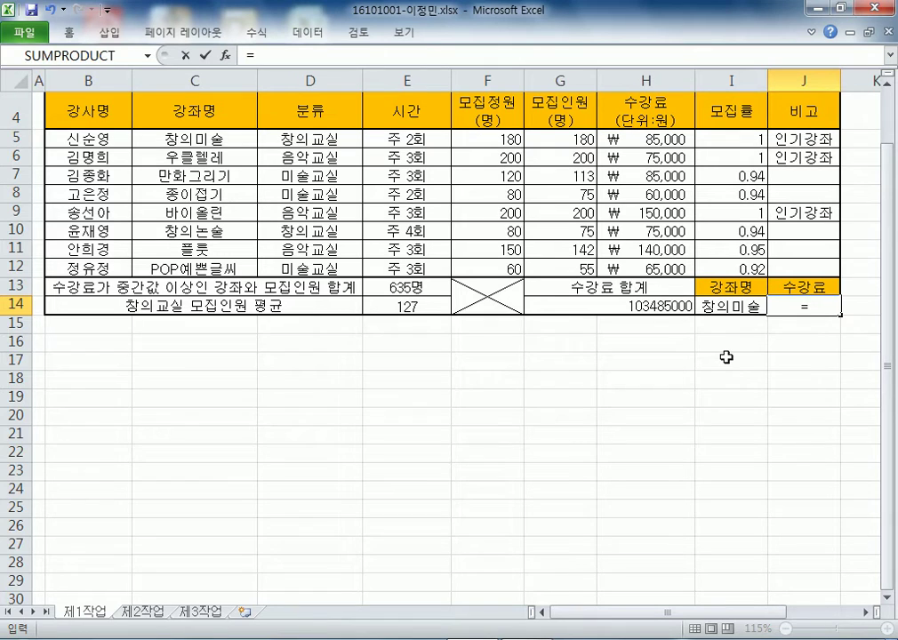
type("VLO")
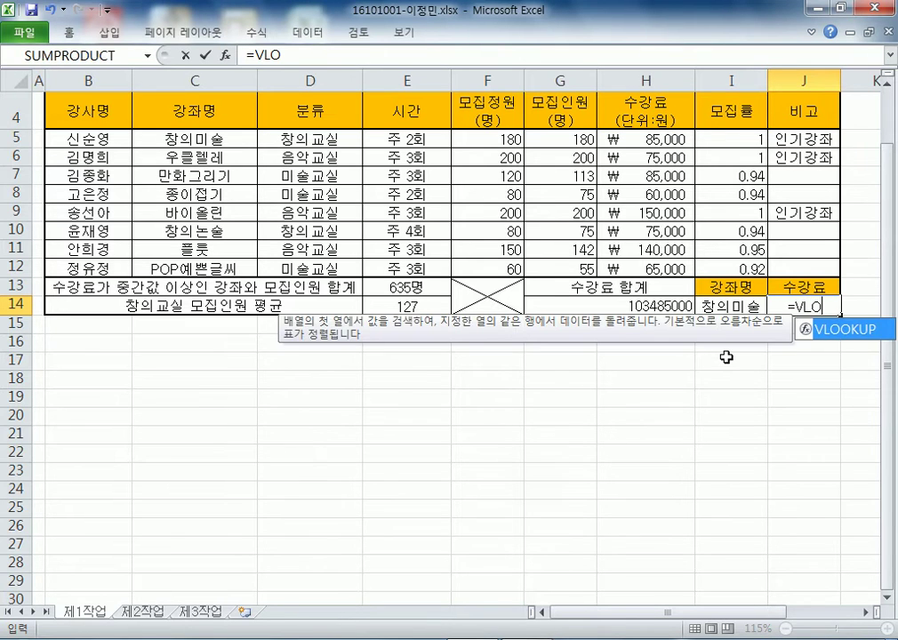
key("Tab")
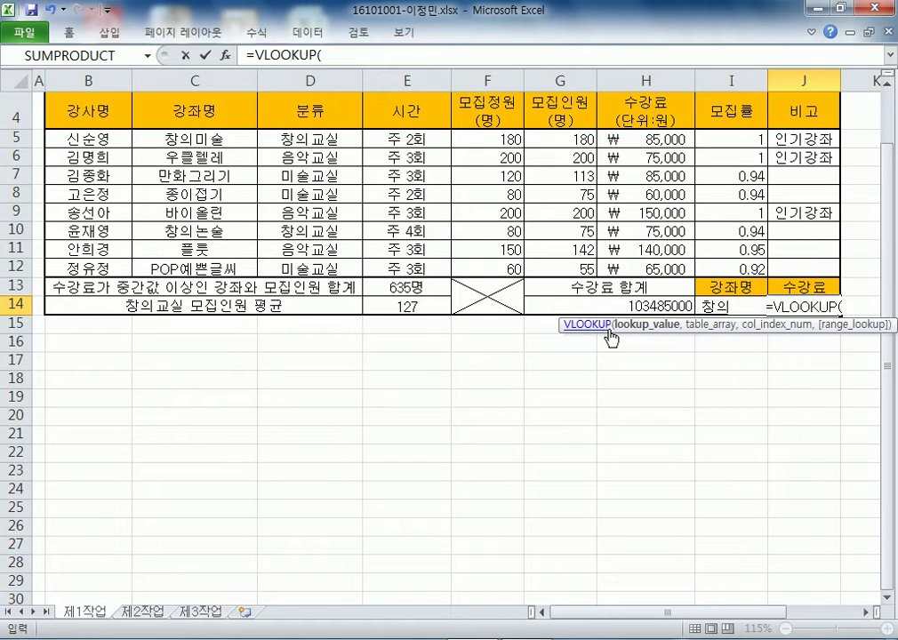
left_click_drag(566, 322, 508, 339)
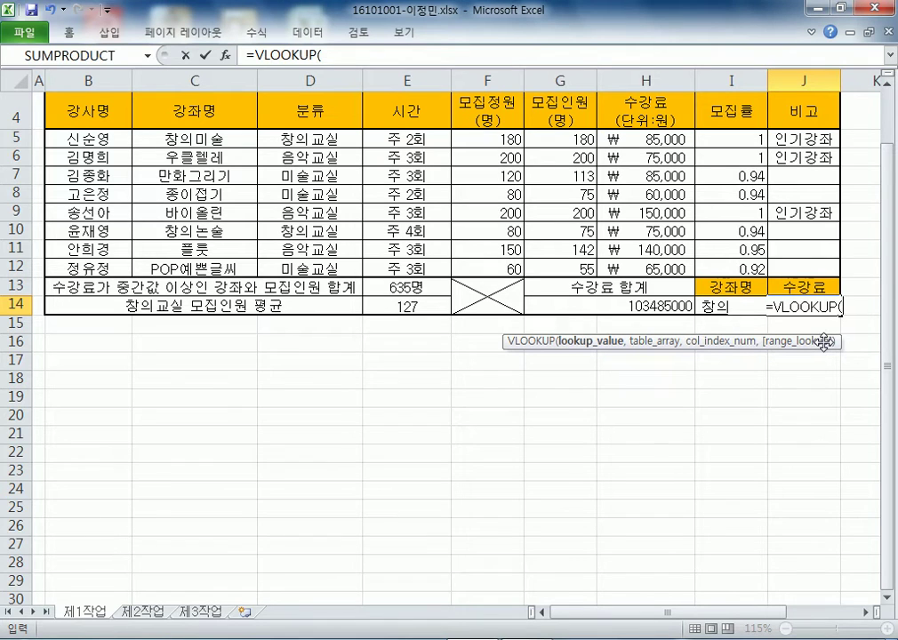
left_click(226, 55)
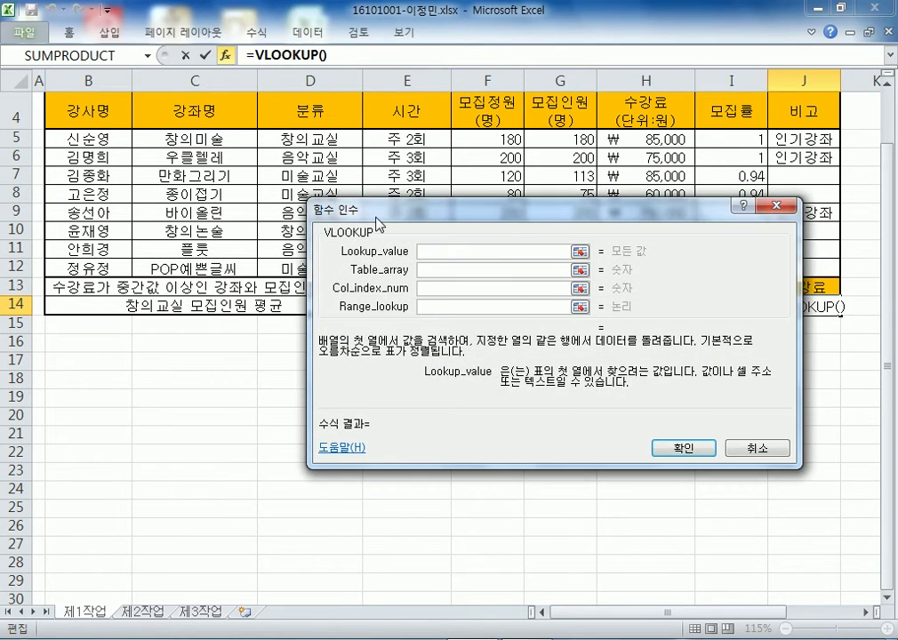
left_click_drag(370, 211, 330, 286)
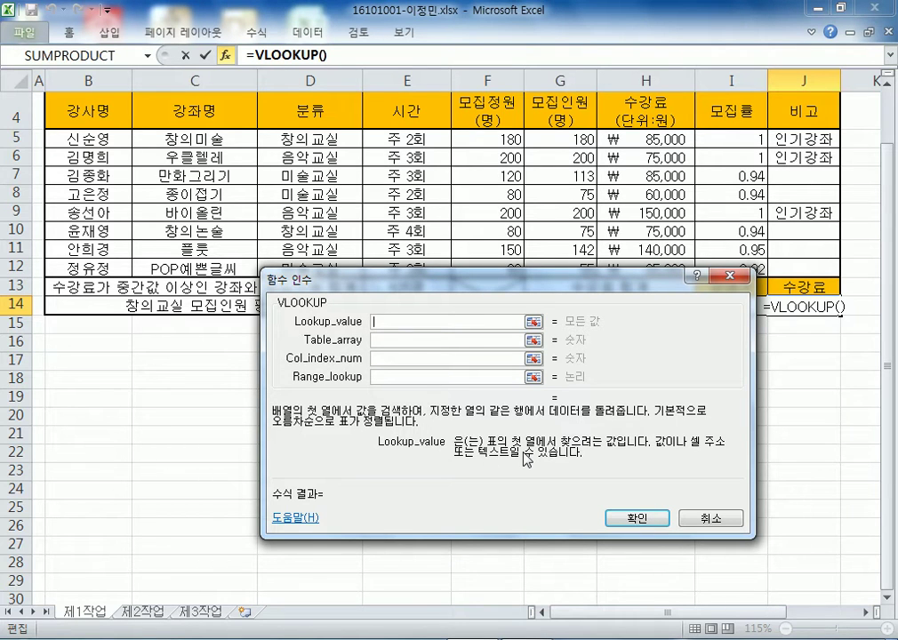
left_click_drag(531, 291, 527, 338)
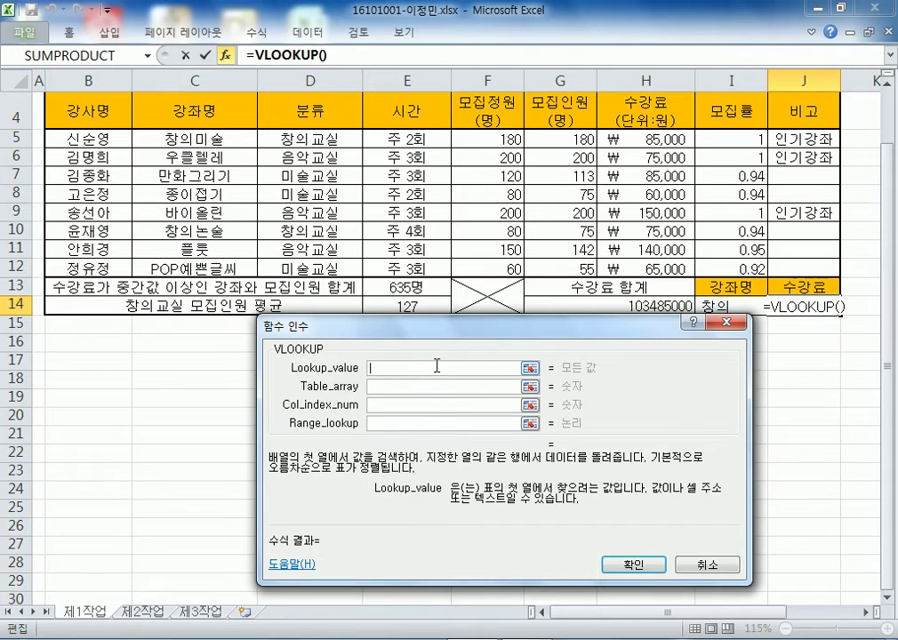
left_click_drag(606, 326, 604, 354)
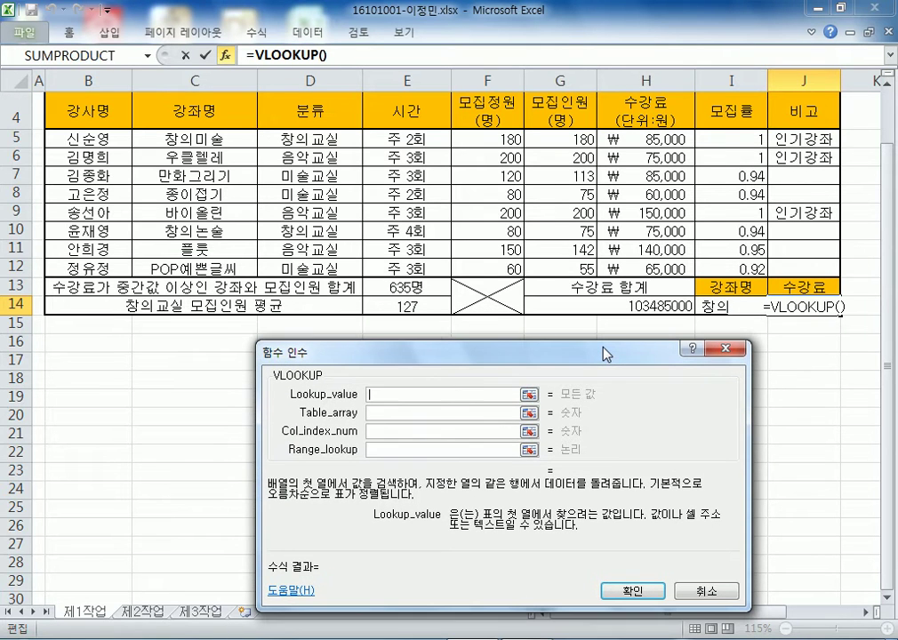
Set the VLOOKUP Lookup_value to I14, the cell with the chosen 강좌명.
left_click(720, 306)
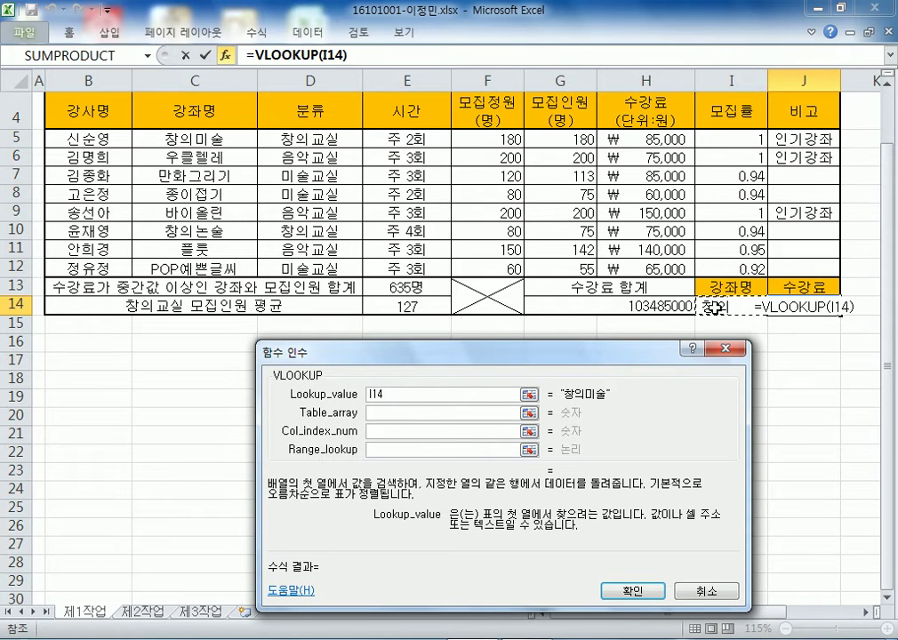
left_click(187, 139)
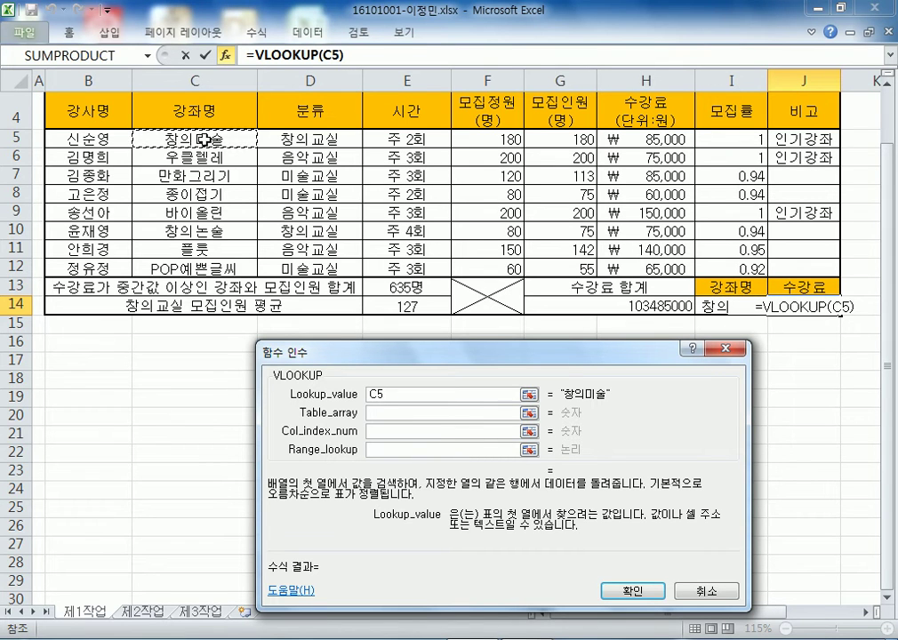
left_click(739, 307)
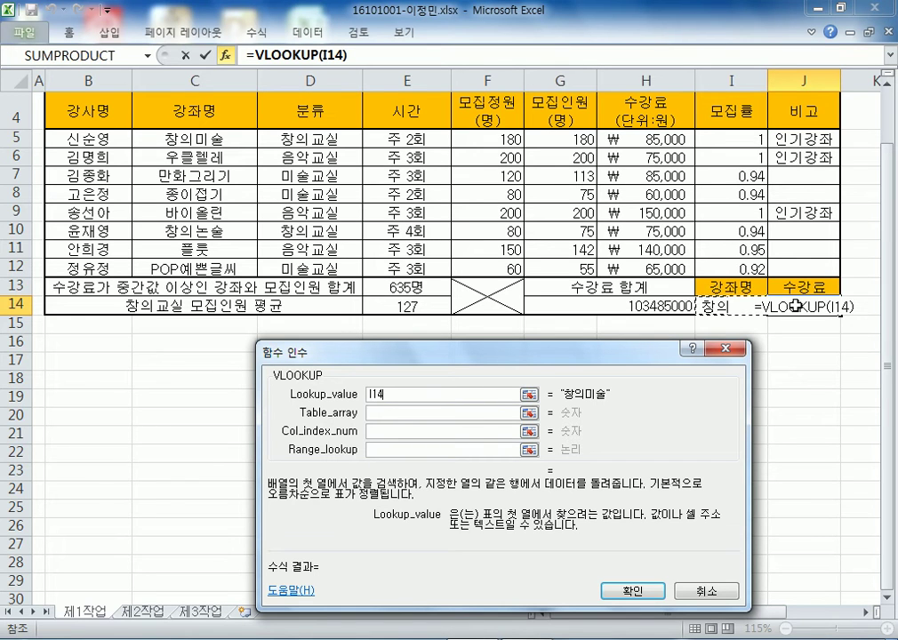
Set Table_array to C5:H12, from the 강좌명 column through the 수강료 column.
left_click(385, 415)
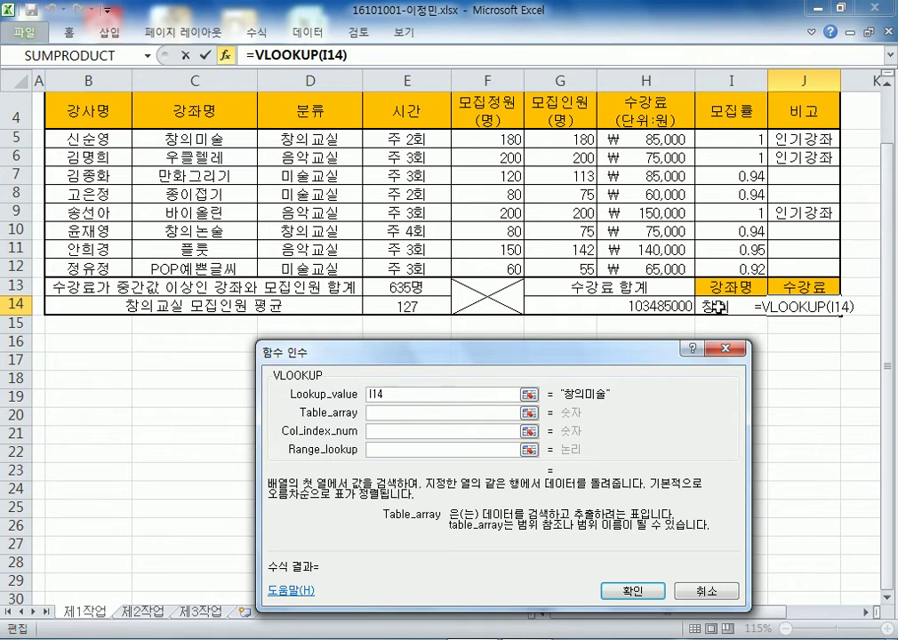
left_click(216, 137)
left_click_drag(216, 138, 649, 269)
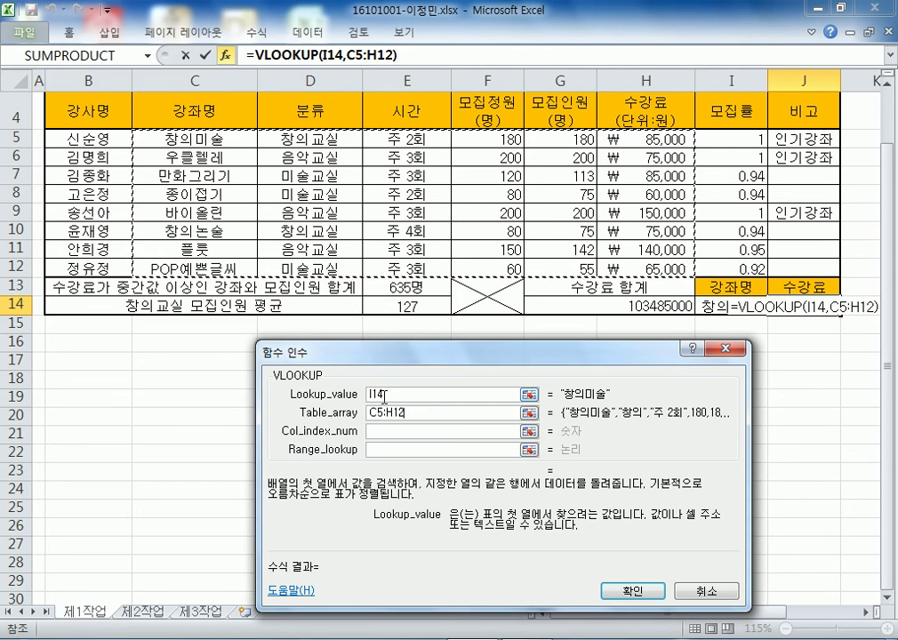
left_click_drag(70, 141, 665, 274)
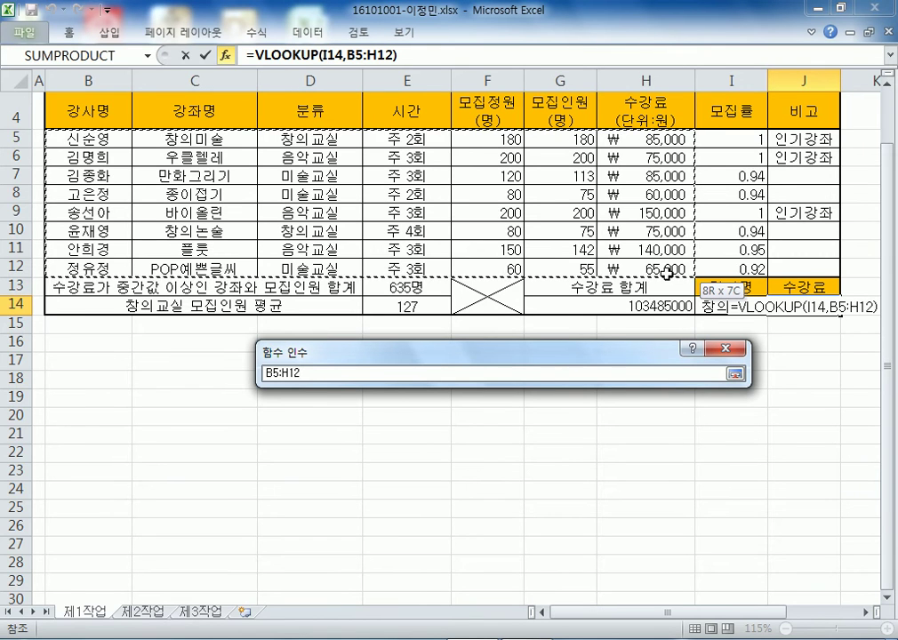
left_click_drag(665, 274, 665, 274)
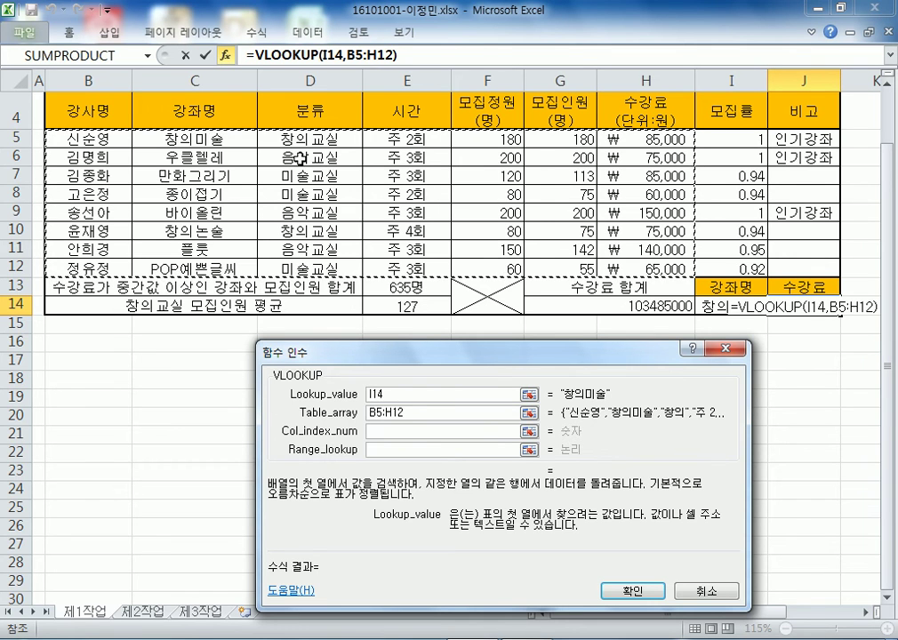
left_click_drag(207, 139, 642, 268)
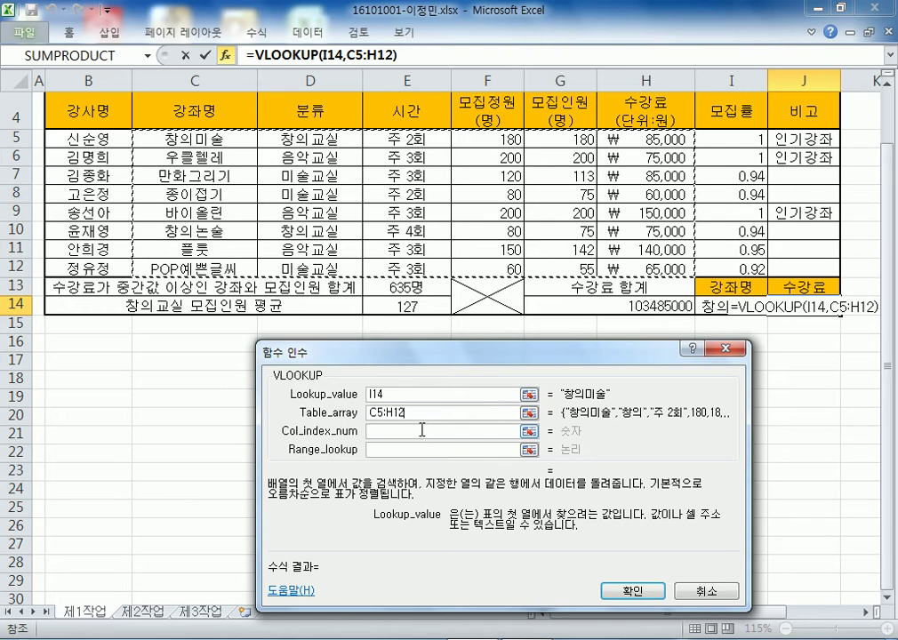
Complete the VLOOKUP in J14 with Col_index_num 6 and Range_lookup 0 for an exact match.
left_click(512, 431)
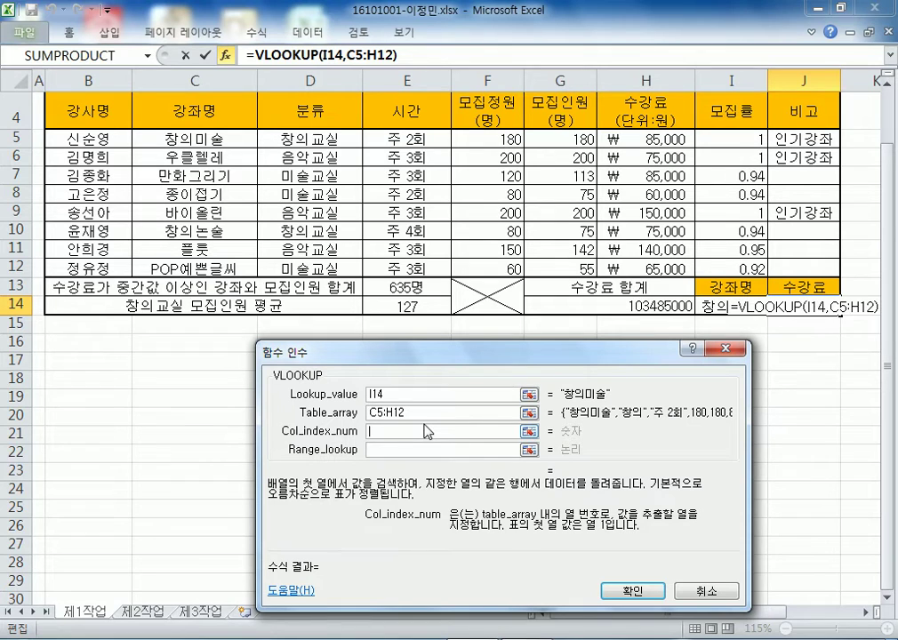
type("6")
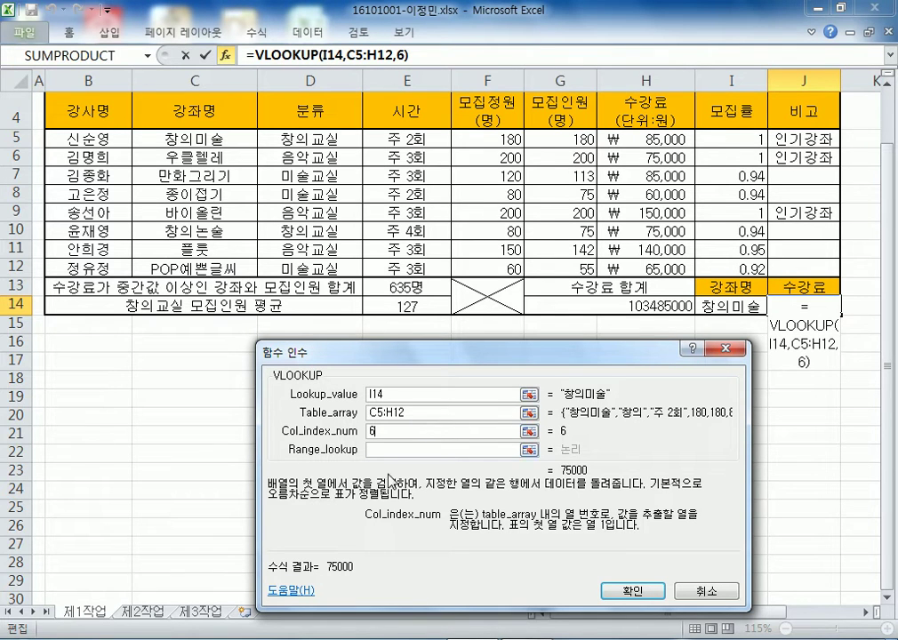
left_click(386, 451)
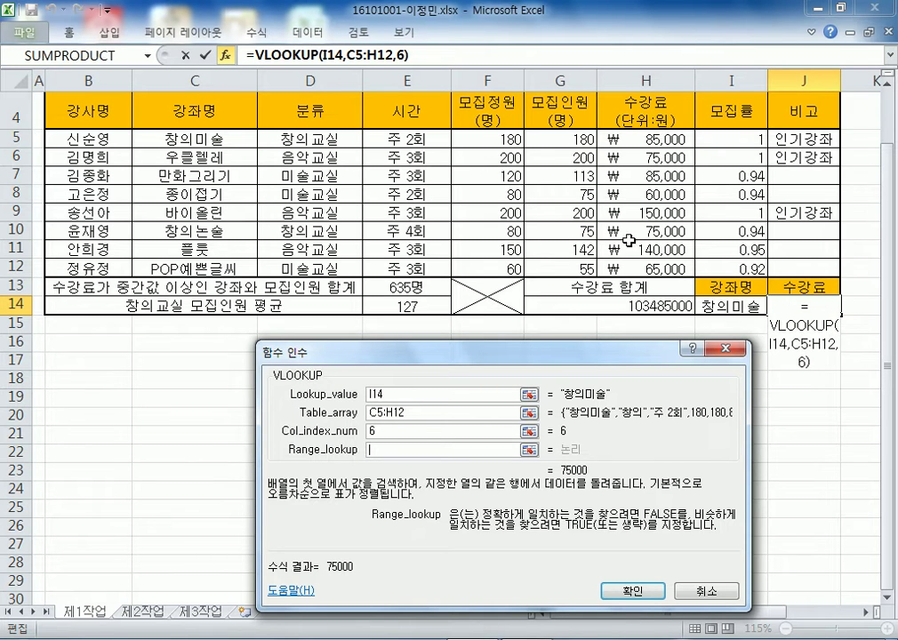
left_click_drag(605, 357, 697, 137)
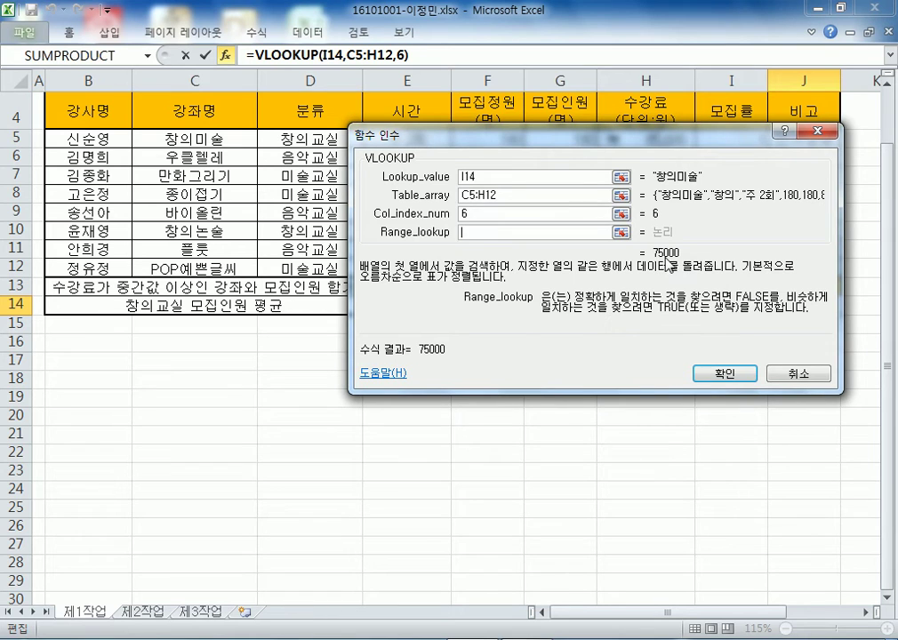
left_click_drag(552, 141, 493, 308)
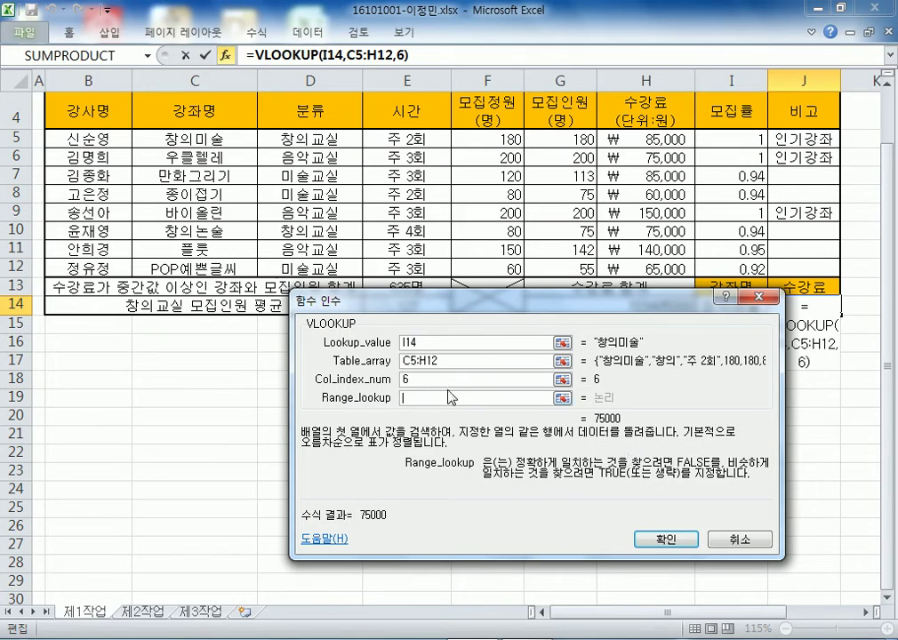
type("0")
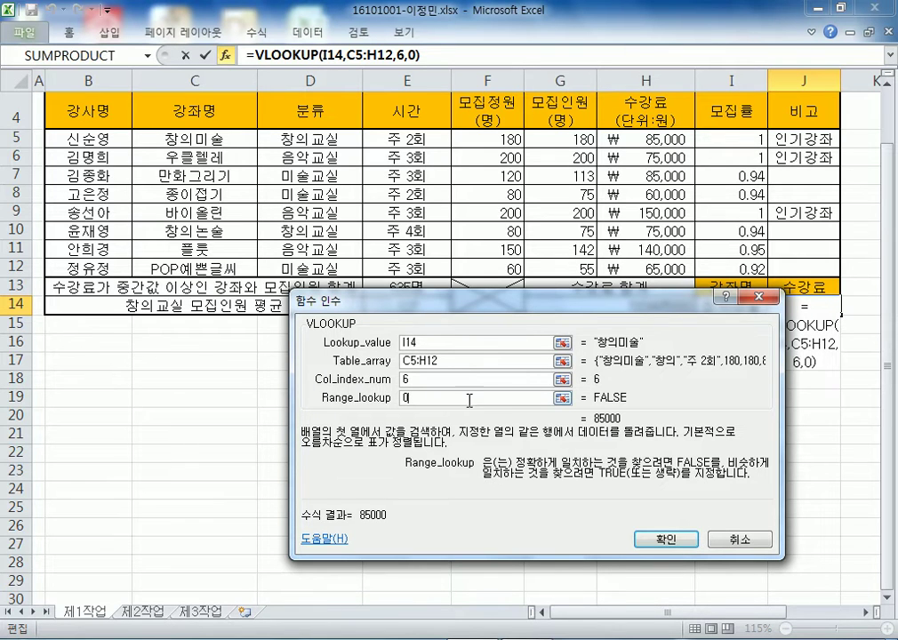
key("BackSpace")
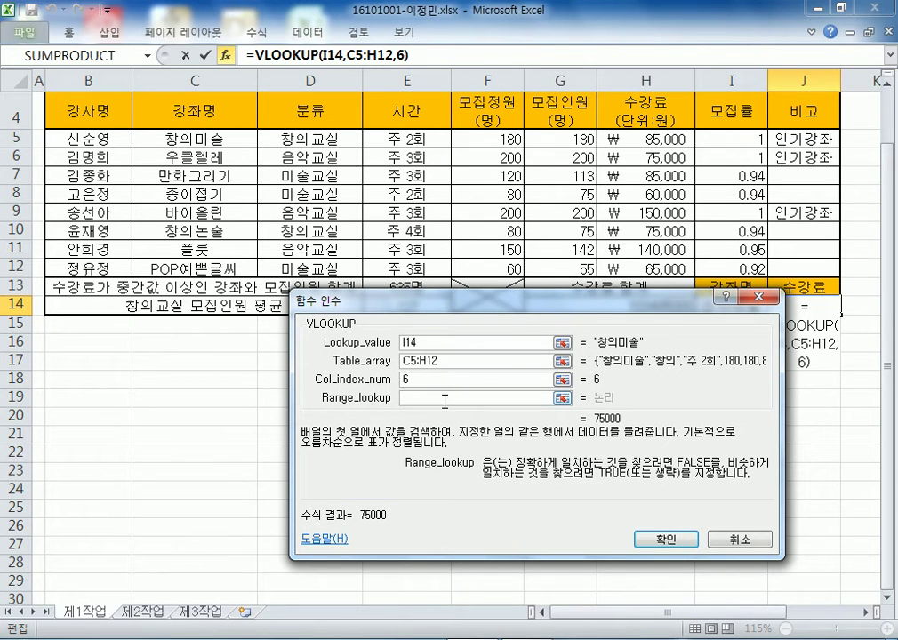
type("0")
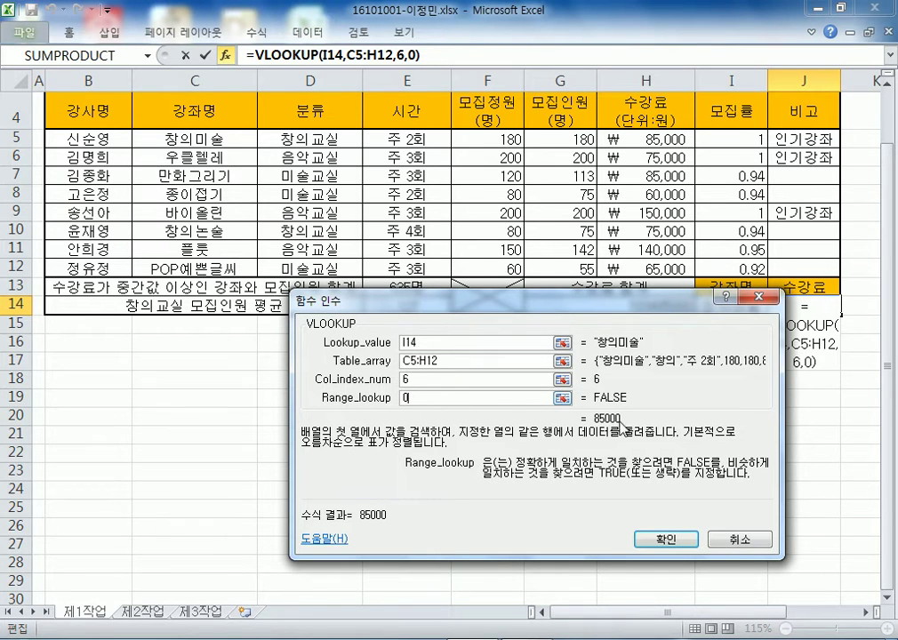
left_click(663, 539)
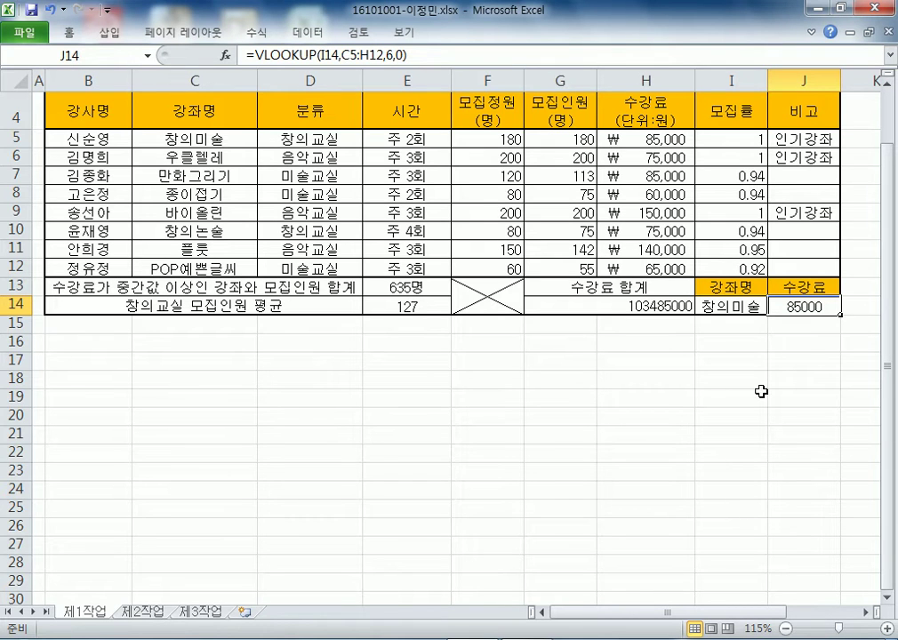
Test the lookup by choosing 종이접기, 바이올린 and finally 창의논술 as the 강좌명 in I14.
left_click(736, 307)
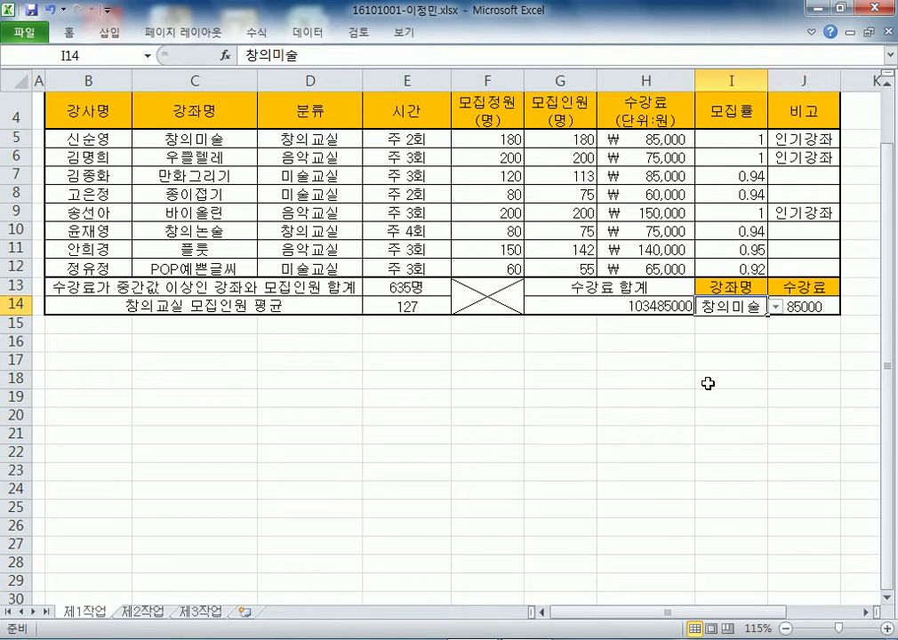
left_click(703, 326)
left_click(734, 307)
left_click(776, 307)
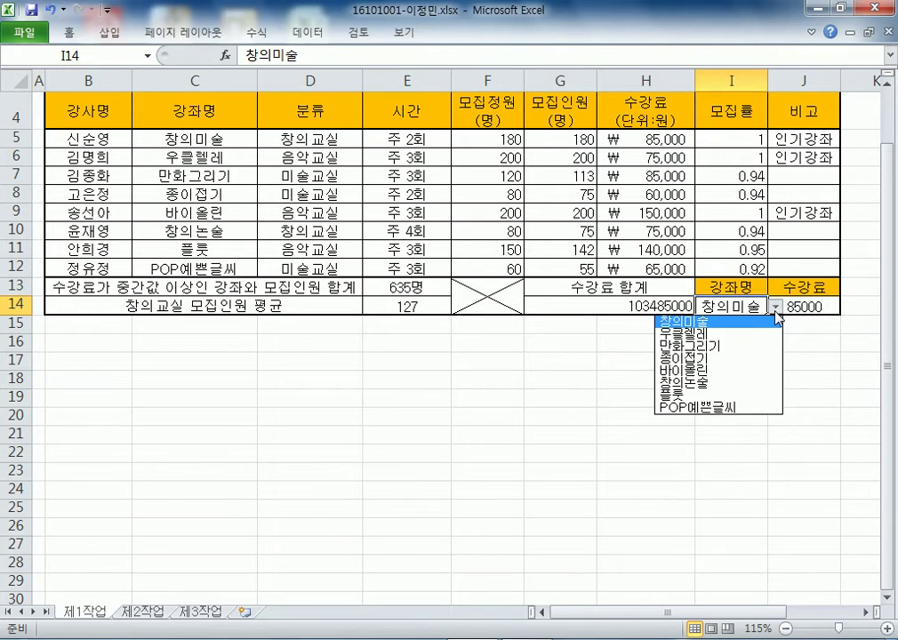
left_click(719, 364)
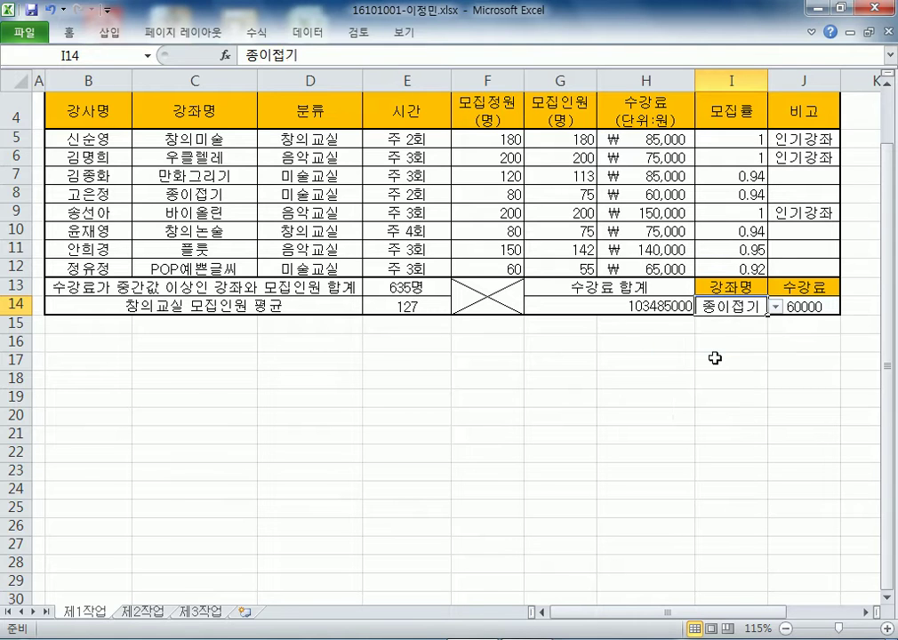
left_click(775, 306)
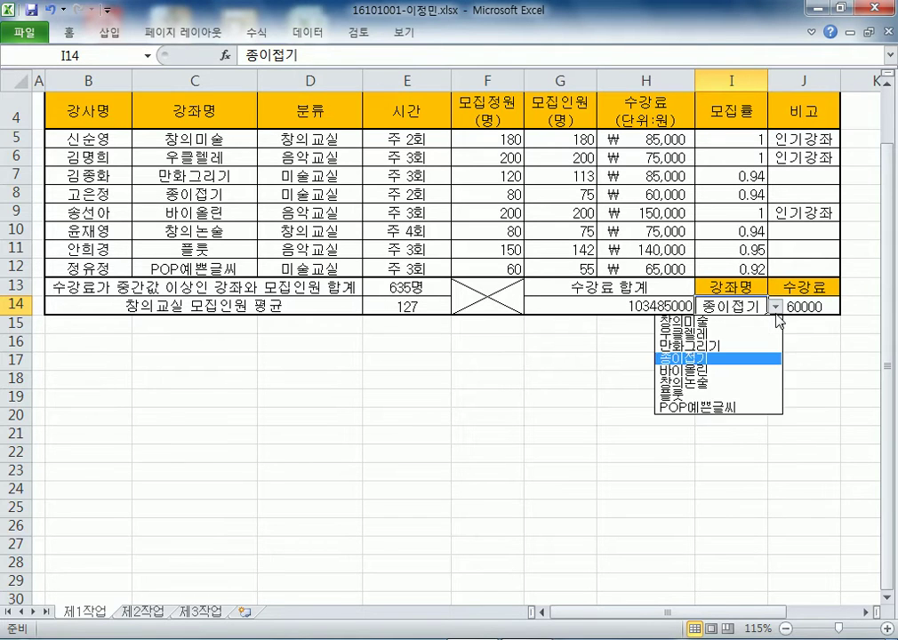
left_click(717, 371)
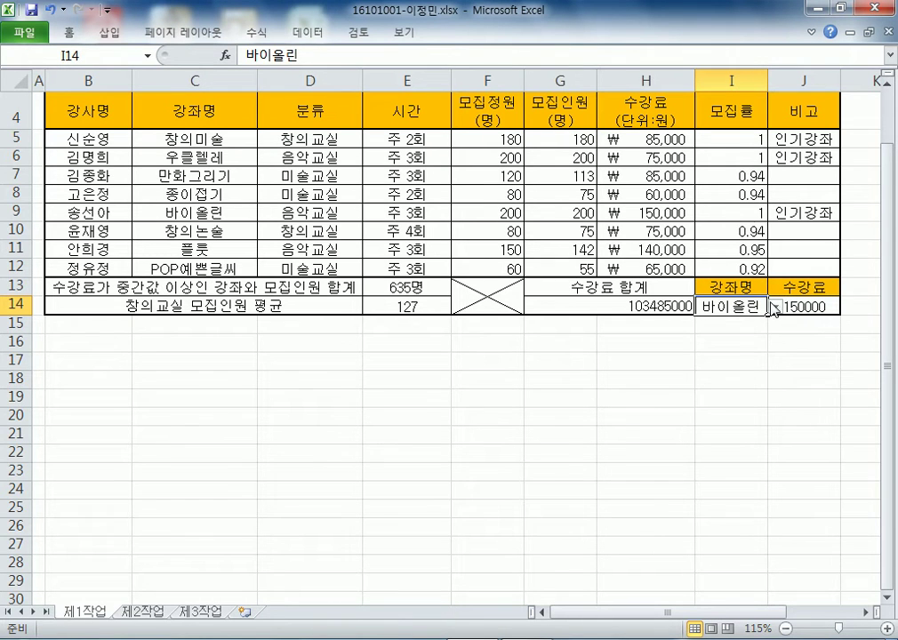
left_click(775, 307)
left_click(722, 383)
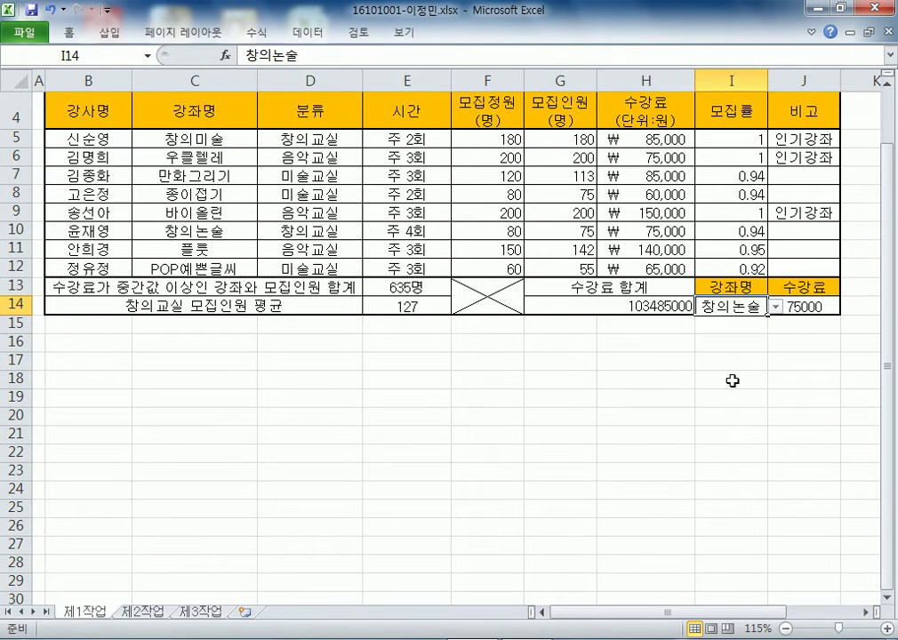
Right-align the 수강료 value in J14.
left_click(796, 309)
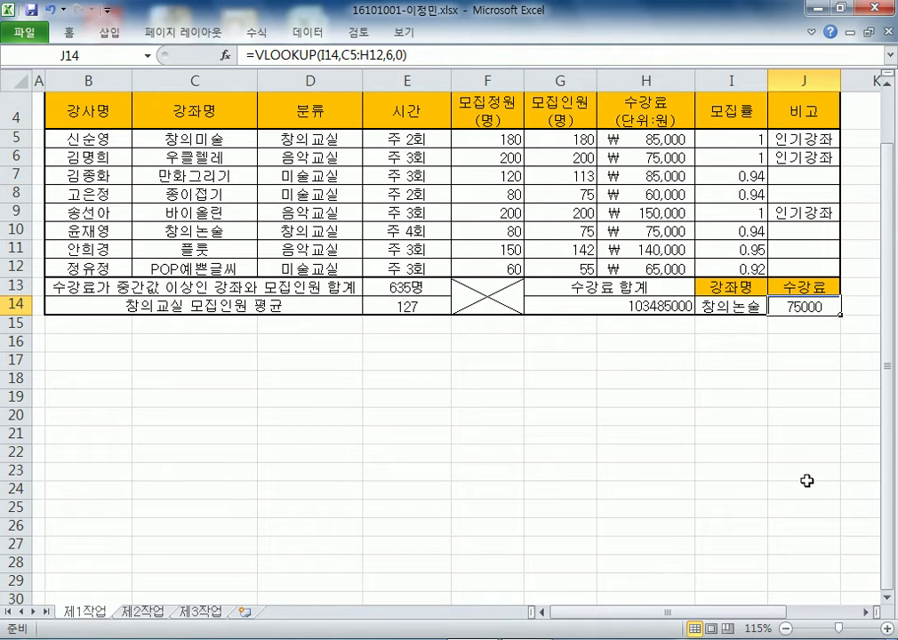
left_click(68, 32)
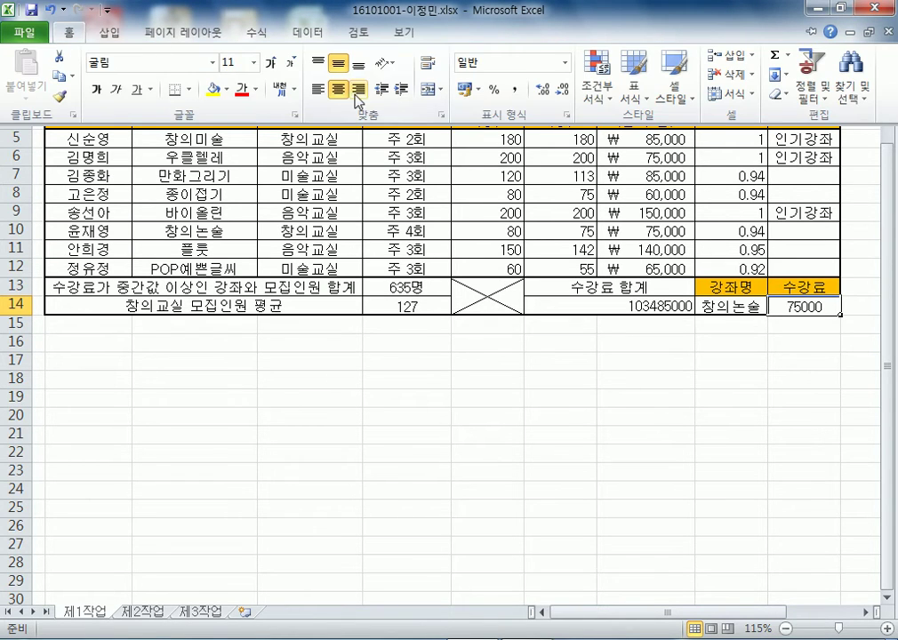
left_click(798, 297)
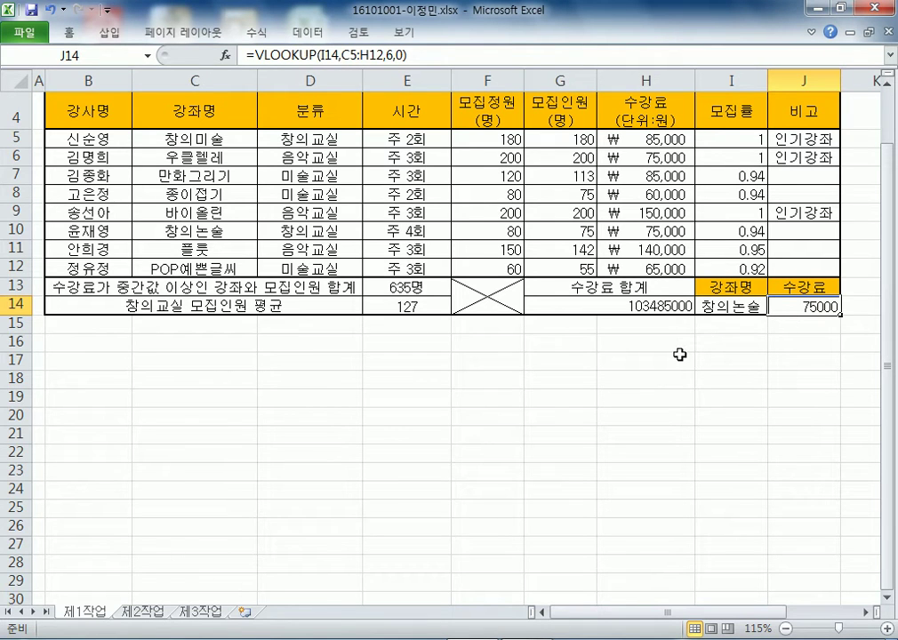
Clear J14, start a new VLOOKUP formula there and open its function arguments clear of I14.
left_click(743, 307)
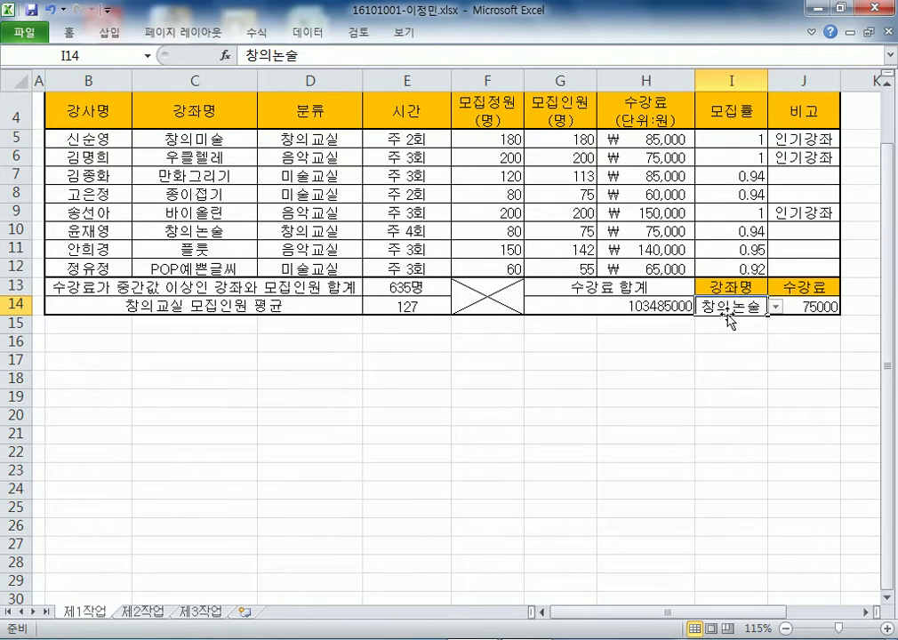
left_click(811, 302)
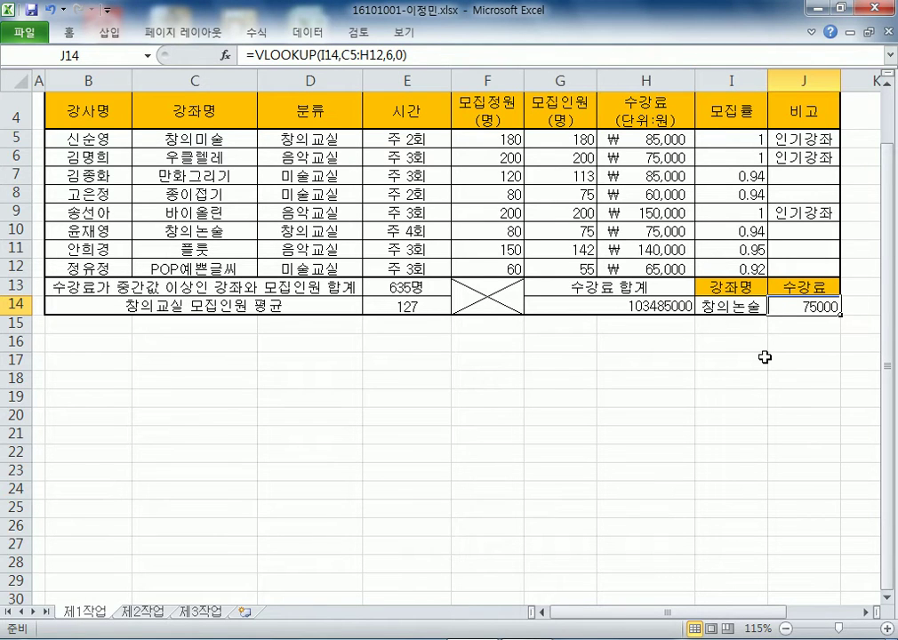
key("Delete")
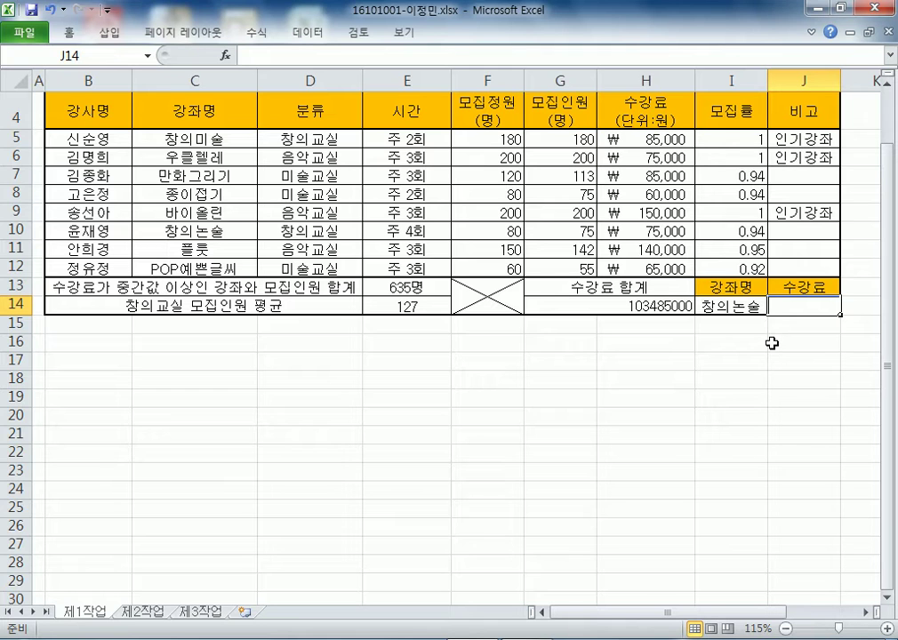
type("=VLO")
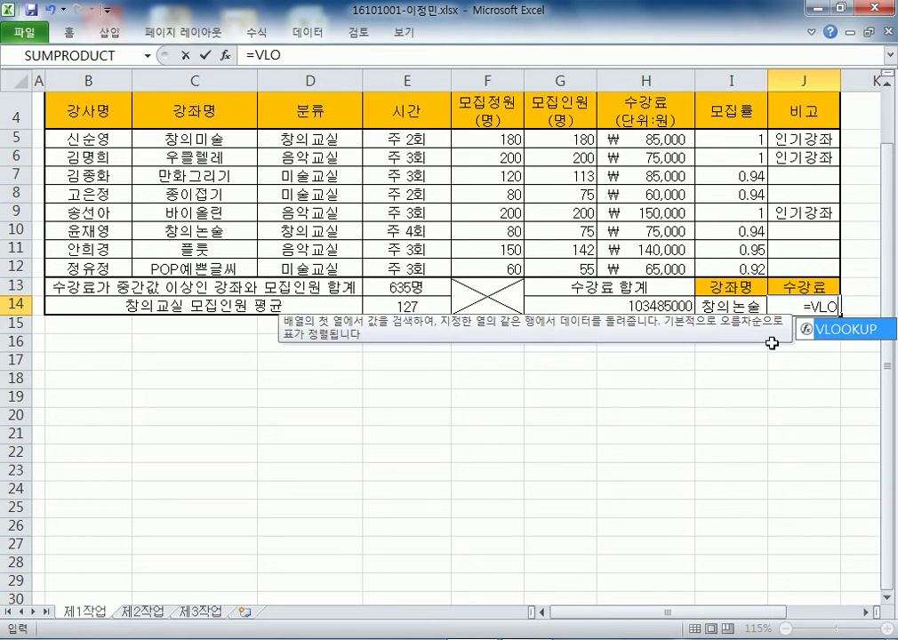
key("Tab")
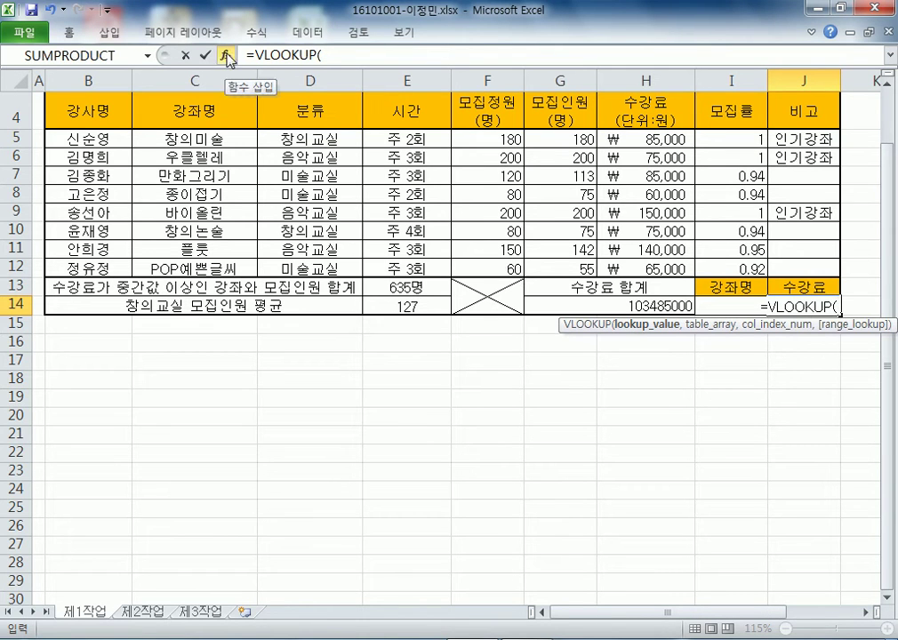
left_click(228, 58)
left_click_drag(435, 307, 295, 236)
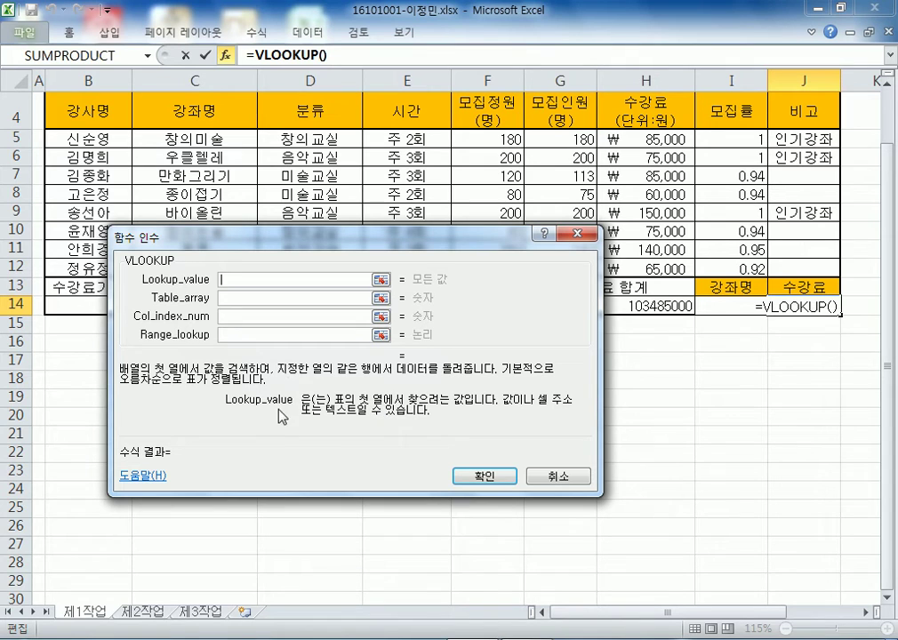
Set Lookup_value to I14 and Table_array to C5:H12, from the 강좌명 column through the 수강료 column.
left_click(717, 305)
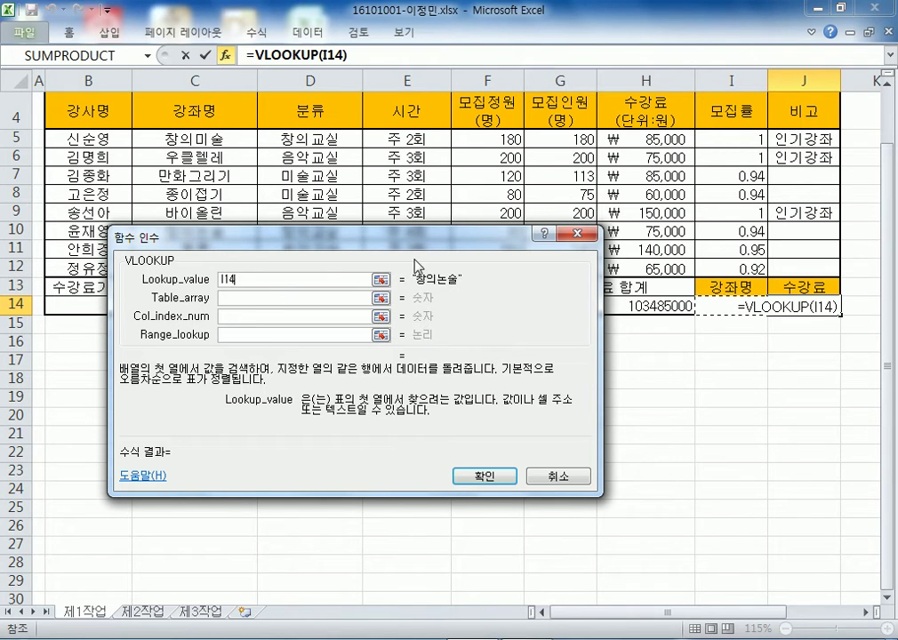
left_click(257, 298)
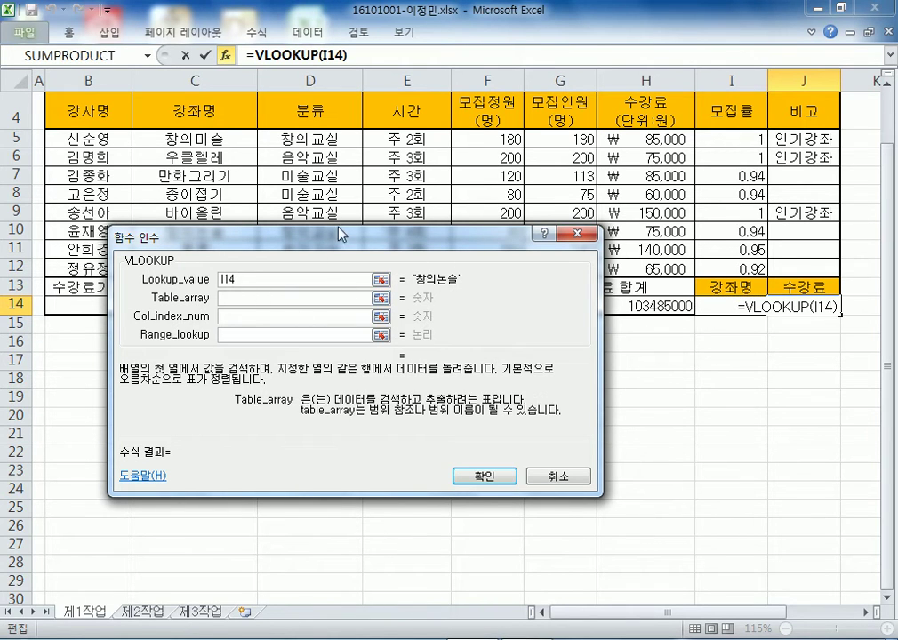
left_click_drag(456, 279, 472, 338)
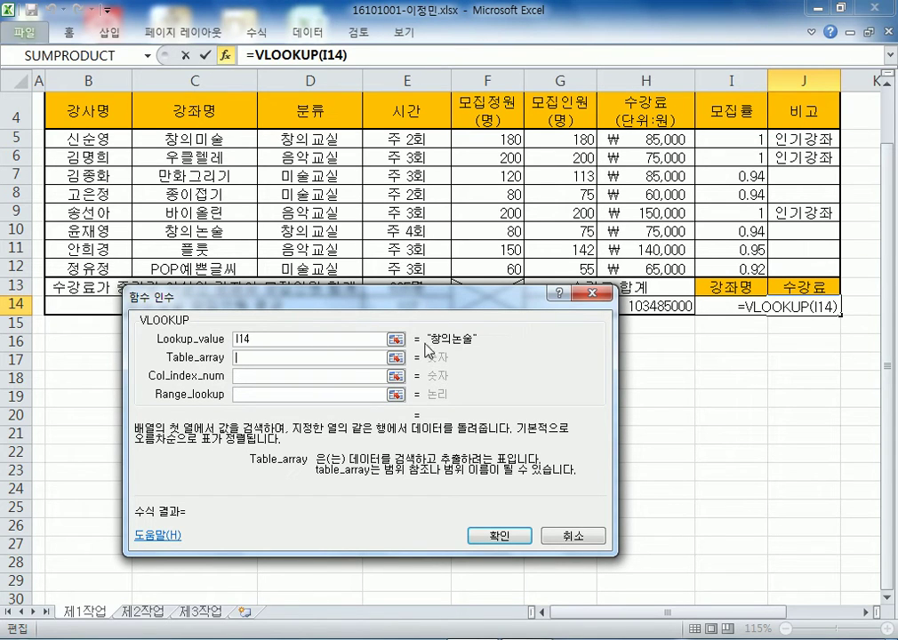
left_click_drag(237, 147, 687, 269)
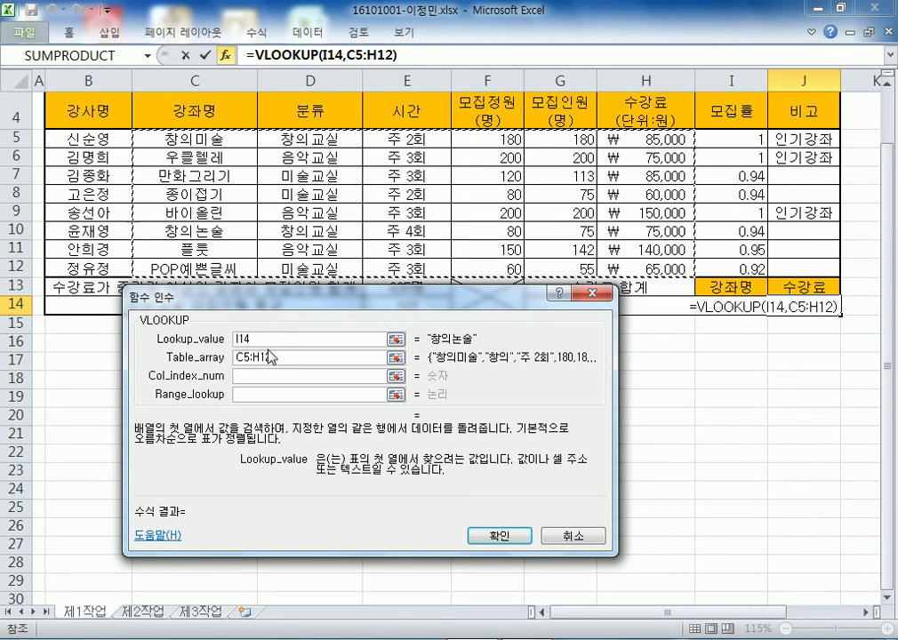
Set Col_index_num to 6 and Range_lookup to 0, and enter the finished VLOOKUP in J14.
left_click(262, 379)
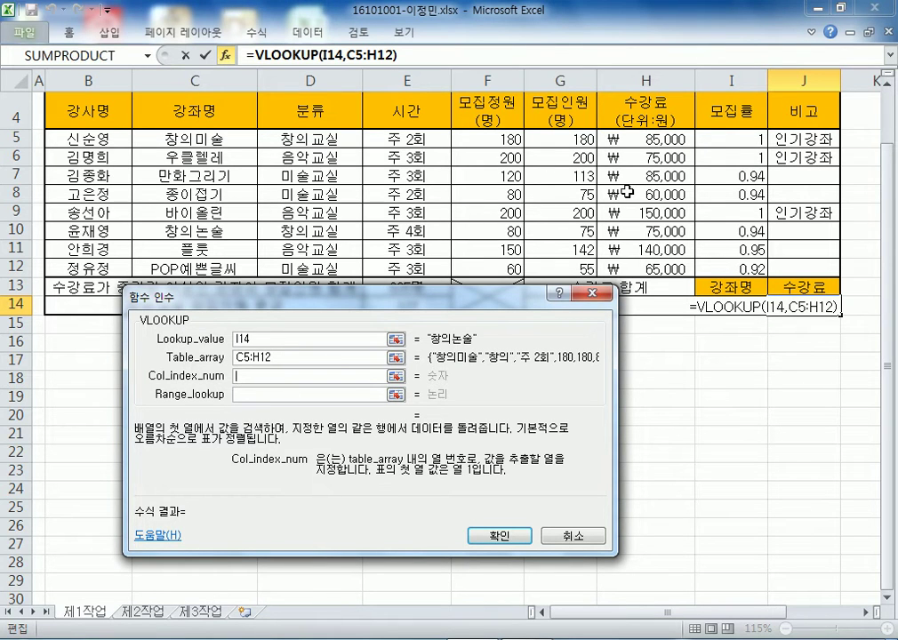
type("6")
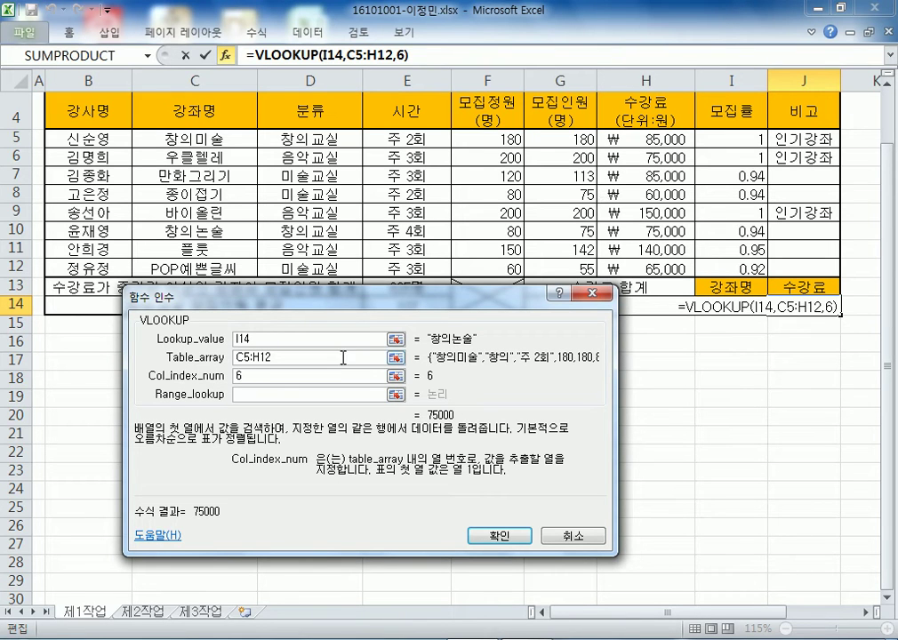
left_click(278, 397)
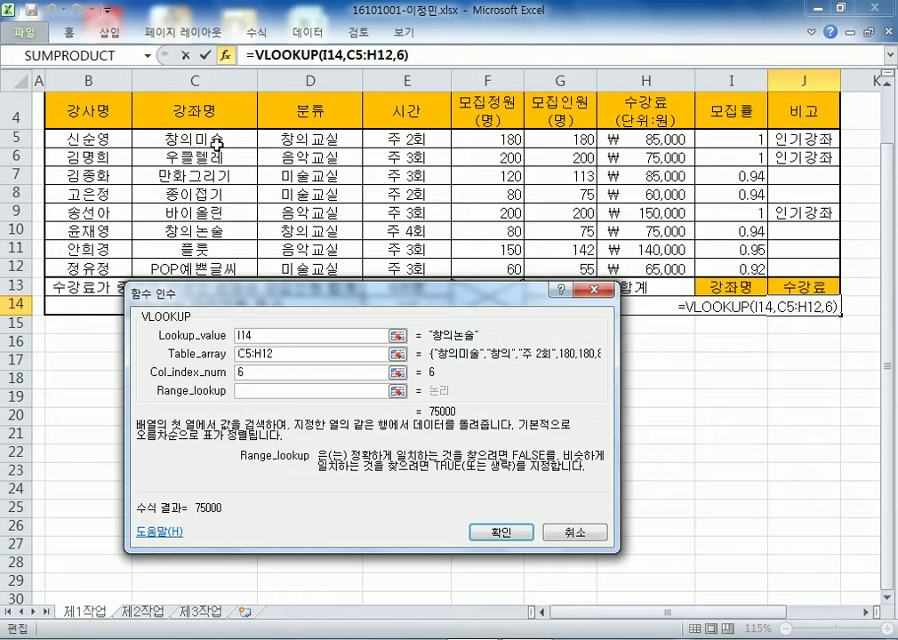
type("0")
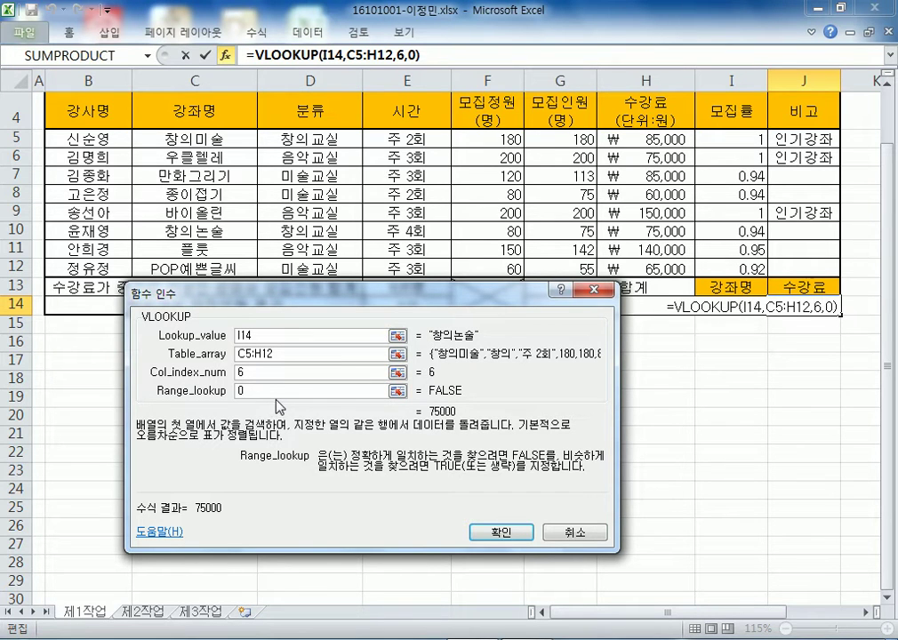
left_click(512, 534)
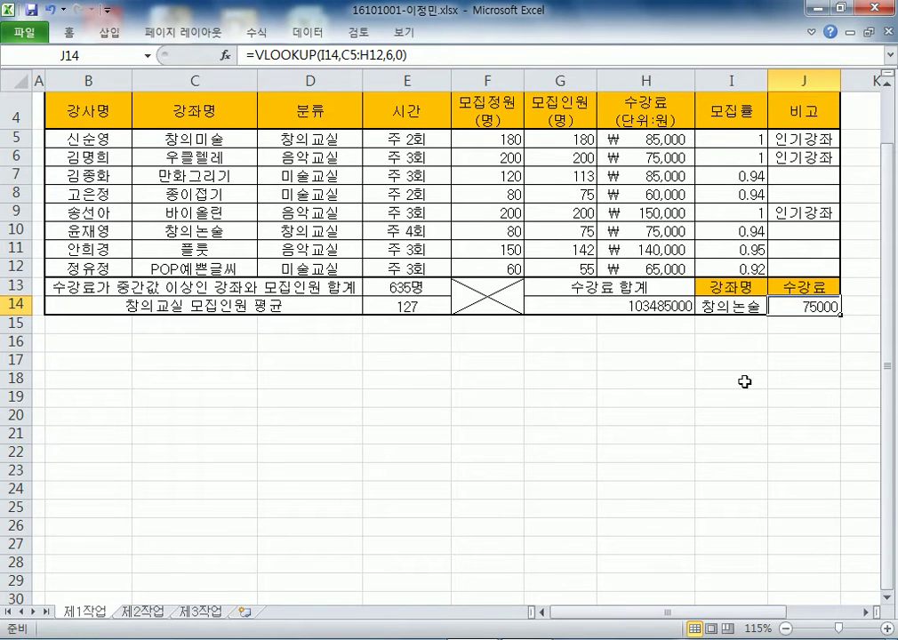
Open a blank document in 메모장 (Notepad) and move its window clear of rows 13 and 14 of the sheet.
key("super")
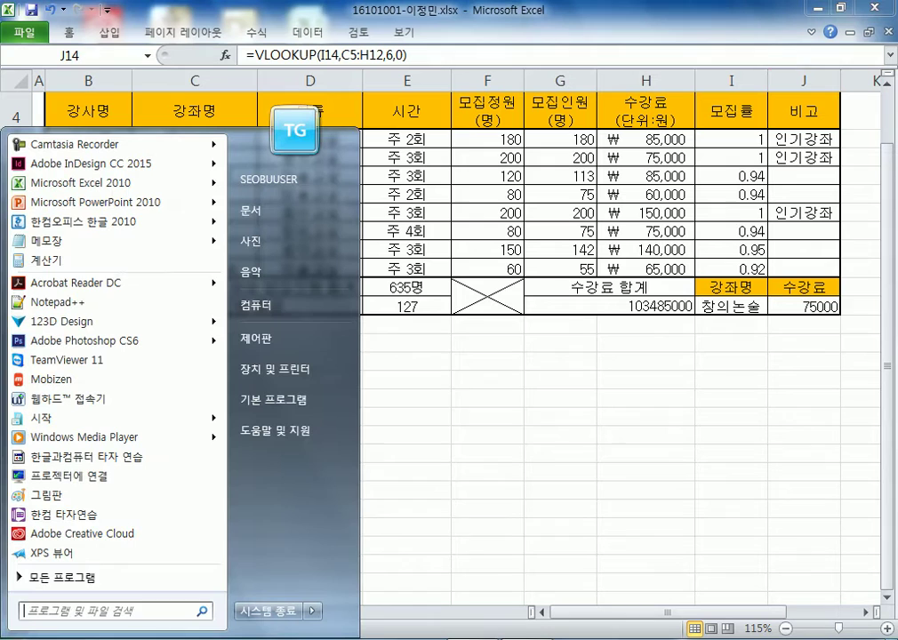
left_click(58, 242)
left_click_drag(147, 281, 134, 21)
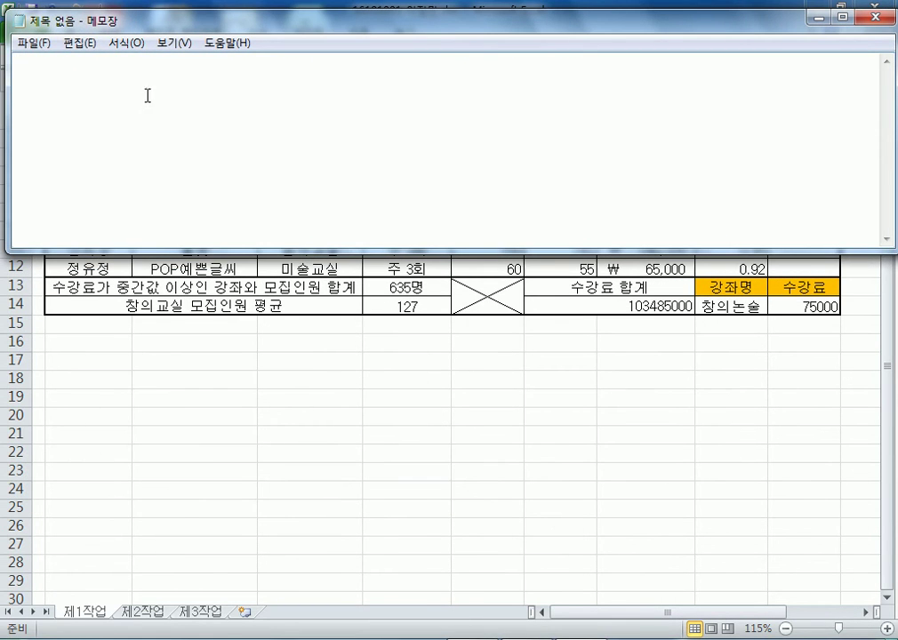
Set the Notepad font style to 보통 and its size to 24.
left_click(126, 43)
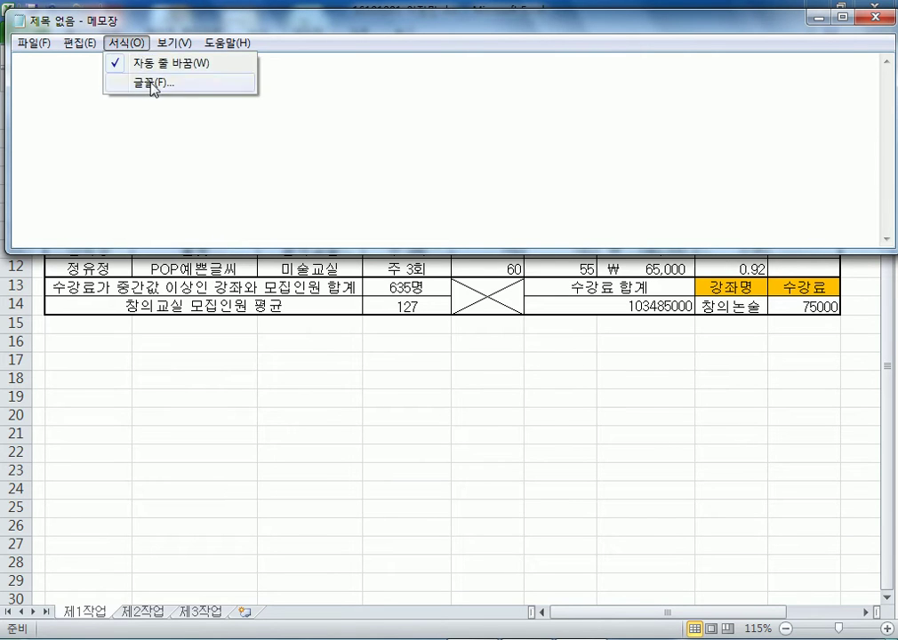
left_click(138, 80)
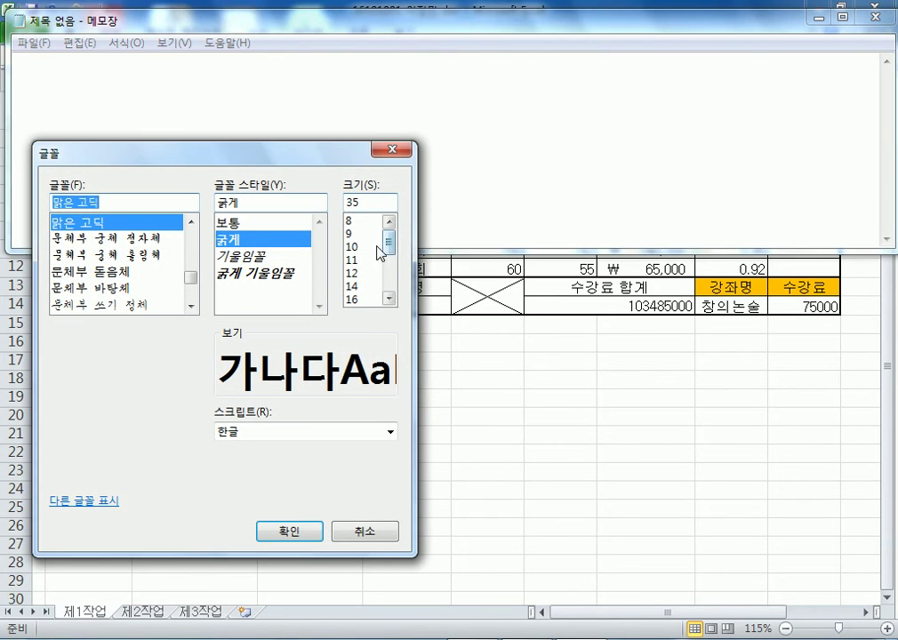
left_click(356, 300)
scroll(365, 267, "down", 2)
left_click(358, 274)
left_click(228, 222)
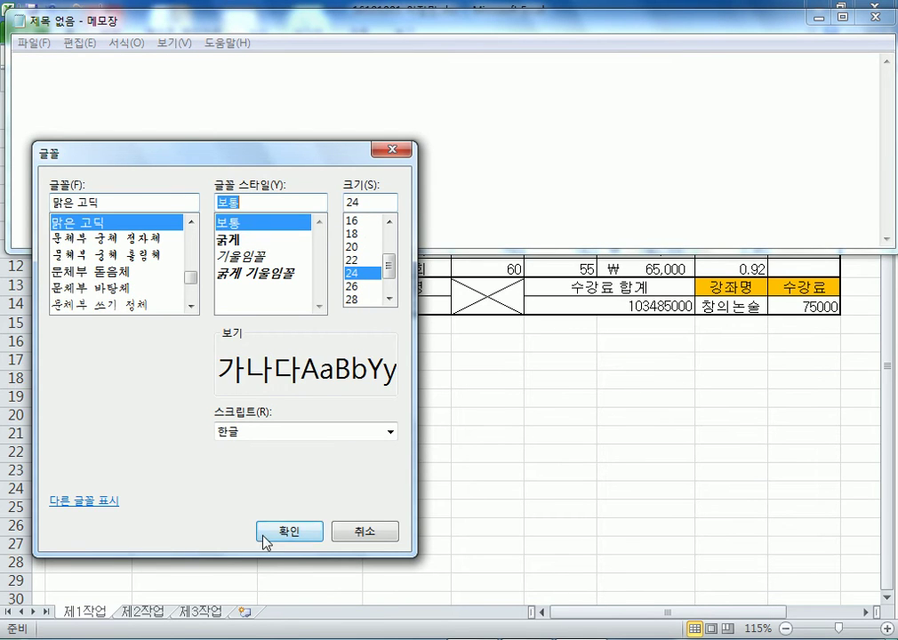
left_click(287, 531)
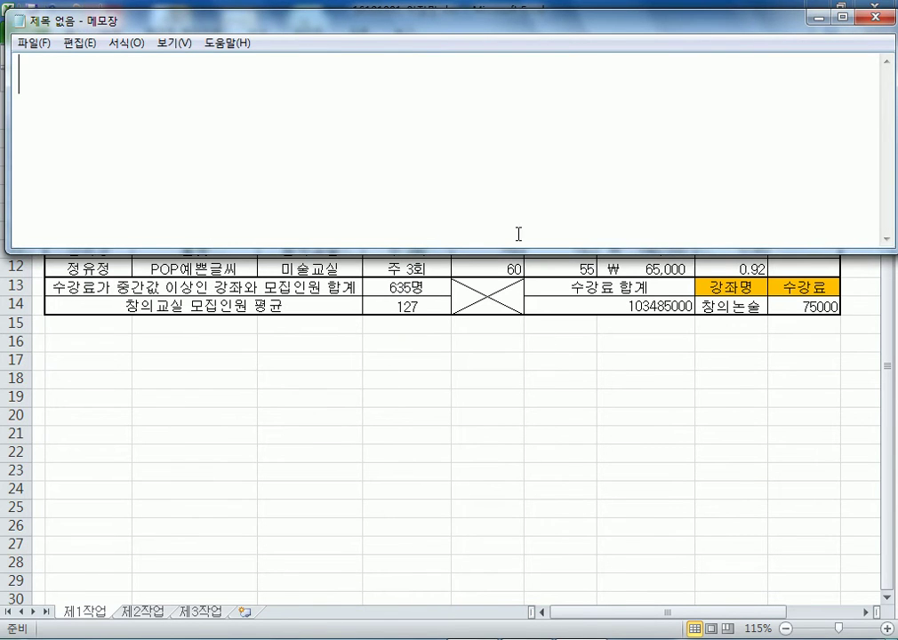
Extend the Notepad window downward so it covers the worksheet rows.
key("alt+Tab")
key("alt+Tab")
left_click_drag(471, 251, 461, 606)
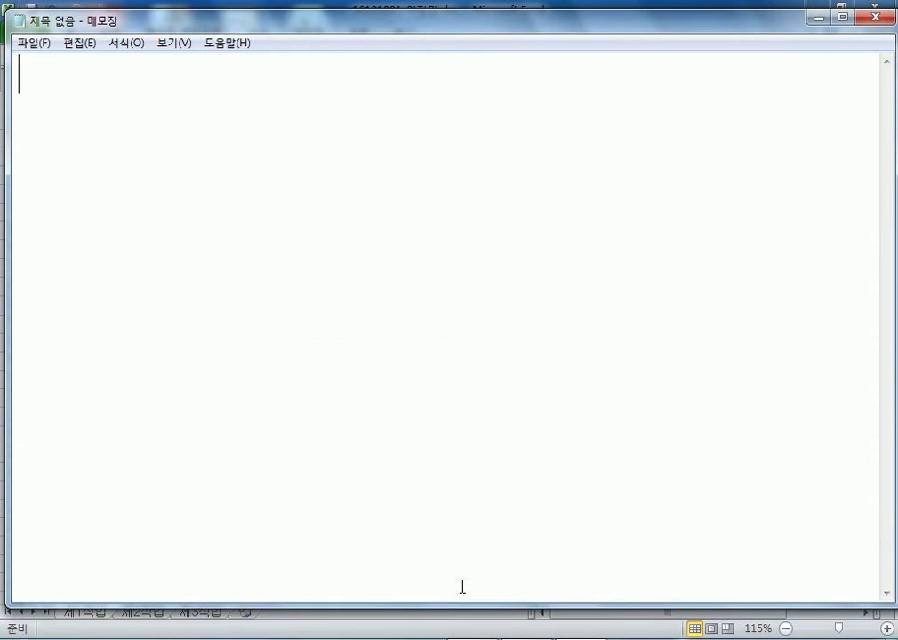
Write the heading "ITQ자격증에 많이 출제되는 함수들" with the line "* VLOOKUP" under it.
type("itqㅈ")
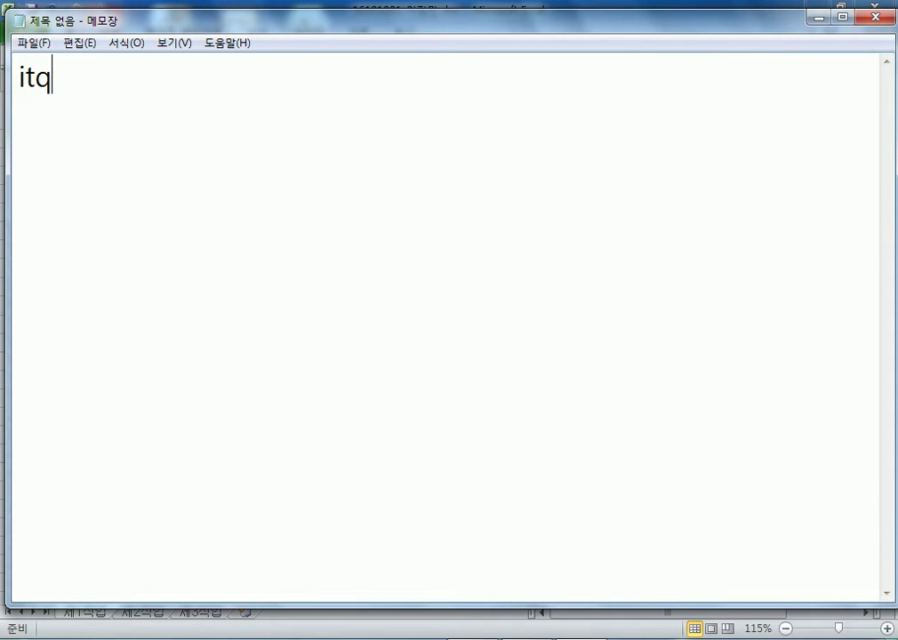
key("BackSpace")
key("BackSpace")
key("BackSpace")
key("BackSpace")
type("ㅑㅅㅂWK")
key("BackSpace")
key("BackSpace")
key("BackSpace")
key("BackSpace")
key("BackSpace")
type("ITQ")
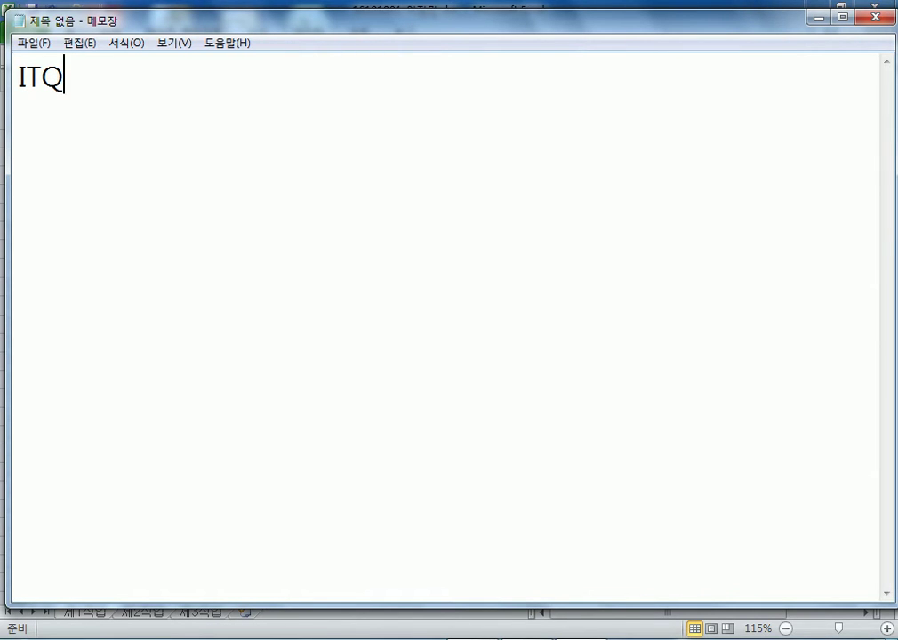
type("자격증에")
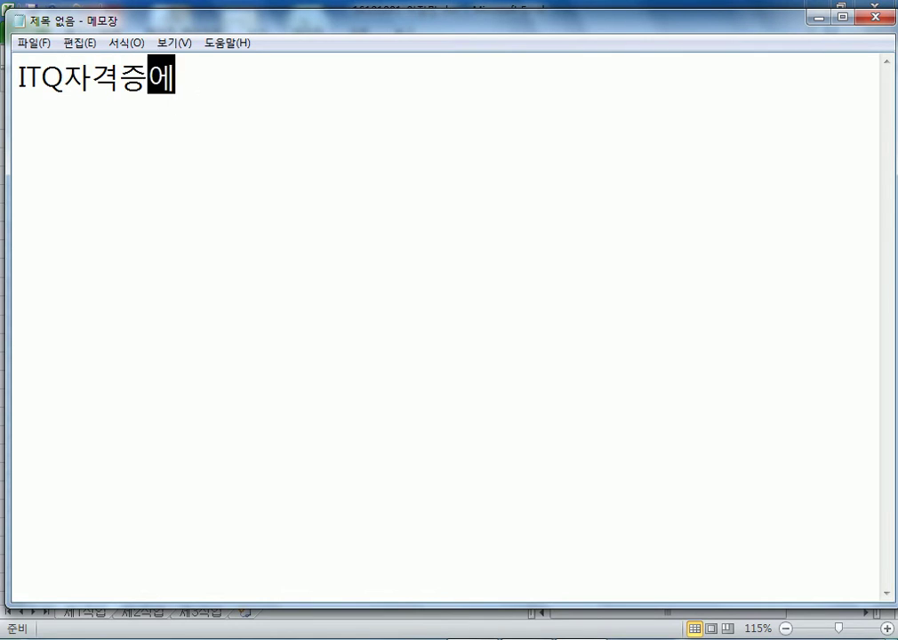
type(" 마많이 출제")
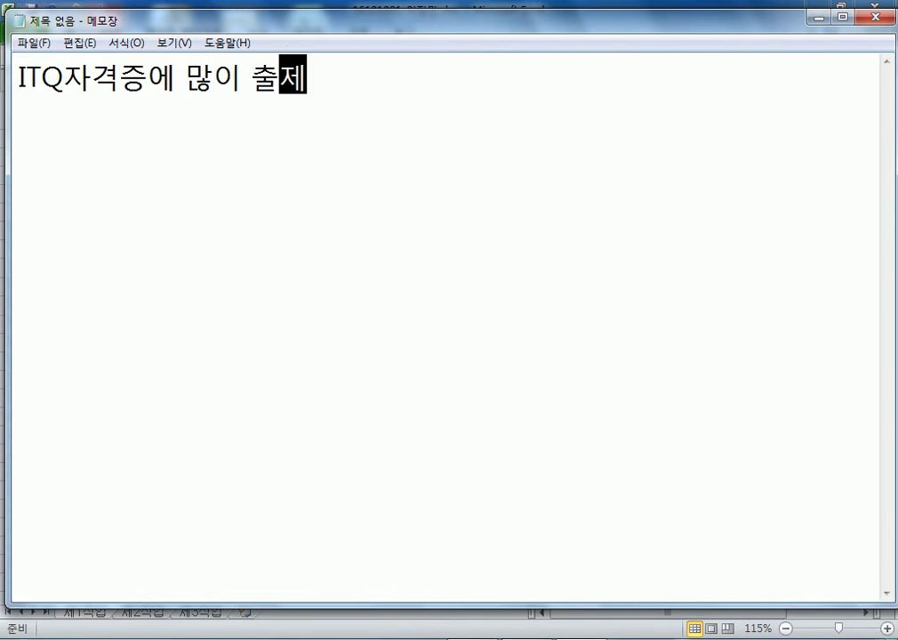
type("된는 함수들")
key("Return")
type("* VLOOKUP")
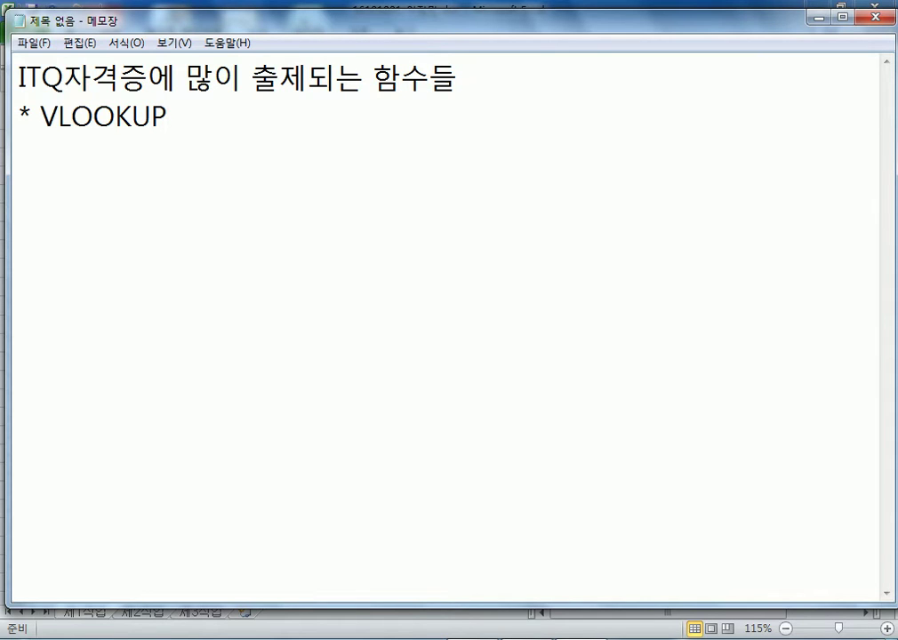
Add the syntax line "=VLOOKUP(찾는 값, 해당 범위, 순번, 옵션)" below the VLOOKUP entry.
key("Return")
type("=피ㅣㅐ")
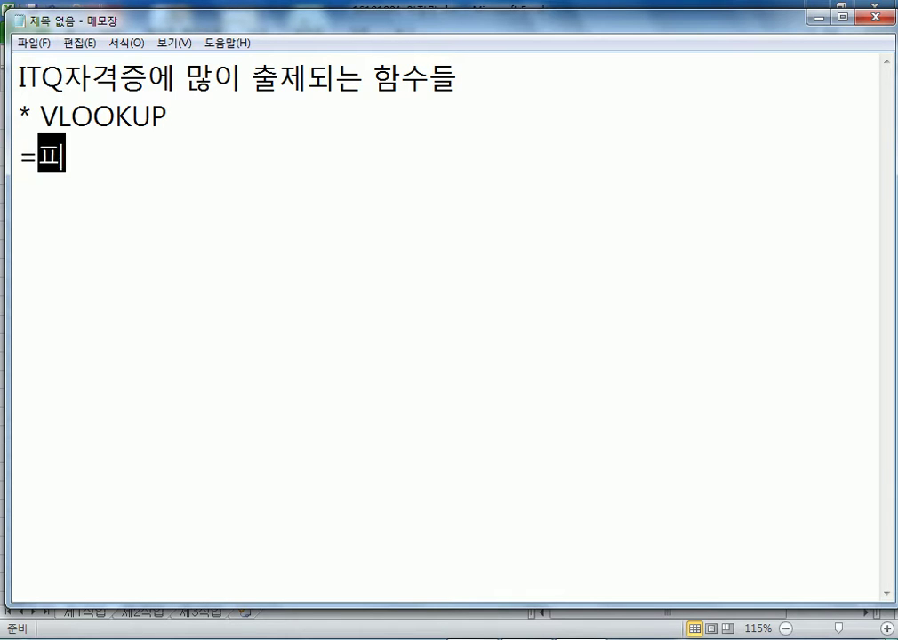
key("BackSpace")
key("BackSpace")
key("BackSpace")
type("VLOOKUP(")
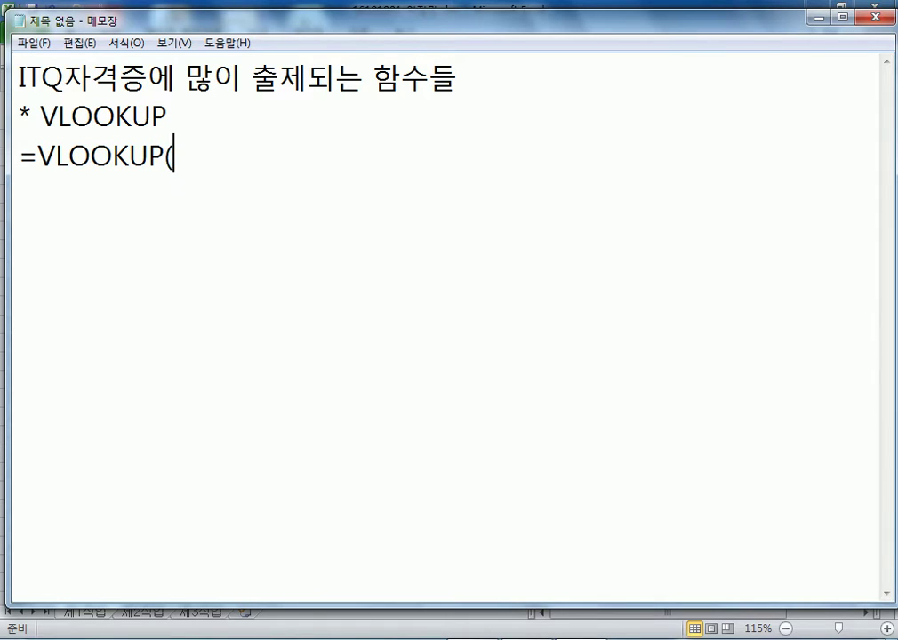
type("찾는 값")
type(", 참조")
key("BackSpace")
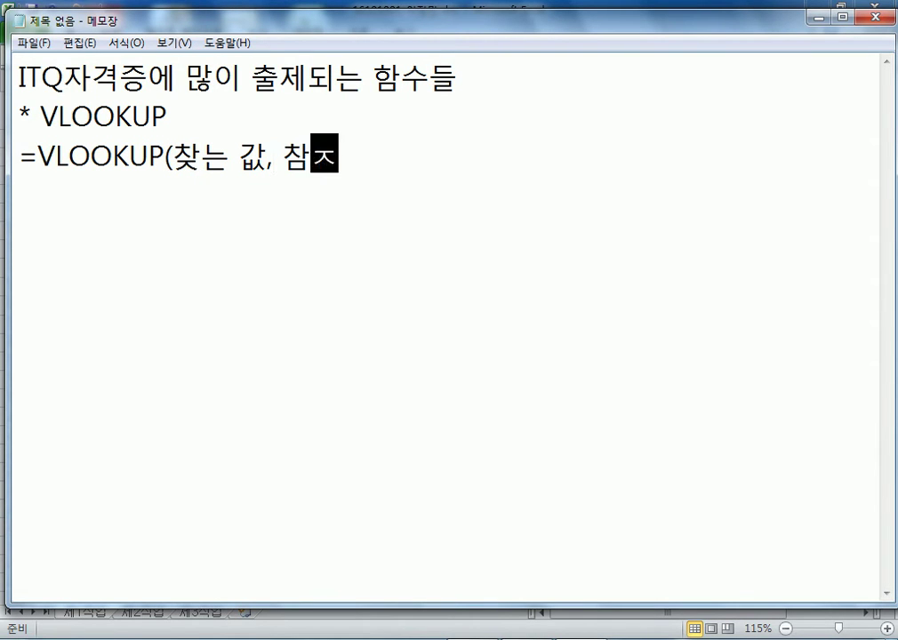
key("BackSpace")
key("BackSpace")
type("해당 범위, 순번, ")
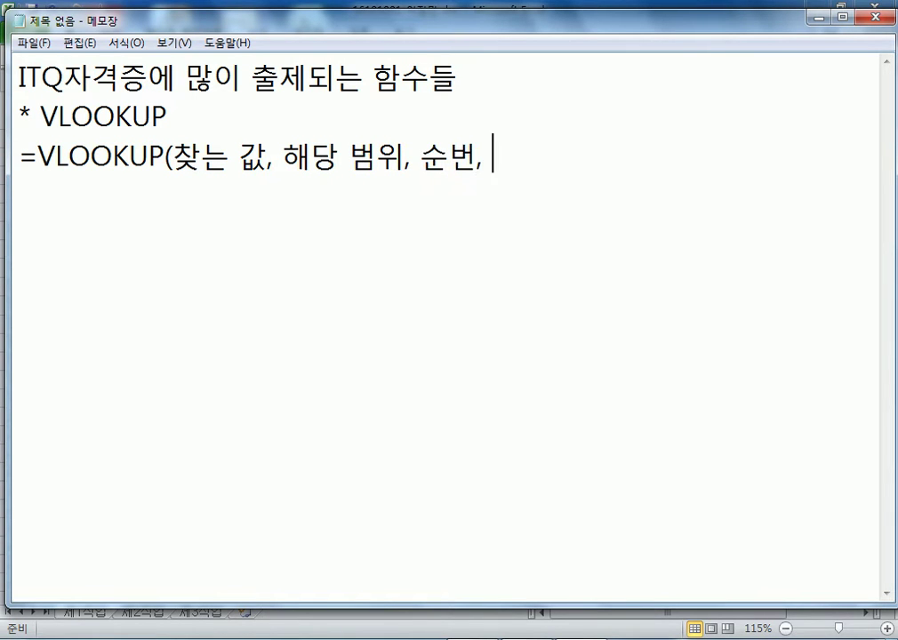
type("ㅇ옵션)")
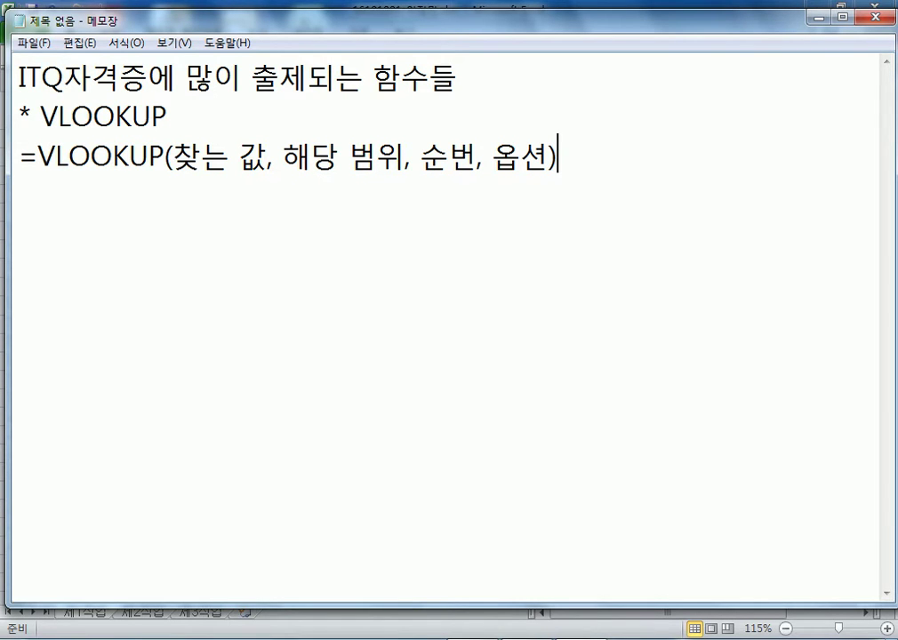
Add the line "옵션 : 0(반드시 일치하는 값), 1(비슷한 값, 오름차순으로 나열)" under the syntax and end with a line break.
key("Return")
type("옵션 ")
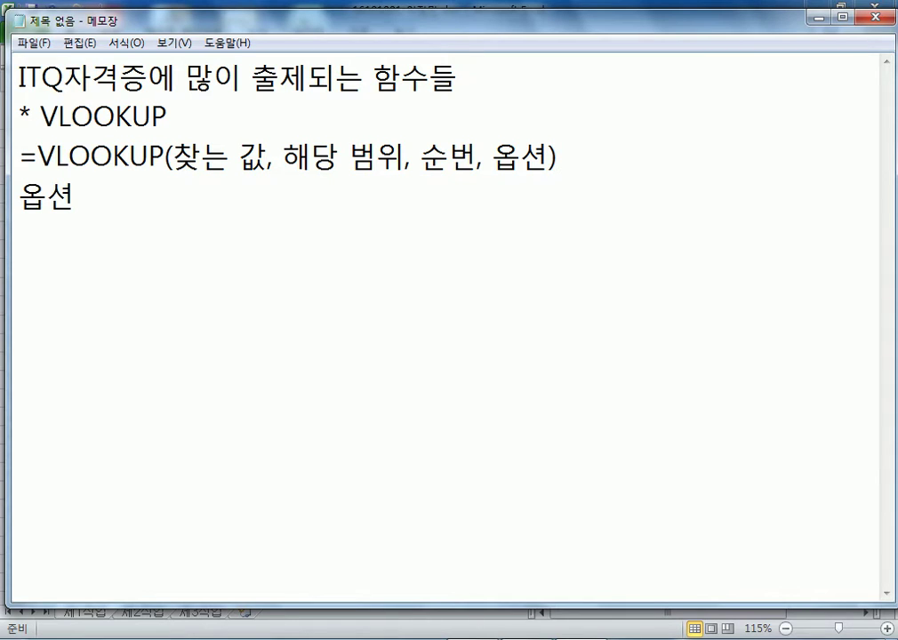
type(": 0(반드 시")
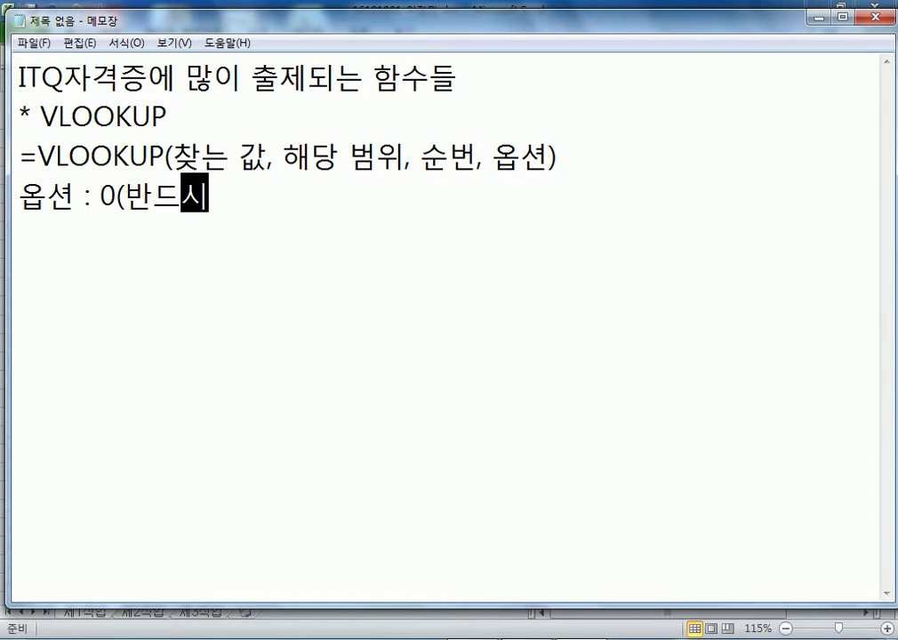
type(" 일치하는 값")
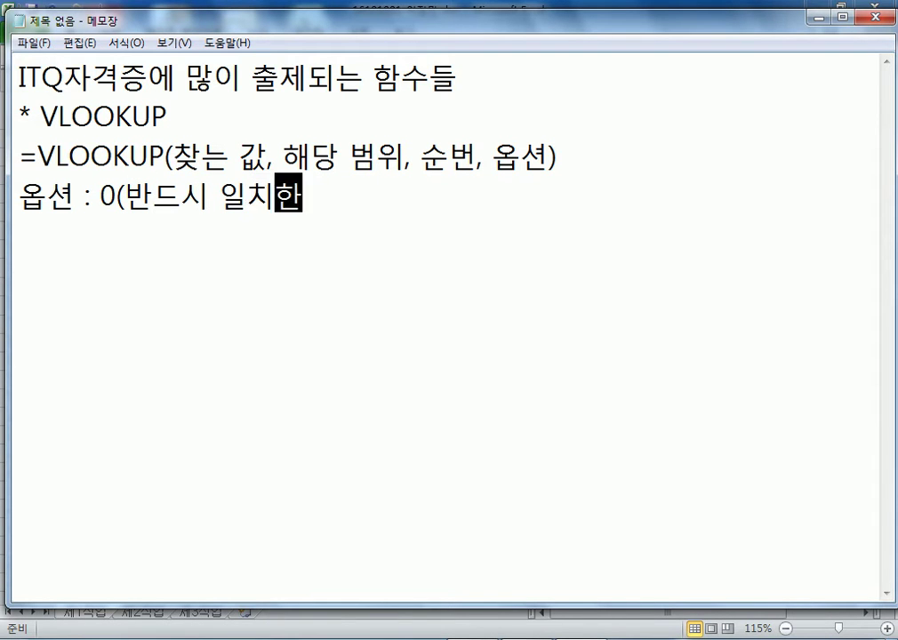
type("), 1(비스하")
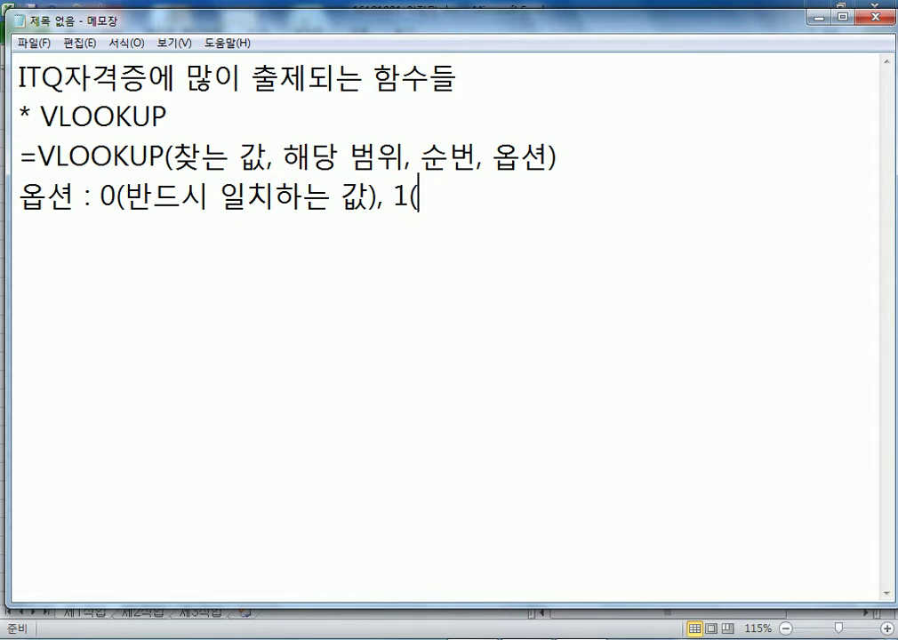
key("BackSpace")
key("BackSpace")
key("BackSpace")
type("슷한 ㄱ")
type("값, ")
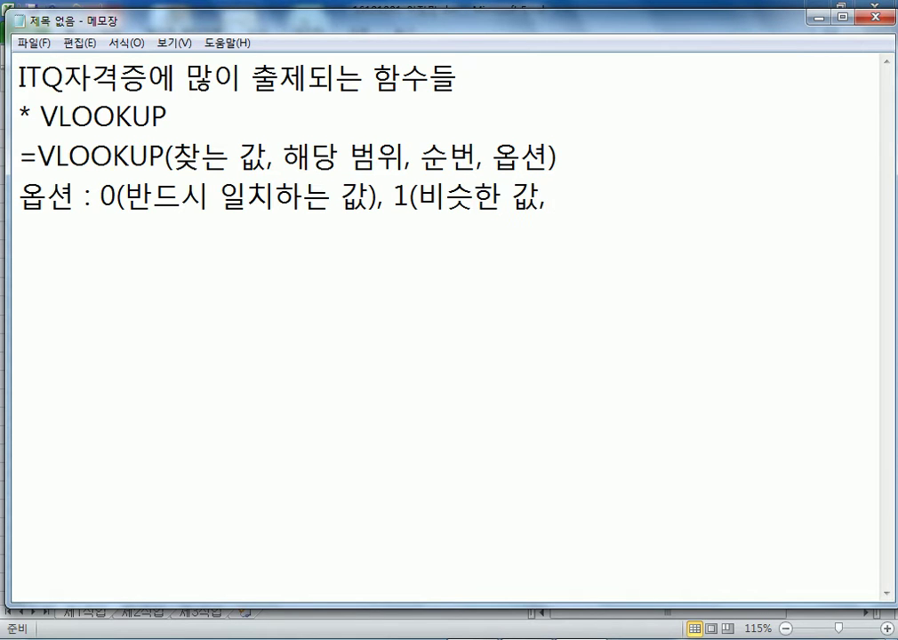
type("오름차순으로 나여열)")
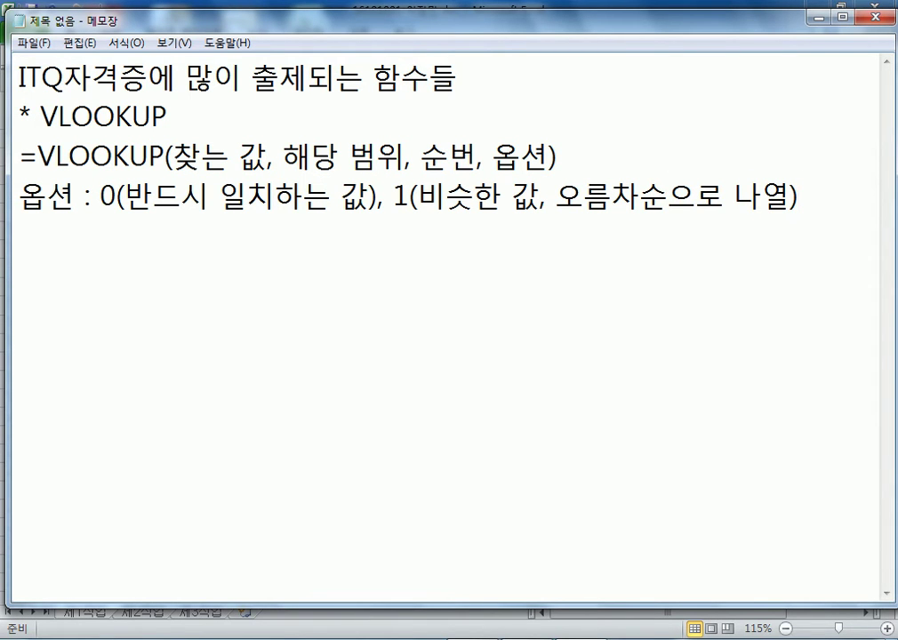
key("Return")
Highlight LOOKUP in the notes, switch to Excel and examine the lookup range C5:H12 and its 강좌명 column.
left_click(62, 116)
left_click_drag(64, 115, 168, 114)
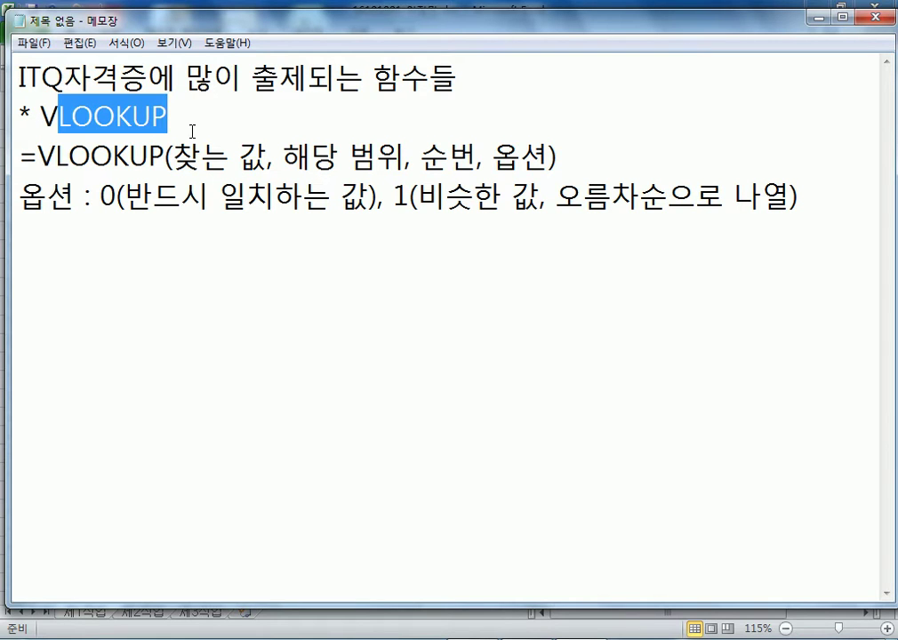
key("alt+Tab")
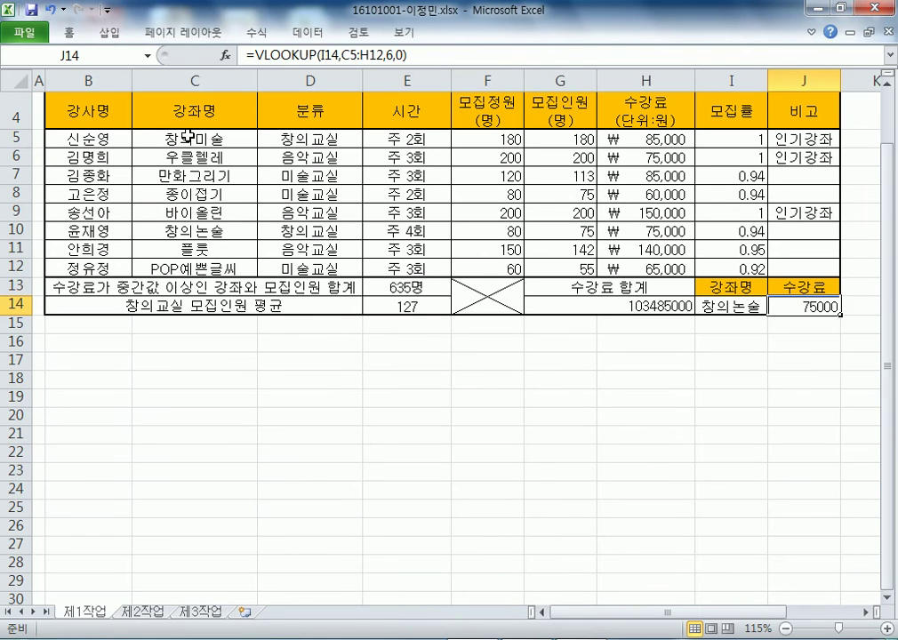
left_click(188, 135)
left_click_drag(189, 135, 650, 278)
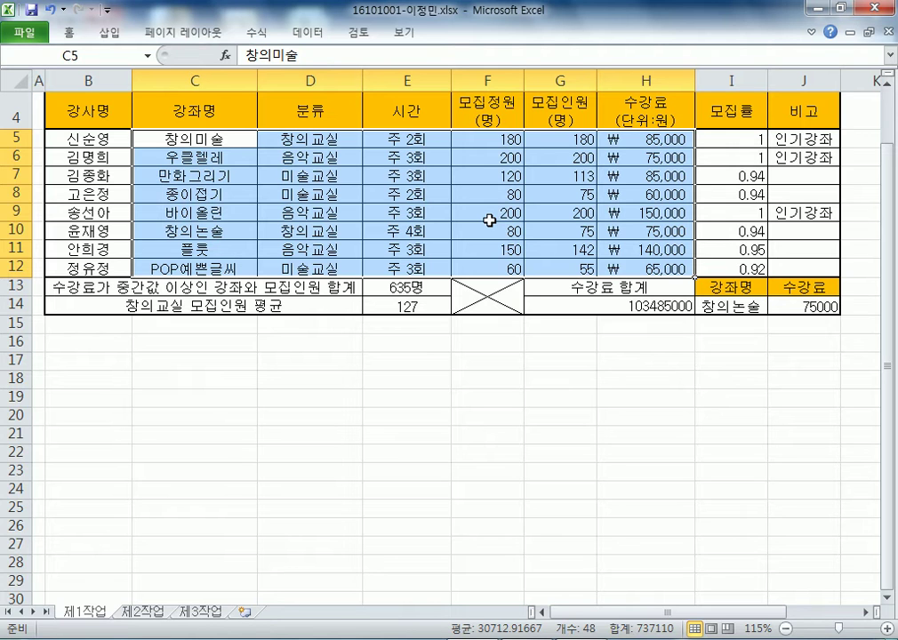
left_click_drag(194, 139, 189, 273)
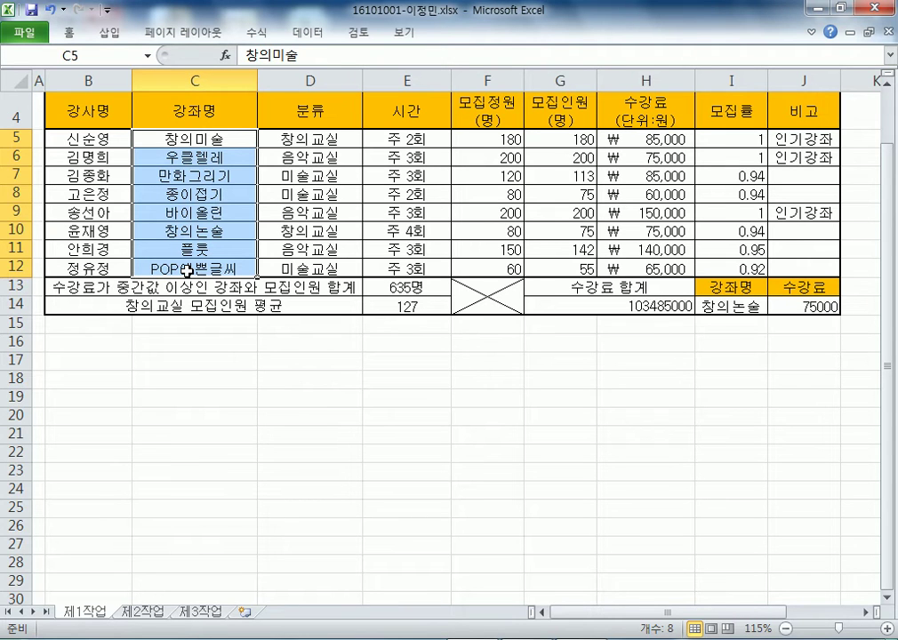
Copy the table B4:H12 and paste it transposed (행/열 바꿈) at B3 of a new worksheet.
left_click_drag(67, 107, 620, 269)
key("ctrl+c")
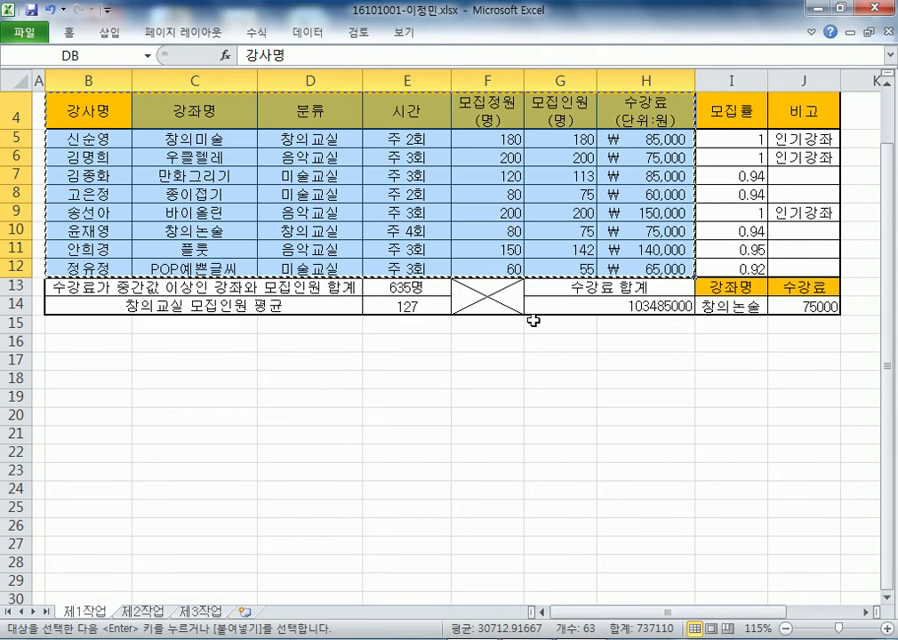
left_click(245, 612)
right_click(116, 136)
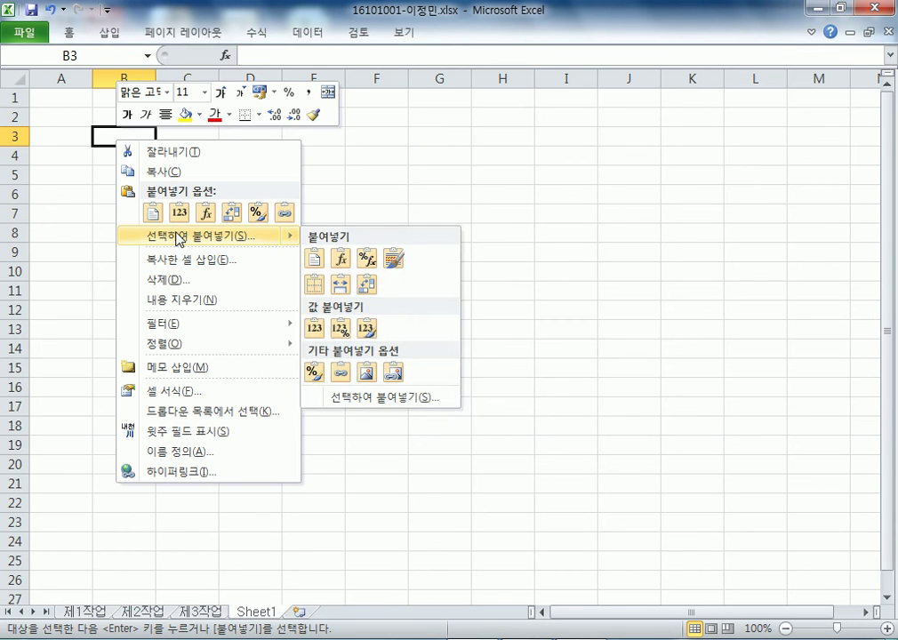
left_click(178, 237)
left_click(189, 309)
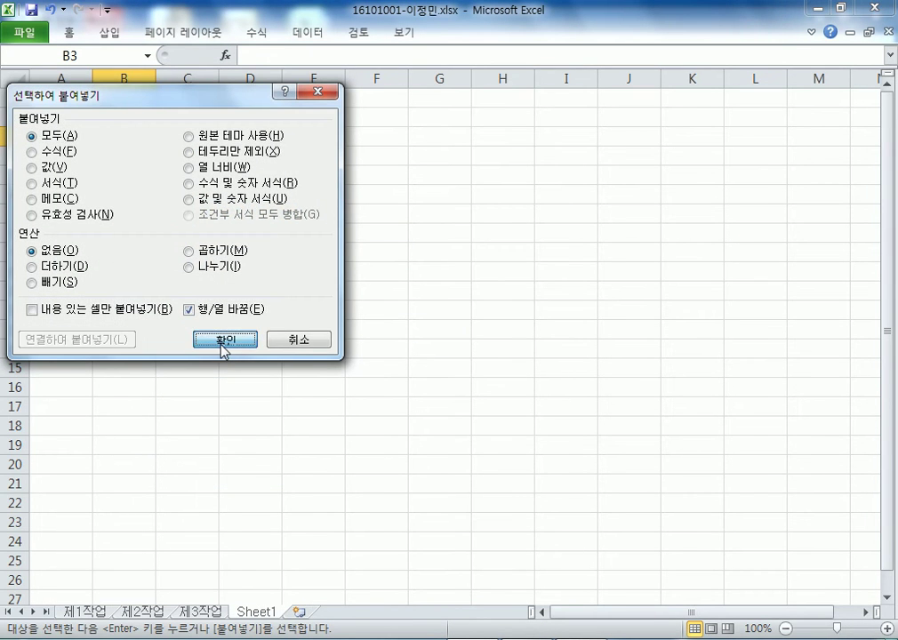
left_click(222, 344)
left_click(293, 391)
Auto-fit all column widths on the new sheet to their contents.
left_click(16, 80)
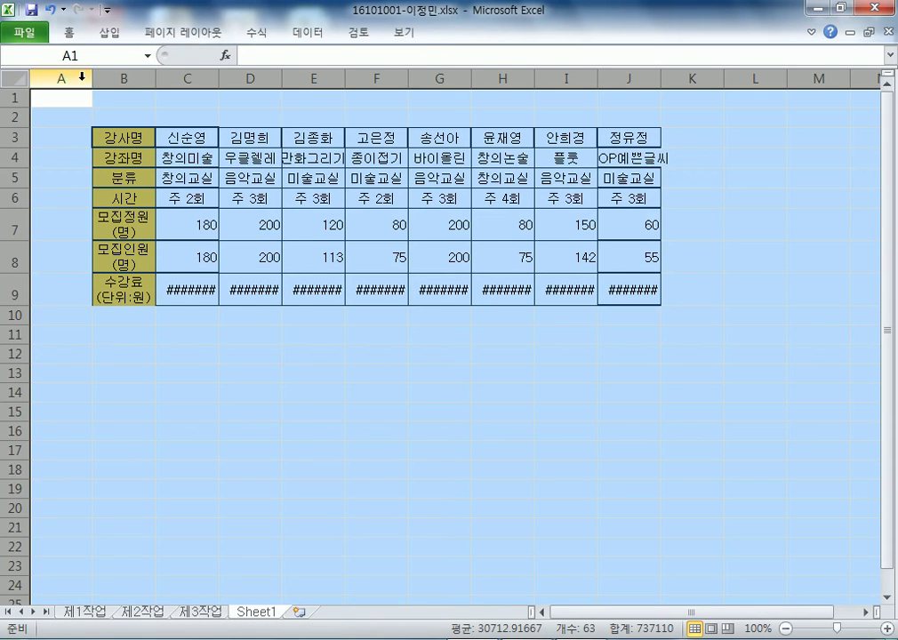
double_click(93, 81)
left_click(293, 257)
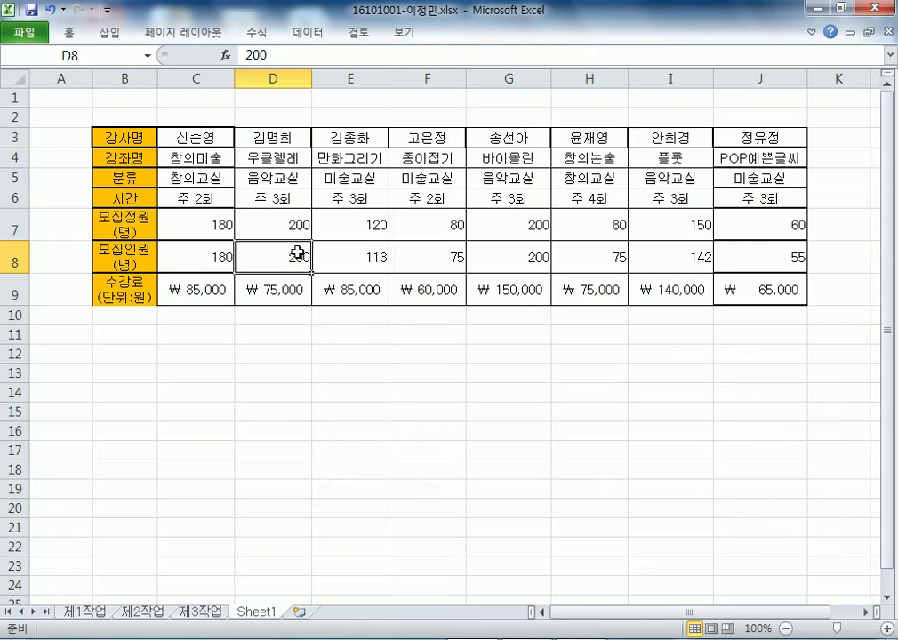
left_click(523, 393)
Examine the transposed range C4:J9 and count its rows from 강좌명 down to 수강료.
left_click_drag(174, 156, 773, 285)
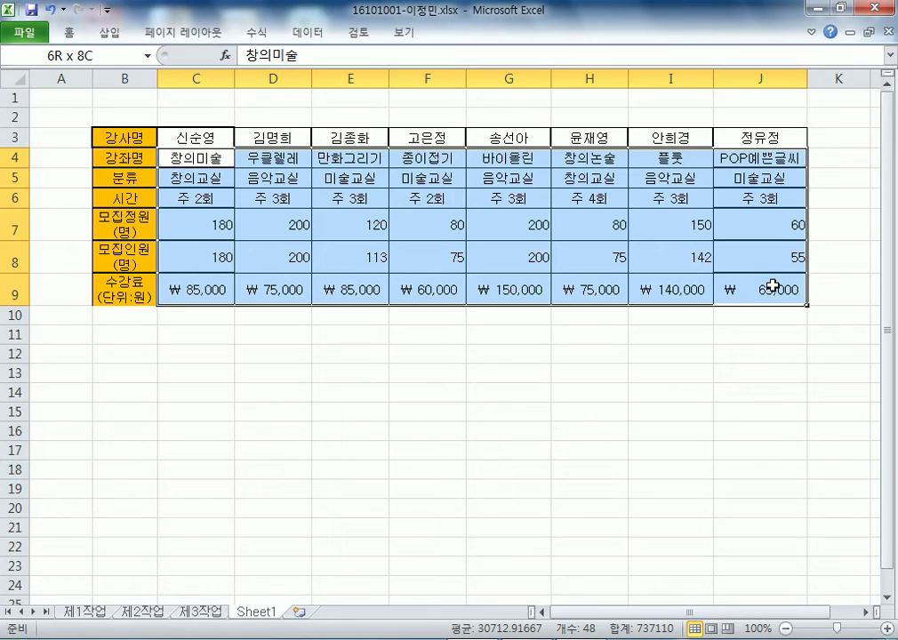
left_click_drag(773, 286, 772, 286)
left_click(76, 162)
left_click(73, 182)
left_click(66, 197)
left_click(55, 218)
left_click(74, 247)
left_click(83, 293)
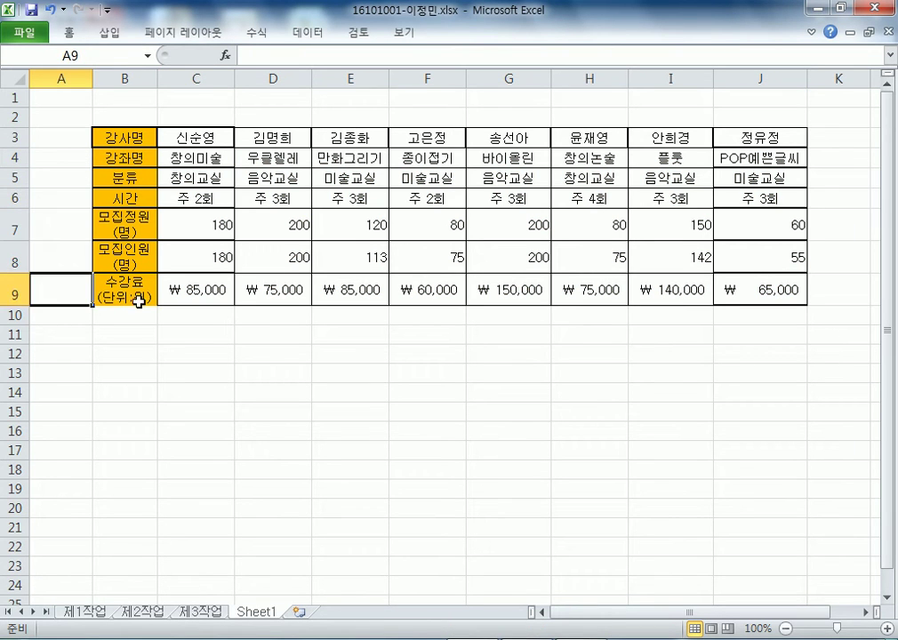
Select C4:J9 on Sheet1 and compare its layout with the original table on the 제1작업 sheet.
left_click_drag(157, 159, 749, 289)
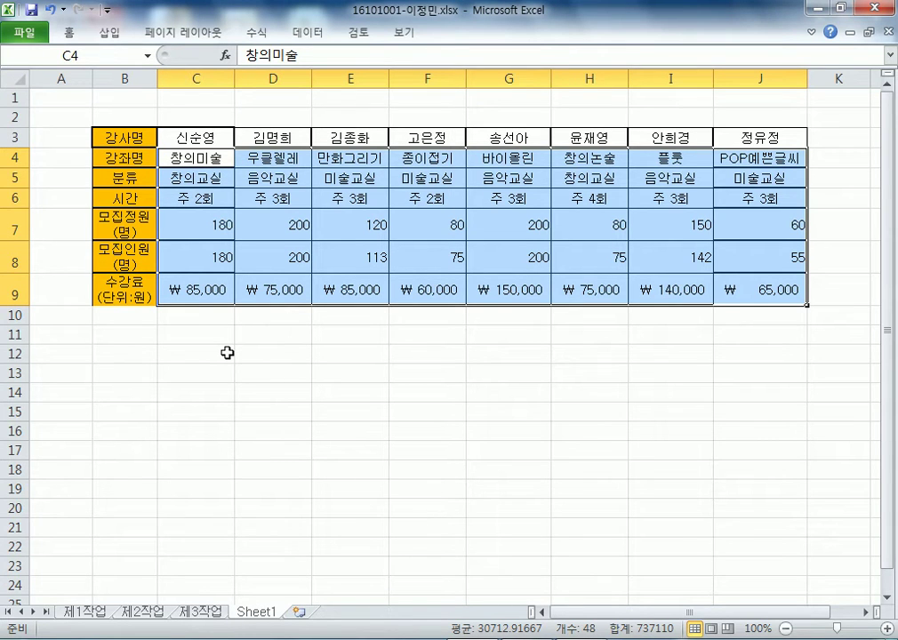
left_click(85, 612)
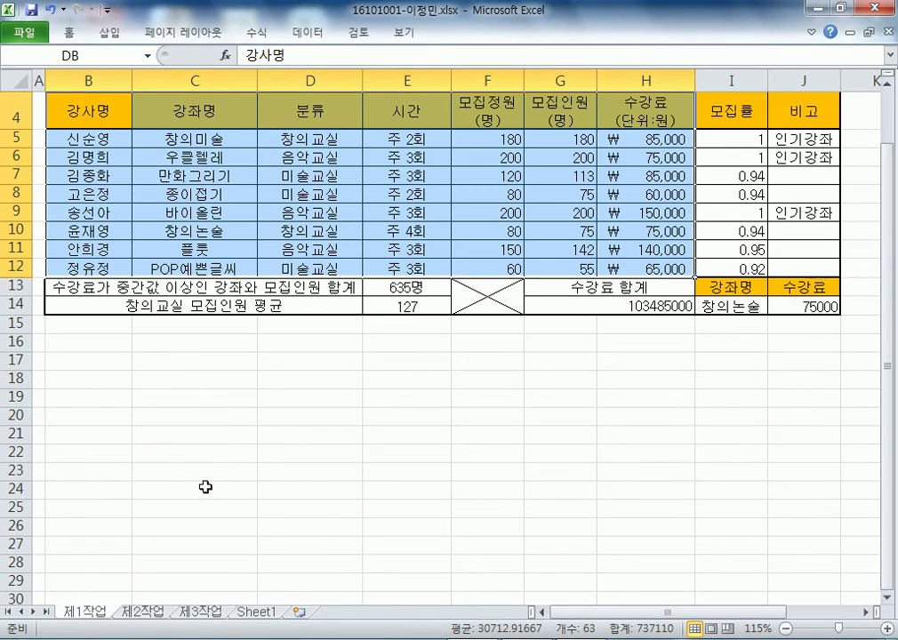
left_click(247, 615)
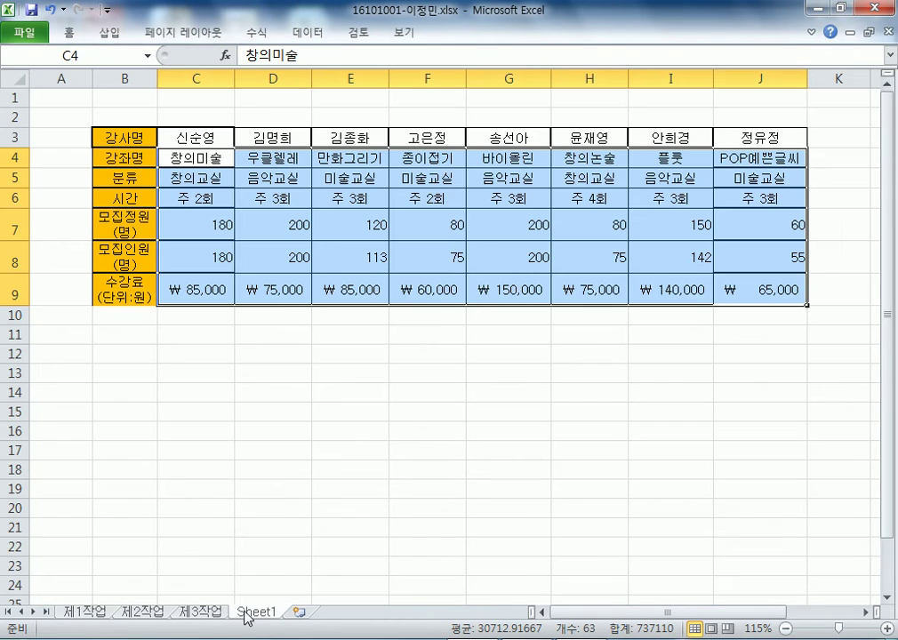
Delete the transposed worksheet Sheet1 and return to the 제1작업 sheet.
right_click(247, 616)
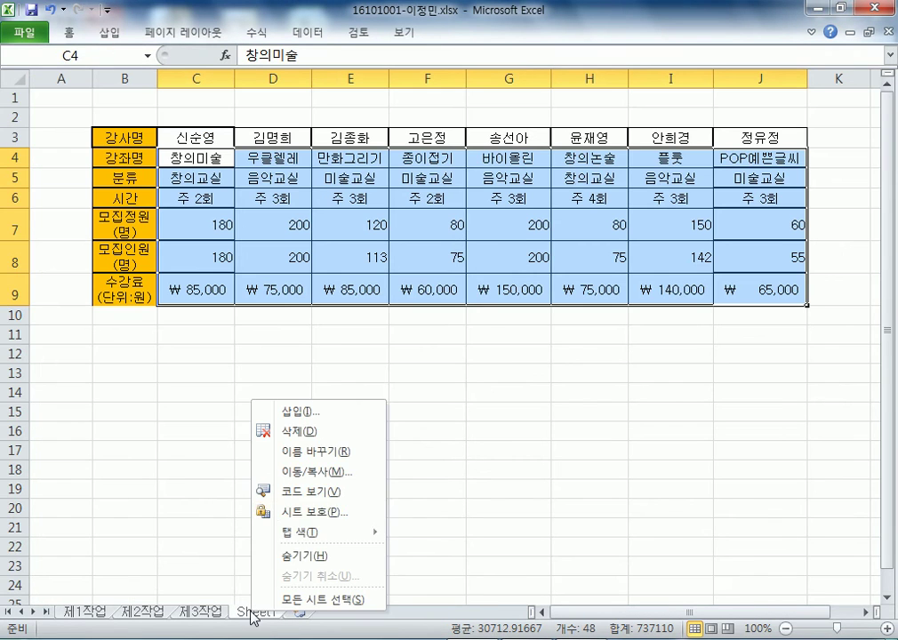
left_click(283, 436)
left_click(397, 370)
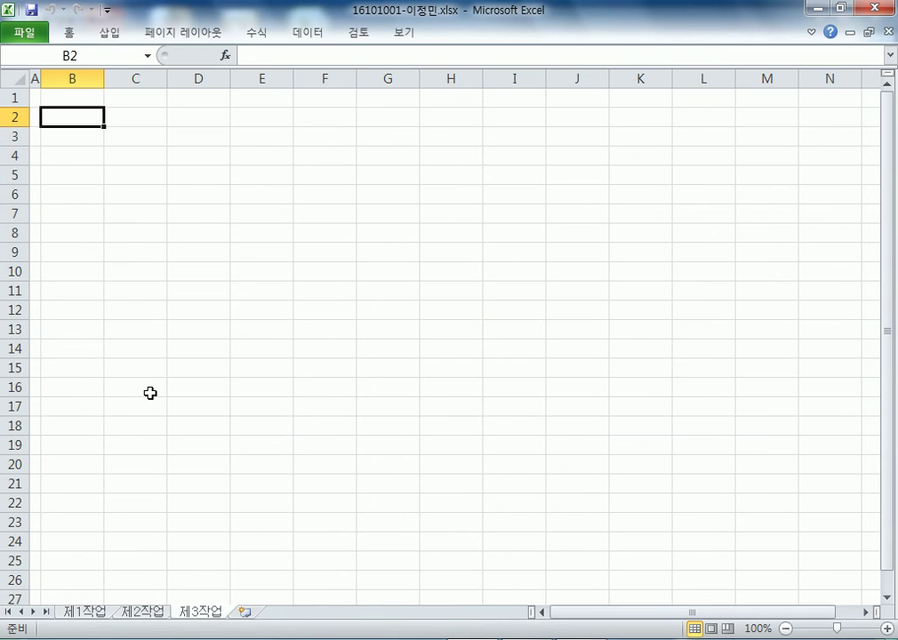
key("ctrl+Page_Up")
key("ctrl+Page_Up")
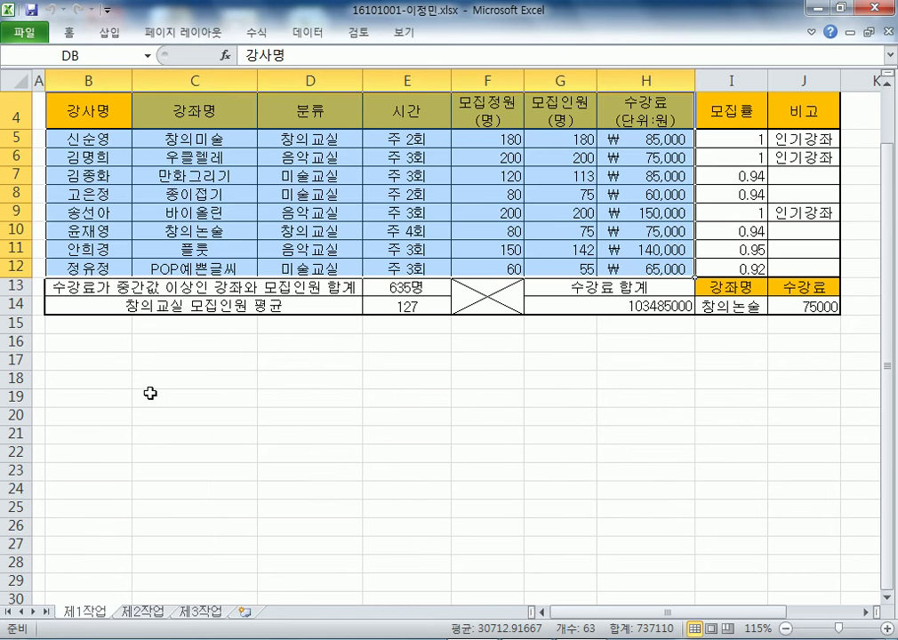
scroll(196, 326, "up", 1)
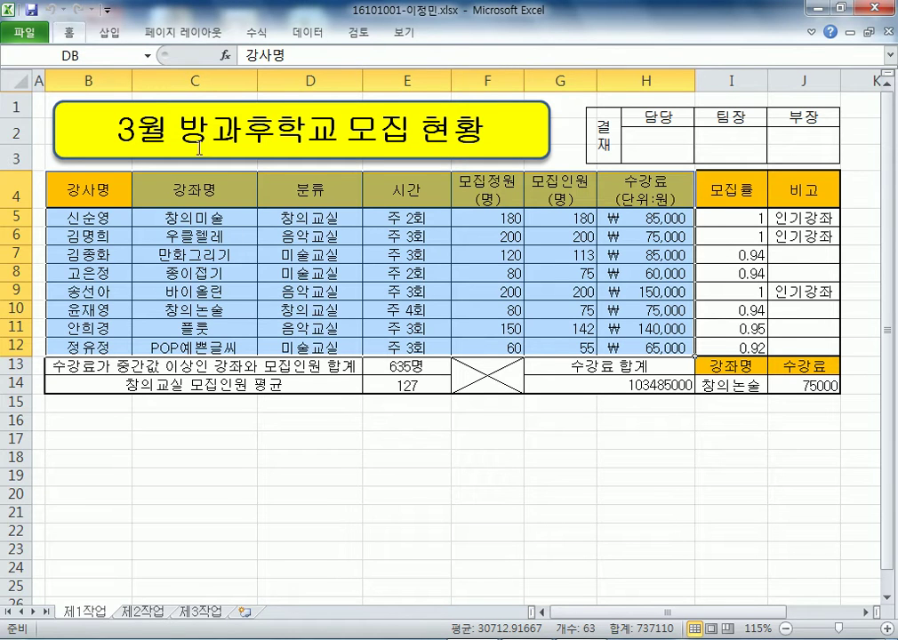
left_click(436, 455)
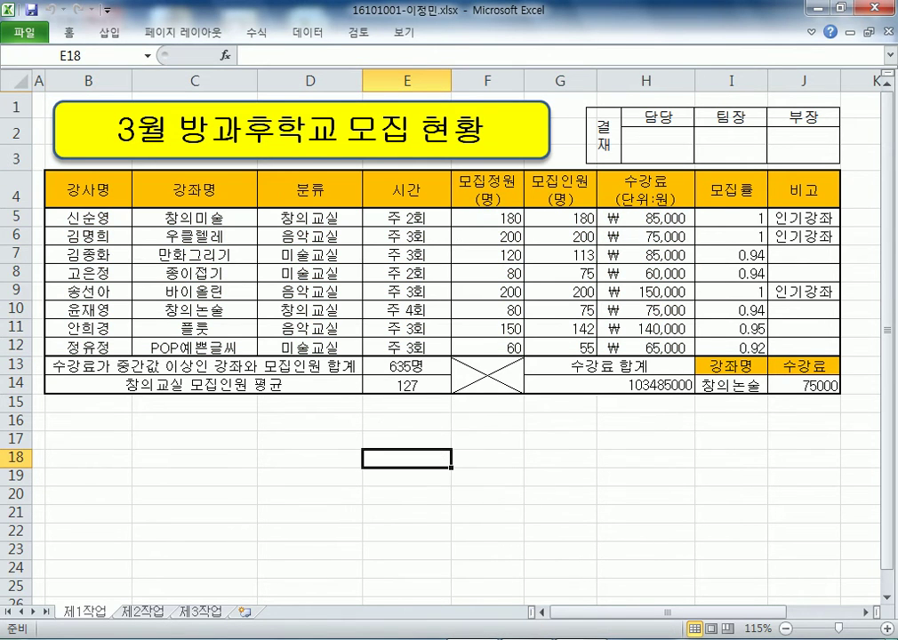
Clear J14 and start a VLOOKUP formula there with I14 as the lookup value.
left_click(782, 385)
key("Delete")
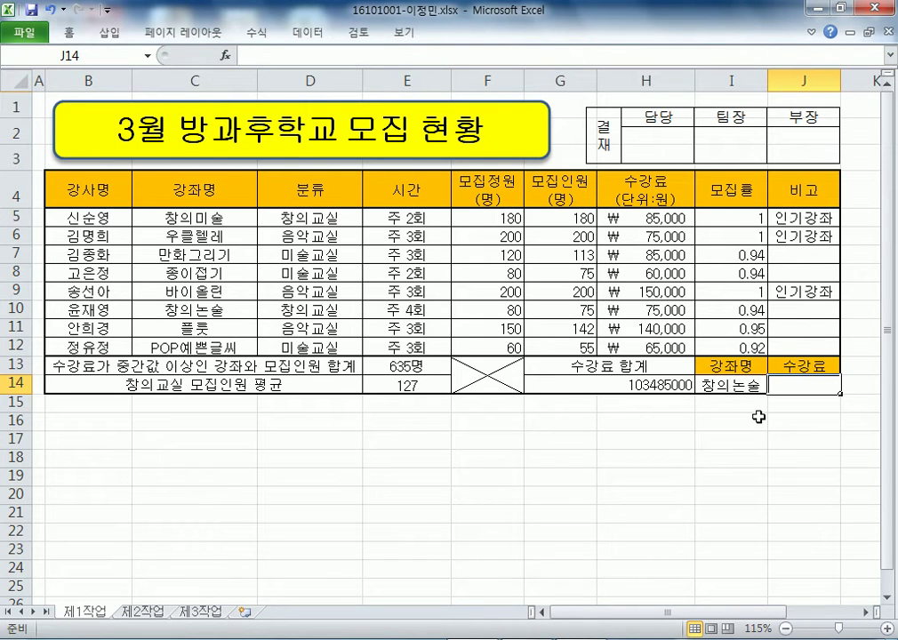
type("=")
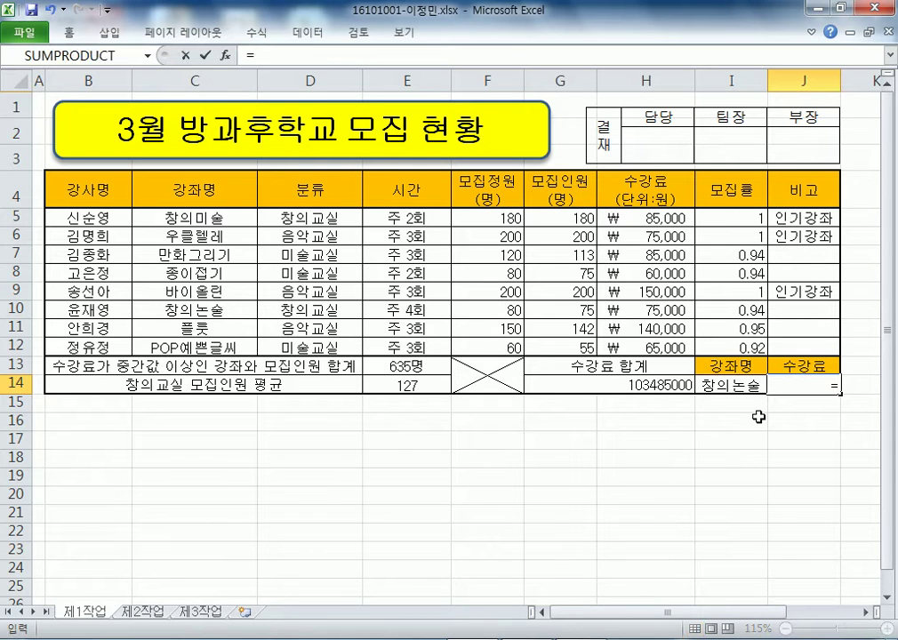
type("VLOO")
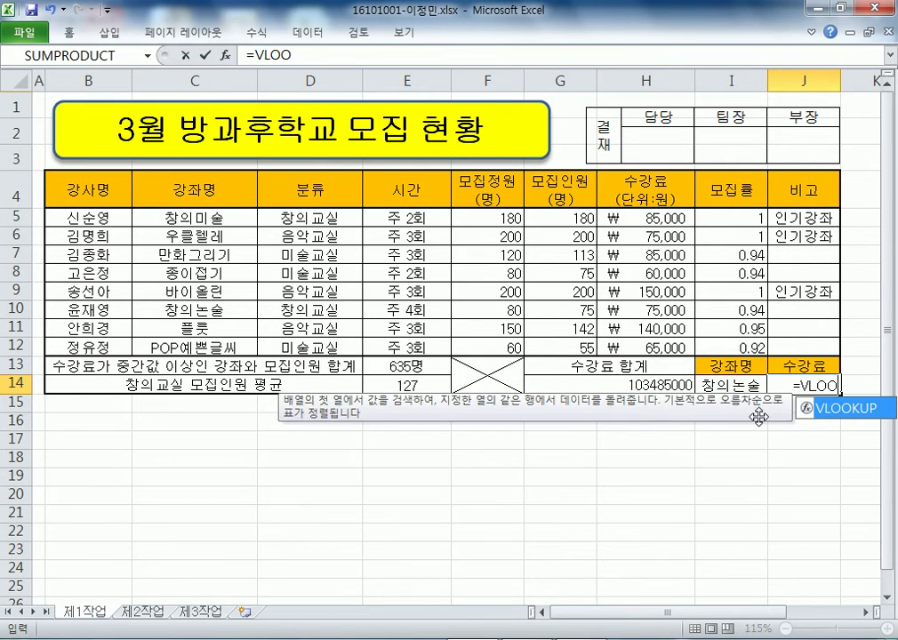
key("Tab")
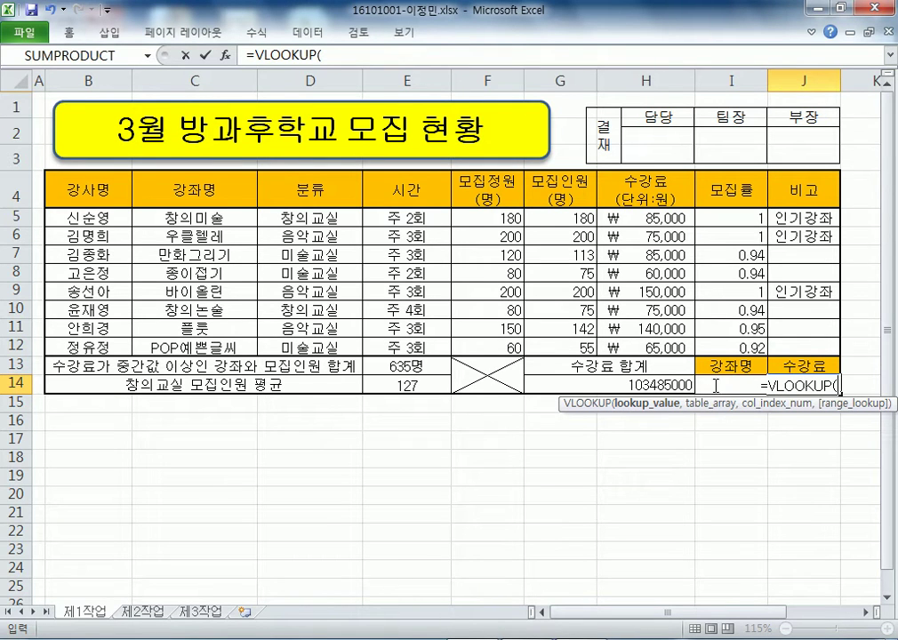
key("F2")
left_click(715, 363)
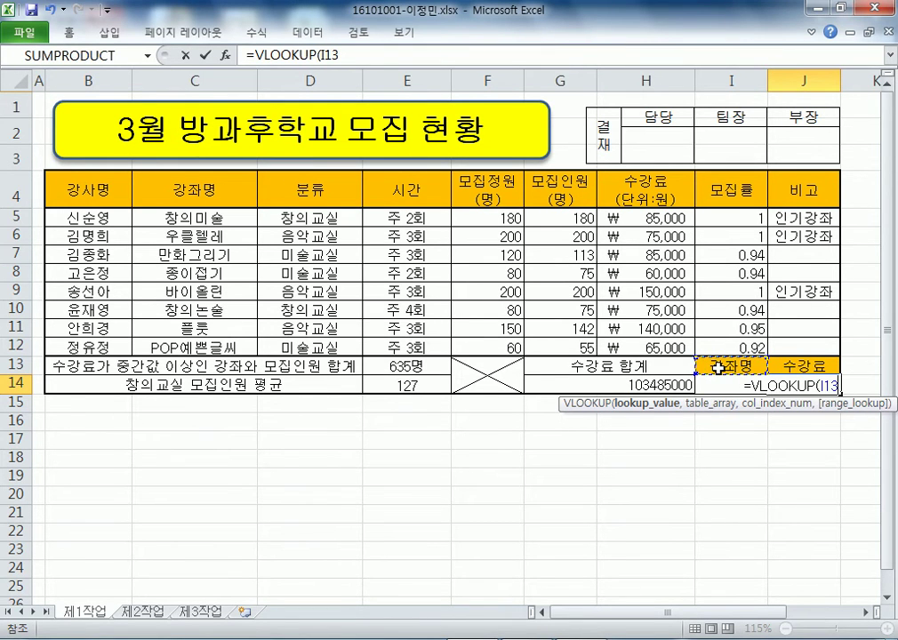
key("Down")
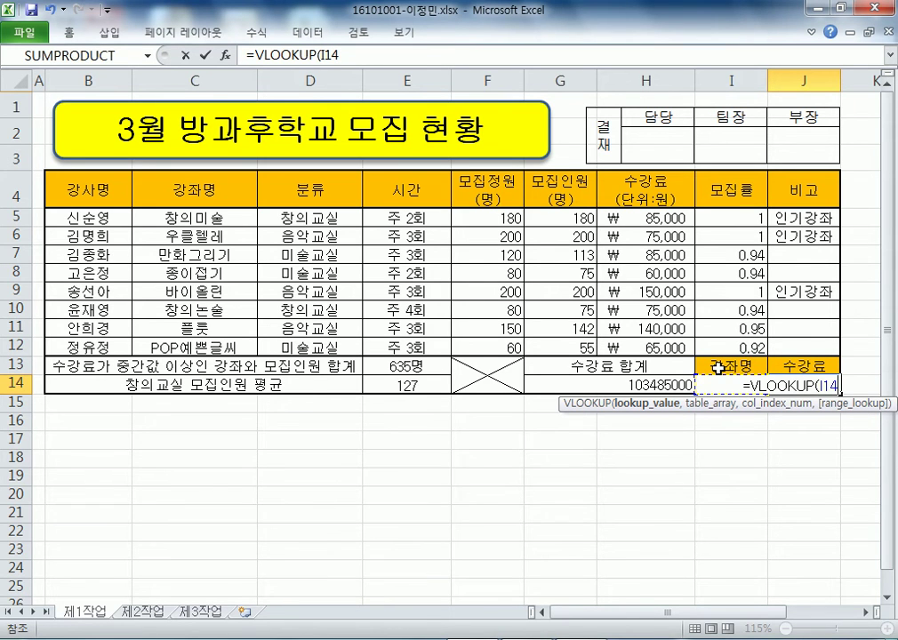
Remove the lookup value from the J14 formula and reference I14 again.
left_click(869, 614)
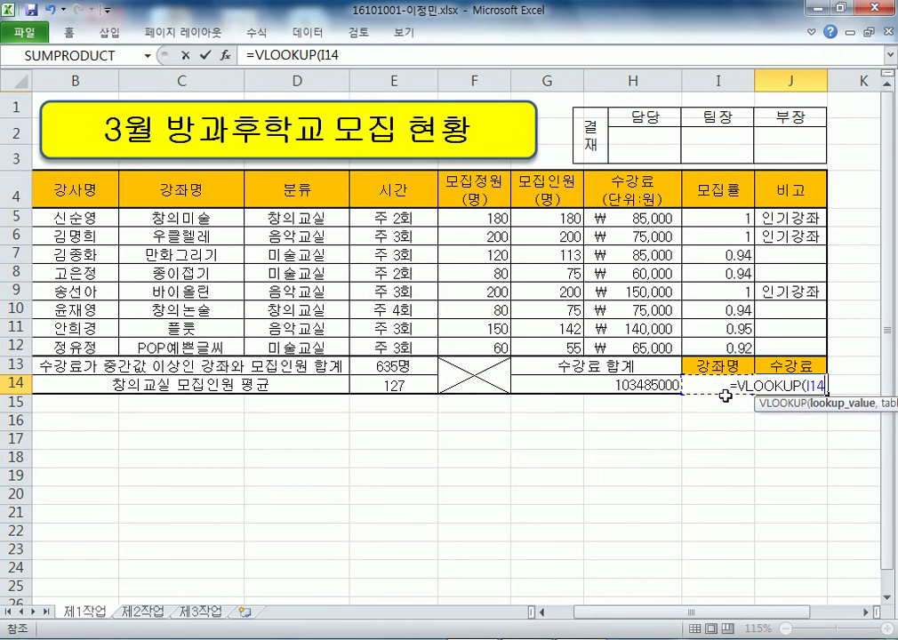
key("BackSpace")
key("BackSpace")
key("BackSpace")
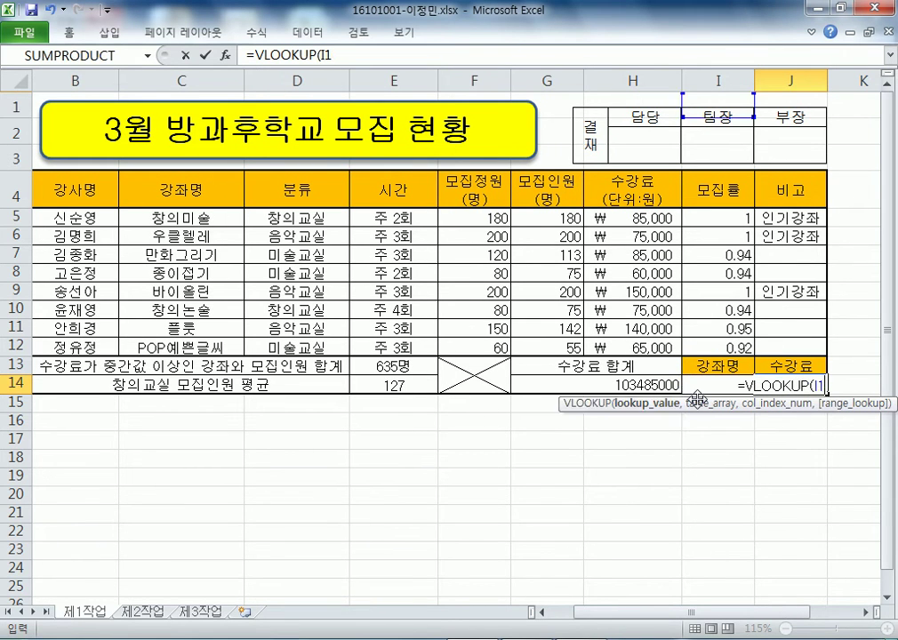
type("I14")
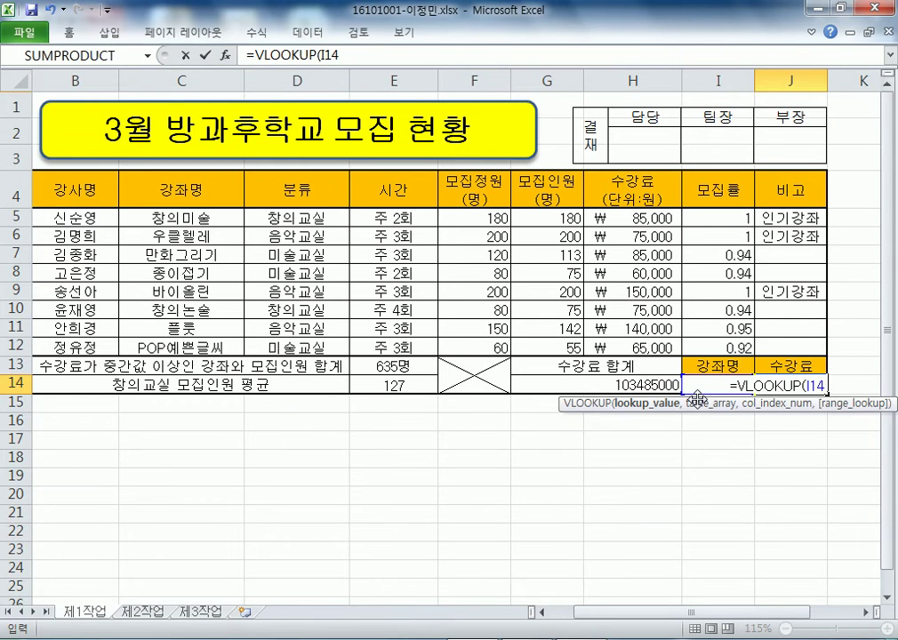
key("BackSpace")
key("BackSpace")
key("BackSpace")
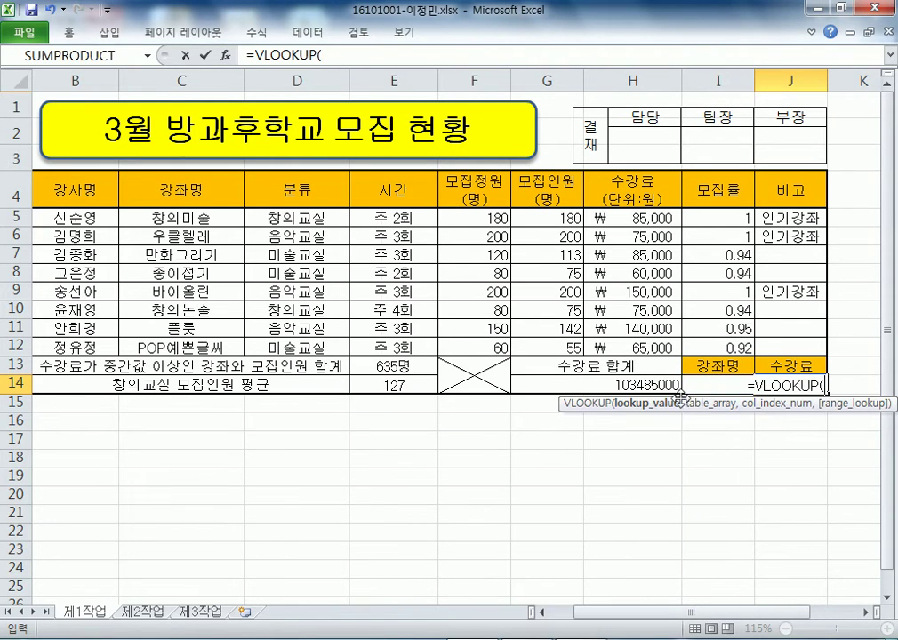
left_click(599, 386)
left_click(712, 386)
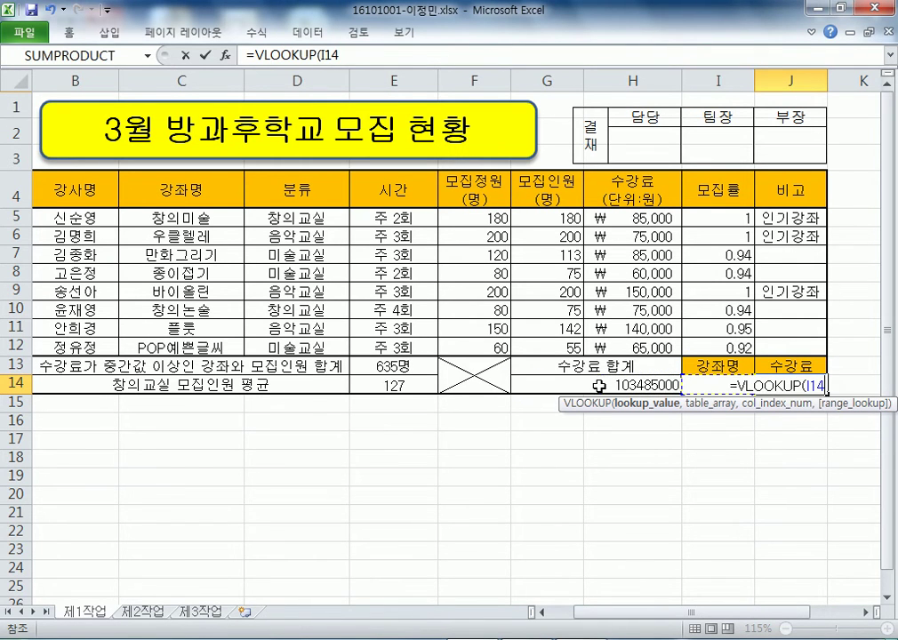
left_click(717, 363)
key("Down")
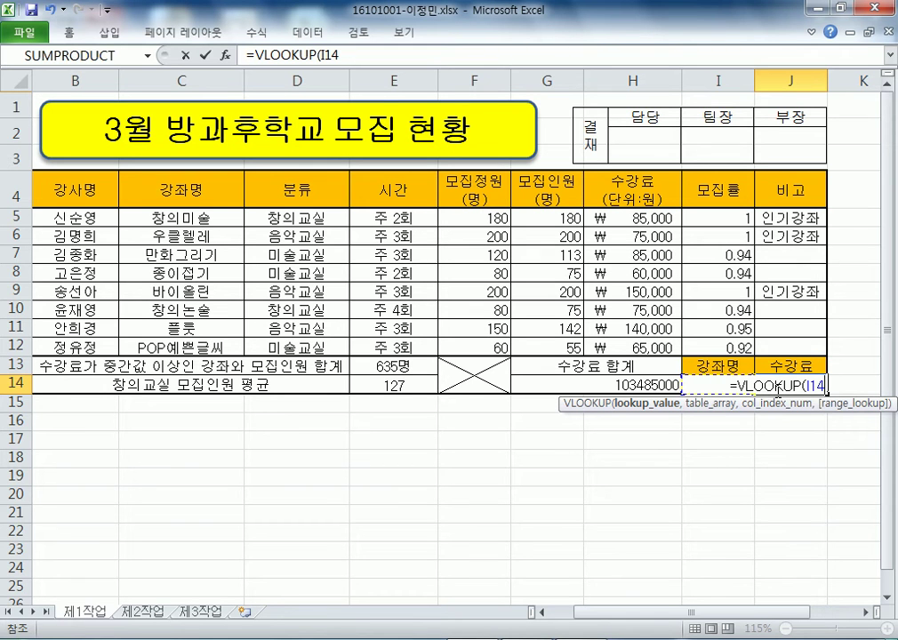
Set the table array of the J14 VLOOKUP to C5:H12, from 강좌명 through 수강료.
type(",")
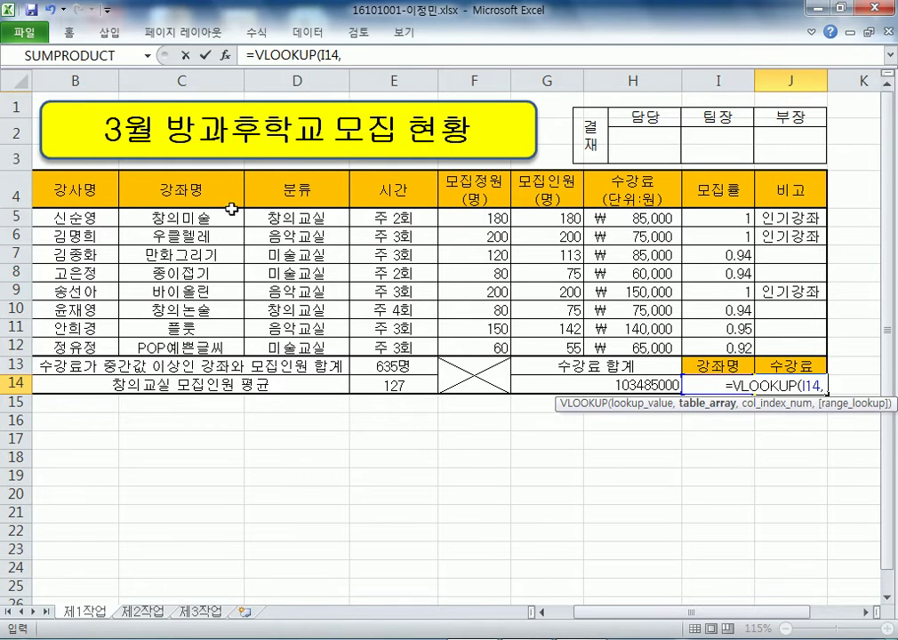
left_click(173, 216)
left_click_drag(172, 216, 613, 347)
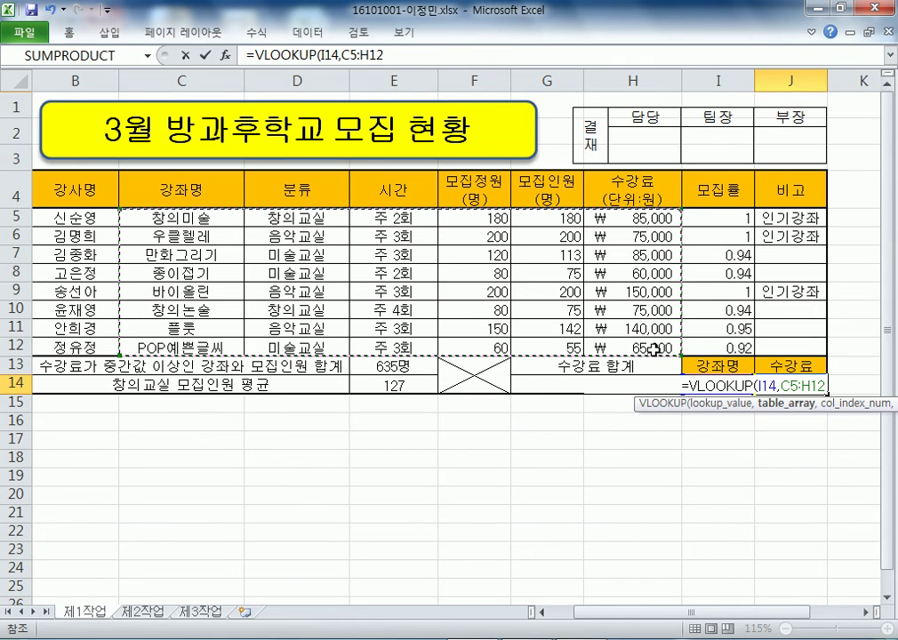
left_click_drag(707, 347, 794, 347)
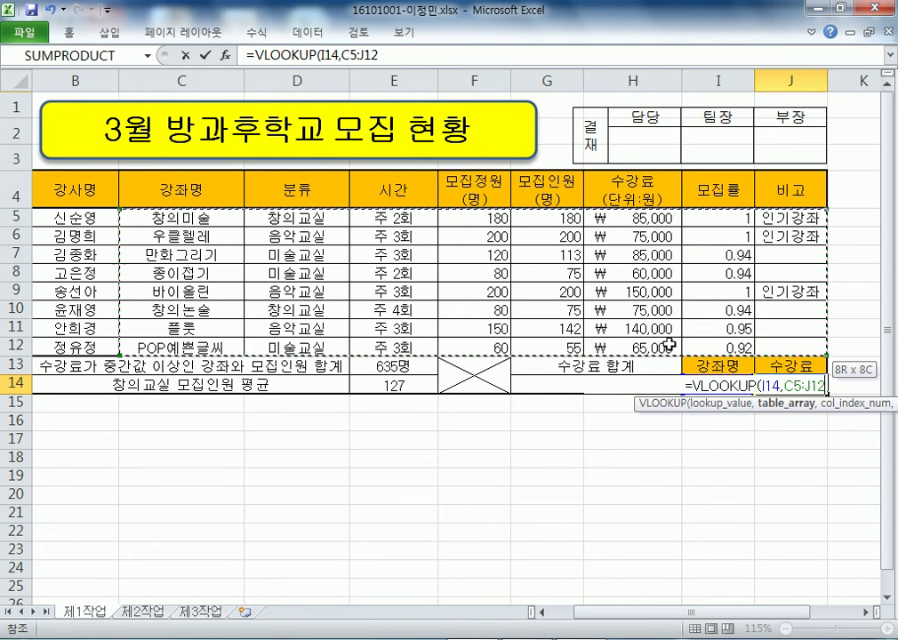
left_click_drag(654, 343, 569, 345)
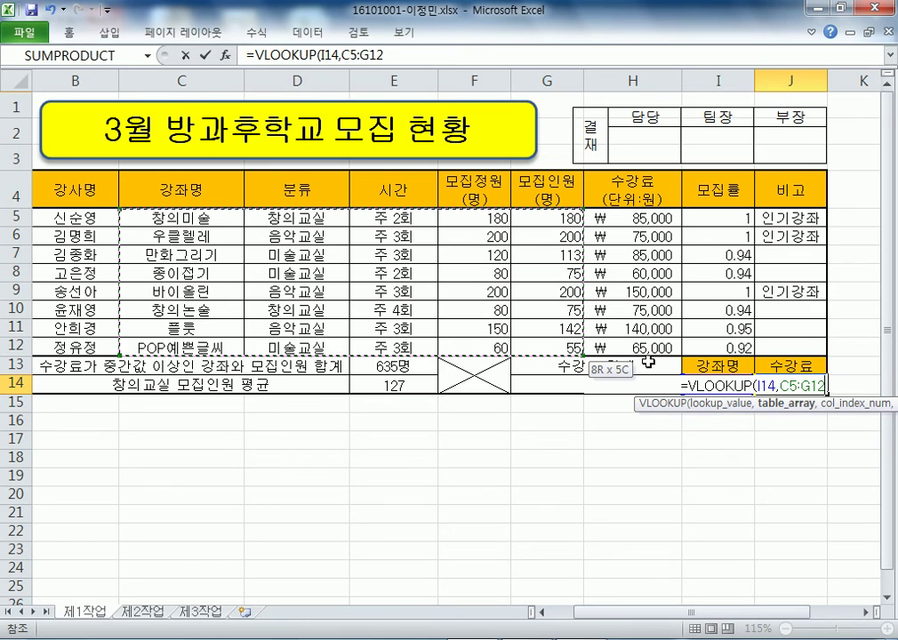
left_click_drag(648, 362, 652, 350)
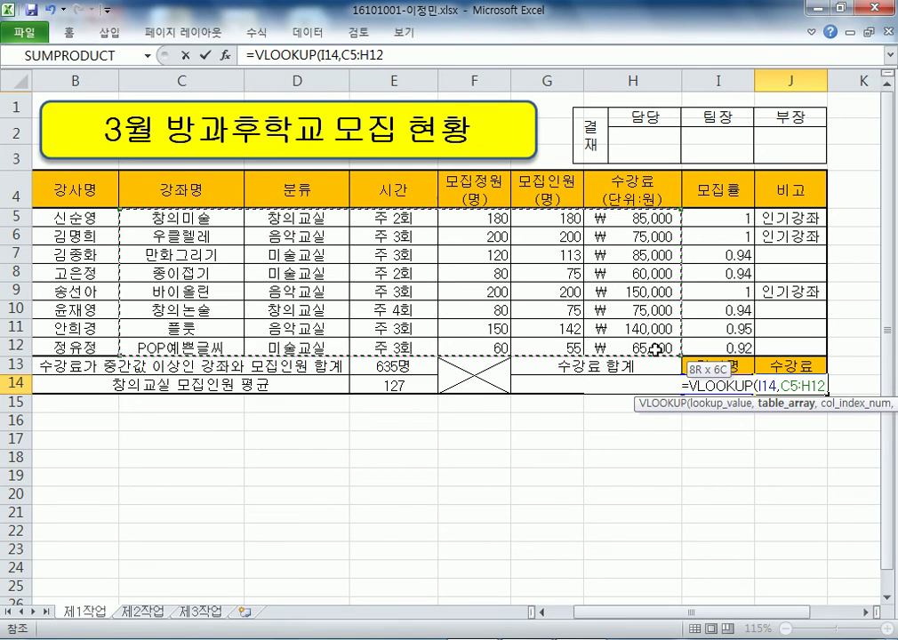
Complete the J14 formula with column index 6 and exact match FALSE, checking the option notes in 메모장.
type(",")
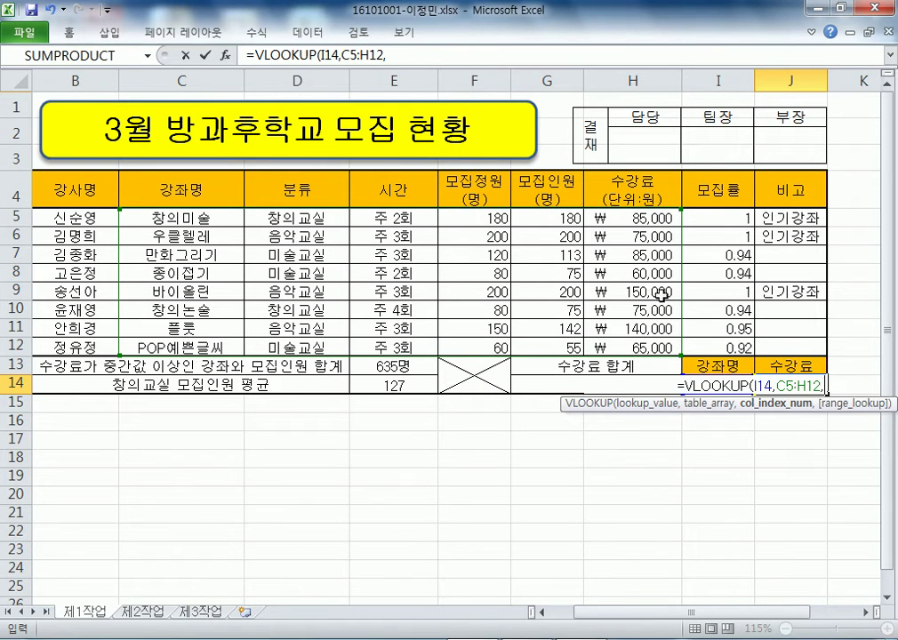
type("6")
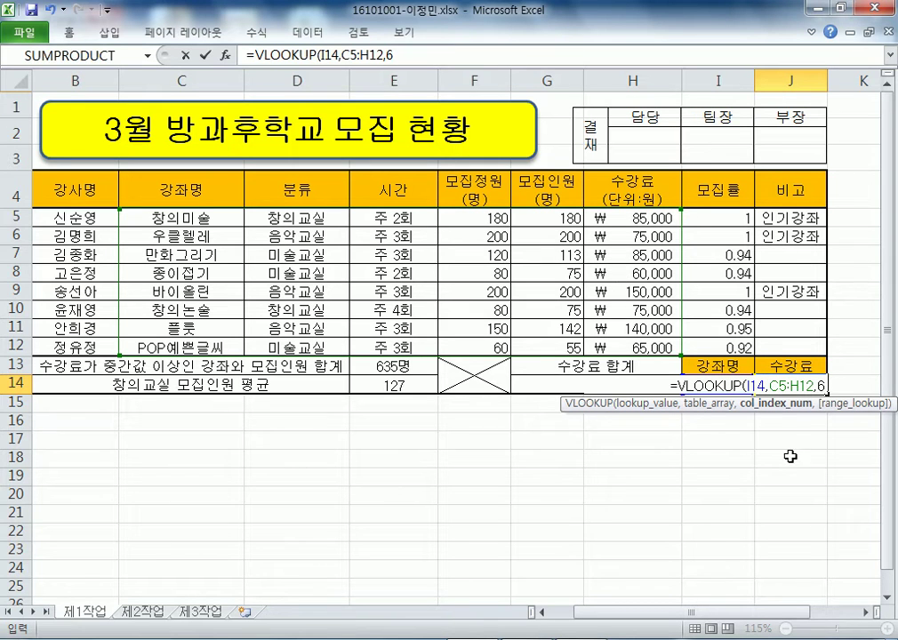
type(",")
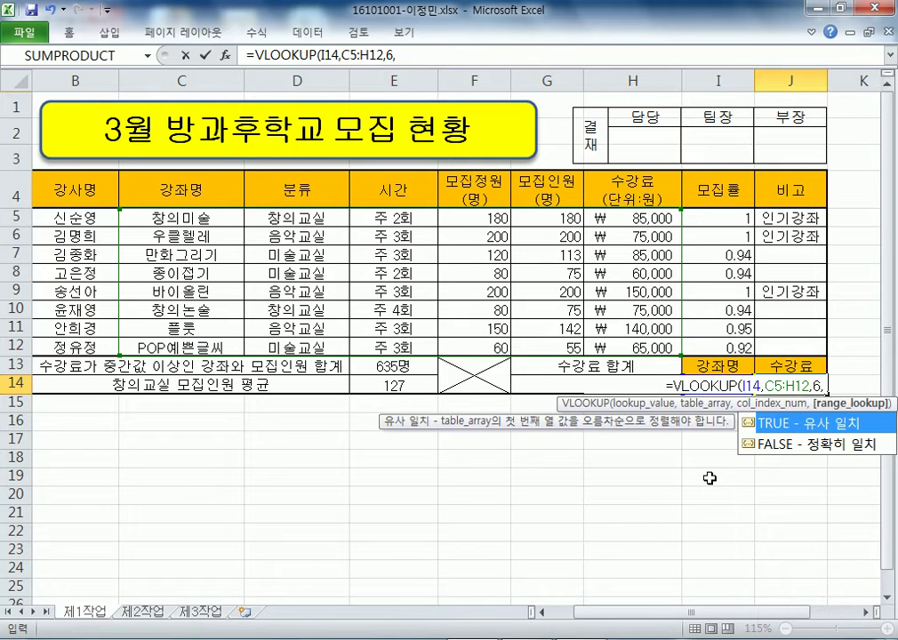
left_click(805, 455)
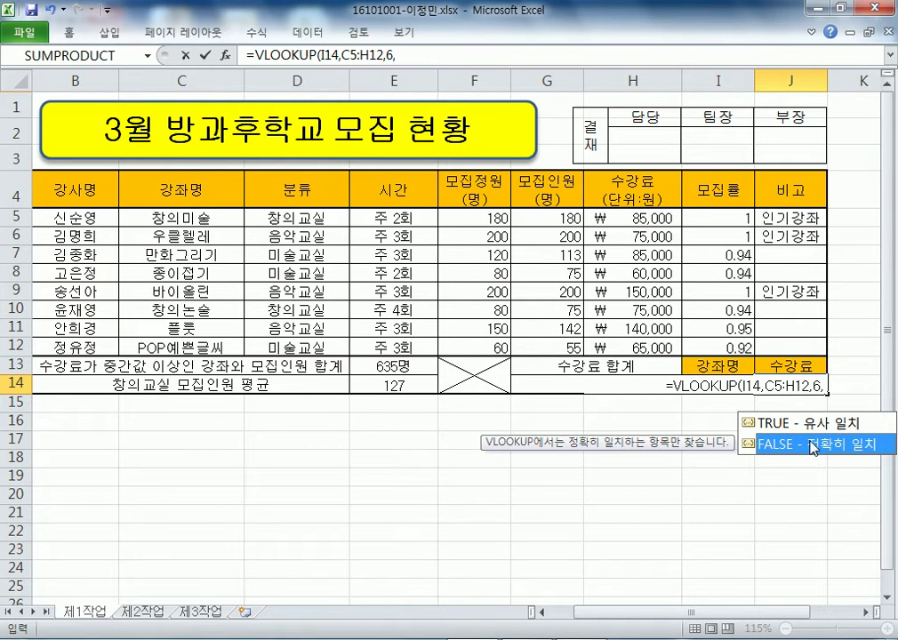
double_click(812, 444)
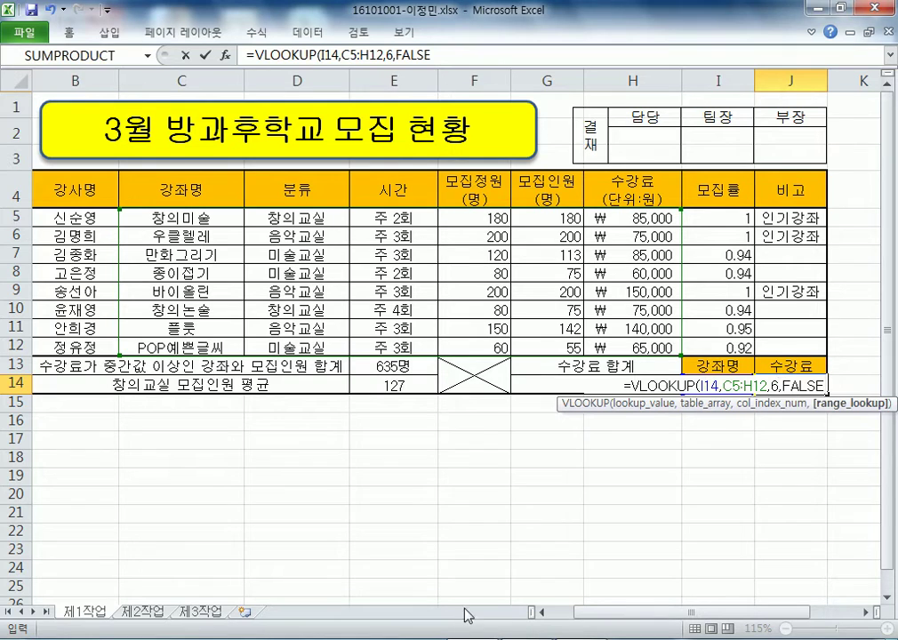
key("alt+Tab")
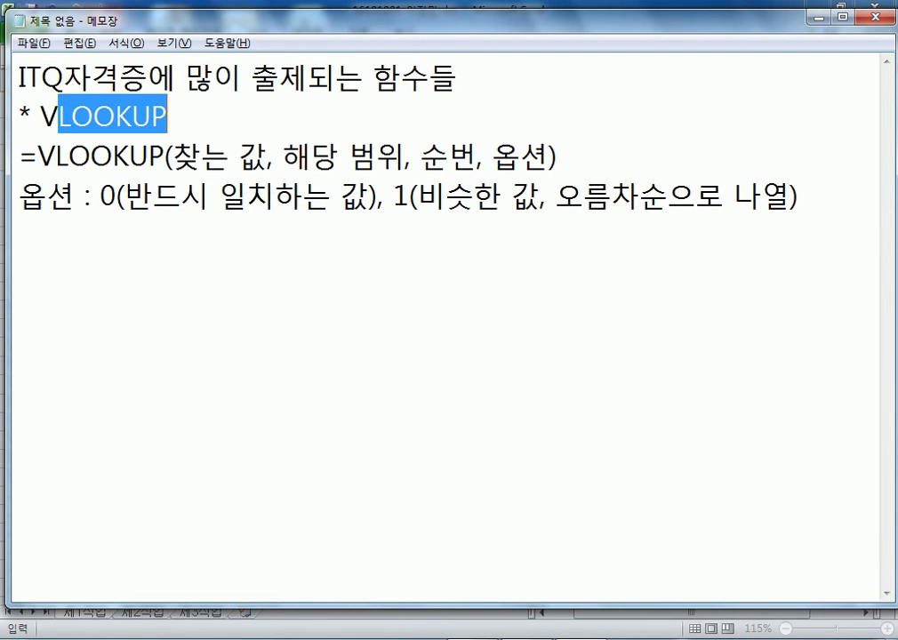
key("alt+Tab")
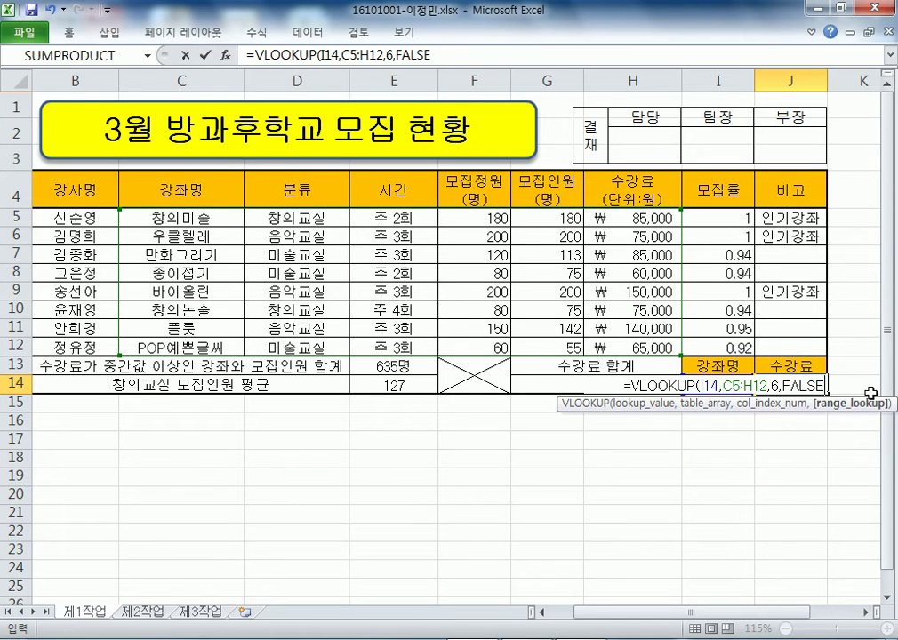
type(")")
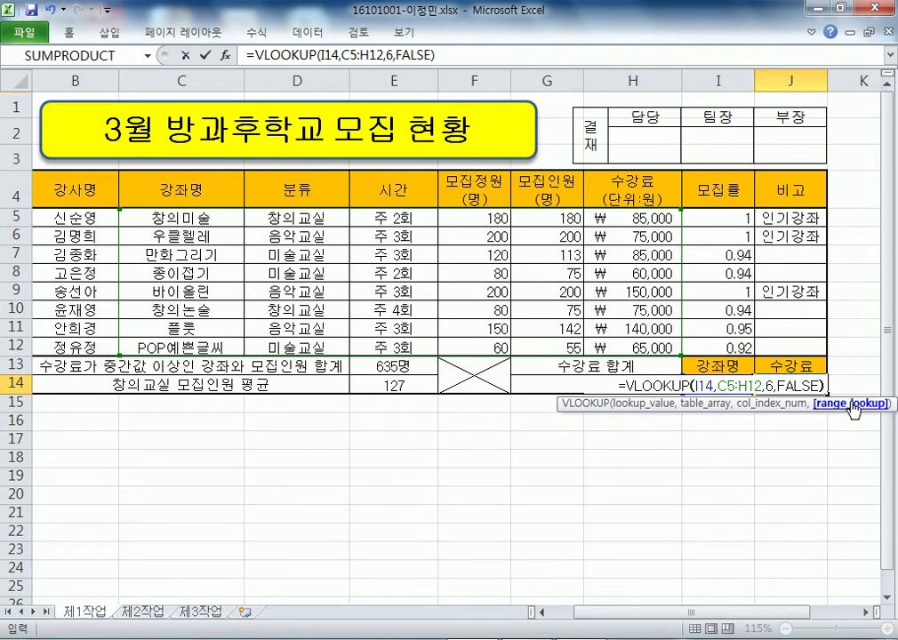
key("Return")
left_click(760, 382)
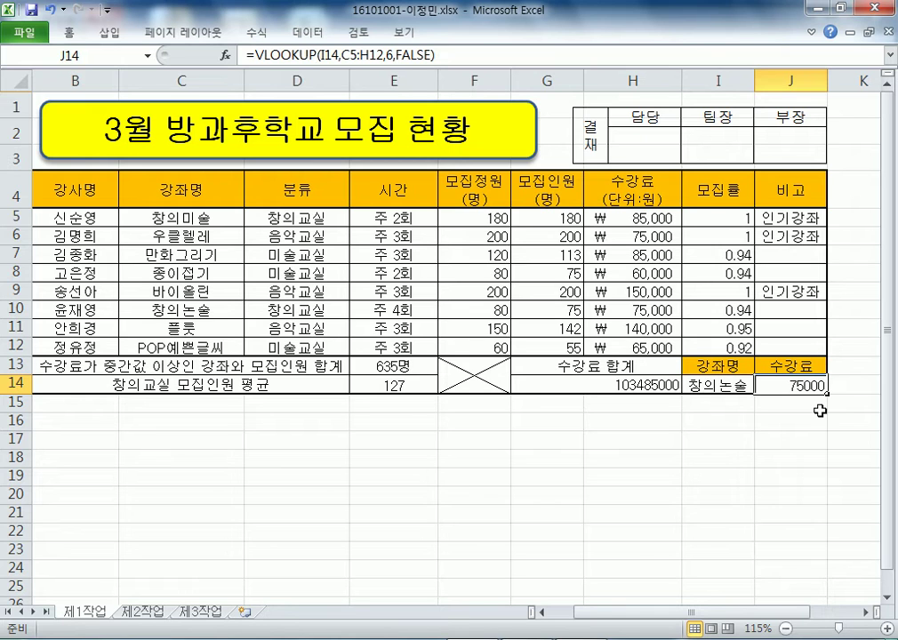
Switch to the 엑셀문제분석.xlsx workbook and examine the function columns G through AR, from CHOOSE to SMALL.
left_click(599, 402)
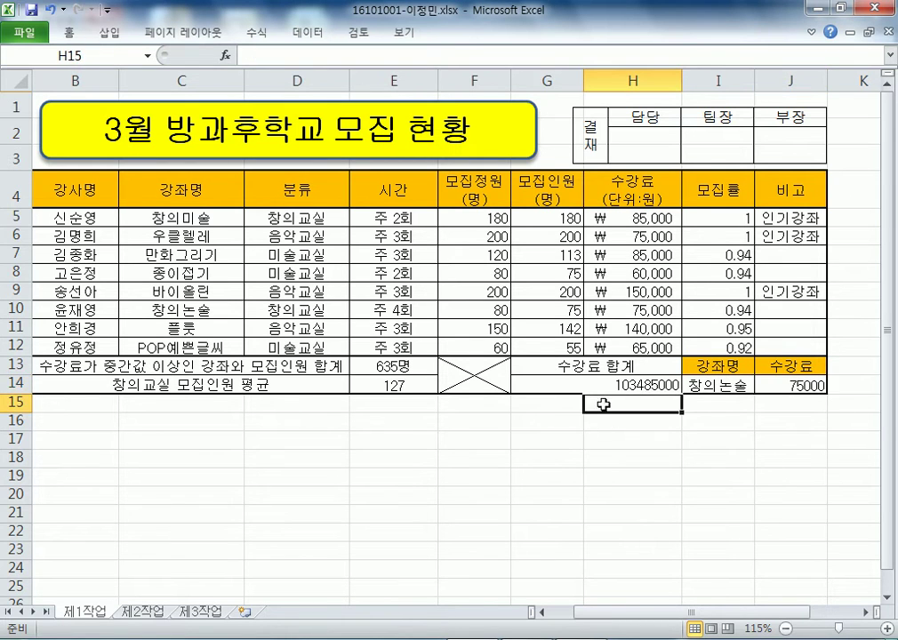
left_click(611, 424)
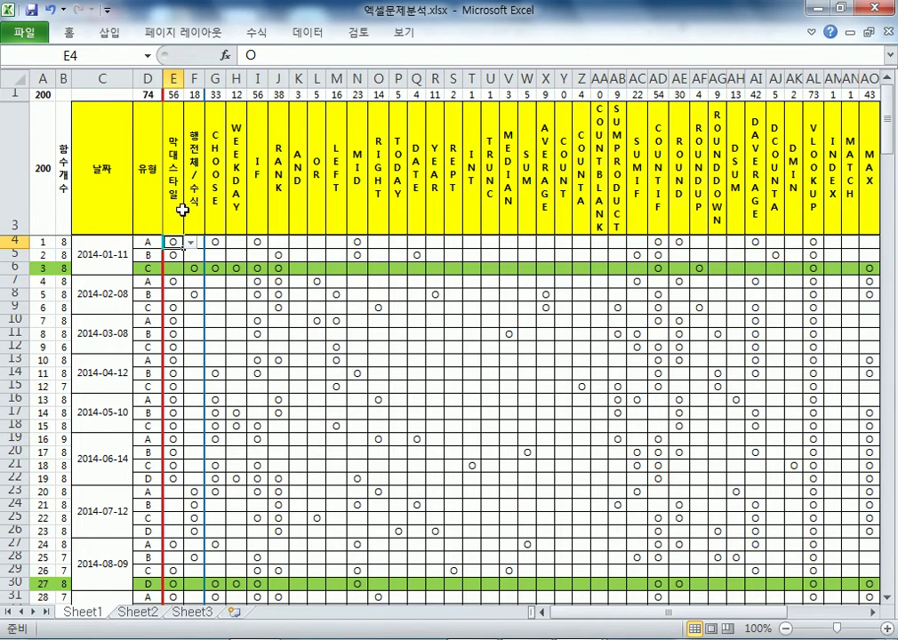
mouse_move(587, 627)
left_mouse_down()
mouse_move(769, 625)
mouse_move(591, 621)
left_mouse_up()
left_click(216, 77)
left_click_drag(216, 77, 823, 78)
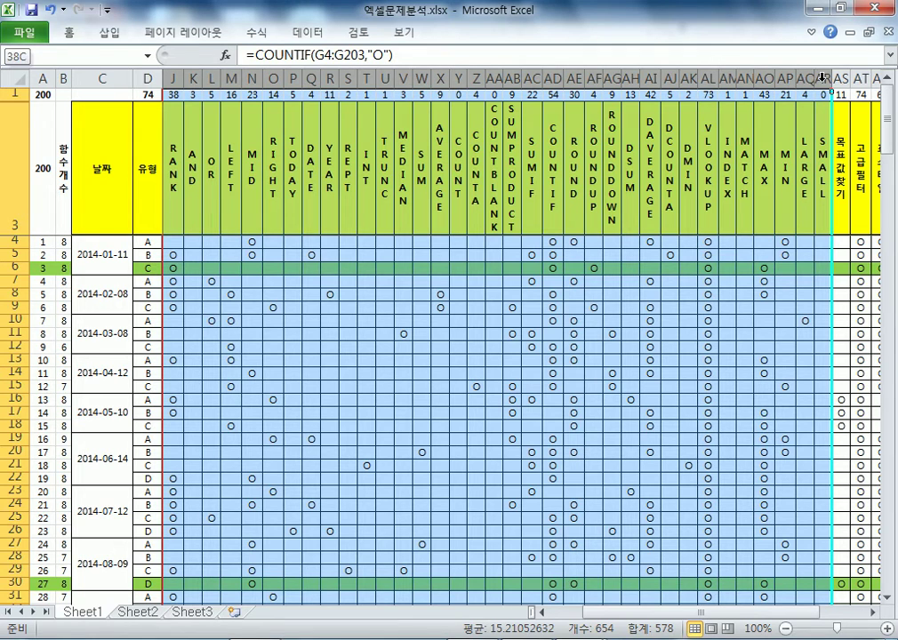
left_click_drag(823, 78, 824, 78)
left_click(532, 346)
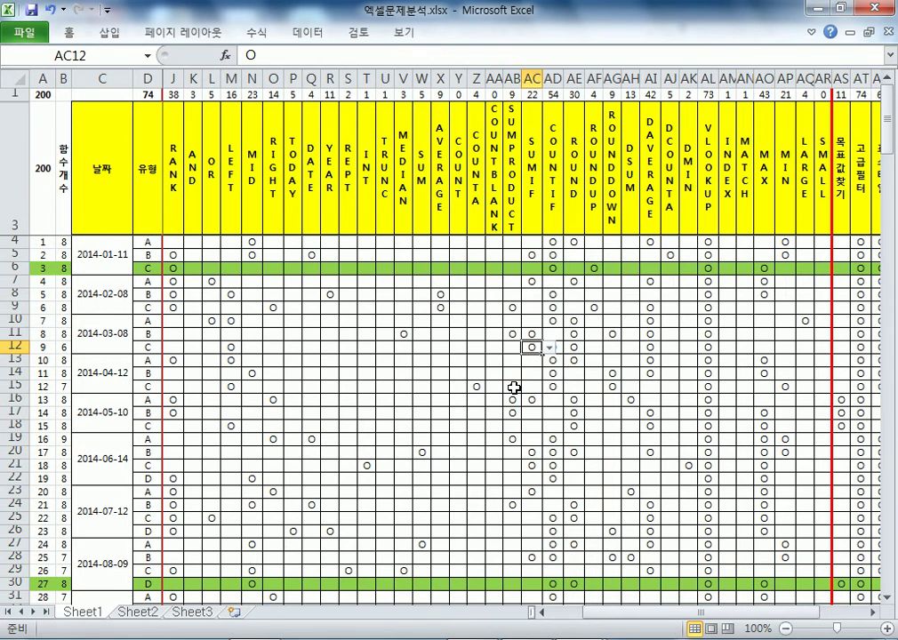
Review the exam dates in the 날짜 column from 2014-01-11 down to the last filled entry.
key("Home")
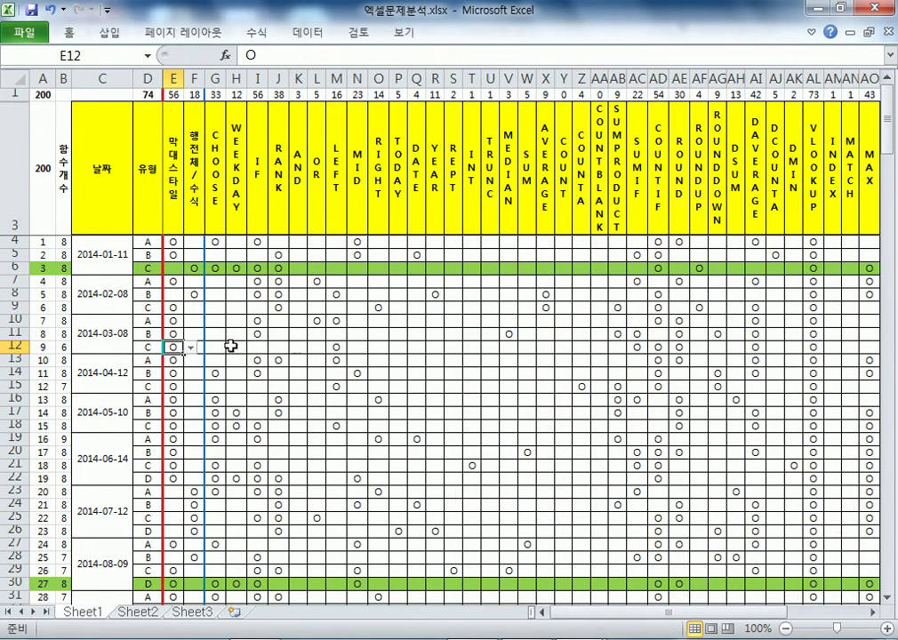
left_click(87, 254)
scroll(96, 398, "down", 20)
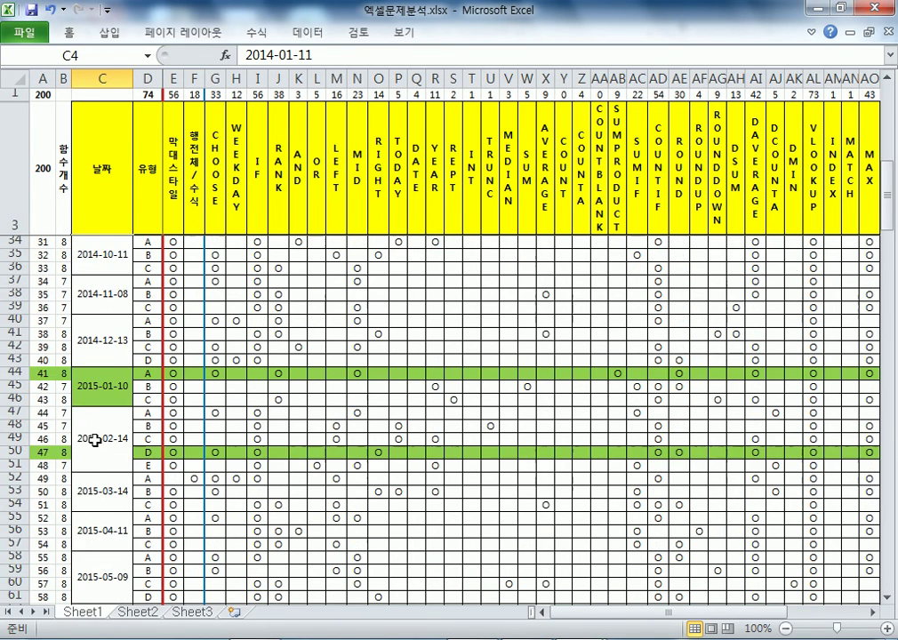
scroll(90, 456, "up", 1)
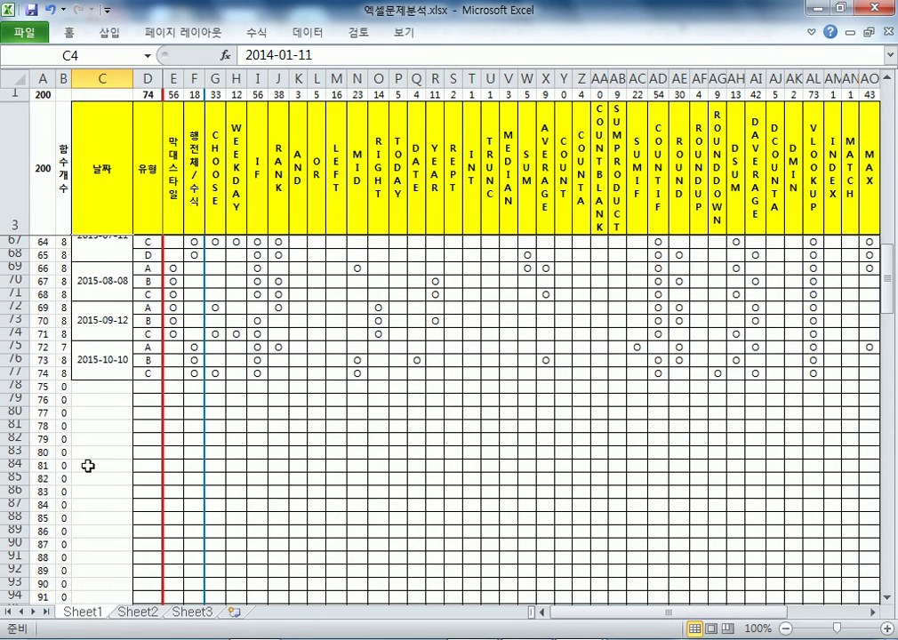
scroll(88, 464, "up", 19)
scroll(93, 400, "up", 2)
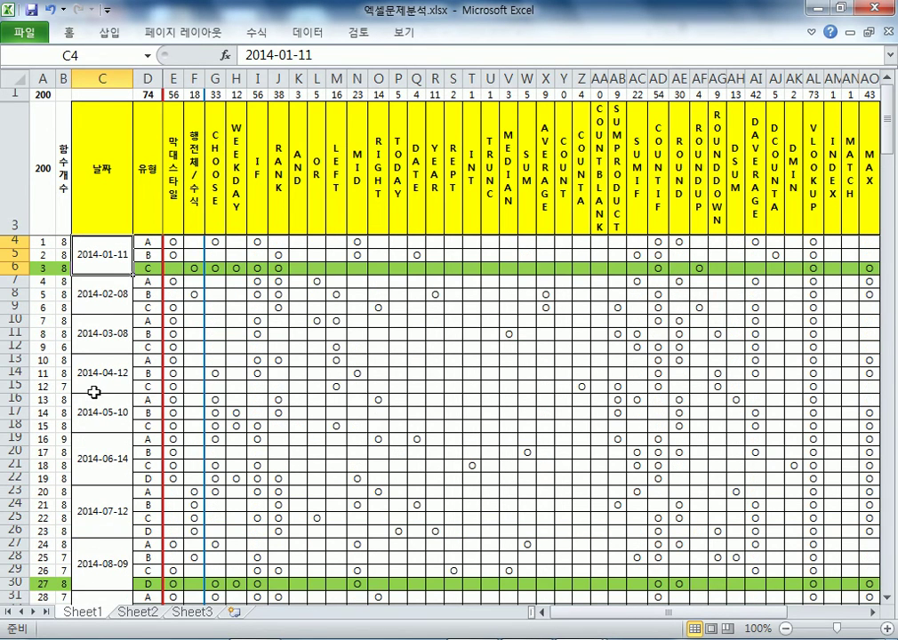
Examine the 유형 and 함수개수 columns and inspect the function count in B19.
left_click(140, 242)
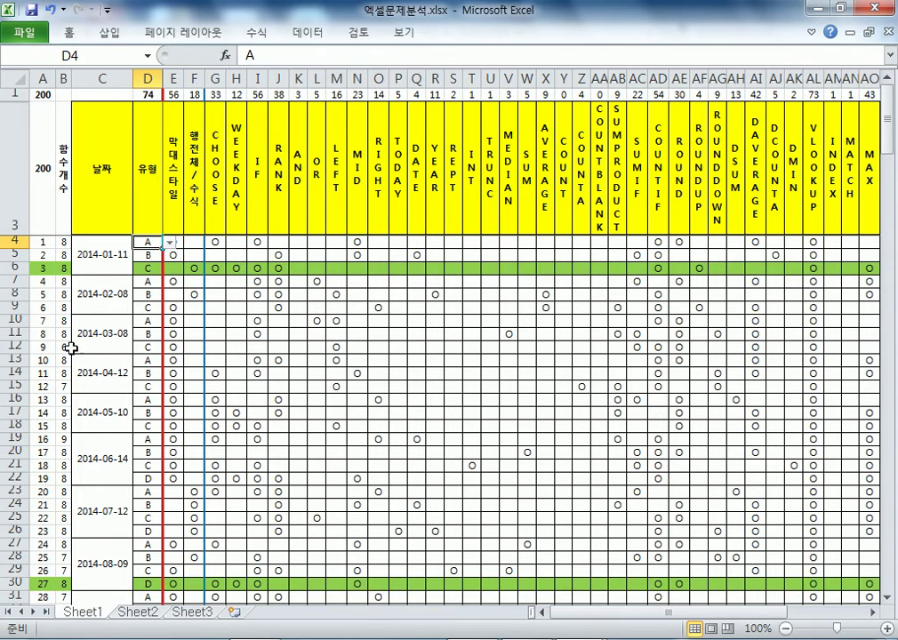
scroll(57, 303, "down", 3)
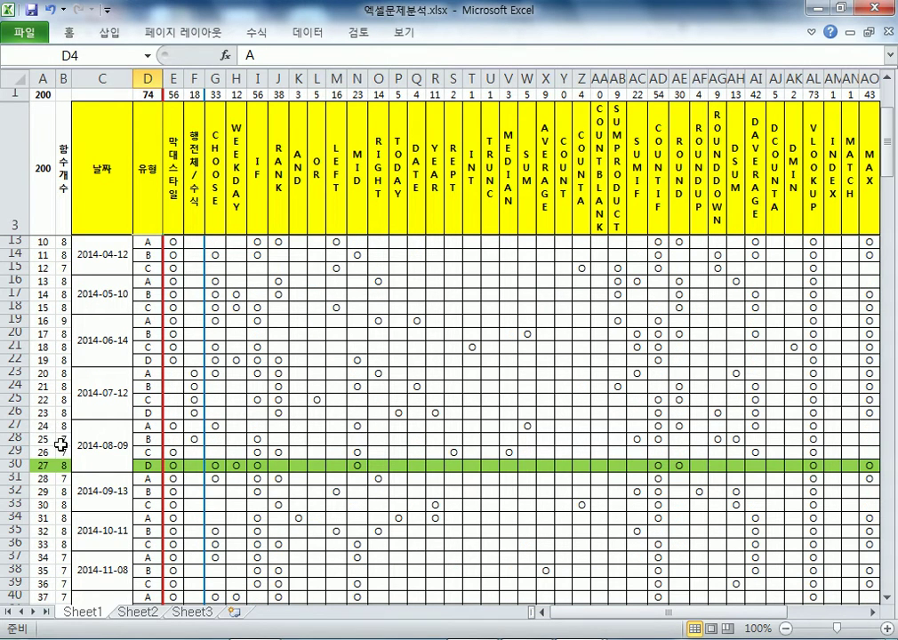
scroll(68, 443, "down", 3)
scroll(69, 447, "up", 2)
left_click(63, 281)
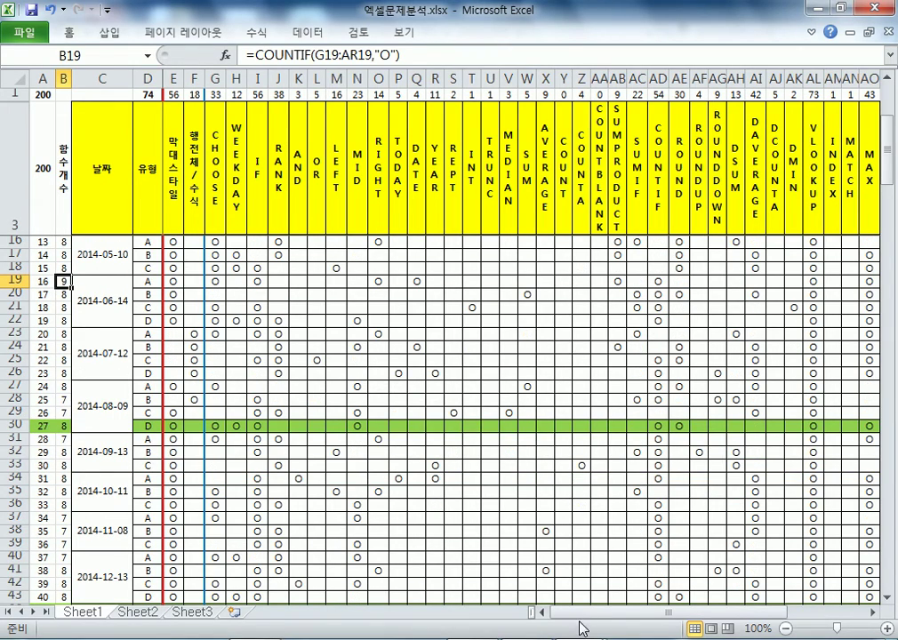
Compare the VLOOKUP column AL with the 유형 column D and locate the 2015-07-11 type A exam in AL65.
left_click_drag(585, 613, 633, 613)
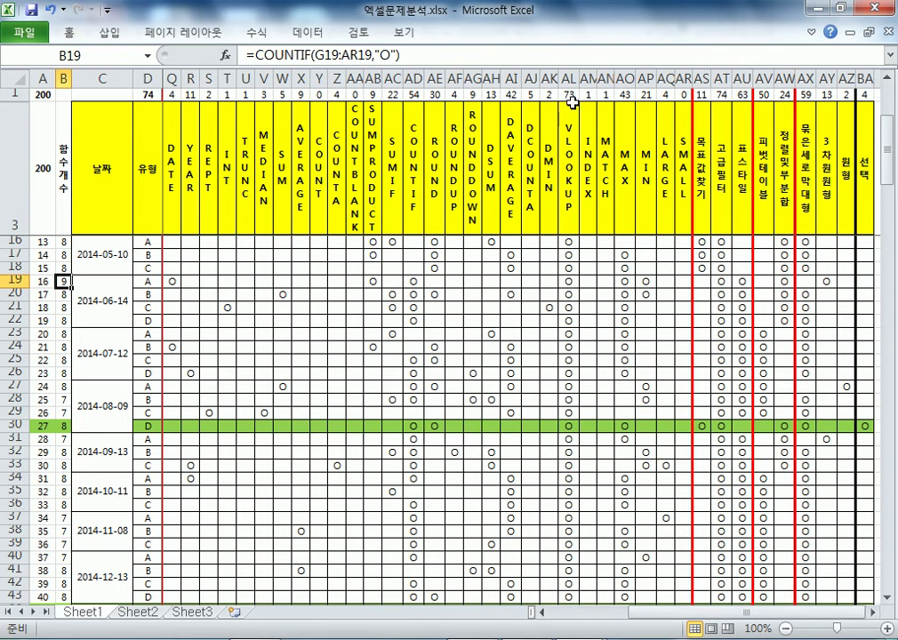
left_click(569, 81)
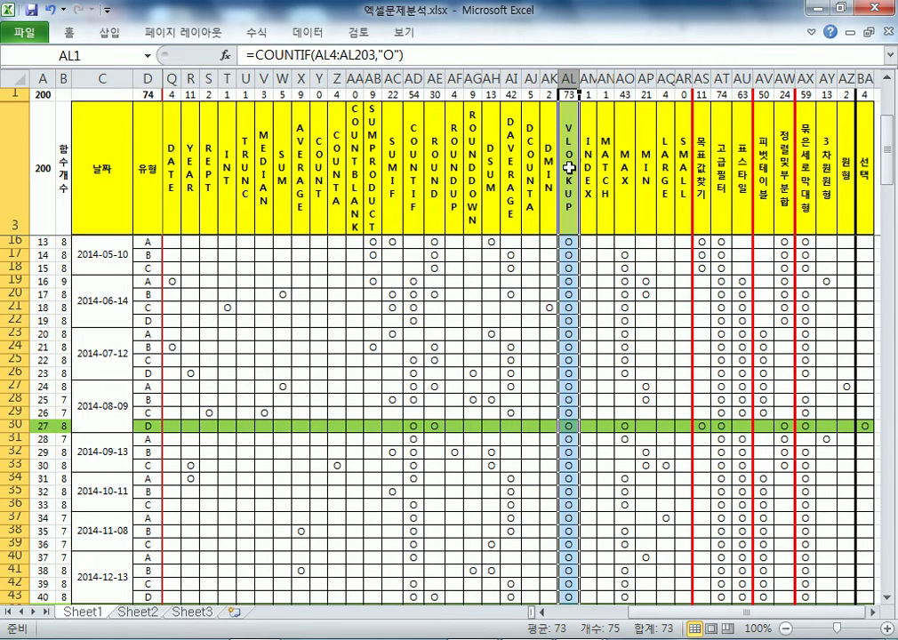
left_click(148, 79)
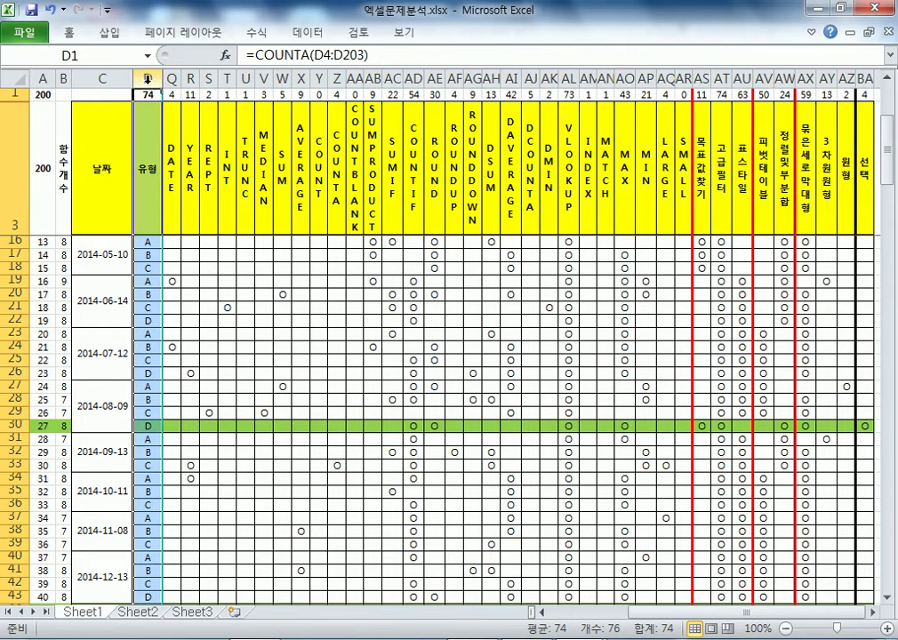
left_click(569, 82)
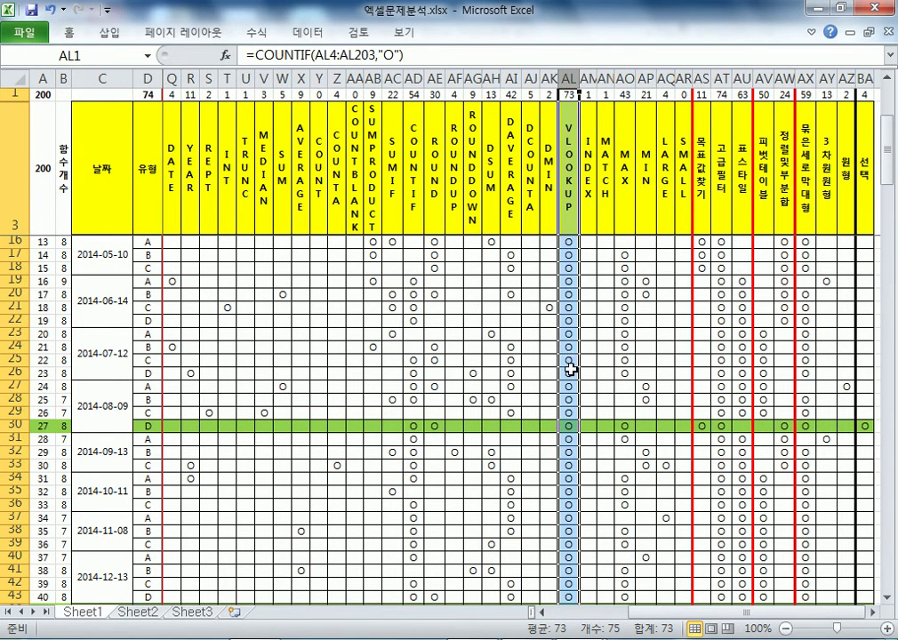
scroll(571, 363, "down", 8)
scroll(612, 441, "down", 3)
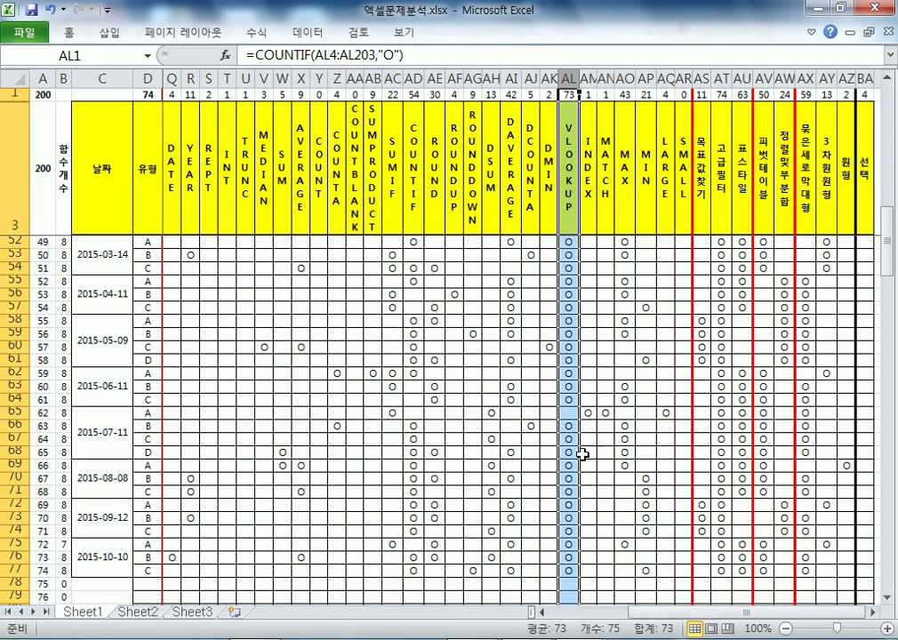
left_click(569, 412)
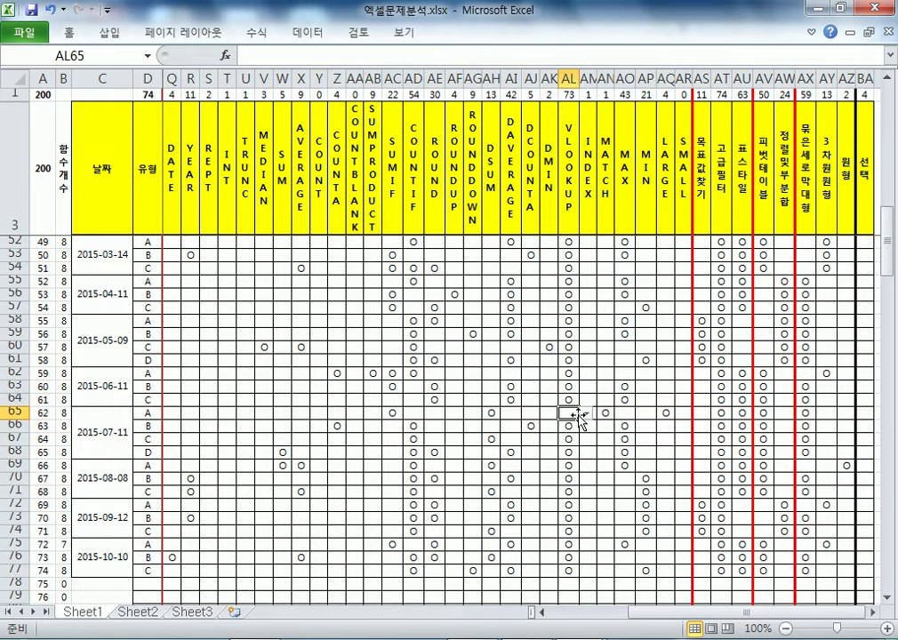
Check the total in the 유형 column D against the VLOOKUP column AL once more, ending on the VLOOKUP header.
scroll(578, 418, "up", 9)
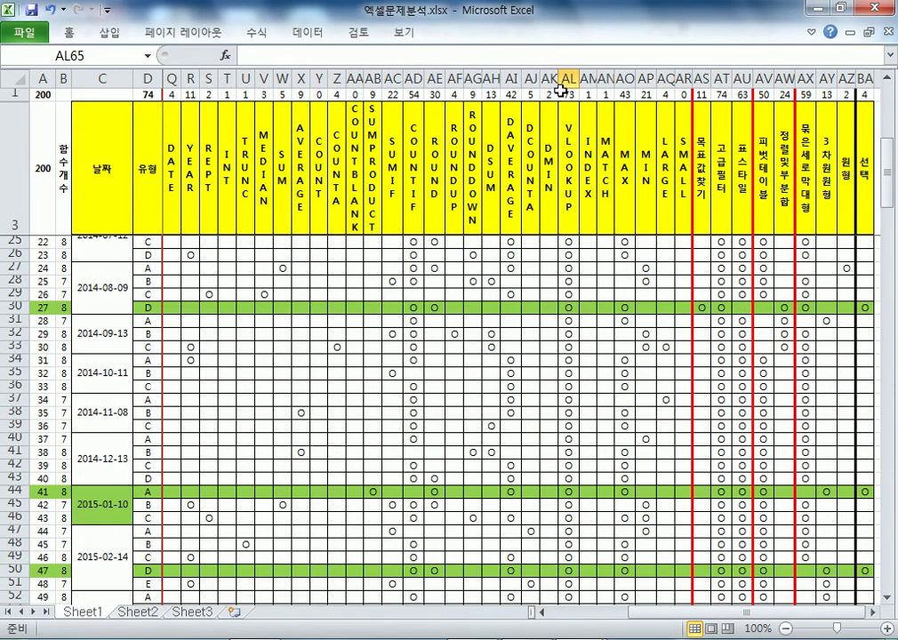
scroll(562, 89, "up", 5)
left_click(150, 78)
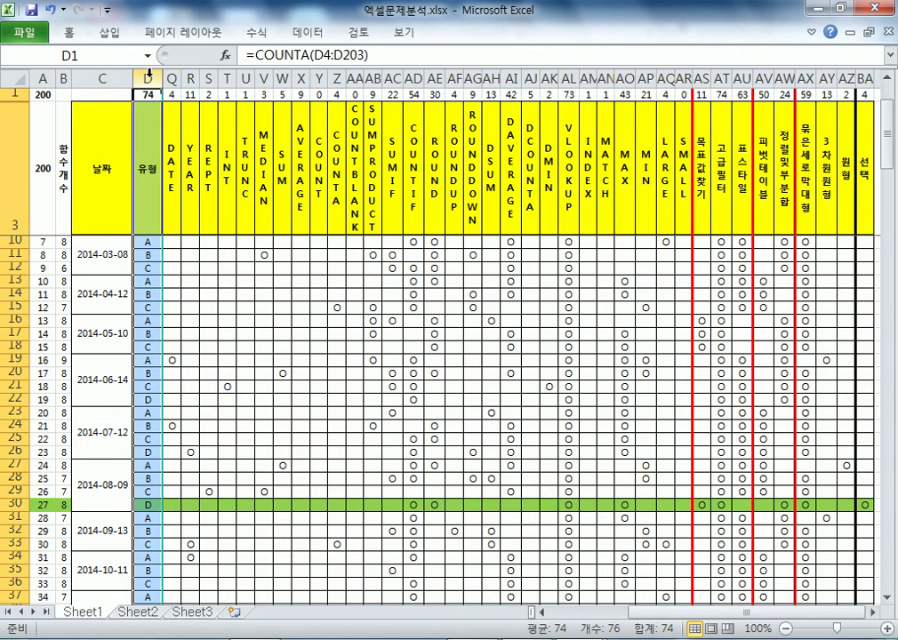
left_click(568, 79)
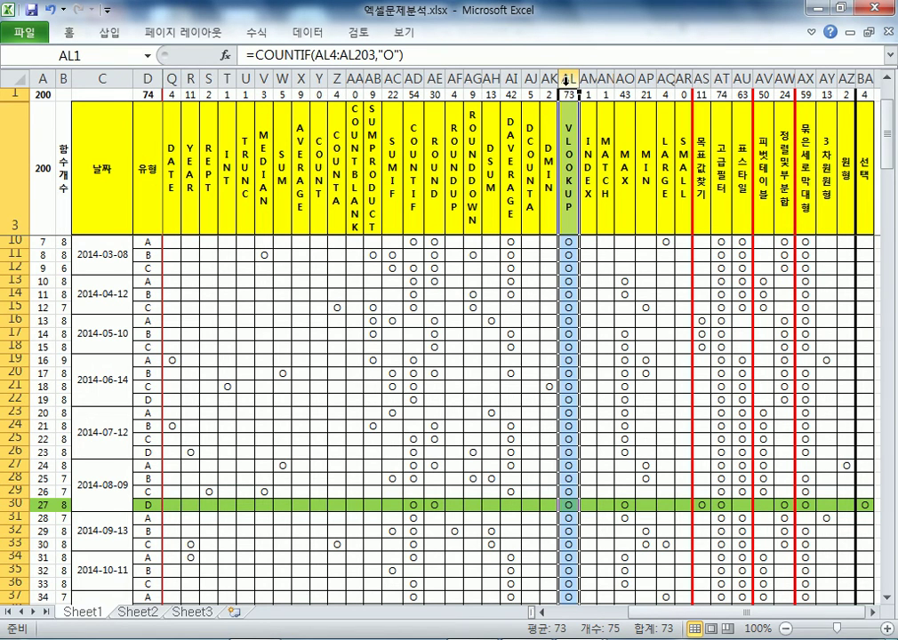
left_click(570, 131)
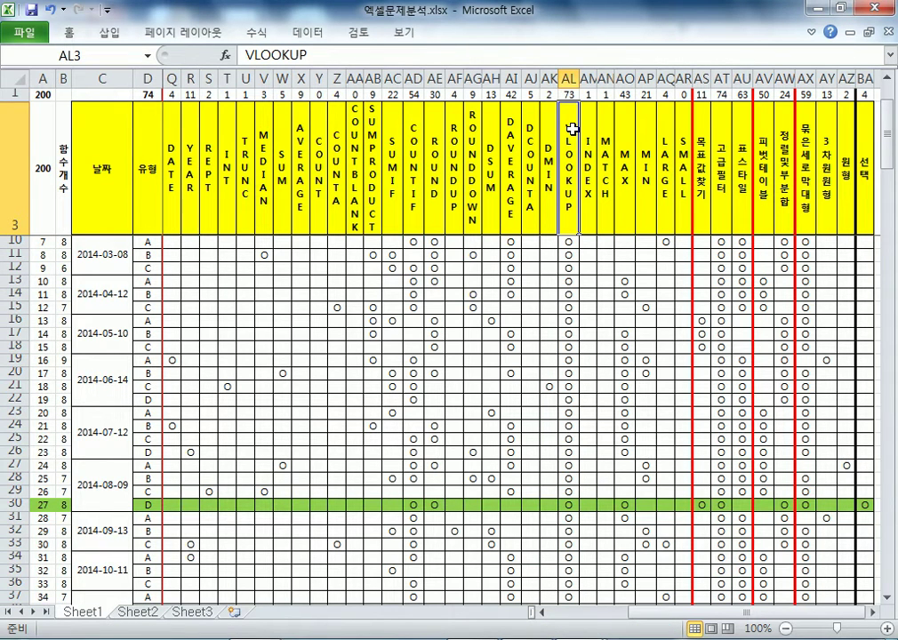
Inspect the usage of the SMALL, INDEX, MATCH and DMIN functions in columns AR, AM, AN and AK.
left_click(685, 78)
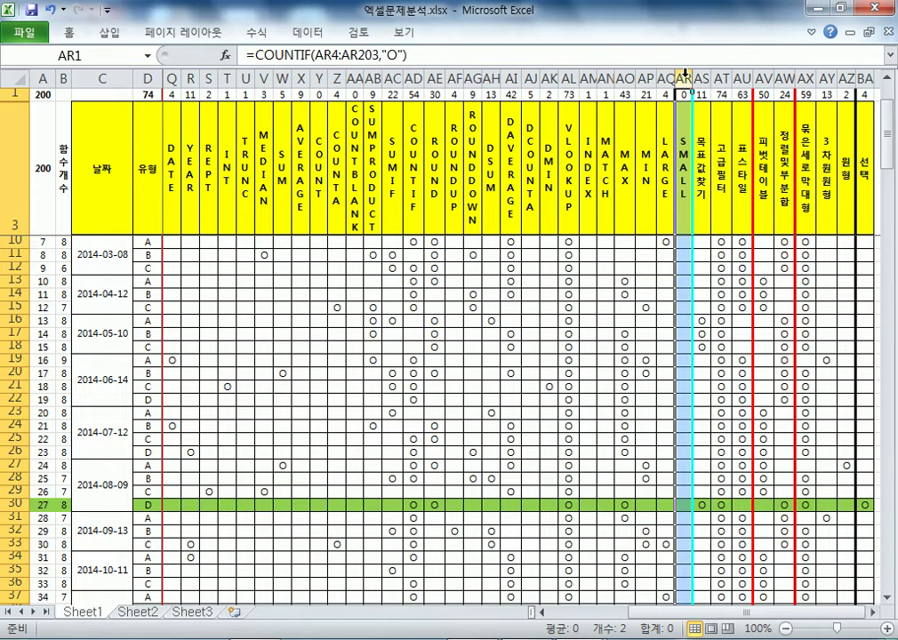
left_click(605, 78)
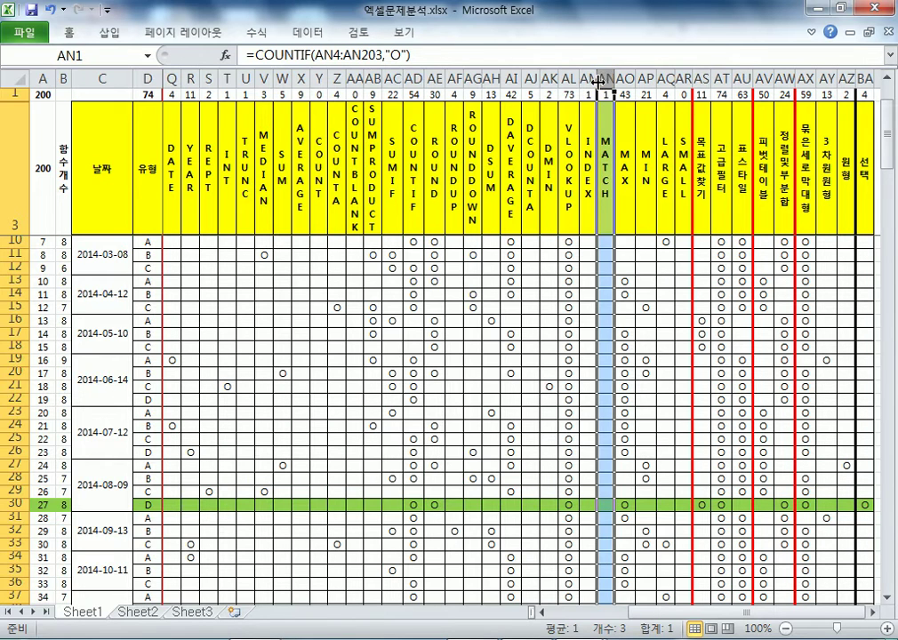
left_click_drag(588, 78, 604, 76)
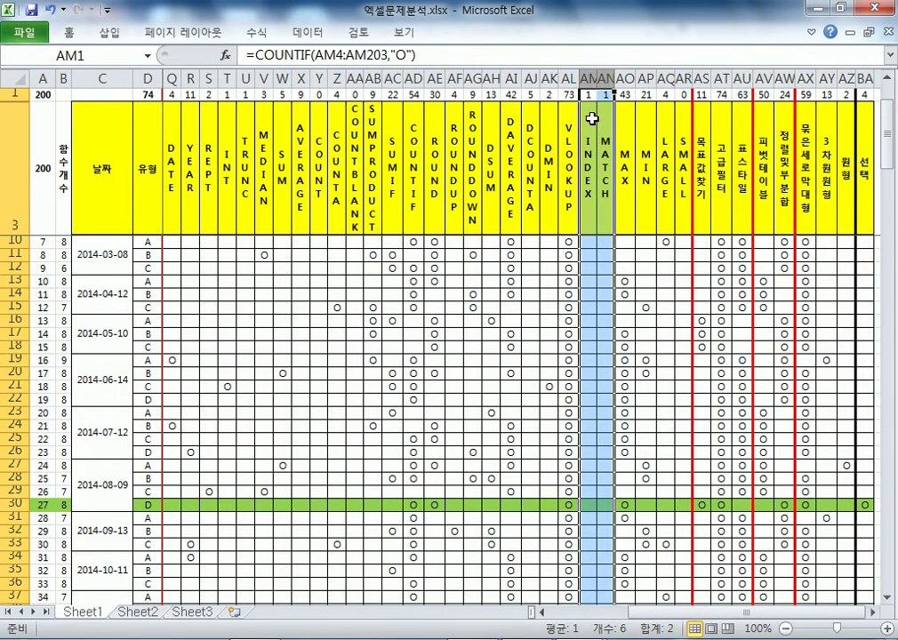
left_click(593, 151)
left_click(605, 168)
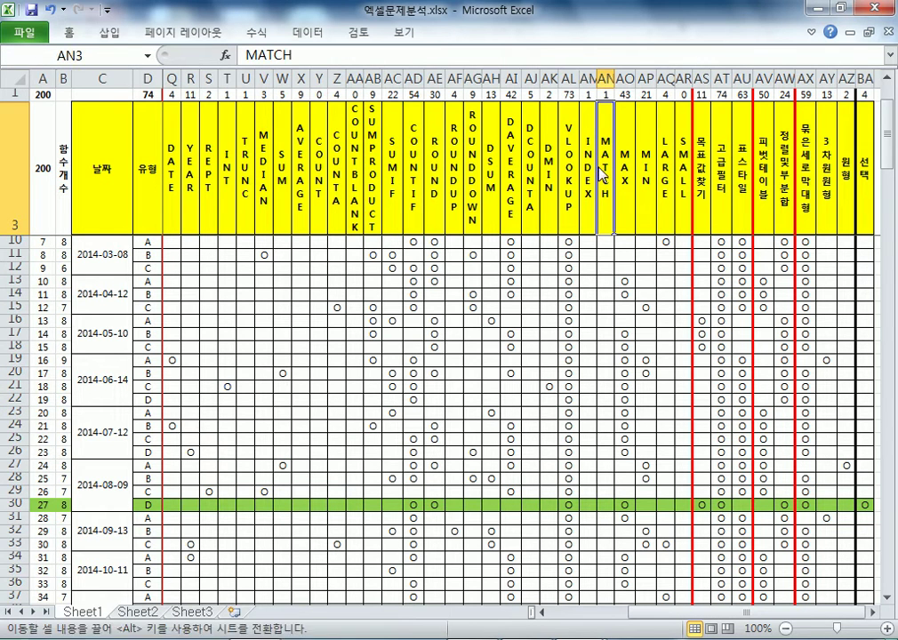
left_click(547, 157)
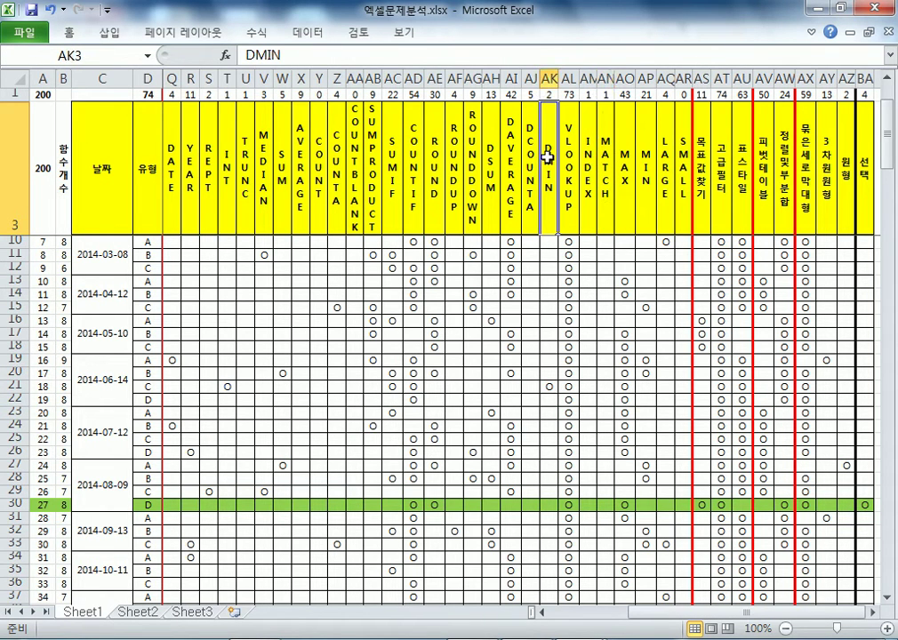
Check how often DAVERAGE, SUMPRODUCT and COUNTIF appear, and look over the headers from DATE to COUNT.
left_click(511, 80)
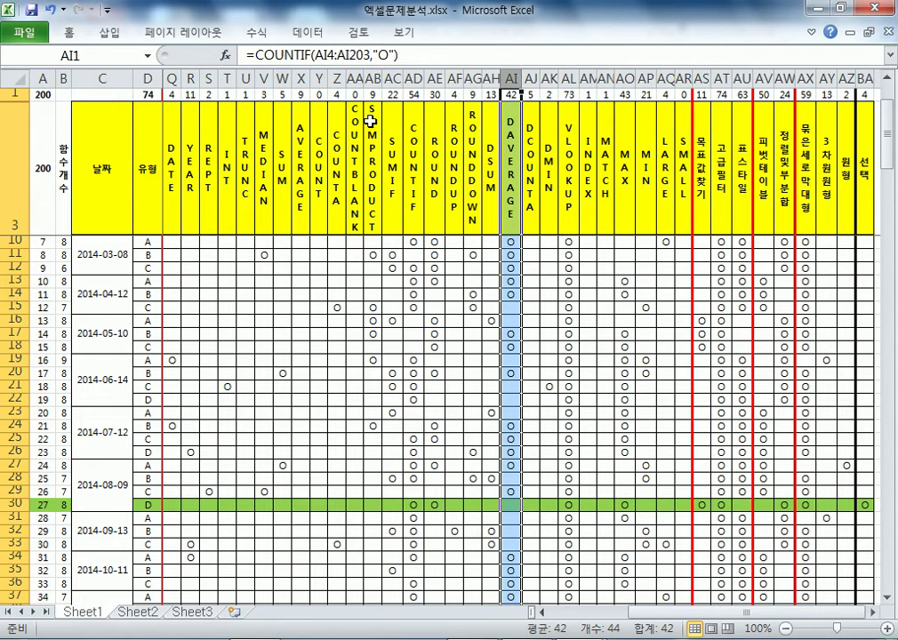
left_click(374, 79)
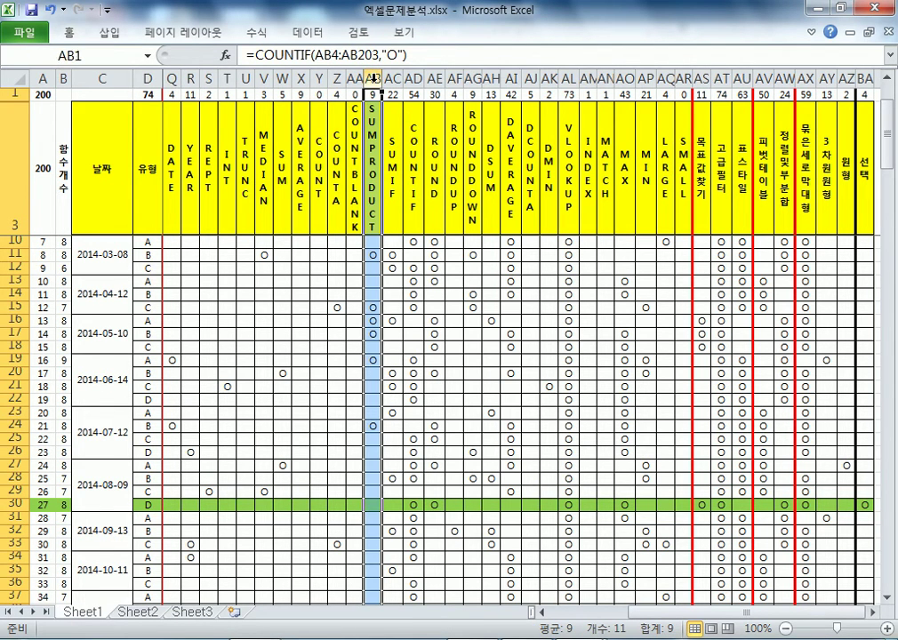
left_click(413, 79)
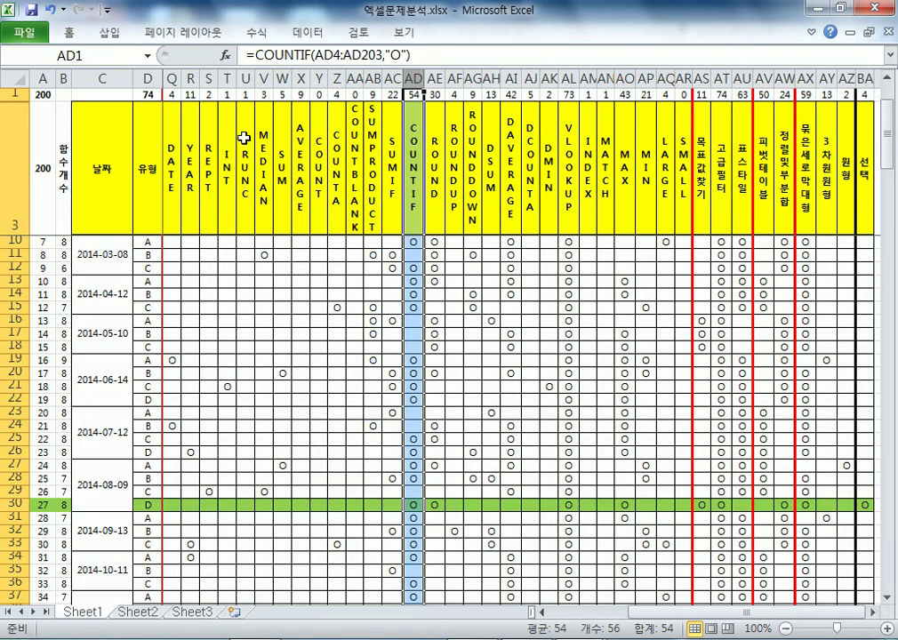
left_click_drag(172, 135, 295, 147)
left_click(318, 147)
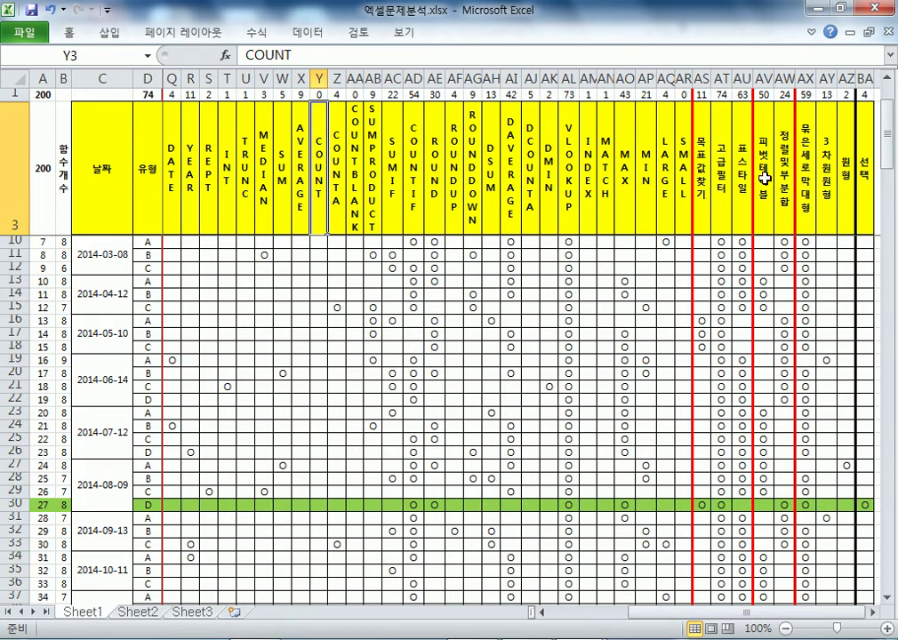
Review the exam rows down to 2015-10-10 and inspect the ROUND column AE.
scroll(267, 329, "down", 18)
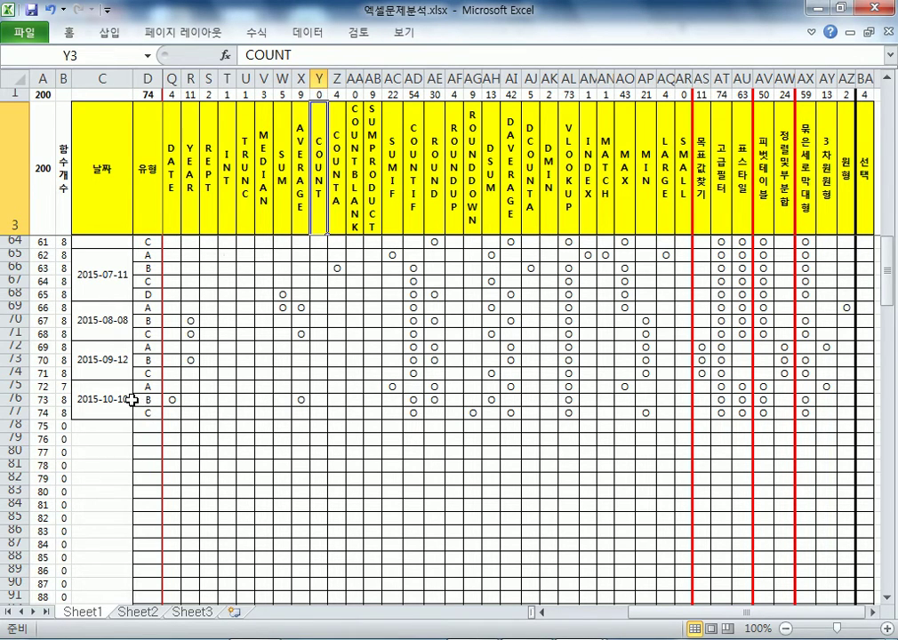
scroll(117, 403, "down", 2)
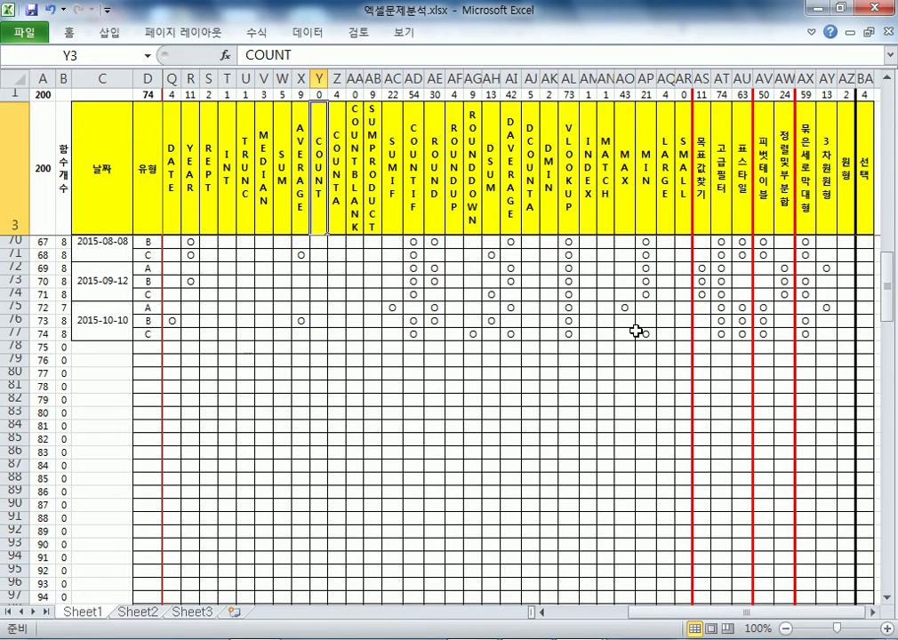
scroll(639, 315, "up", 16)
scroll(621, 344, "up", 3)
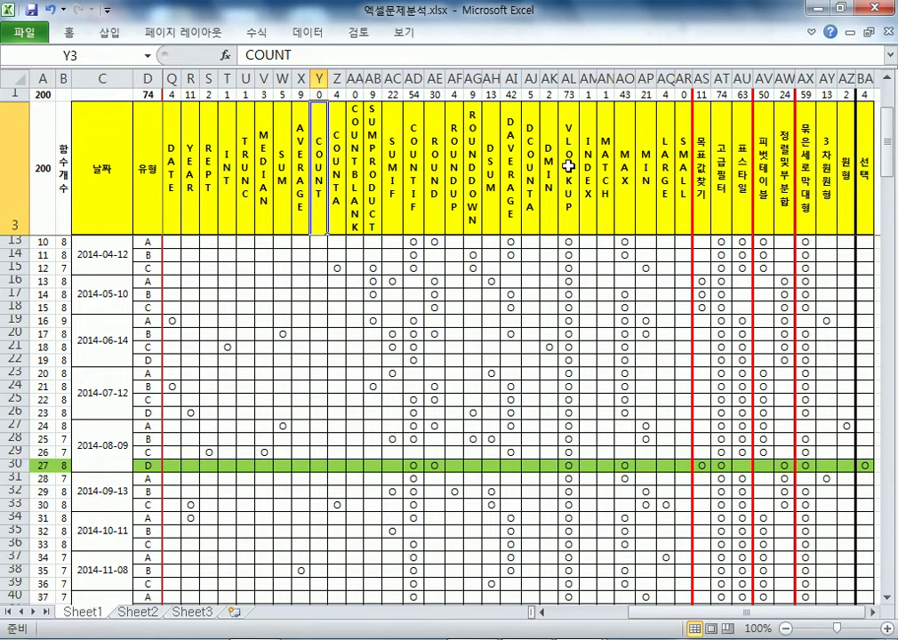
left_click(434, 78)
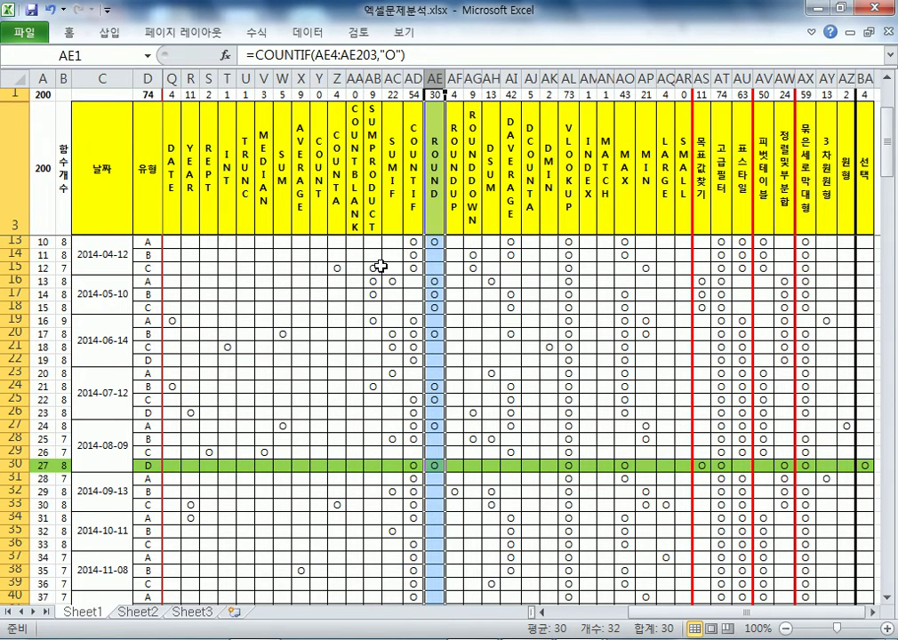
scroll(379, 265, "up", 3)
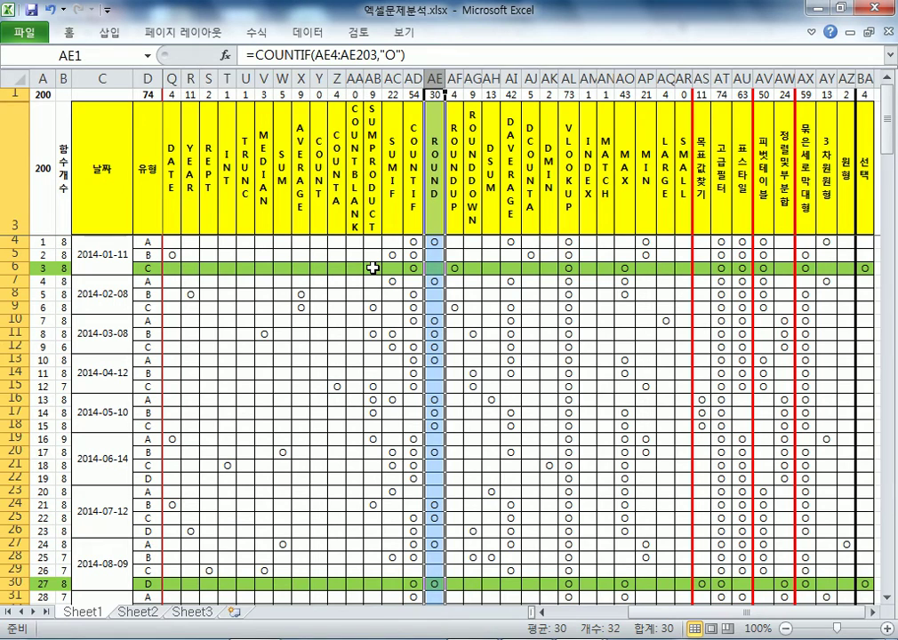
Go through the function headers in row 3 from IF in I3 to INT in T3.
key("Home")
left_click(260, 203)
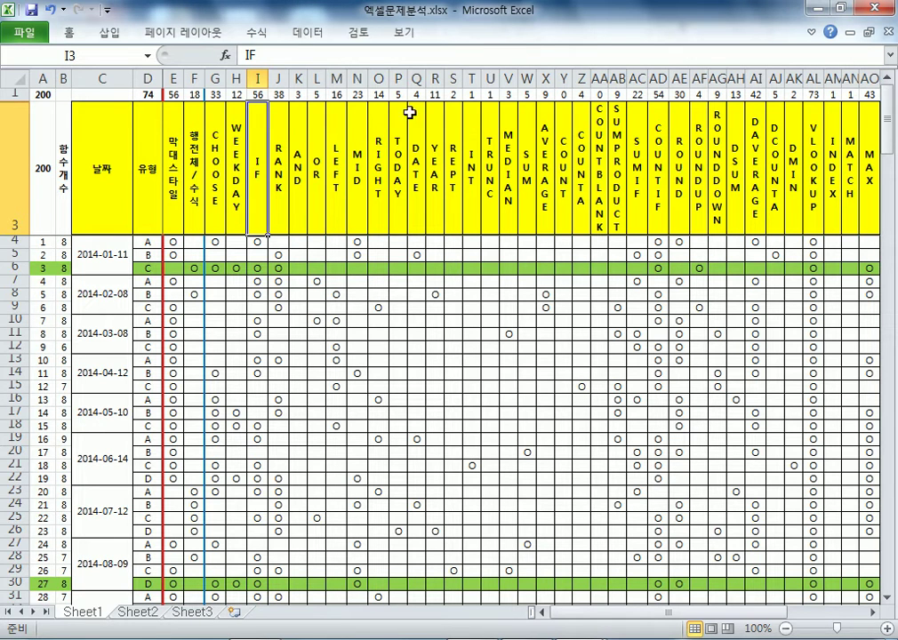
key("Right")
key("Right")
key("Right")
key("Right")
key("Right")
key("Right")
key("Right")
key("Right")
key("Right")
key("Right")
key("Right")
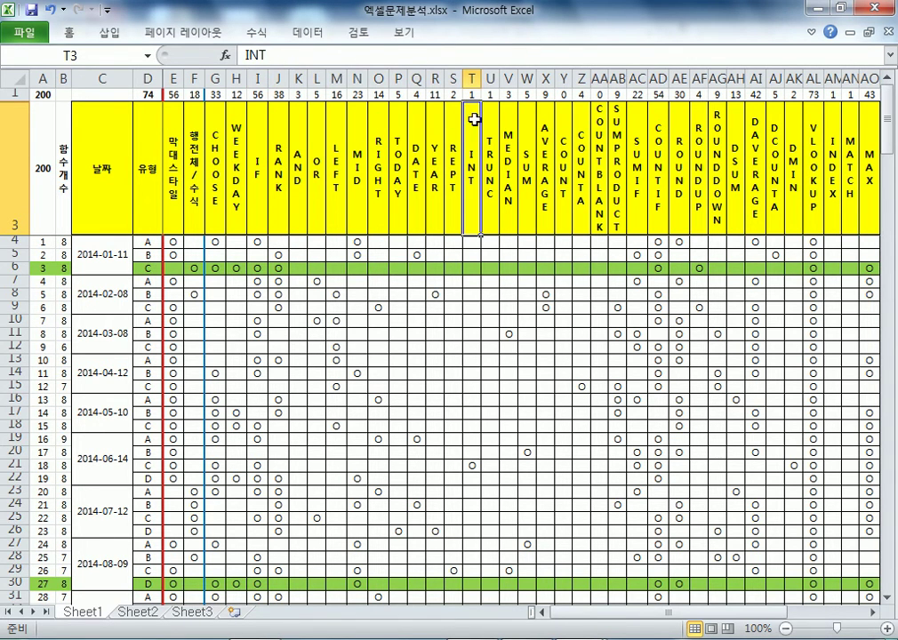
Check the usage counts in row 1 from the SUMIF column AC to the INDEX column AM.
left_click(637, 77)
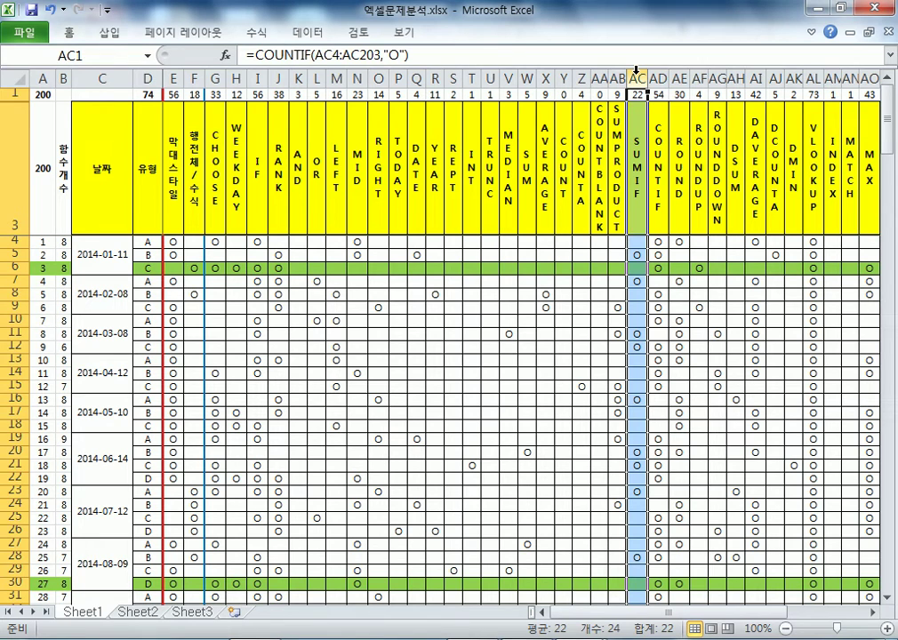
key("Right")
key("Right")
key("Right")
key("Right")
key("Right")
key("Right")
key("Right")
key("Right")
key("Right")
key("Right")
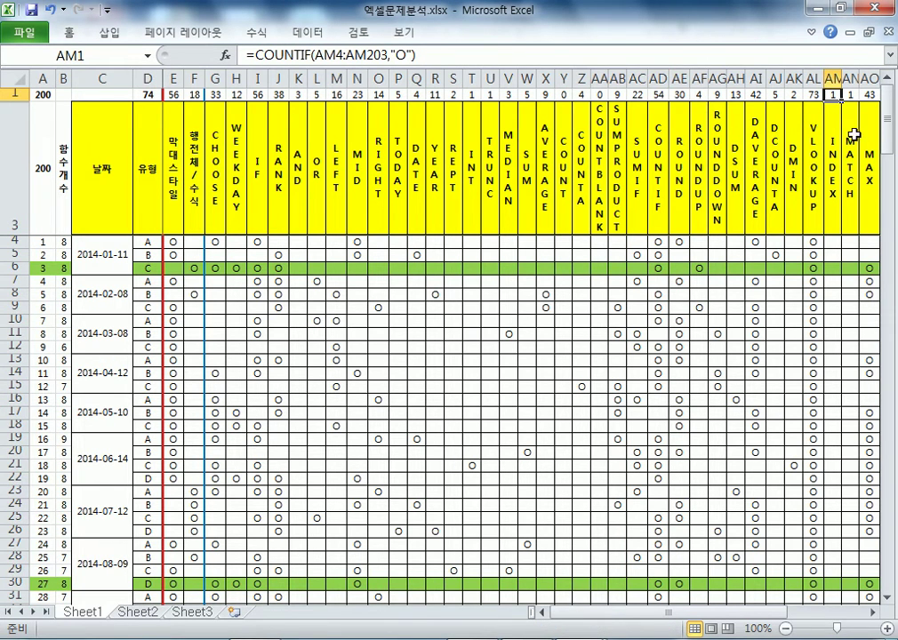
Check the usage counts in row 1 from the MATCH column AN to the 묶은세로막대형 column AX.
key("Right")
key("Right")
key("Right")
key("Right")
key("Right")
key("Right")
key("Right")
key("Right")
key("Right")
key("Right")
key("Right")
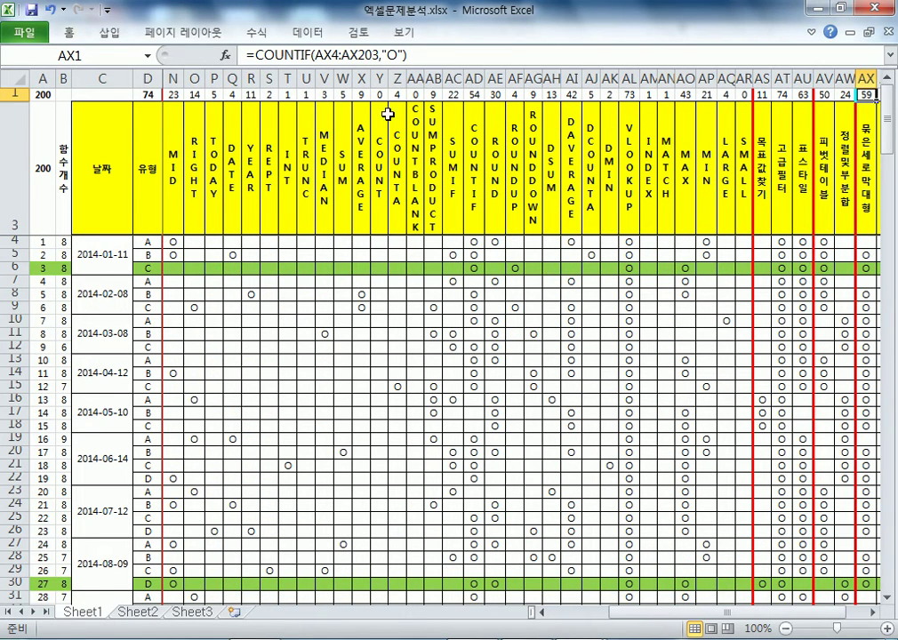
key("Left")
Inspect the MEDIAN column V and compare the ROUND, ROUNDUP and ROUNDDOWN columns AE to AG.
left_click(324, 79)
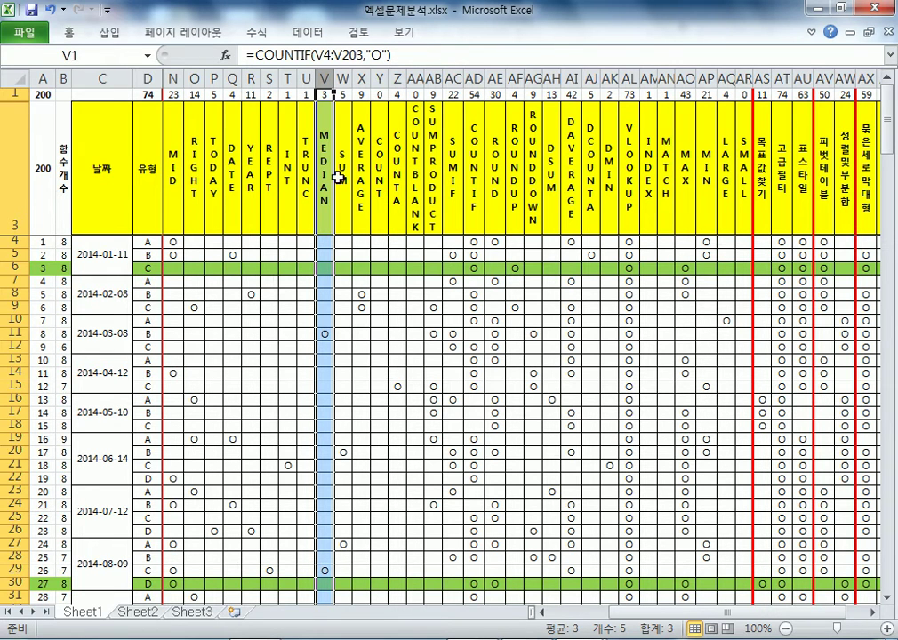
left_click(534, 167)
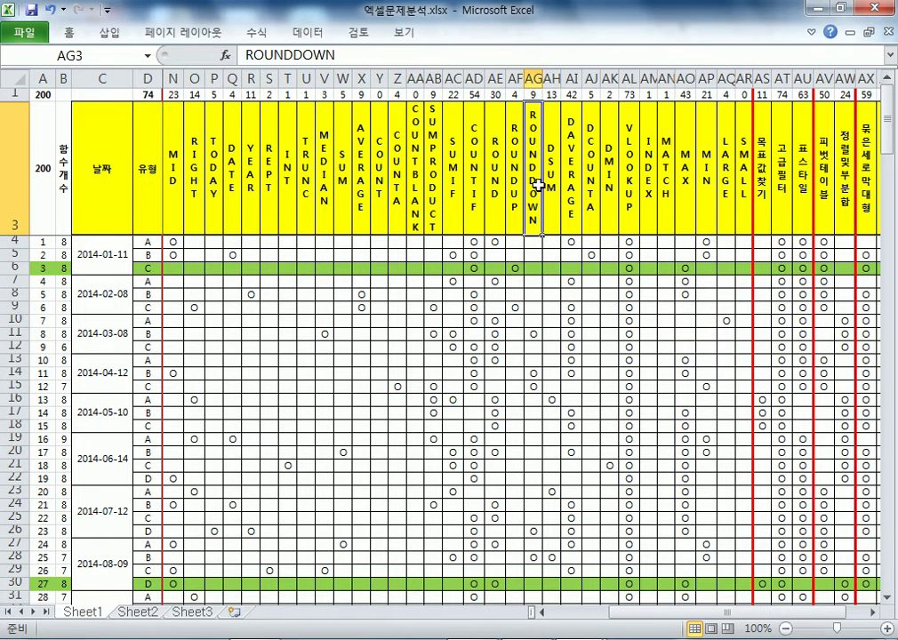
left_click(498, 78)
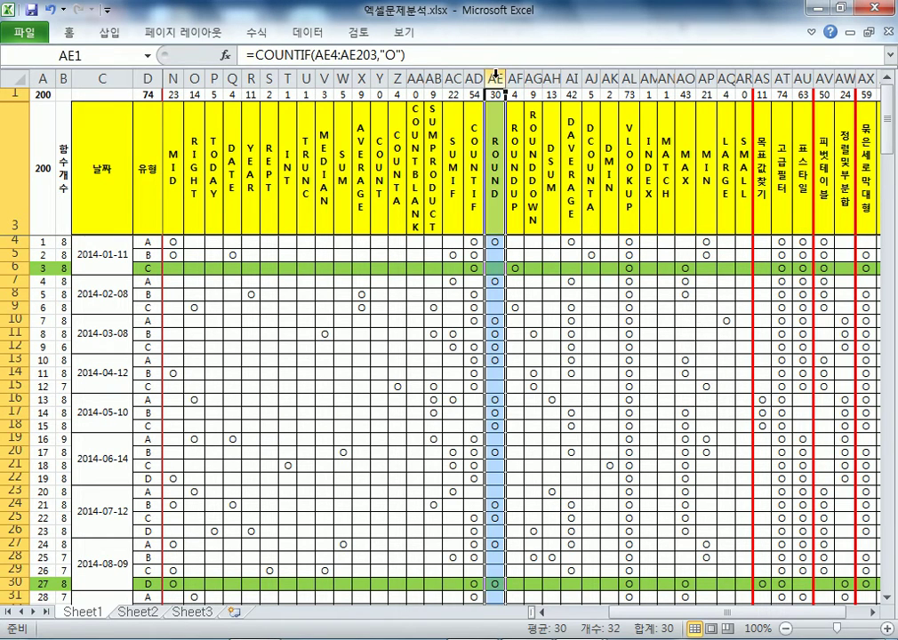
left_click(515, 78)
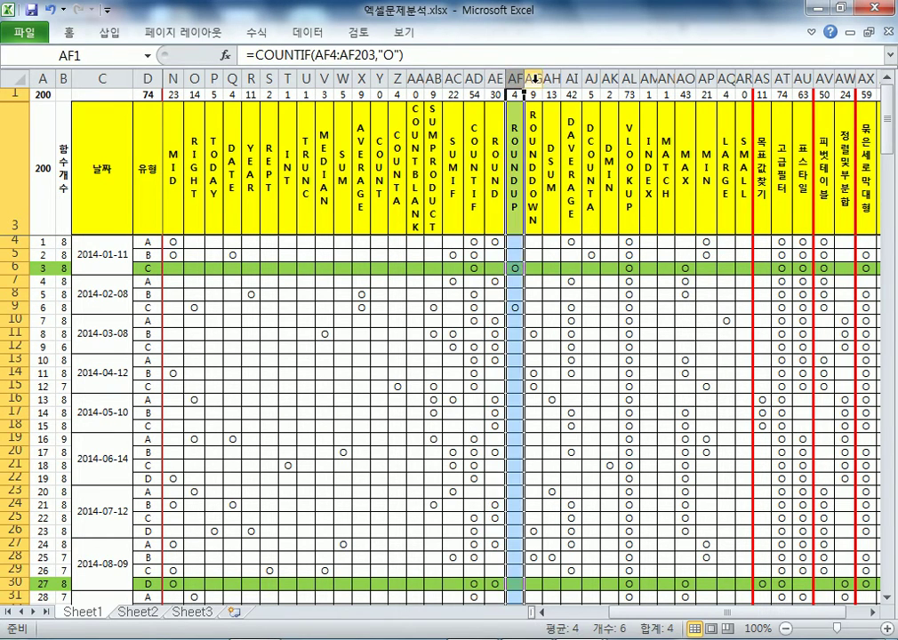
left_click(533, 79)
left_click(499, 118)
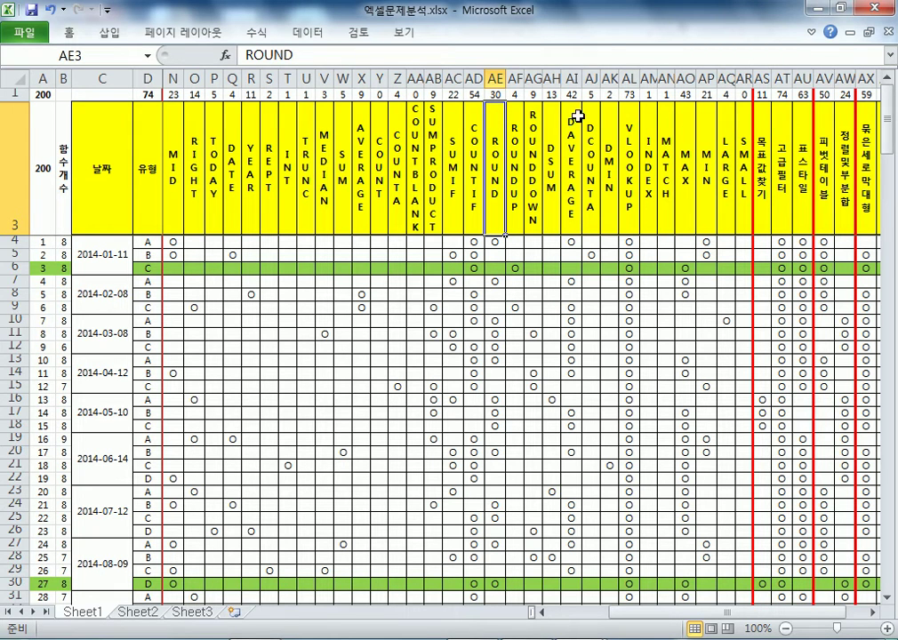
Examine the SUMPRODUCT column AB and mark its 2014 entries from AB9 to AB26.
left_click(432, 79)
left_click(380, 255)
scroll(414, 420, "down", 17)
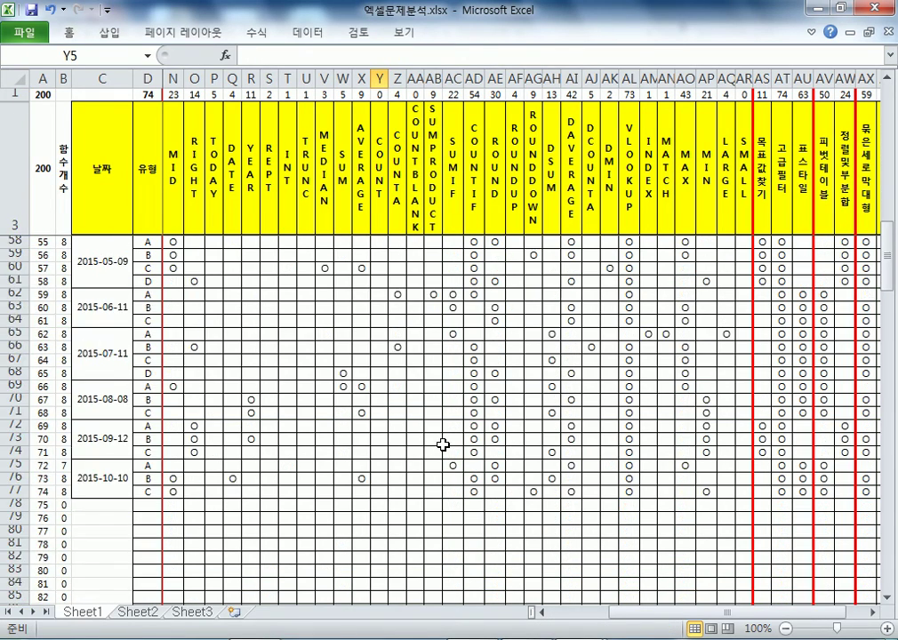
scroll(444, 443, "up", 17)
left_click(432, 241)
left_click_drag(431, 309, 441, 528)
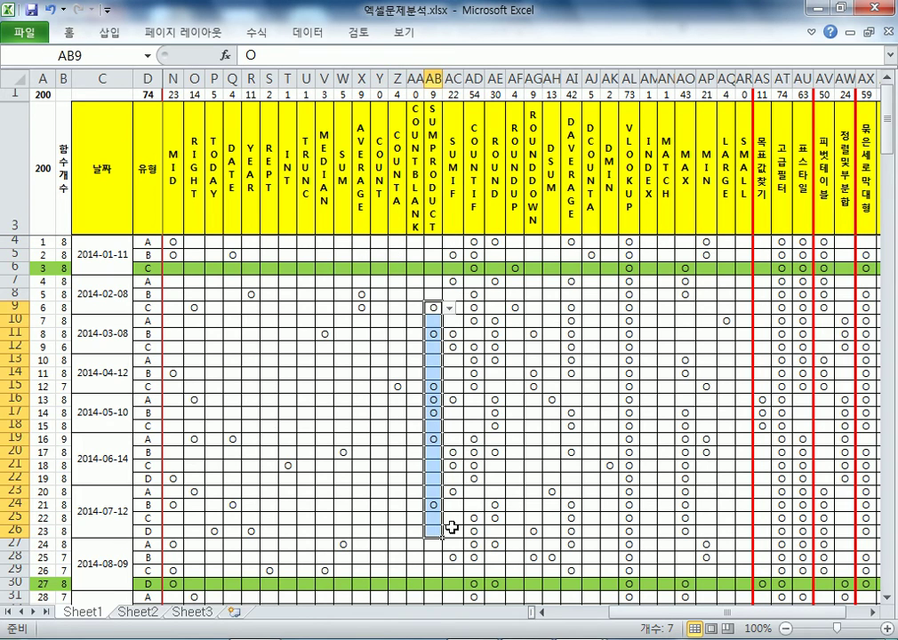
Look through the 2015 exam rows for SUMPRODUCT use, checking cell AB62 and the rows down to 2015-10-10.
scroll(462, 485, "down", 11)
scroll(450, 433, "down", 7)
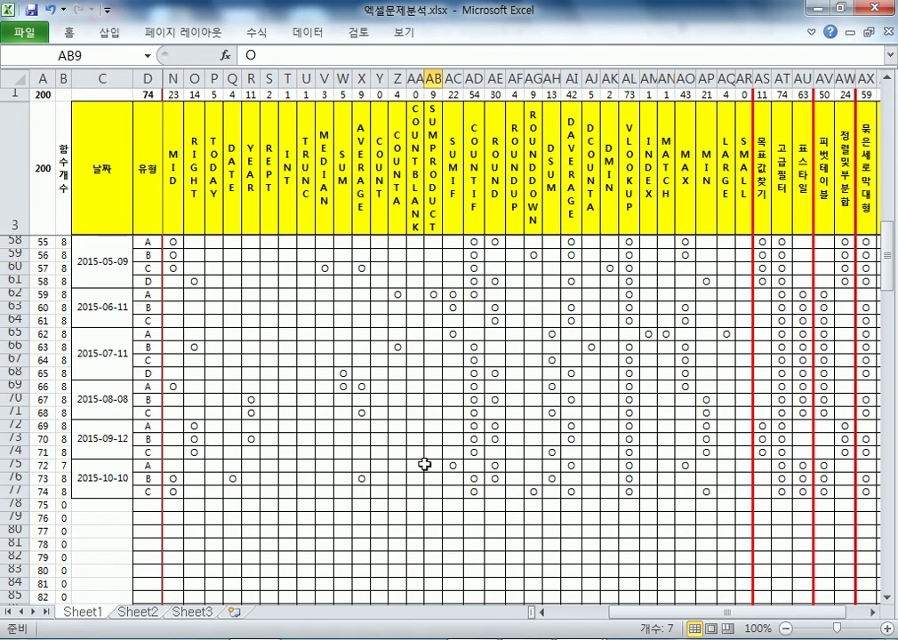
scroll(436, 465, "up", 5)
scroll(487, 476, "down", 6)
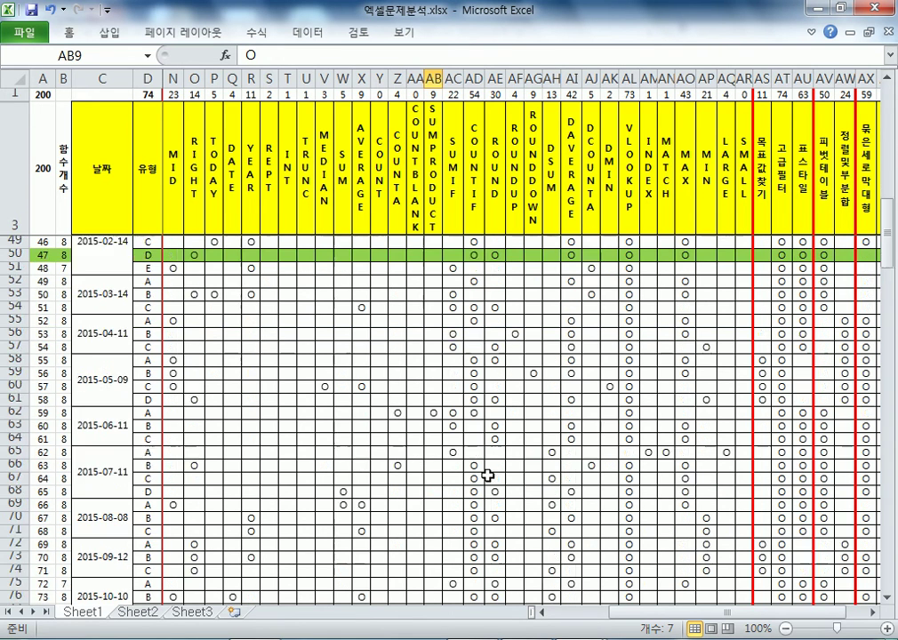
scroll(437, 393, "up", 4)
left_click(429, 412)
scroll(432, 418, "up", 3)
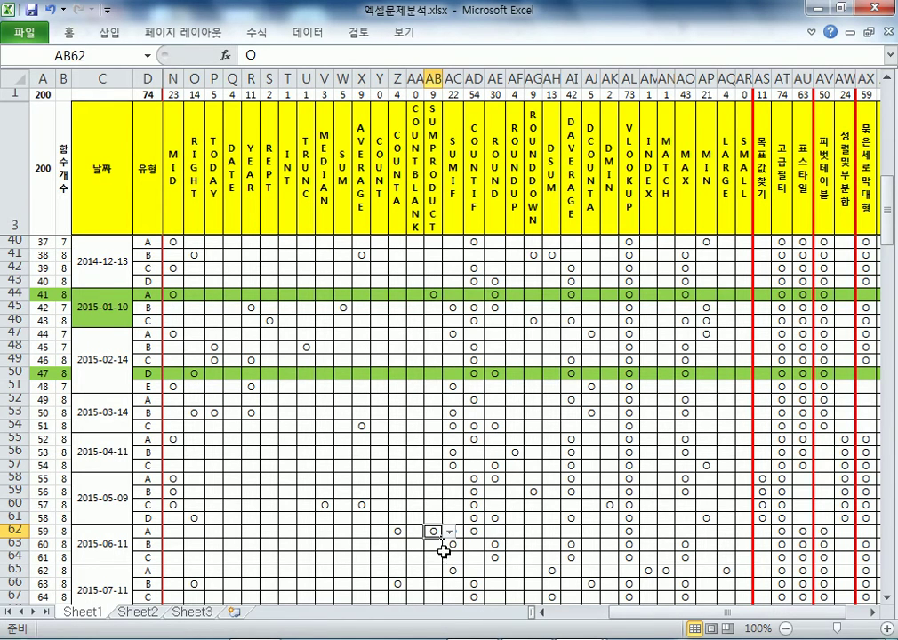
scroll(436, 570, "down", 8)
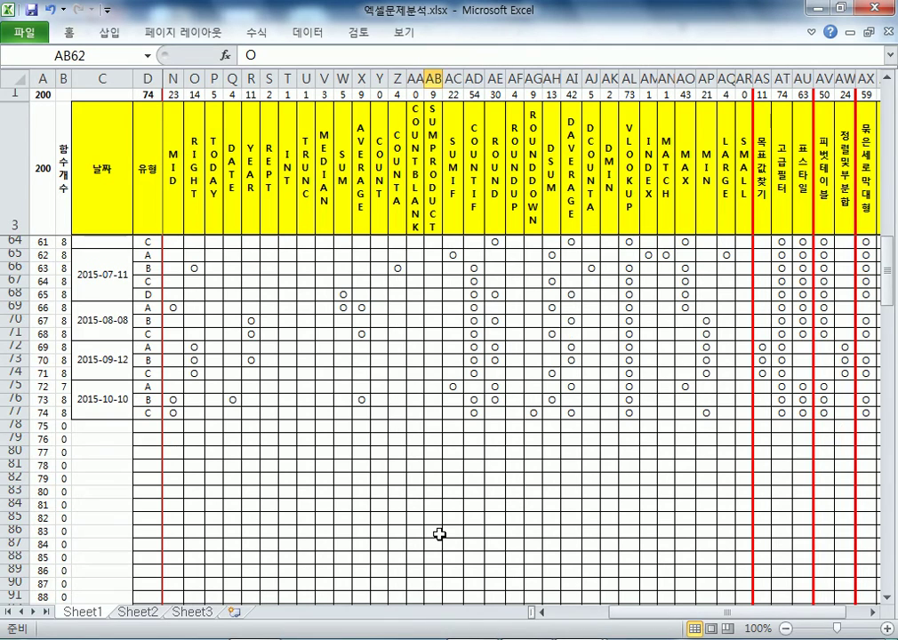
scroll(439, 534, "up", 9)
left_click(492, 294)
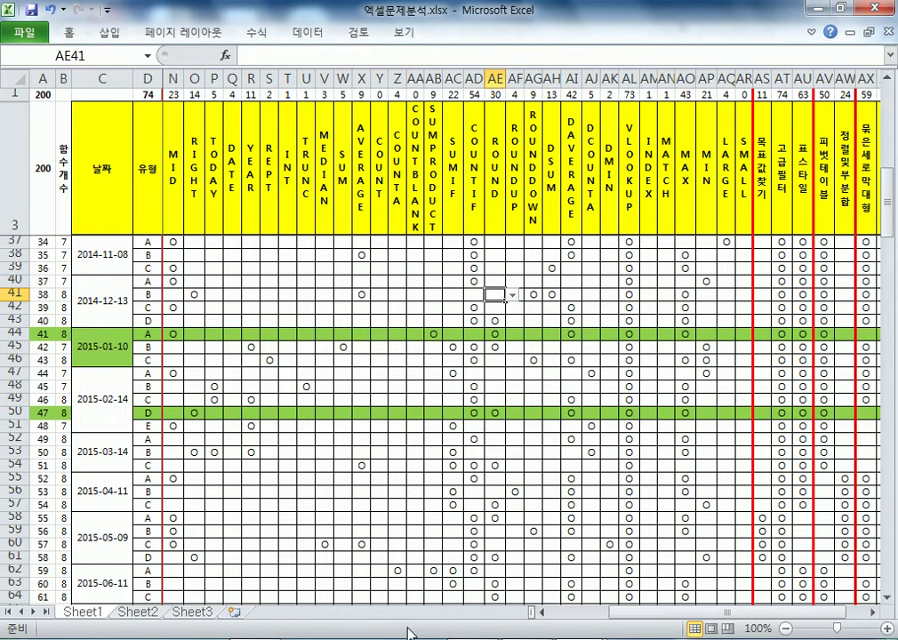
Inspect the 목표값찾기 column AS and 고급필터 column AT, and go over the neighbouring headers from 정렬및부분합 back to LARGE.
left_click_drag(721, 612, 812, 614)
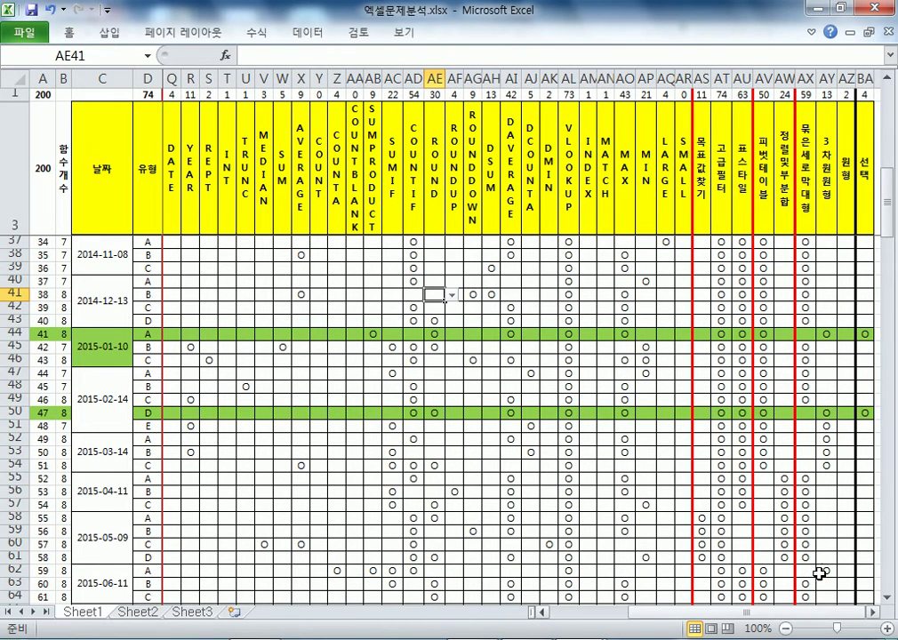
left_click(701, 78)
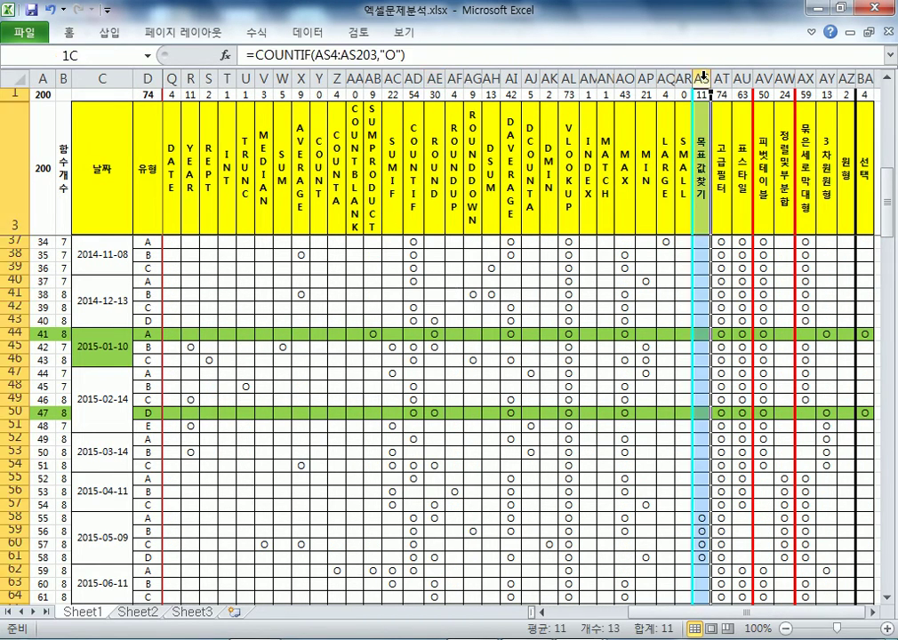
left_click(721, 78)
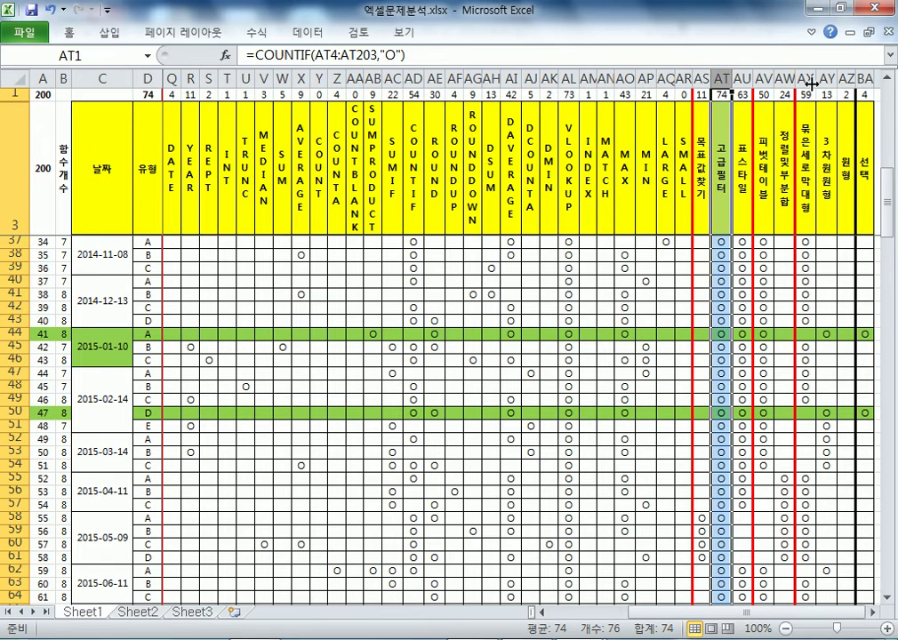
left_click(873, 614)
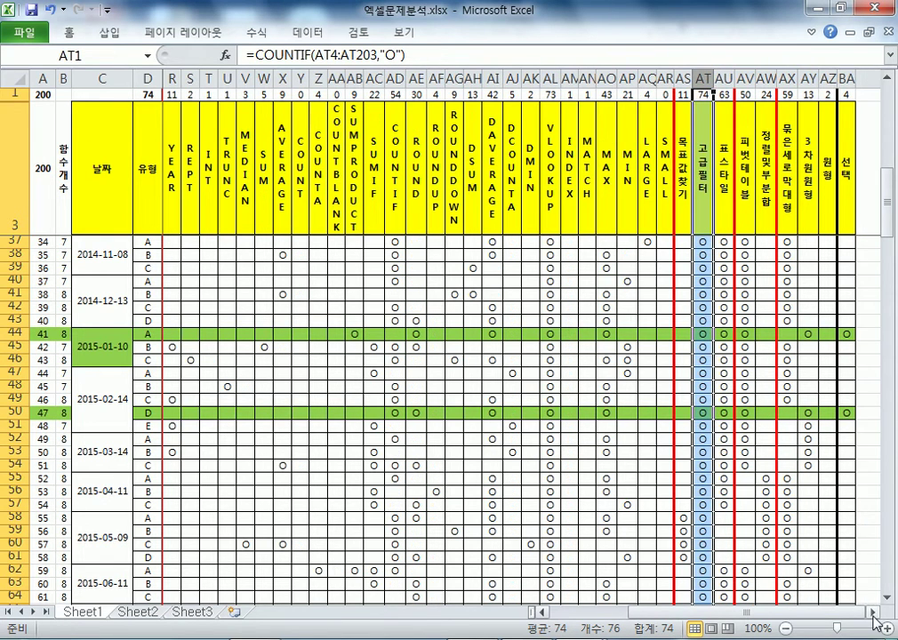
left_click(764, 173)
left_click(719, 175)
left_click(683, 173)
left_click(641, 213)
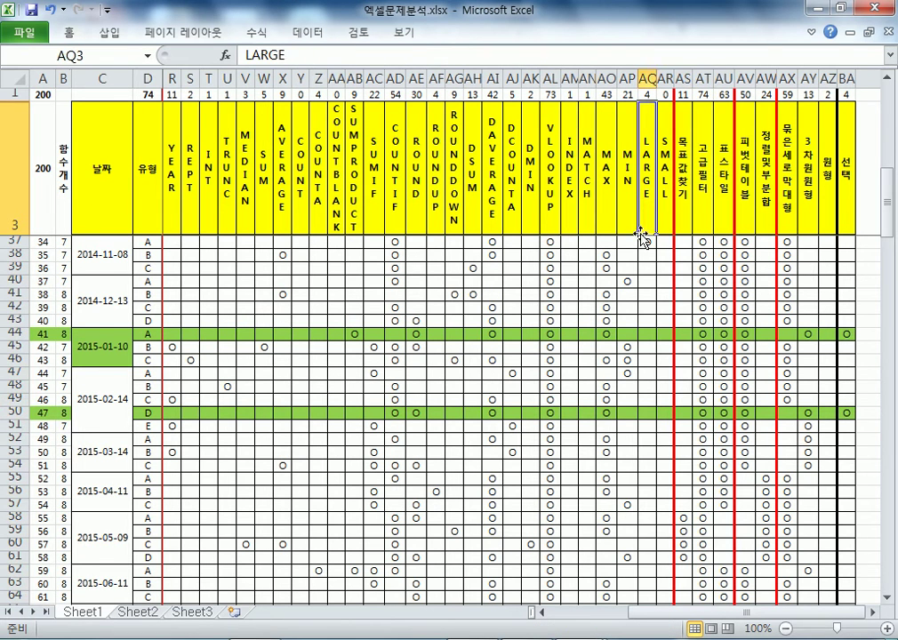
left_click(624, 255)
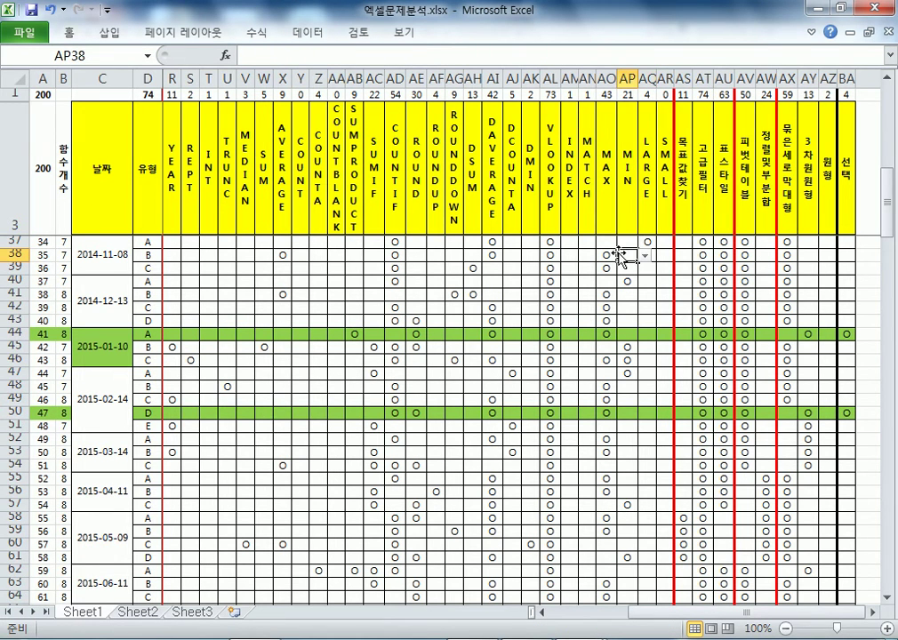
Return to the first data cell E4, close 엑셀문제분석.xlsx and switch to the Notepad notes.
key("ctrl+Home")
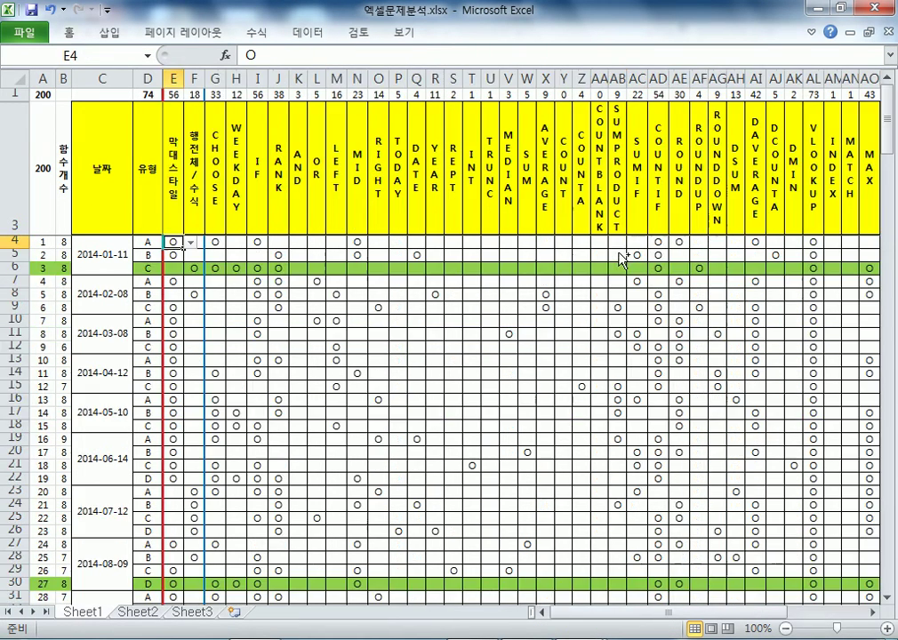
left_click(886, 32)
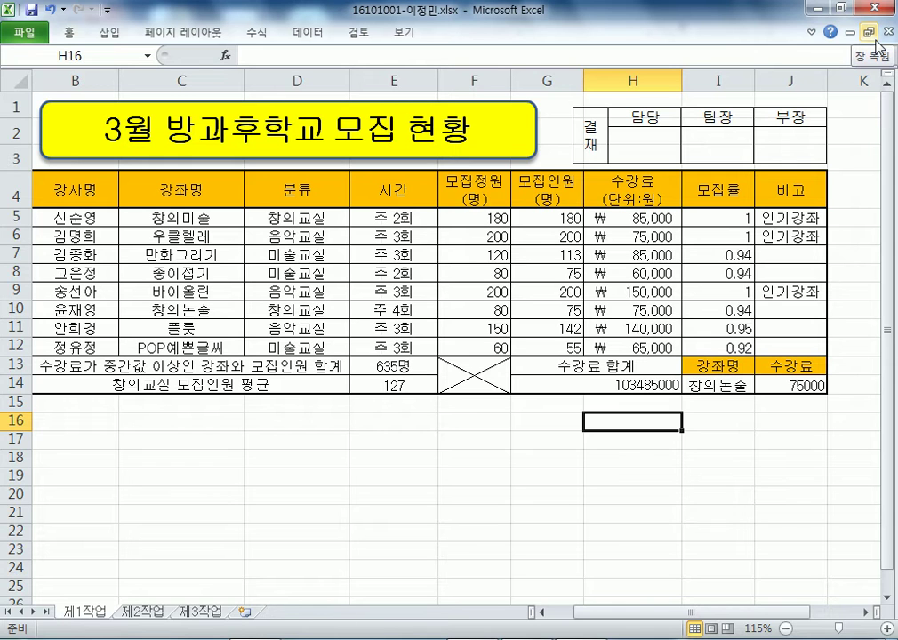
key("alt+Tab")
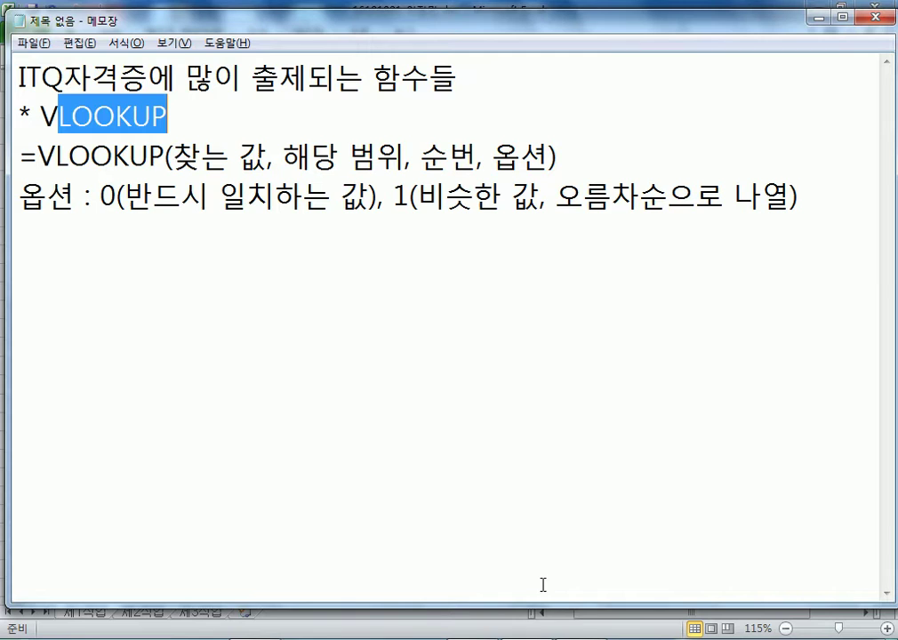
Add the line "수학 : 5+3=" below the VLOOKUP notes, leaving an empty line between them.
left_click(320, 249)
key("Return")
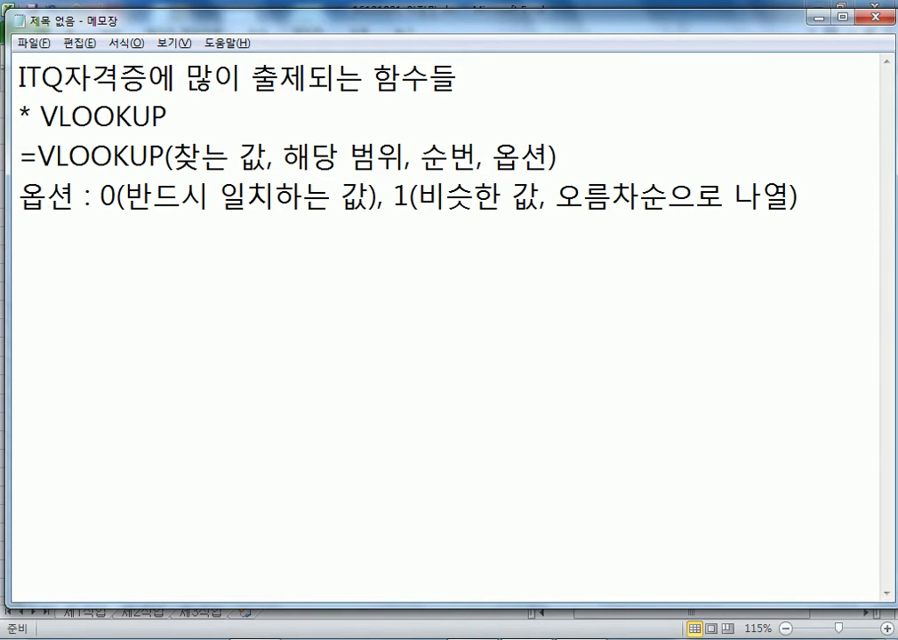
type("5+3=")
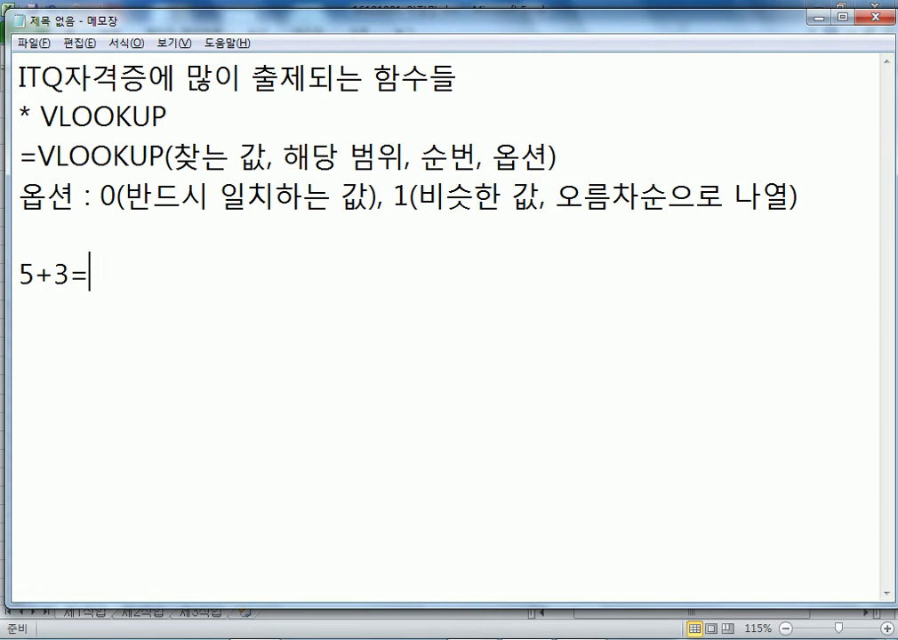
type("TNGKR")
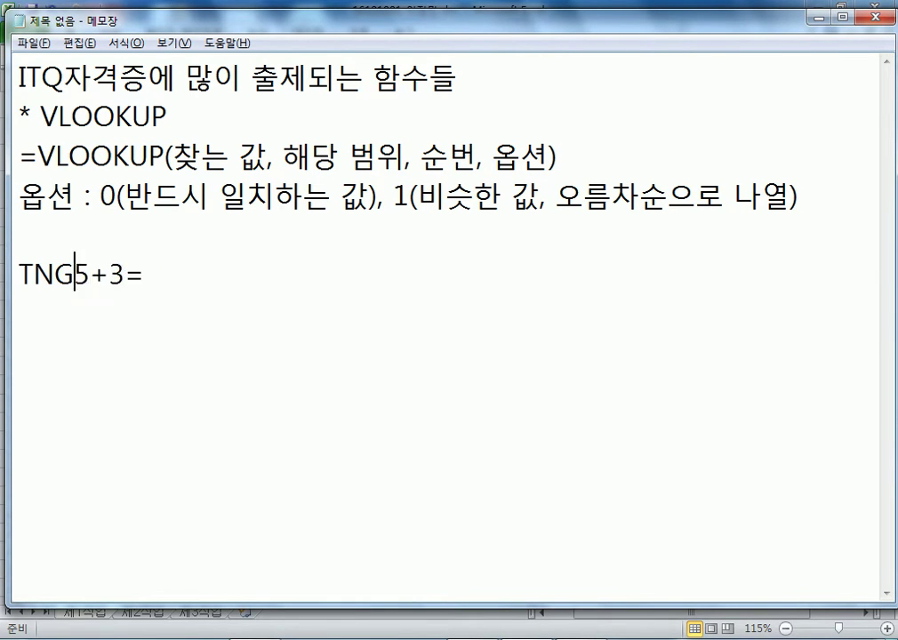
key("BackSpace")
key("BackSpace")
key("BackSpace")
key("BackSpace")
key("BackSpace")
type("수학 :")
Add the line "엑셀 : =5+3" directly under the 수학 line.
left_click(169, 276)
key("Return")
type("엑셀 ")
type(": =65")
type("\\")
key("BackSpace")
key("BackSpace")
key("BackSpace")
type("5+3")
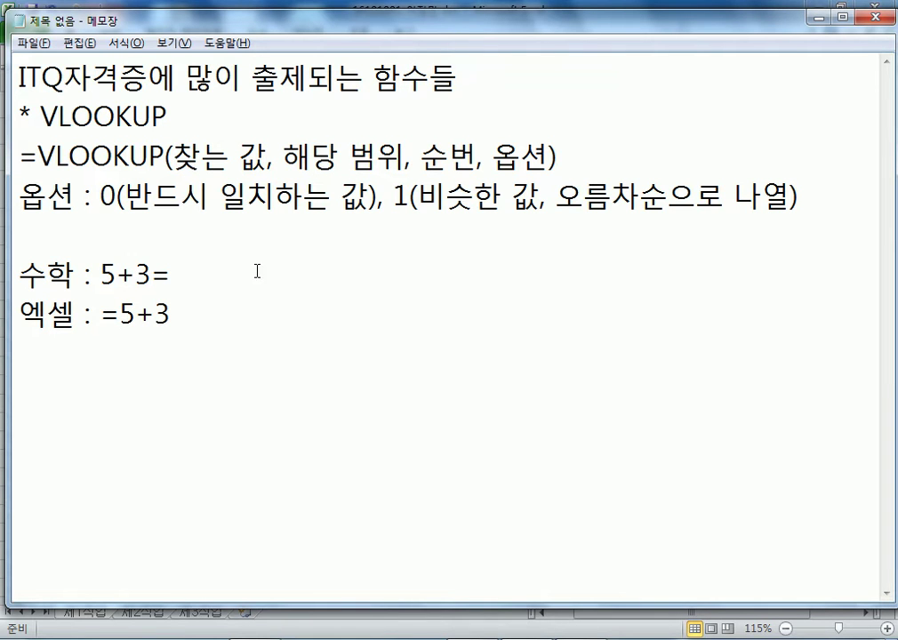
Compare the position of the equals sign in the 엑셀 and 수학 lines by highlighting each one.
left_click_drag(100, 314, 122, 315)
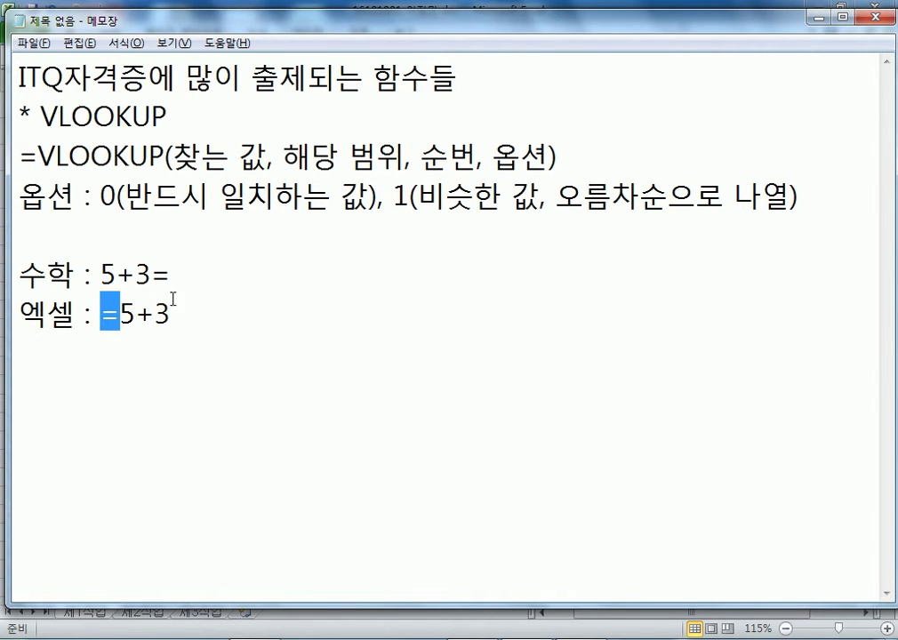
left_click_drag(152, 276, 169, 279)
left_click(164, 362)
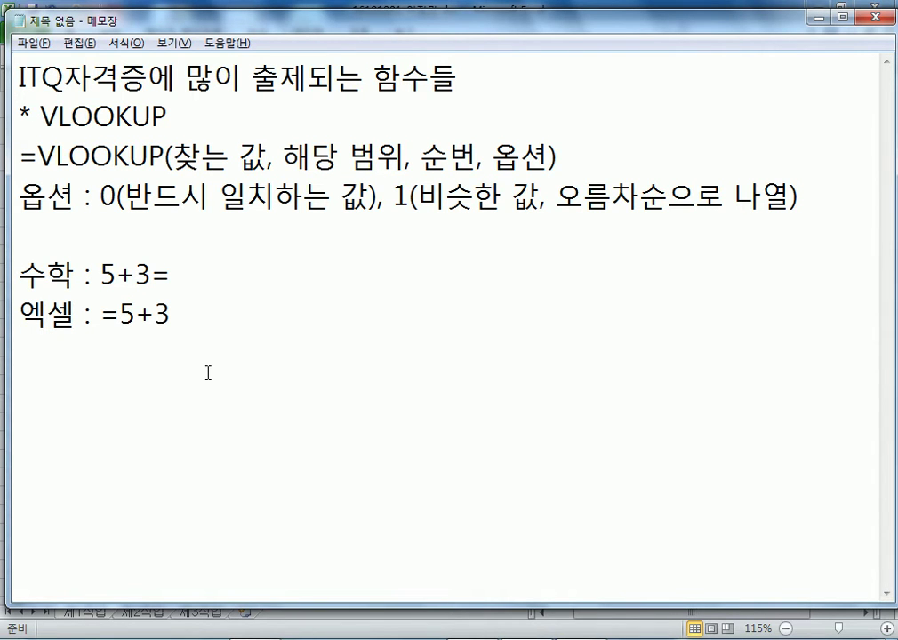
Write the operators "+-*/" under the 엑셀 line, highlight the multiplication sign, and delete the operators again.
type("+-*/")
left_click_drag(49, 352, 62, 352)
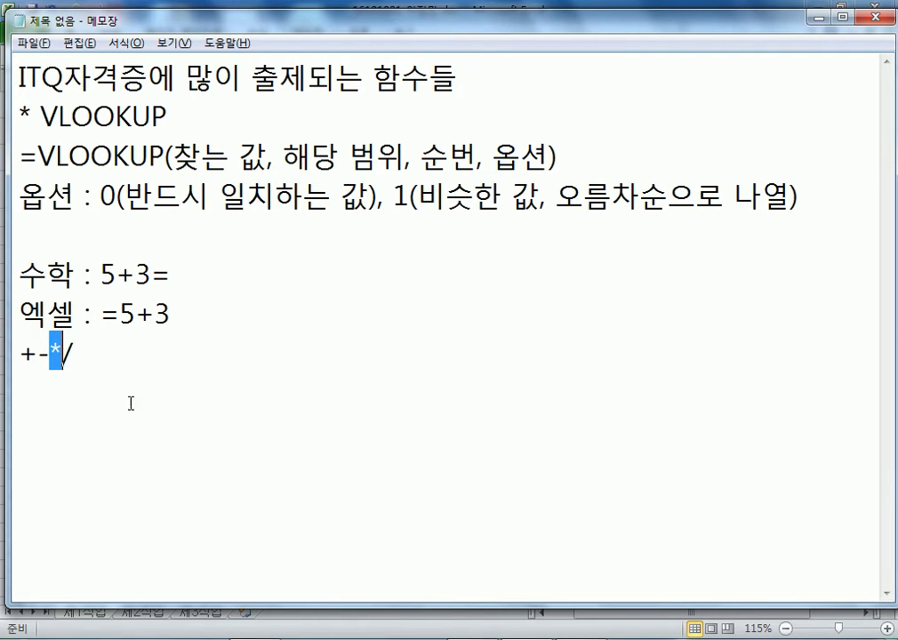
left_click(144, 366)
left_click_drag(149, 363, 15, 354)
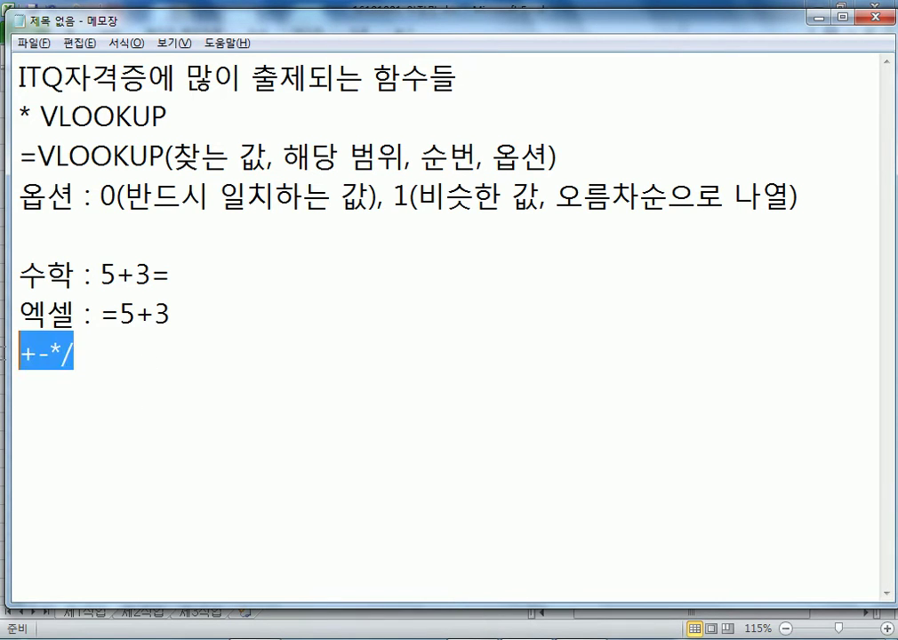
key("Delete")
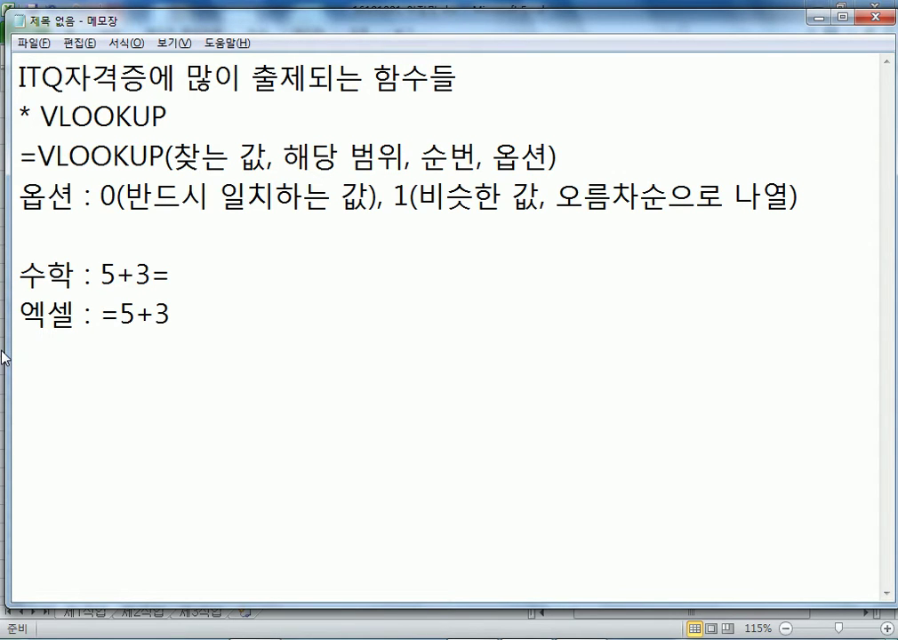
Switch back to the Excel course table and review the formulas in I5 (모집률) and J5 (비고).
key("alt+Tab")
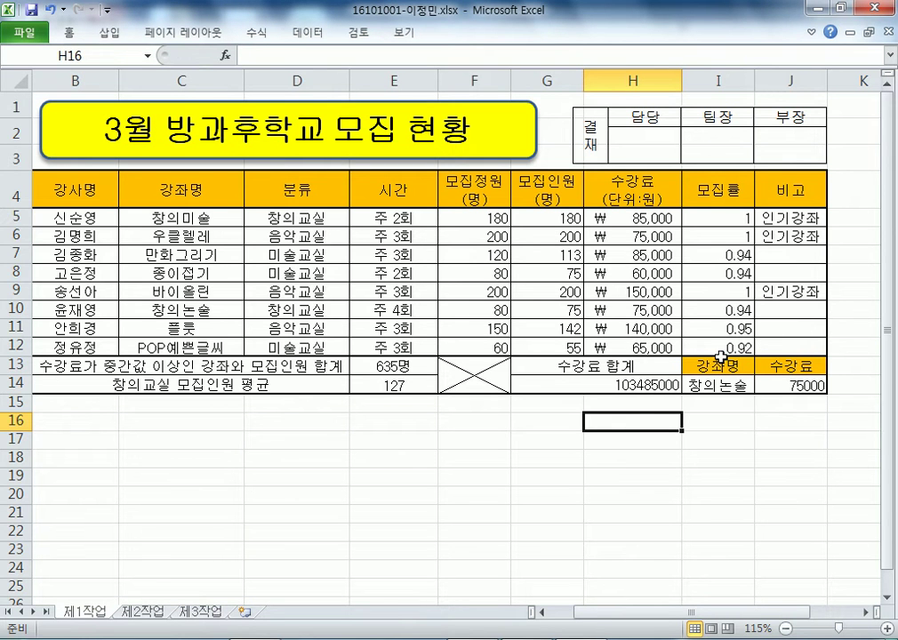
left_click(708, 213)
left_click_drag(708, 214, 741, 216)
key("Tab")
left_click(740, 217)
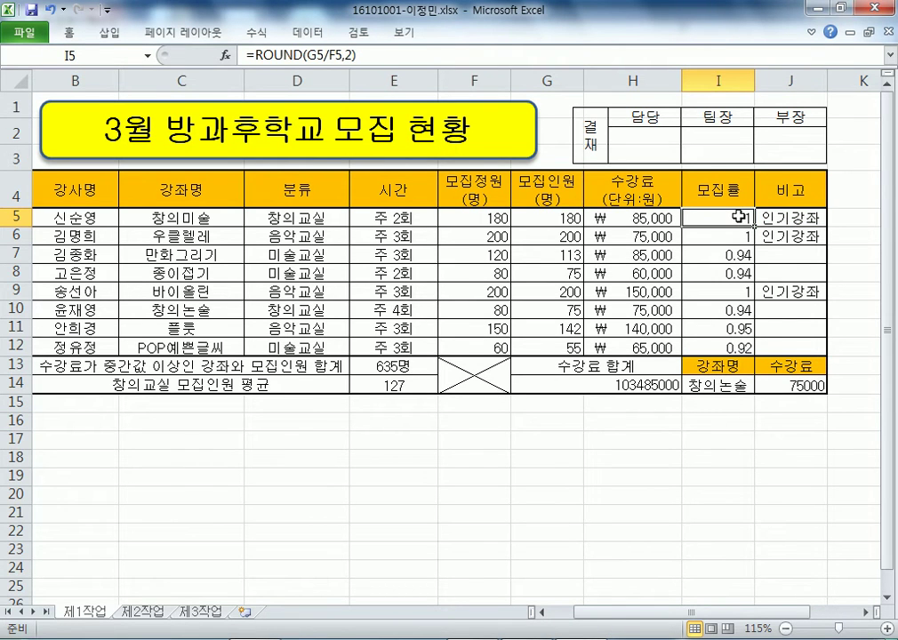
left_click(791, 219)
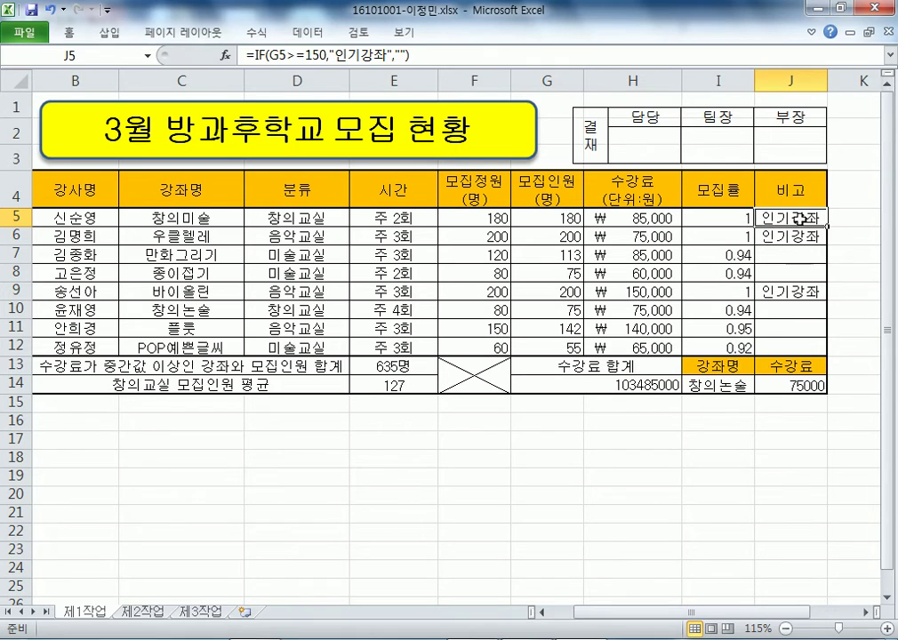
left_click(728, 220)
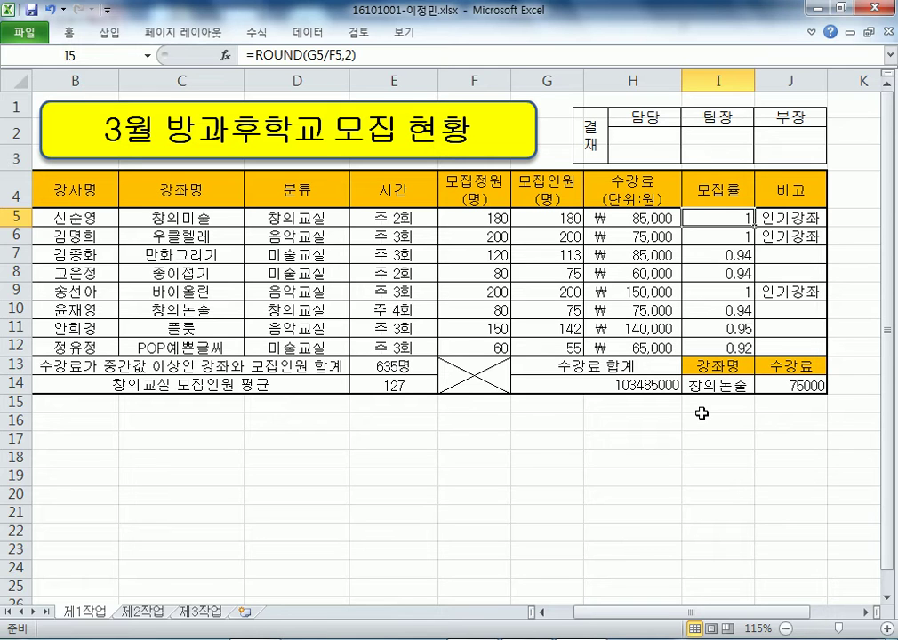
Review the VLOOKUP formula in J14 and highlight the calculated cells I5:J12, returning to I5.
left_click(809, 389)
key("F2")
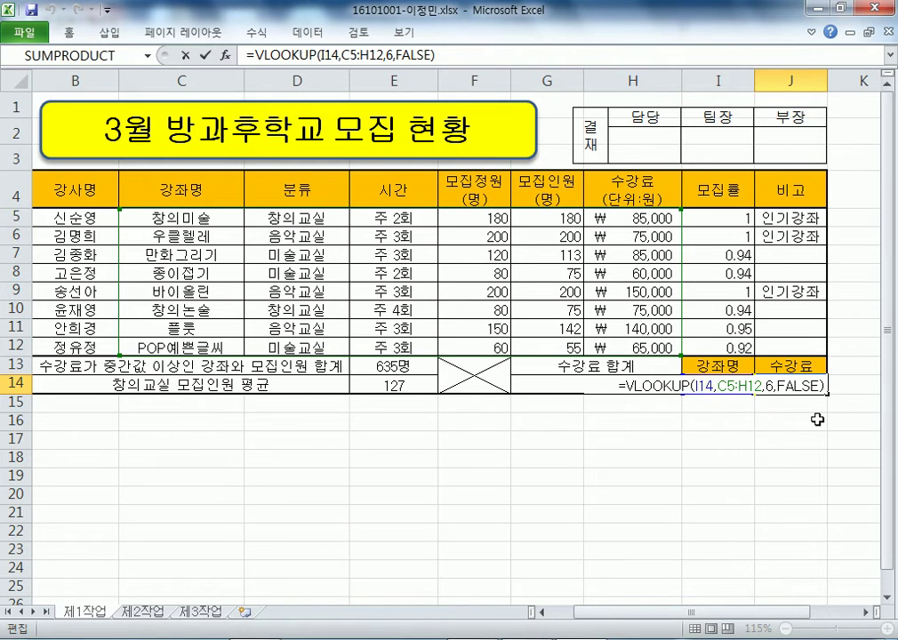
key("ctrl+Return")
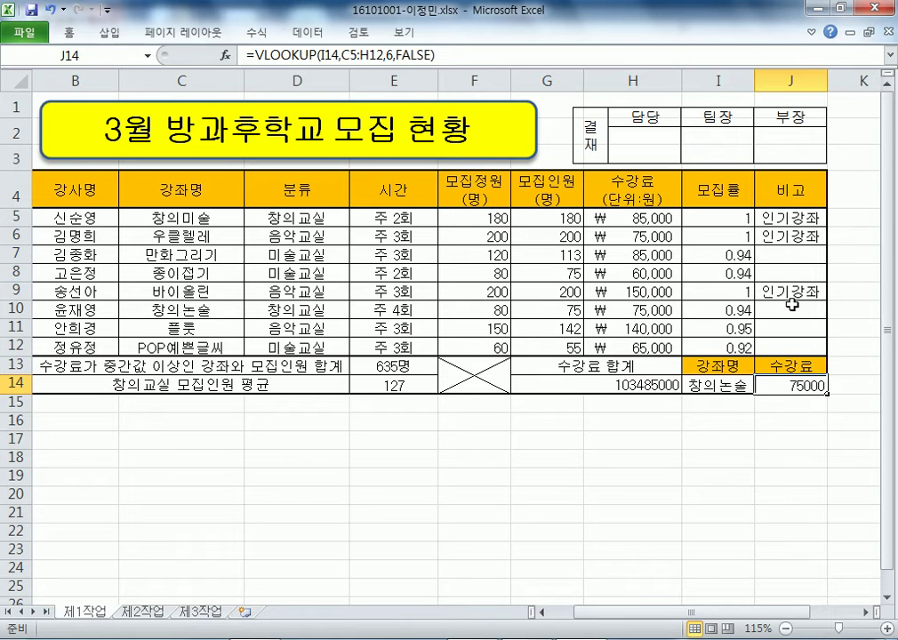
left_click_drag(741, 217, 742, 347)
left_click_drag(790, 217, 676, 345)
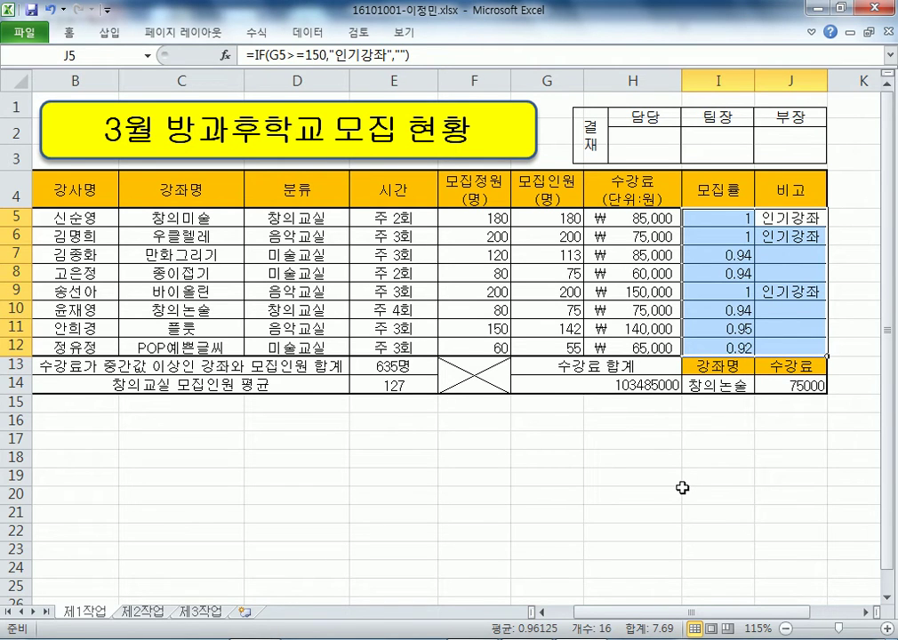
left_click(717, 217)
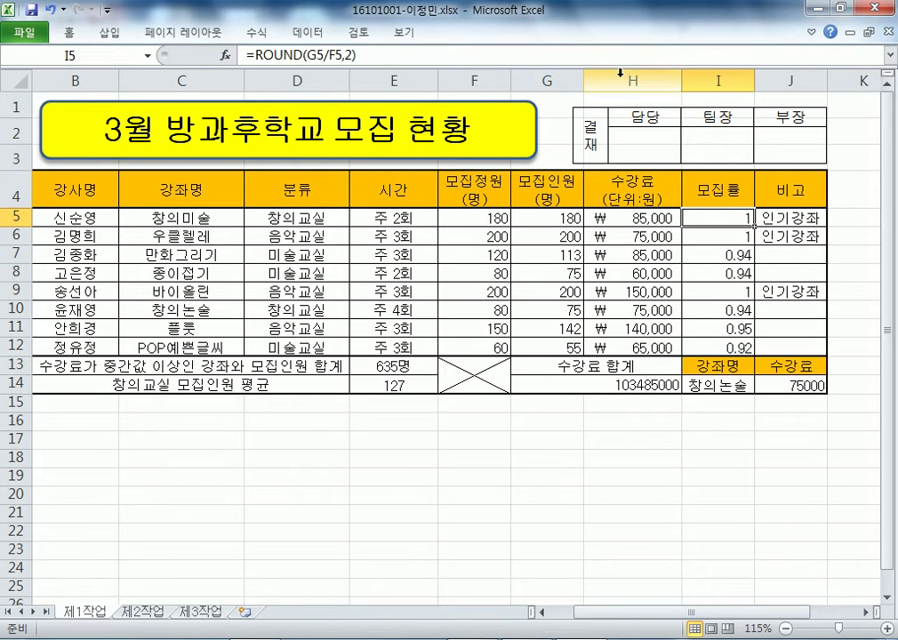
Switch to the Notepad notes and add the line "=함수명( )" below the 엑셀 line, followed by several blank lines.
left_click(488, 639)
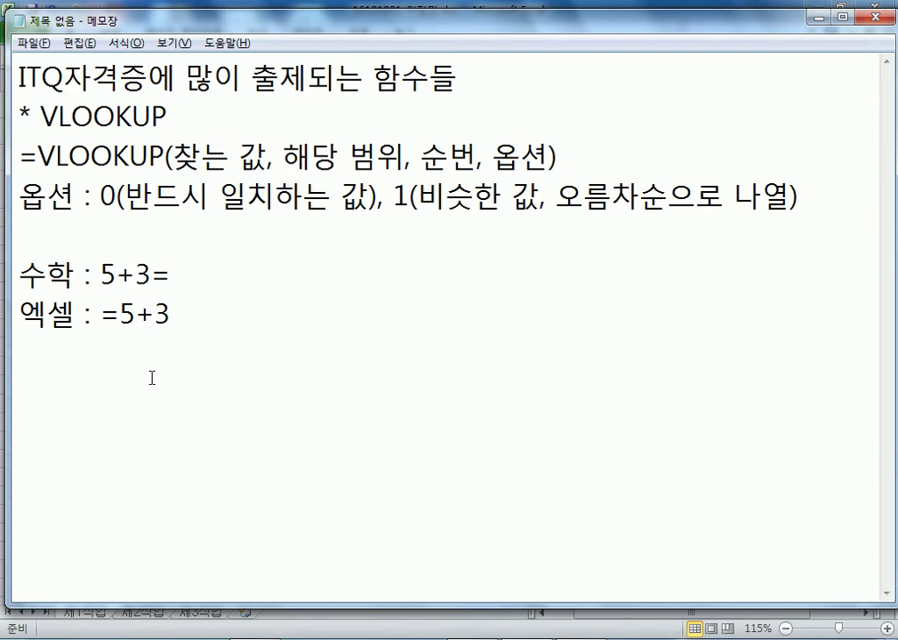
key("Return")
type("=함수명(")
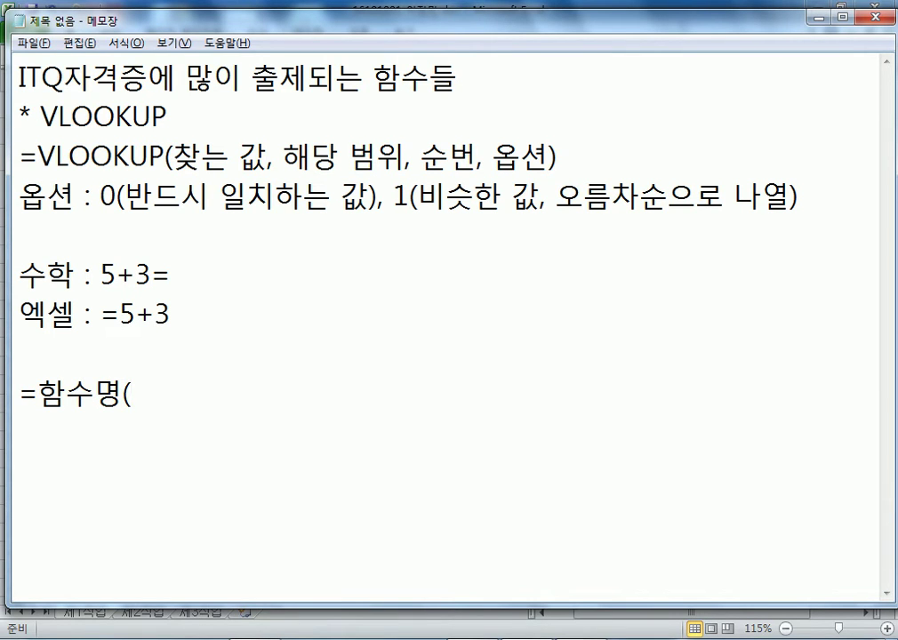
type("    )")
key("Return")
key("Return")
key("Return")
key("Return")
key("Return")
key("Return")
key("Return")
key("Return")
key("Return")
key("Return")
key("Return")
key("Return")
scroll(98, 287, "up", 1)
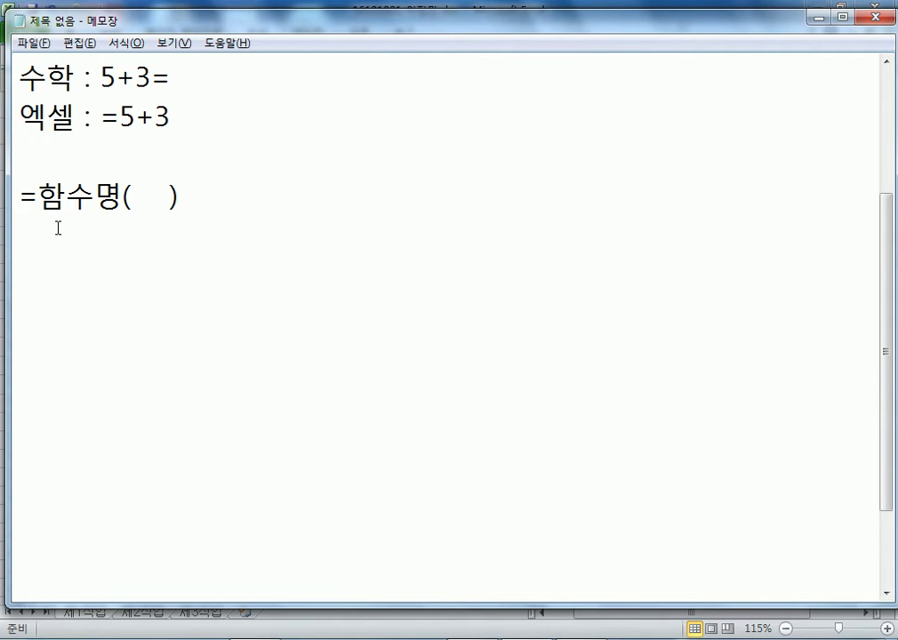
Add the line "=ROUND(값, 자리수)" directly under the =함수명( ) line.
type("=개")
key("BackSpace")
key("BackSpace")
key("Hangul")
type("ROUND(")
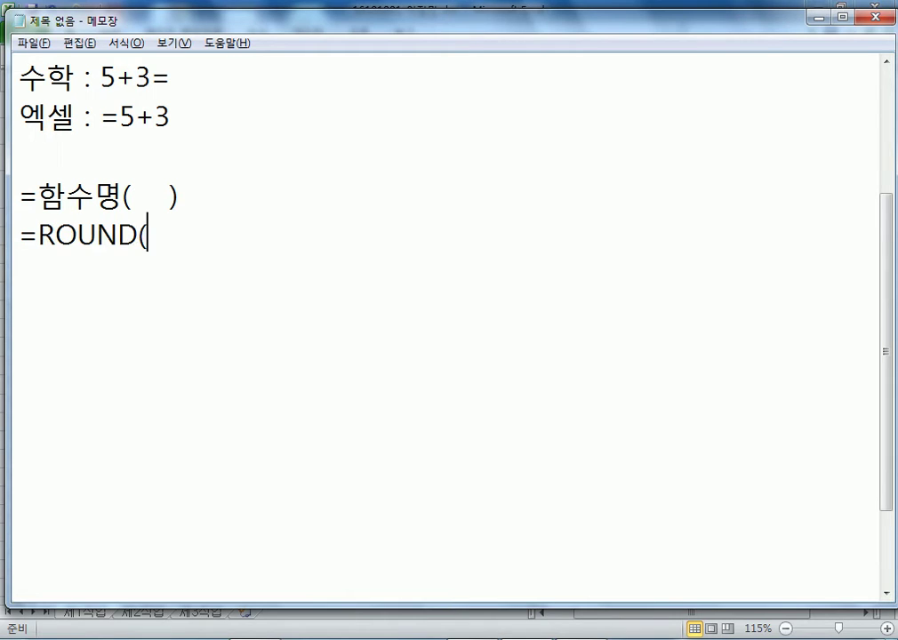
key("Hangul")
type("값, 자리수)")
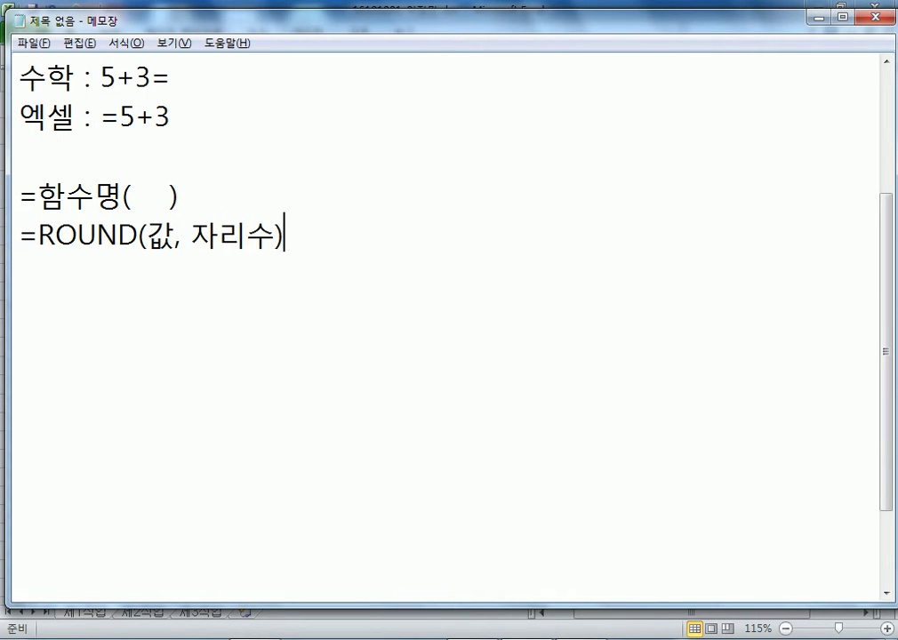
key("Return")
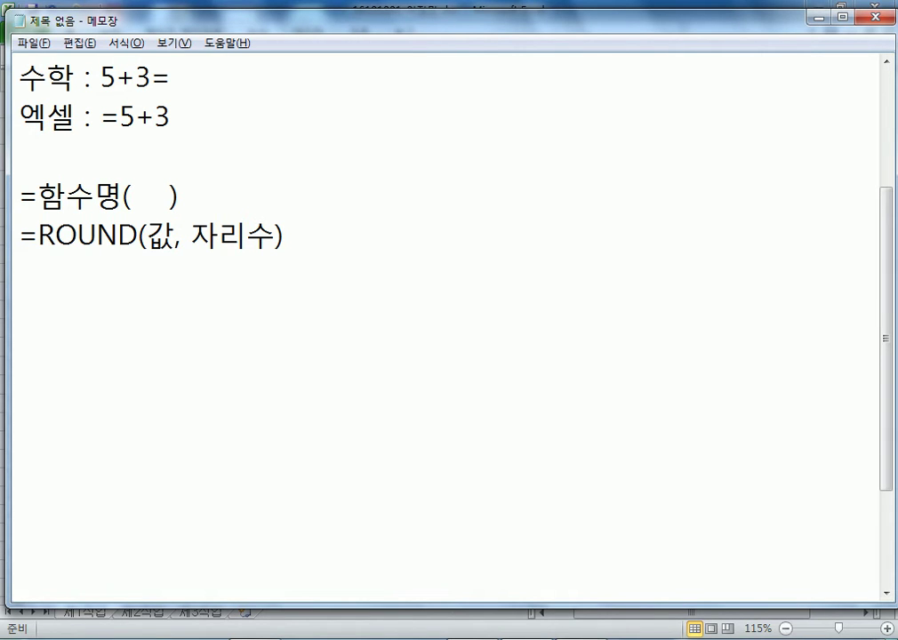
Highlight the arguments inside the ROUND parentheses and the empty space inside the 함수명 parentheses.
left_click_drag(146, 236, 276, 235)
left_click(345, 296)
key("Up")
double_click(150, 236)
double_click(270, 233)
left_click_drag(131, 193, 169, 194)
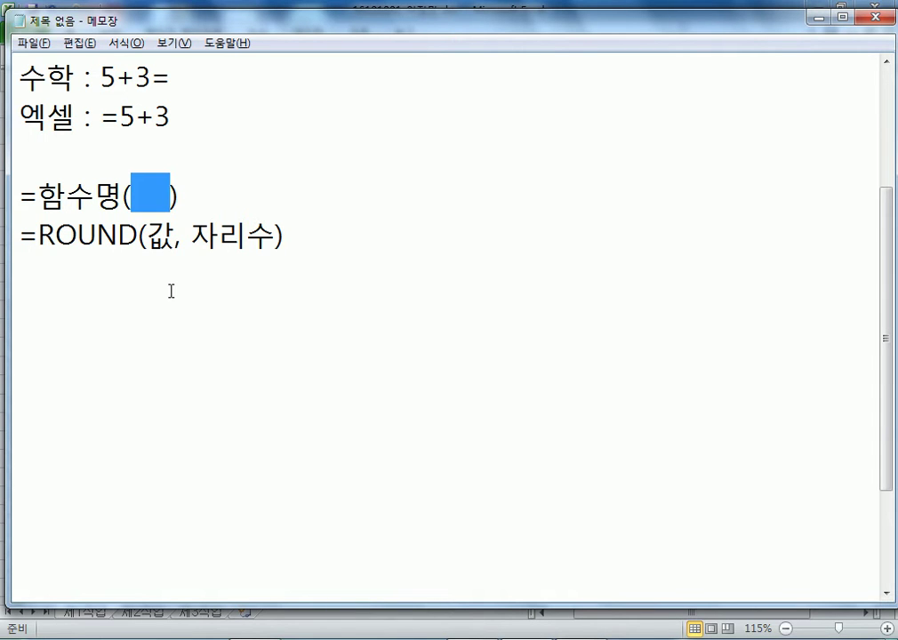
Add the line "=PI()" under the ROUND line as an example of a function without arguments.
key("Down")
key("Down")
type("=")
type("(")
key("BackSpace")
key("BackSpace")
key("BackSpace")
type("PI()")
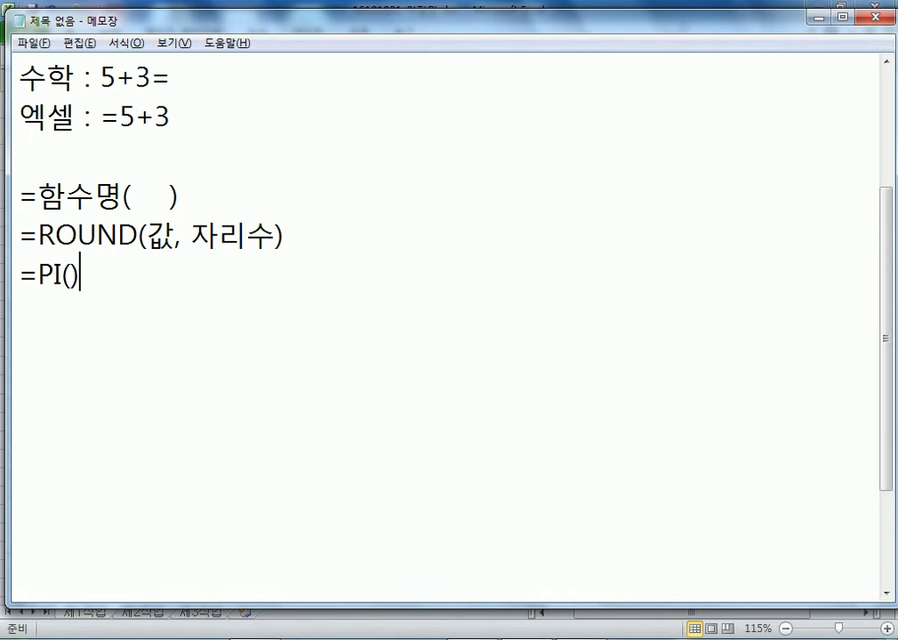
key("Return")
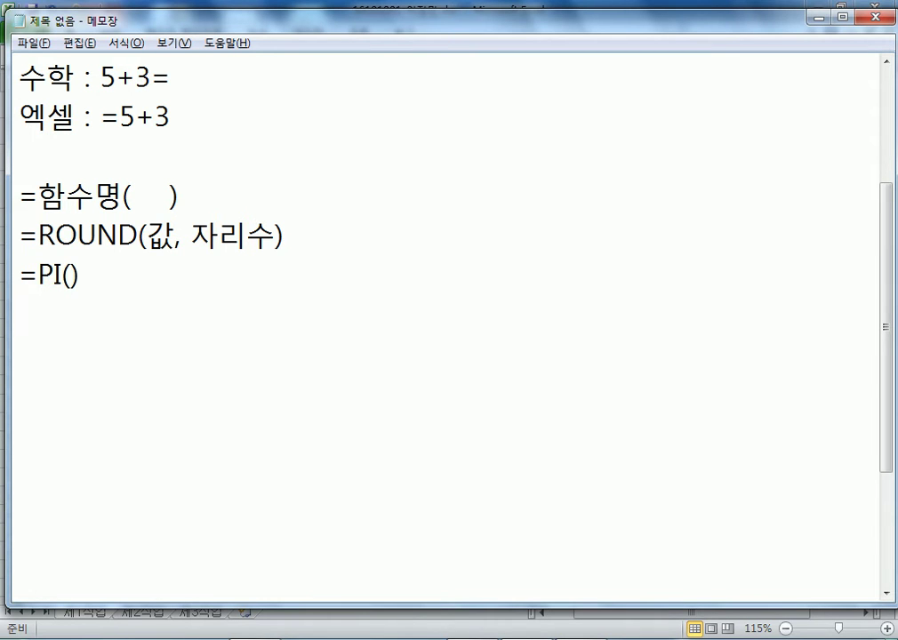
Highlight the =PI() line and add "=TODAY() : 오늘날짜를 표시" below it.
type("=")
key("Up")
key("Home")
key("shift+End")
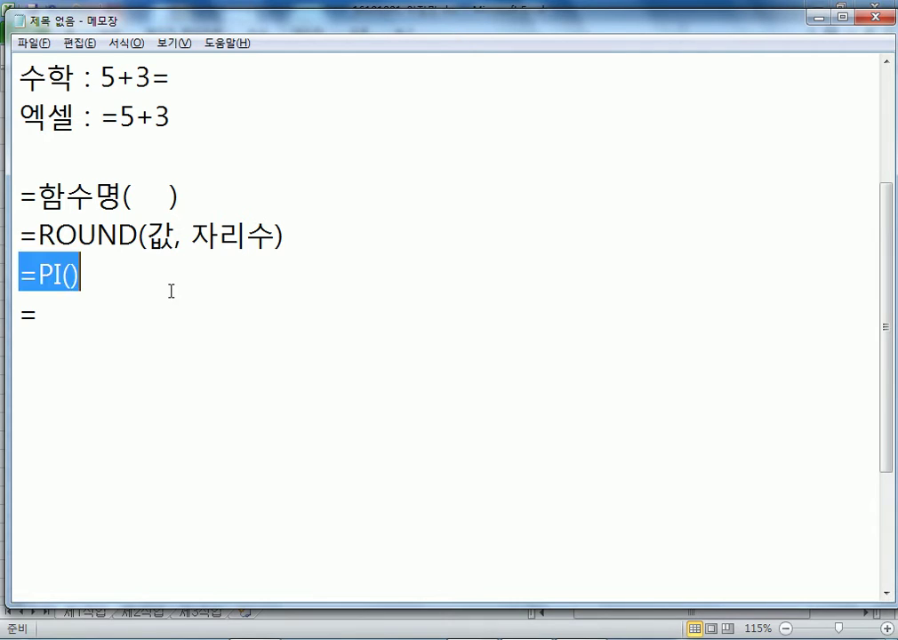
key("Down")
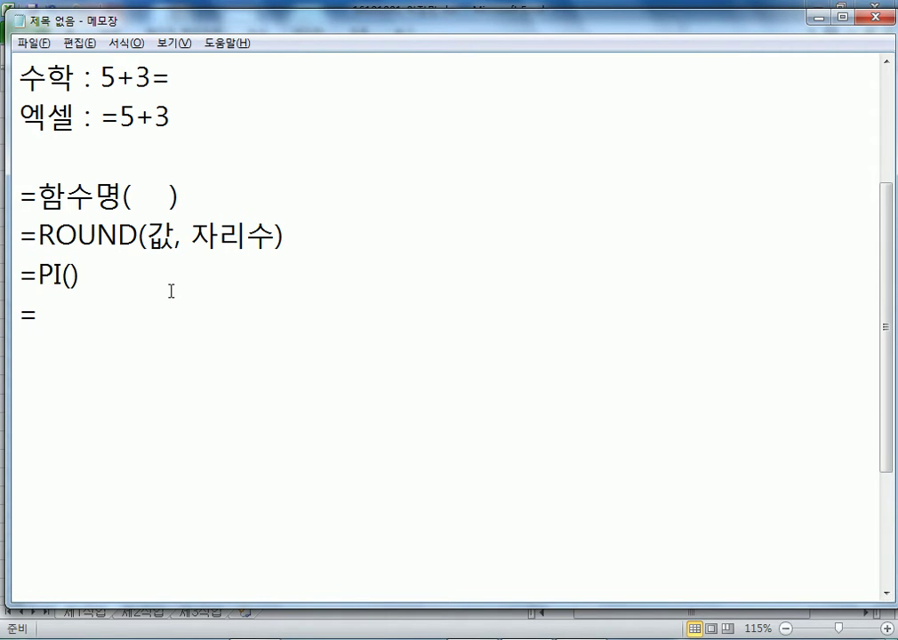
type("N")
key("BackSpace")
type("\\")
key("BackSpace")
type("TODAY()")
key("Return")
key("BackSpace")
type(": ")
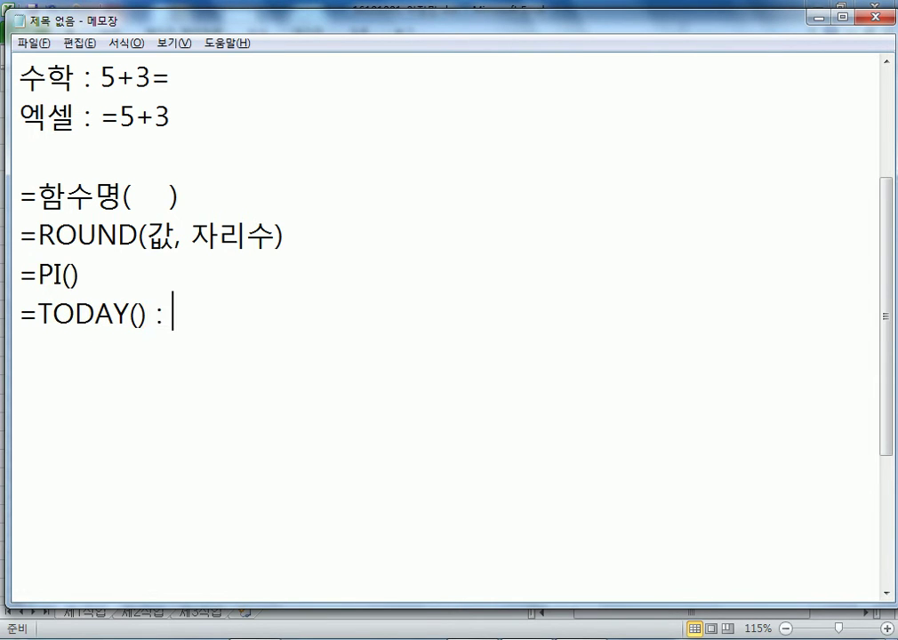
type("오늘날짜를 ㅍ")
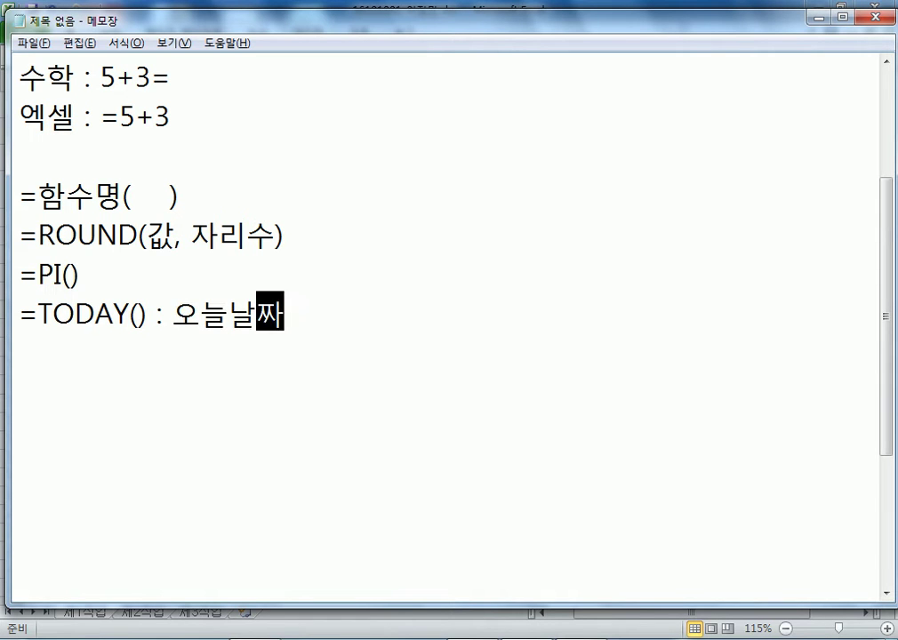
type("시")
key("Return")
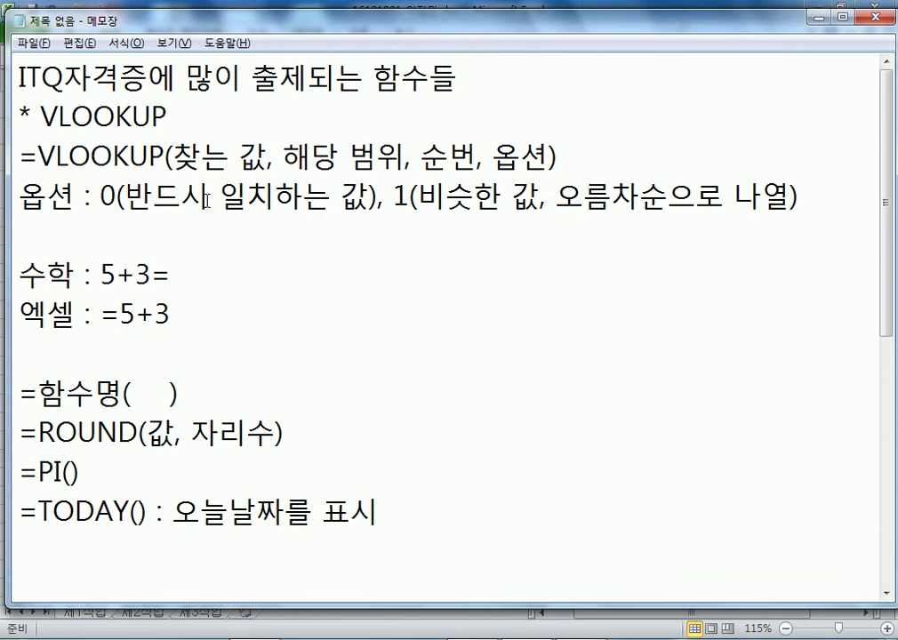
Review the VLOOKUP arguments by highlighting them, and compare them with the function lines at the end of the notes.
left_click_drag(165, 157, 335, 157)
left_click_drag(420, 158, 520, 157)
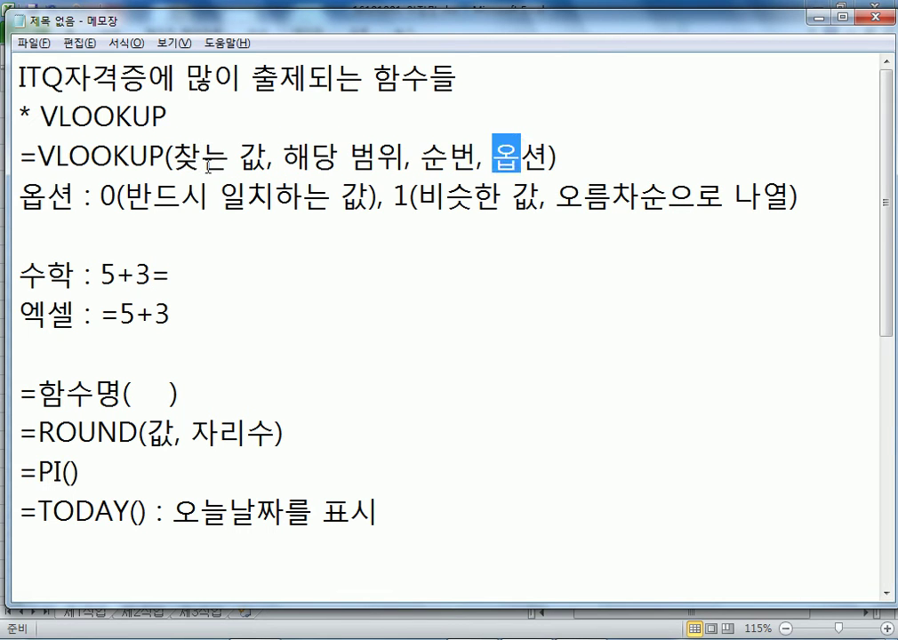
scroll(436, 277, "down", 1)
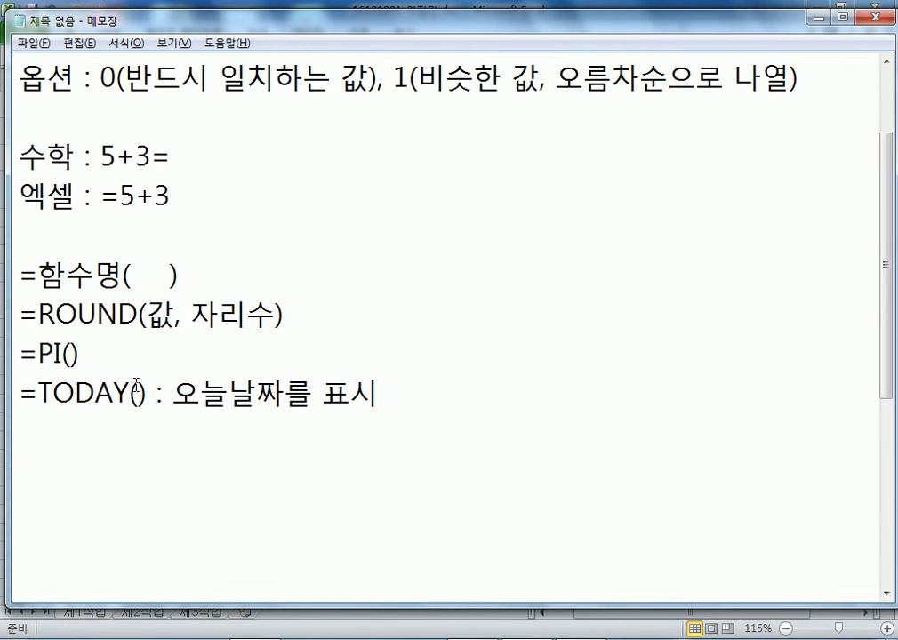
key("Down")
Switch to Excel, insert the logical function IF in empty cell E16 to show its arguments dialog, and cancel it.
key("alt+Tab")
left_click(401, 427)
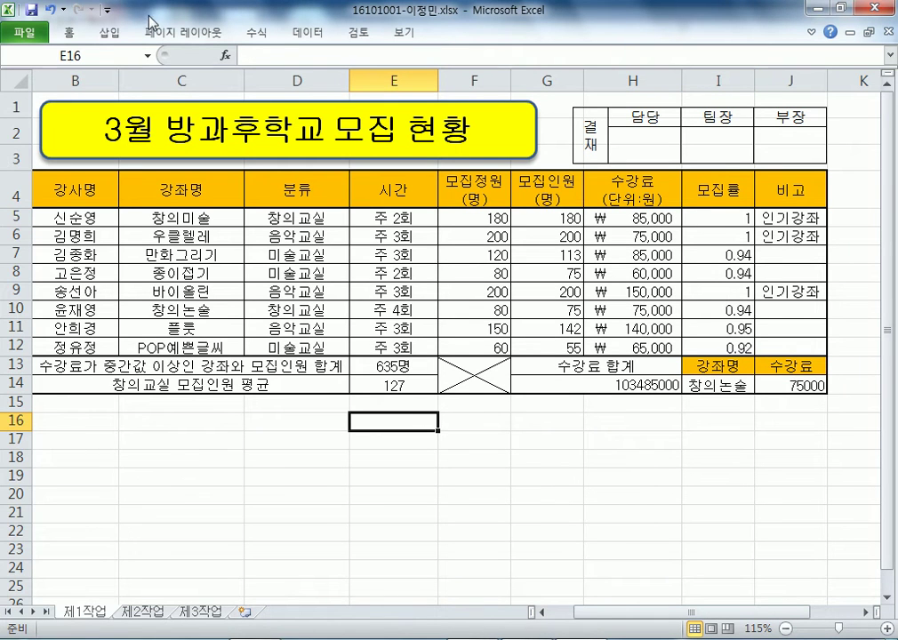
left_click(258, 35)
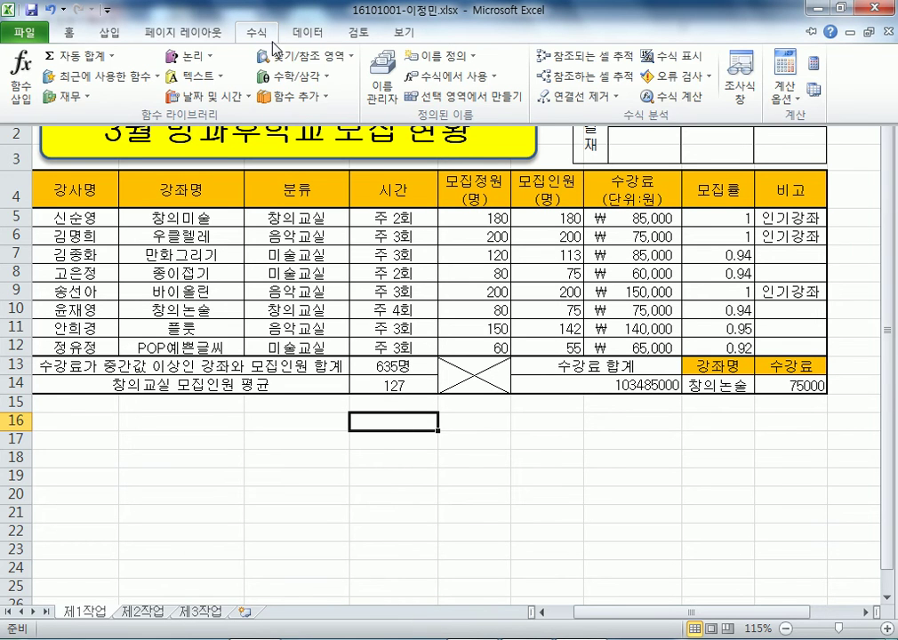
left_click(194, 56)
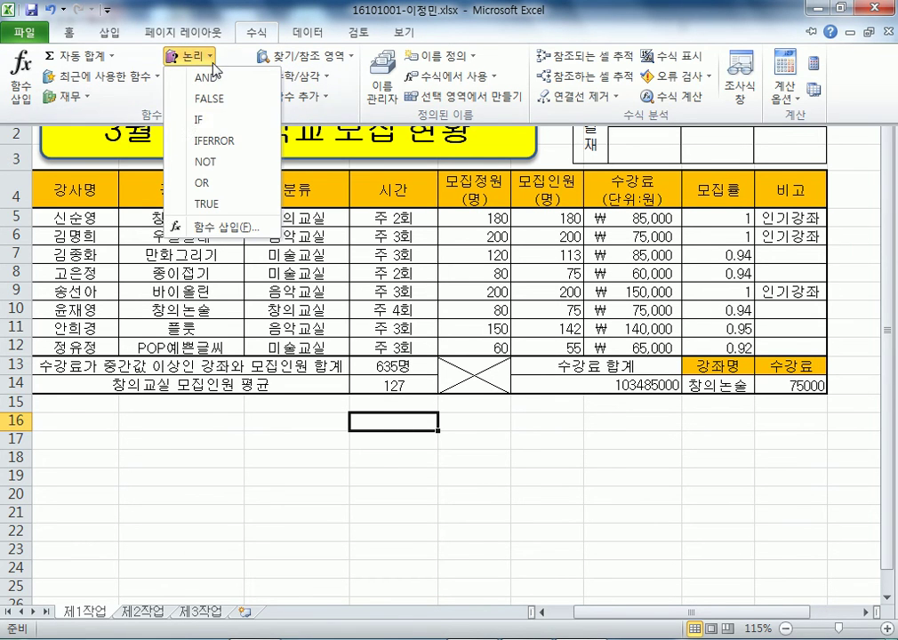
left_click(222, 129)
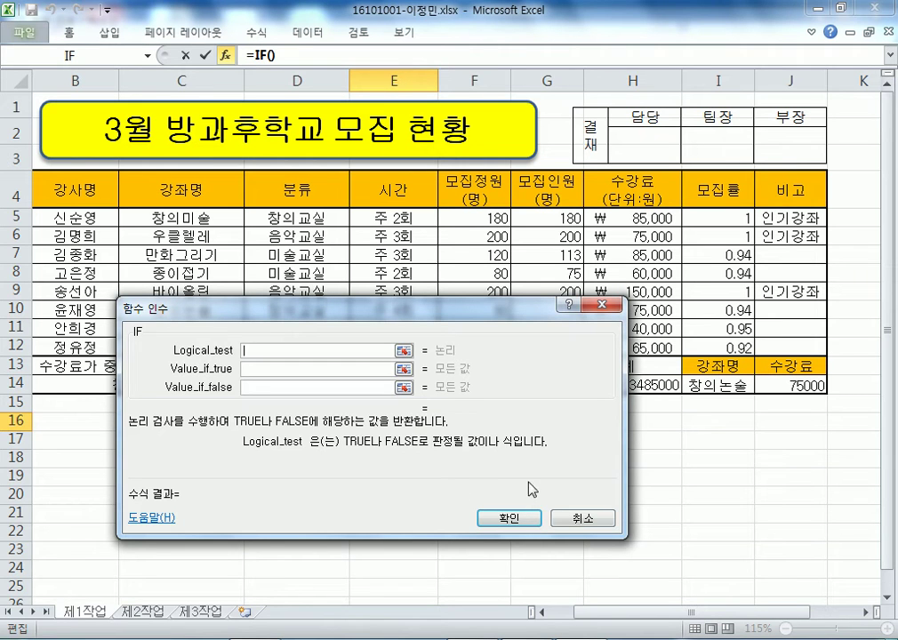
left_click(580, 518)
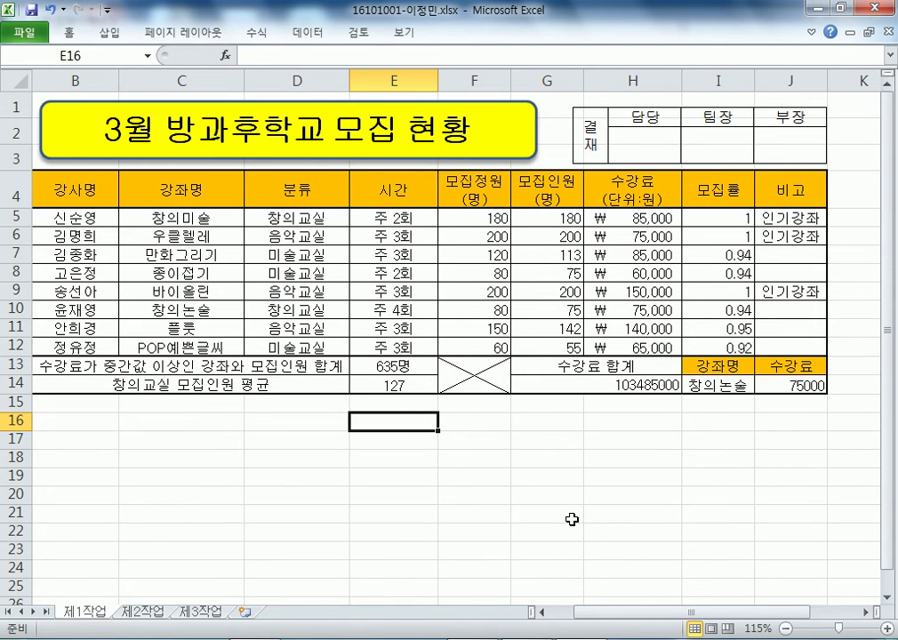
Start the formula "=IF(" directly in E16, open its function arguments dialog, and cancel it.
type("=O")
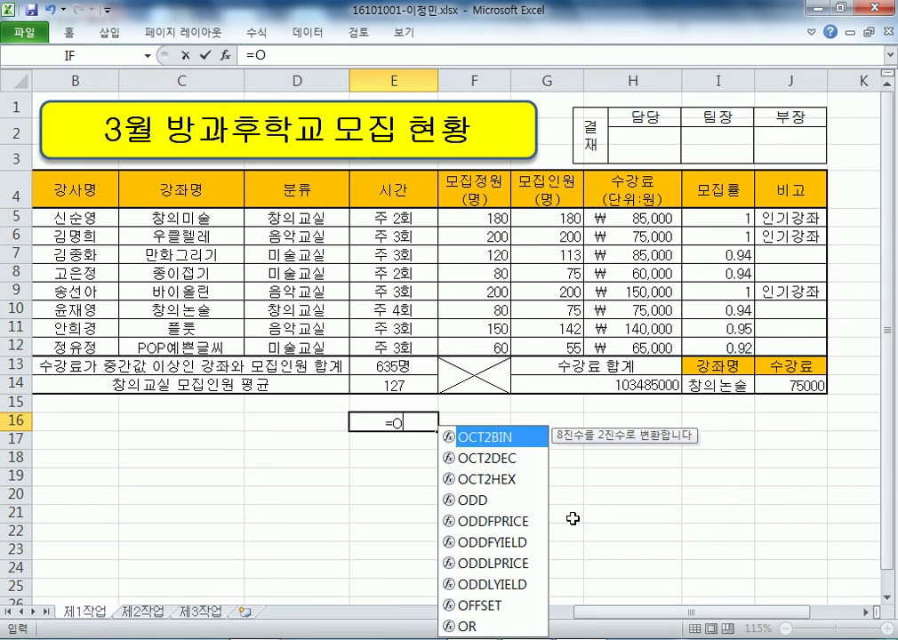
key("BackSpace")
type("I")
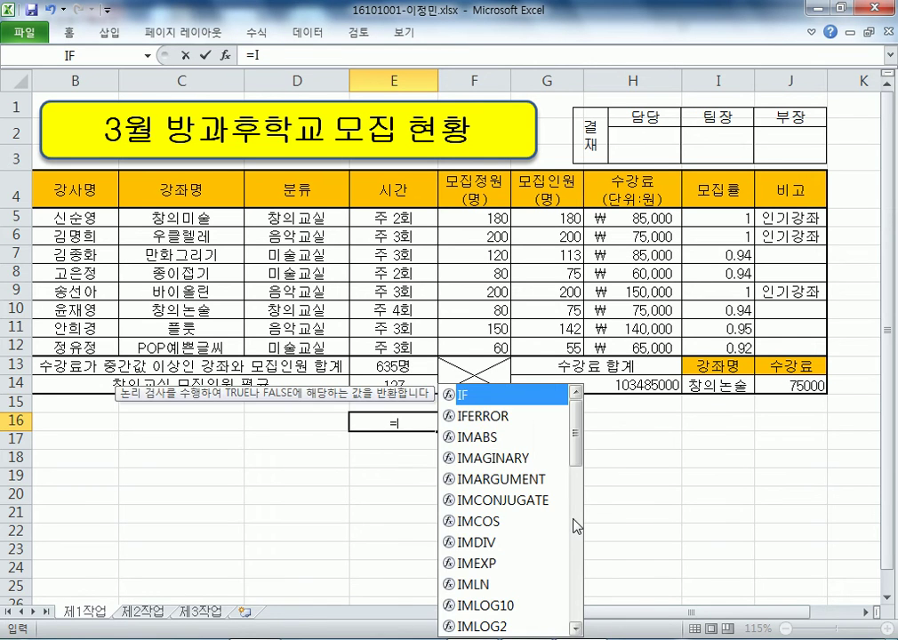
type("F(")
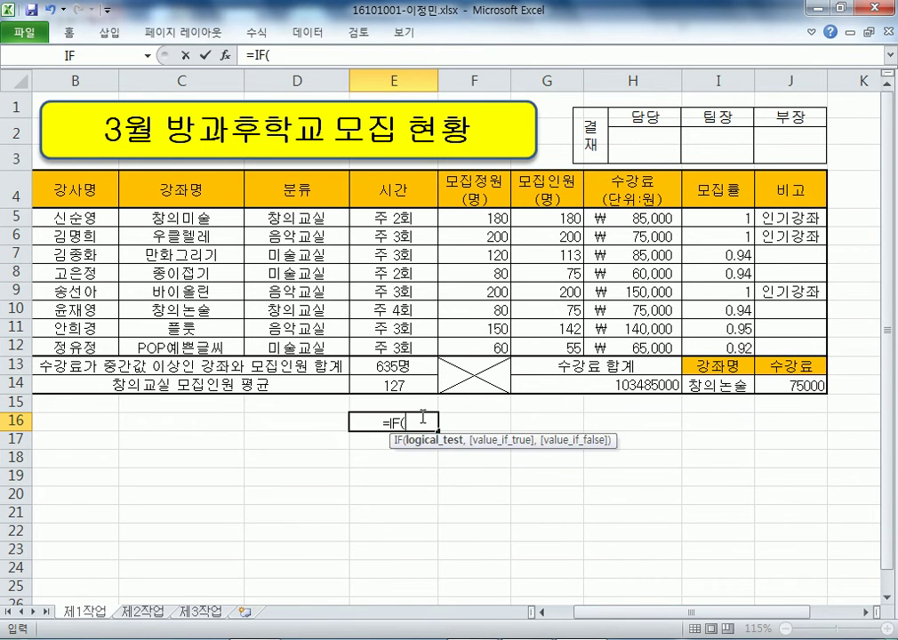
left_click(226, 58)
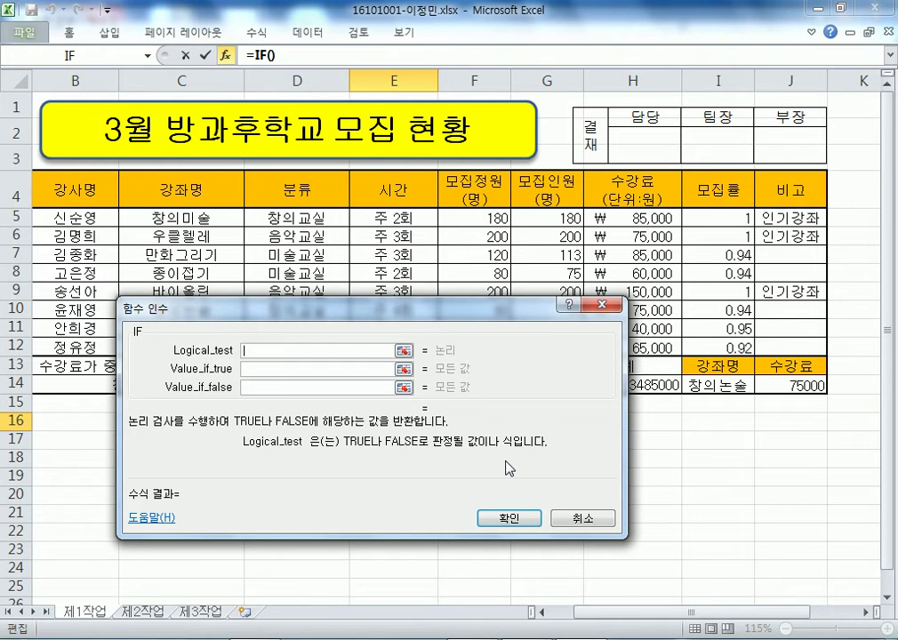
key("Escape")
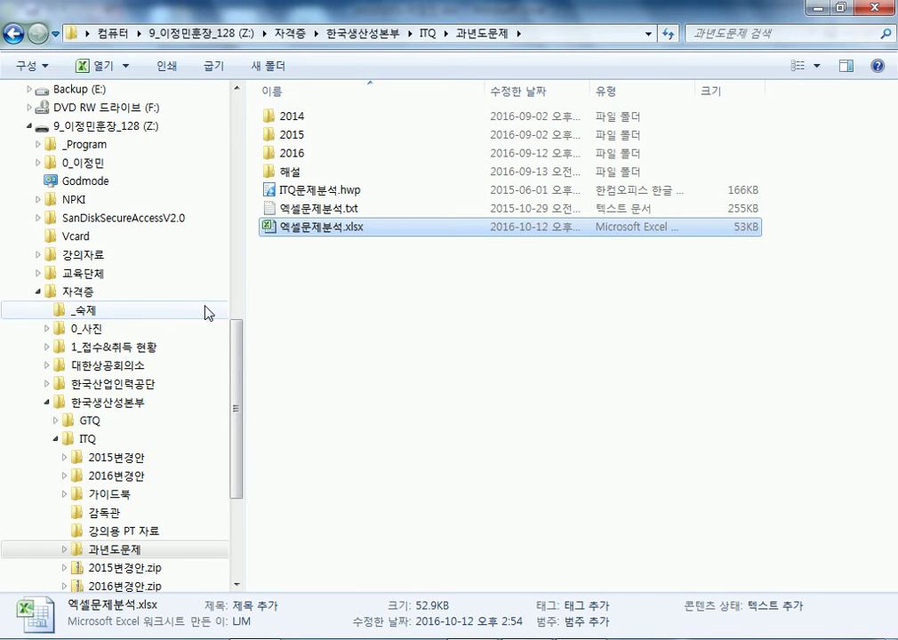
Browse the folder tree of the 과년도문제 window up to its favorites.
left_click_drag(240, 364, 256, 125)
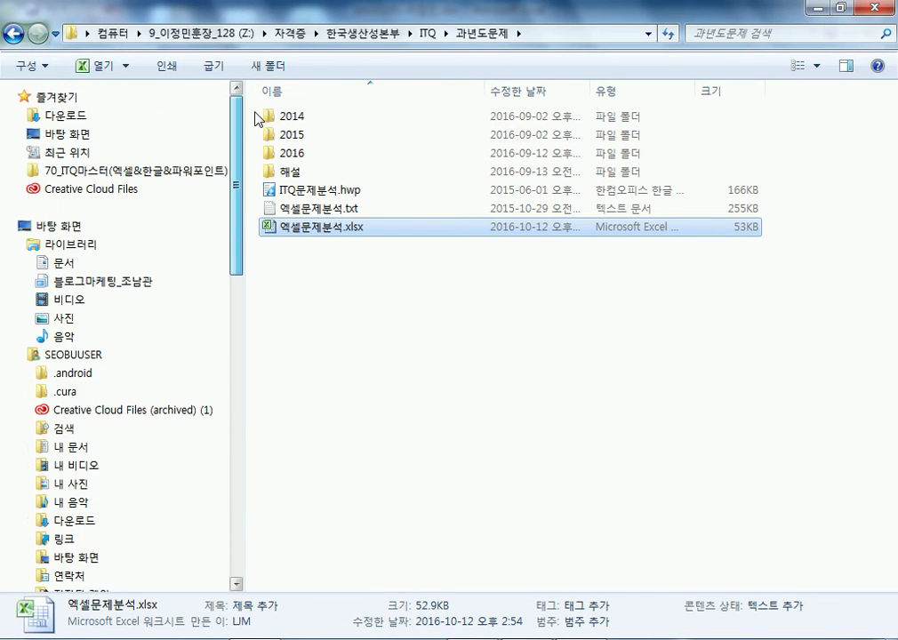
Browse the Downloads folder and the 자격증 folder on the Z: drive for practice files.
left_click(84, 116)
left_click_drag(237, 222, 211, 577)
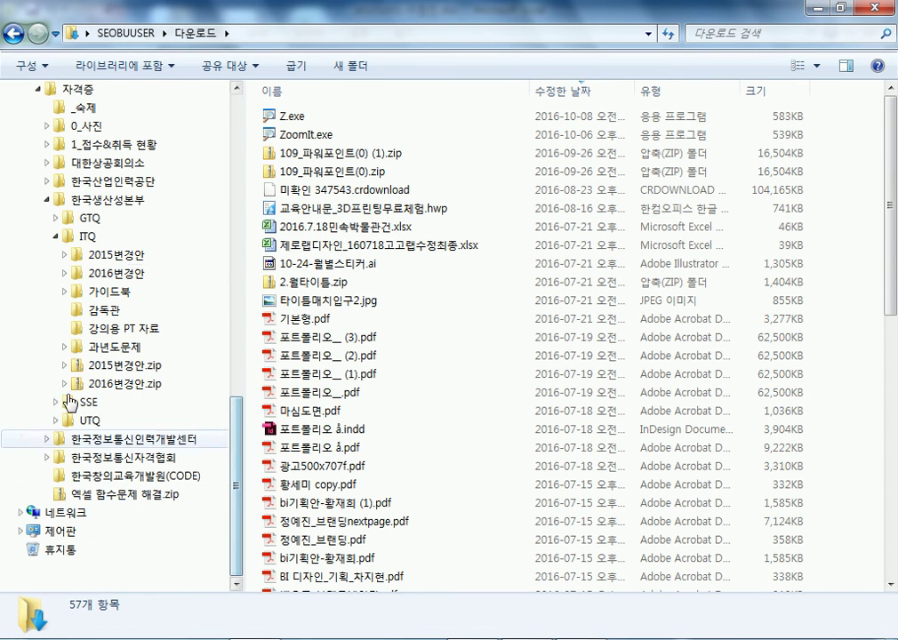
left_click(80, 90)
scroll(87, 227, "up", 6)
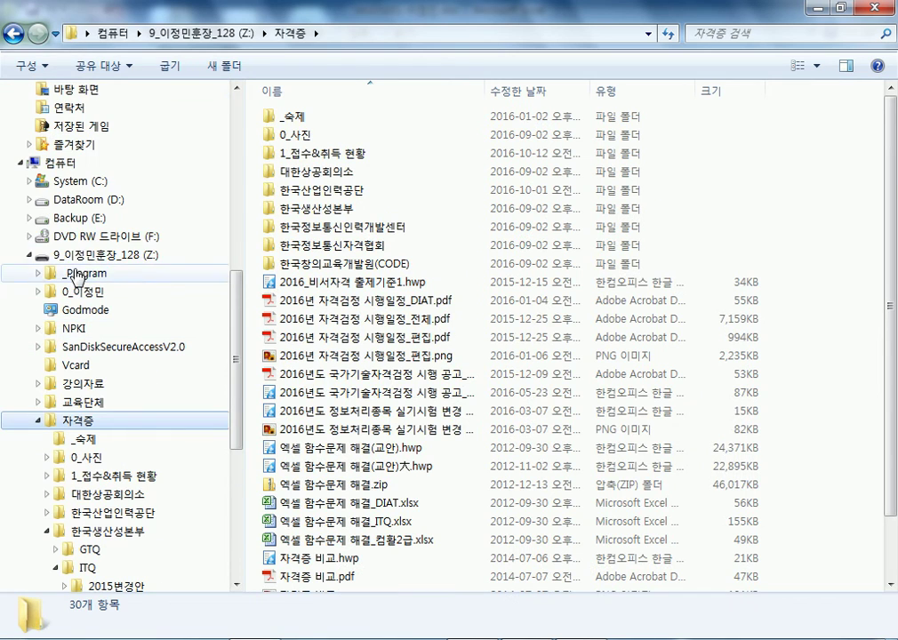
Browse from DataRoom (D:) through 315-5429-a and 엑셀2010 into the Part1_따라하면서익히는엑셀 folder.
left_click(98, 199)
double_click(307, 245)
double_click(306, 119)
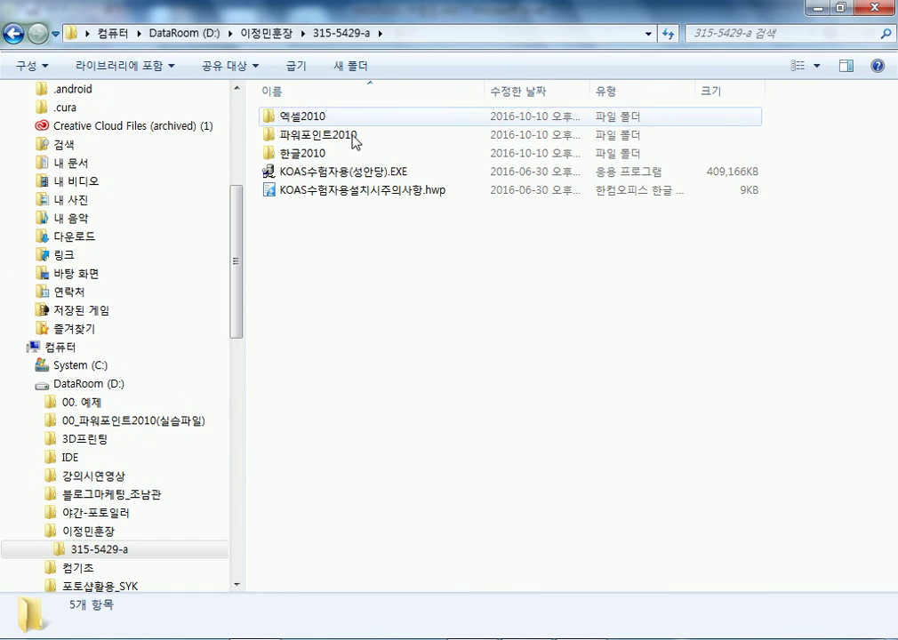
double_click(311, 117)
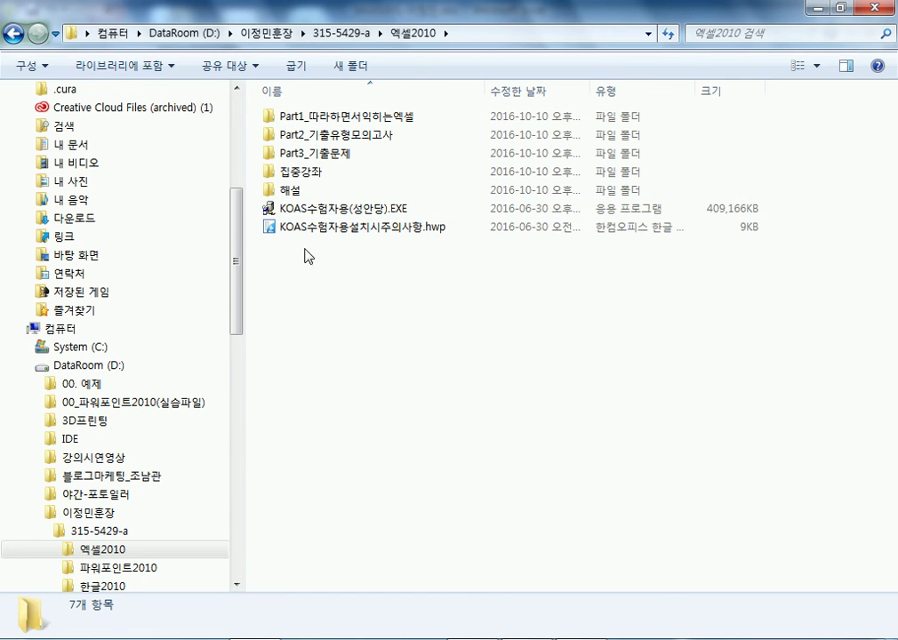
double_click(345, 118)
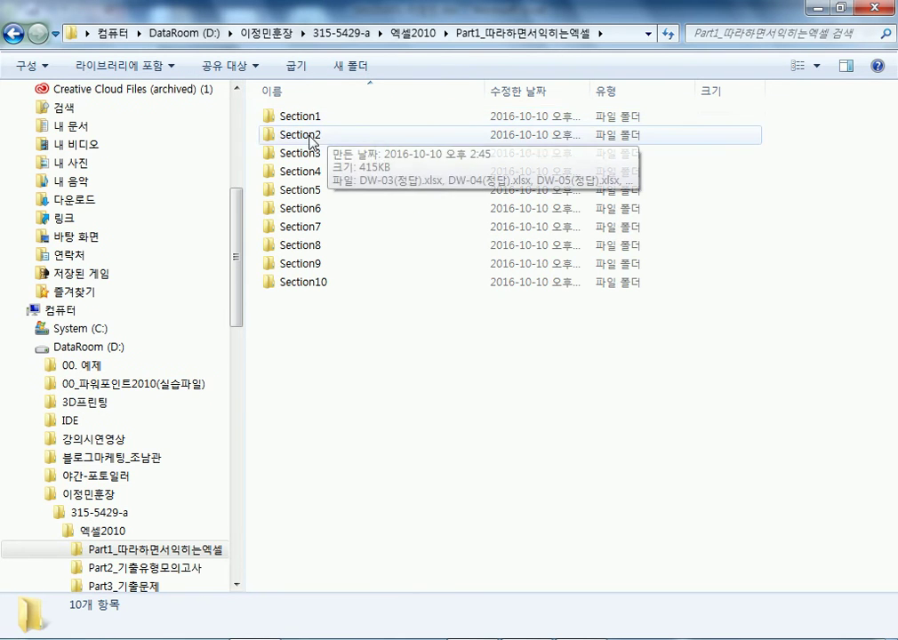
Look through the Section1 and Section2 folders for the workbooks they hold, then collapse the Part1_따라하면서익히는엑셀 folder.
double_click(307, 126)
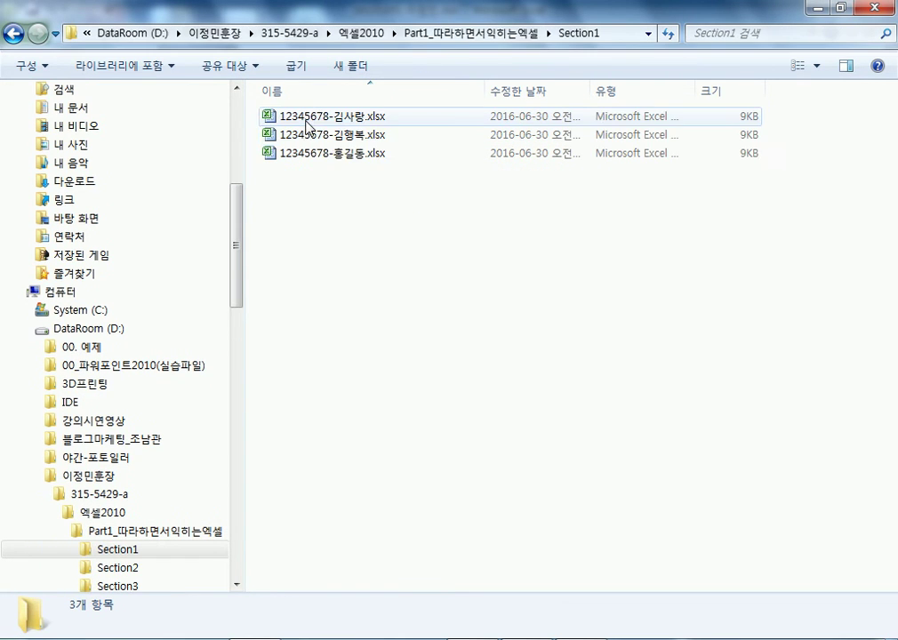
left_click(114, 569)
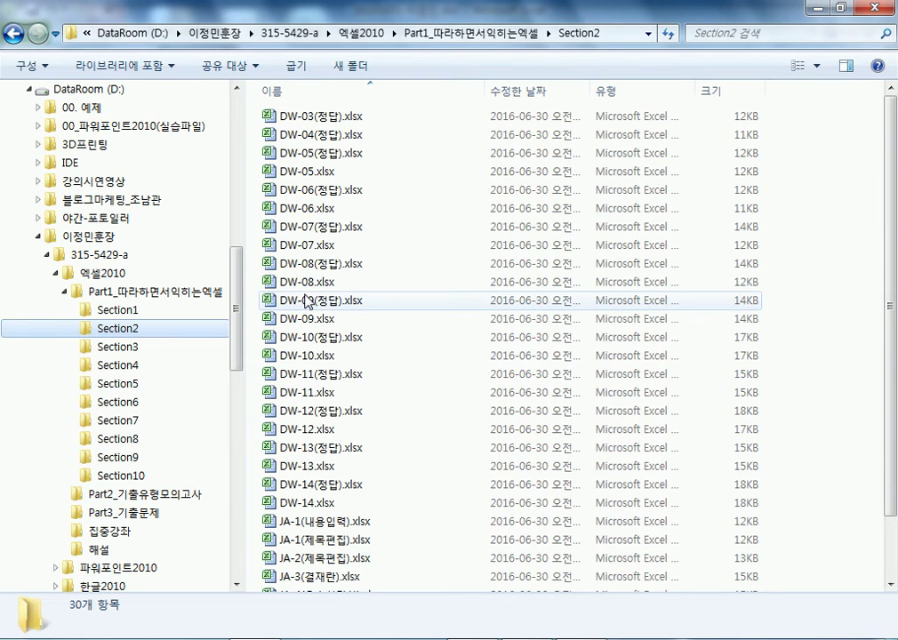
scroll(132, 418, "down", 3)
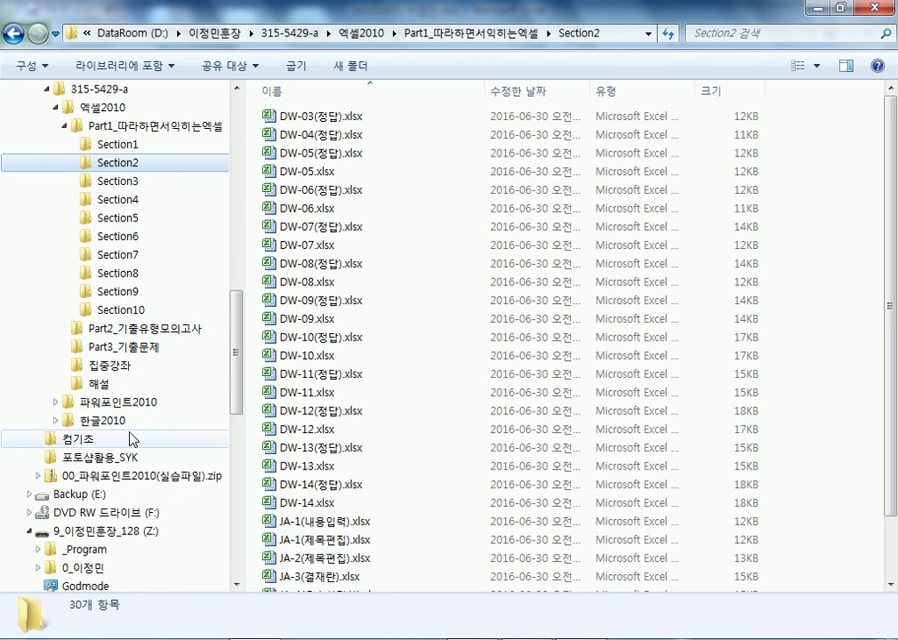
left_click(64, 126)
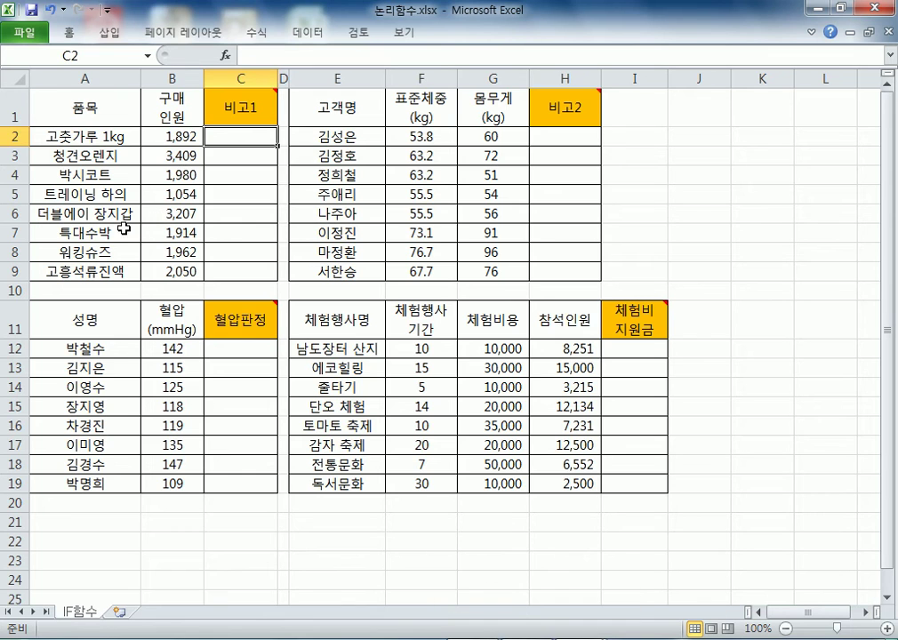
In Excel, enlarge the IF함수 sheet of 논리함수.xlsx to 145% and select cell A2.
scroll(98, 211, "up", 3)
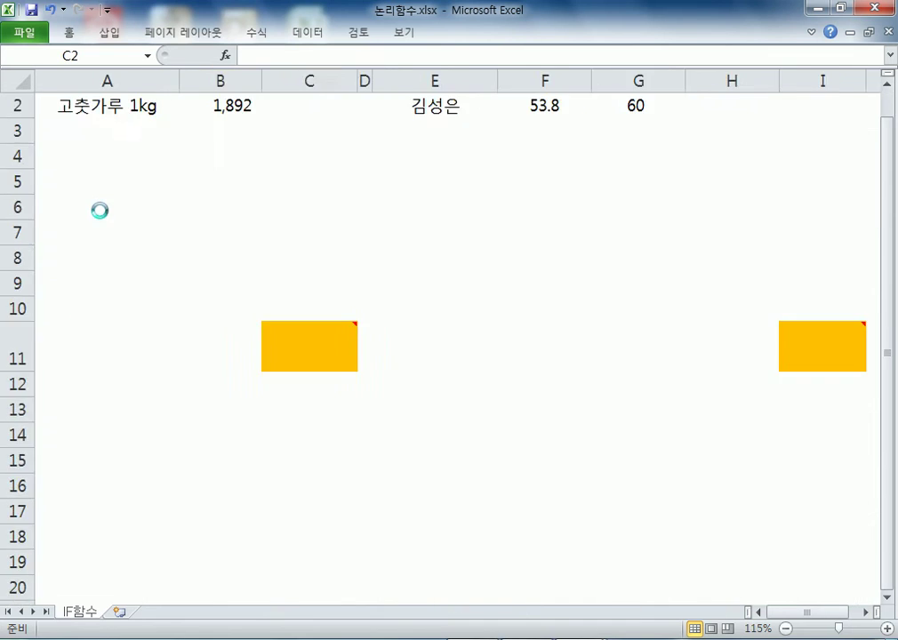
left_click(80, 165)
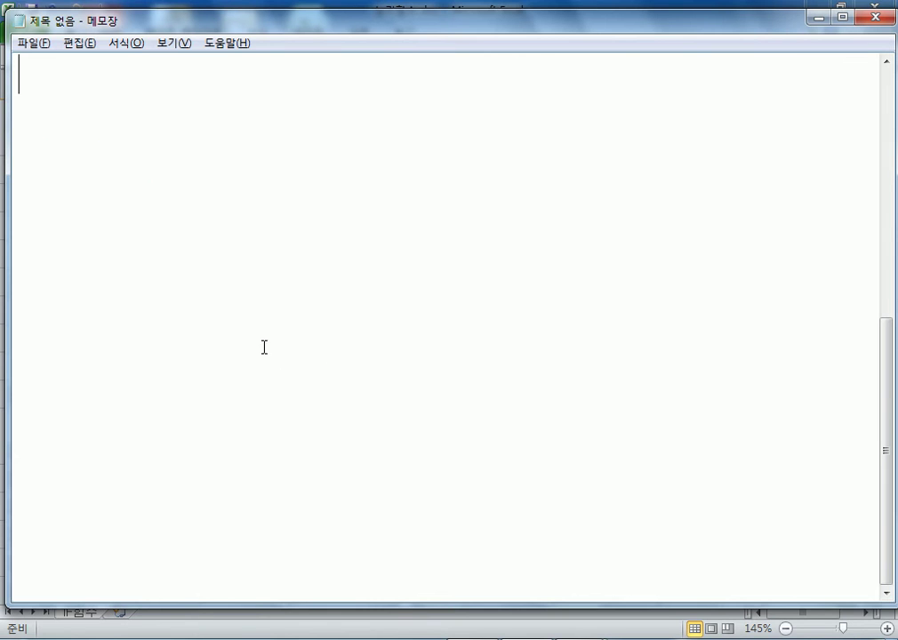
In Notepad, write the heading "교재 35쪽" on a new line.
key("Return")
type("RYWO")
key("BackSpace")
key("BackSpace")
key("BackSpace")
key("BackSpace")
key("Hangul")
type("교")
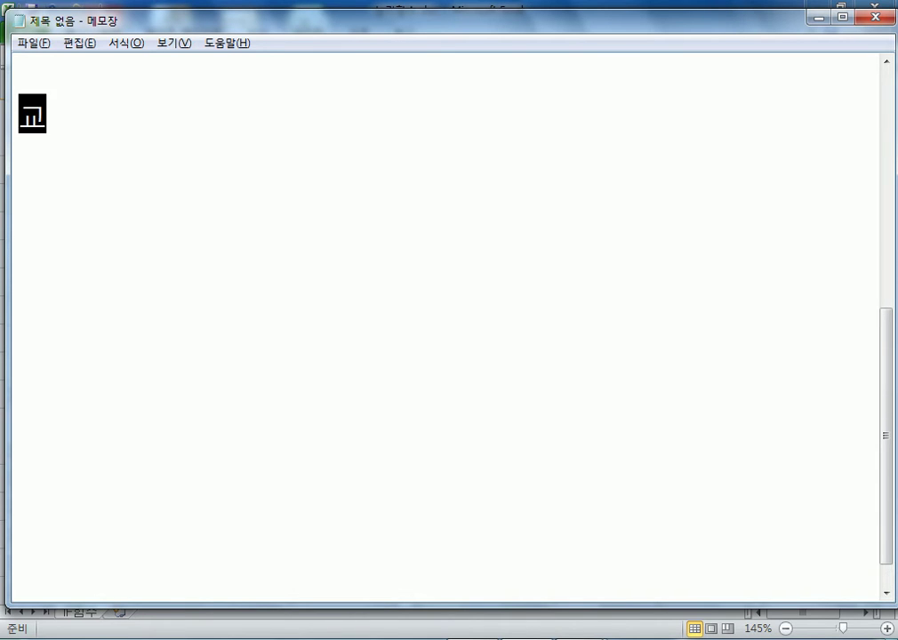
type("재 325")
key("Left")
key("Left")
key("Delete")
key("End")
type("쪽")
key("Return")
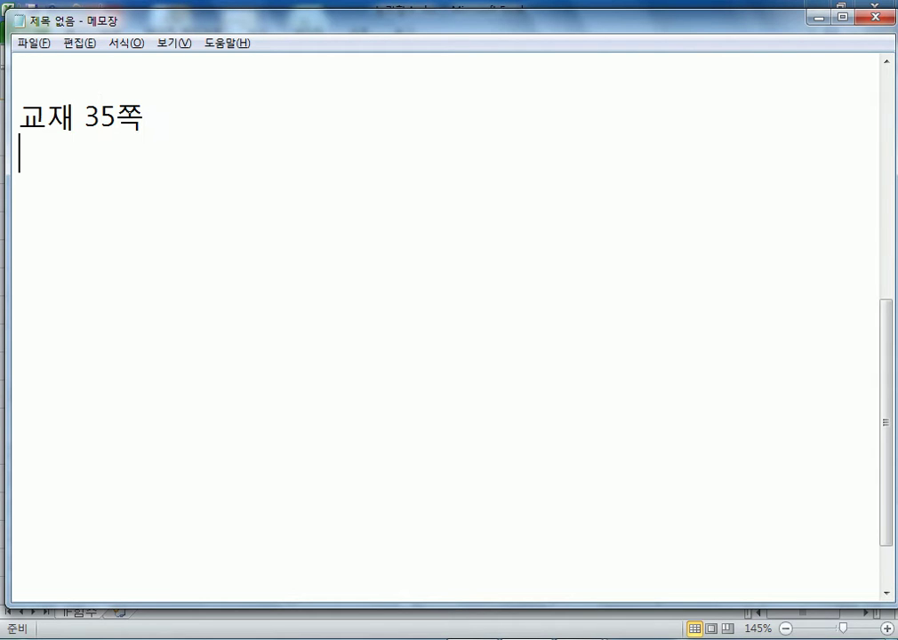
Below the heading, write the first problem's condition and result: 1) 구매인원이 3000이상, "히트상품".
type("1) 구매인원이 3")
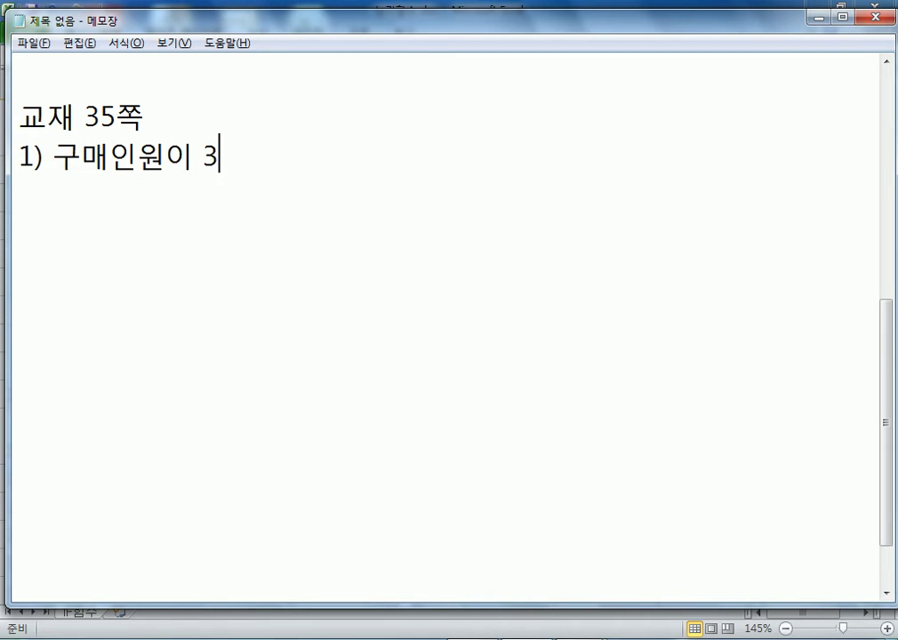
type("000이상, ㅎ")
key("BackSpace")
type("\"히")
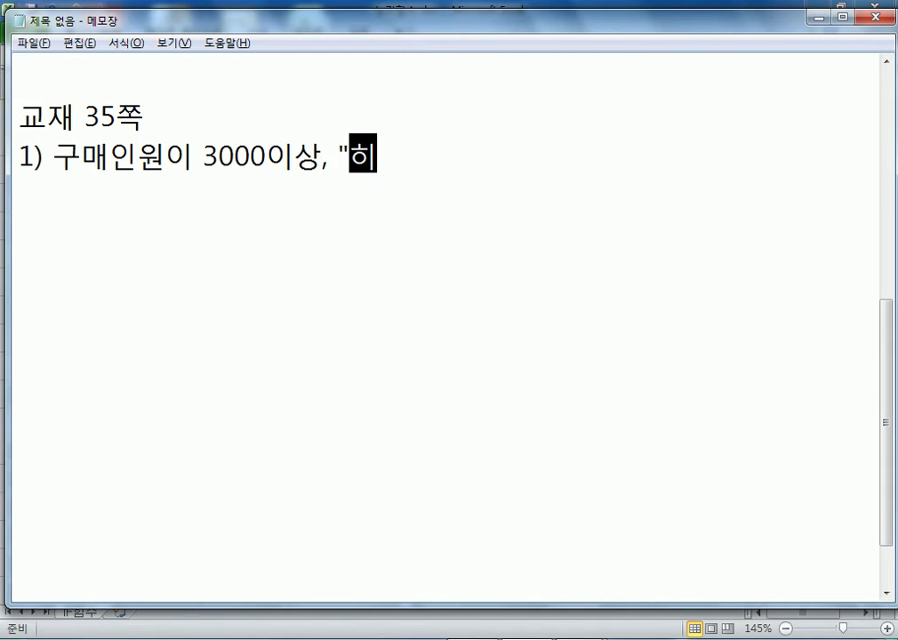
type("듣")
key("BackSpace")
type("사")
key("BackSpace")
key("BackSpace")
key("BackSpace")
type("트상품\"")
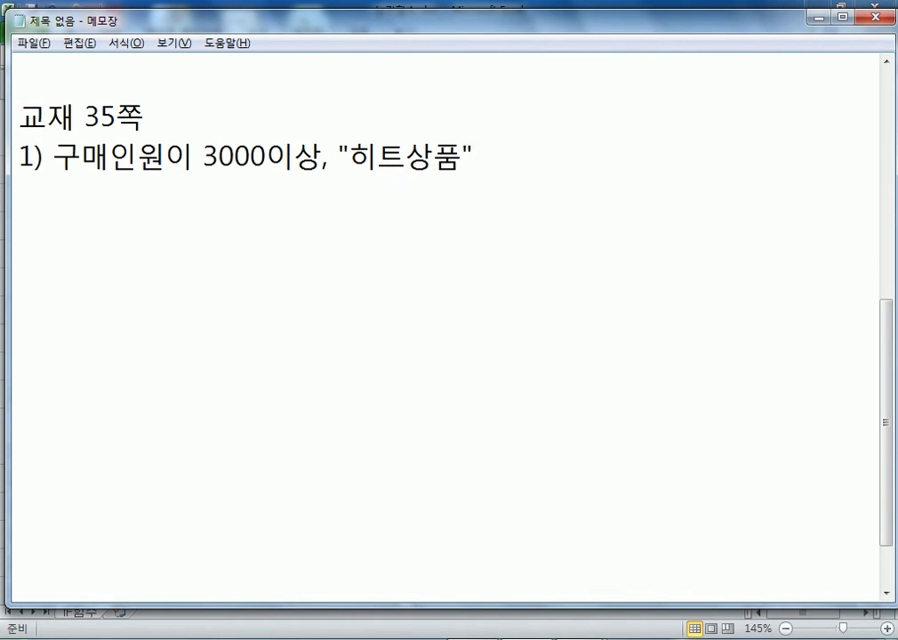
Complete the problem line with ", 공백 (IF)" after "히트상품".
key("BackSpace")
type("ㅡ,")
key("BackSpace")
key("BackSpace")
type(", 공백")
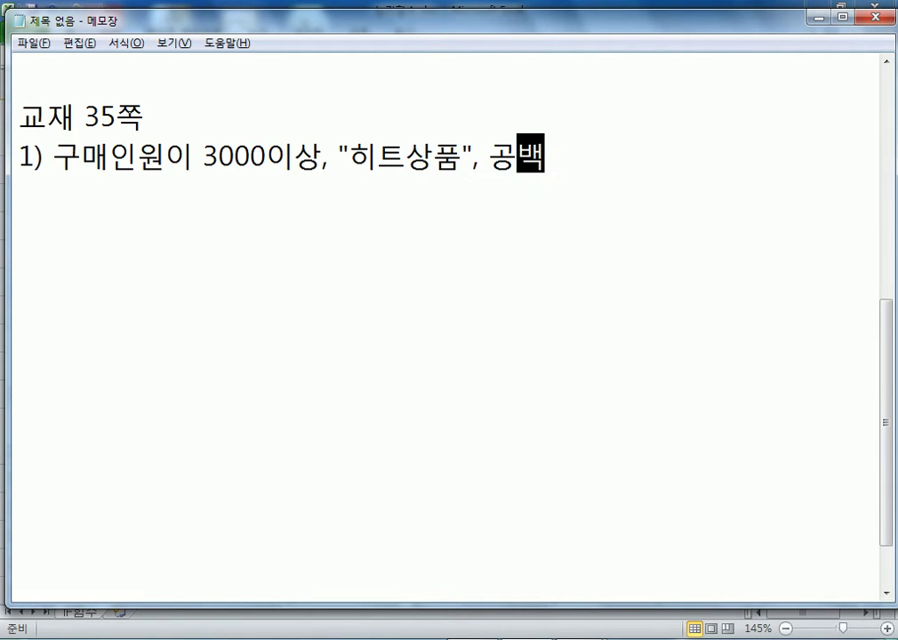
key("Return")
key("BackSpace")
type("(")
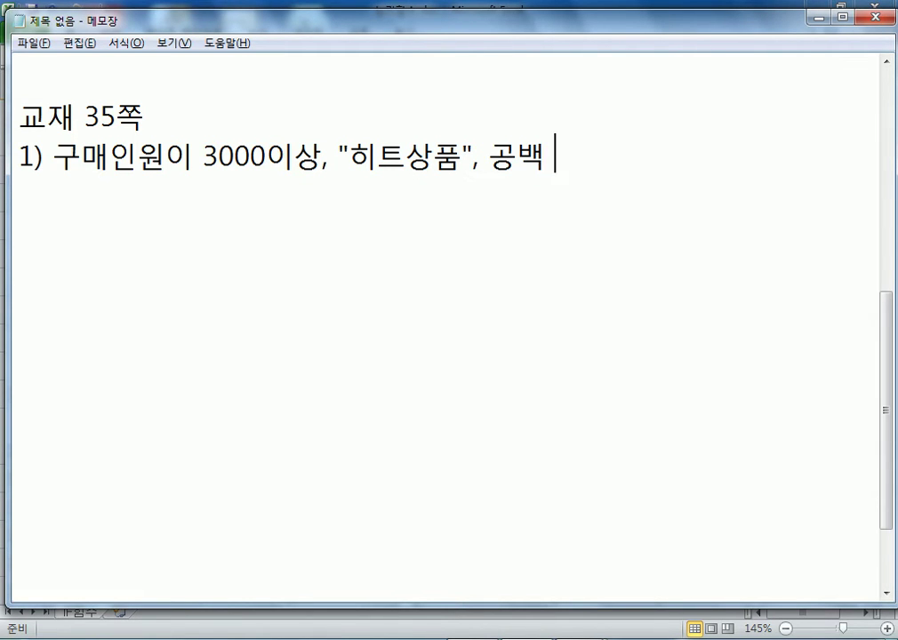
type("IF)")
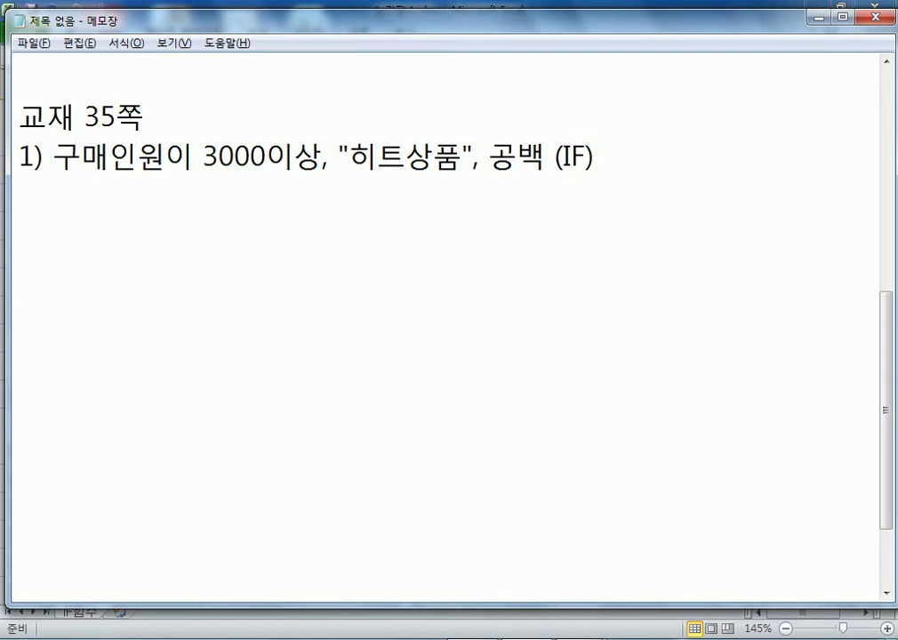
Write the function syntax =IF(조건식, 참일 경우, 거짓일 경우) on the line below the problem.
key("Return")
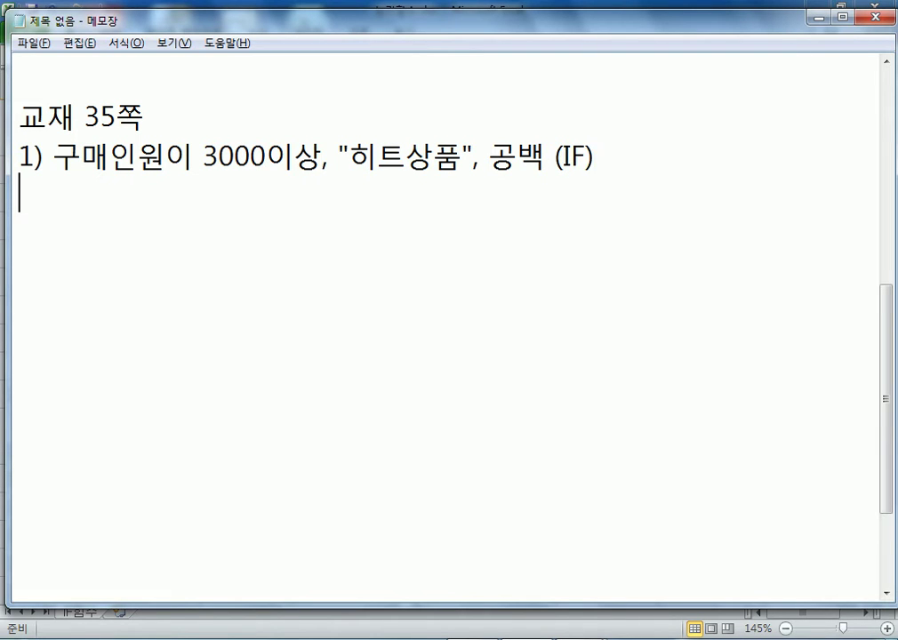
type("=IF(조건")
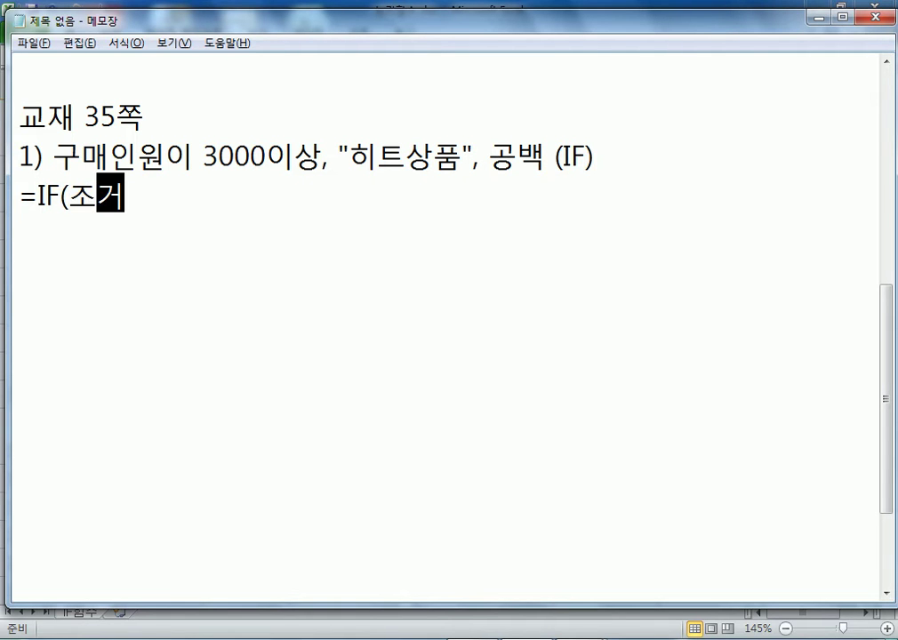
type("식, 참일")
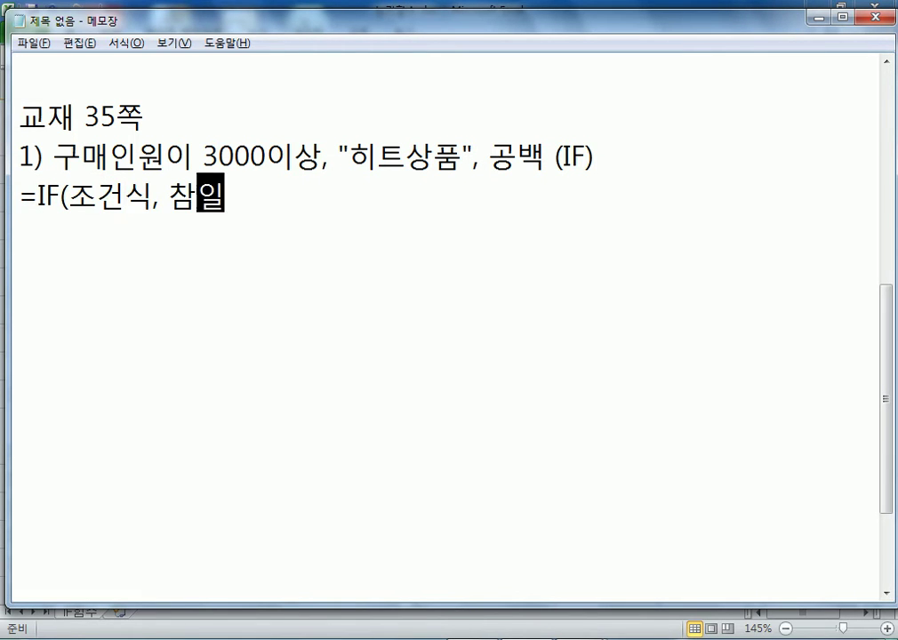
type(" 경우, 거짓일 겨")
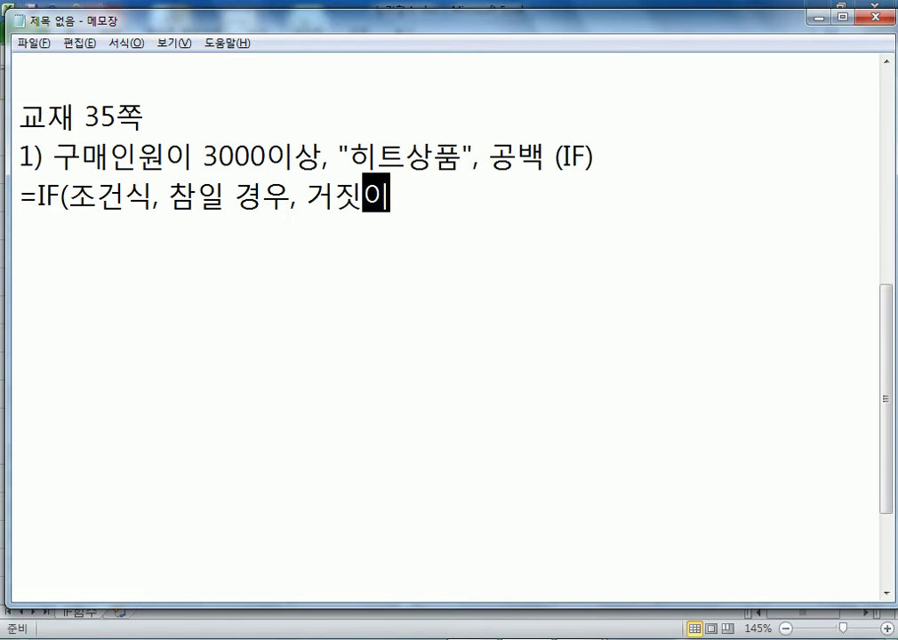
type("ㅇ우)")
Insert "조건이" before "참일 경우" in the IF syntax line.
left_click(308, 196)
key("Left")
key("Left")
key("Left")
key("Left")
key("Left")
key("Left")
key("Left")
type("조건")
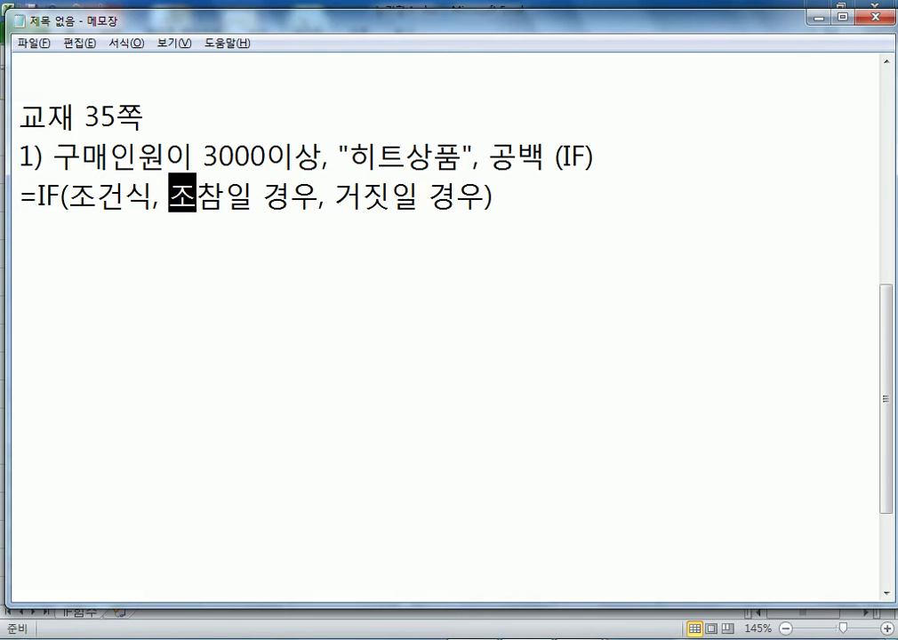
type("이")
Insert "조건이" before "거짓일 경우" in the IF syntax line.
key("Right")
key("Right")
key("Right")
key("Right")
key("Right")
key("Right")
key("Right")
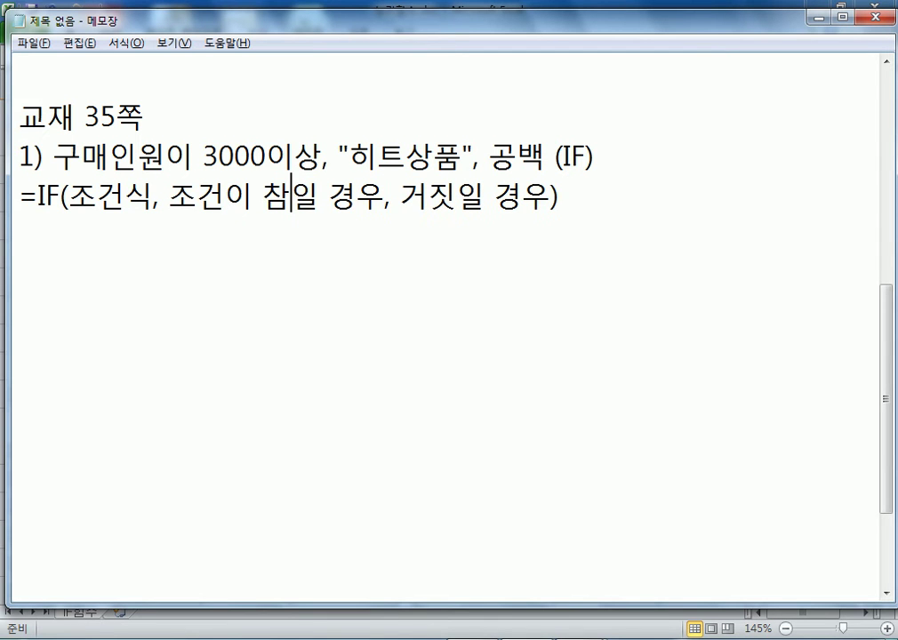
type("ㄱ고적")
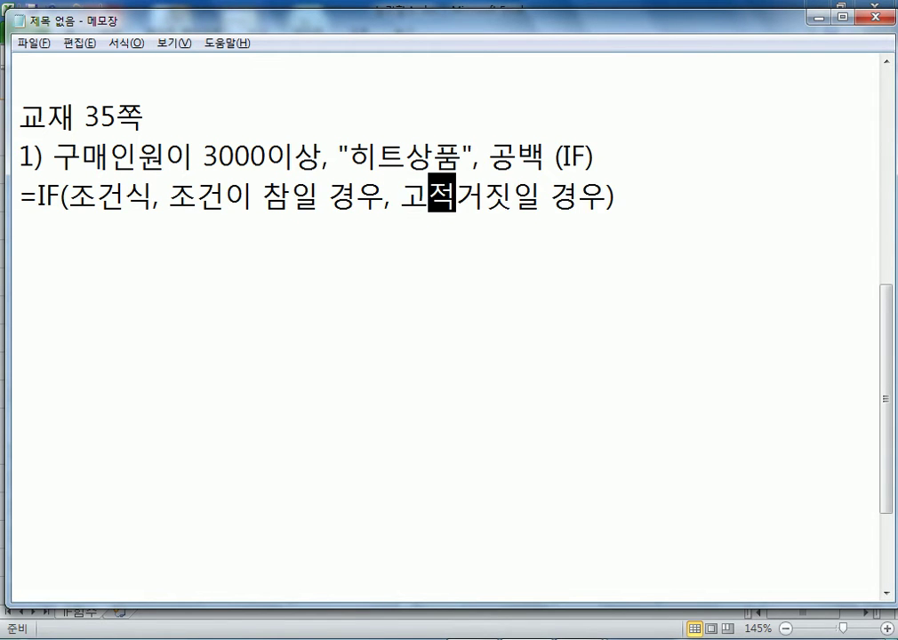
key("BackSpace")
key("BackSpace")
key("BackSpace")
key("BackSpace")
type("조건이")
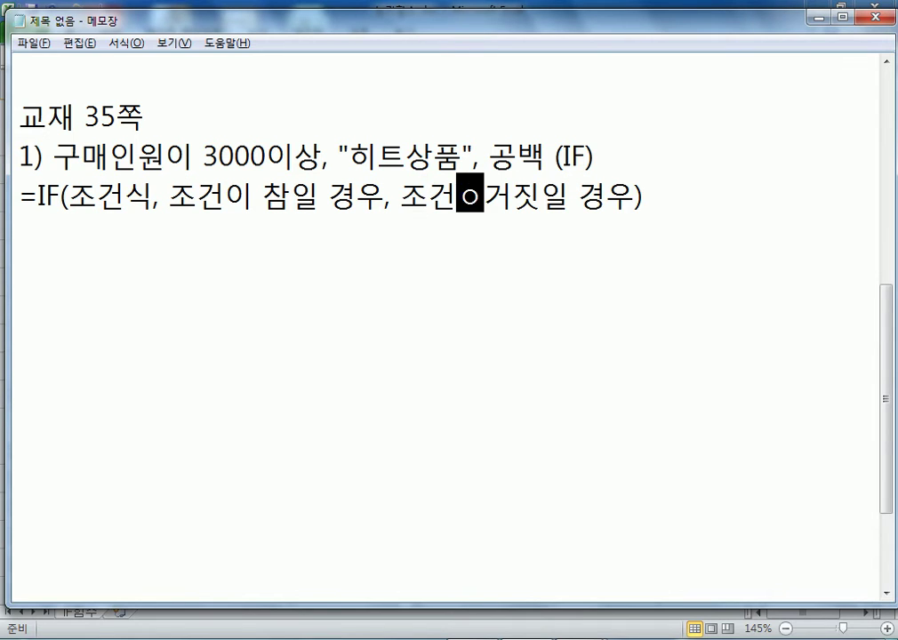
Start the formula =IF(B2>=3000 on a new Notepad line, checking in Excel which cell holds the first 구매인원 value.
key("End")
key("Return")
type("=IF(")
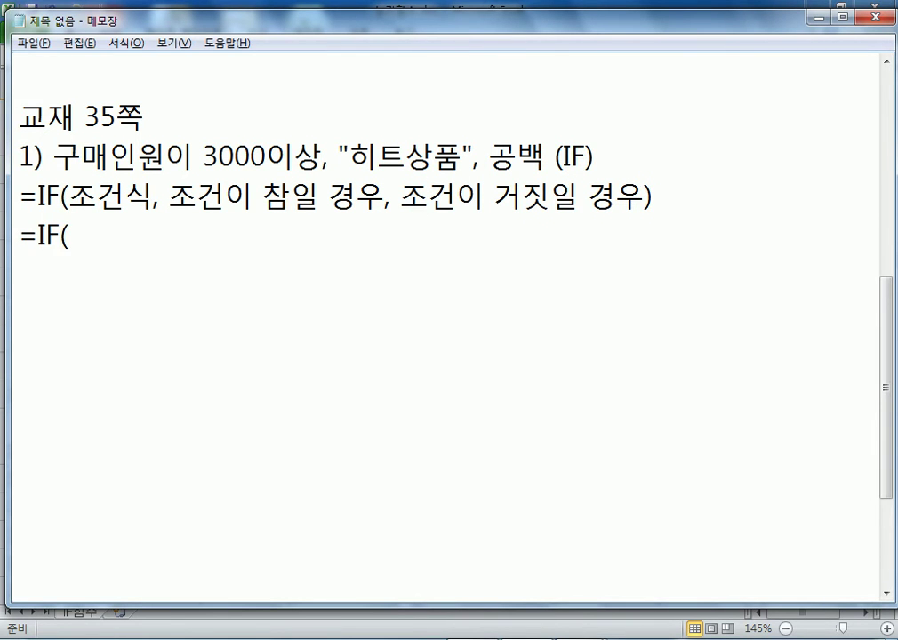
key("alt+Tab")
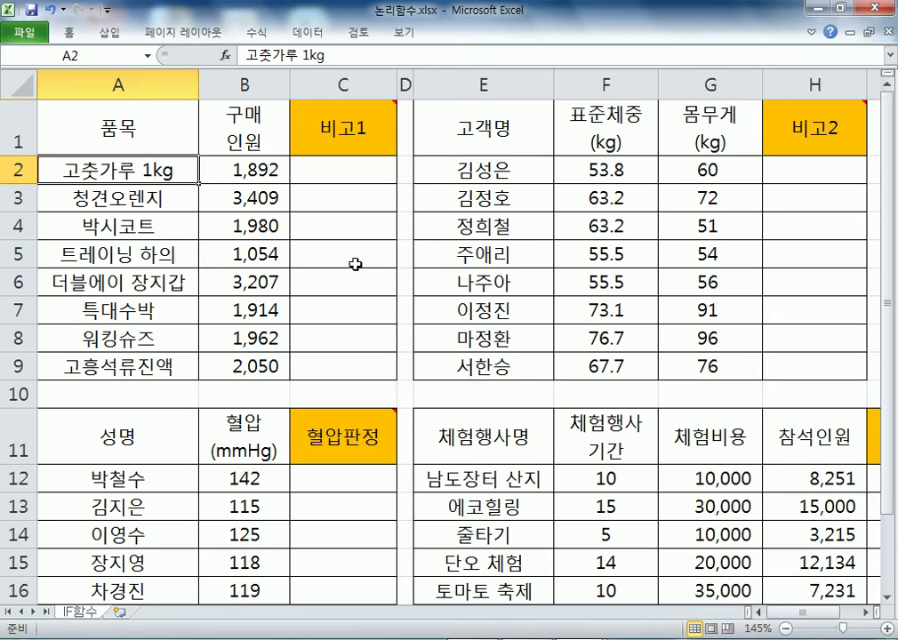
left_click(214, 172)
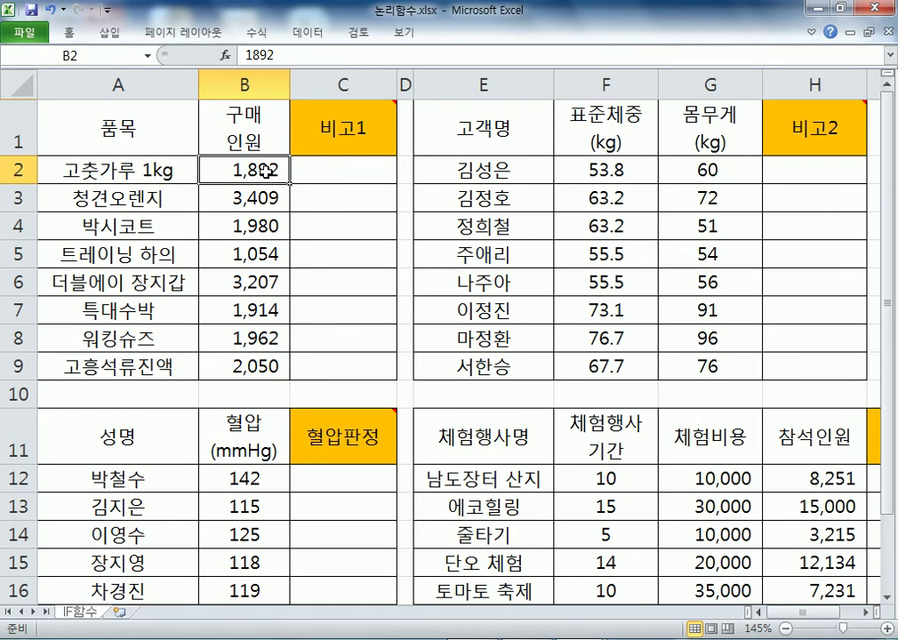
key("alt+Tab")
type("B2>=3000")
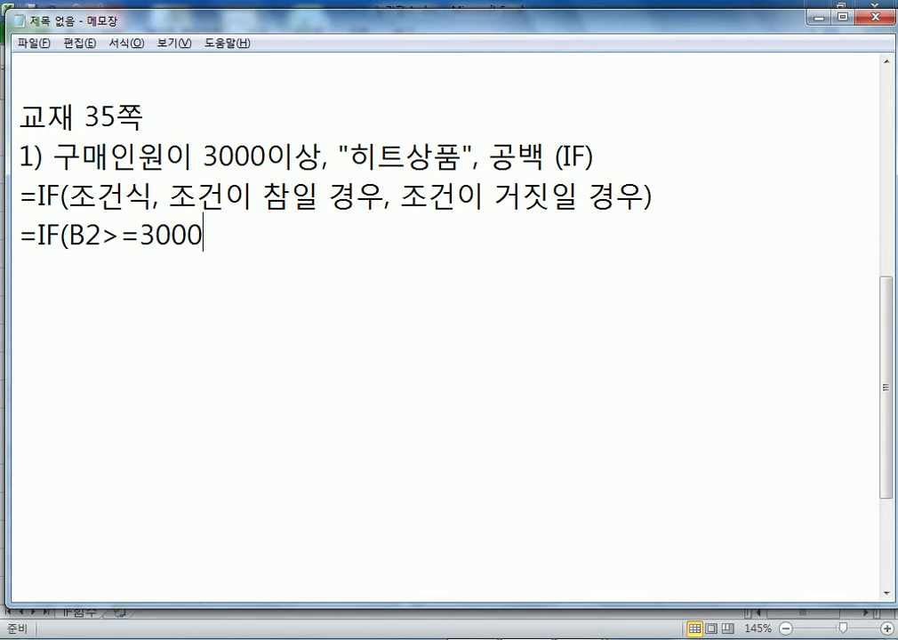
Add a thousands separator to write 3,000 in both the problem line and the IF formula.
left_click(215, 157)
type(",")
left_click(203, 157)
left_click_drag(204, 157, 273, 157)
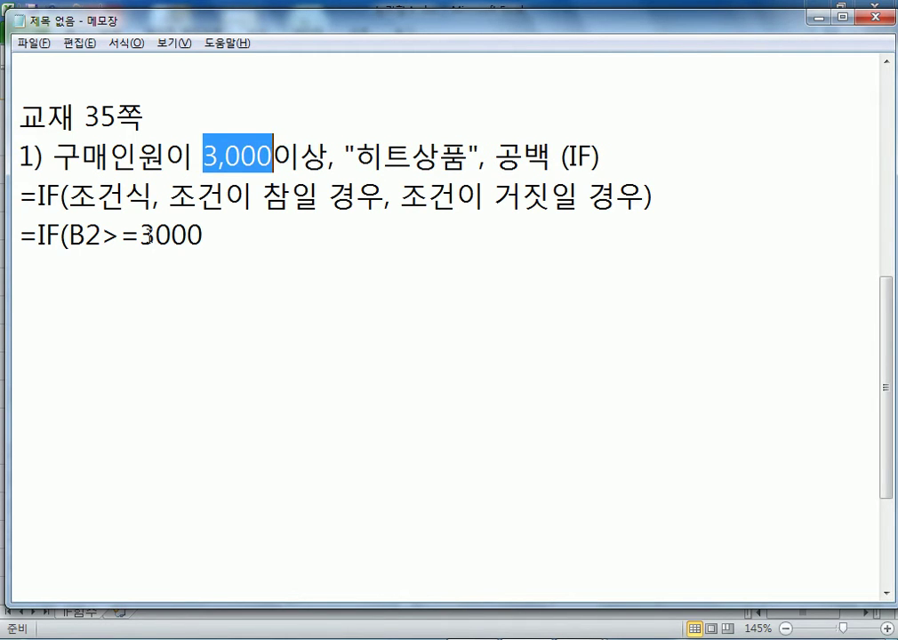
left_click(157, 236)
type(",")
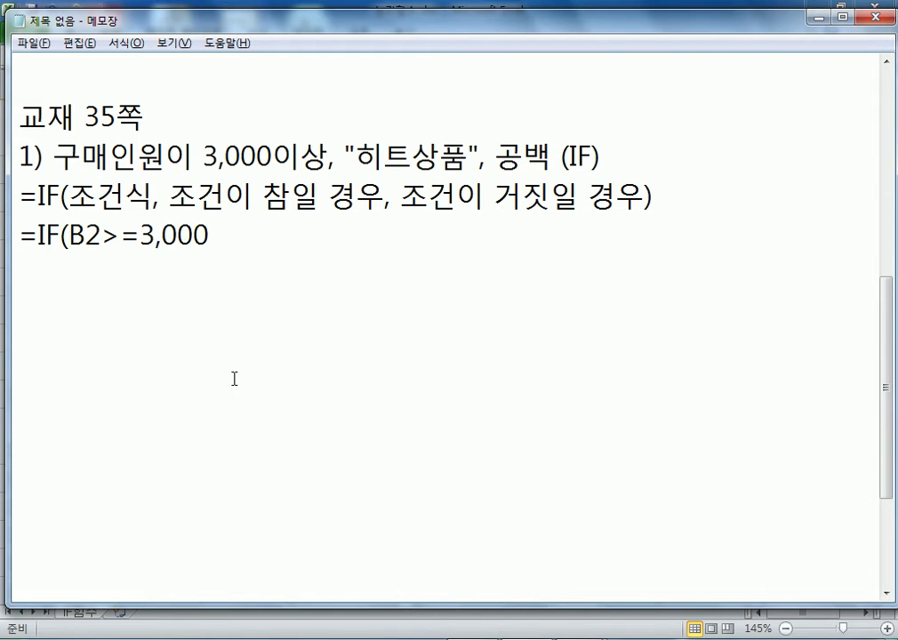
Highlight B2>=3 and 000 separately in the formula to examine how the comma splits the arguments.
left_click_drag(70, 235, 156, 236)
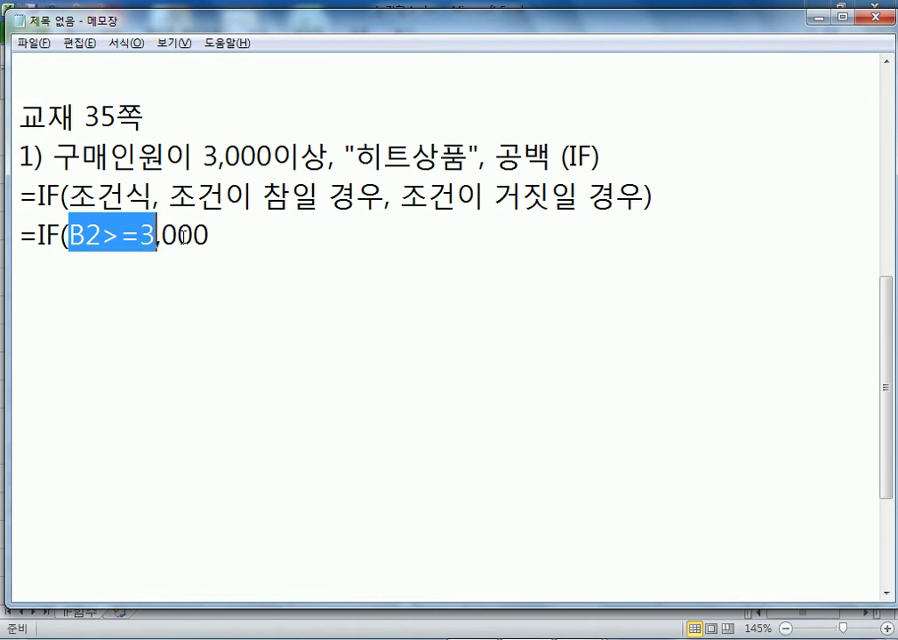
left_click_drag(161, 235, 210, 235)
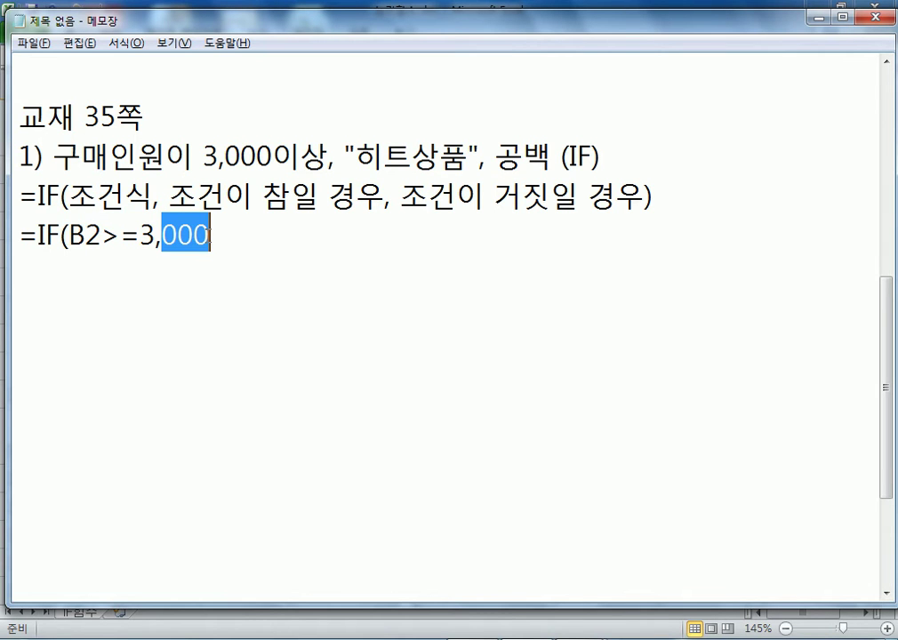
Remove the thousands separators from both 3,000 values and put a space before 이상 in the problem line.
left_click(156, 236)
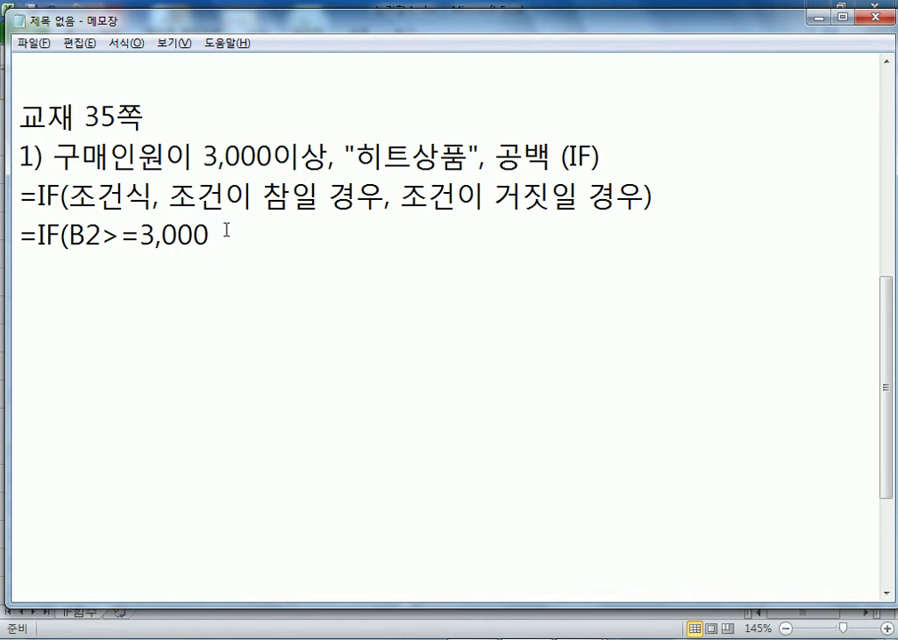
key("Delete")
left_click(219, 158)
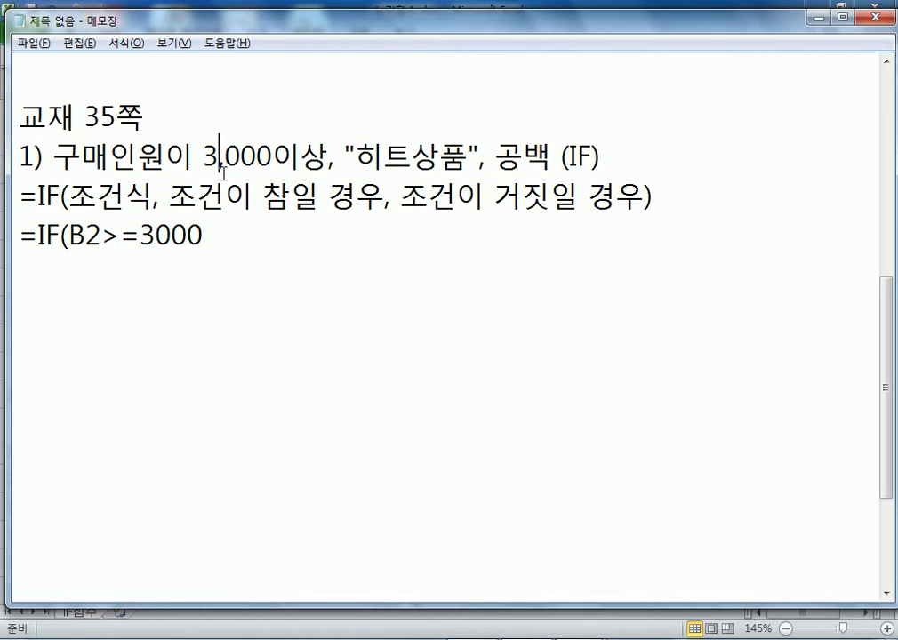
key("Delete")
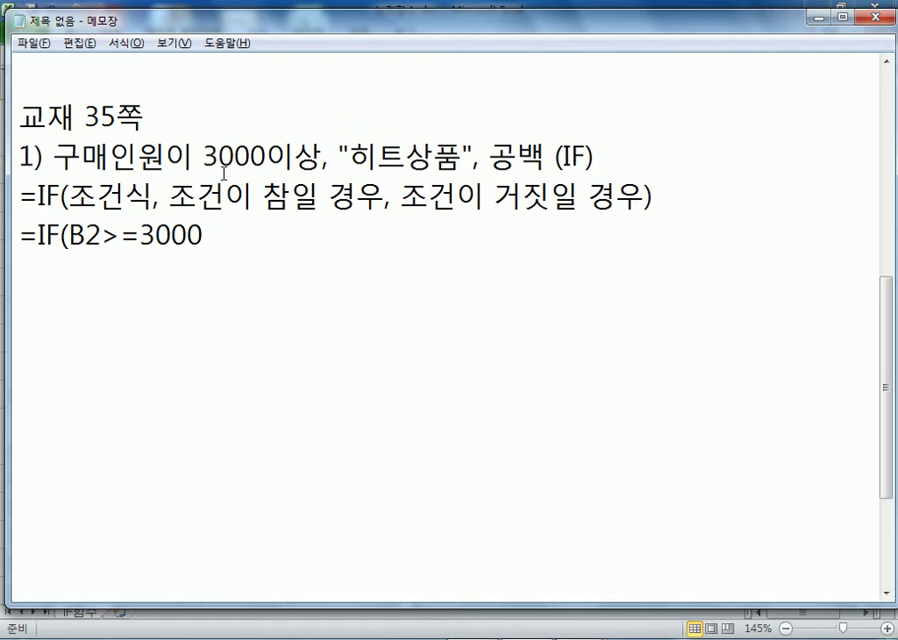
left_click(269, 159)
Complete the Notepad formula as =IF(B2>=3000, "히트상품", "") and start a new line below it.
left_click(272, 258)
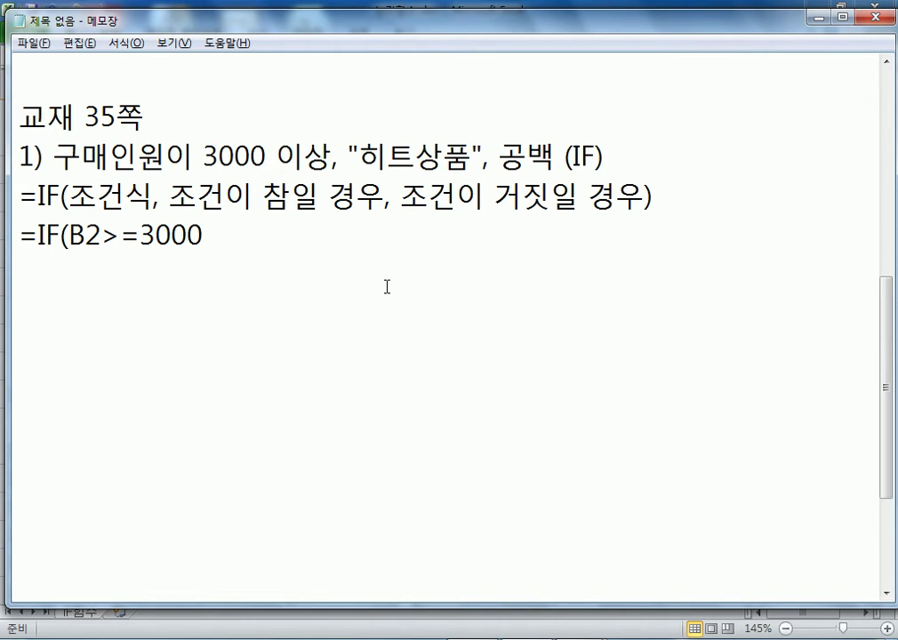
type(", ")
type("\"GL")
key("BackSpace")
key("BackSpace")
key("Hangul")
type("히트상품\",")
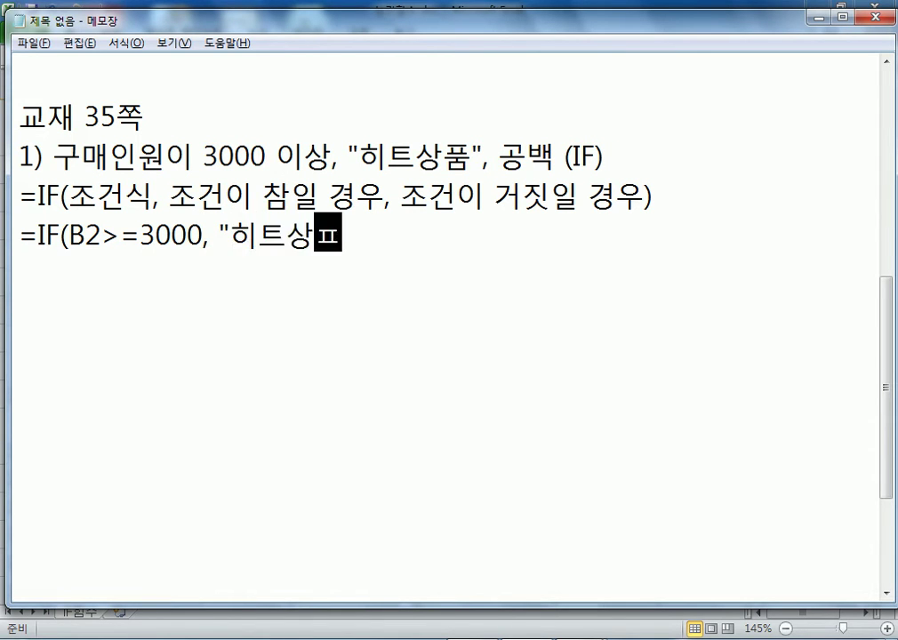
type(" \"\")")
key("Return")
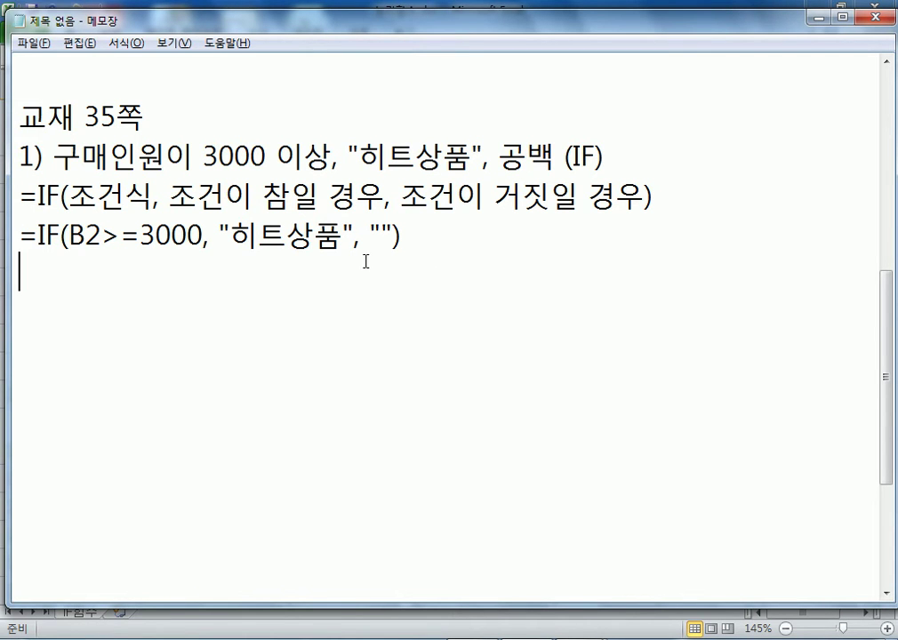
Switch to Excel, open the function arguments for an IF formula in C2, and set Logical_test to B2>=3000.
key("alt+Tab")
left_click(316, 176)
type("=I")
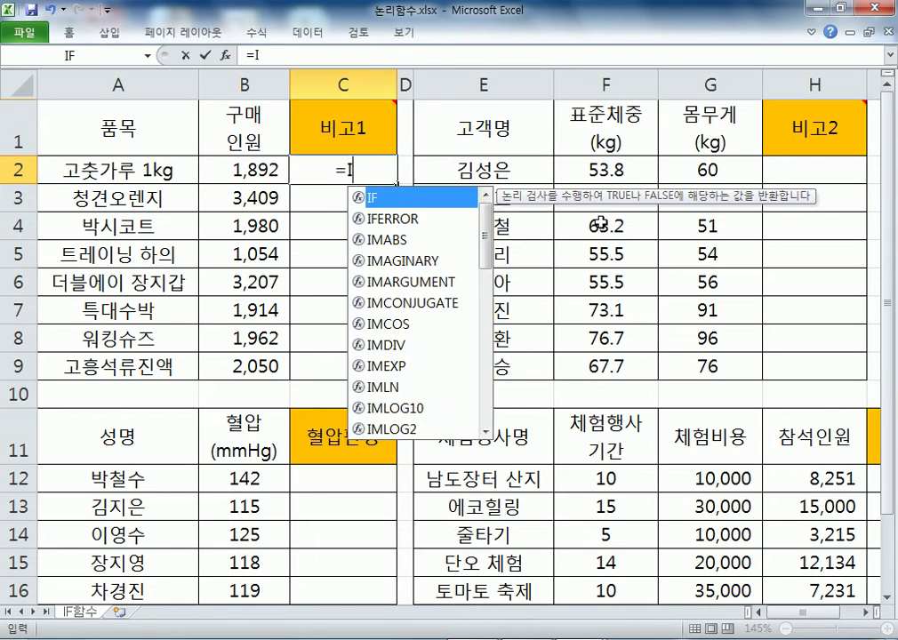
type("F(")
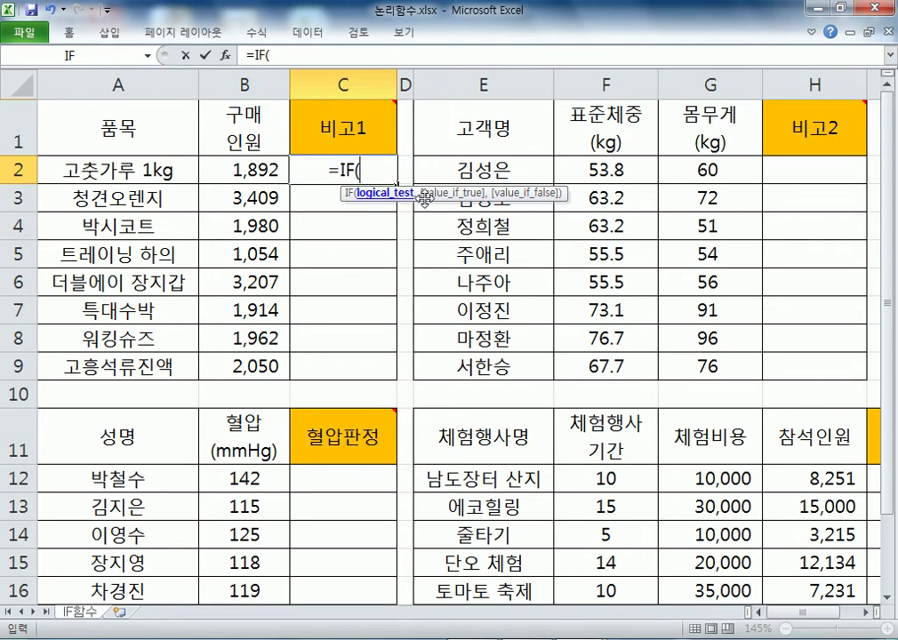
left_click(225, 54)
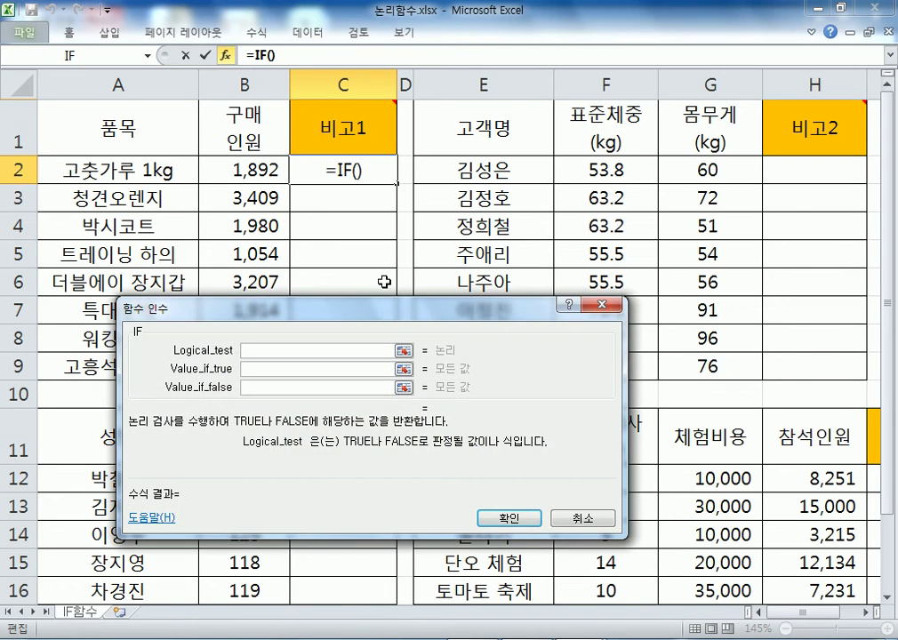
left_click_drag(438, 286, 582, 191)
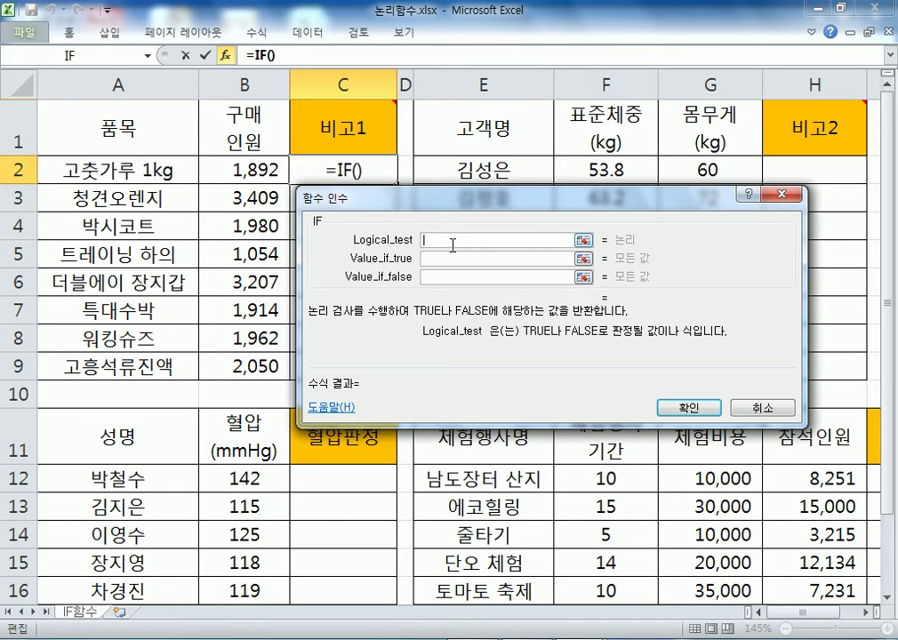
left_click(264, 170)
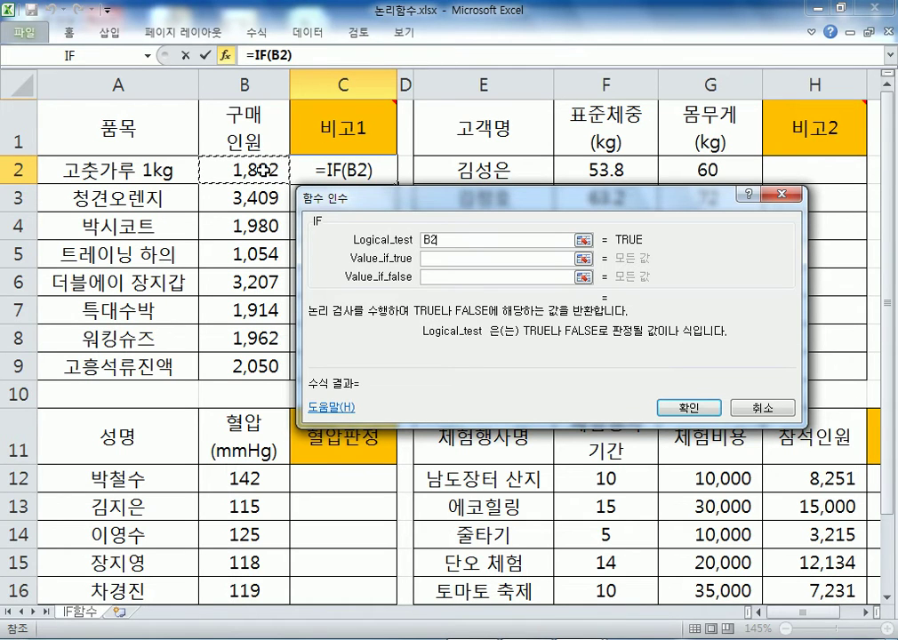
type(">=3000")
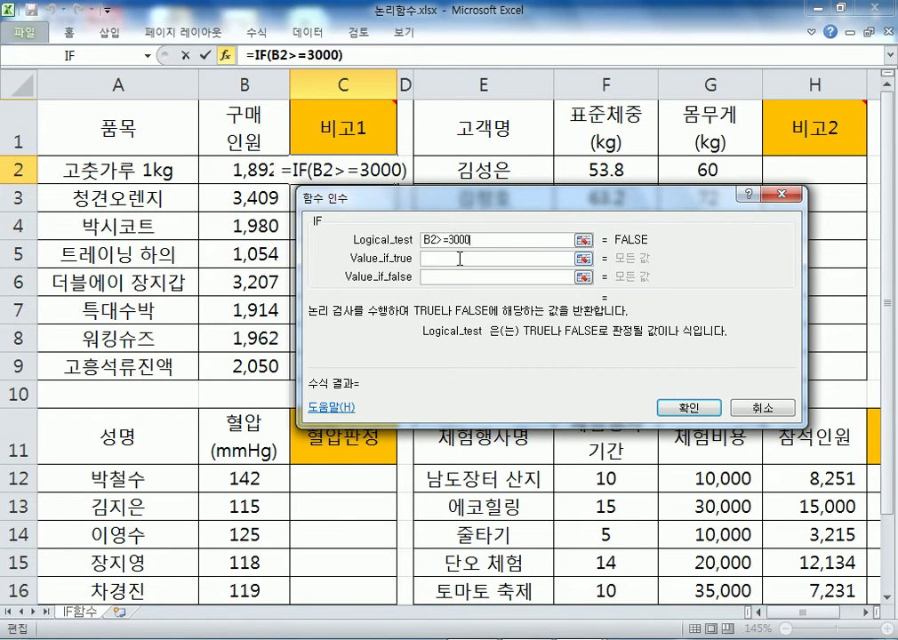
Set Value_if_true to "히트상품" in the IF function arguments.
left_click(457, 259)
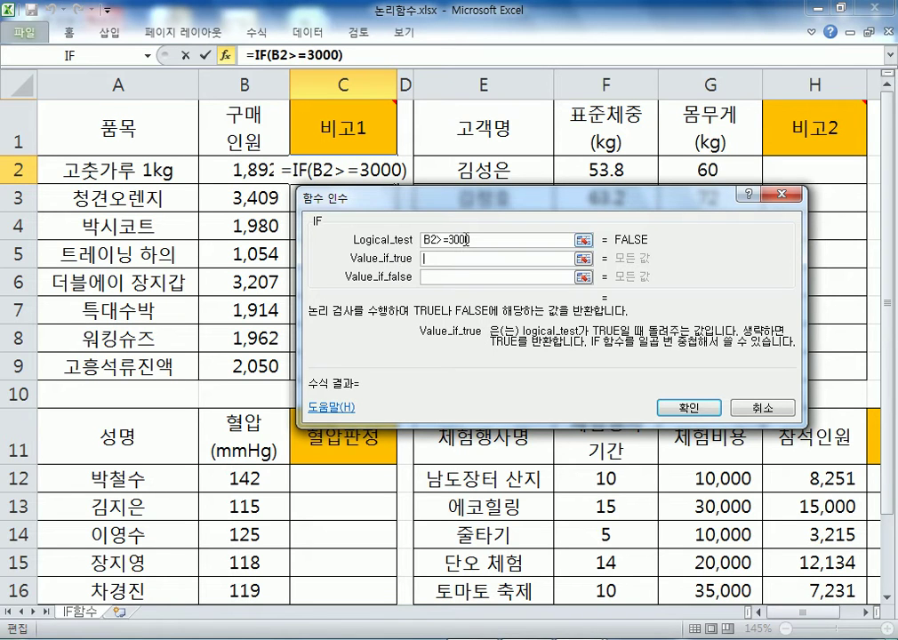
left_click_drag(480, 240, 418, 237)
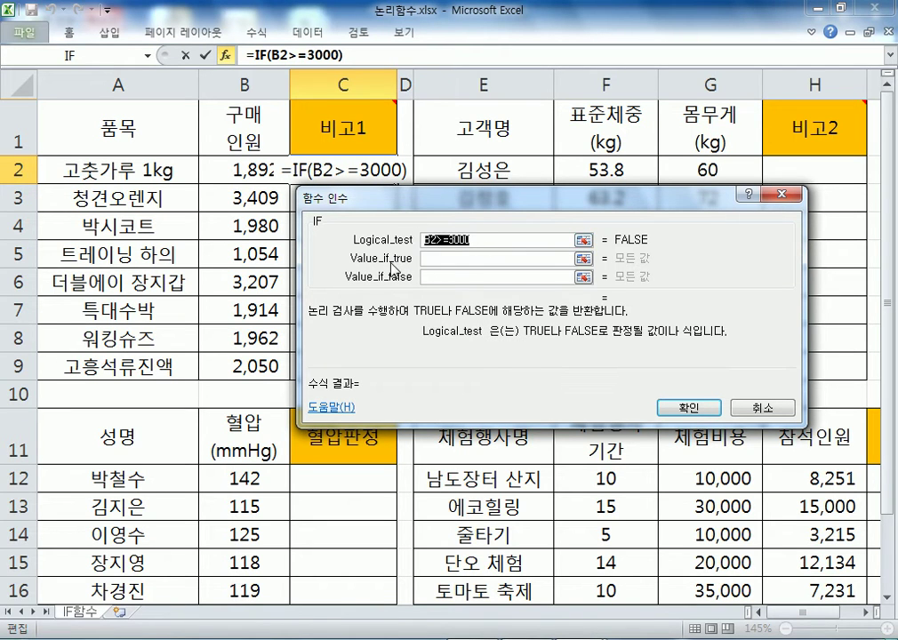
key("Tab")
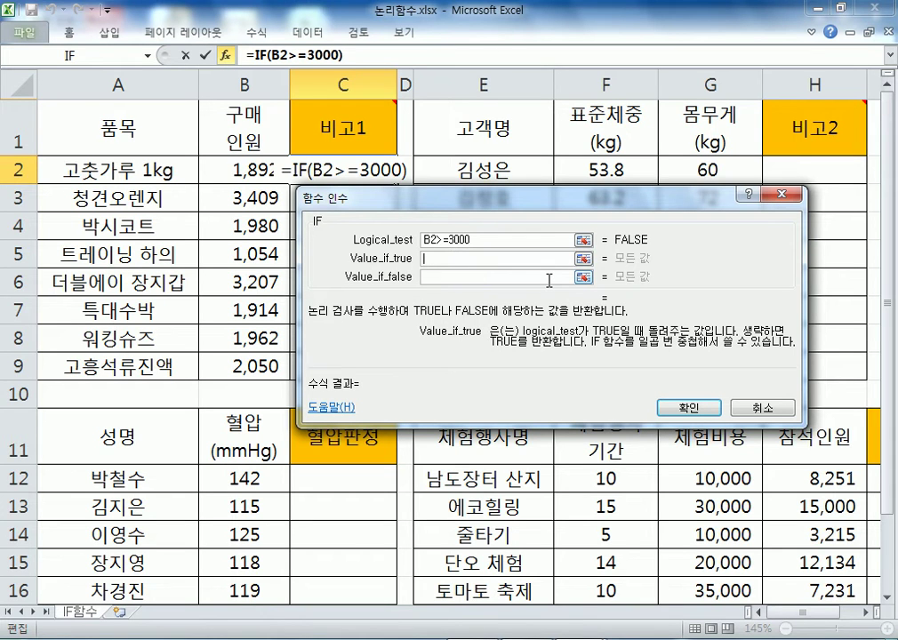
type("\"GLXM")
key("BackSpace")
key("BackSpace")
key("BackSpace")
key("BackSpace")
type("GLX")
key("BackSpace")
key("BackSpace")
key("BackSpace")
type("힐트상품\"")
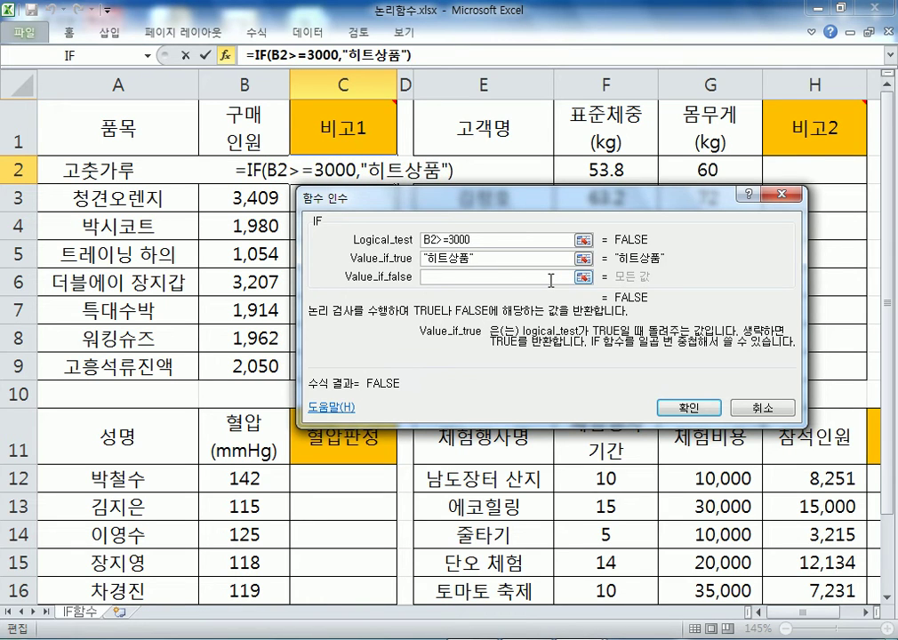
Set Value_if_false to "", accept the IF formula in C2, and fill it down to C9.
left_click(549, 277)
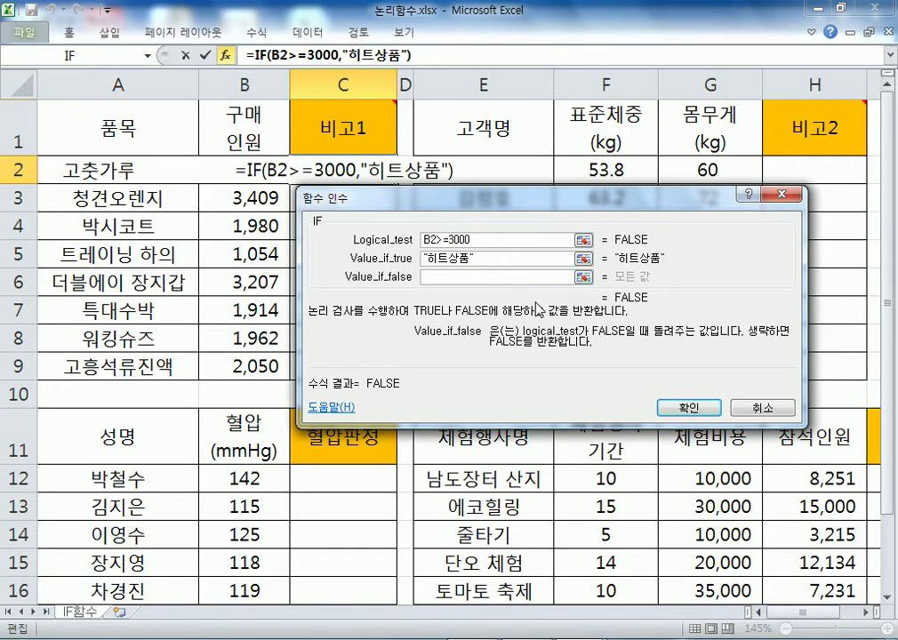
type("\"\"")
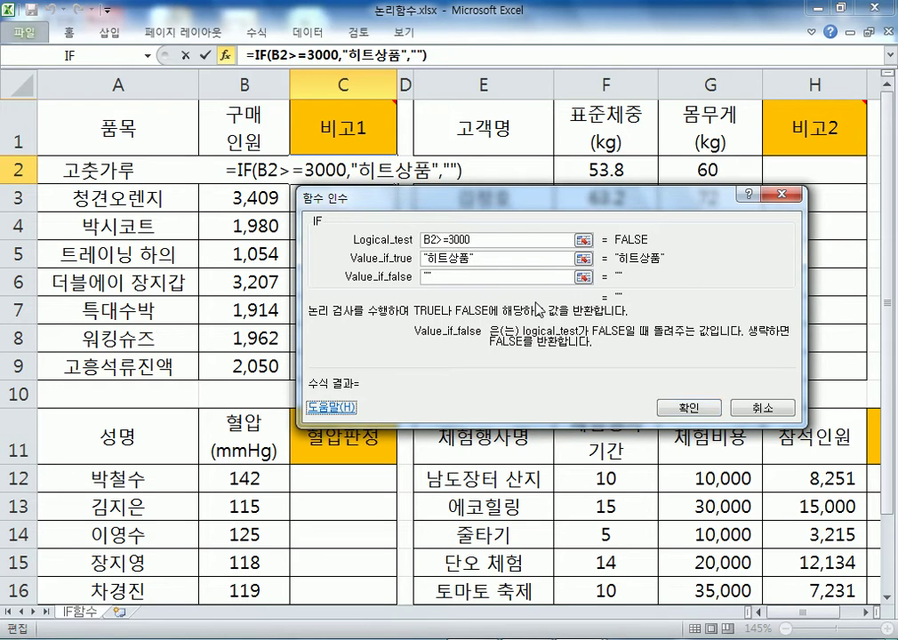
left_click(460, 259)
left_click(499, 275)
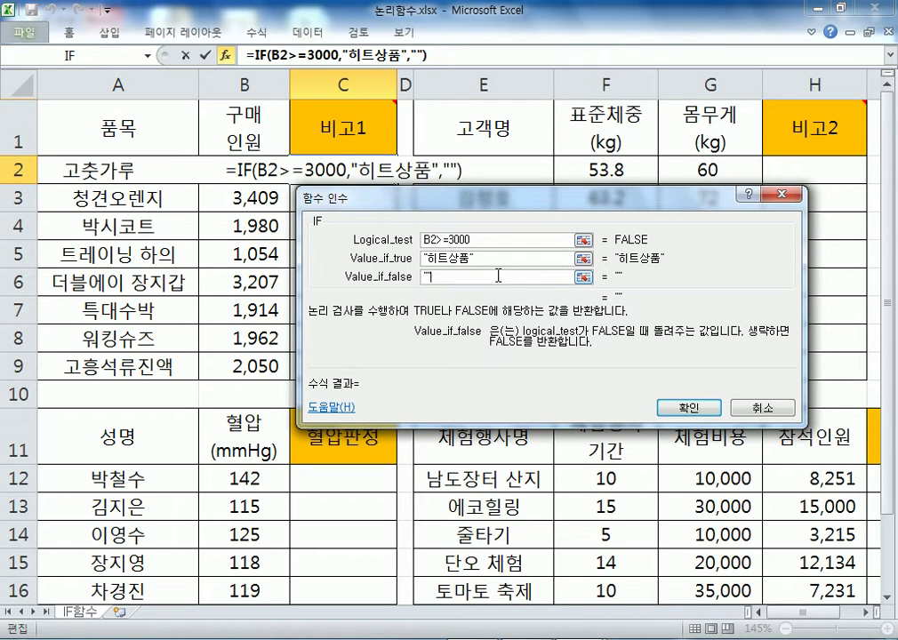
left_click(676, 409)
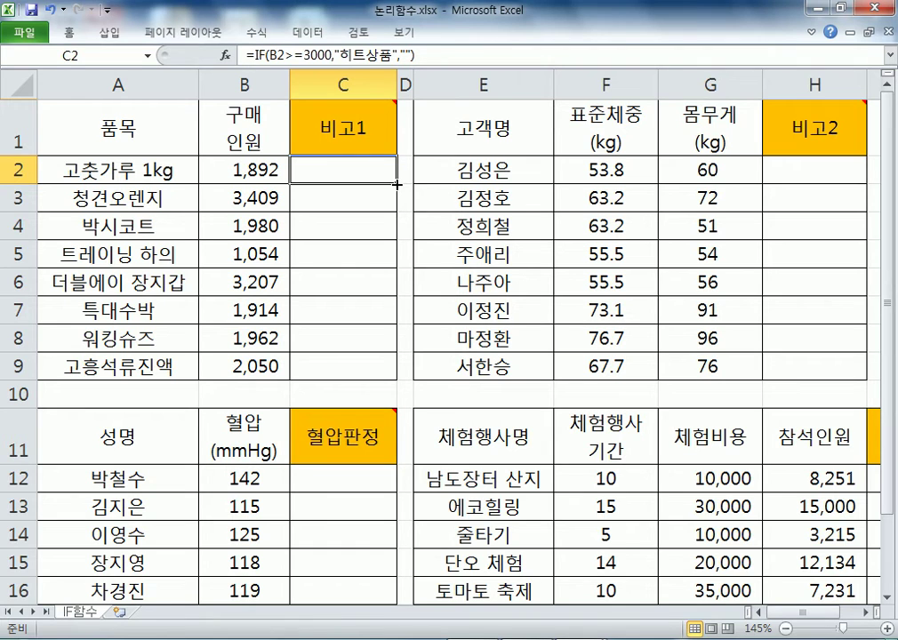
left_click_drag(396, 184, 396, 379)
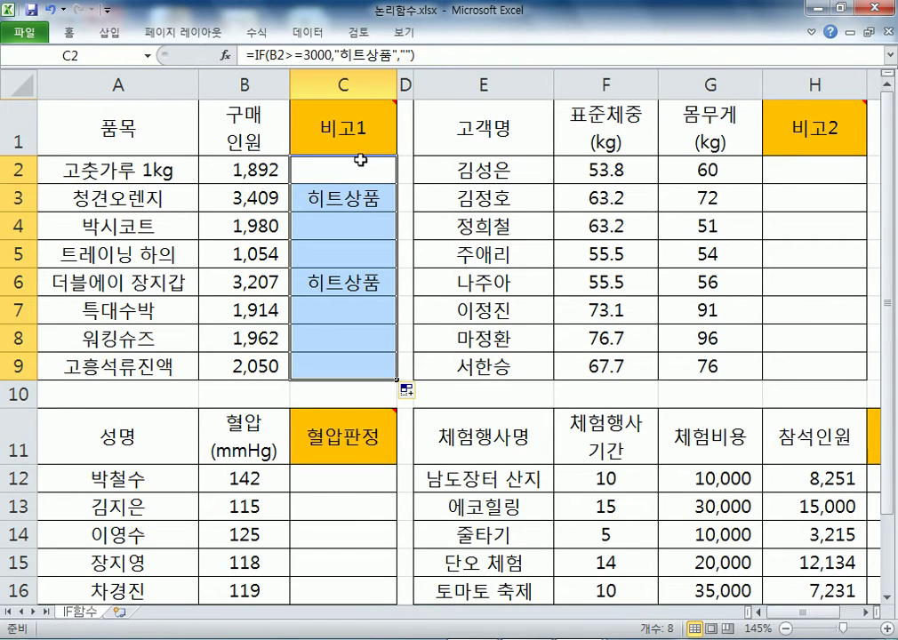
Check the 구매인원 values in column B against the 비고1 results.
left_click(241, 198)
left_click(242, 282)
left_click(310, 203)
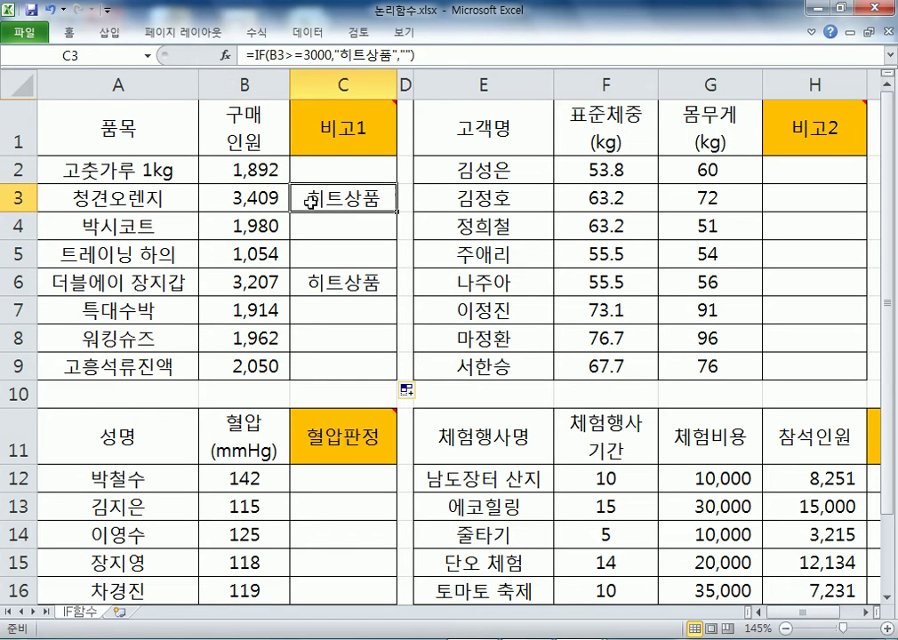
left_click(258, 198)
left_click(260, 227)
left_click(265, 255)
left_click(250, 311)
left_click(245, 338)
left_click(244, 367)
Test the formula by changing 박시코트's 구매인원 in B4 to 3980, and undo the change.
left_click(244, 228)
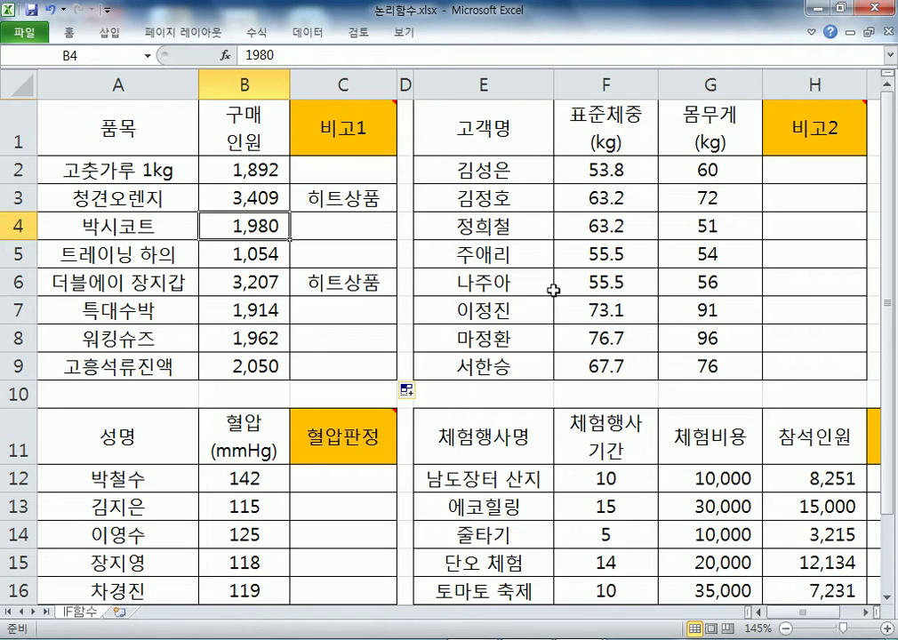
type("3980")
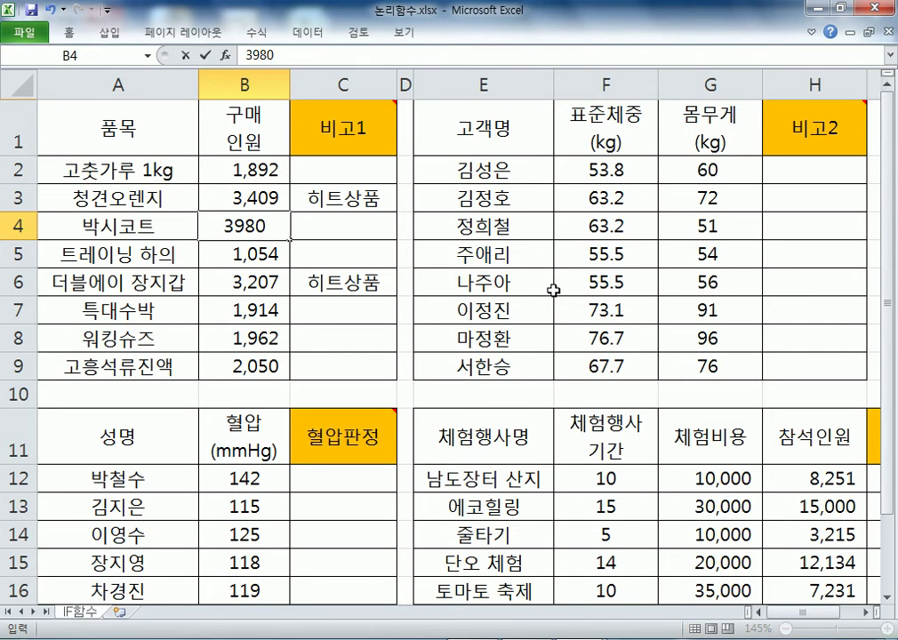
key("Return")
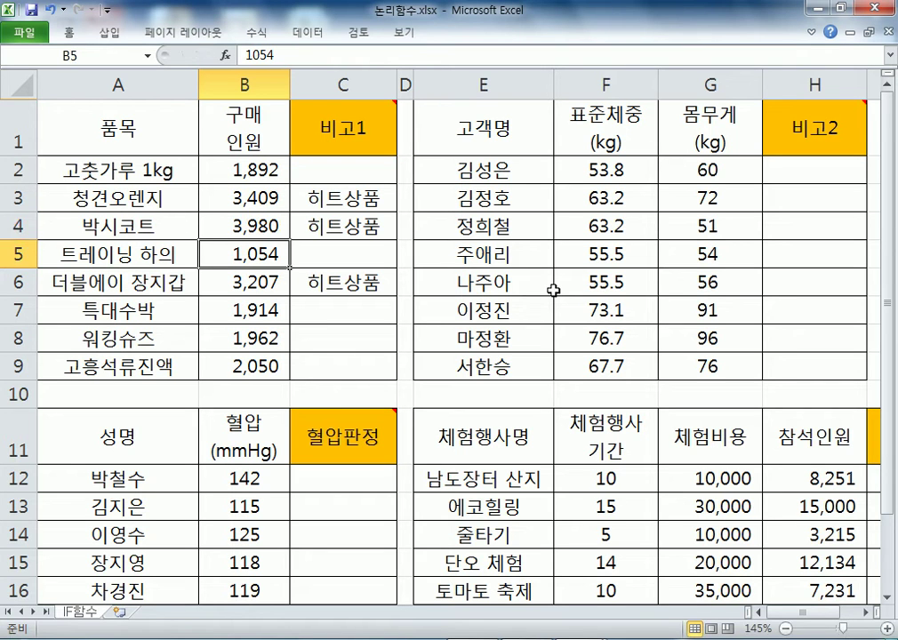
key("ctrl+z")
Inspect the IF formula in C2 without changing it, and clear the formulas from C2:C9.
key("Up")
key("Up")
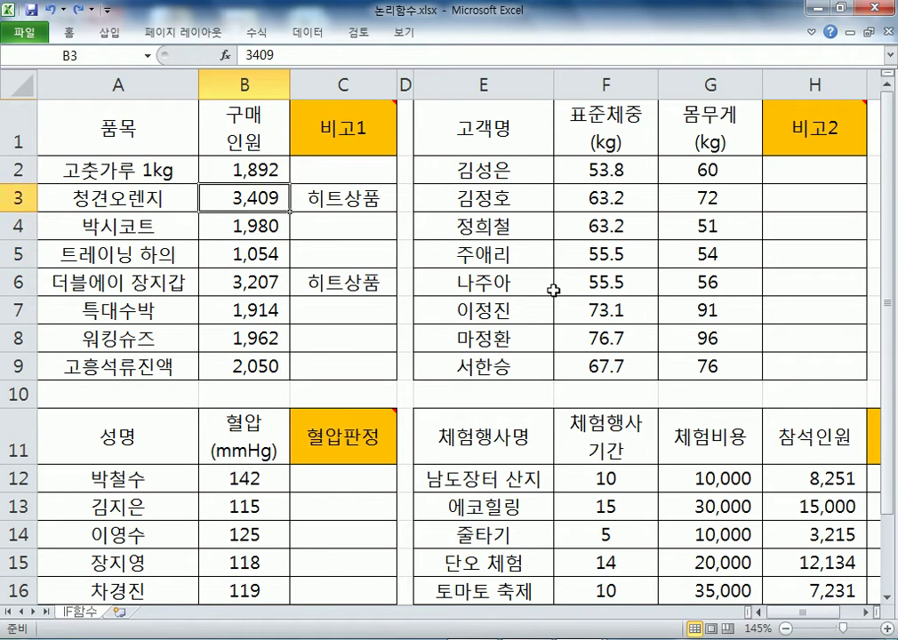
key("Right")
key("F2")
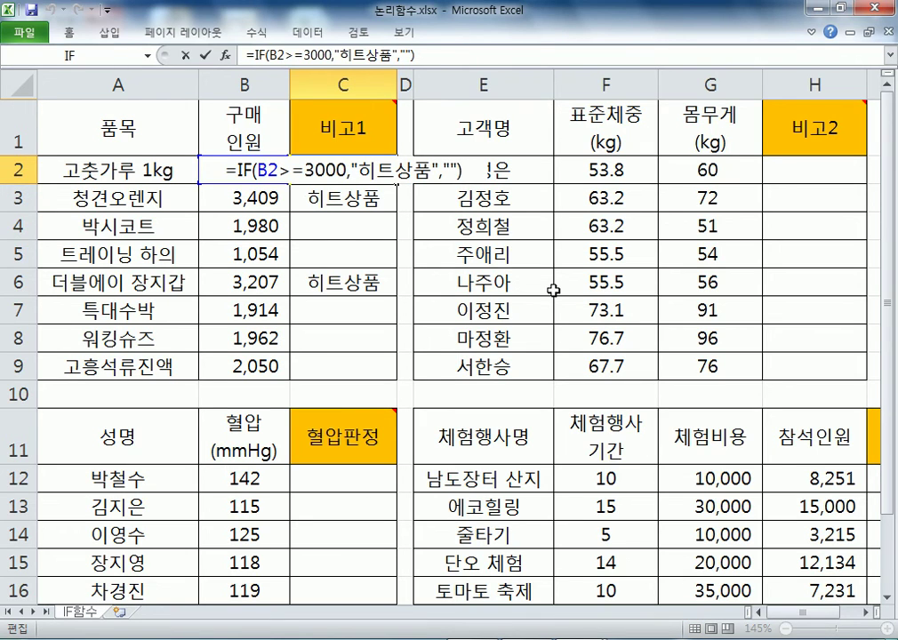
key("alt+Tab")
key("alt+Tab")
key("Escape")
left_click_drag(364, 175, 373, 359)
key("Delete")
Begin a formula with =if( directly in cell C2.
left_click(331, 178)
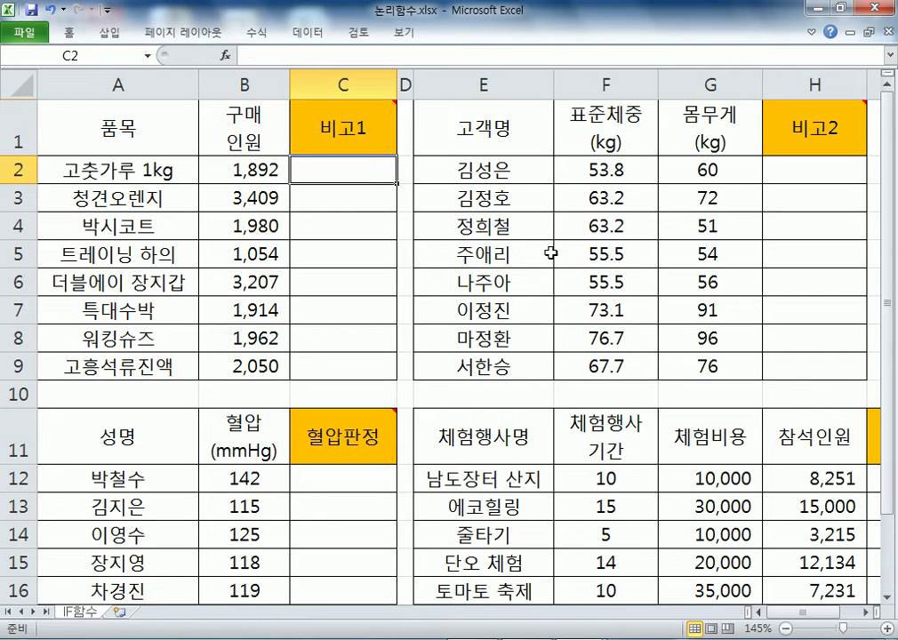
type("=if(")
key("BackSpace")
key("BackSpace")
key("BackSpace")
type("if(")
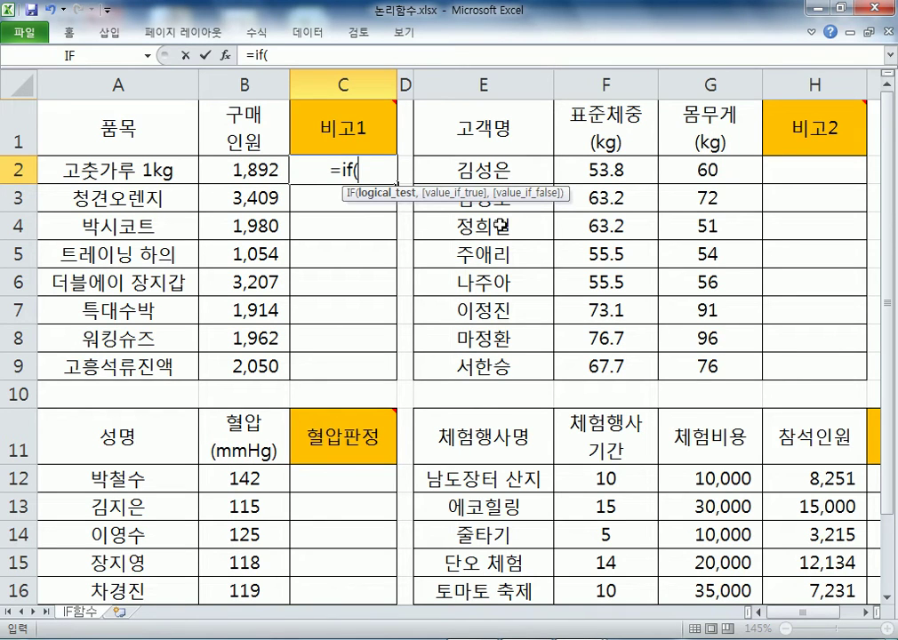
Try writing the cell reference B2 by hand as the IF argument, and remove it again.
type("B2")
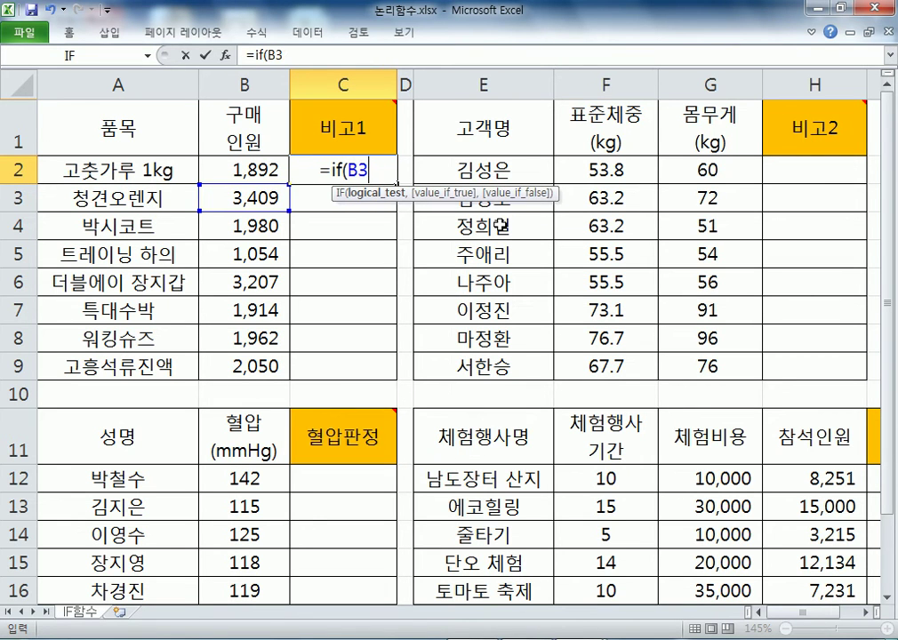
key("BackSpace")
key("BackSpace")
type("B2")
key("BackSpace")
key("BackSpace")
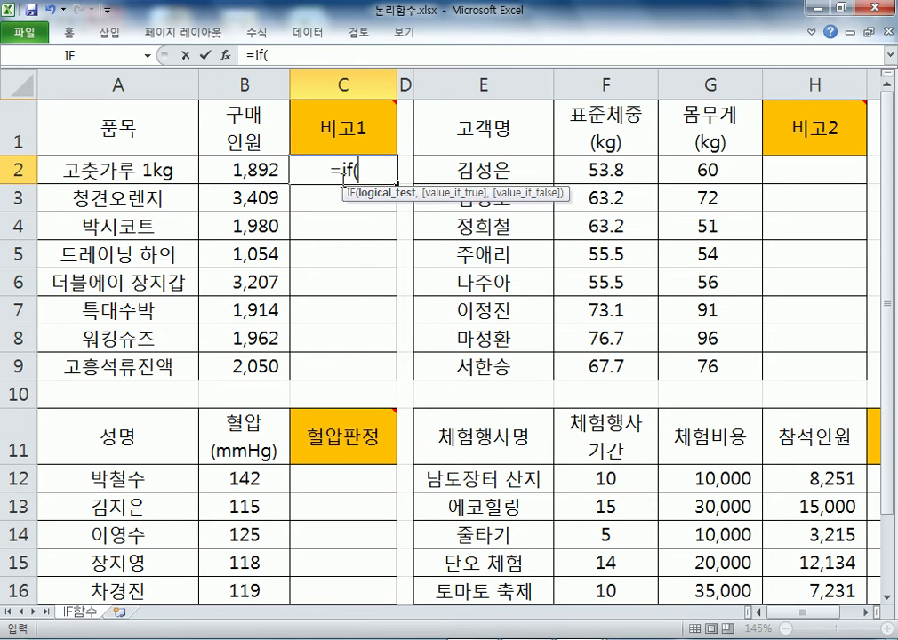
Add the condition B2>=3000 to the IF formula in C2, and check the >= operator against the formula noted in Notepad.
left_click(233, 169)
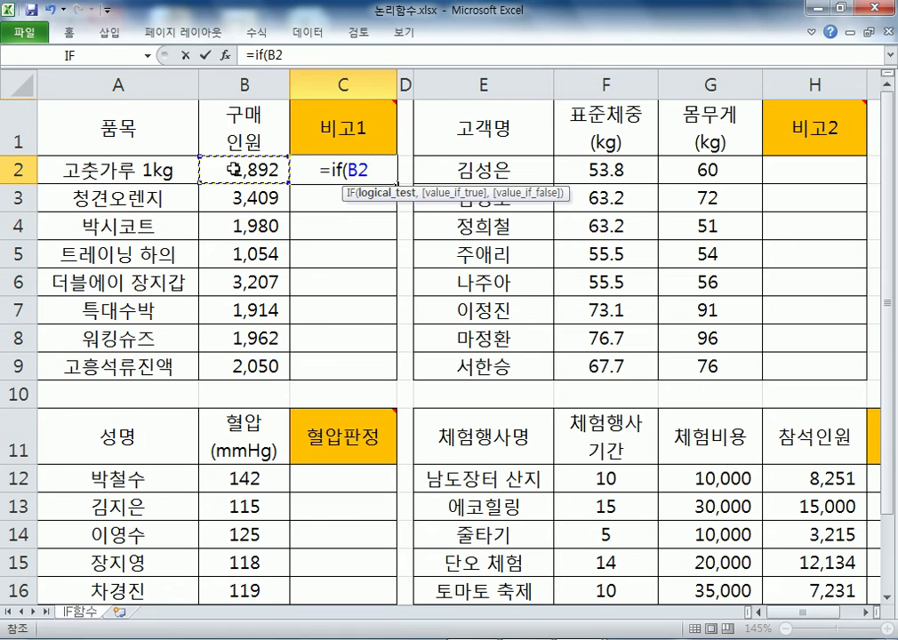
type(">")
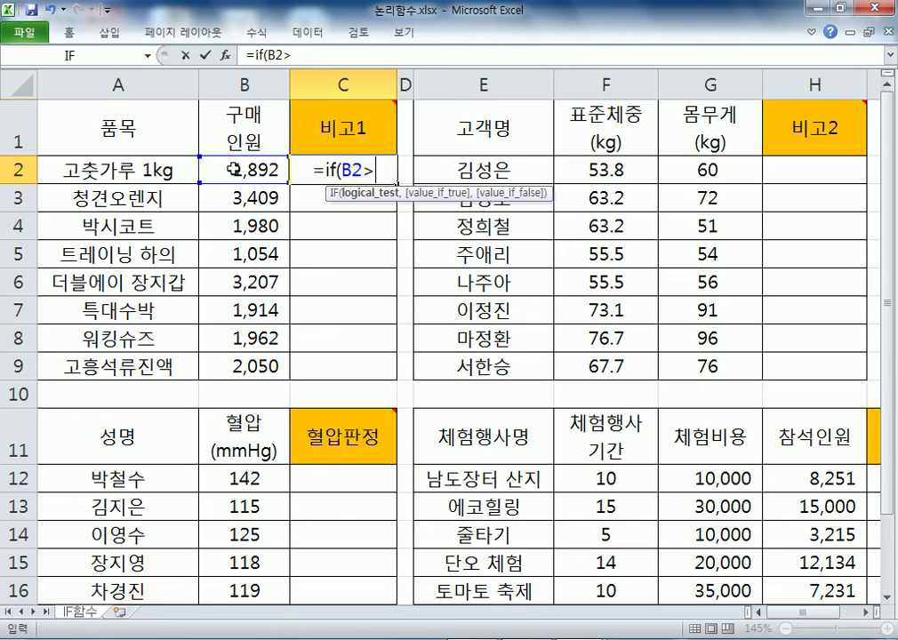
type("=3000")
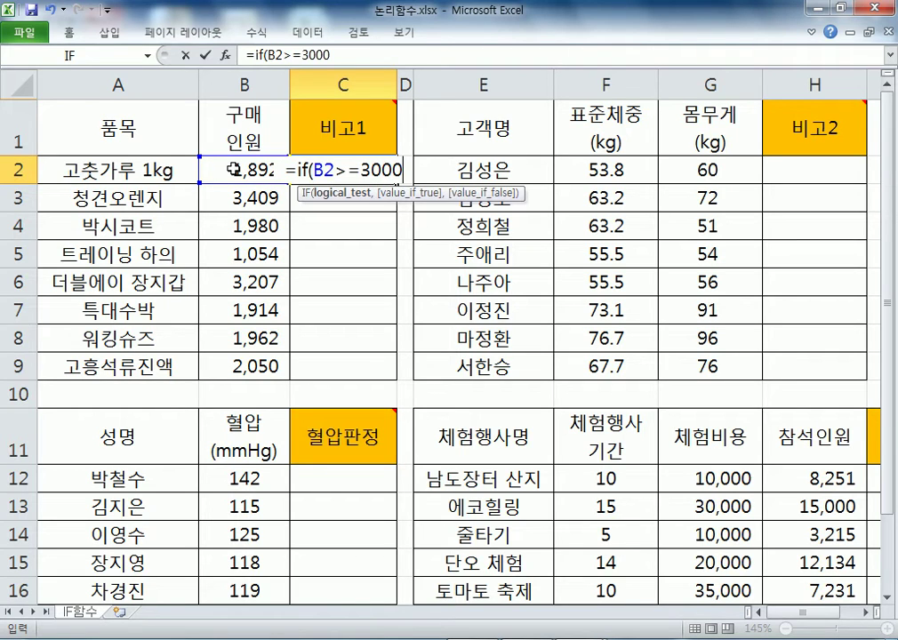
key("alt+Tab")
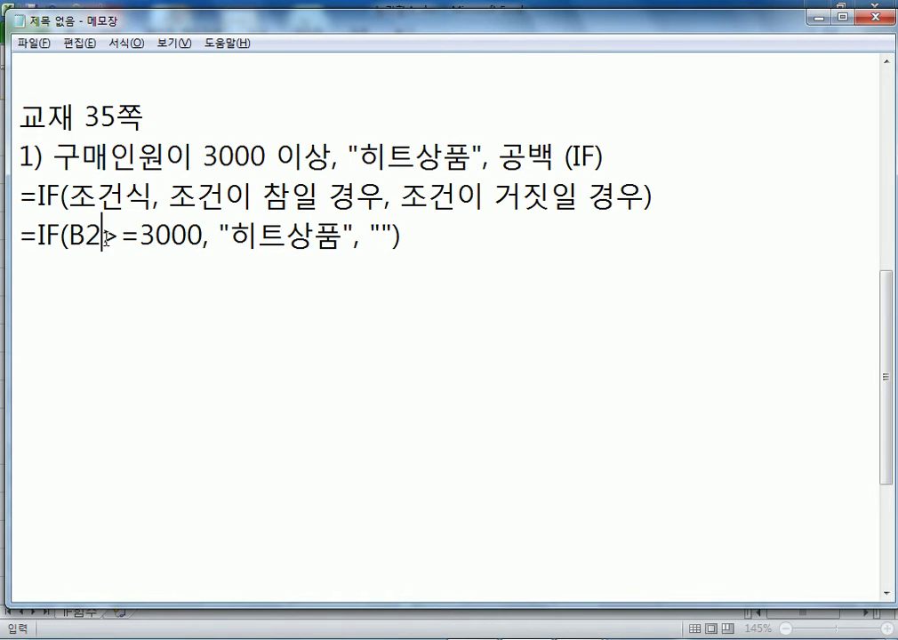
left_click_drag(102, 236, 140, 236)
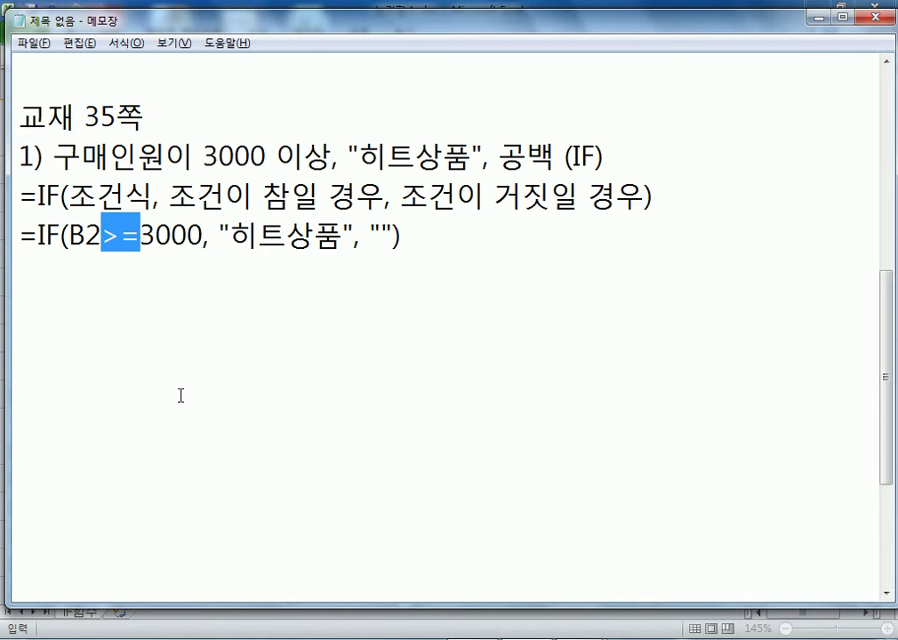
left_click(443, 245)
key("alt+Tab")
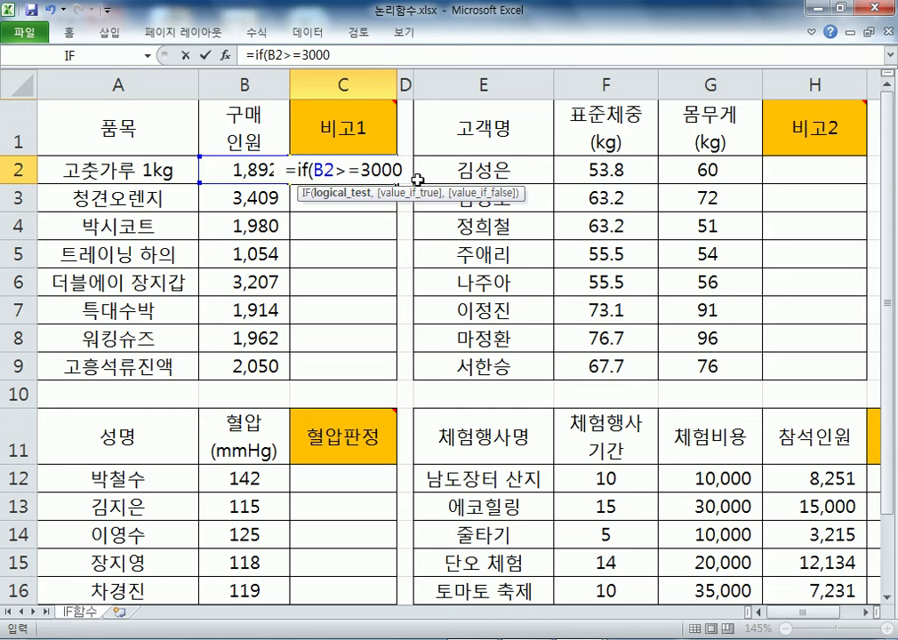
Complete the C2 formula with "히트상품" as the true value and an empty string "" as the false value.
type(",\"G")
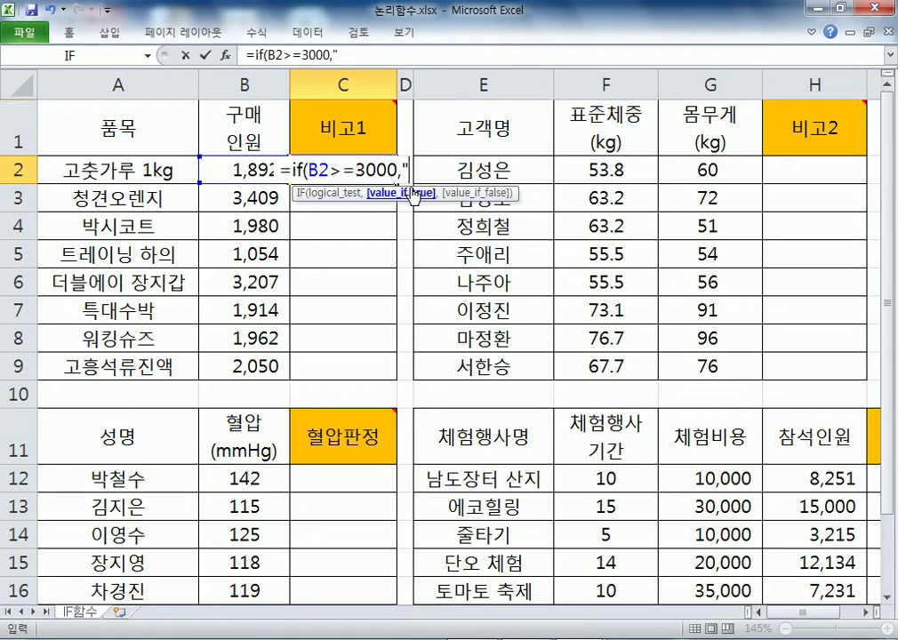
type("L")
key("BackSpace")
key("BackSpace")
type("히")
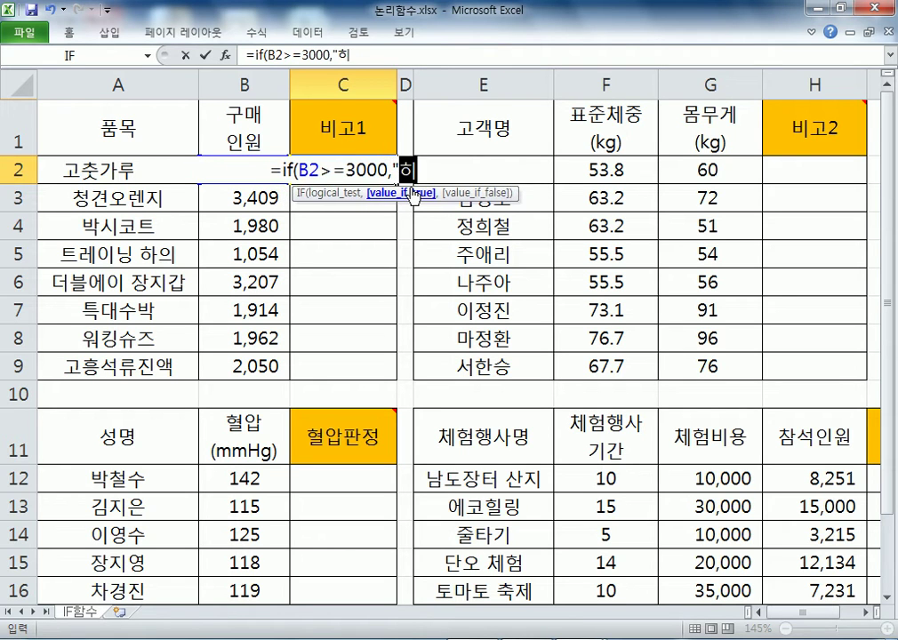
type("트사ㅇ품\"")
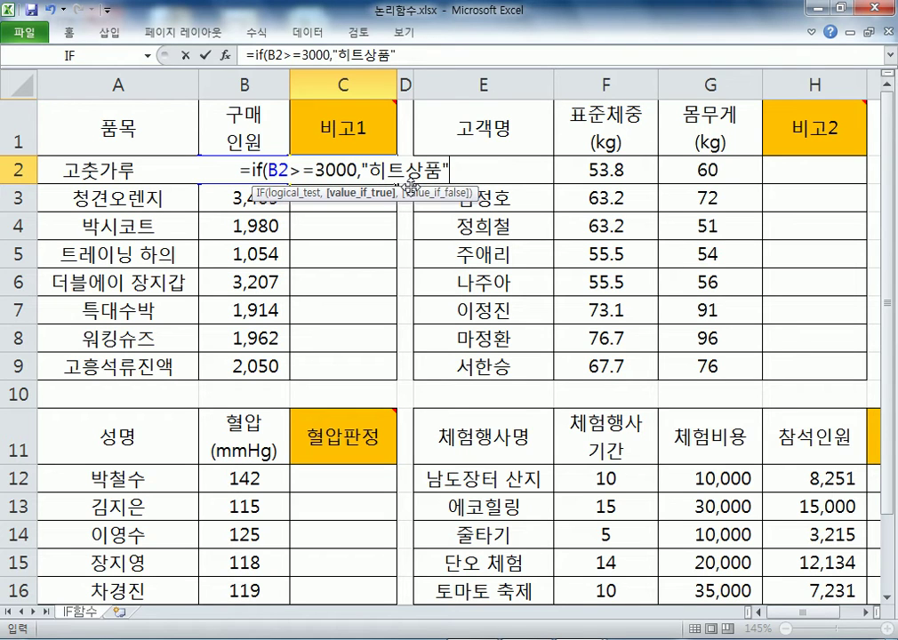
type(",")
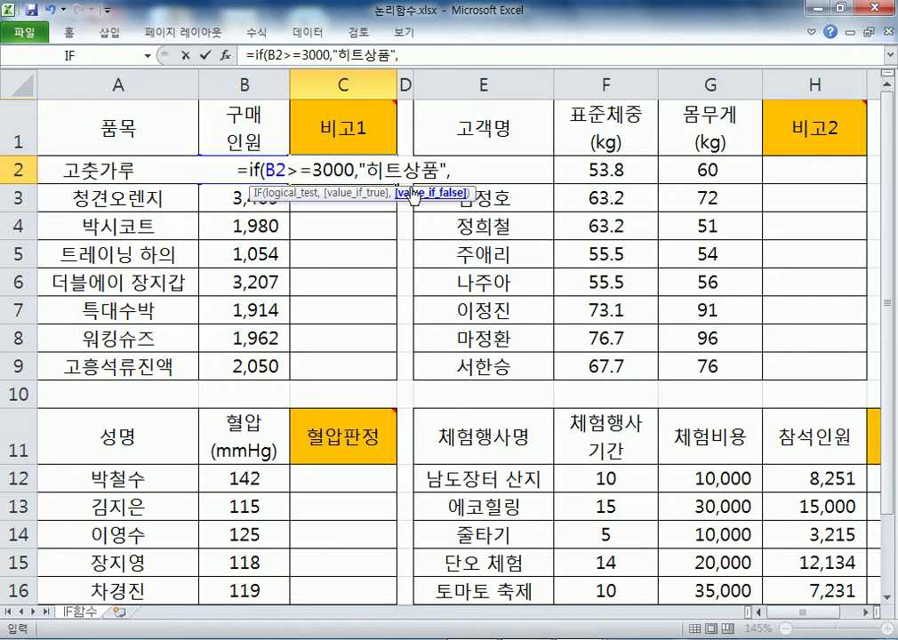
type("\"\"")
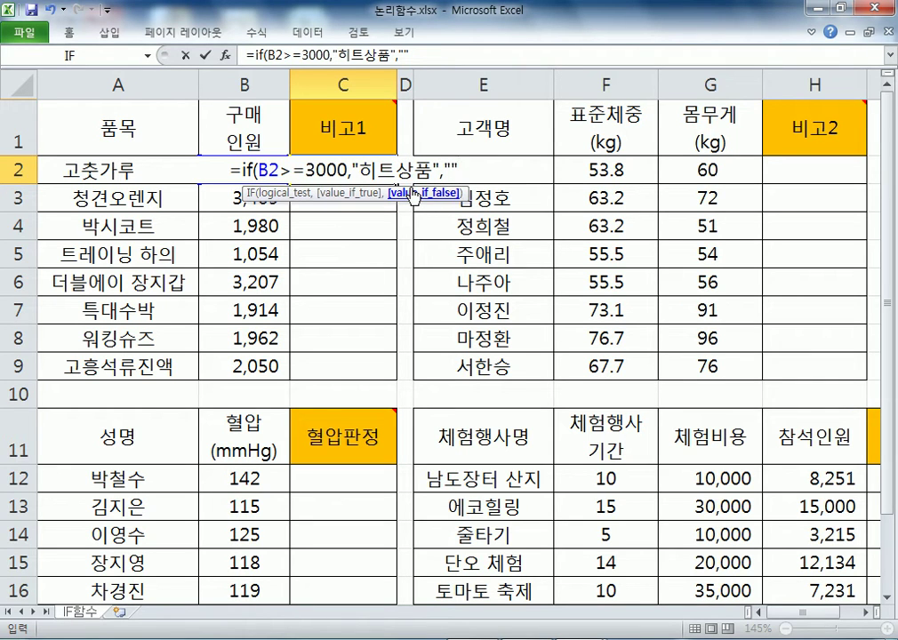
type(")")
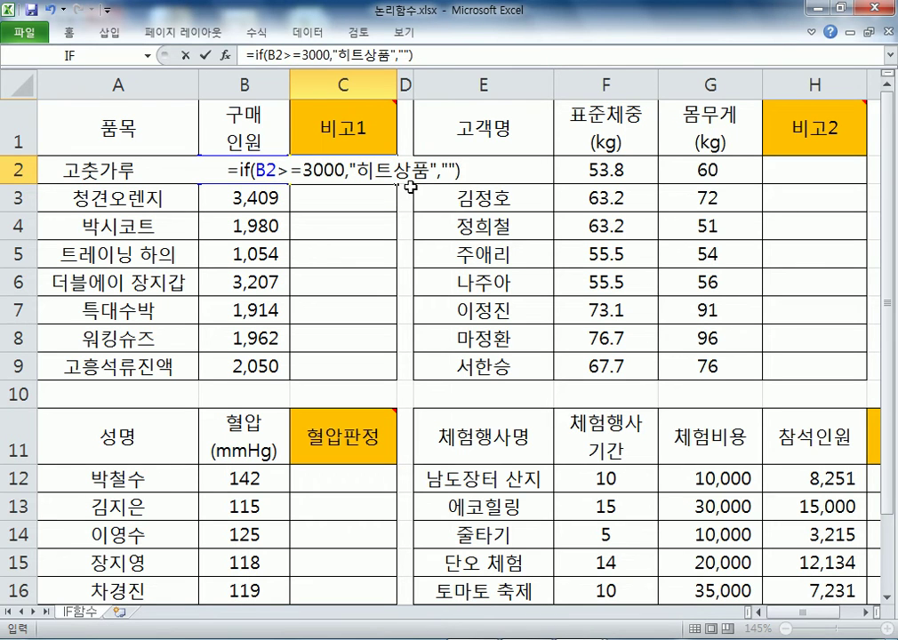
key("Return")
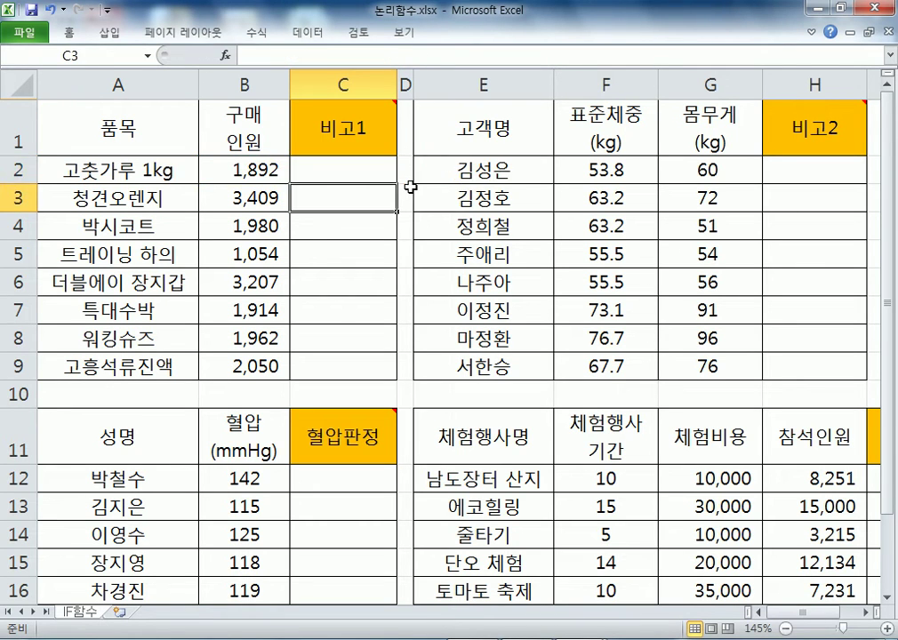
Fill the IF formula from C2 down through C9 in the 비고1 column.
key("Up")
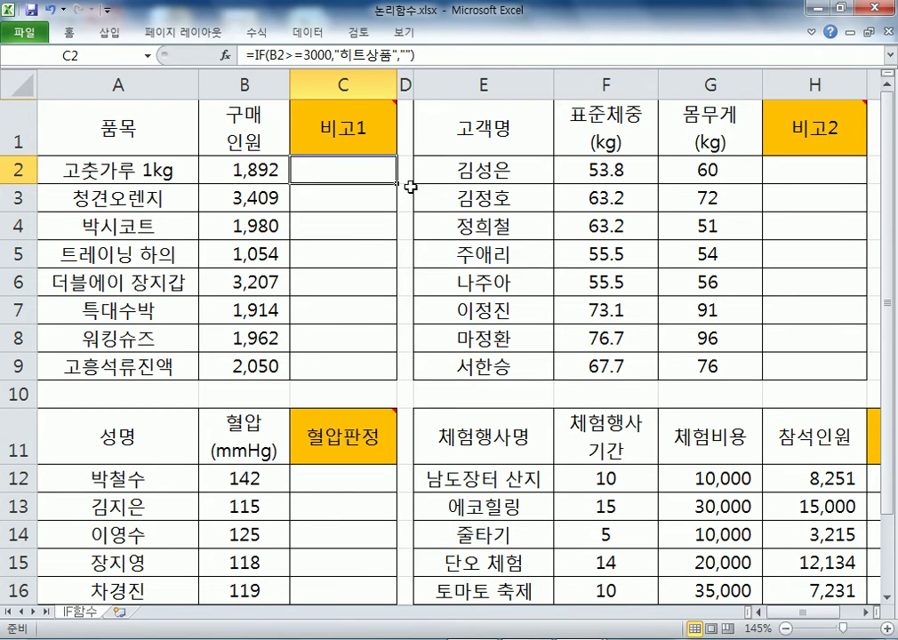
scroll(410, 186, "up", 3, "ctrl")
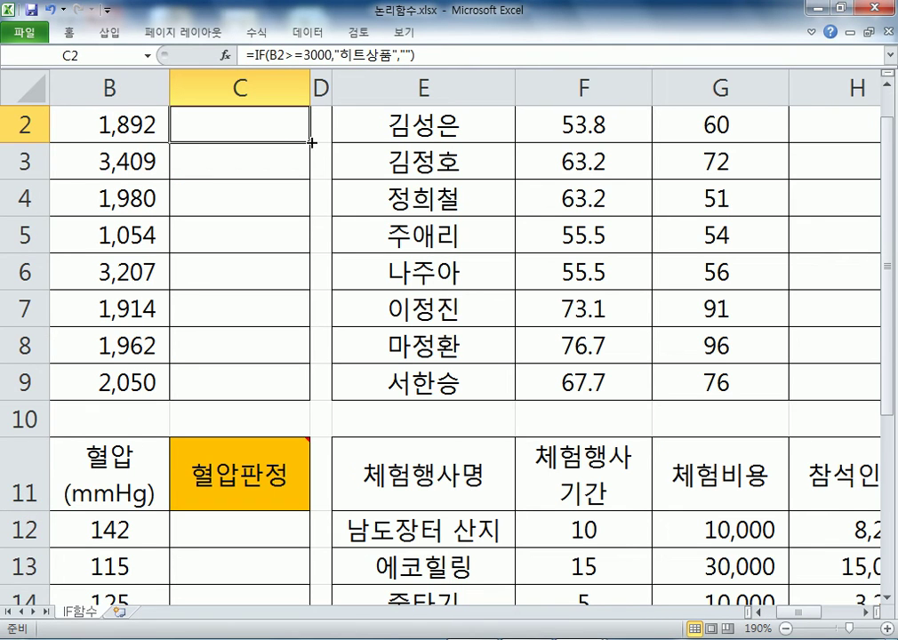
scroll(277, 124, "up", 1)
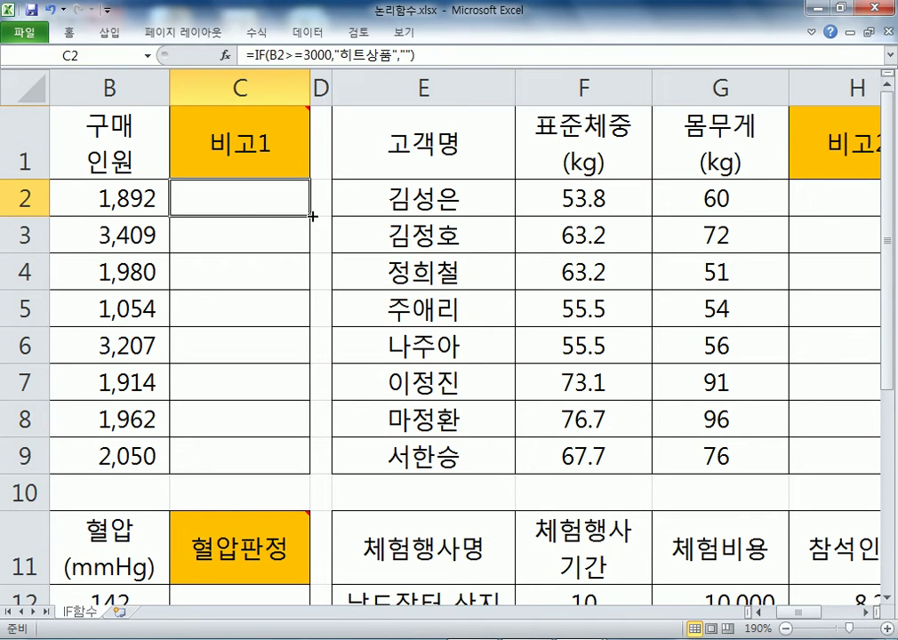
mouse_move(313, 216)
left_mouse_down()
mouse_move(301, 473)
mouse_move(307, 424)
mouse_move(293, 220)
mouse_move(305, 209)
mouse_move(307, 215)
left_mouse_up()
double_click(311, 217)
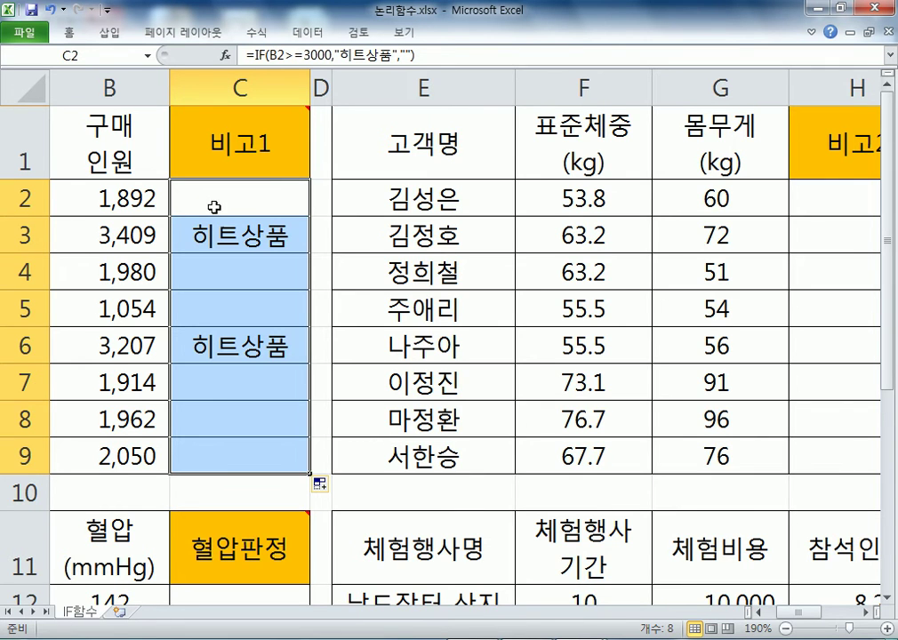
Select H2 under 비고2, switch to Notepad and start the item "2) 몸무게" after a blank line below the first formula.
scroll(188, 200, "down", 1, "ctrl")
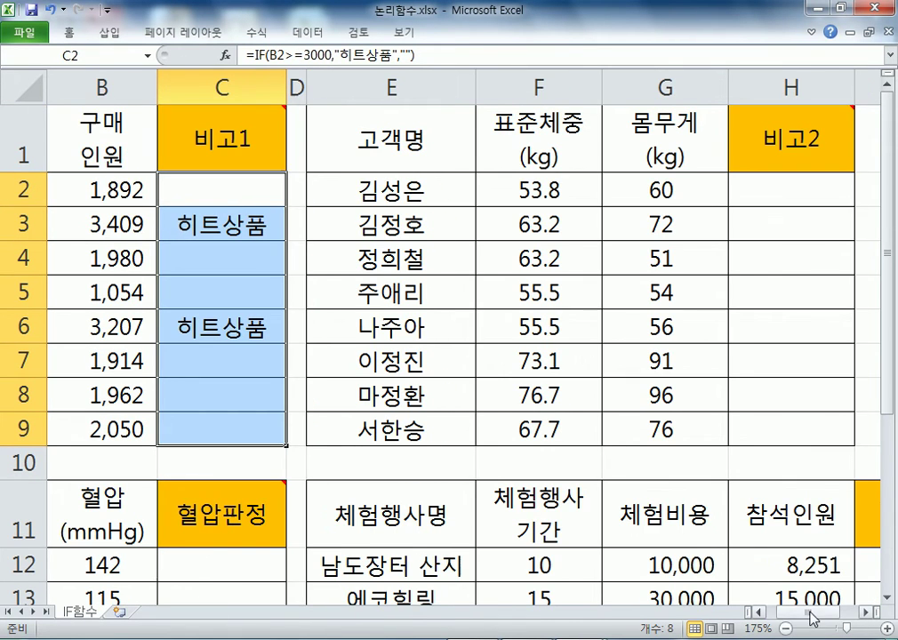
left_click_drag(812, 612, 836, 615)
left_click(535, 184)
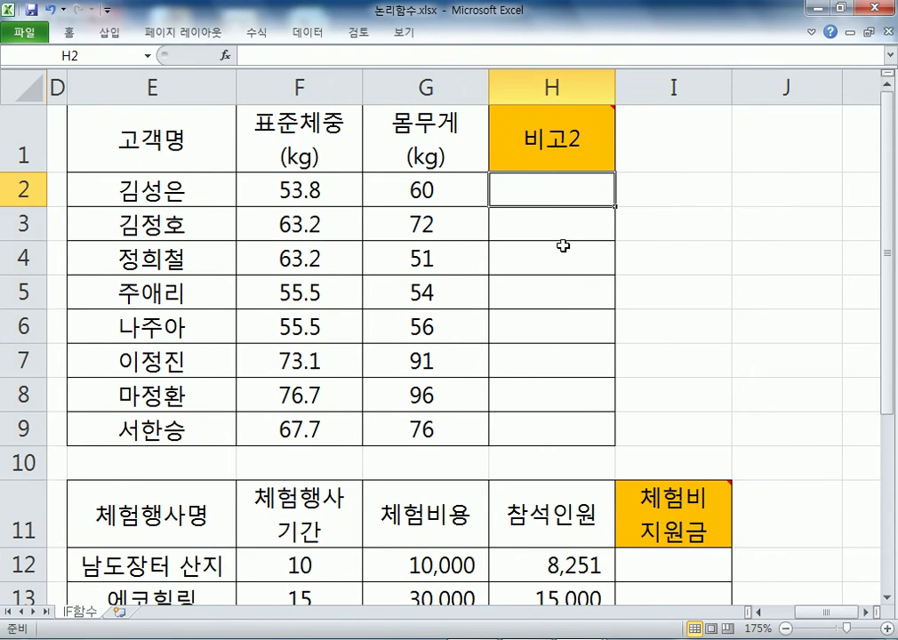
key("alt+Tab")
key("Return")
key("Return")
type("2)")
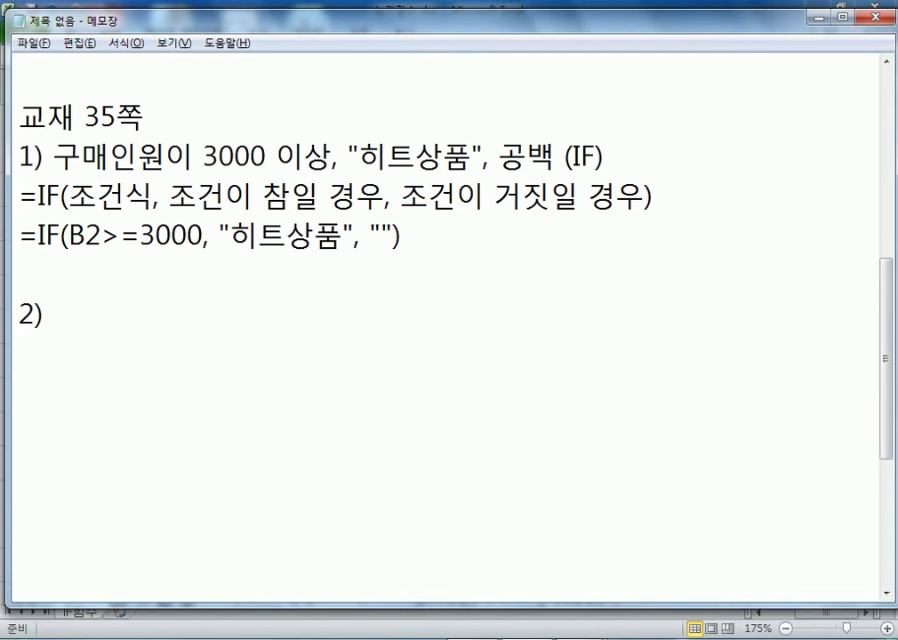
type(" 모무")
key("BackSpace")
key("BackSpace")
key("BackSpace")
type("ㅁ몸무게")
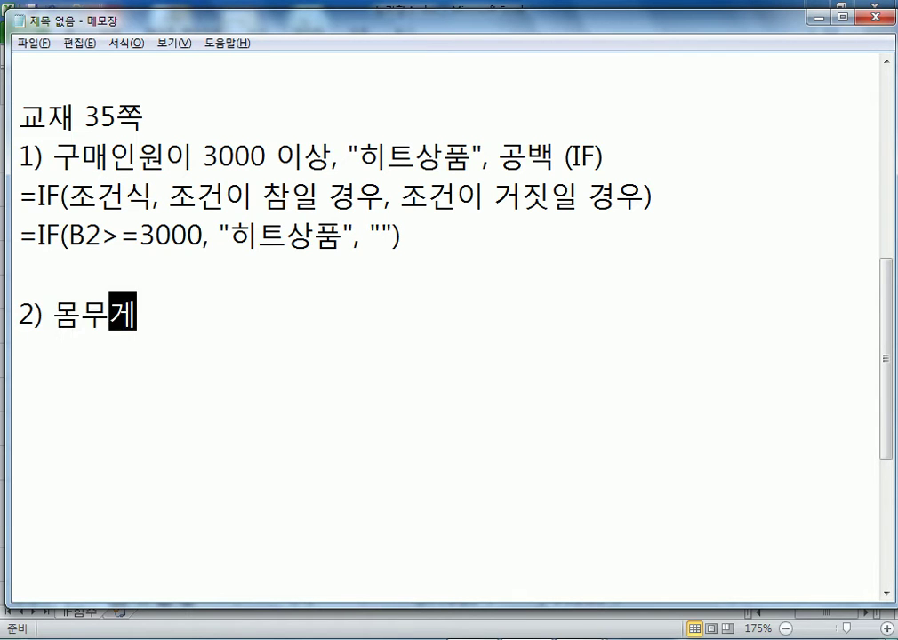
Continue the wording of item 2 with "를 표준체중으로 나눈 값이".
type("를 표")
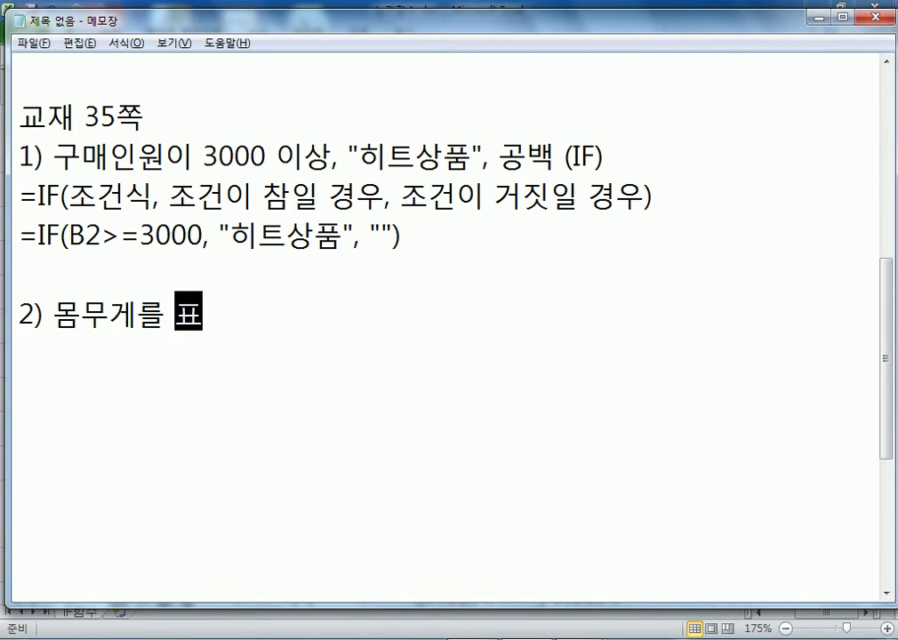
type("준ㅍㅔ주ㅠㅇ")
key("BackSpace")
key("BackSpace")
key("BackSpace")
key("BackSpace")
type("페")
key("BackSpace")
key("BackSpace")
type("체중")
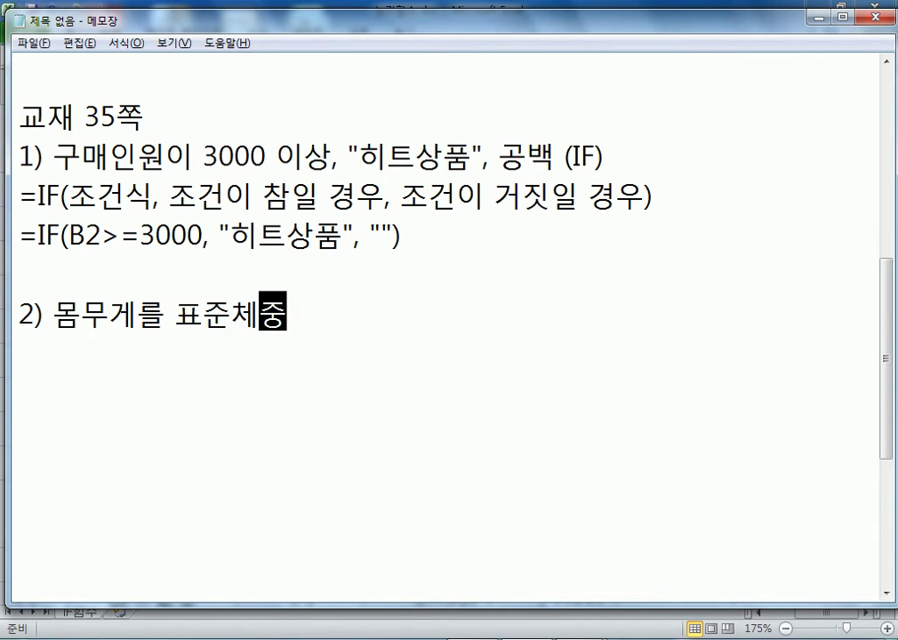
type("으로 나눈 값이")
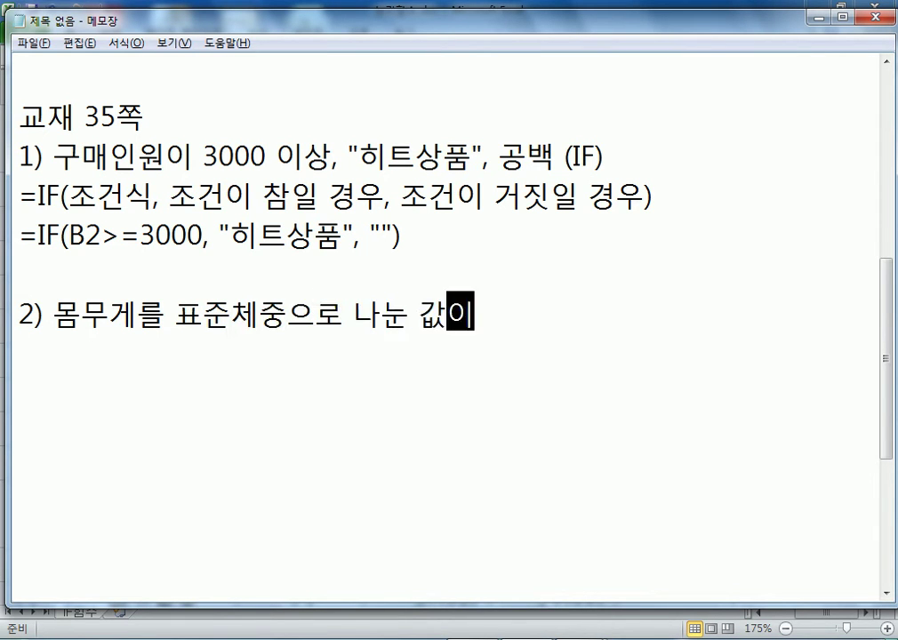
Finish item 2 with "1.2 이상이면 "비만", 1.1 이상이면 "과체중", 그 외에는 공백 (IF)" and start a new line.
type(" 1.2 이상이면 \"")
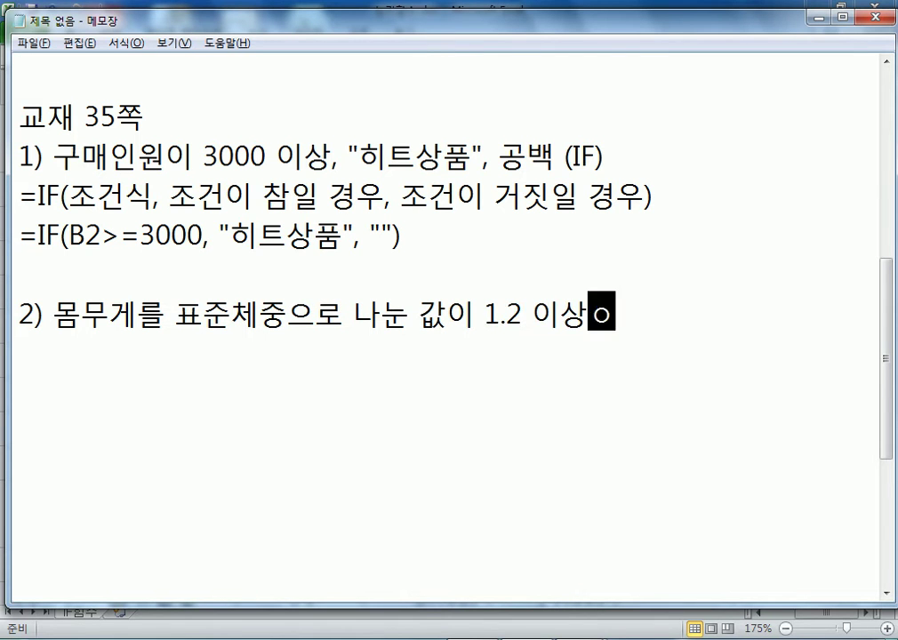
type("비만")
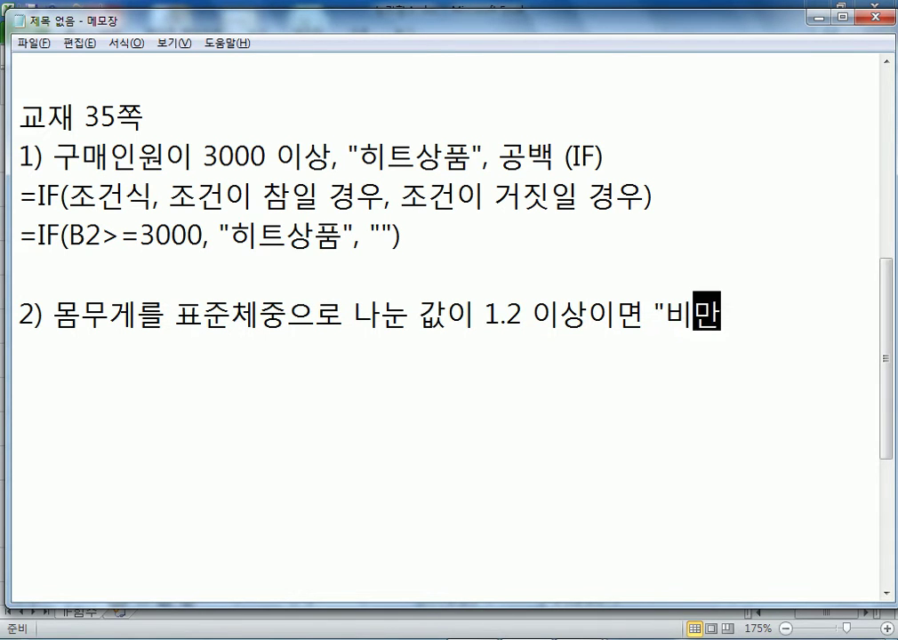
type("\", 1.1 이상이면 \"고")
type("체중\",")
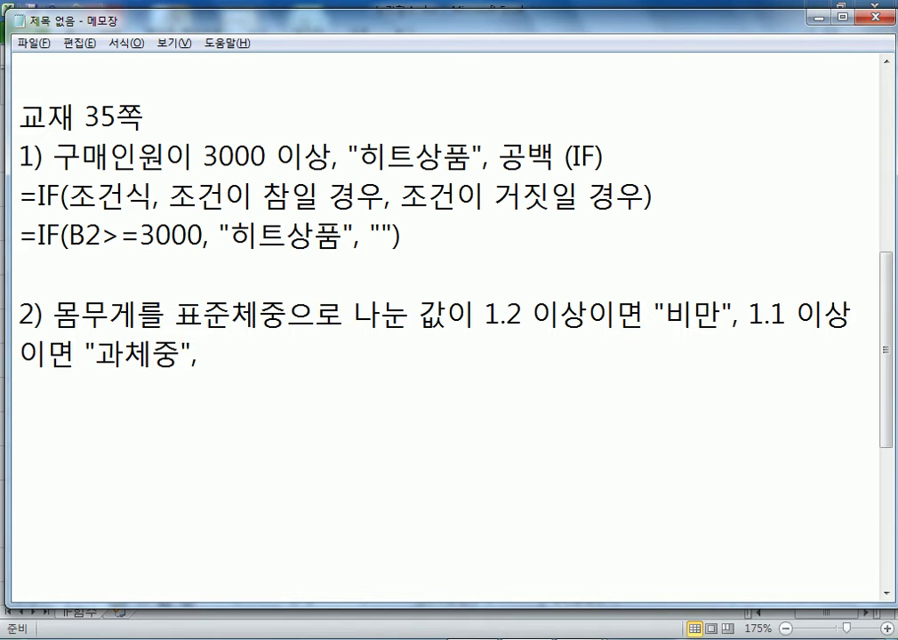
type(" 그 오")
type("에는")
type(" 공백")
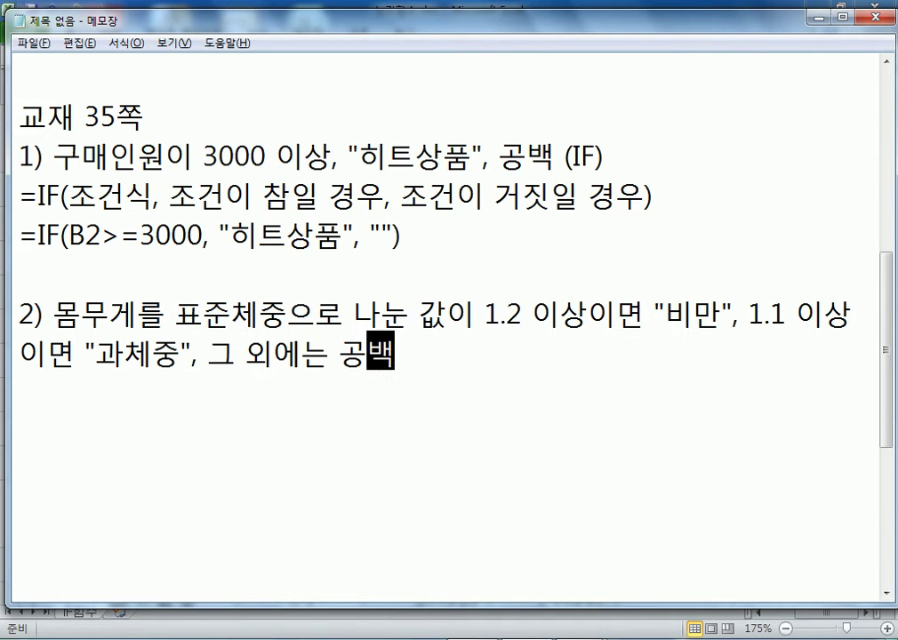
type("(")
key("BackSpace")
type("(IF)")
key("Return")
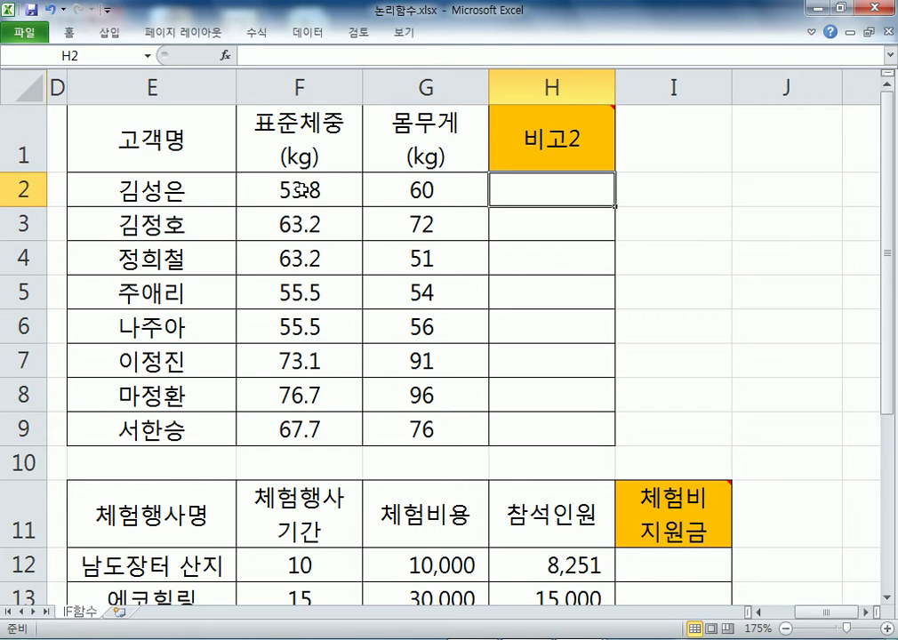
Switch to Excel to examine the 표준체중 and 몸무게 values in F2 and G2, and return to the Notepad notes.
left_click(453, 197)
left_click(298, 198)
left_click(414, 191)
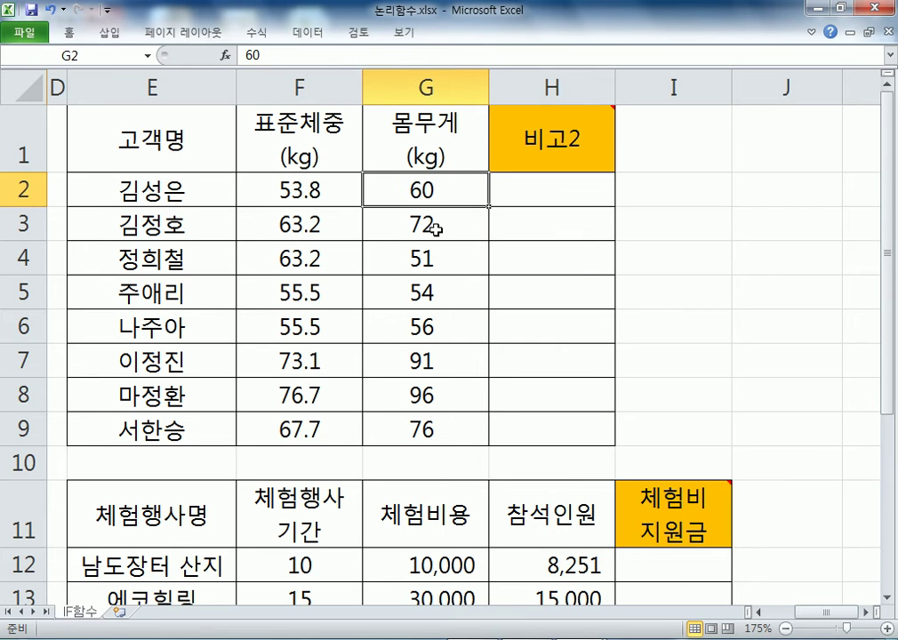
key("alt+Tab")
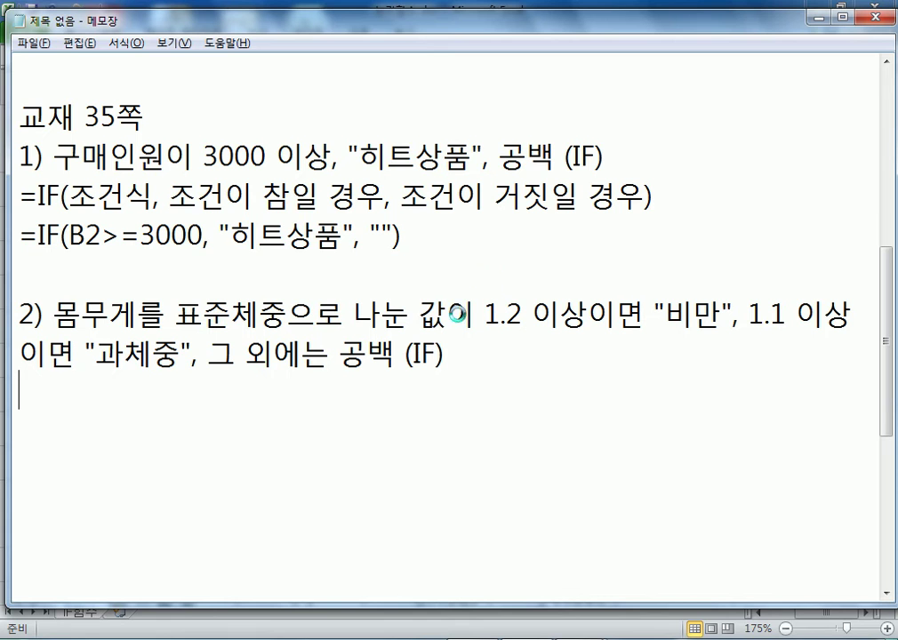
key("alt+Tab")
key("alt+Tab")
Insert the line "경우의 수 : "히트상품", 공백" directly below the =IF(B2>=3000, "히트상품", "") formula.
key("Return")
left_click(441, 255)
key("Return")
key("Up")
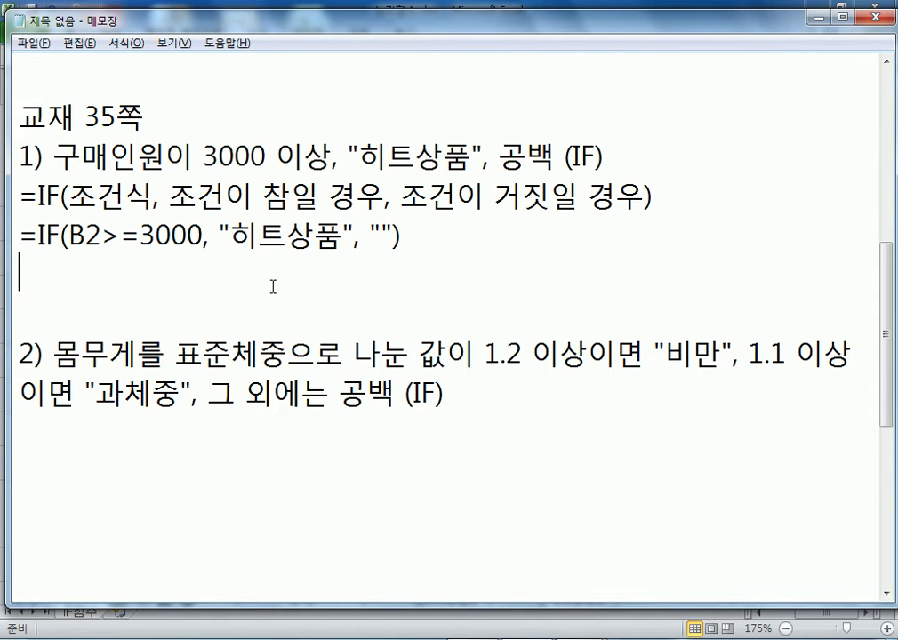
type("RUDDN")
key("shift+Home")
type("경우의 수 : \"")
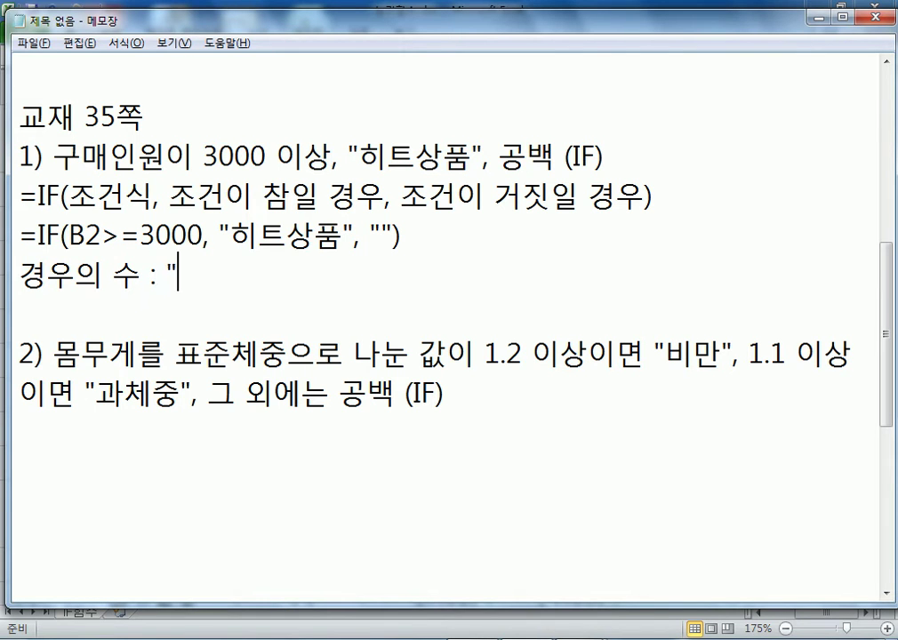
type("히트상품\", 공백")
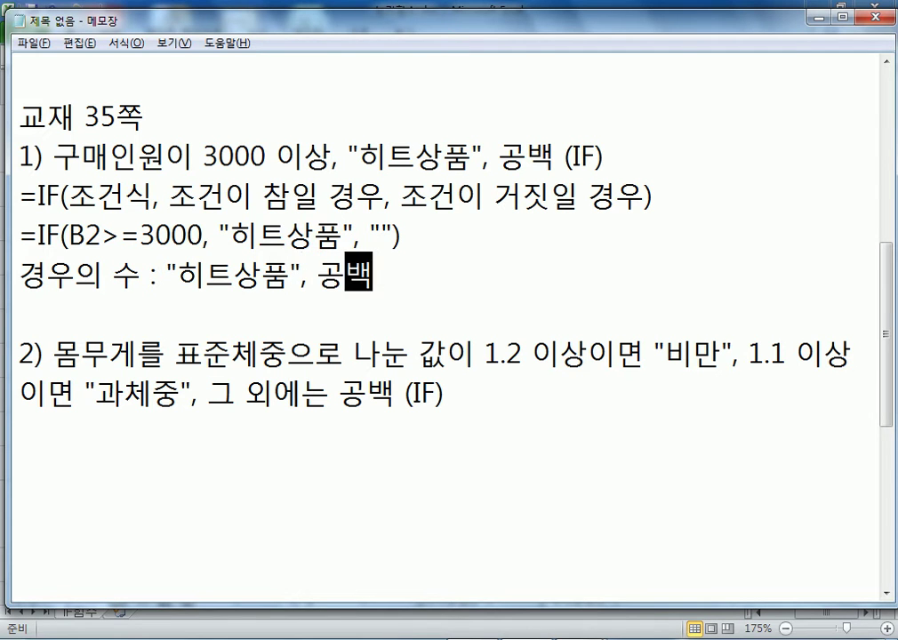
Add the line "경우의 수 : "비만", "과체중", 공백" below item 2 and start a new line.
left_click(453, 434)
scroll(457, 436, "down", 1)
type("ㄱ경우의 수 : \"비만\", \"과체중")
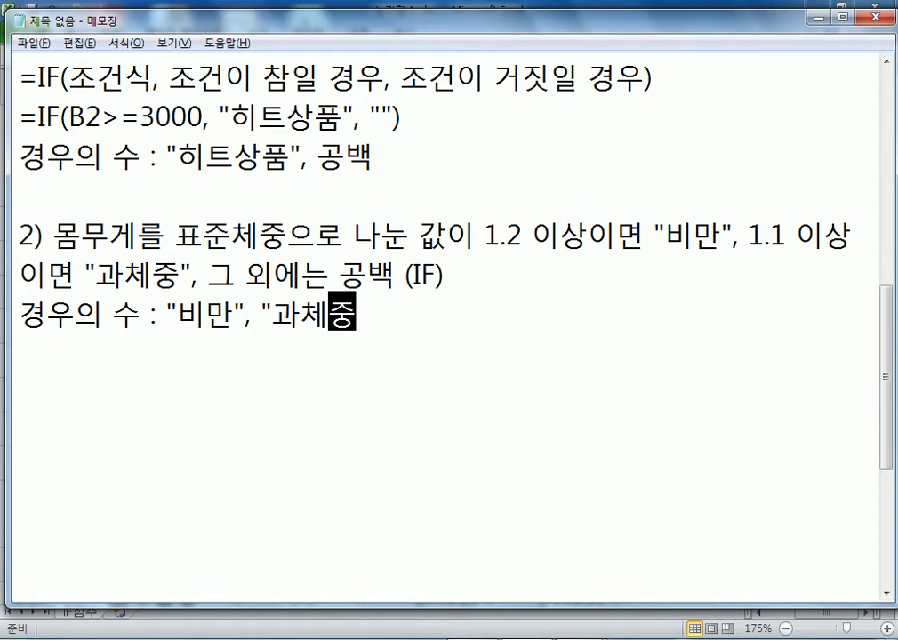
type("\", ㄱ공백")
key("Return")
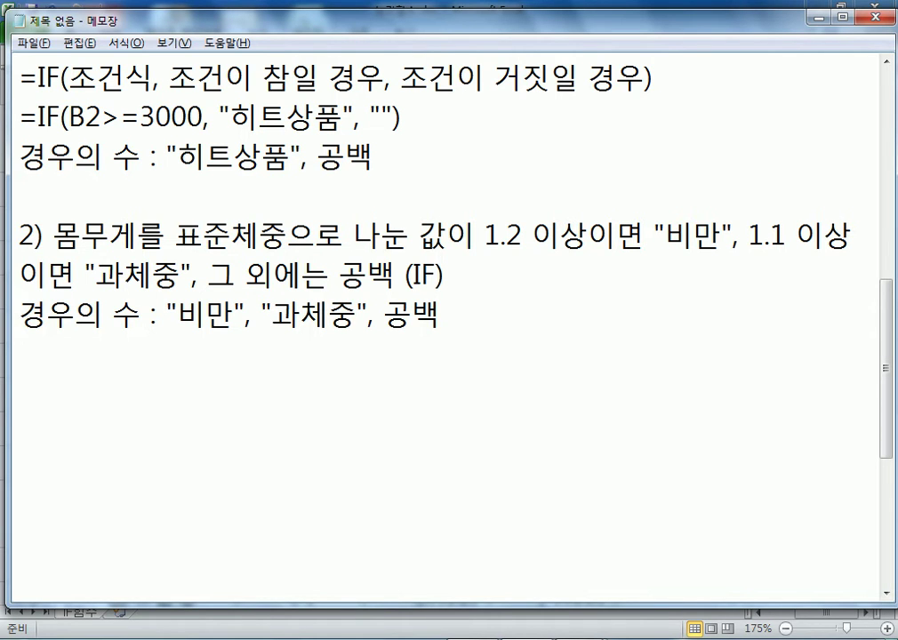
Write the nested IF pattern "=IF(조건1, 참, IF(조건2, 참, 거짓)" below the 경우의 수 line of item 2.
type("=IF(")
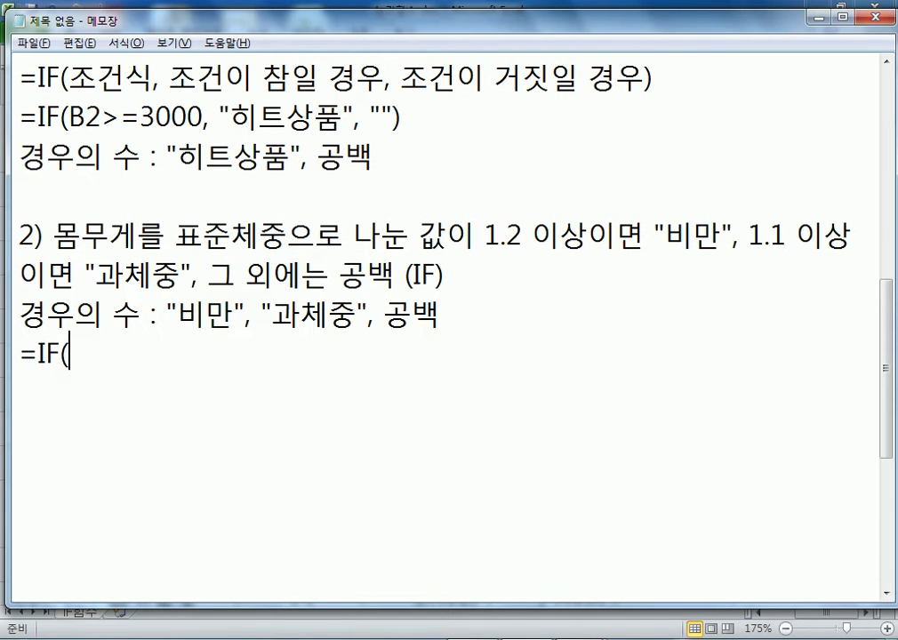
type("조건1")
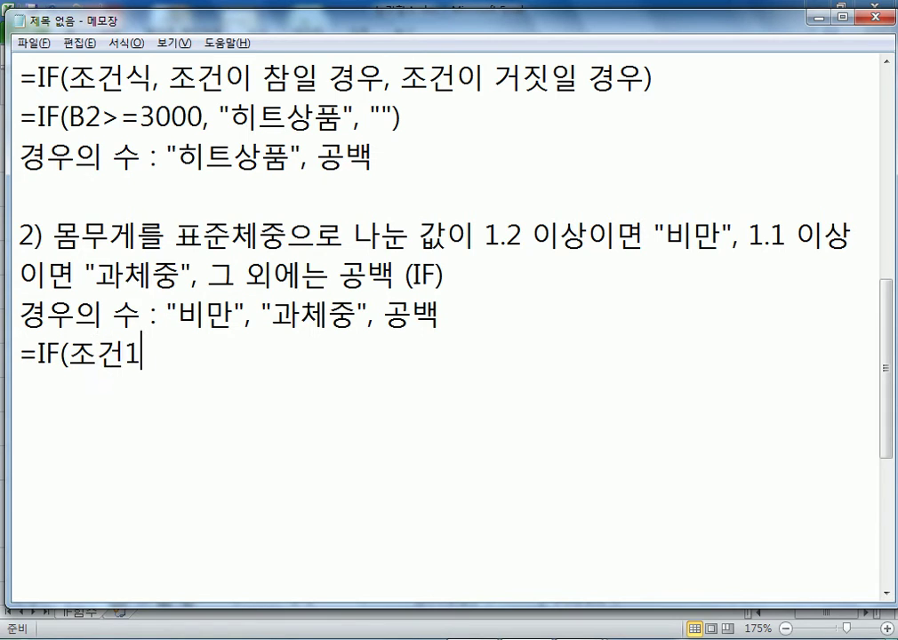
type(", 참, 거지;")
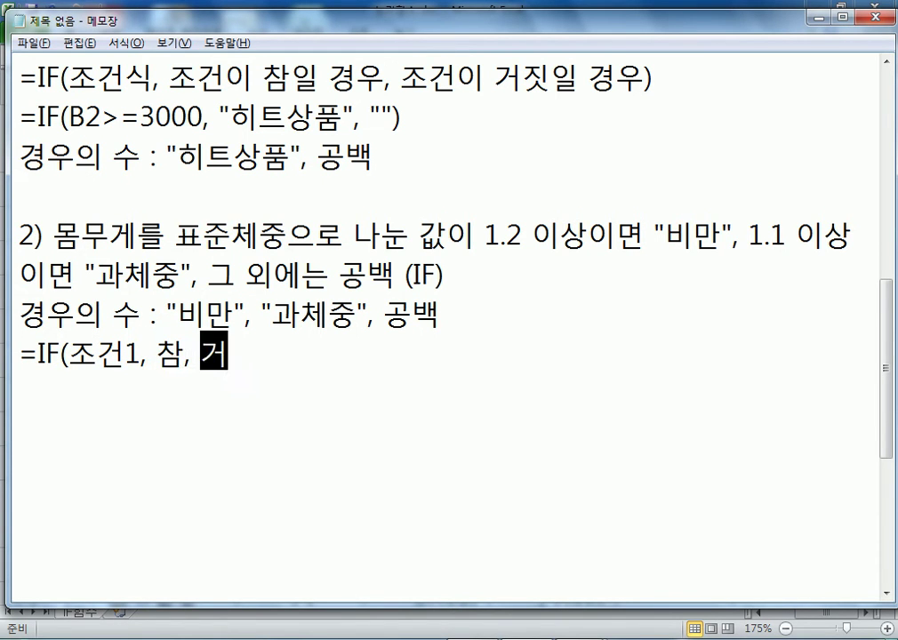
key("BackSpace")
key("BackSpace")
type("짓")
key("BackSpace")
key("BackSpace")
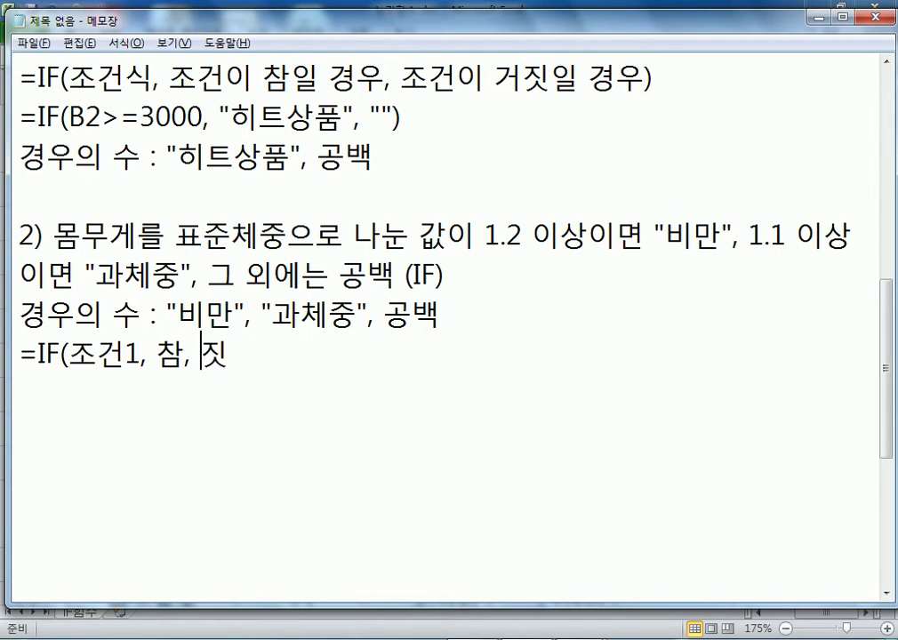
type("IF(조건1,")
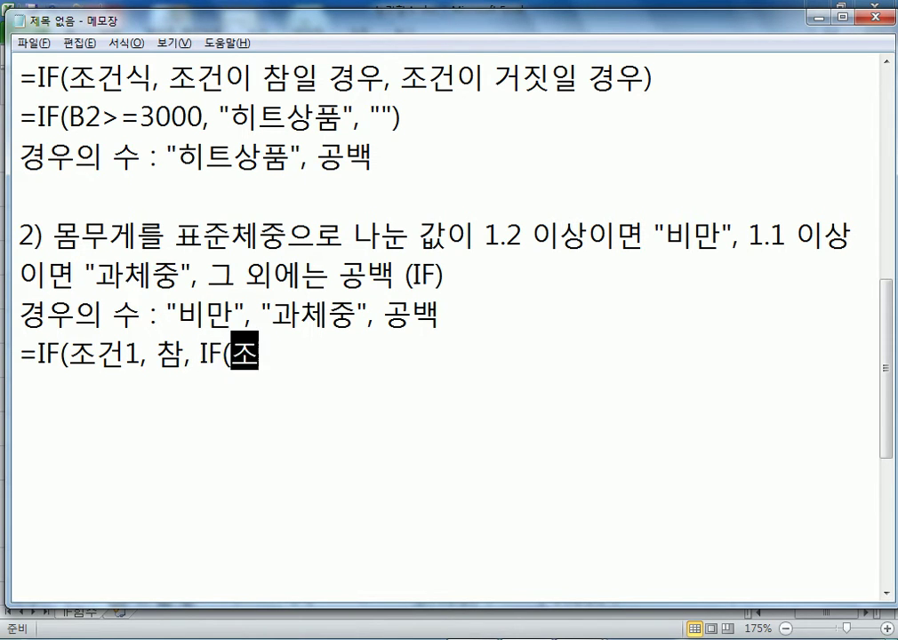
key("BackSpace")
key("BackSpace")
type("2,")
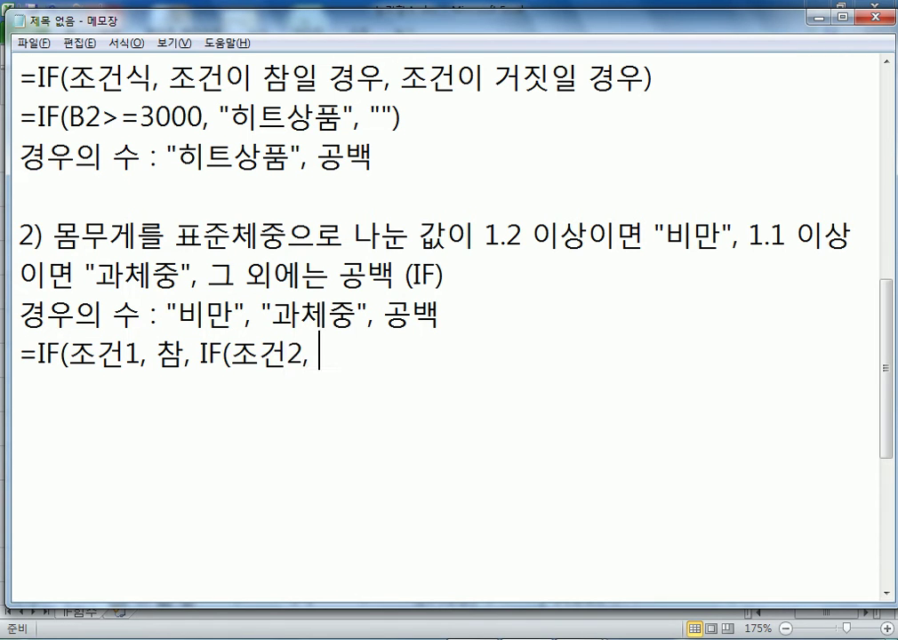
type(" 참, 거짓)")
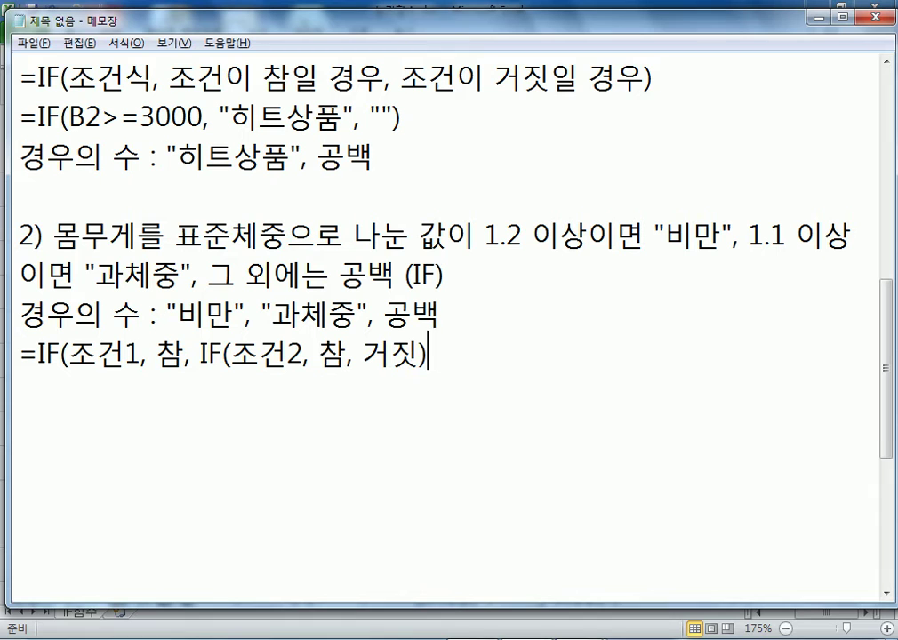
Begin the worded formula on a new line with =IF(몸무게/표준체중>=1.2, "비만",.
key("Return")
type("=IF(A")
type("H")
key("BackSpace")
key("BackSpace")
key("Hangul")
type("몸무게/표준체중,")
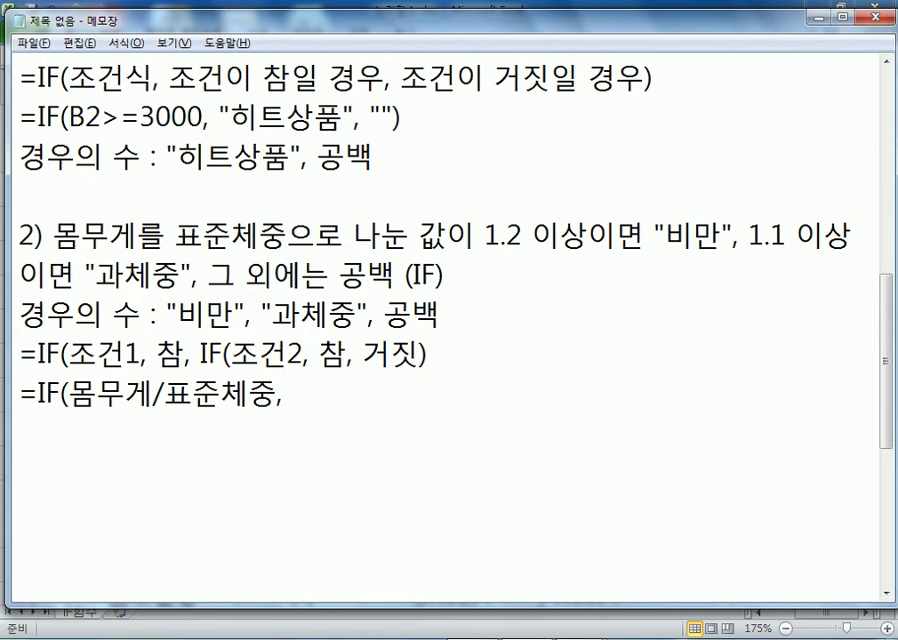
key("BackSpace")
key("BackSpace")
type(">=1.2, \"비만\",")
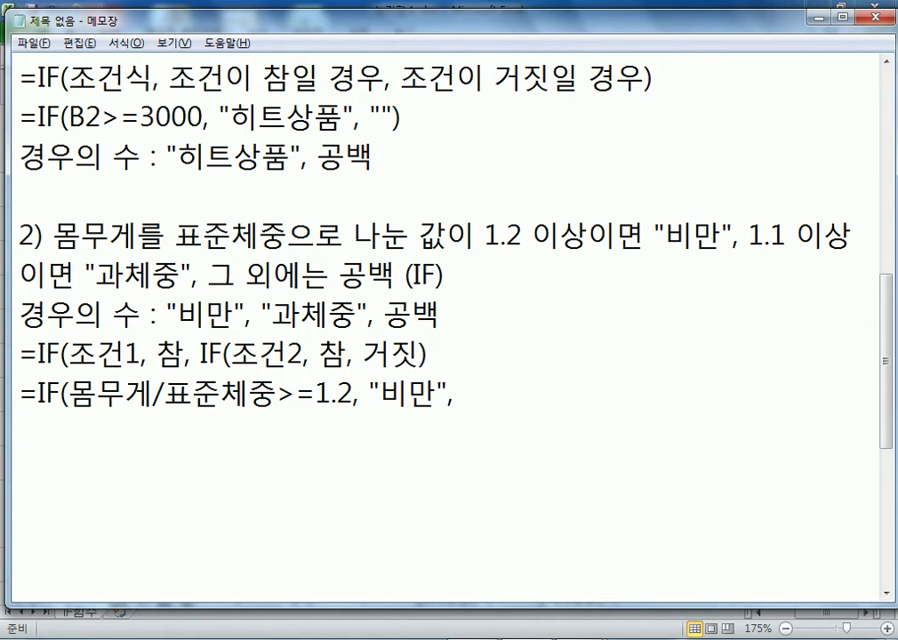
Continue the worded formula with the nested part IF(몸무게/표준체중>=1.1, "과체중",.
scroll(337, 370, "down", 1)
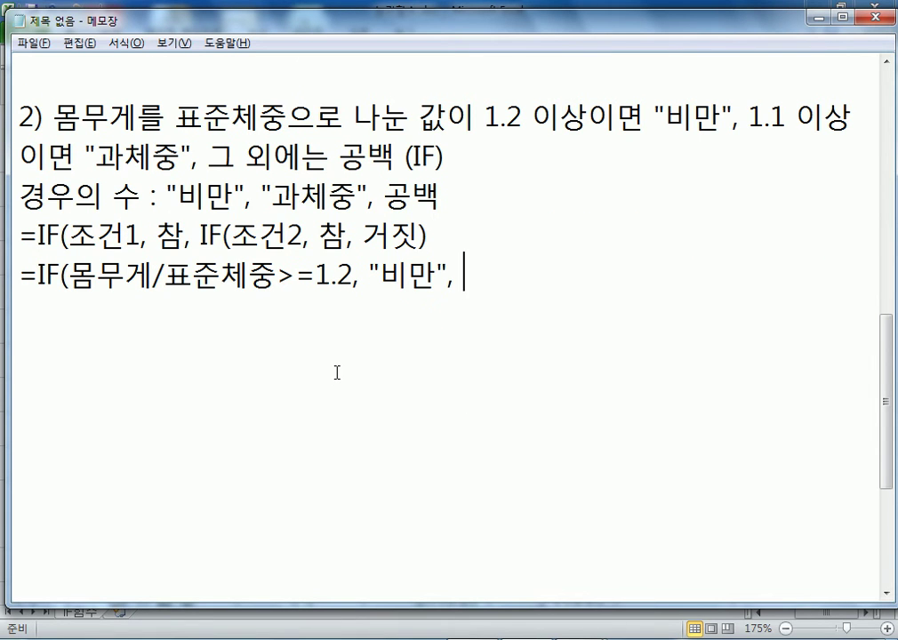
type("IF(몸")
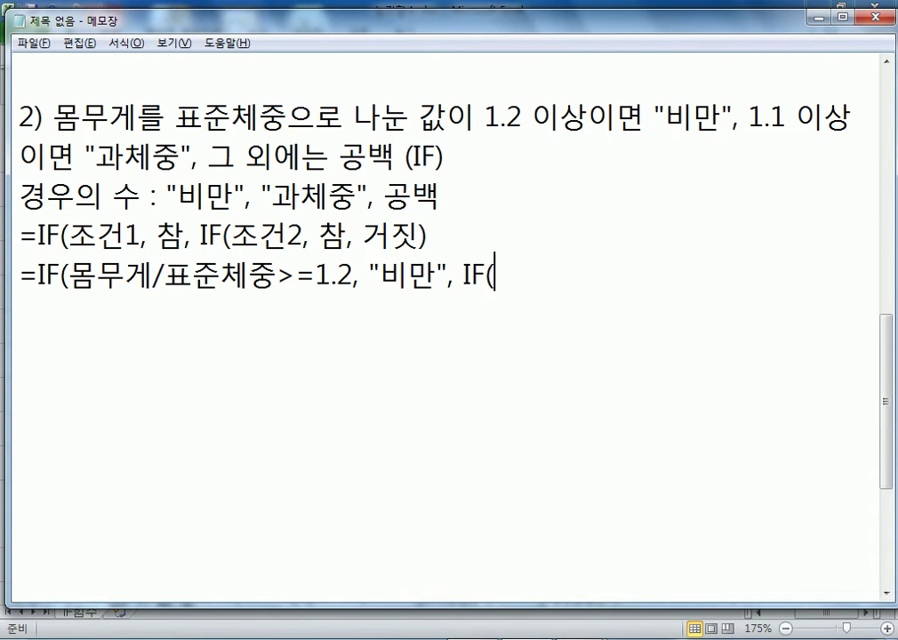
type("묵")
type("표\\\\")
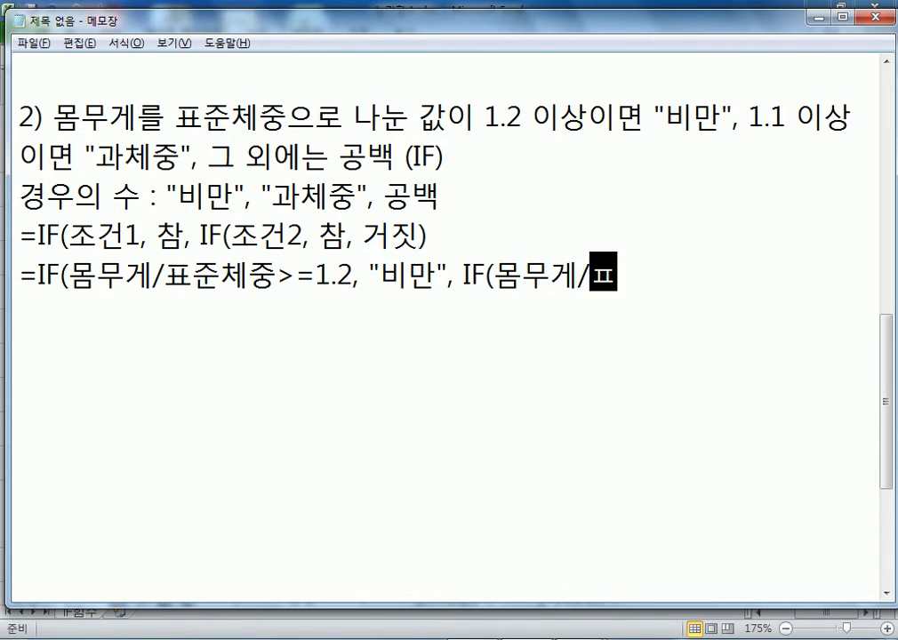
key("BackSpace")
key("BackSpace")
type("준페")
key("BackSpace")
type("ㅊㅔ")
key("BackSpace")
key("BackSpace")
type("체중")
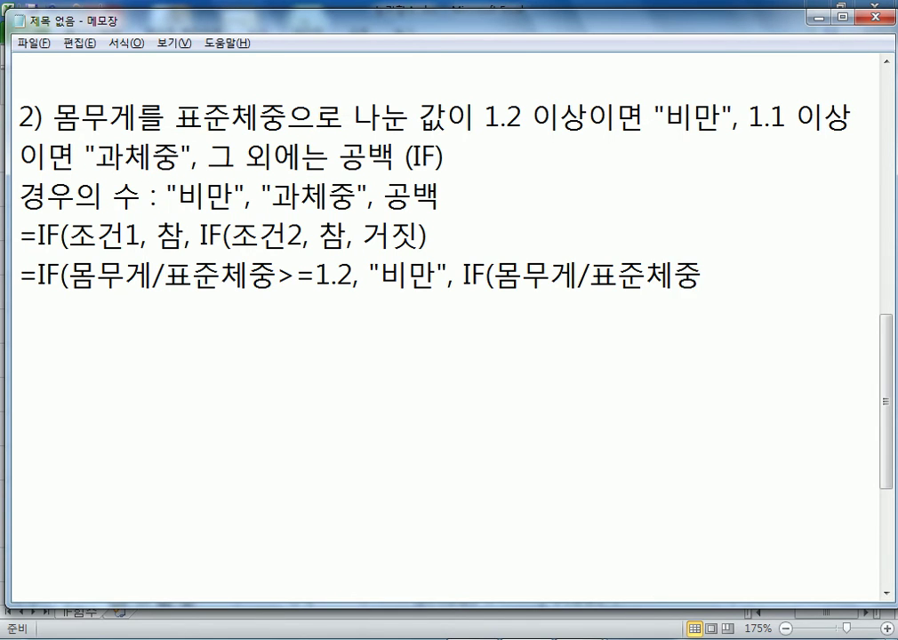
type(">=1.1, \"")
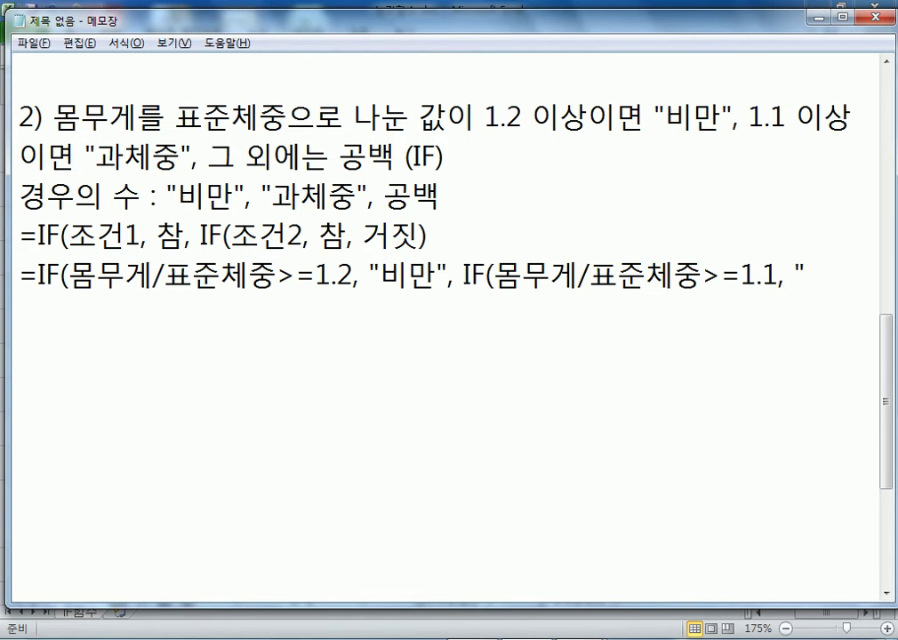
type("과체중\", ")
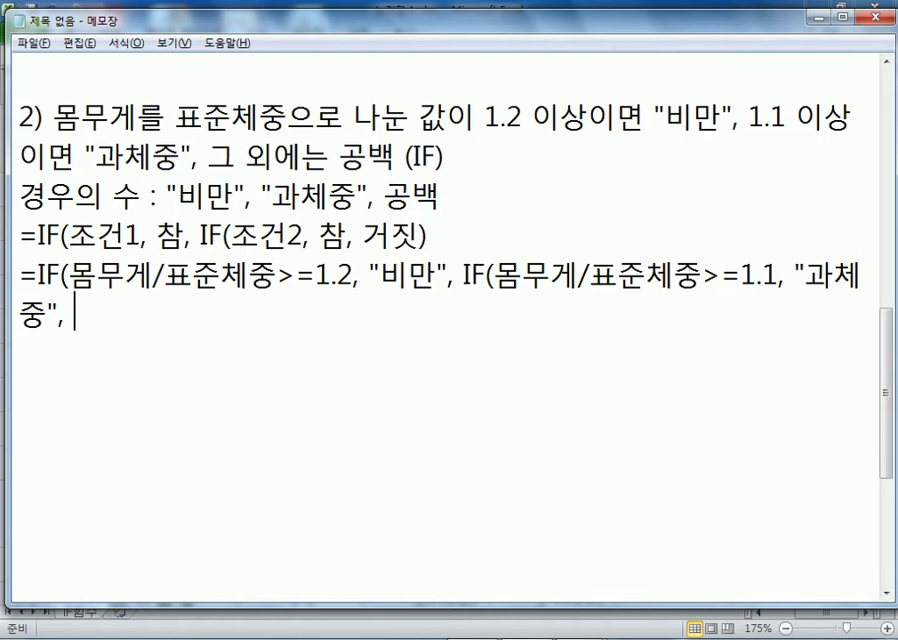
Complete the worded formula with an empty string "" and two closing parentheses, and start a new line.
type("공백")
key("BackSpace")
key("BackSpace")
key("BackSpace")
key("BackSpace")
type("\"\"")
left_click_drag(60, 276, 69, 277)
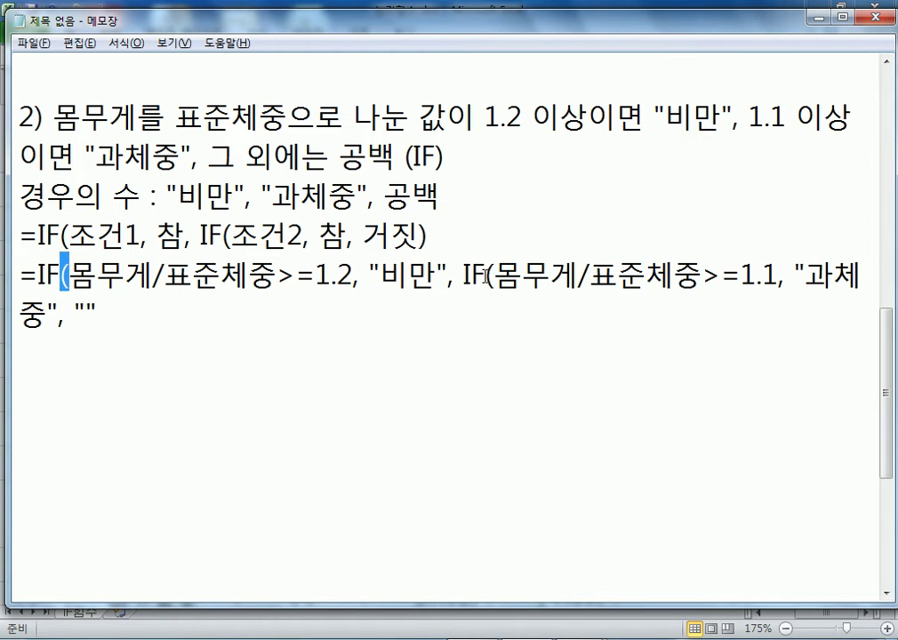
left_click_drag(486, 276, 494, 277)
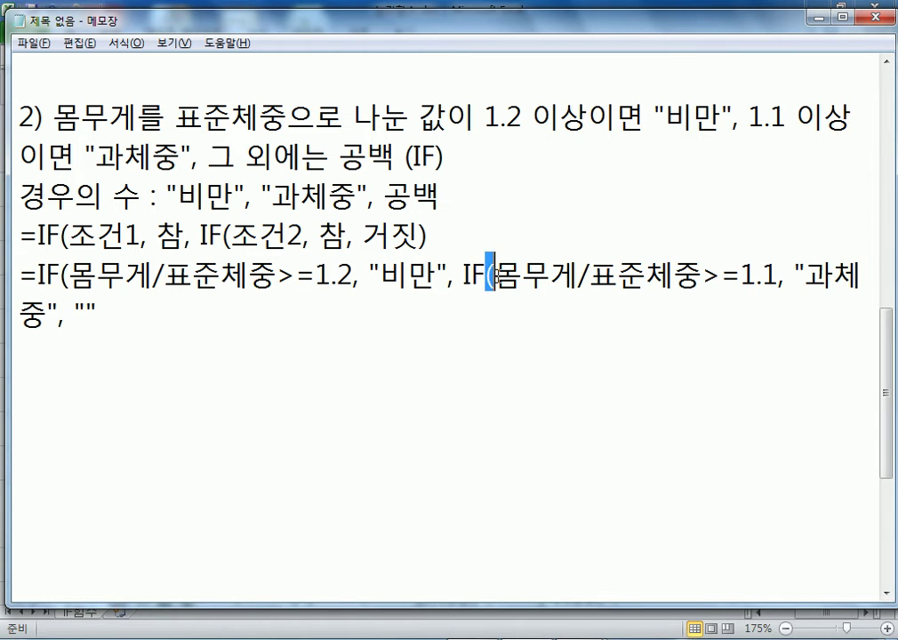
left_click(249, 318)
type("))")
key("Return")
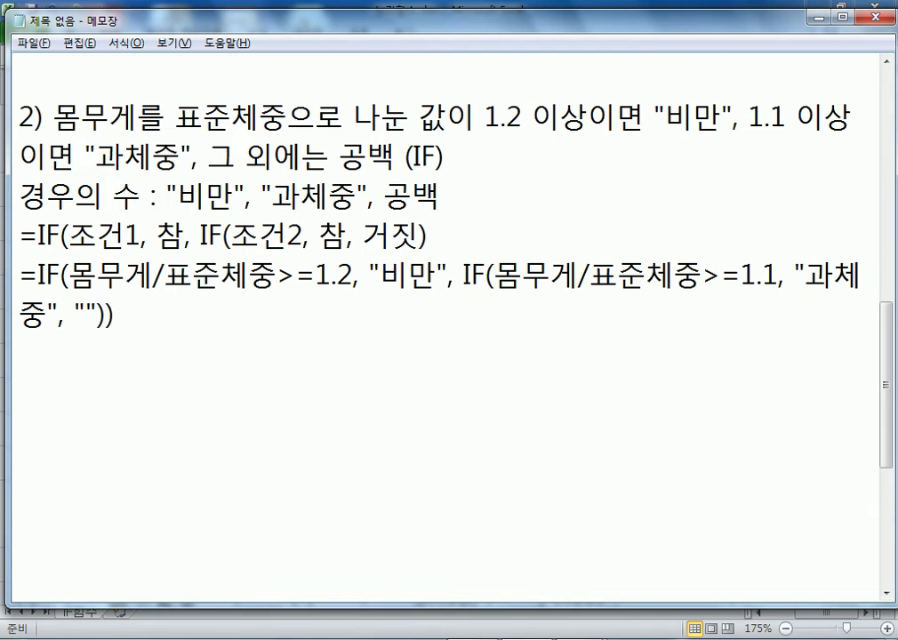
Duplicate the completed 몸무게/표준체중 formula onto the line directly below it.
key("Up")
key("Up")
left_click(205, 321, "shift")
key("ctrl+c")
key("Down")
key("ctrl+v")
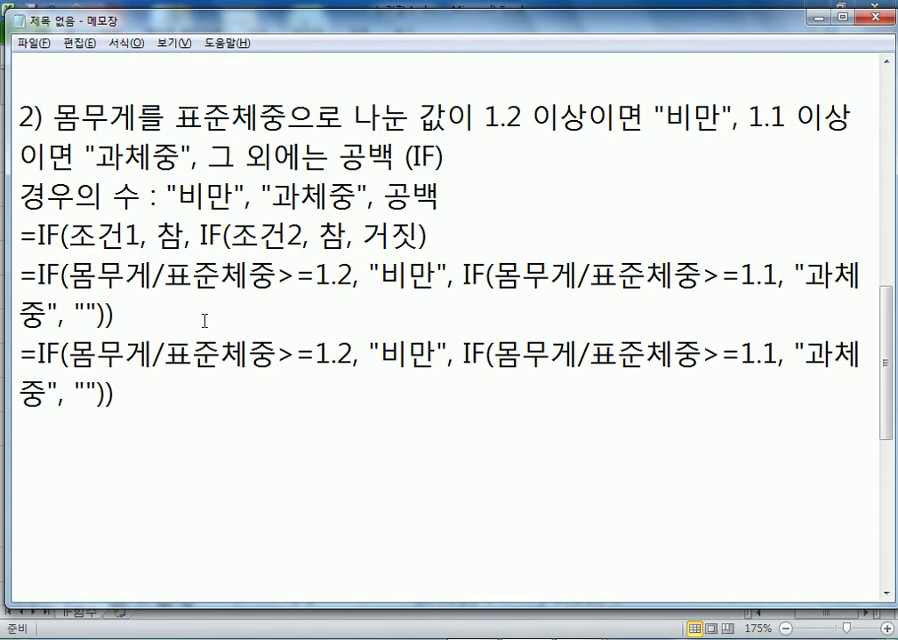
Replace the first 몸무게/표준체중 in the copied formula with G2/F2, checking the cell addresses in Excel.
key("alt+Tab")
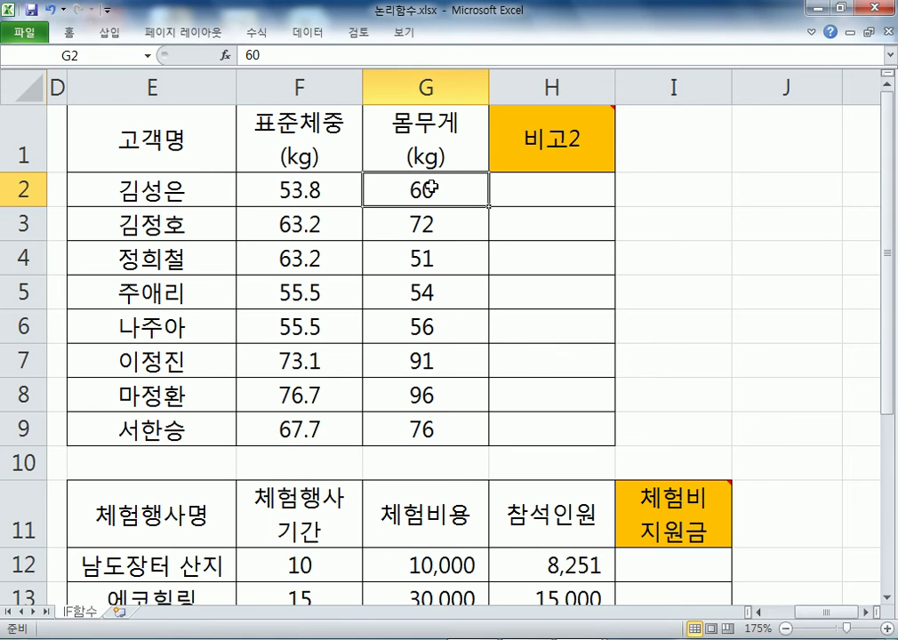
key("alt+Tab")
left_click_drag(68, 355, 153, 355)
type("G2")
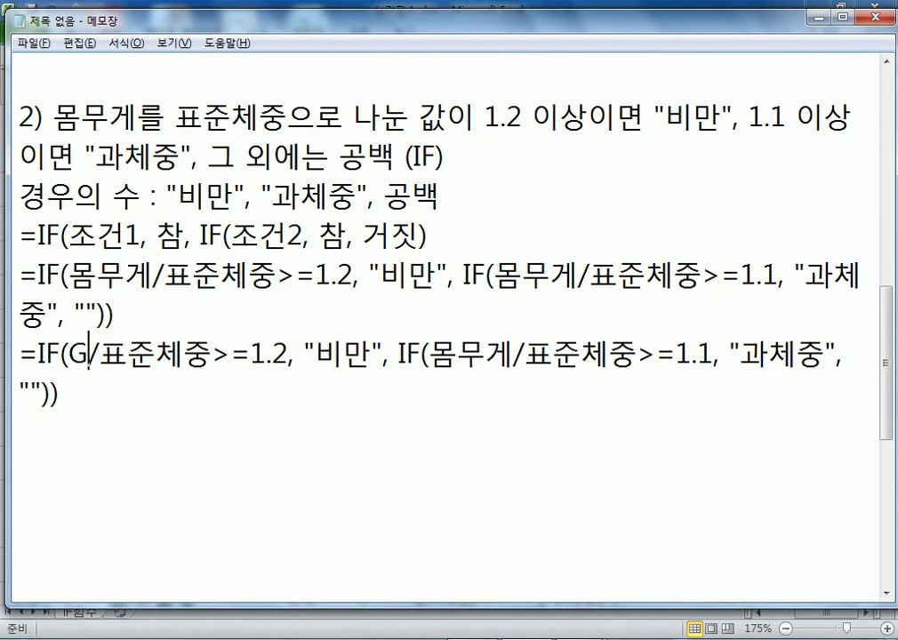
left_click_drag(115, 354, 227, 354)
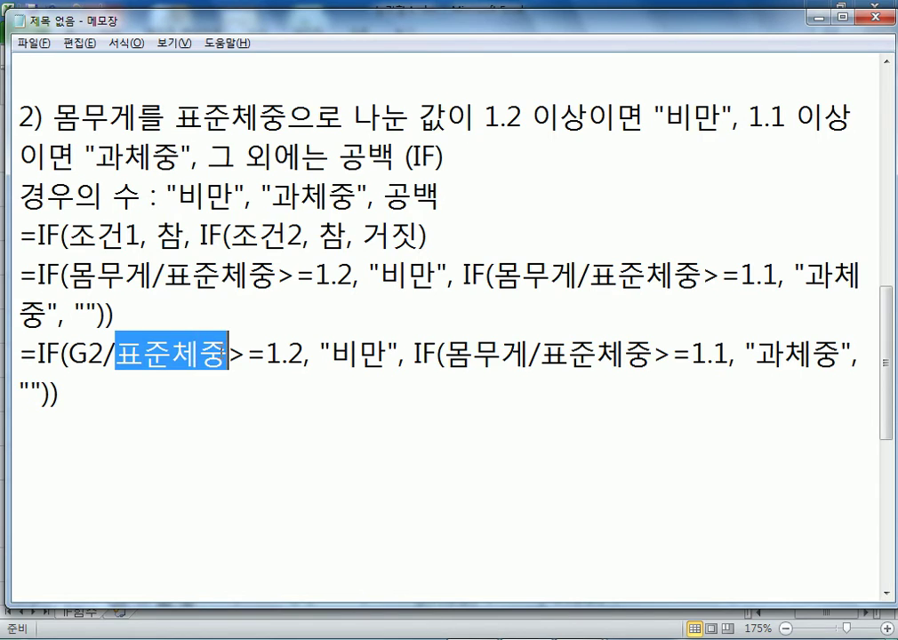
key("alt+Tab")
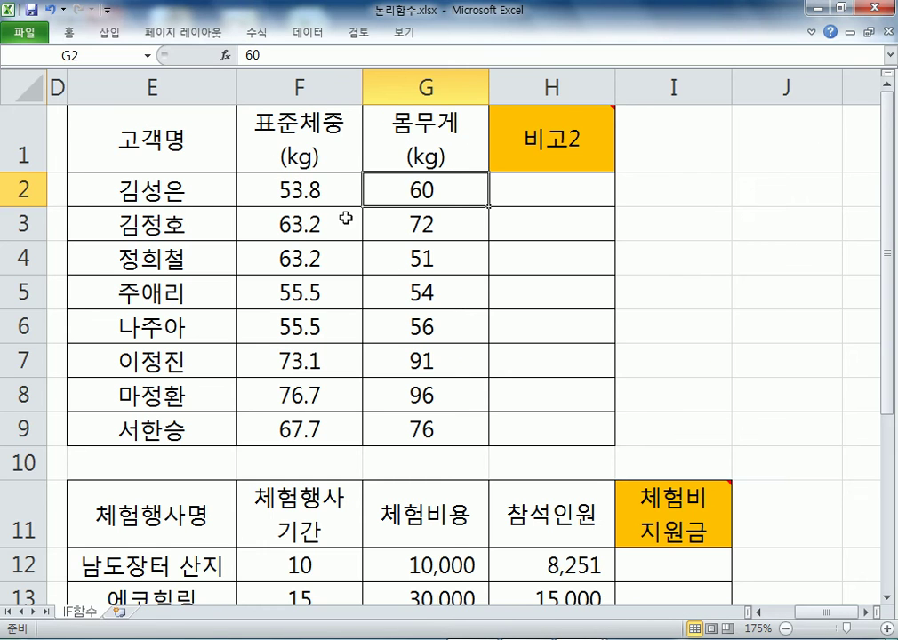
key("alt+Tab")
type("F2")
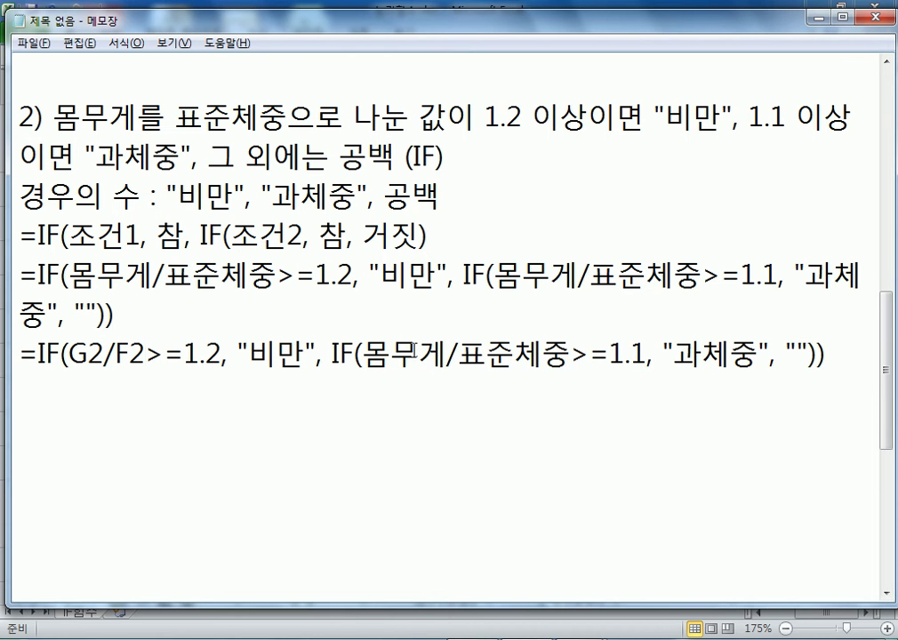
Replace 몸무게/표준체중 in the nested IF of the copied formula with G2/F2.
left_click_drag(462, 355, 568, 357)
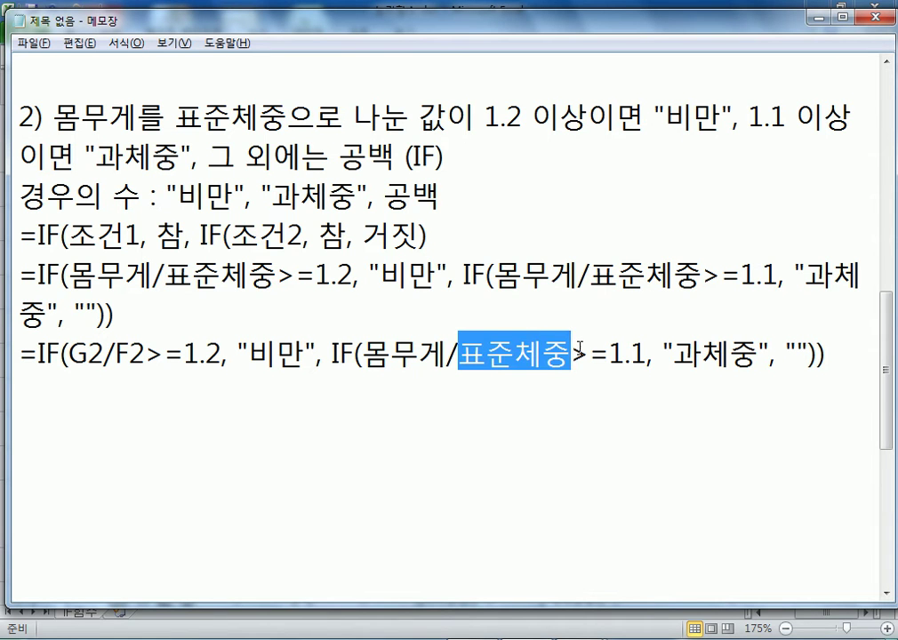
type("F2")
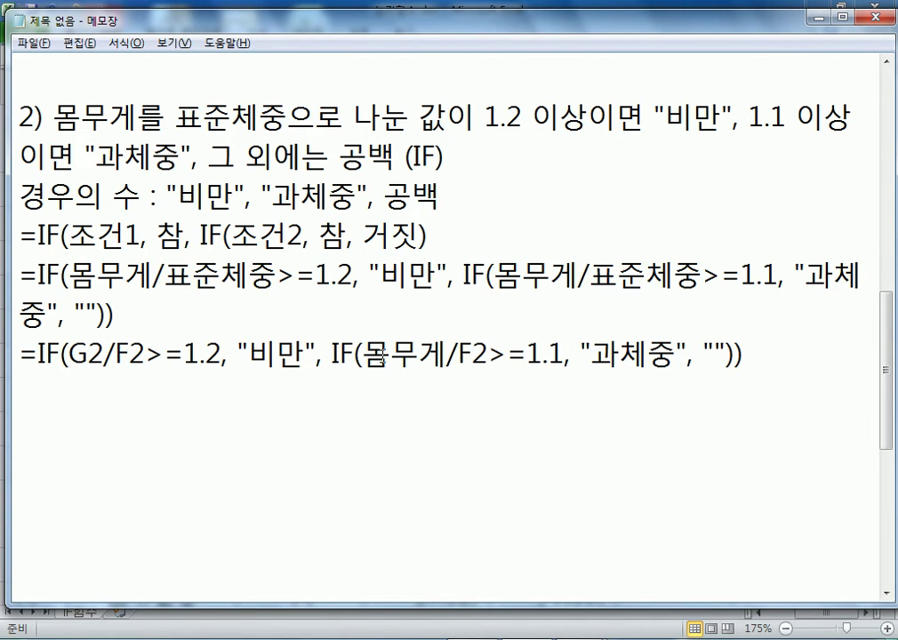
left_click_drag(362, 356, 445, 355)
type("G2")
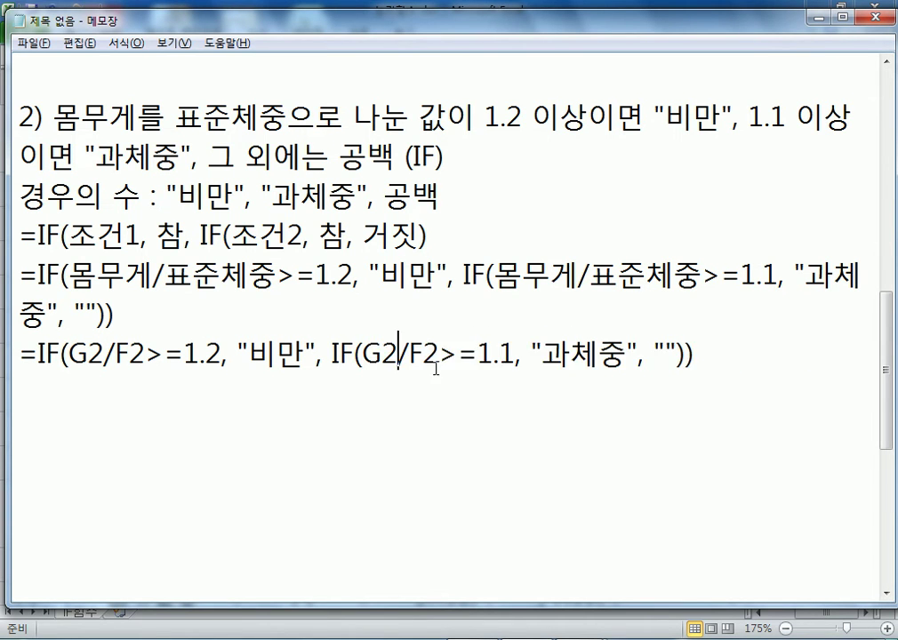
left_click_drag(26, 356, 716, 361)
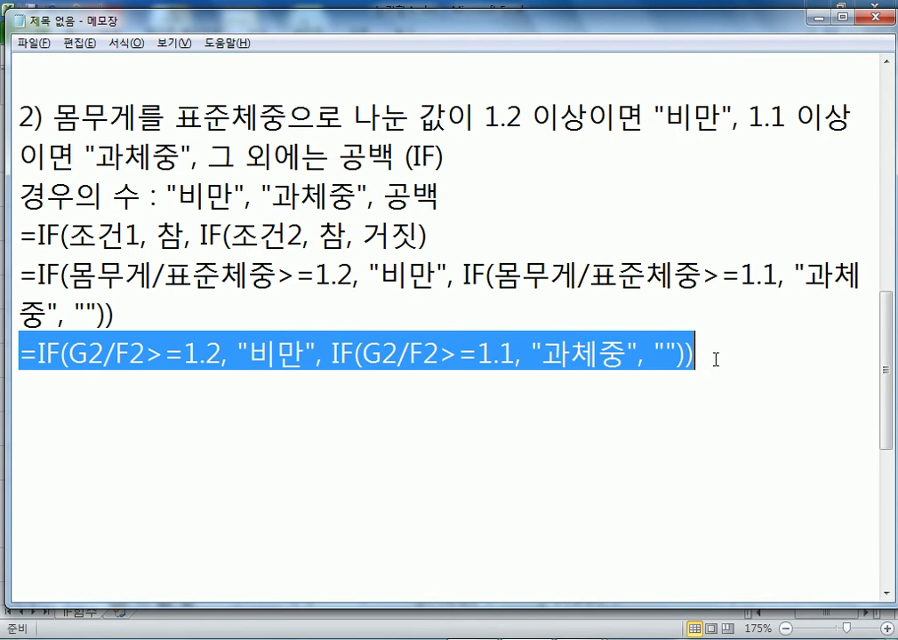
left_click(533, 374)
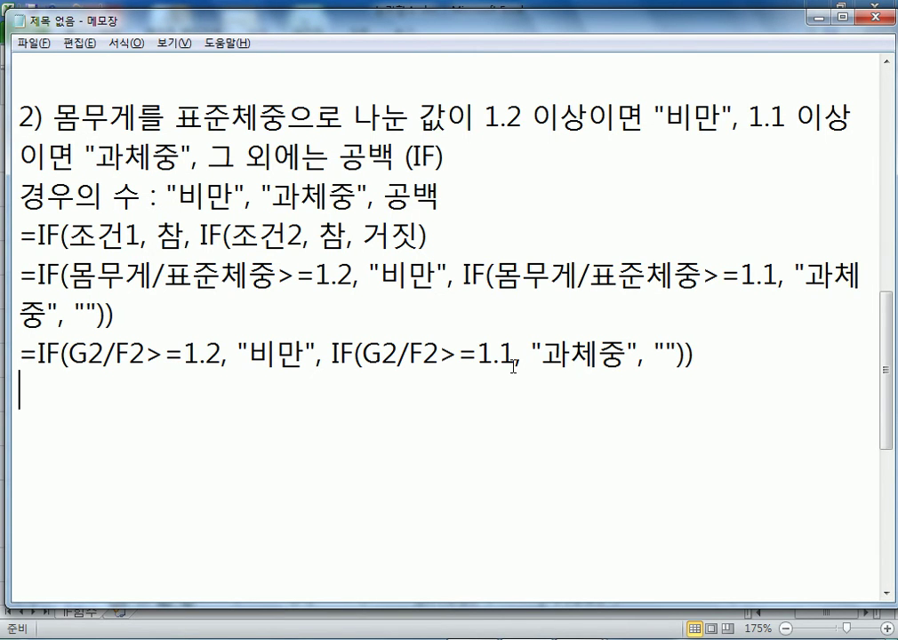
Switch to Excel and start an IF function in H2 with the logical test G2/F2>=1.2.
key("alt+Tab")
left_click(550, 176)
type("=if(")
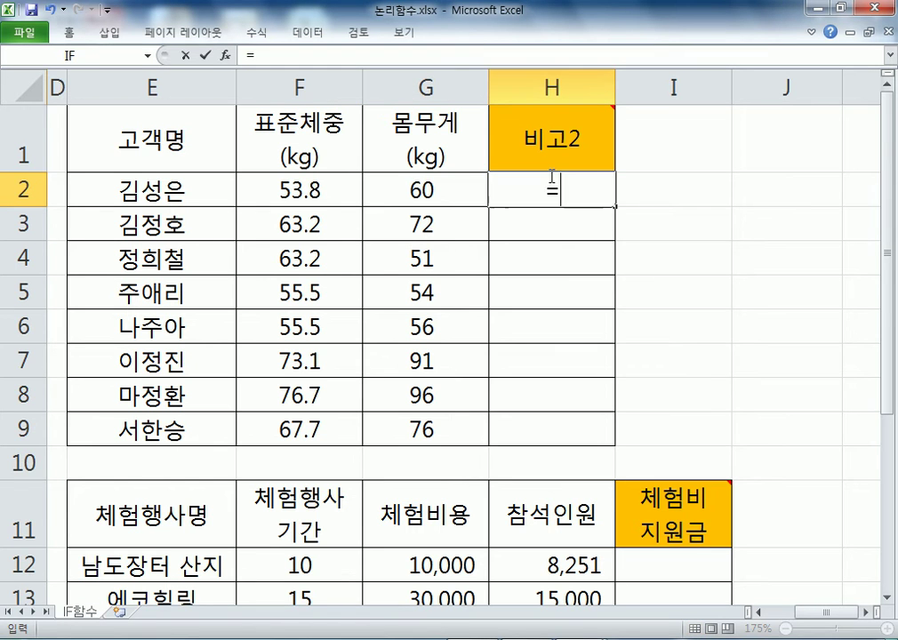
left_click(225, 55)
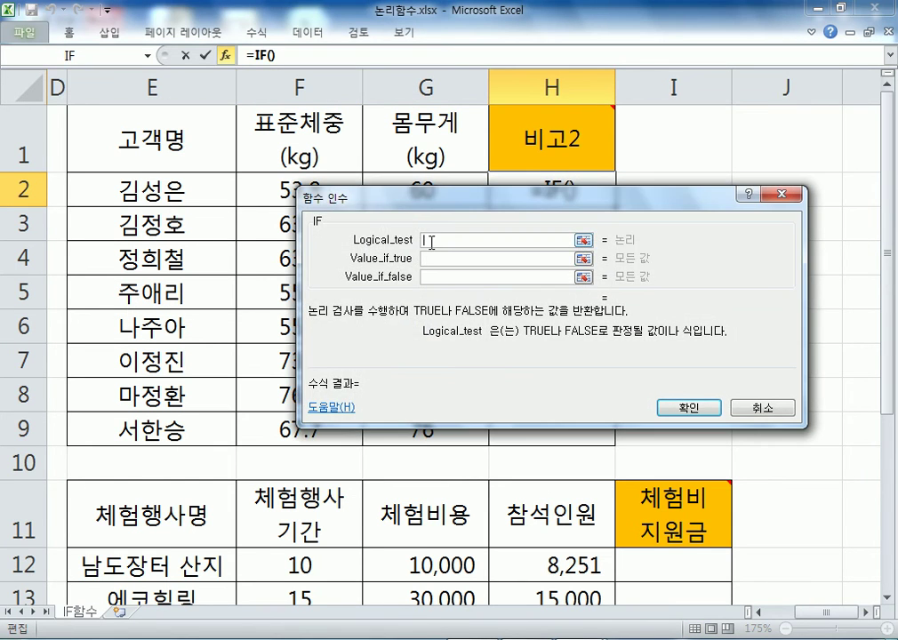
left_click_drag(432, 203, 415, 234)
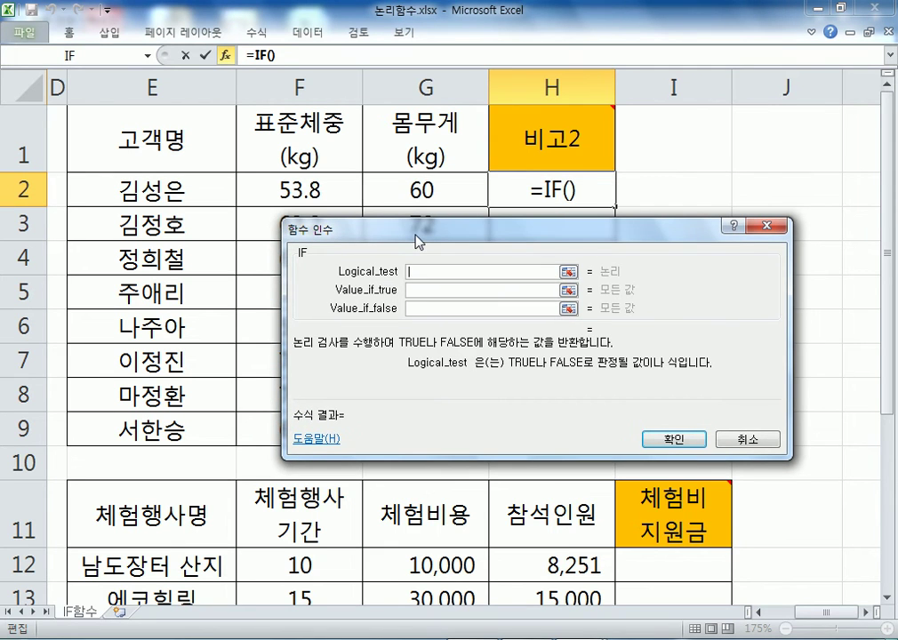
left_click(407, 190)
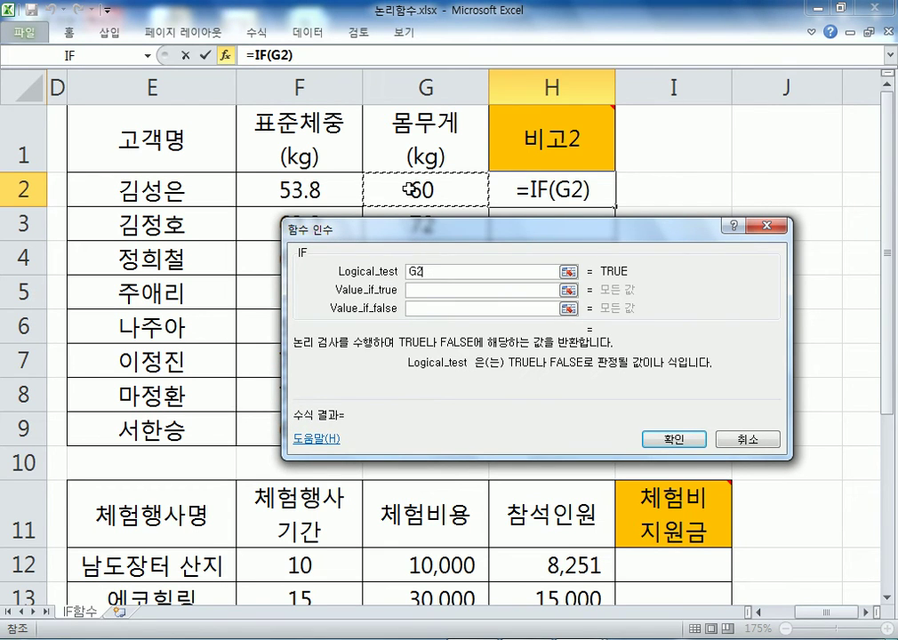
type("/")
left_click(316, 189)
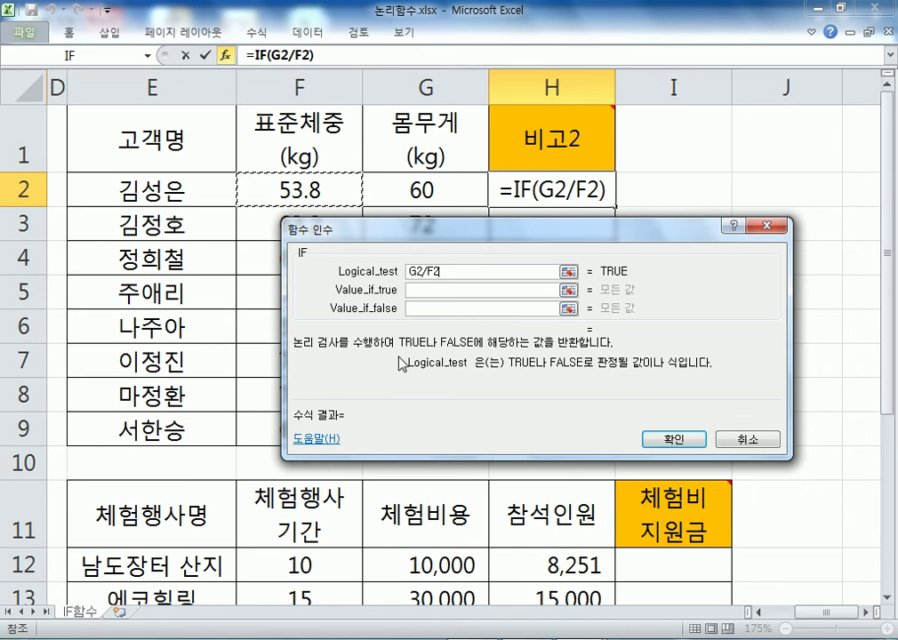
type(">=1.2")
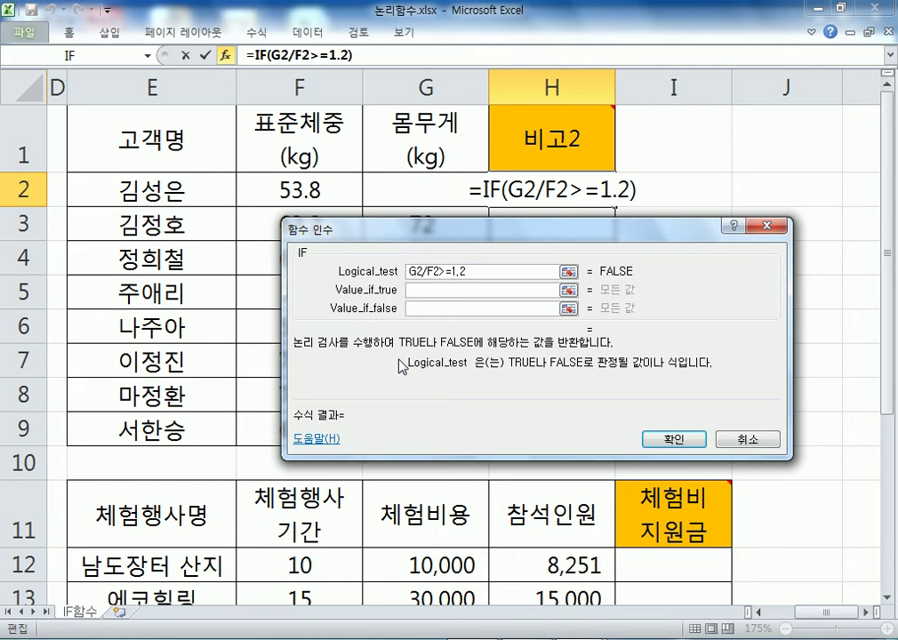
Set the IF function's value if true to "비만".
key("Tab")
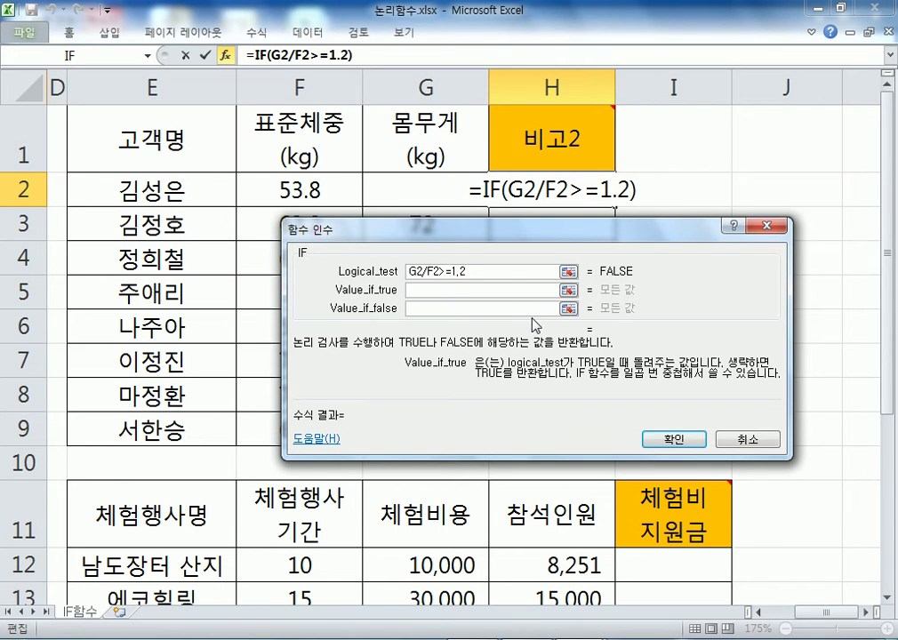
type("\"AL")
key("BackSpace")
key("BackSpace")
type("ㅁ비만\"")
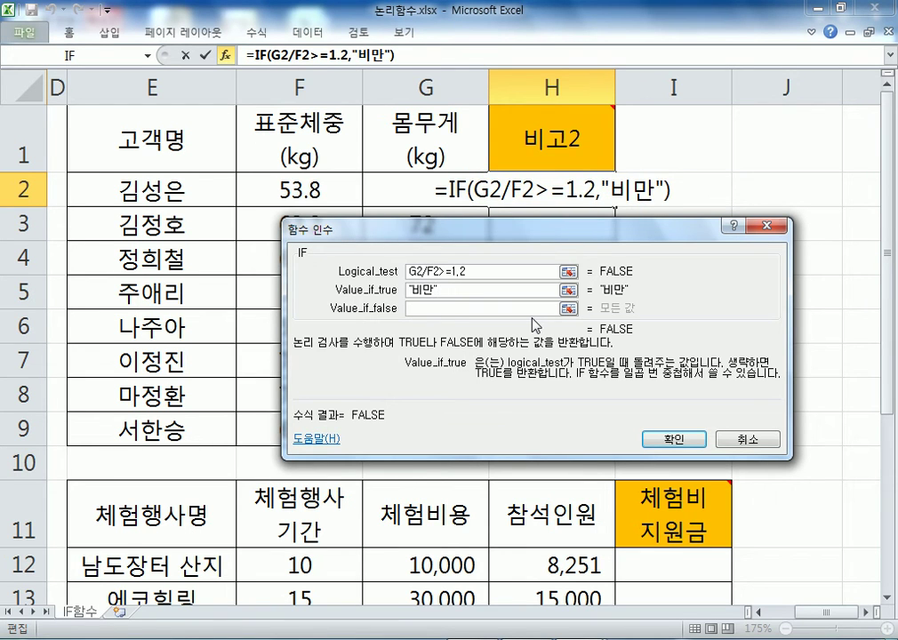
Nest a second IF function in the value if false, with the logical test G2/F2>=1.1.
left_click(405, 310)
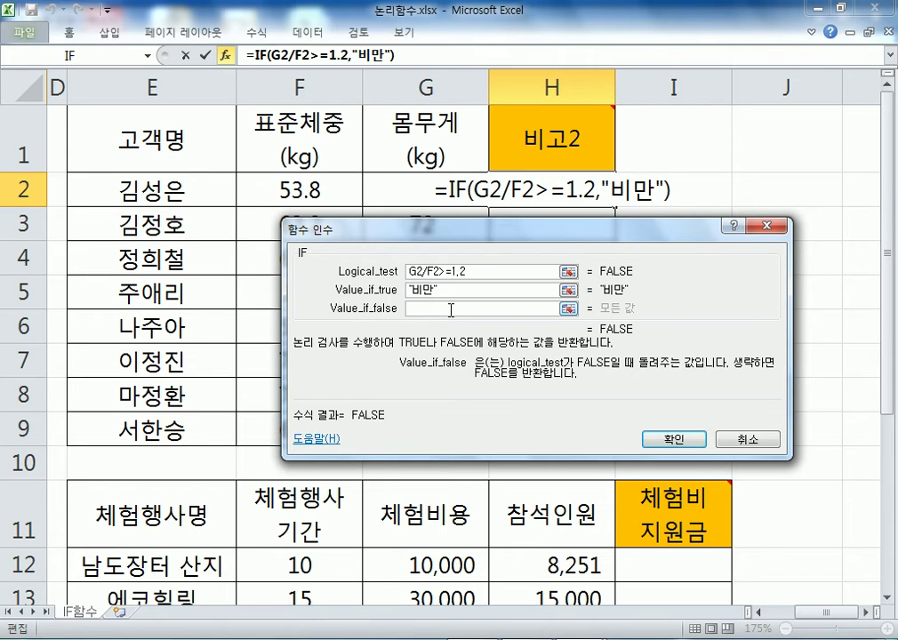
left_click(129, 53)
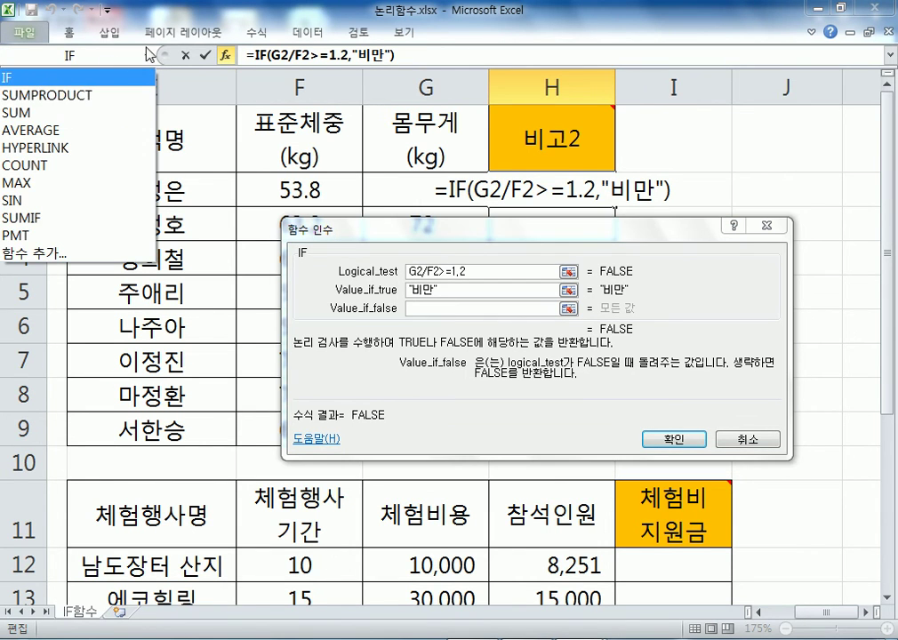
left_click(40, 78)
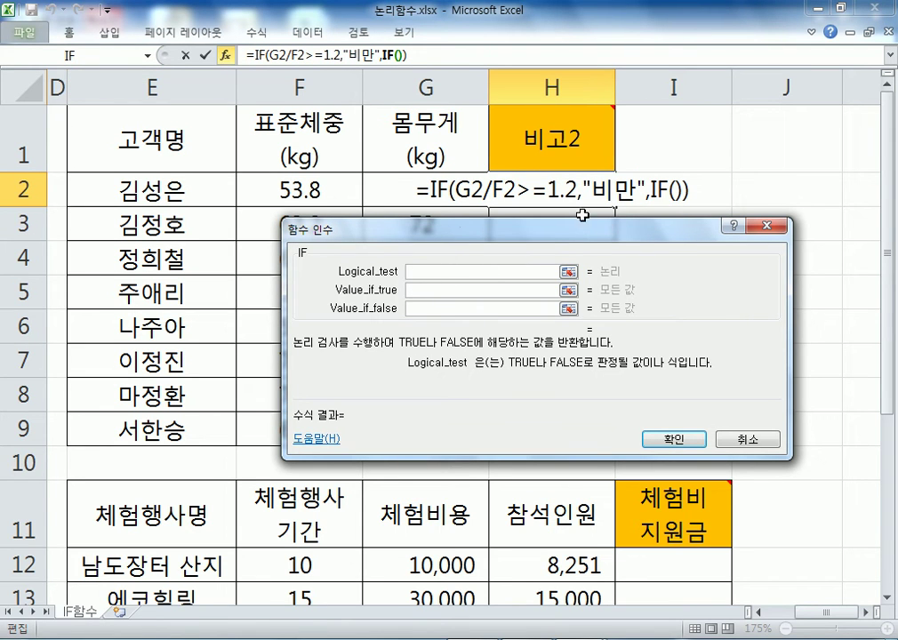
left_click(391, 184)
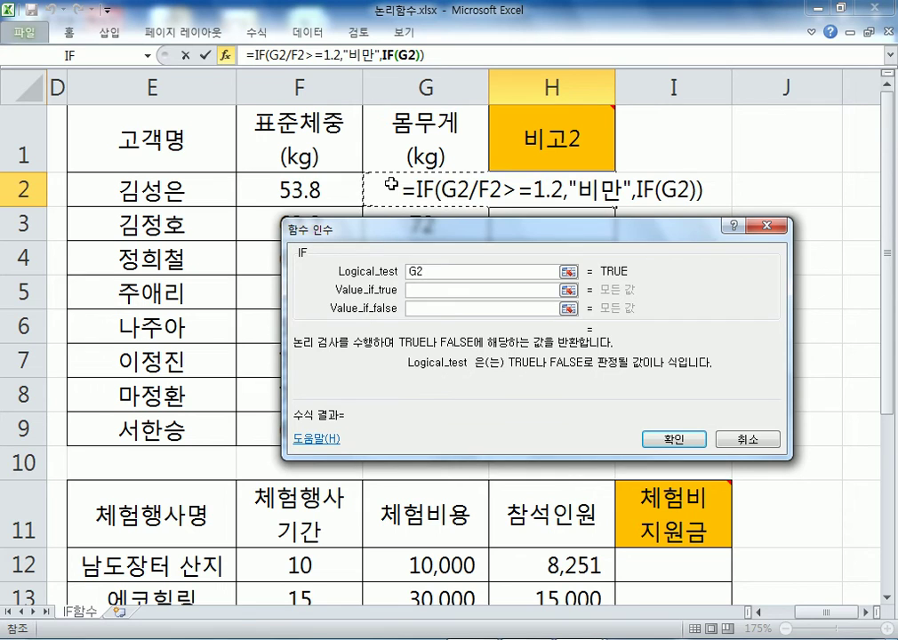
type("/")
left_click(282, 187)
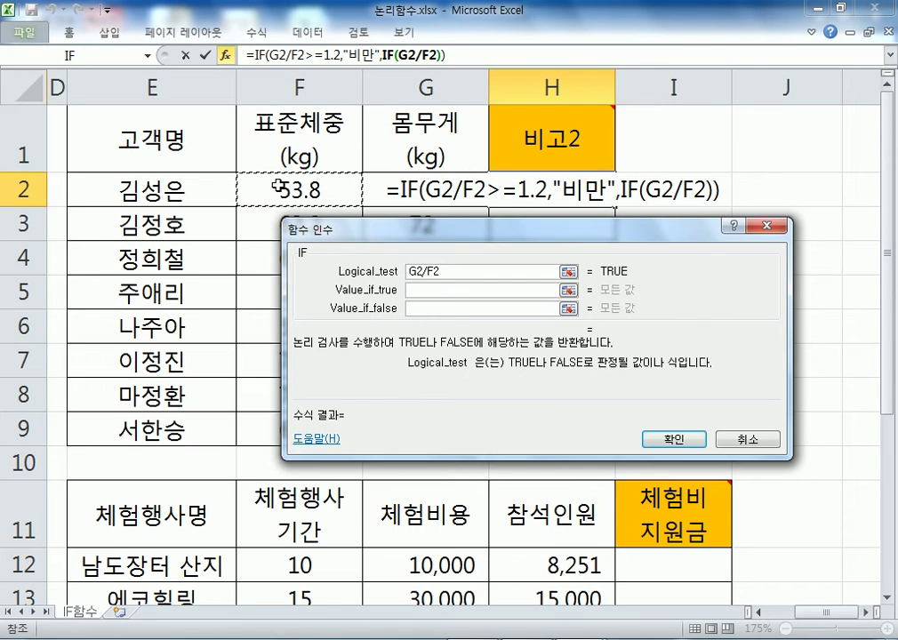
type(">=1.1")
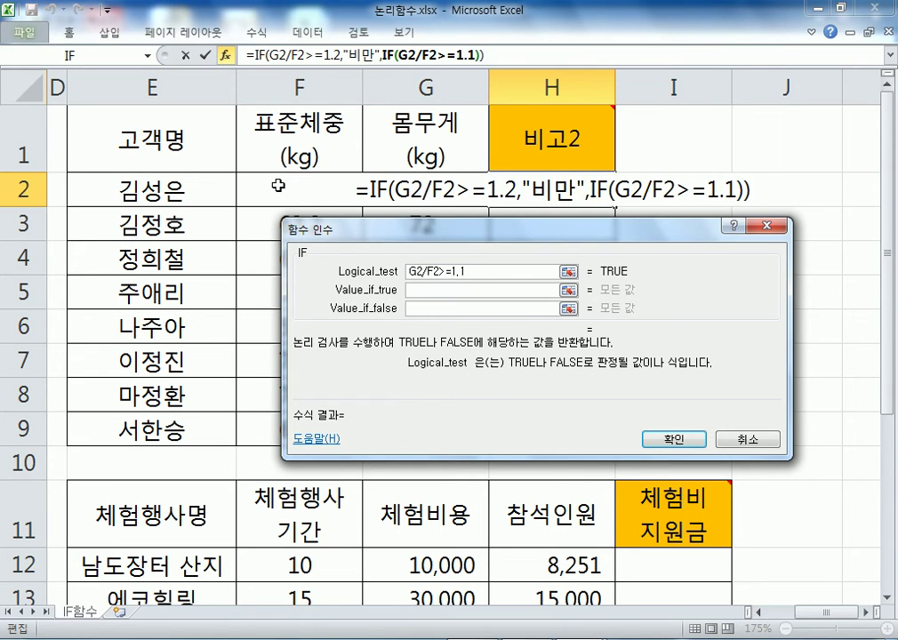
Have the nested IF return "과체중" if true and "" if false, and confirm the formula in H2.
key("Tab")
type("\"RHK")
key("BackSpace")
key("BackSpace")
key("BackSpace")
type("고과체중\"")
key("Tab")
type("\"\"")
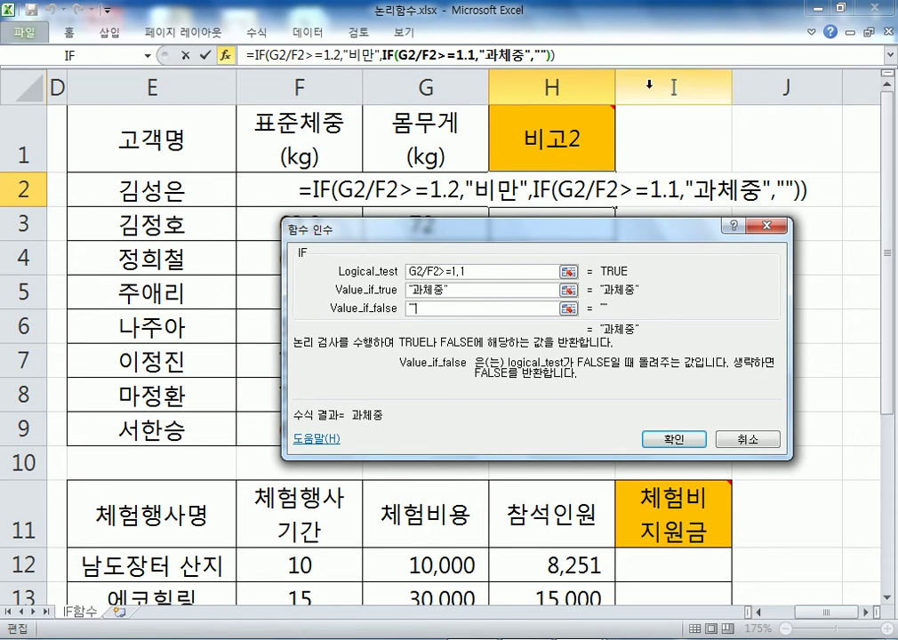
left_click(674, 440)
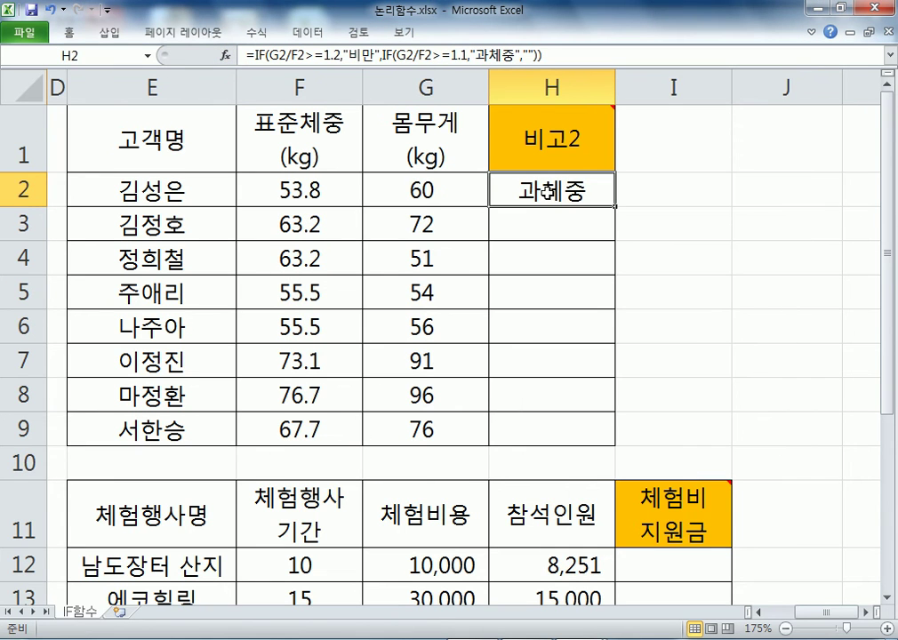
Clear the formula from H2 and review the G2/F2 and 몸무게/표준체중 formulas in Notepad before returning to Excel.
key("Delete")
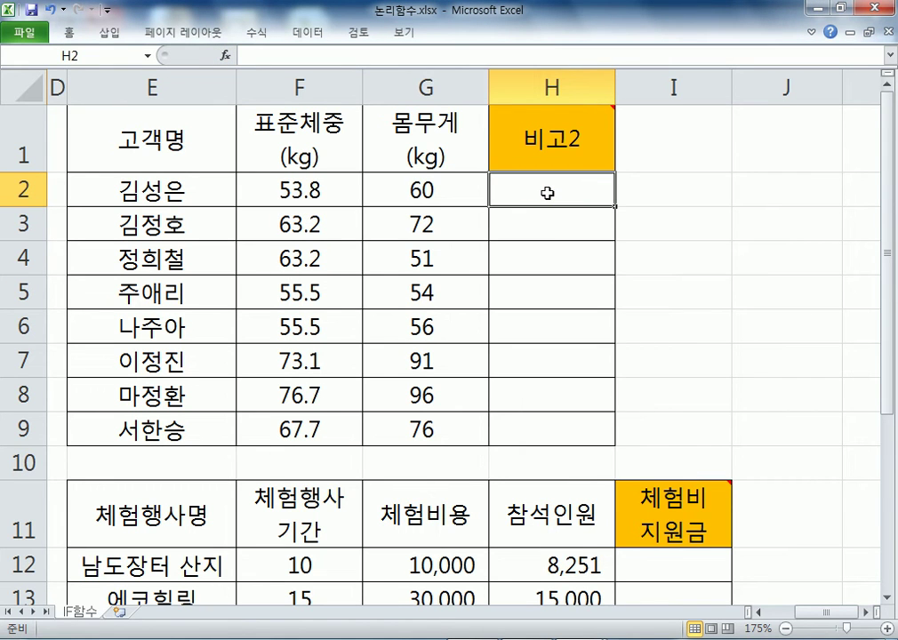
key("alt+Tab")
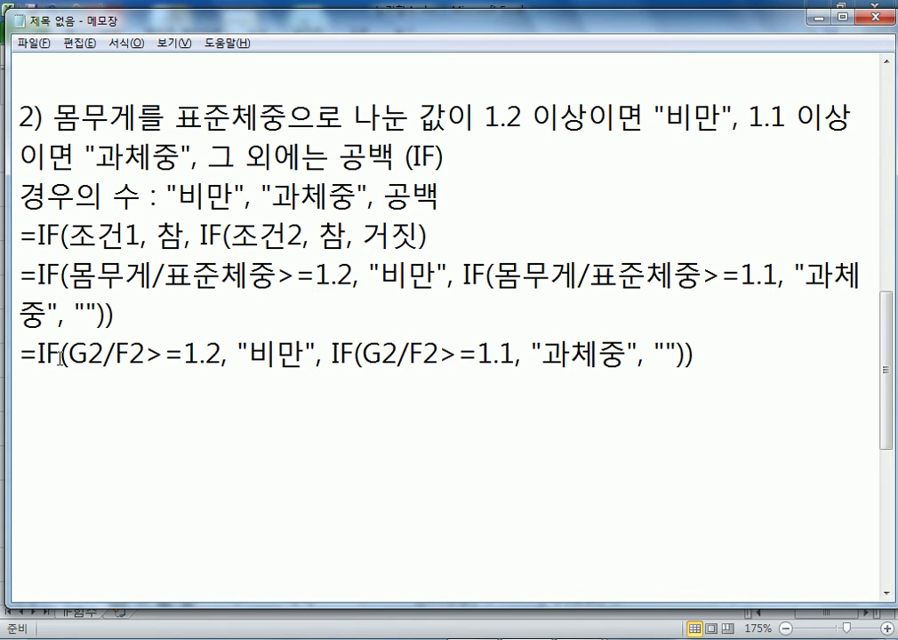
left_click_drag(19, 353, 716, 354)
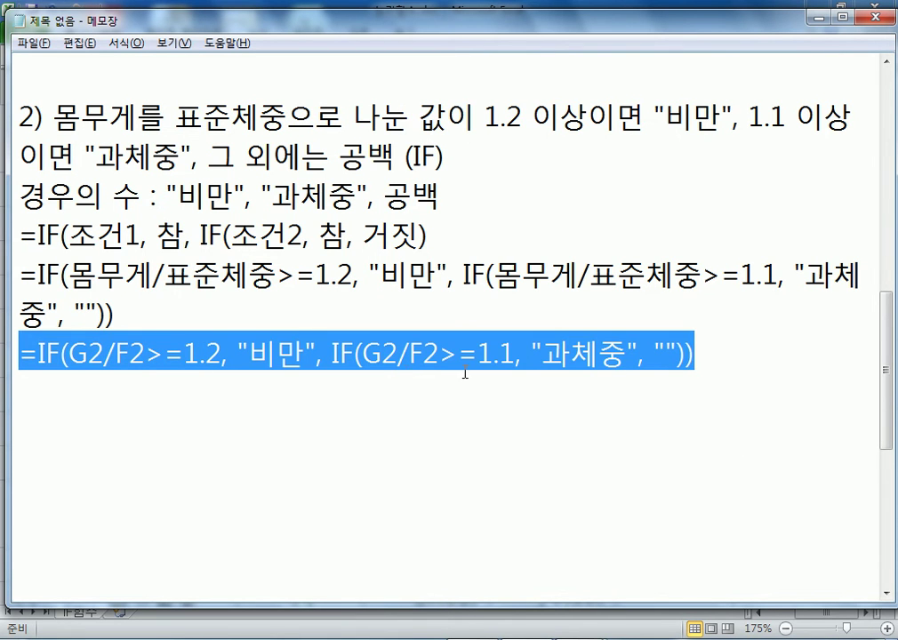
left_click(395, 384)
left_click_drag(10, 271, 113, 313)
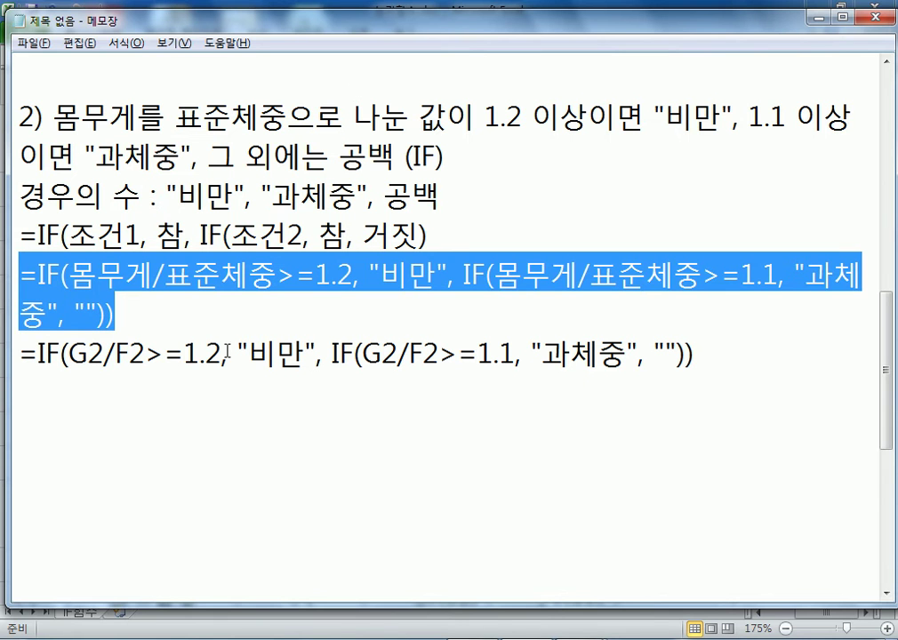
left_click(122, 384)
key("alt+Tab")
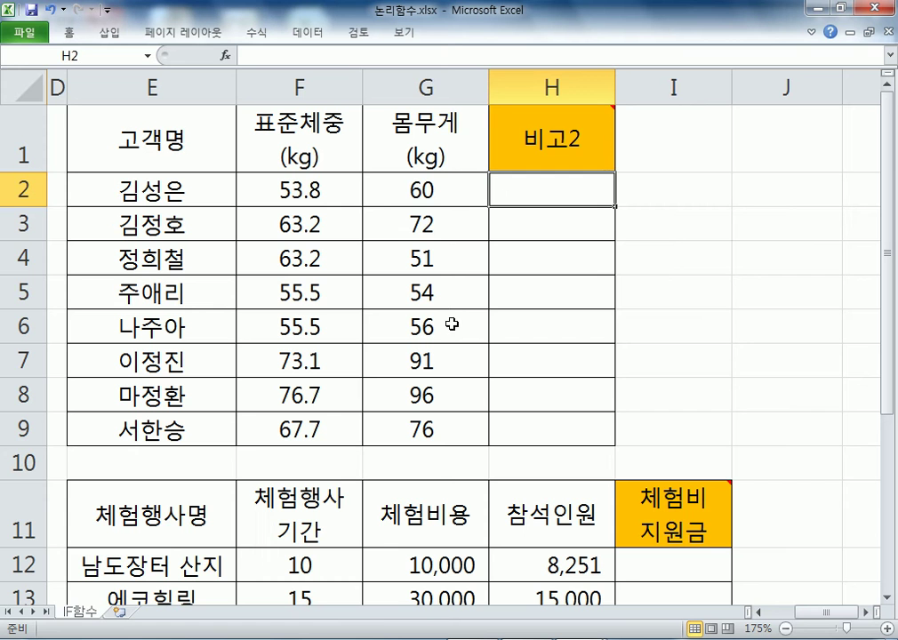
Start an IF function in H2 through its function arguments, using the logical test G2/F2>=1.2.
type("=ㅑ")
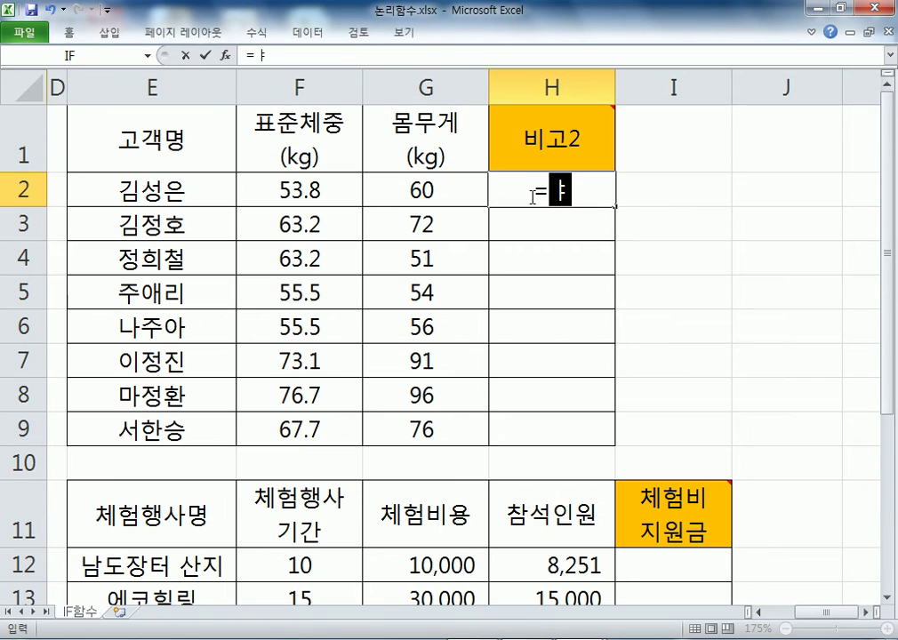
key("BackSpace")
type("IF(")
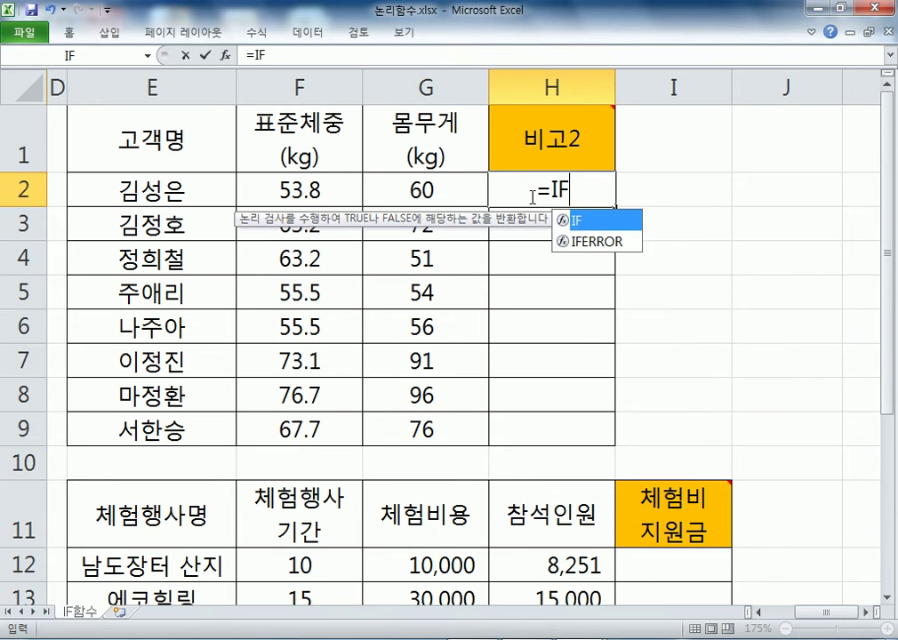
left_click(227, 56)
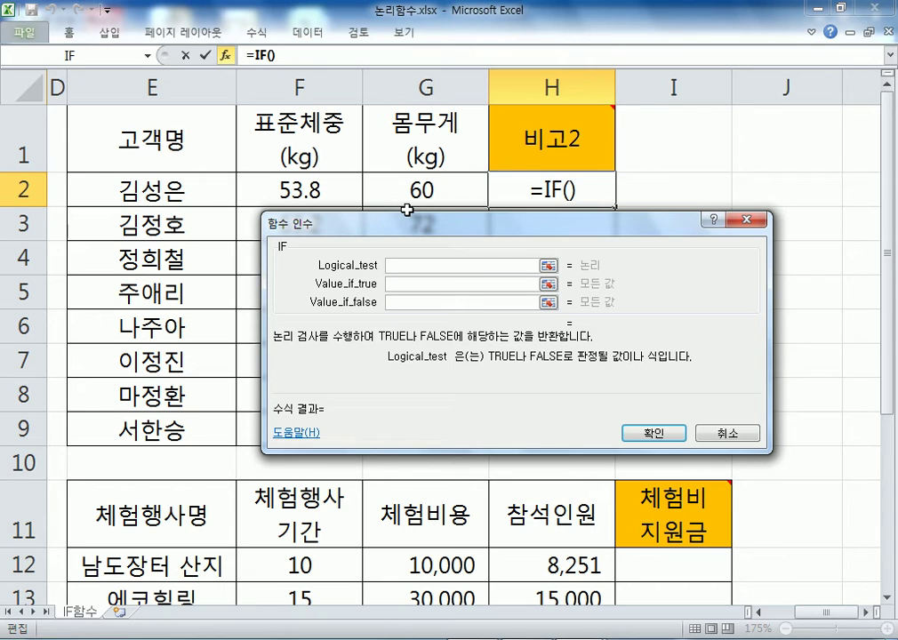
left_click(423, 190)
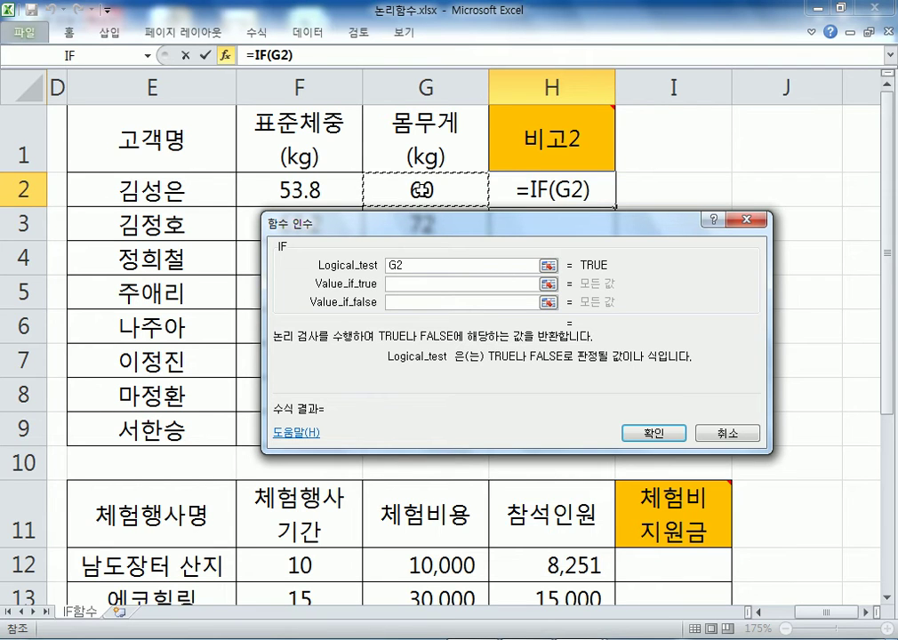
type("/")
left_click(291, 185)
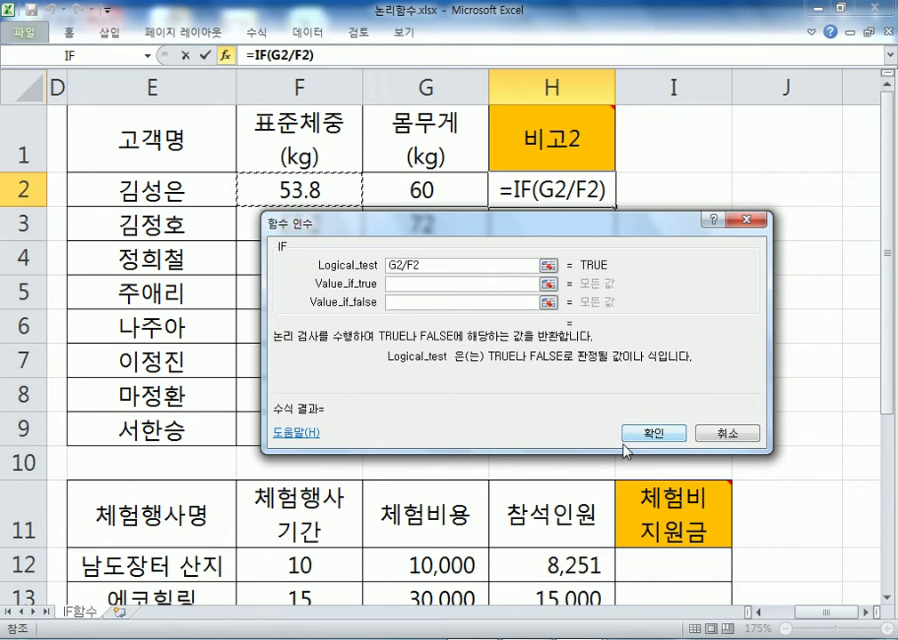
type(">")
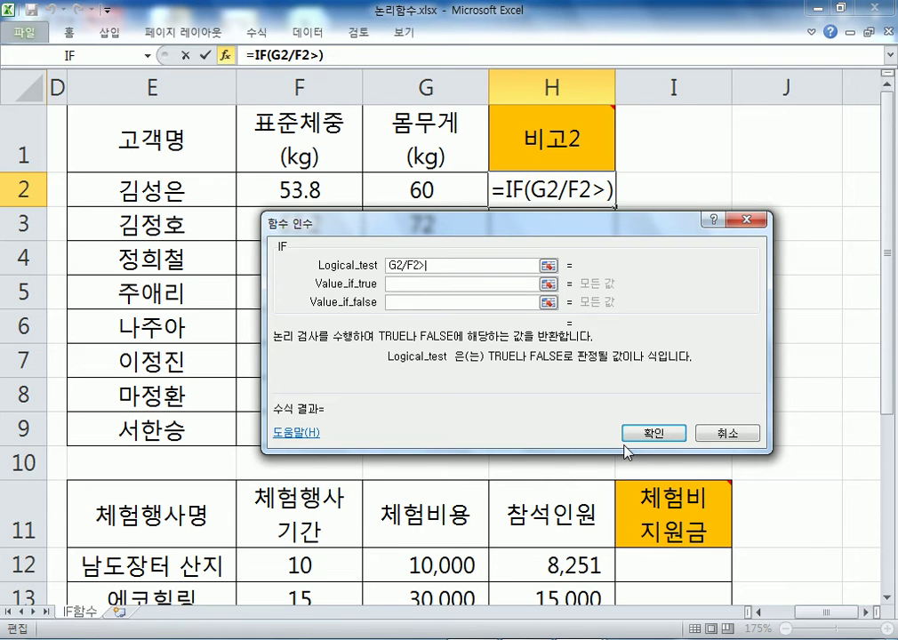
type("=1.2")
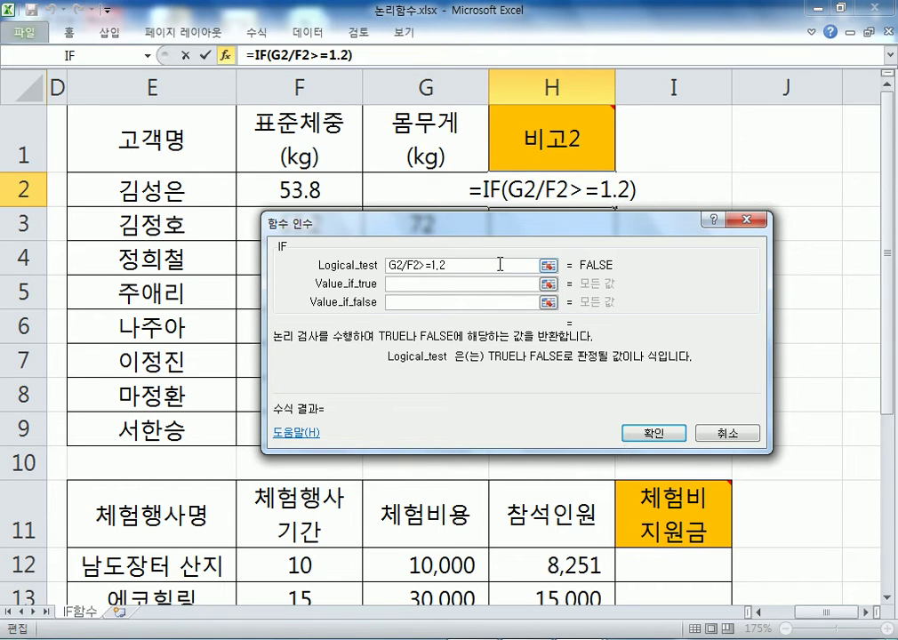
Set the value if true to "비만" and insert a nested IF function as the value if false.
key("Tab")
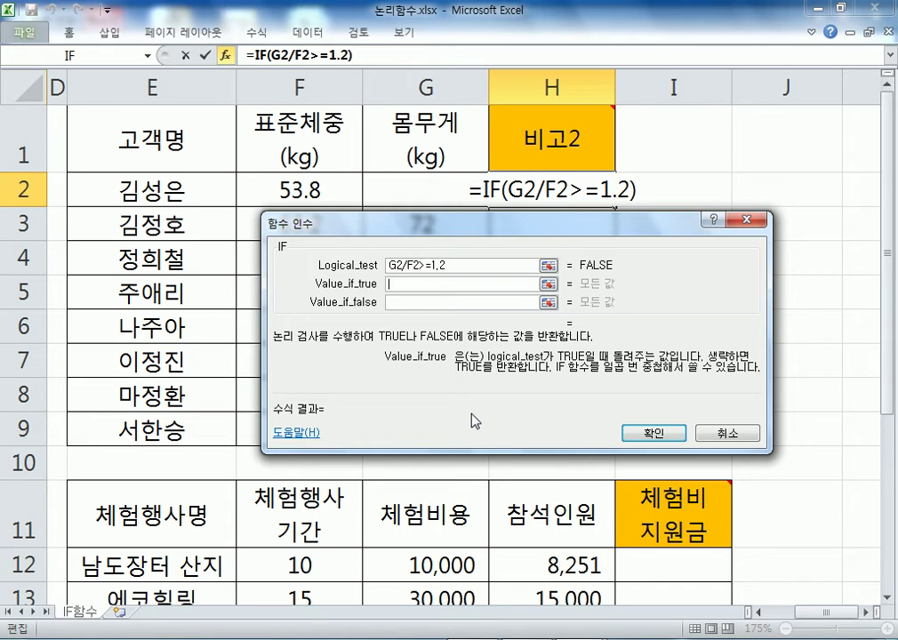
type("\"비만\"")
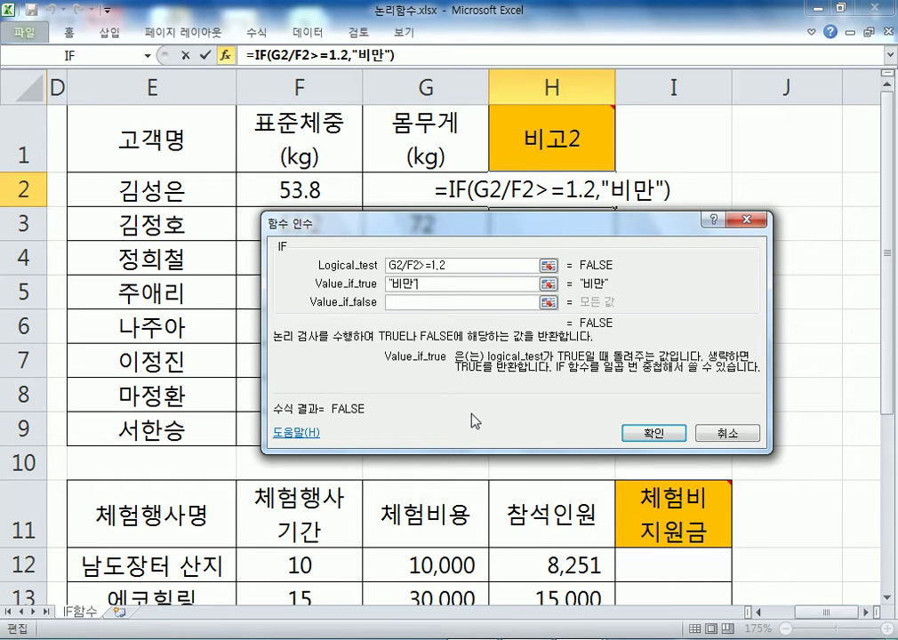
left_click(422, 306)
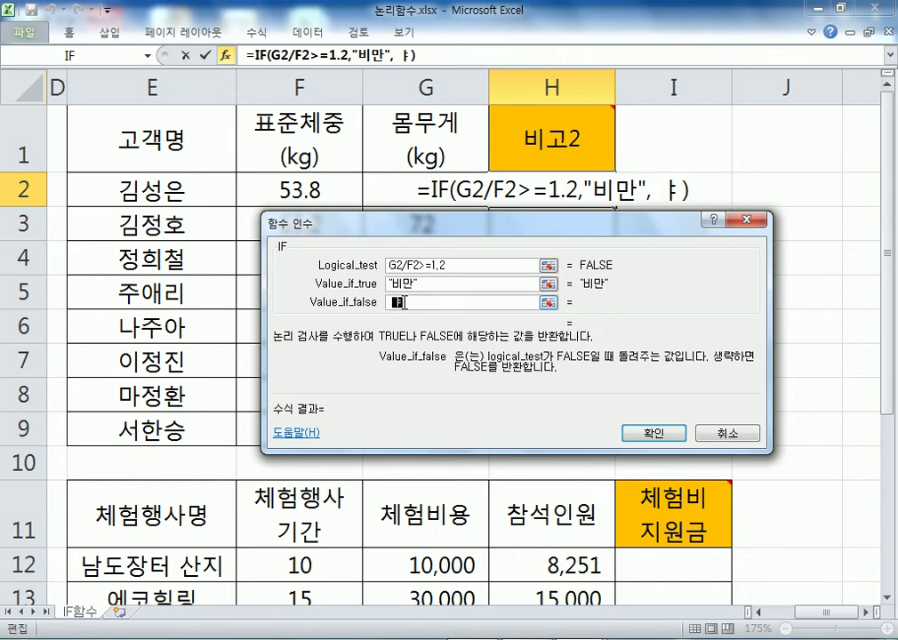
type("IF")
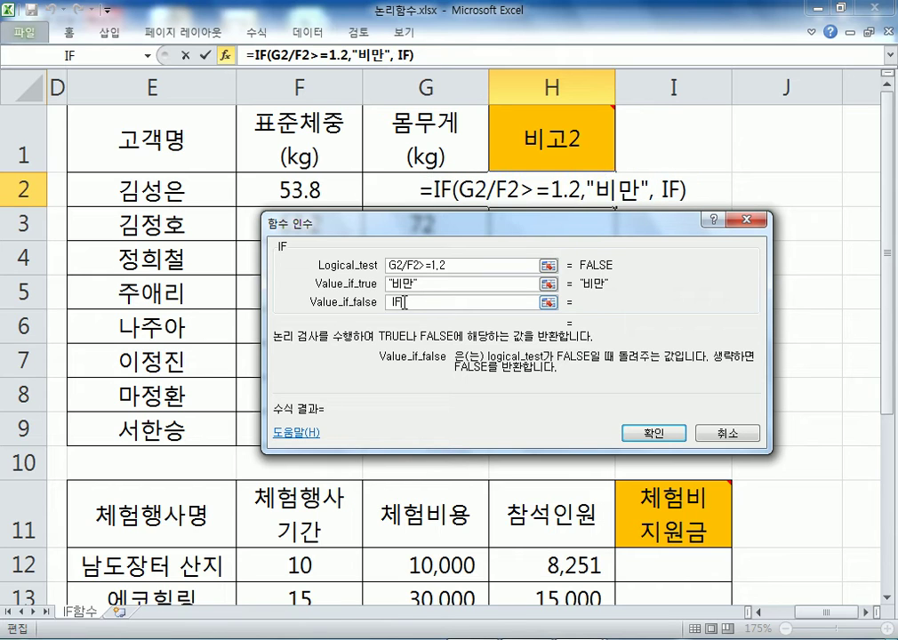
key("BackSpace")
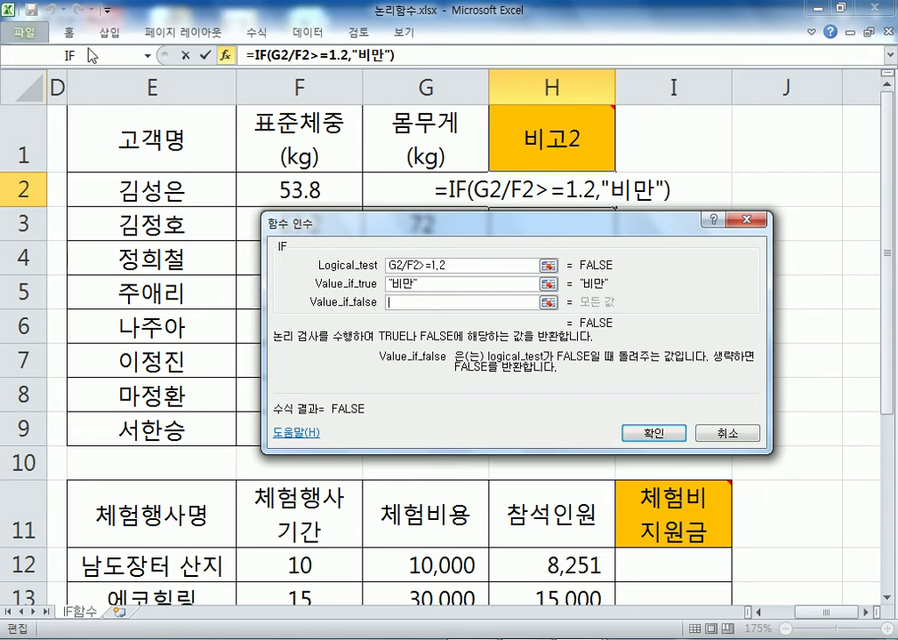
left_click(150, 57)
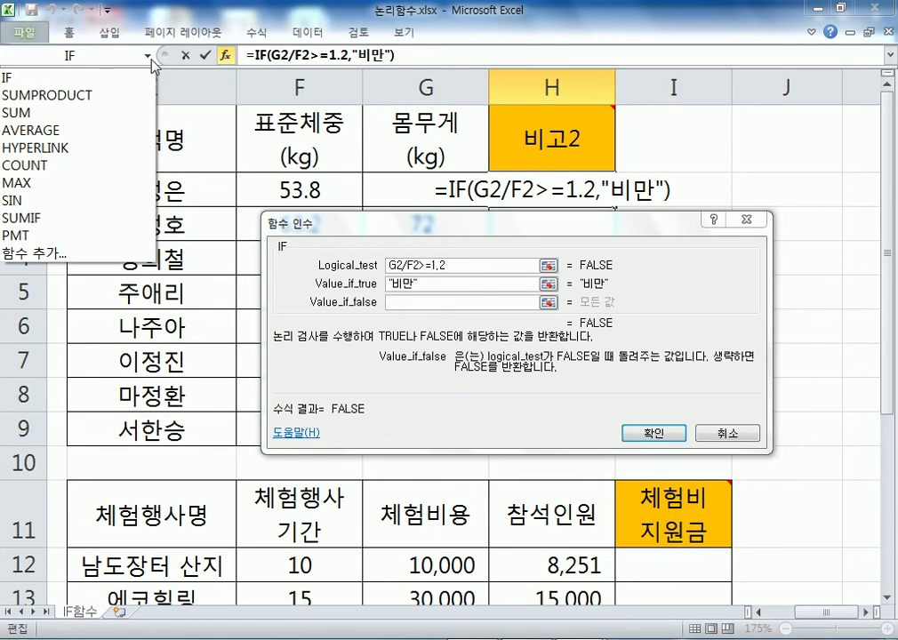
left_click(32, 80)
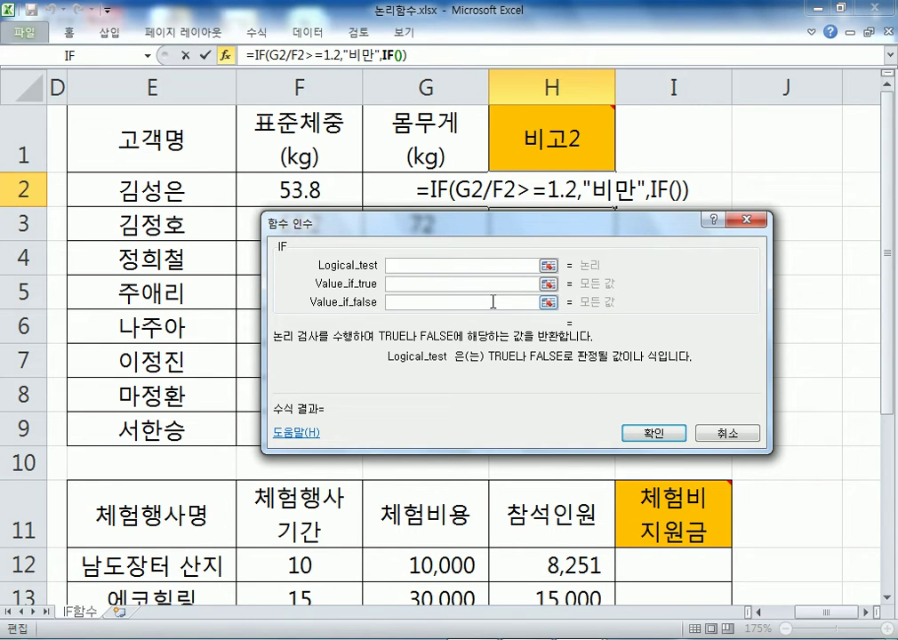
Set the nested IF's logical test to G2/F2>=1.1 in the function arguments.
left_click(384, 188)
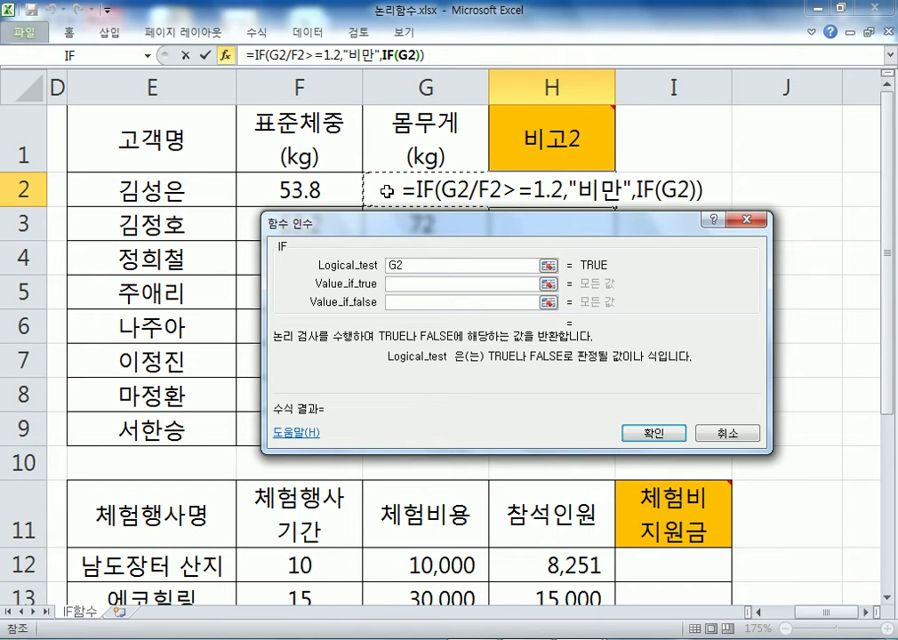
type("/")
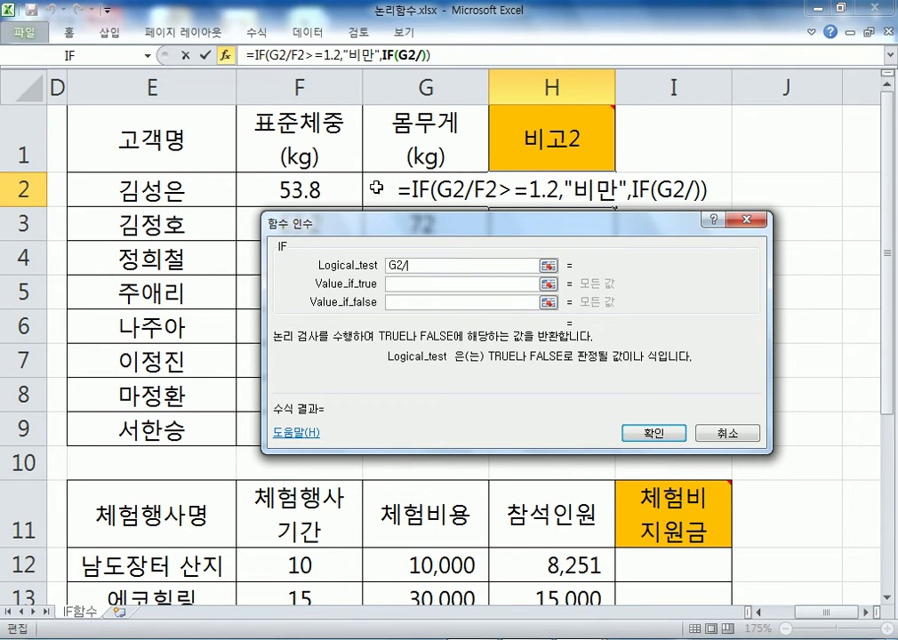
left_click(313, 189)
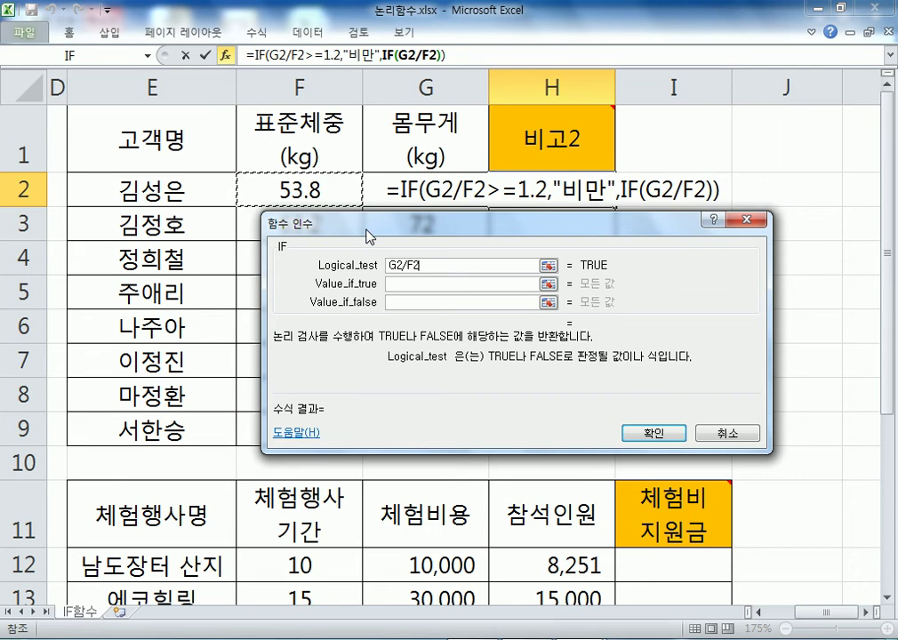
type(">=1")
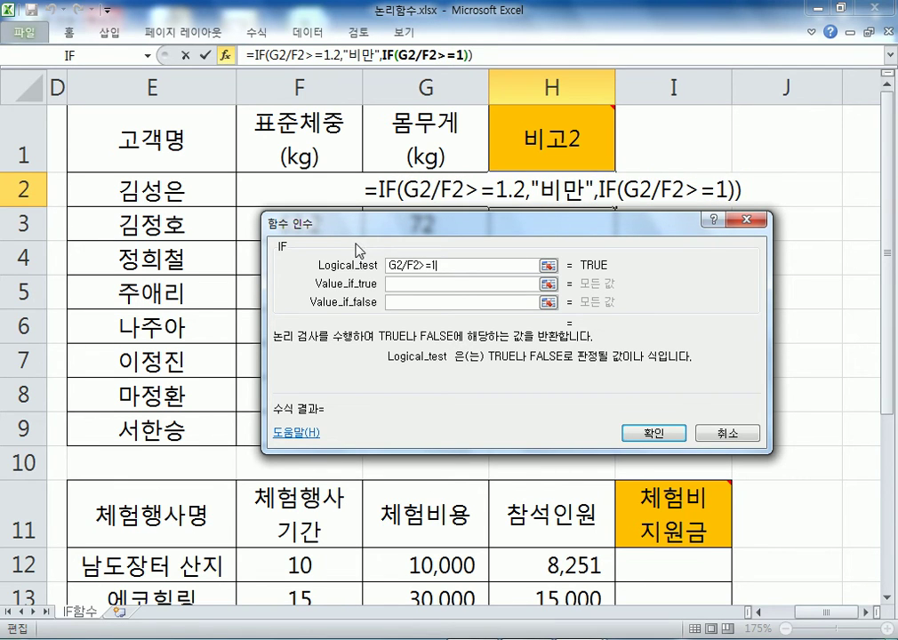
type(".1")
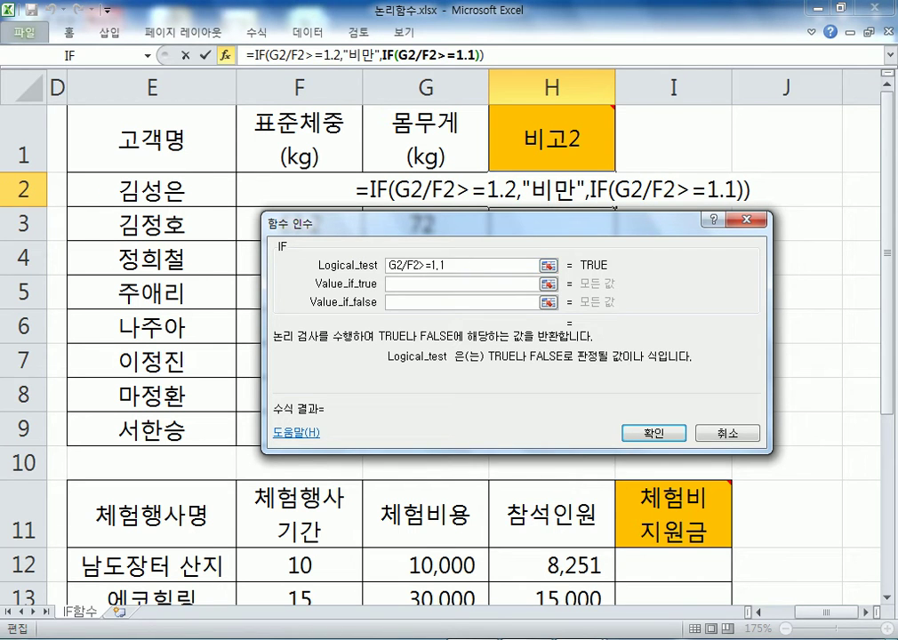
In Notepad, add "(>=)" after both "이상" in question 2 and highlight the matching operator in the G2/F2 formula.
key("alt+Tab")
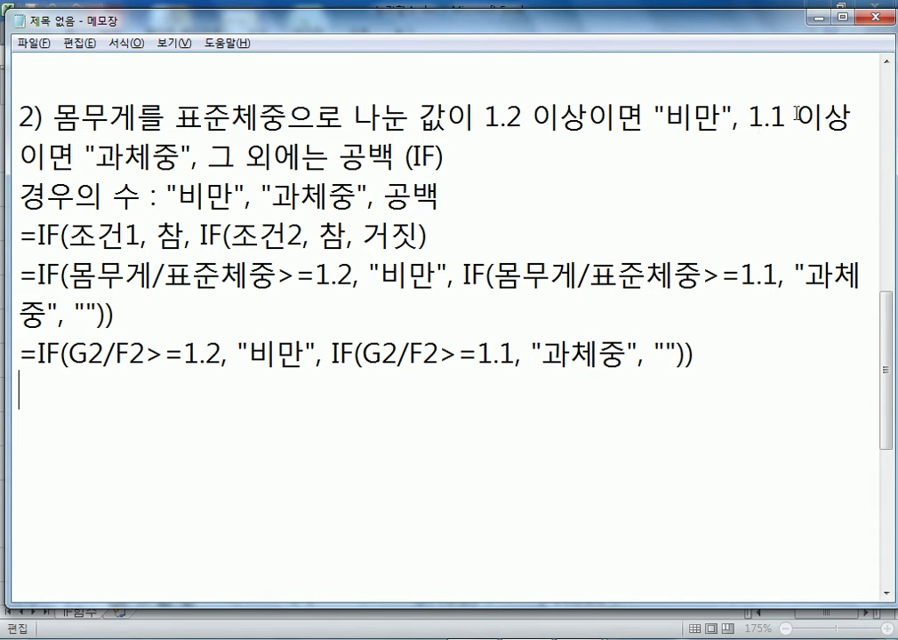
left_click(593, 116)
type("(>=)")
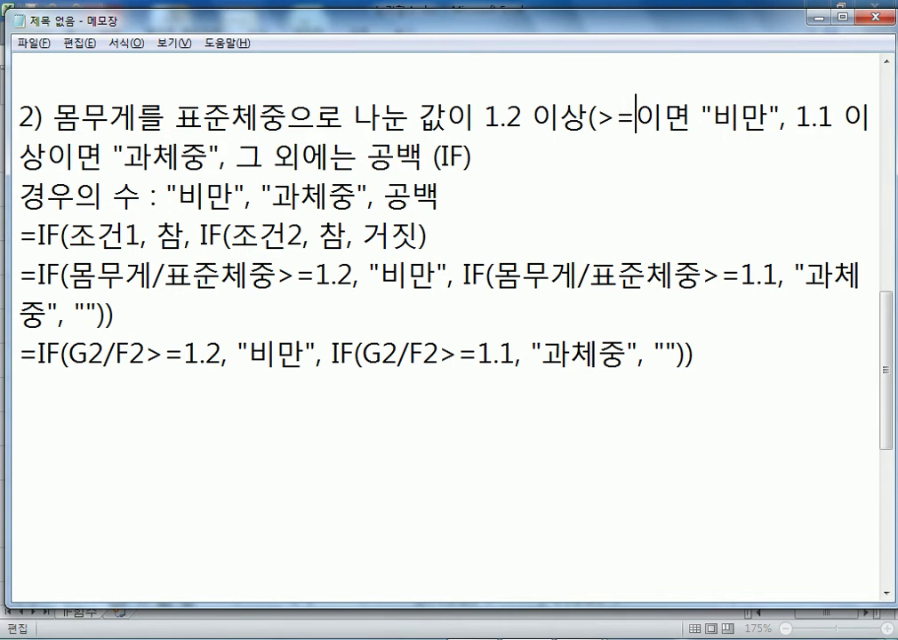
key("Down")
key("Home")
key("Right")
key("Right")
type("(>=)")
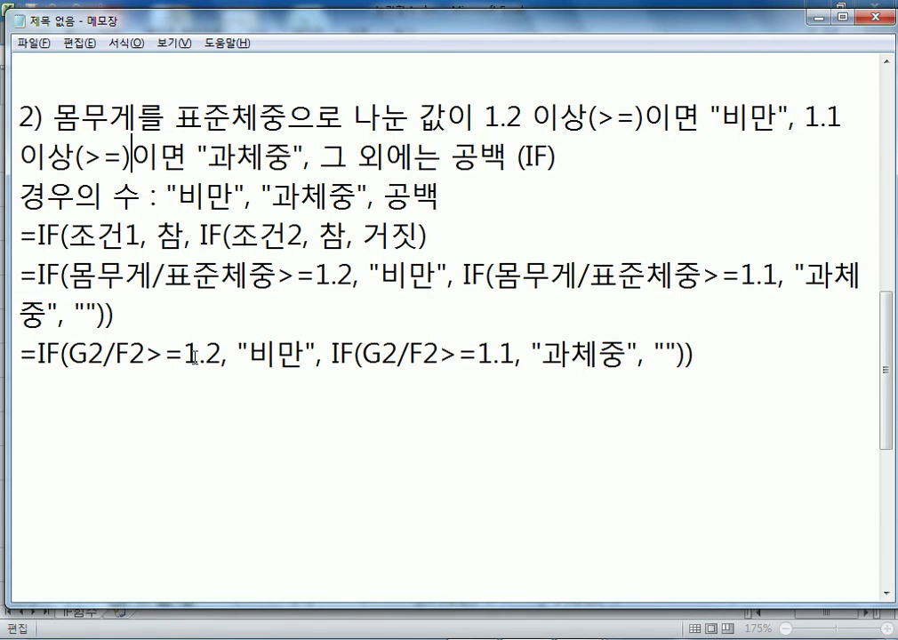
left_click_drag(147, 353, 182, 360)
left_click(165, 398)
Back in Excel, set the nested IF's value if true to "과체중" and its value if false to "".
key("alt+Tab")
left_click(480, 284)
type("\"RHK")
key("BackSpace")
key("BackSpace")
key("BackSpace")
type("ㄱ과체중\"")
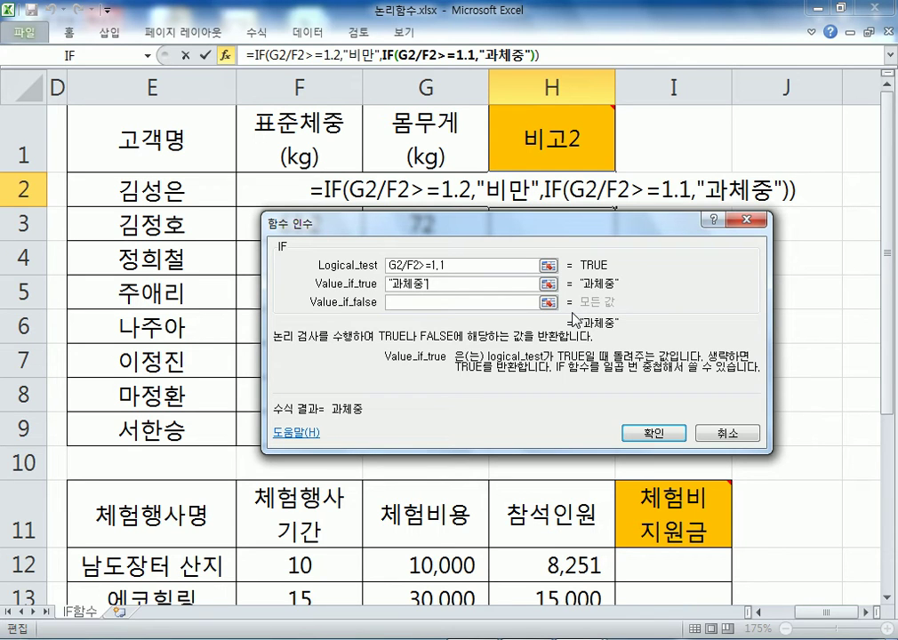
left_click(504, 303)
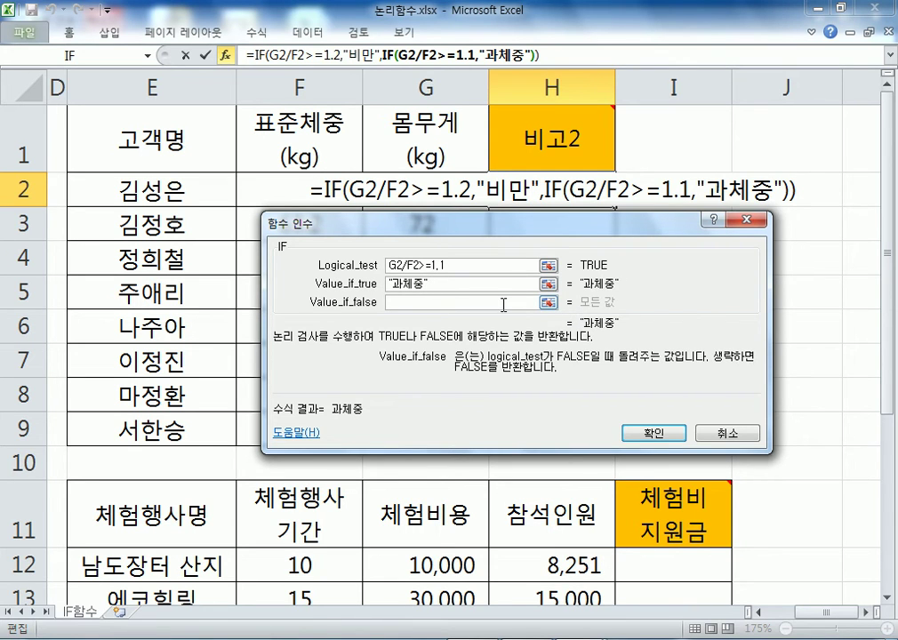
type("\"\"")
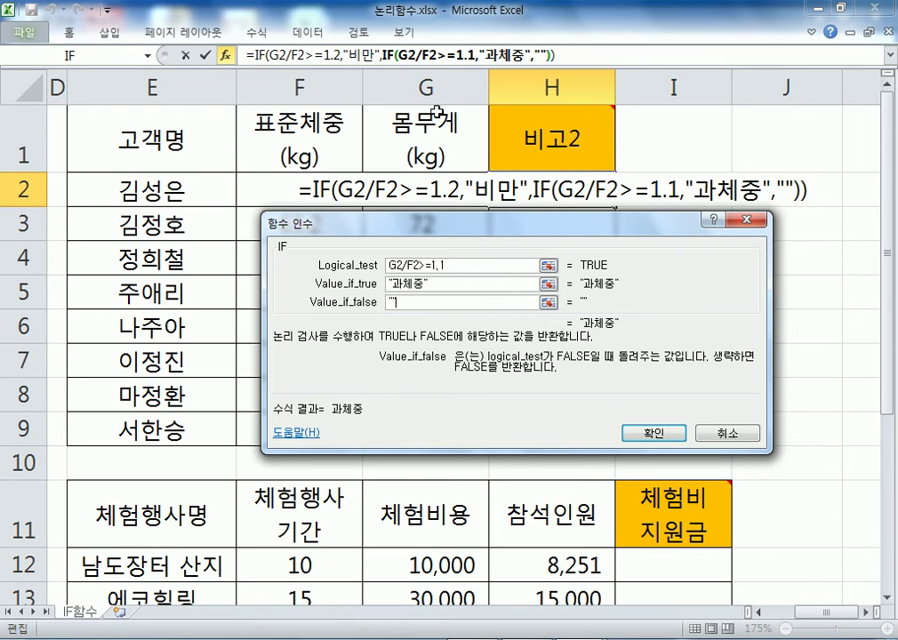
Compare the arguments of the outer and nested IF functions, then confirm the formula in H2.
left_click(266, 56)
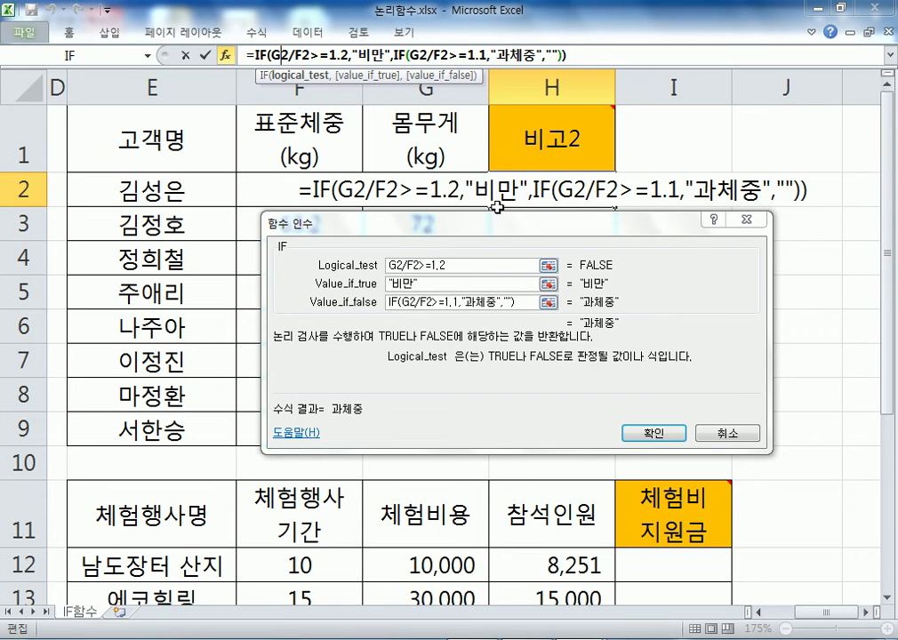
left_click(418, 55)
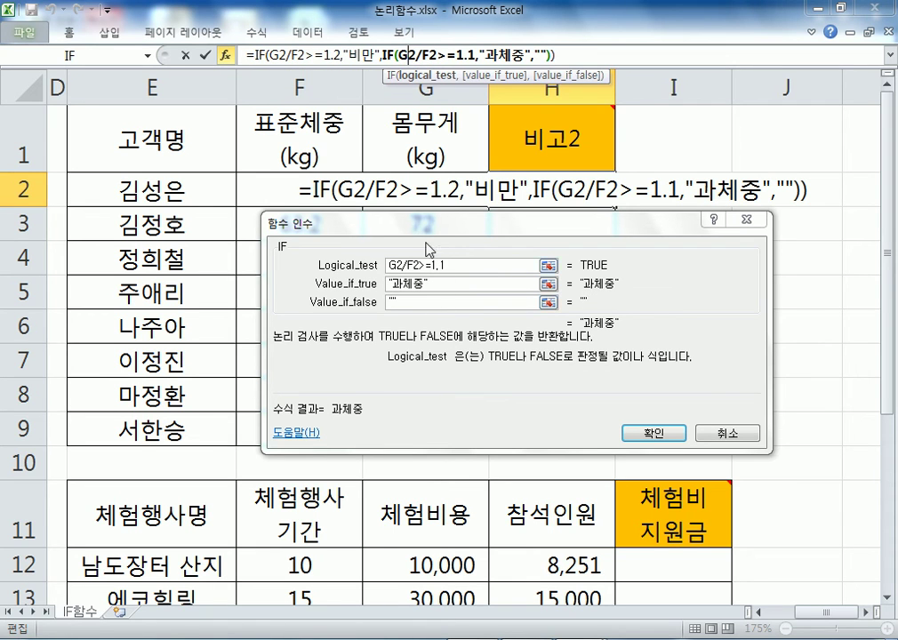
left_click(279, 57)
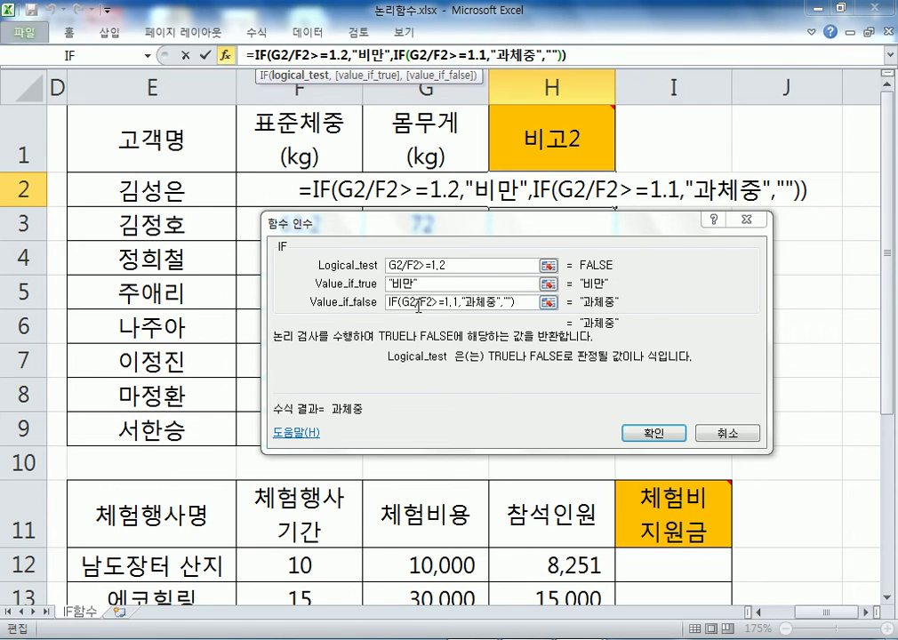
left_click_drag(391, 311, 527, 303)
left_click(444, 303)
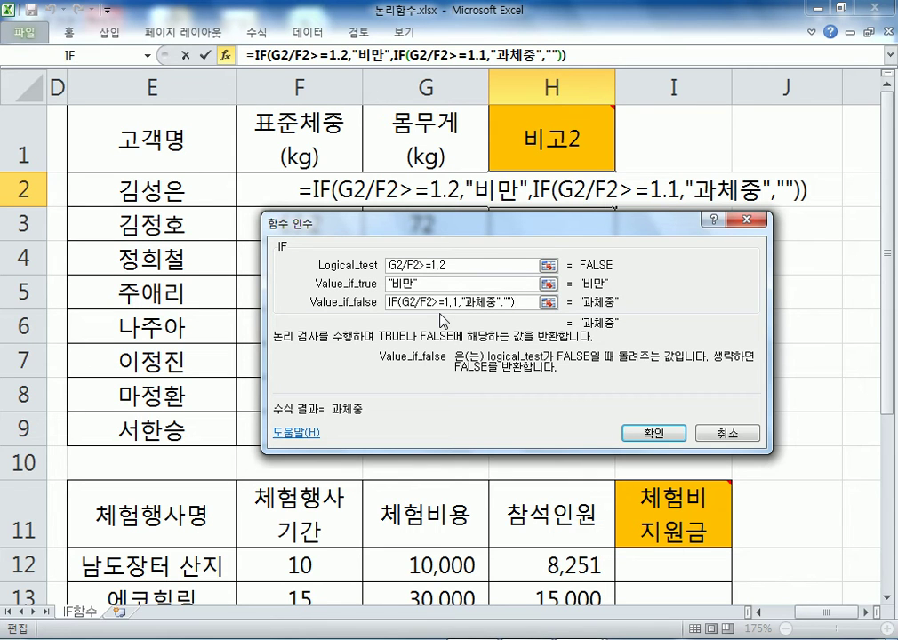
left_click(658, 433)
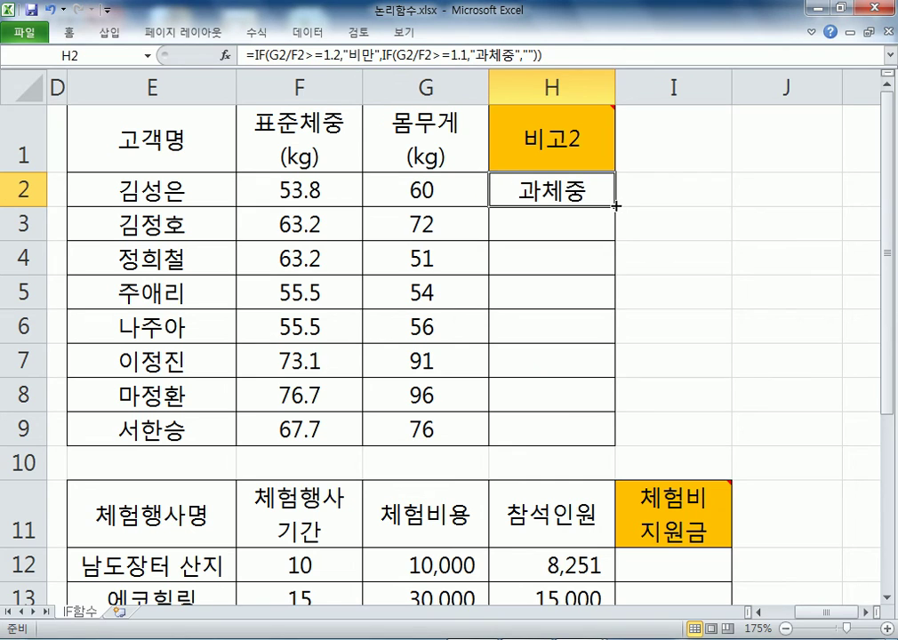
Fill the H2 formula down through H9 and check the copied formula in H4.
left_click_drag(615, 206, 616, 440)
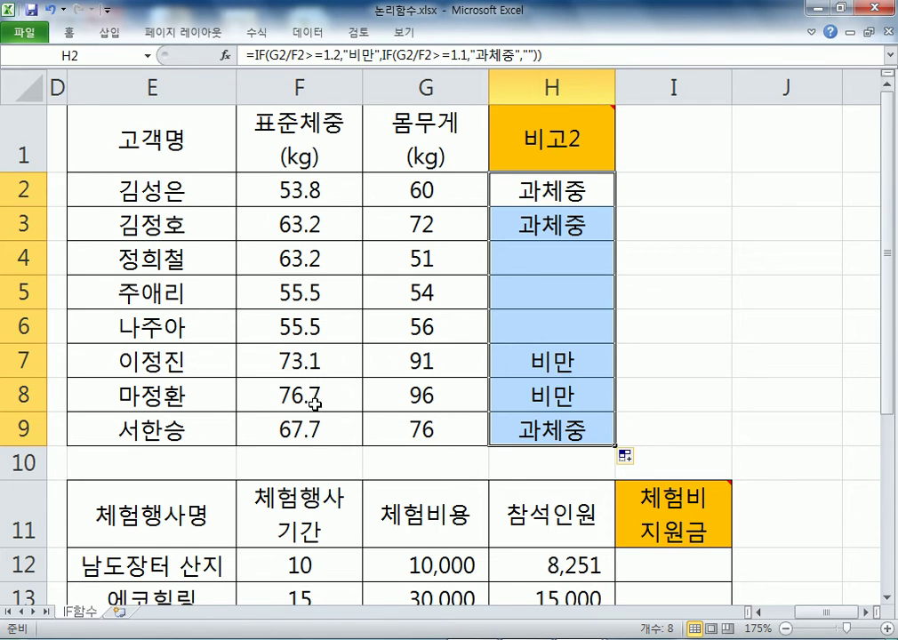
left_click(571, 256)
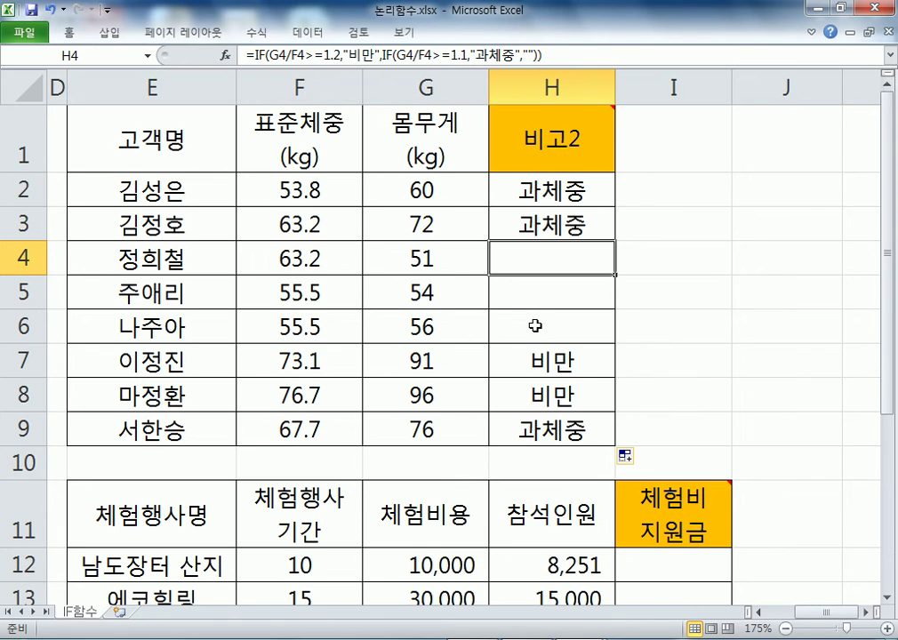
left_click(660, 185)
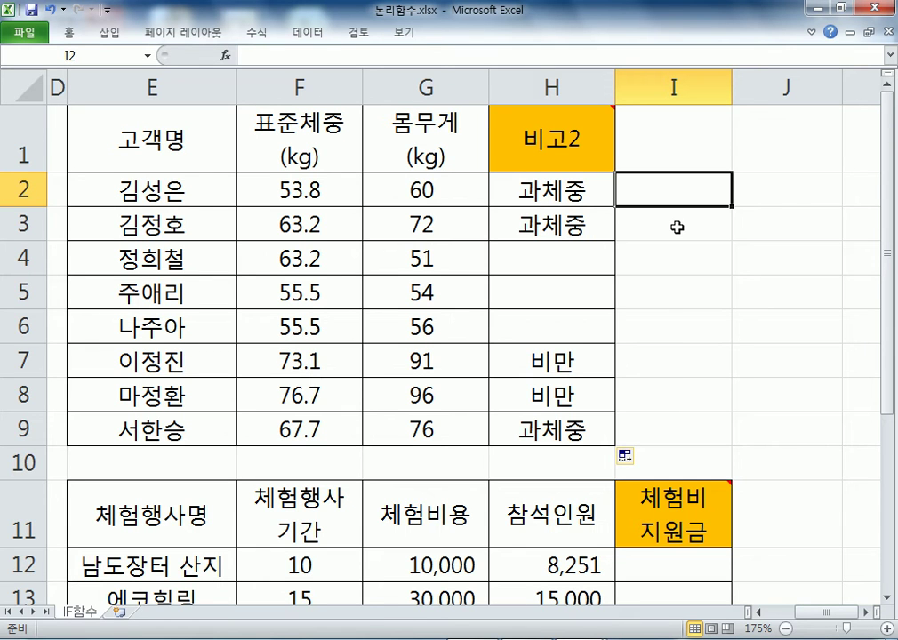
Review the final G2/F2 nested IF formula in Notepad against the 표준체중 and 몸무게 cells F2 and G2 in Excel.
key("alt+Tab")
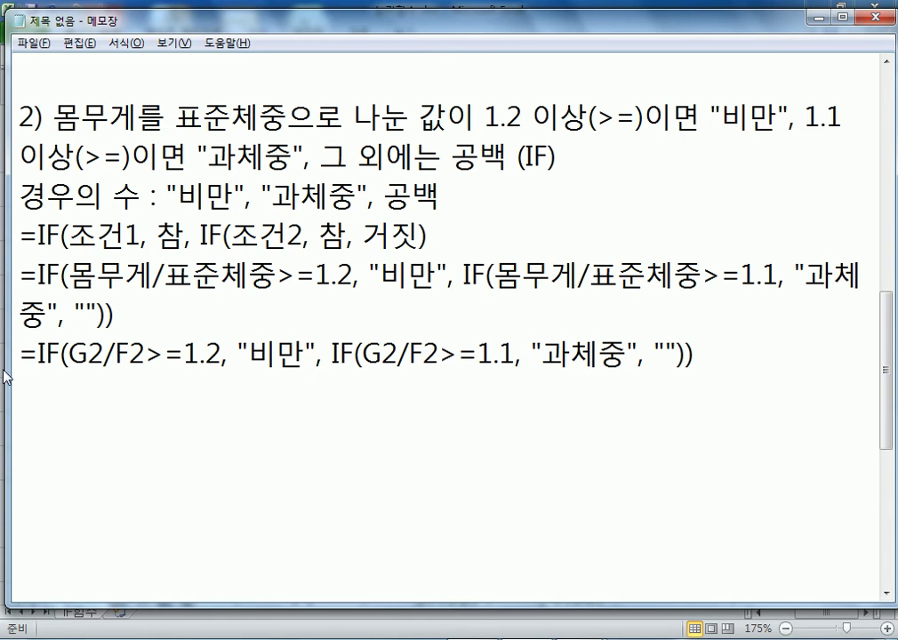
left_click_drag(18, 356, 697, 366)
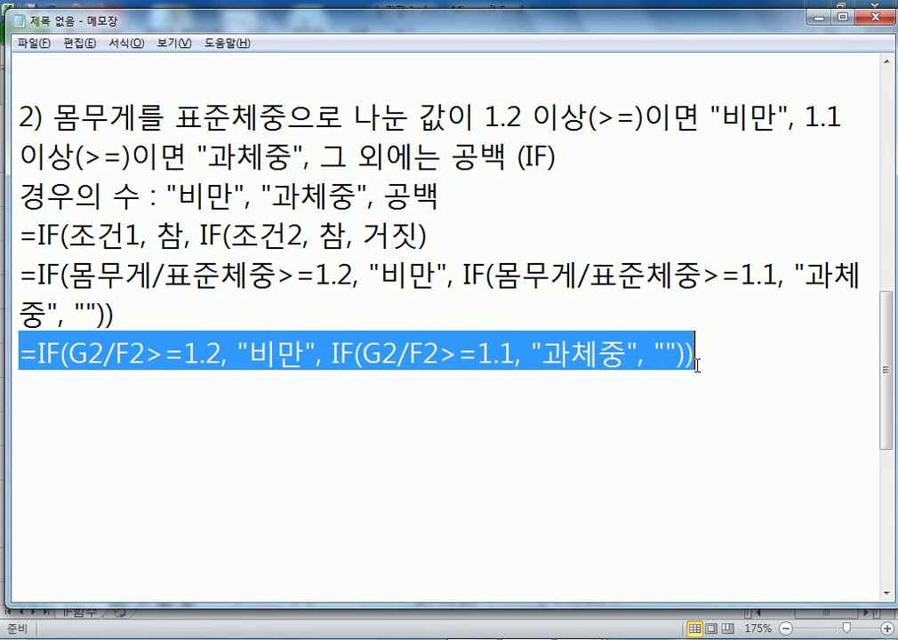
left_click(601, 388)
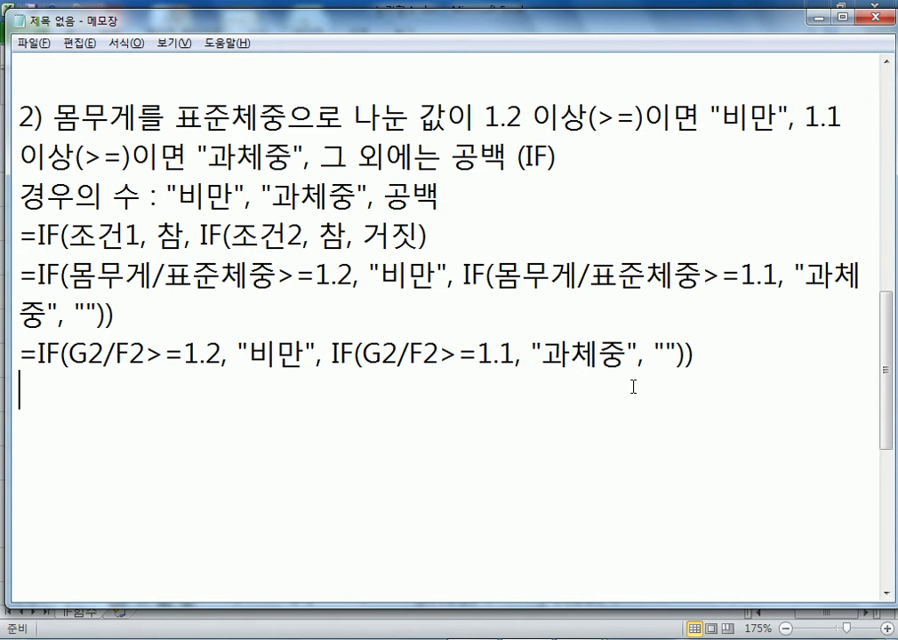
left_click_drag(712, 353, 17, 356)
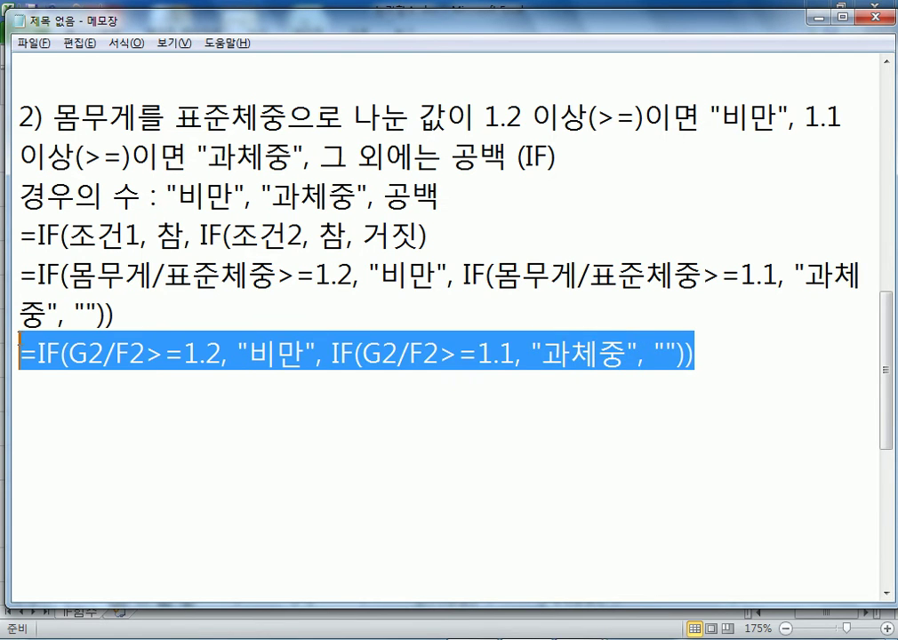
left_click(43, 385)
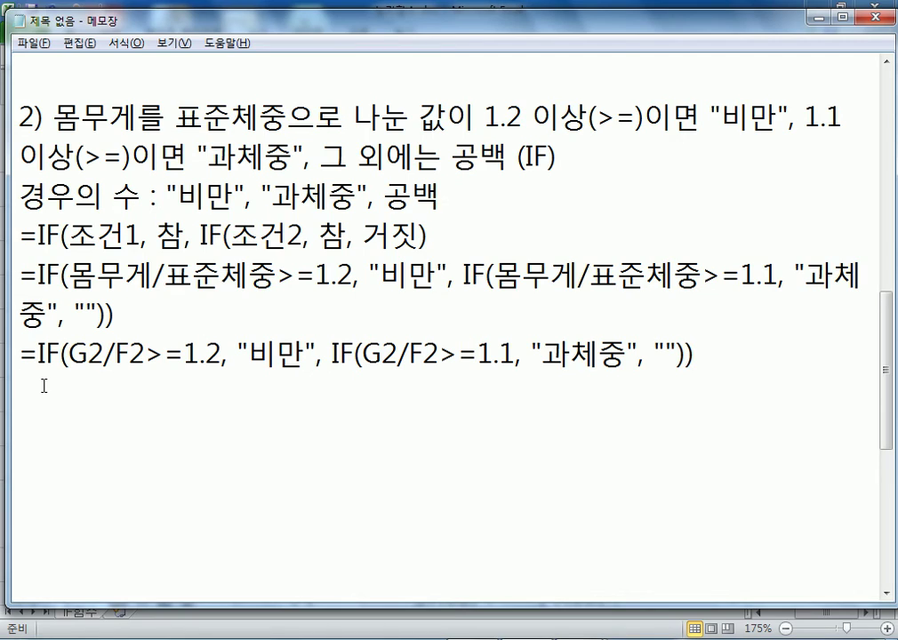
key("alt+Tab")
left_click_drag(283, 185, 378, 196)
left_click(411, 184)
left_click(311, 184)
key("Right")
key("Left")
left_click(664, 190)
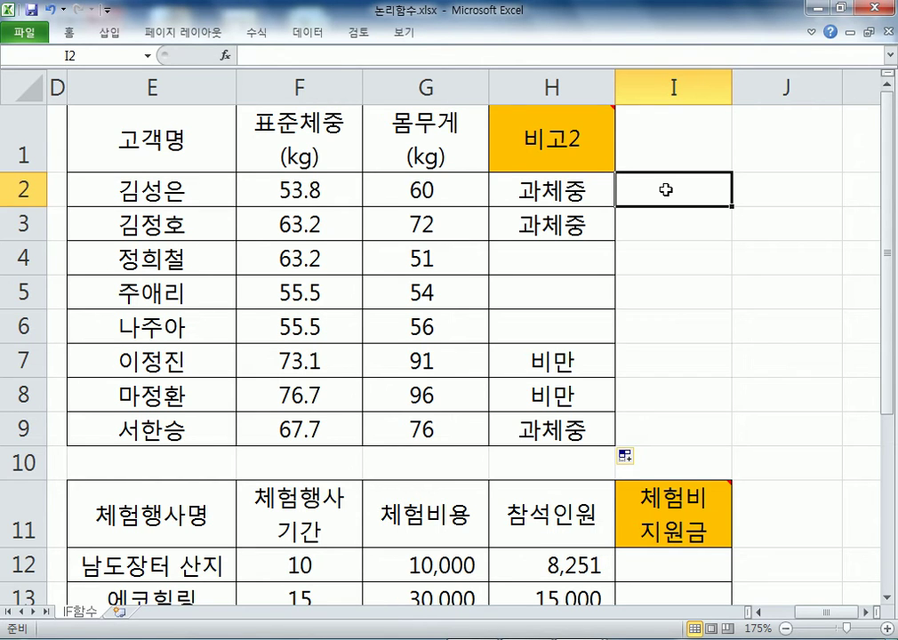
key("alt+Tab")
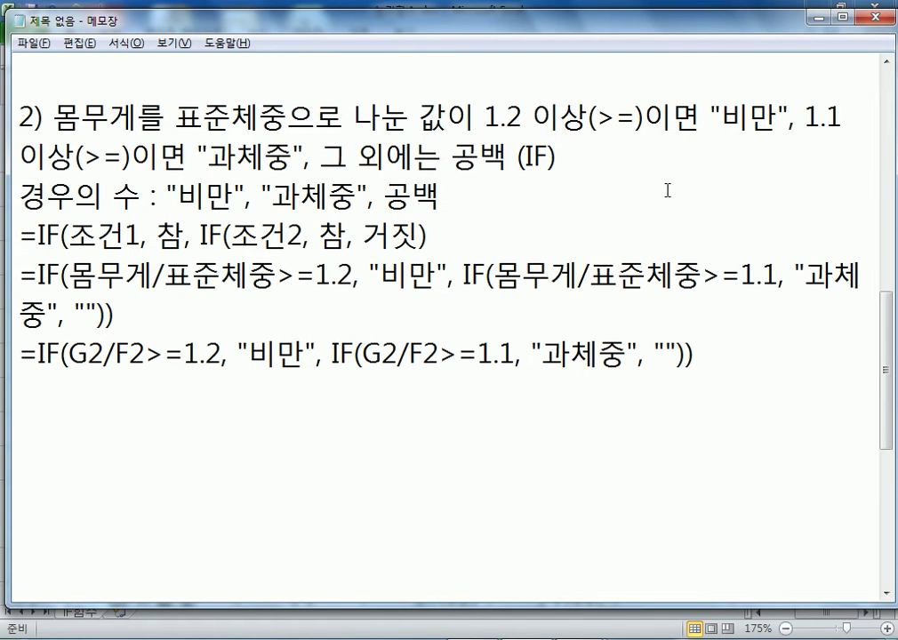
left_click_drag(694, 356, 20, 355)
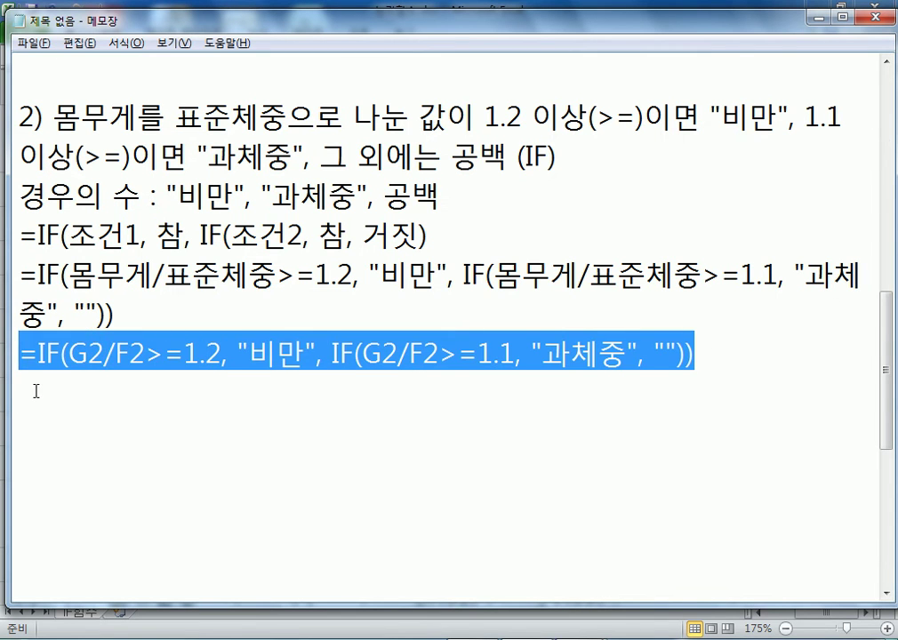
left_click(62, 402)
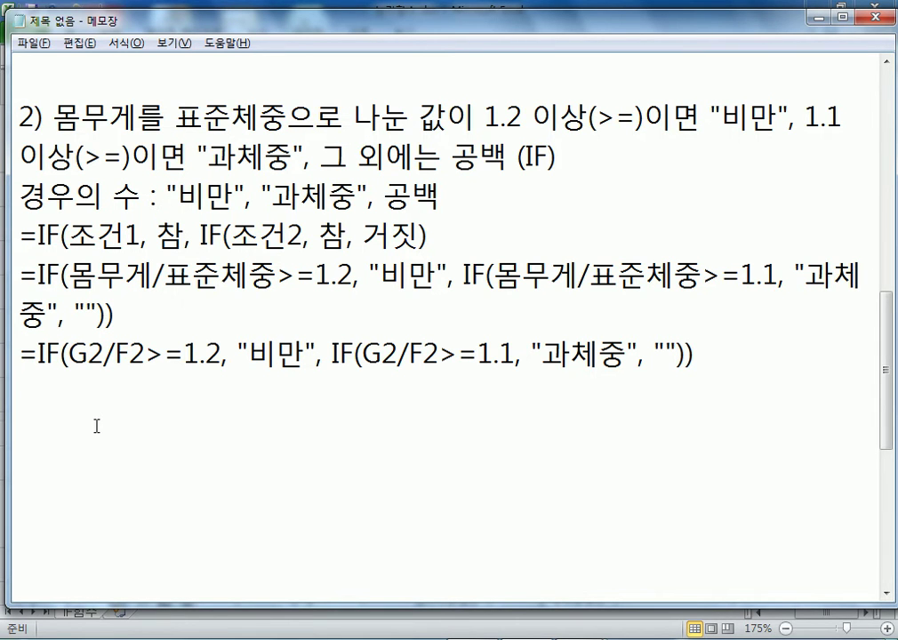
key("alt+Tab")
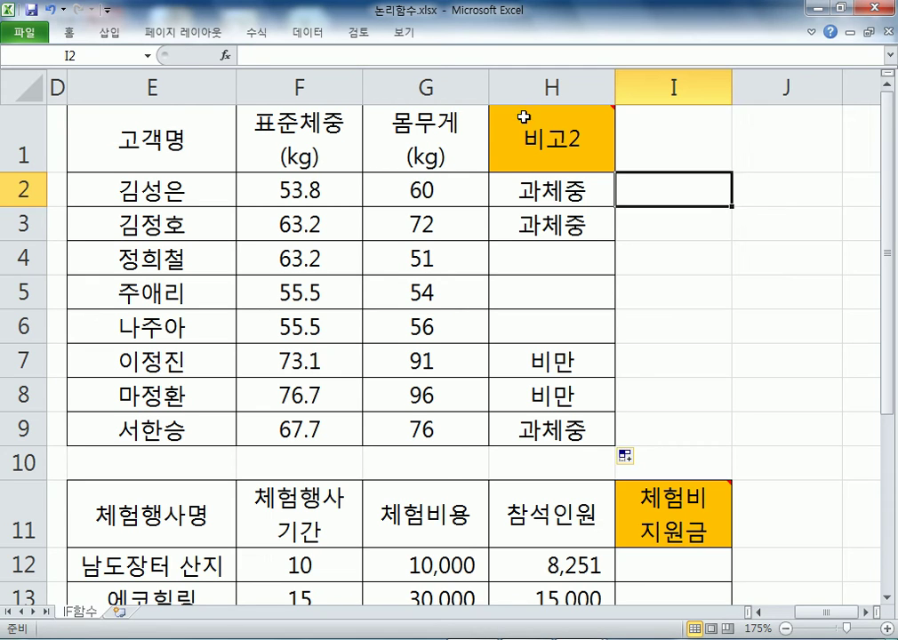
mouse_move(573, 160)
type("=\\")
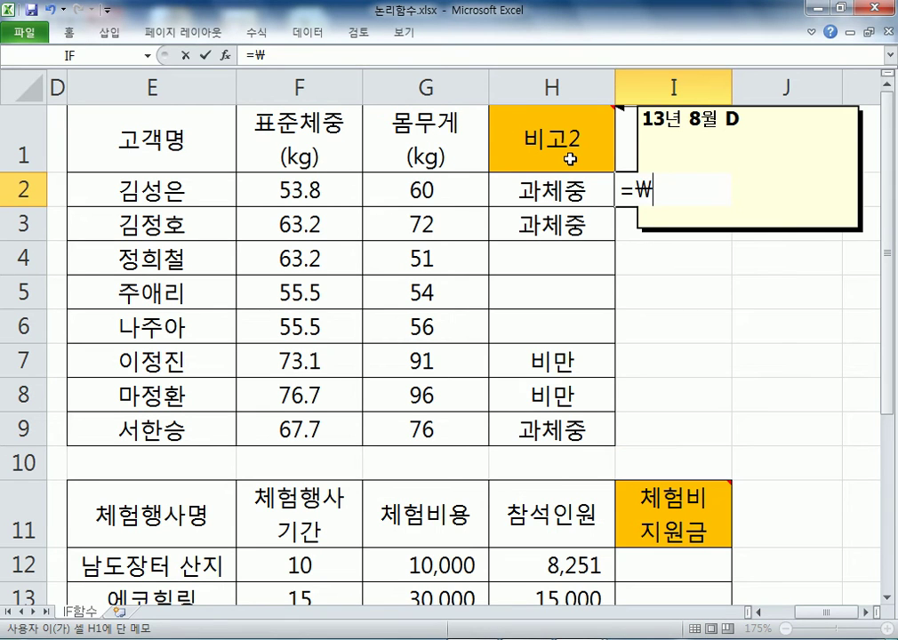
key("Escape")
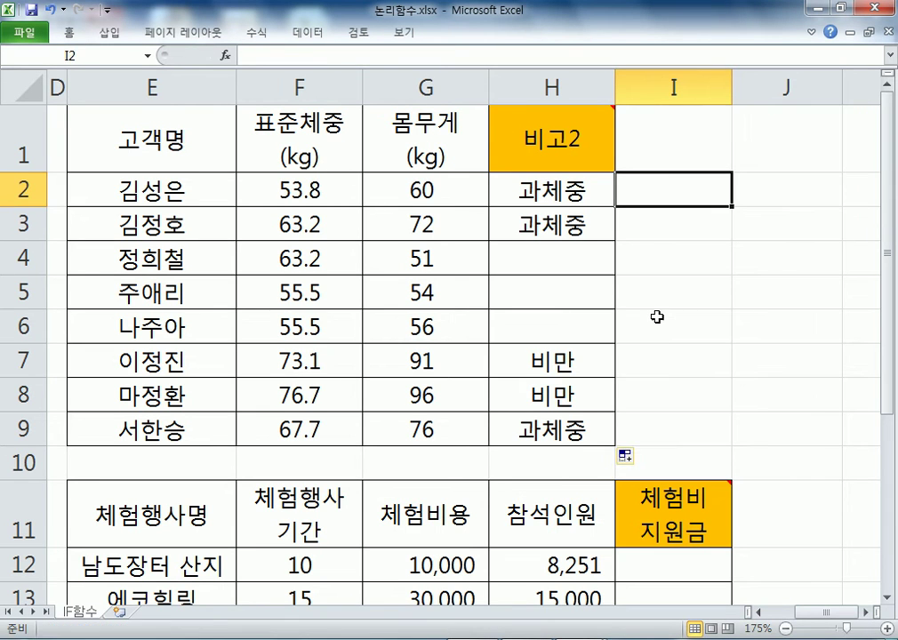
Start an IF formula in I2 with the logical test G2/F2>=1.2, dividing 몸무게 by 표준체중.
type("=IF(")
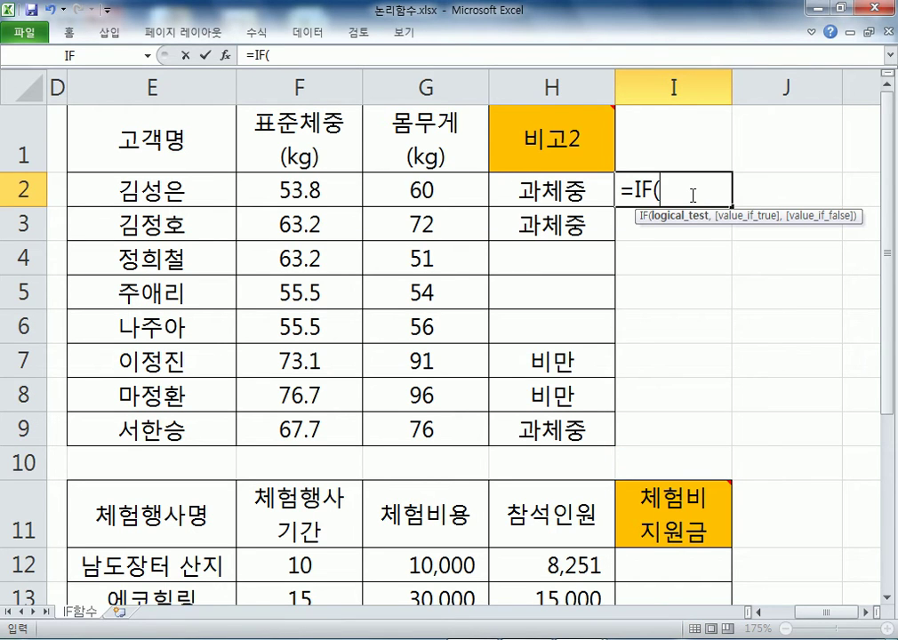
left_click(423, 194)
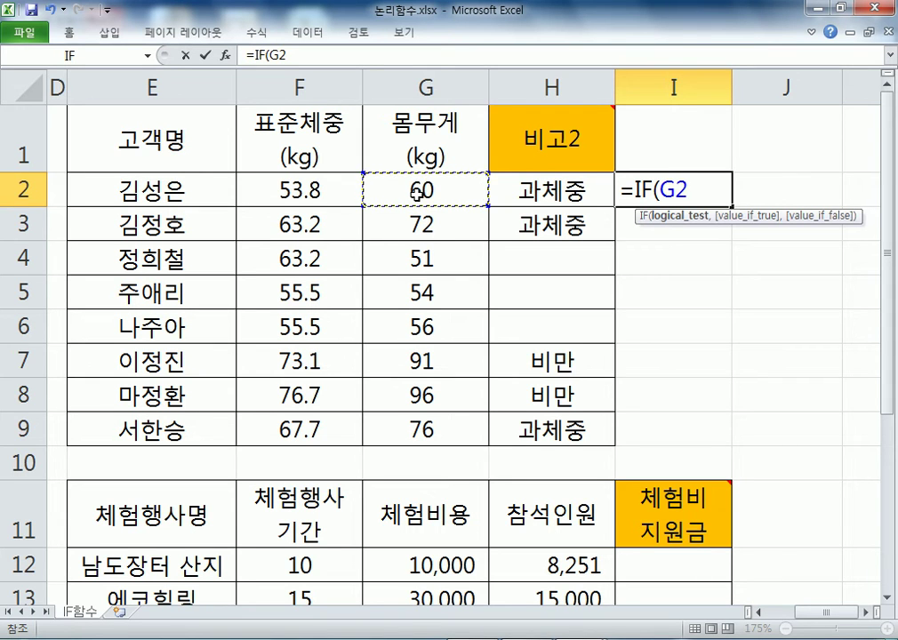
type("/")
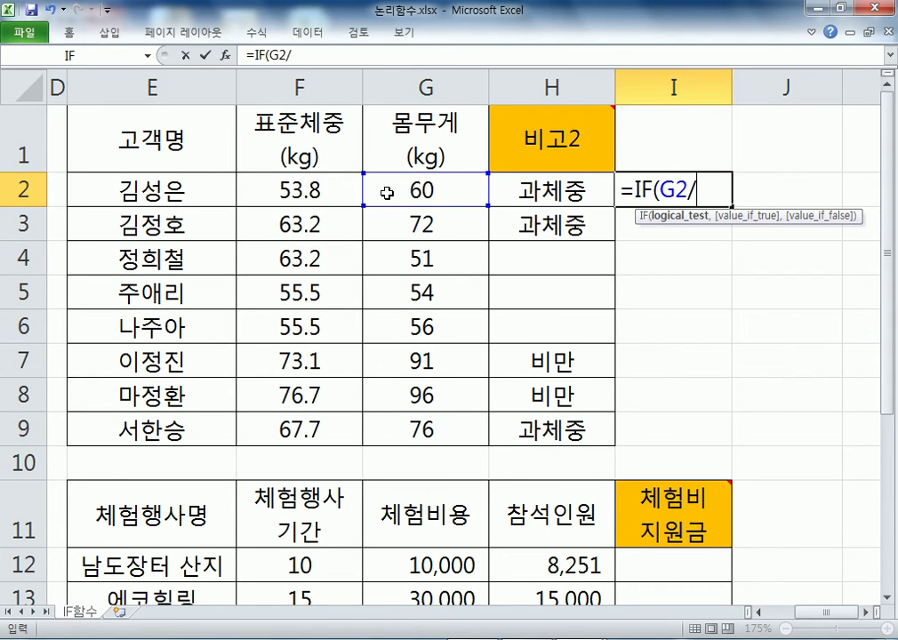
left_click(302, 186)
left_click_drag(658, 188, 793, 180)
key("BackSpace")
type("G2/F2")
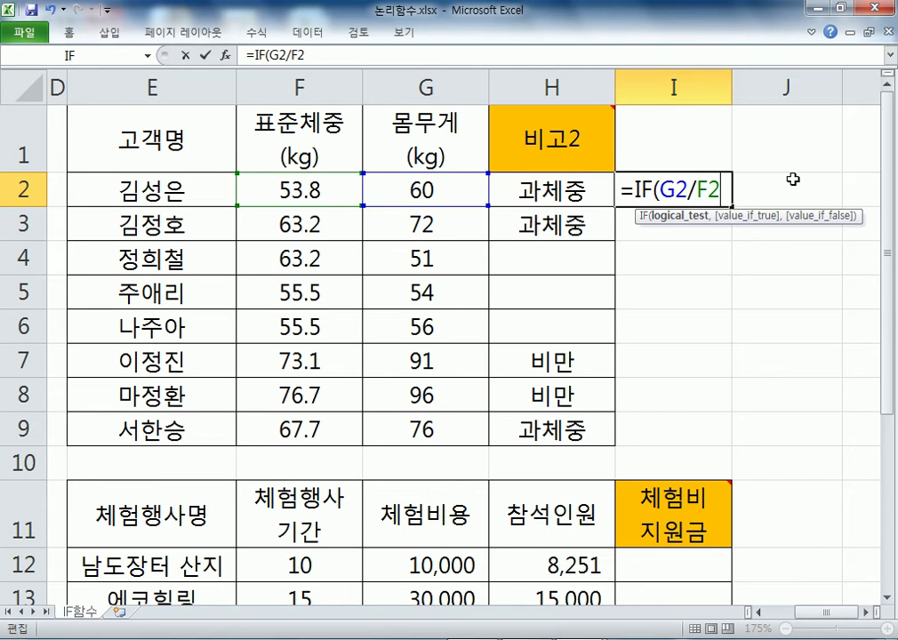
type(">=1.2")
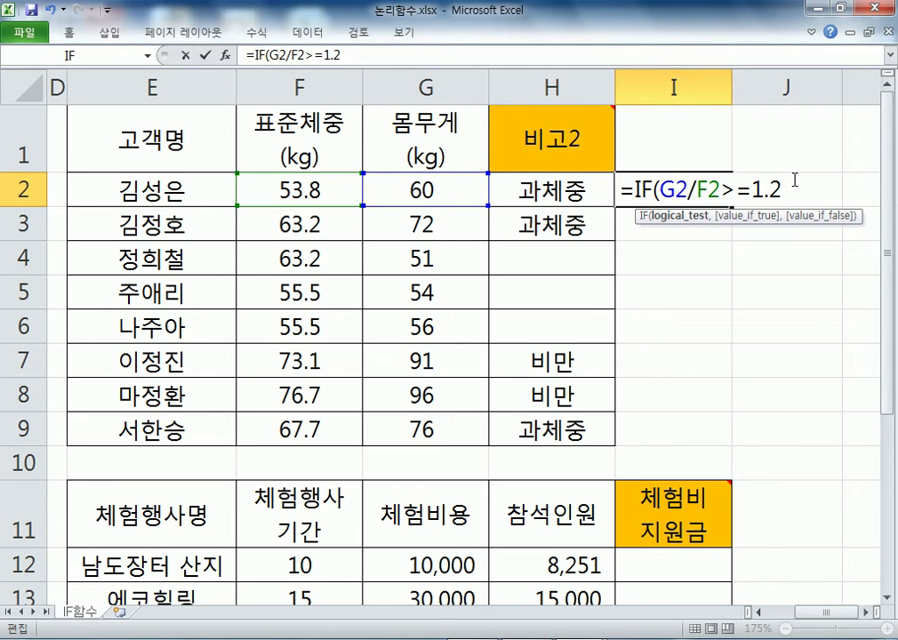
Compare the "1.2 이상" wording of problem 2 in Notepad with the G2/F2>=1.2 condition in the final formula.
key("alt+Tab")
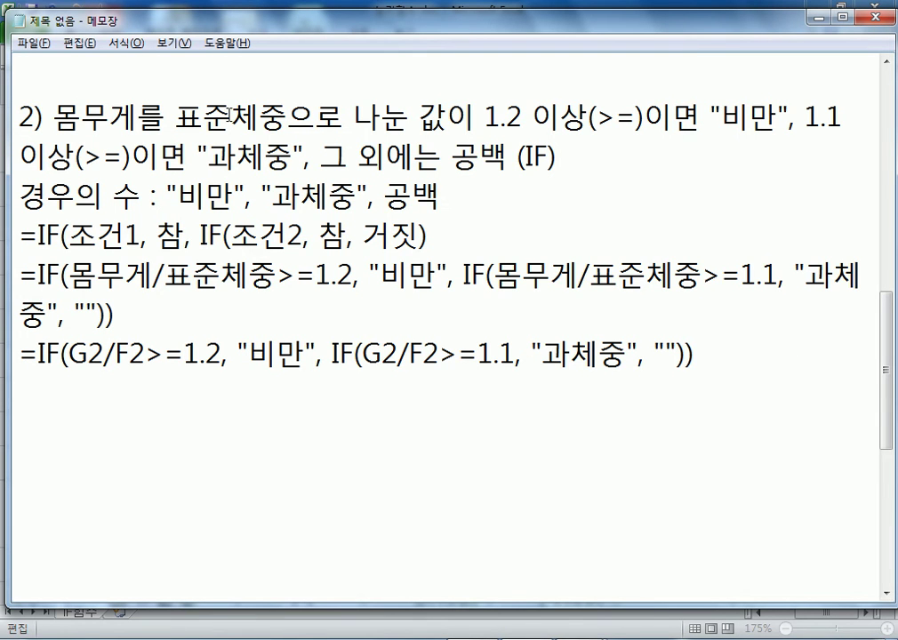
left_click_drag(100, 102, 596, 116)
left_click(418, 97)
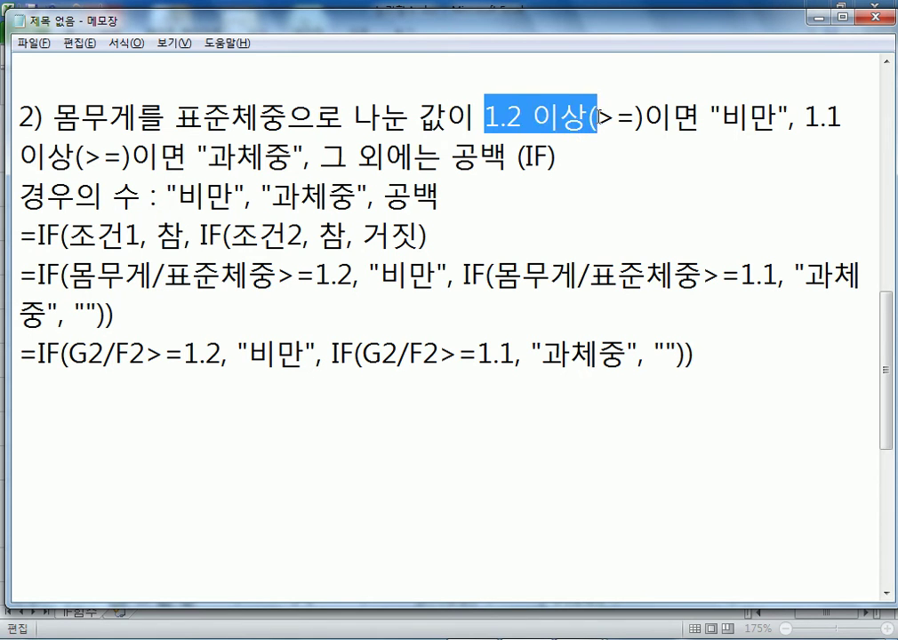
left_click(61, 356)
left_click_drag(61, 356, 221, 356)
left_click(144, 356)
left_click(184, 356)
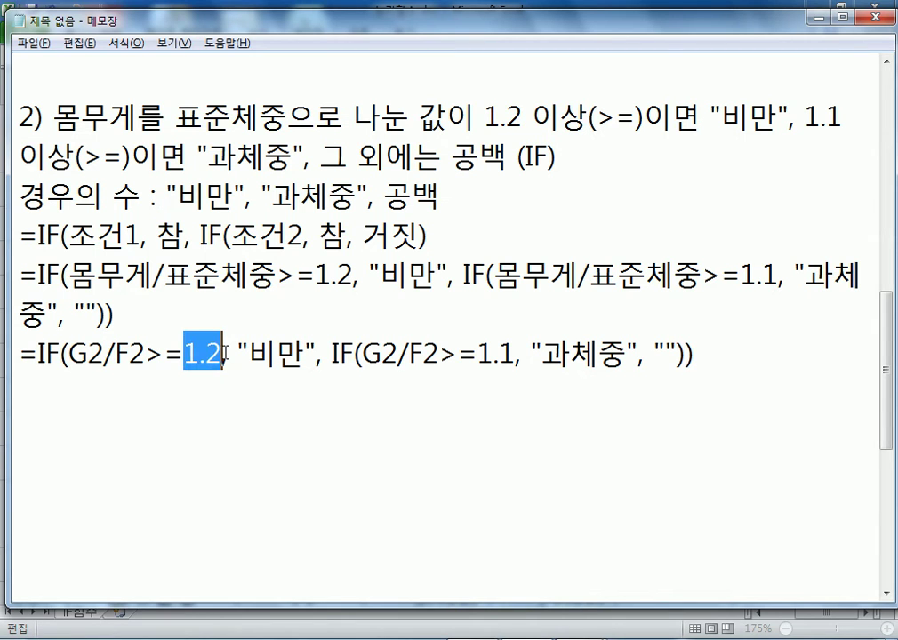
left_click(227, 379)
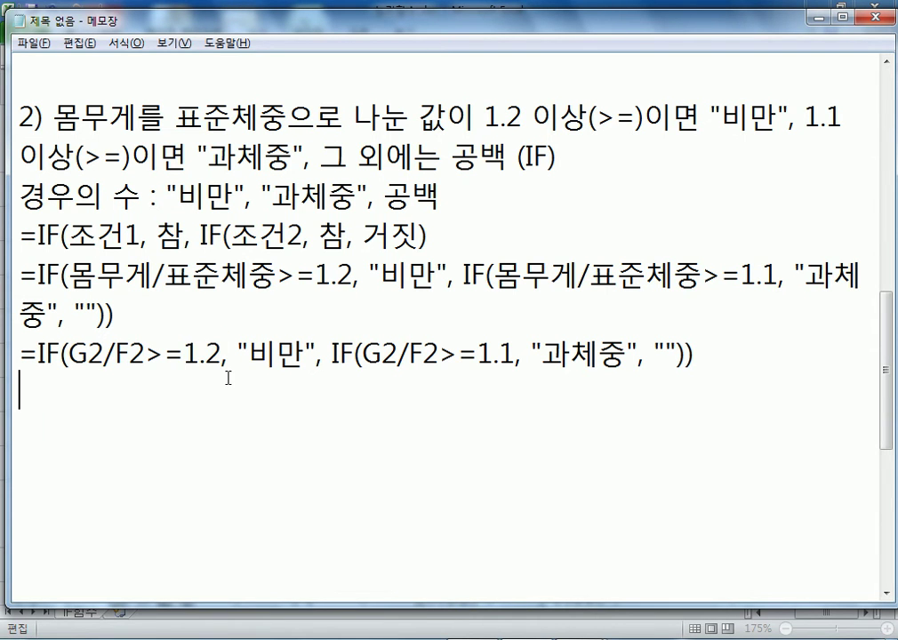
Back in Excel, add "비만" as the value if true and nest a second IF with the test G2/F2>=1.1.
key("alt+Tab")
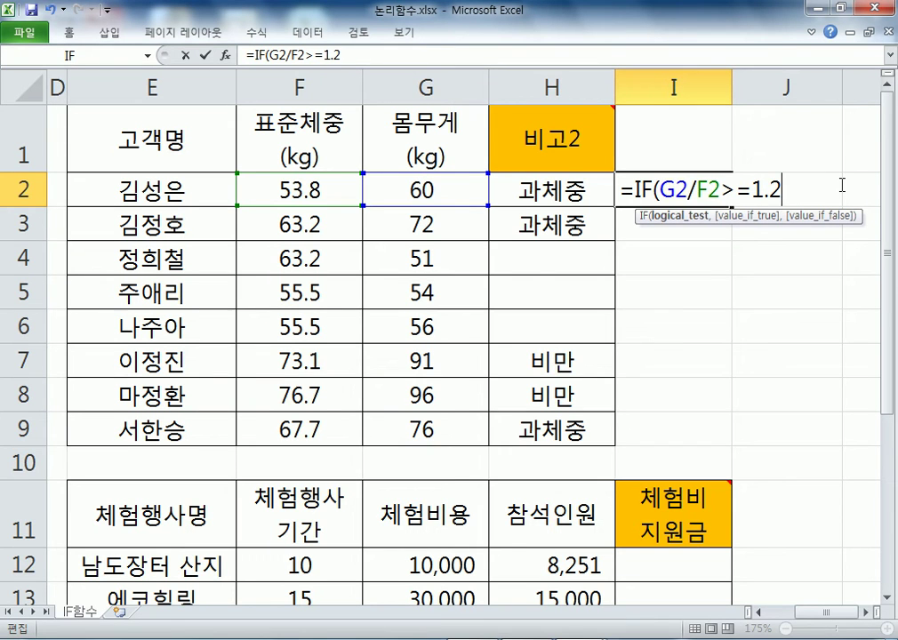
type(",\"비만\"")
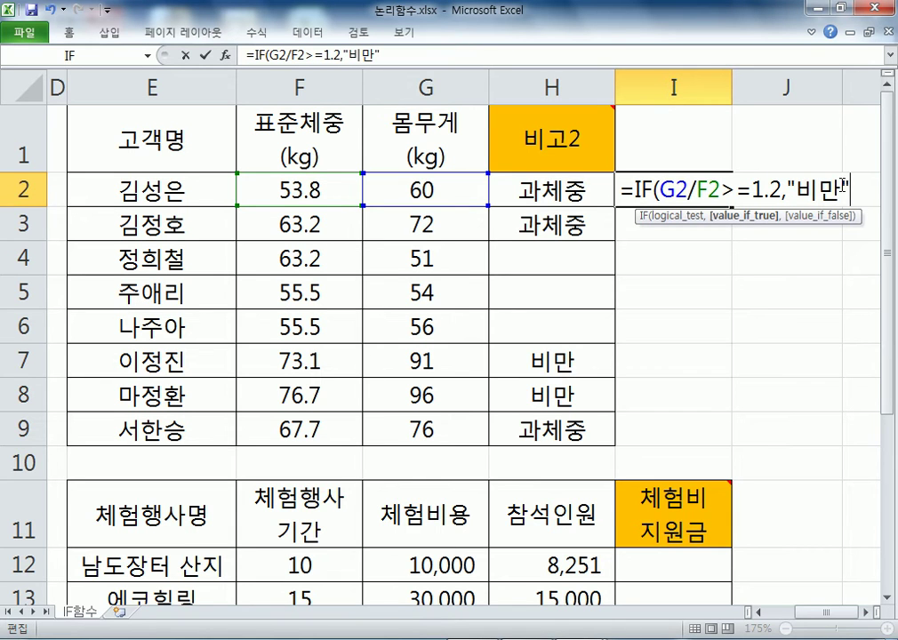
type(",")
left_click(869, 613)
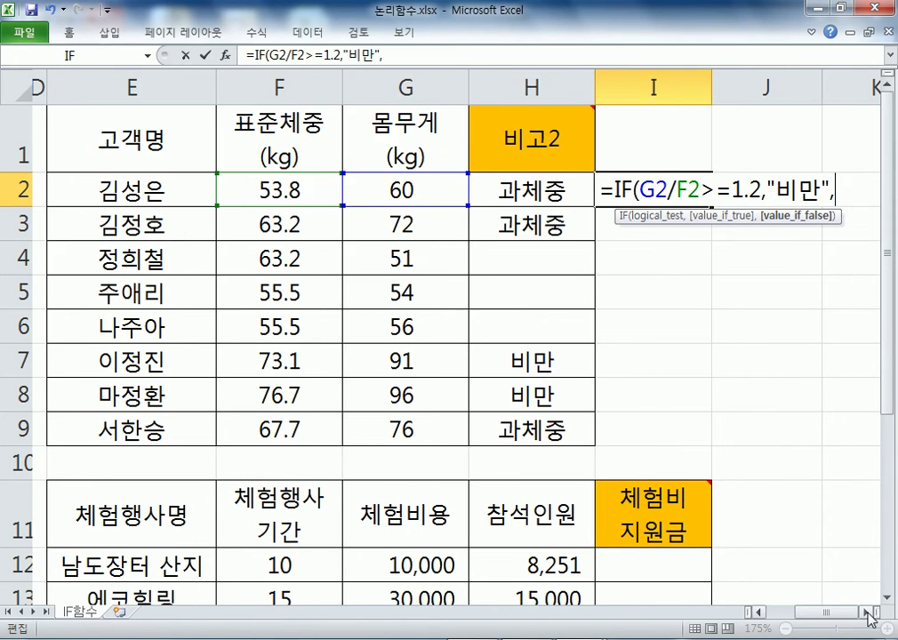
type("IF(")
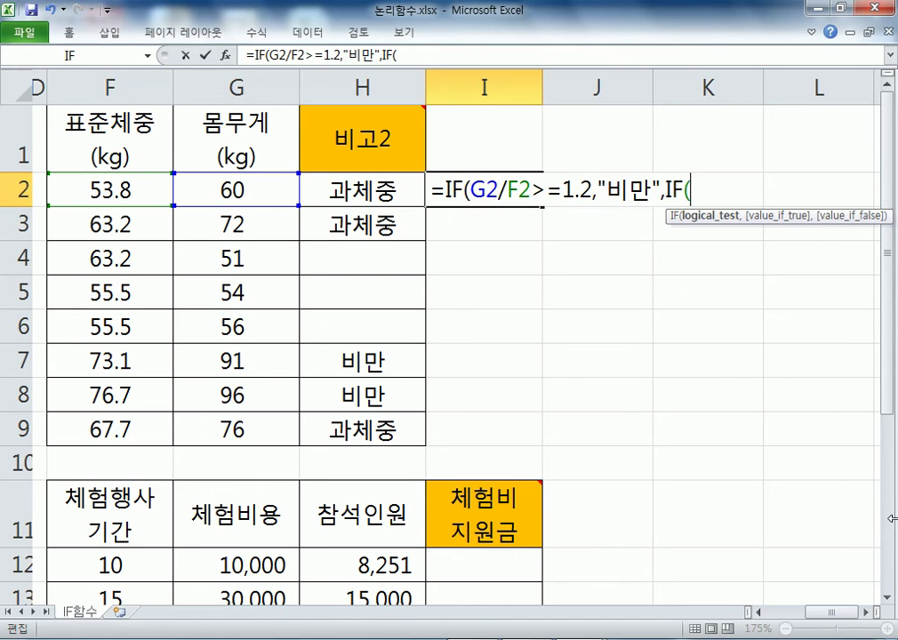
type("G2")
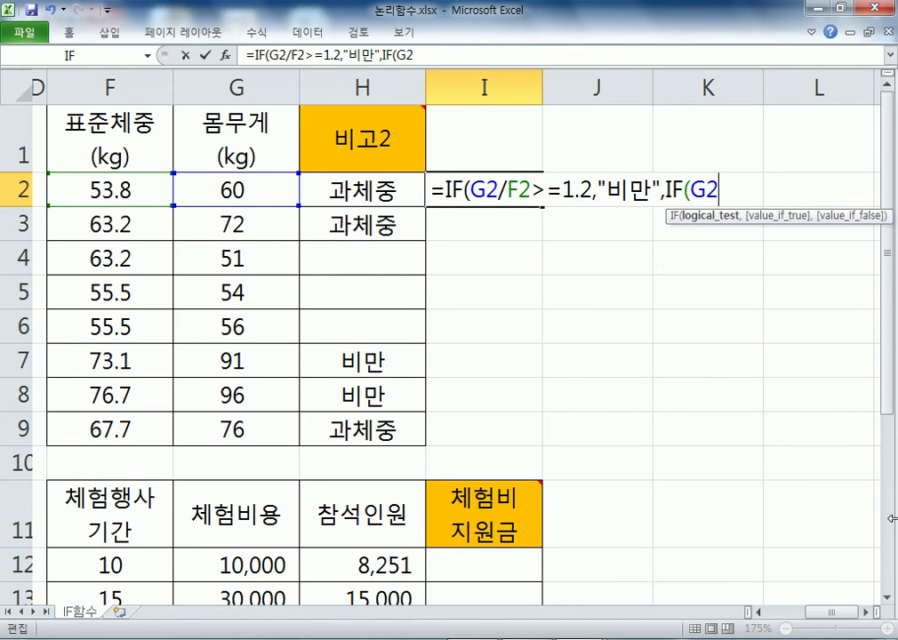
type("/F2>=1.1")
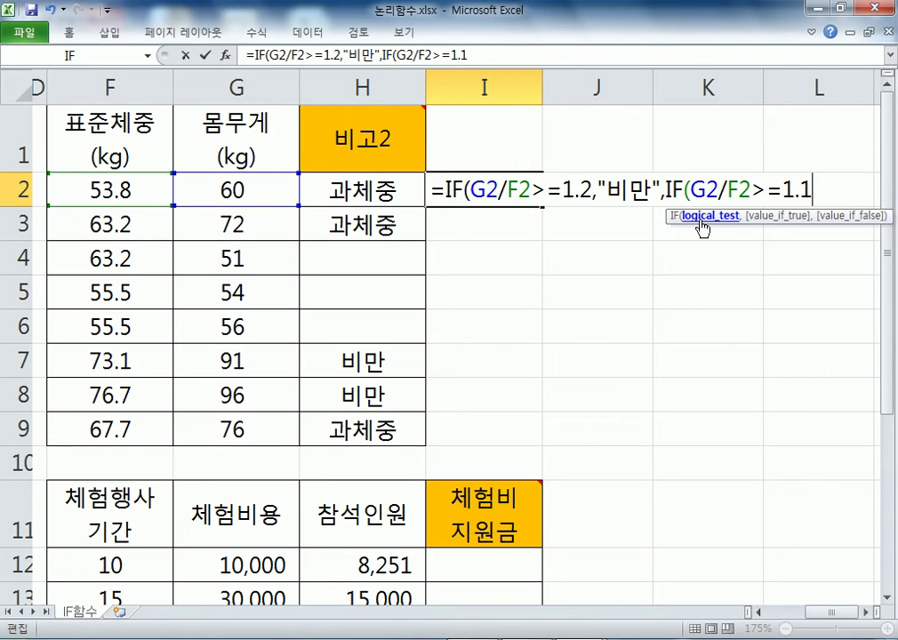
Give the nested IF "과체중" and "" as its true and false values, and submit the formula without closing parentheses.
type(",")
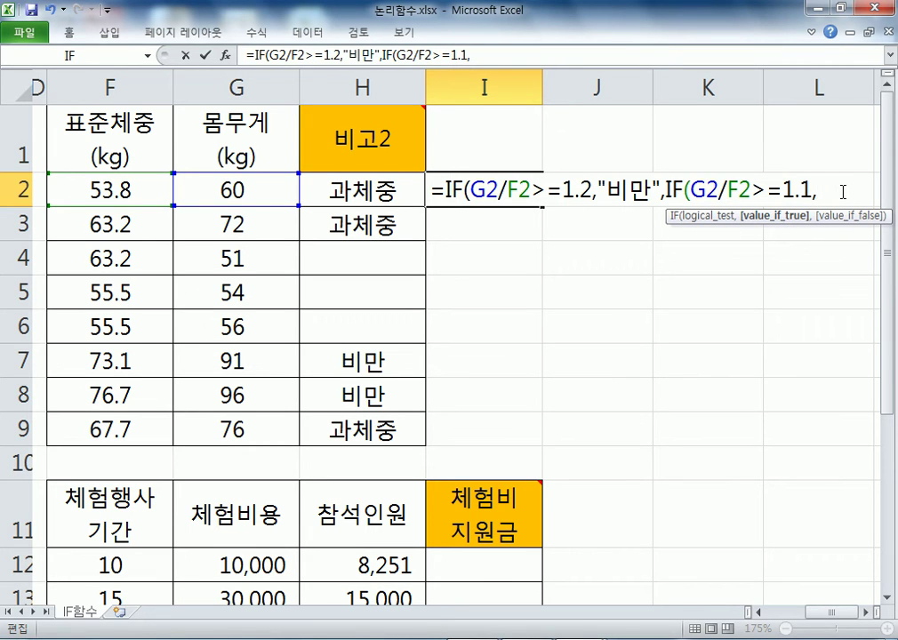
type("\"C")
key("BackSpace")
type("고과체중\"")
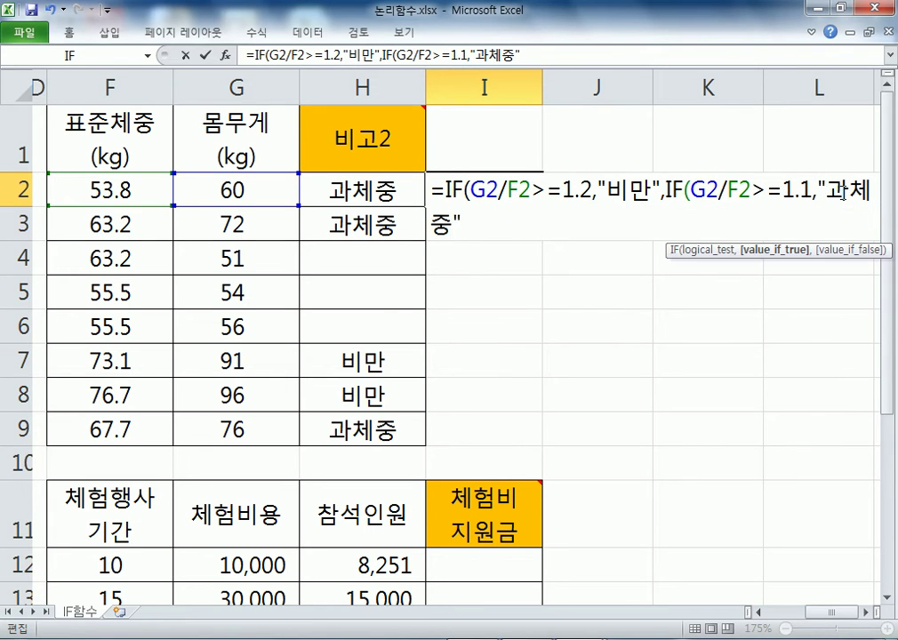
type(",")
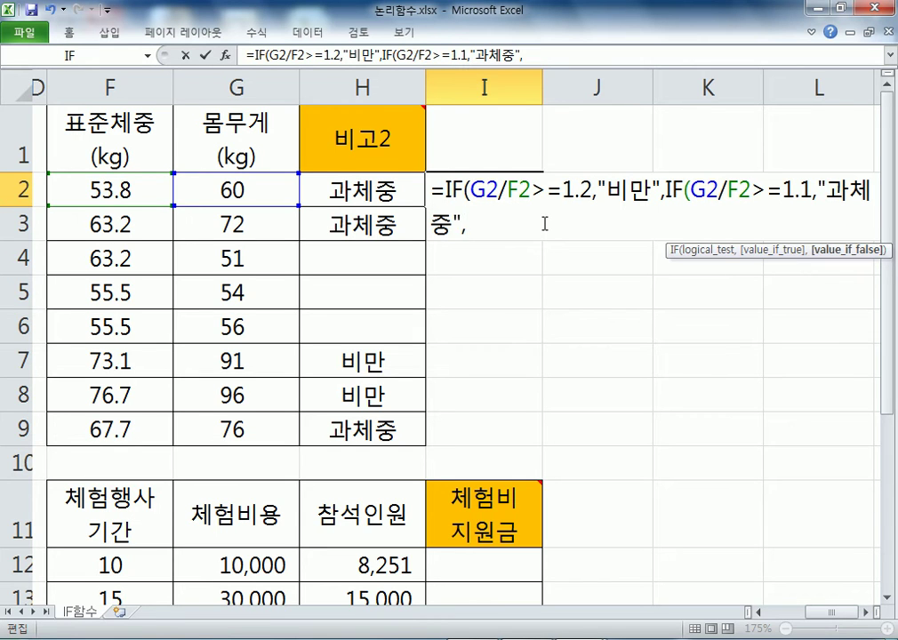
type("\"\"")
key("Return")
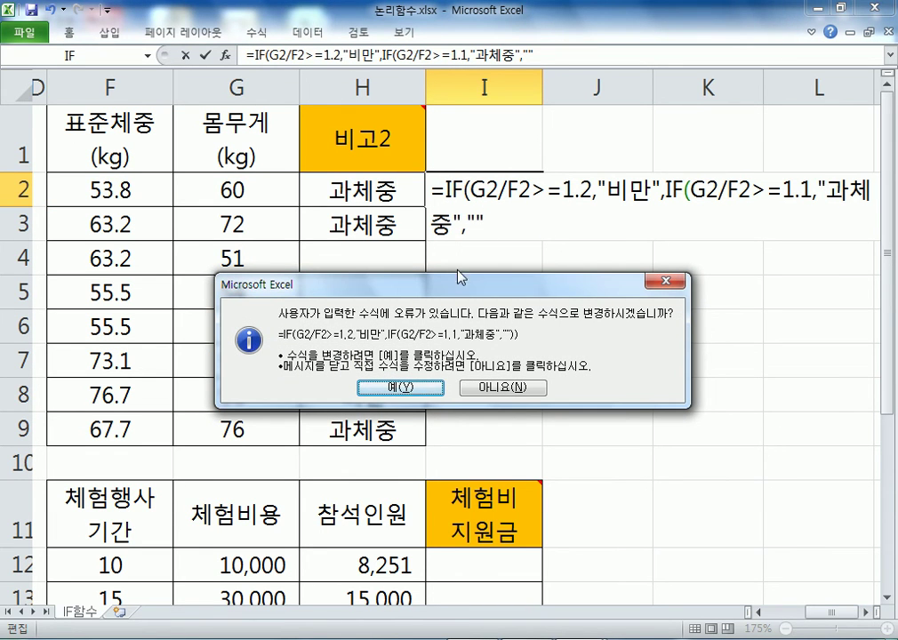
Decline the proposed corrections to the I2 formula and raise the computer's speaker volume.
key("n")
key("Return")
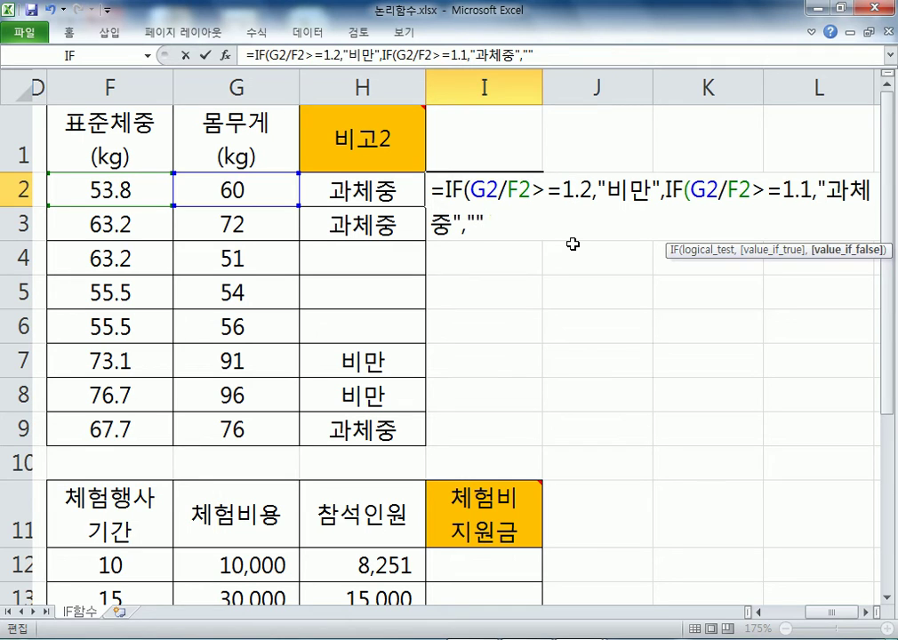
key("Return")
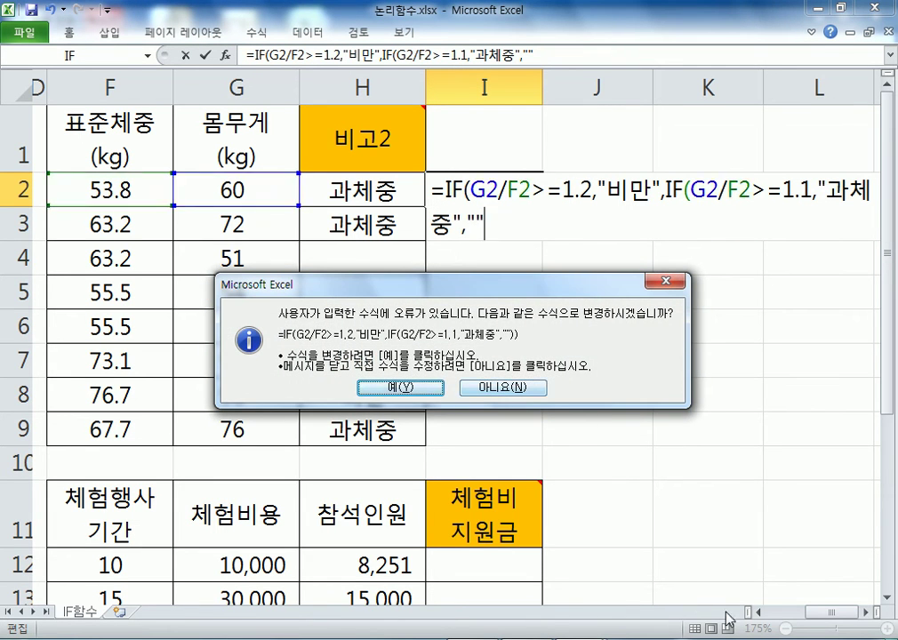
left_click(495, 388)
key("Return")
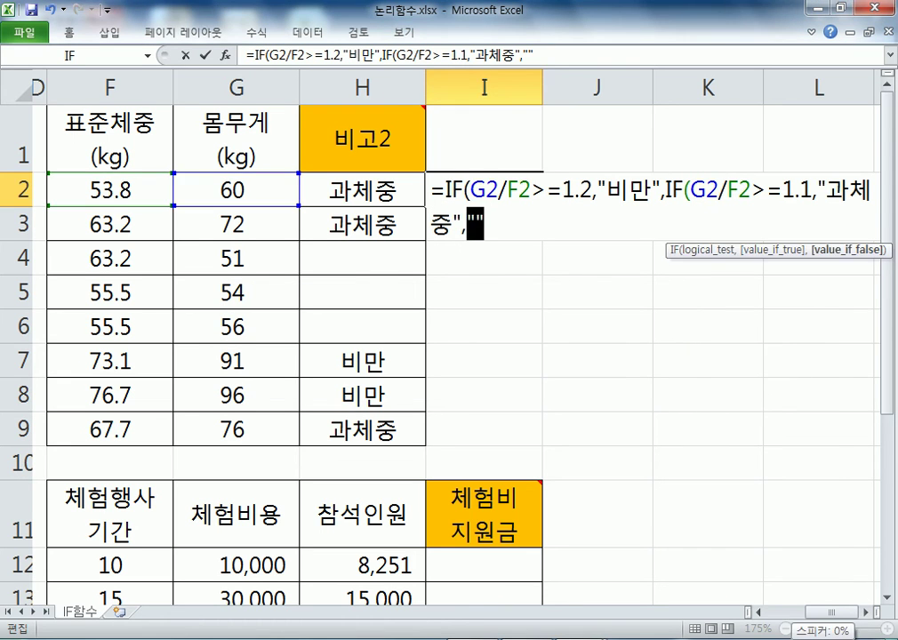
left_click_drag(788, 524, 788, 432)
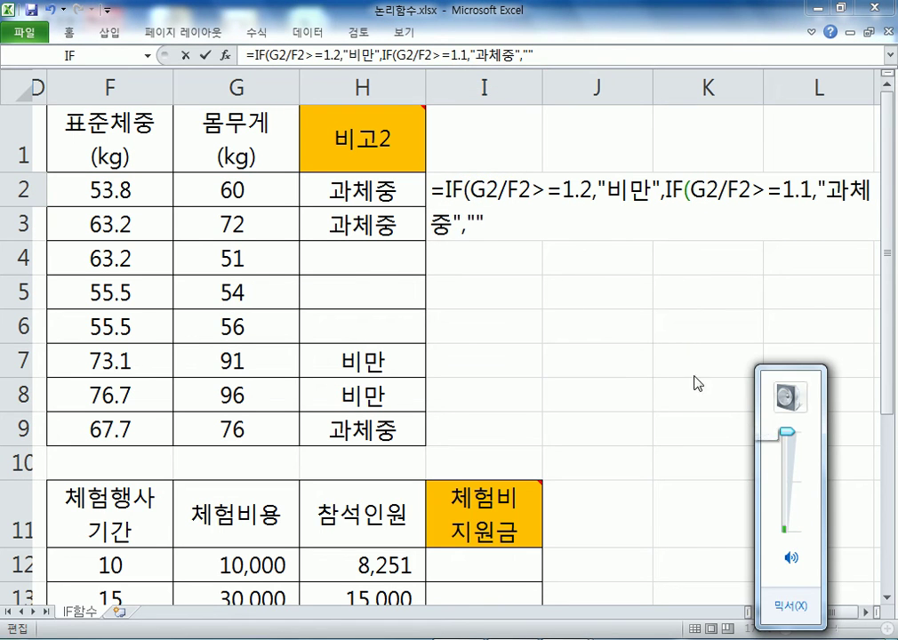
left_click(511, 225)
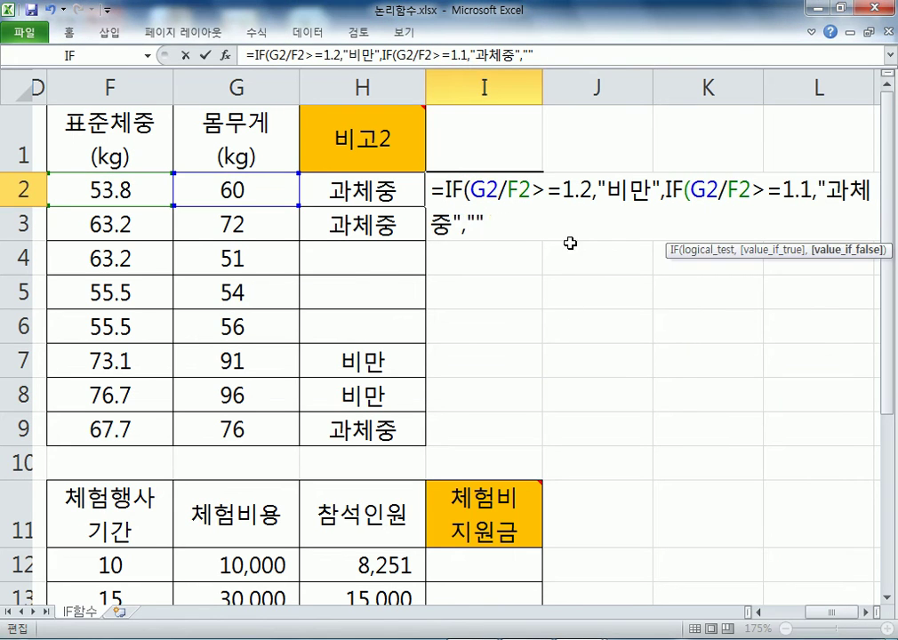
Submit the unclosed I2 formula again and accept the proposed correction that adds both closing parentheses.
key("Return")
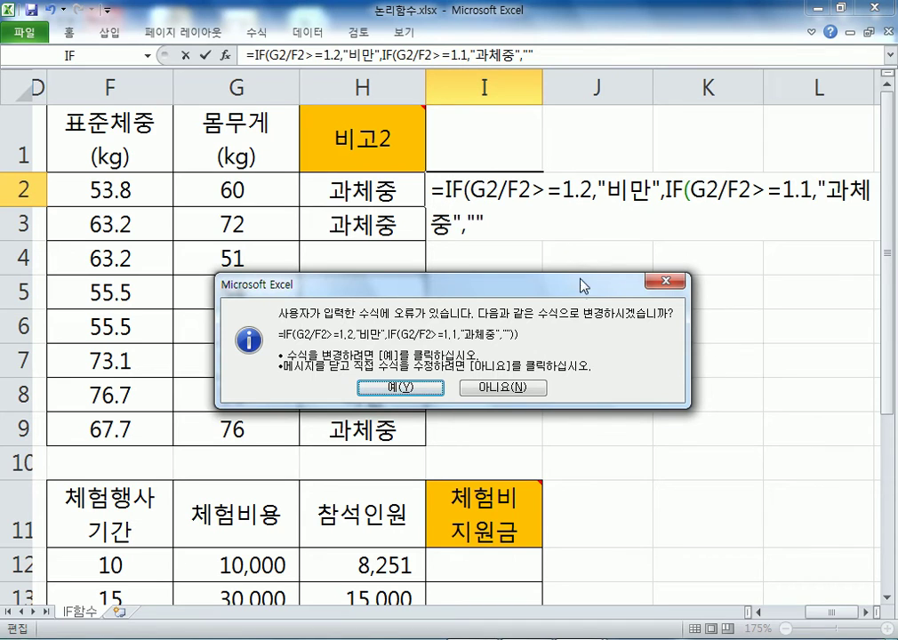
left_click_drag(475, 294, 519, 270)
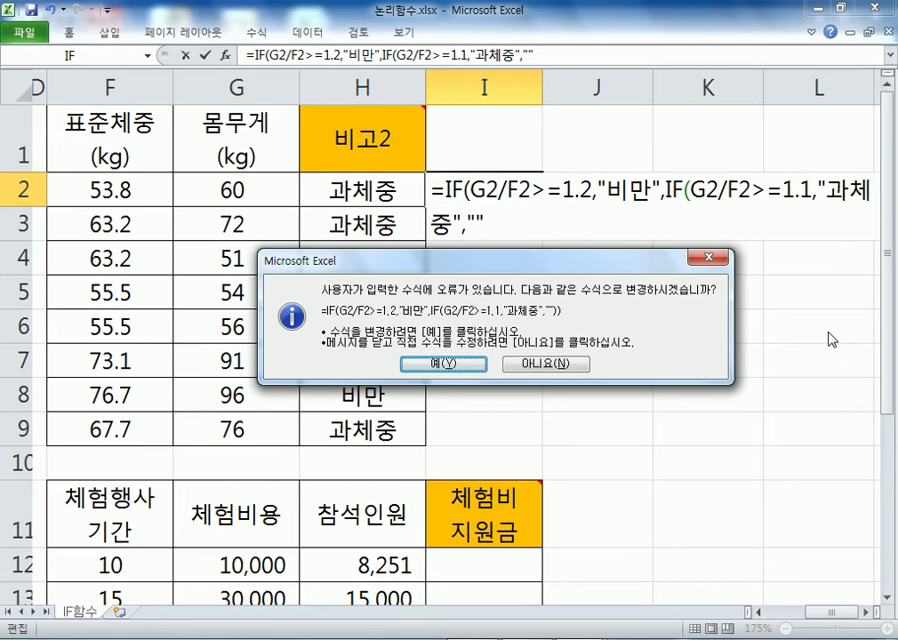
key("Return")
left_click(494, 196)
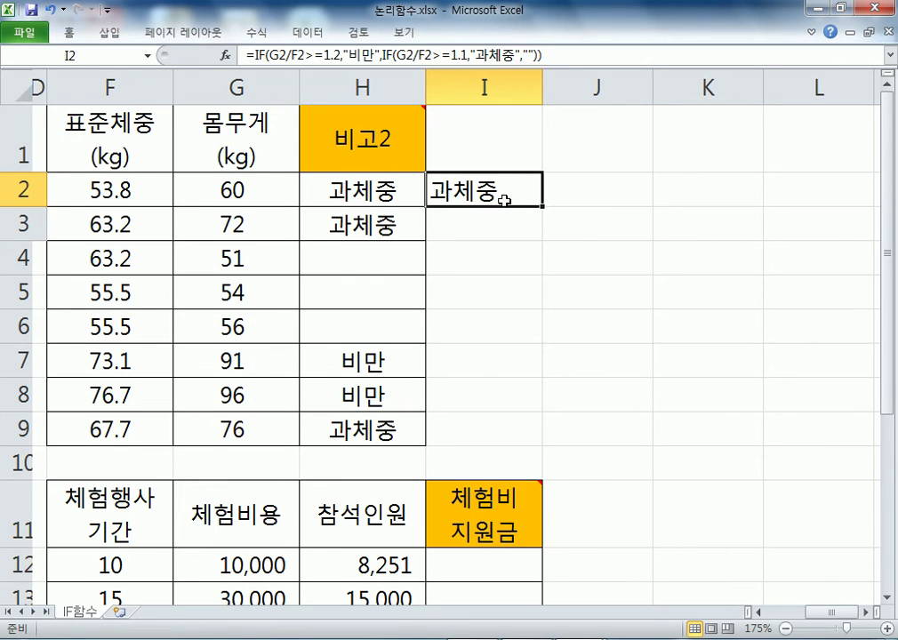
Delete the last closing parenthesis of the I2 formula, resubmit it and accept the proposed correction.
double_click(495, 195)
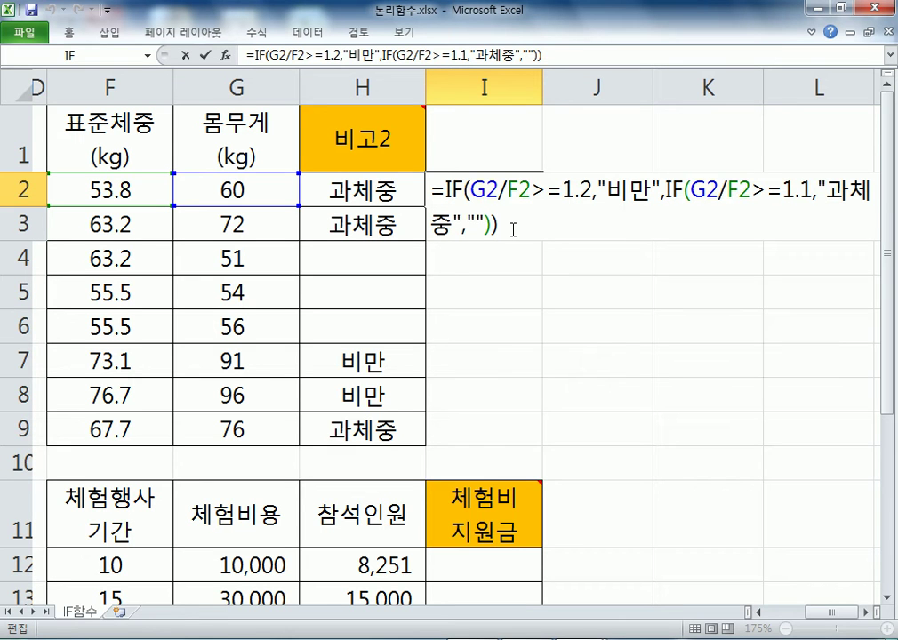
key("BackSpace")
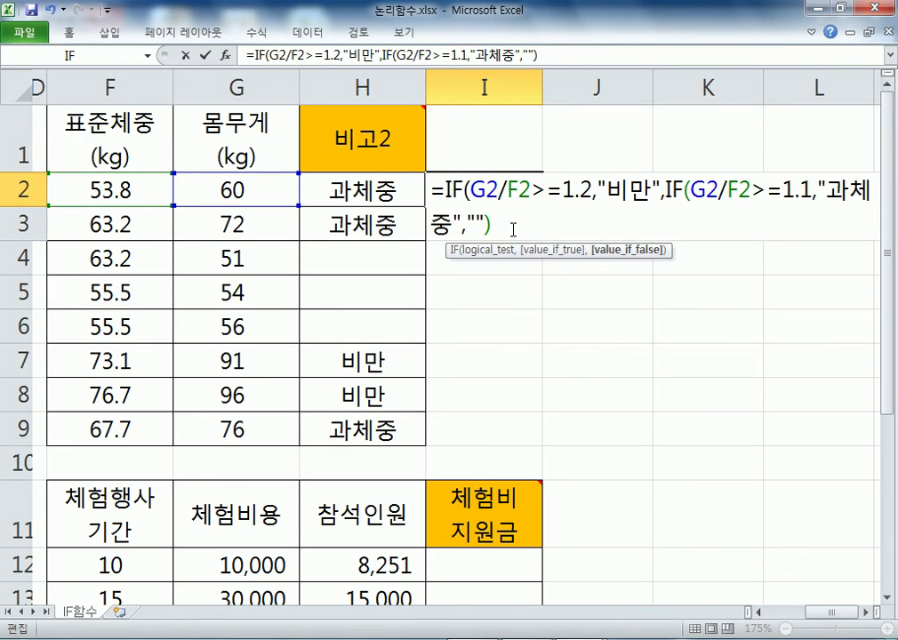
key("Return")
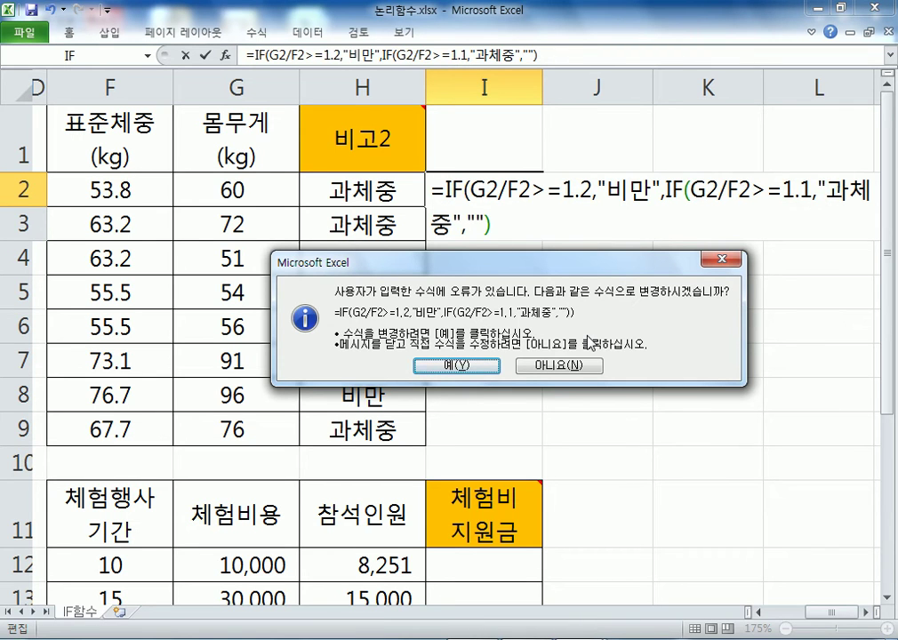
key("Return")
Check the corrected nested IF formula in I2 and fill it down through I9.
left_click(499, 194)
double_click(499, 195)
key("Escape")
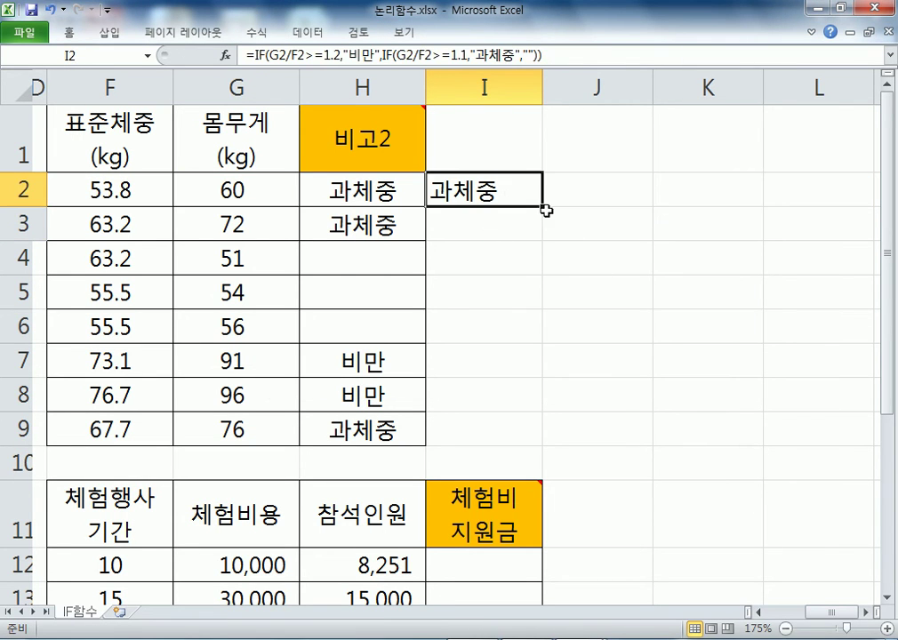
left_click_drag(543, 206, 538, 436)
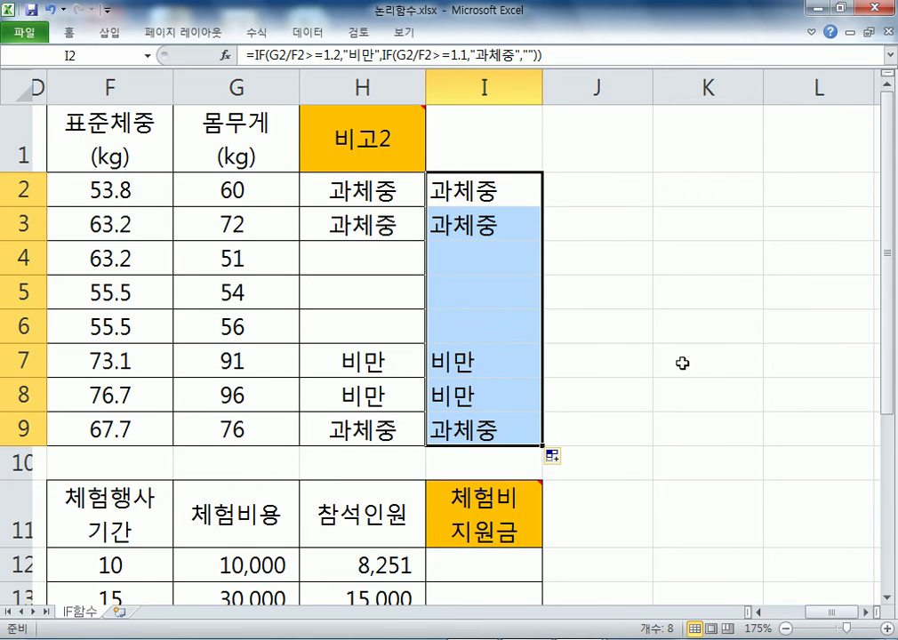
Look over the 혈압판정 table in rows 11 to 19, then review the earlier IF notes in Notepad.
key("ctrl+Home")
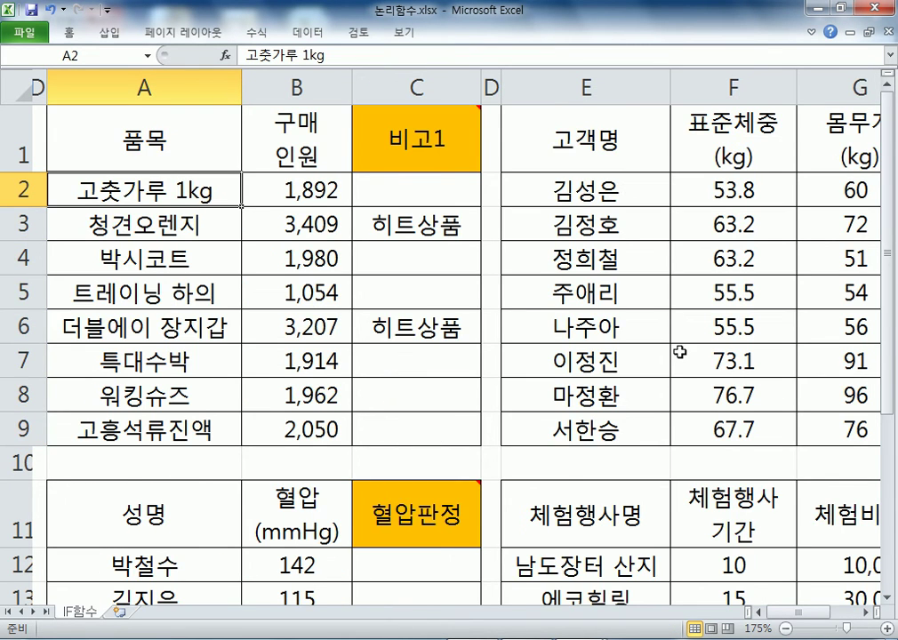
scroll(682, 356, "down", 3)
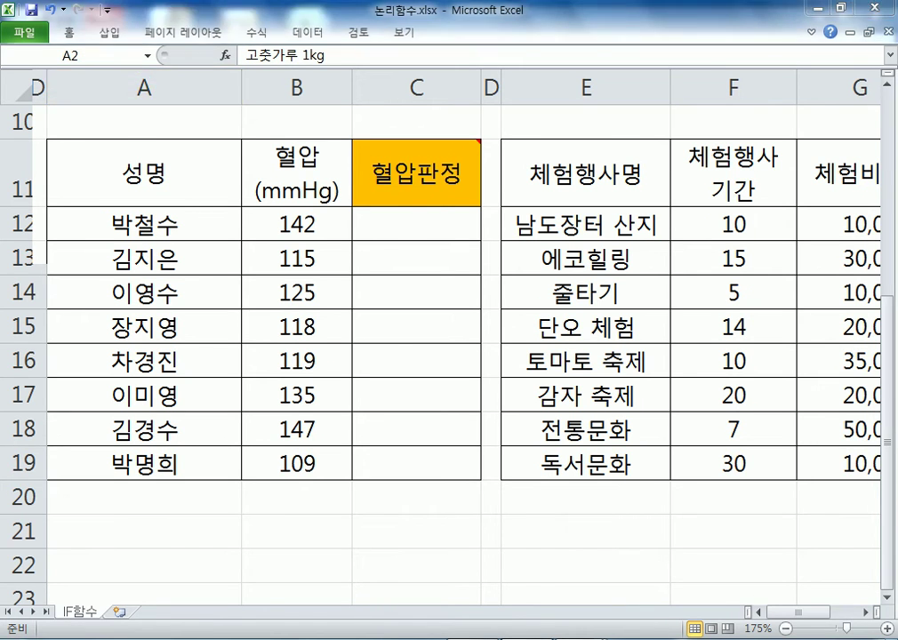
key("alt+Tab")
scroll(213, 385, "up", 3)
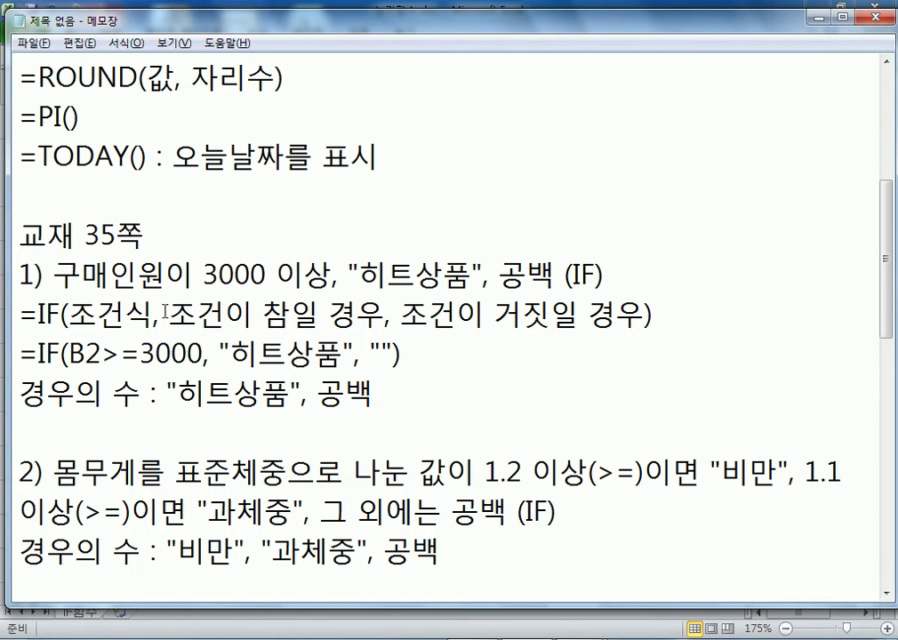
Review the =IF(B2>=3000, "히트상품", "") note, then start item 3) below the nested IF notes with "혈압이".
left_click_drag(69, 354, 287, 354)
left_click(233, 354)
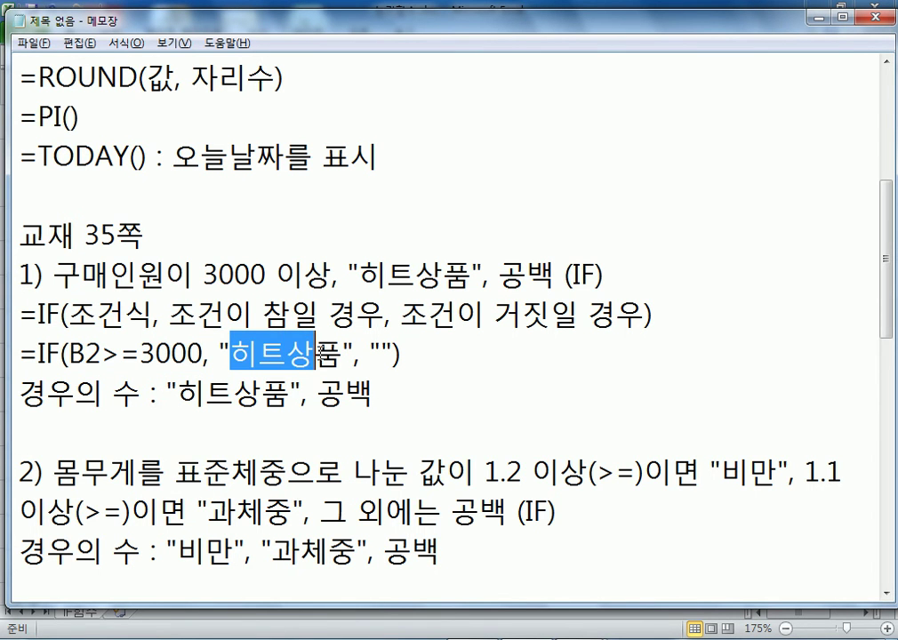
left_click(301, 356)
scroll(385, 427, "down", 3)
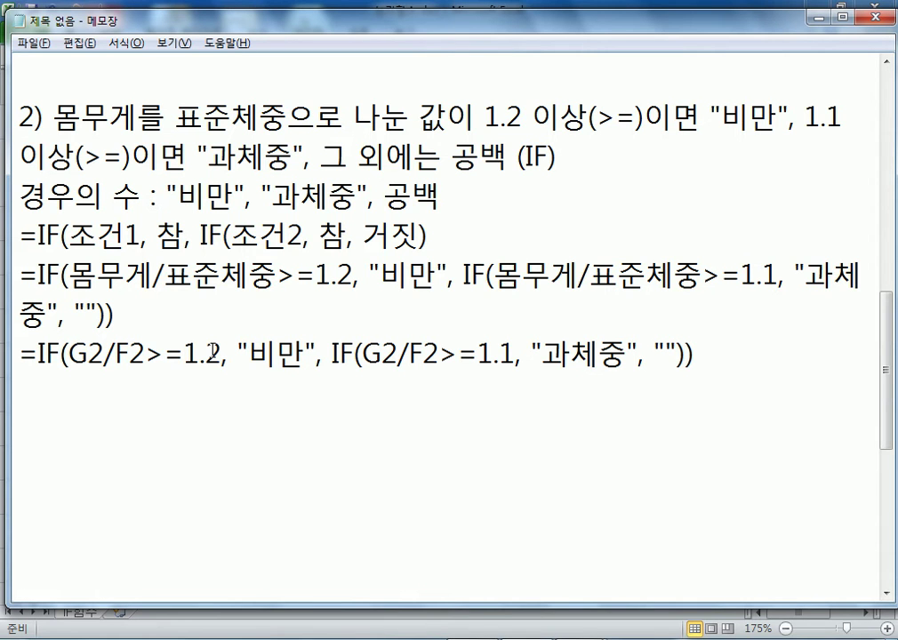
left_click(158, 427)
type("3)")
scroll(286, 392, "down", 2)
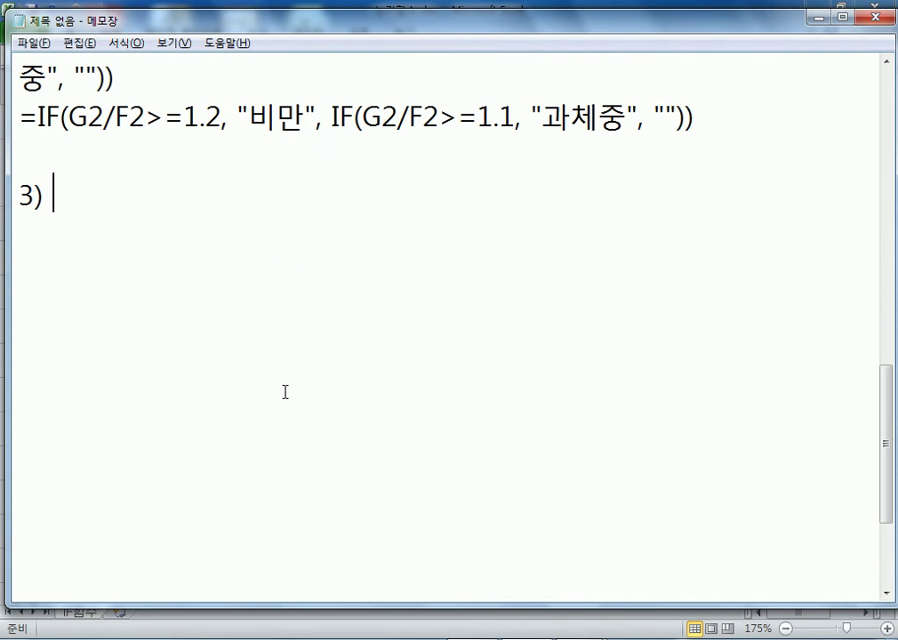
type("GU")
key("BackSpace")
key("BackSpace")
key("Hangul")
type("혈")
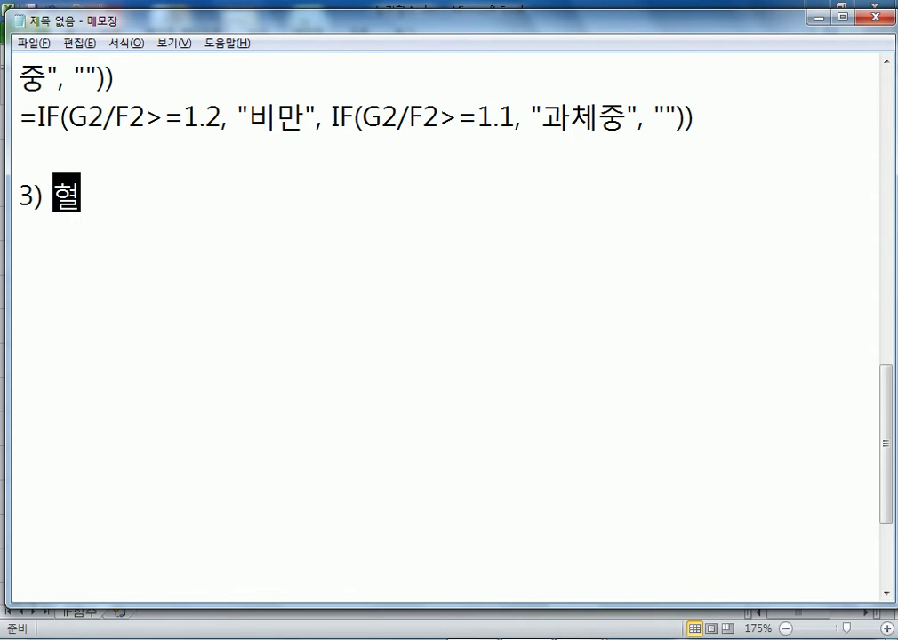
type("압이")
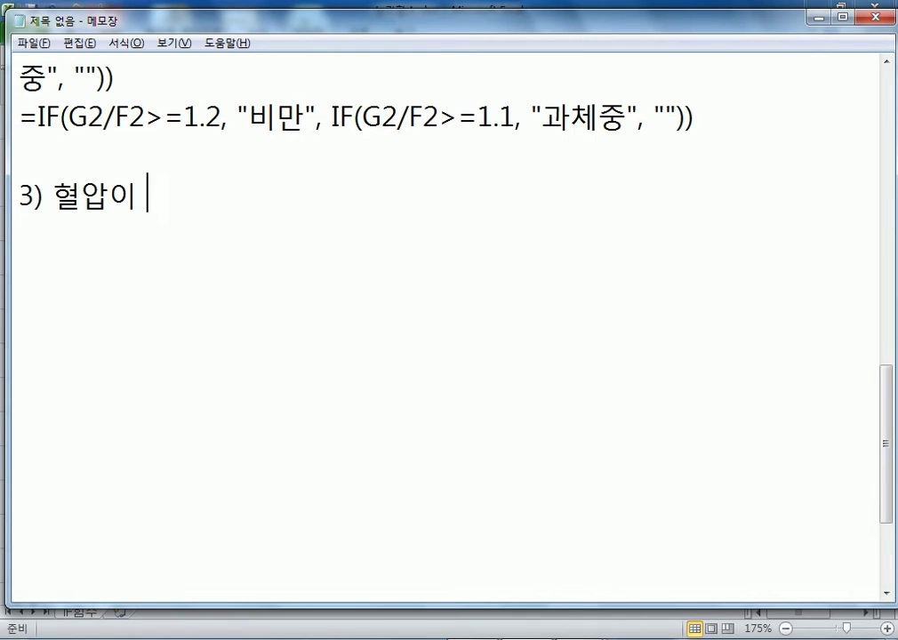
Continue item 3) with the blood pressure condition "90 미만이거나 140 이상이면".
type("90밈")
type("만")
left_click(178, 194)
left_click(238, 194)
type("이거나")
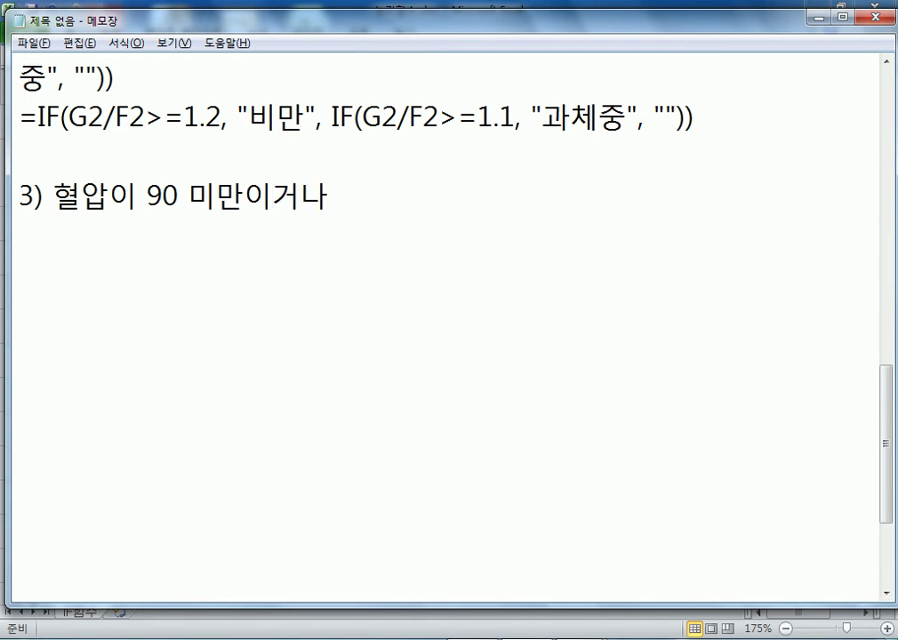
type(" 140 이")
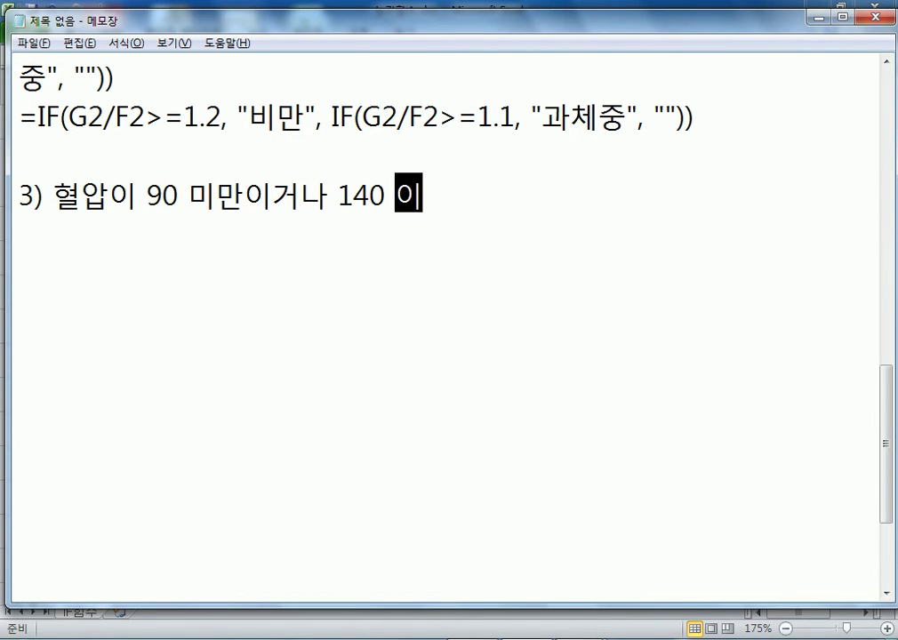
type("상이면 ")
Add the two outcomes to item 3): "혈압주의" in quotation marks, followed by 그 외에는 정상.
type("\"혈압ㅈ")
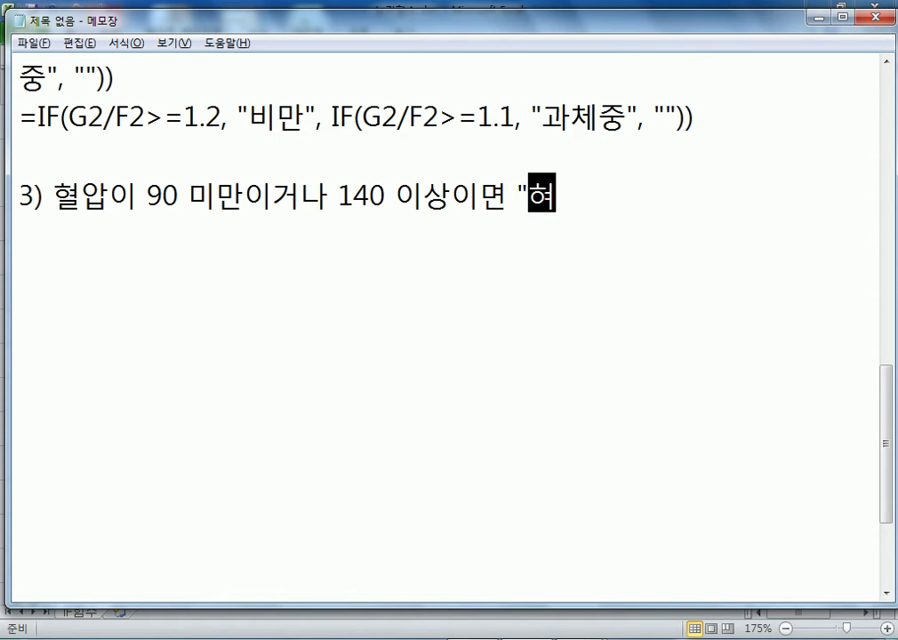
type("ㅜ의")
type("\"")
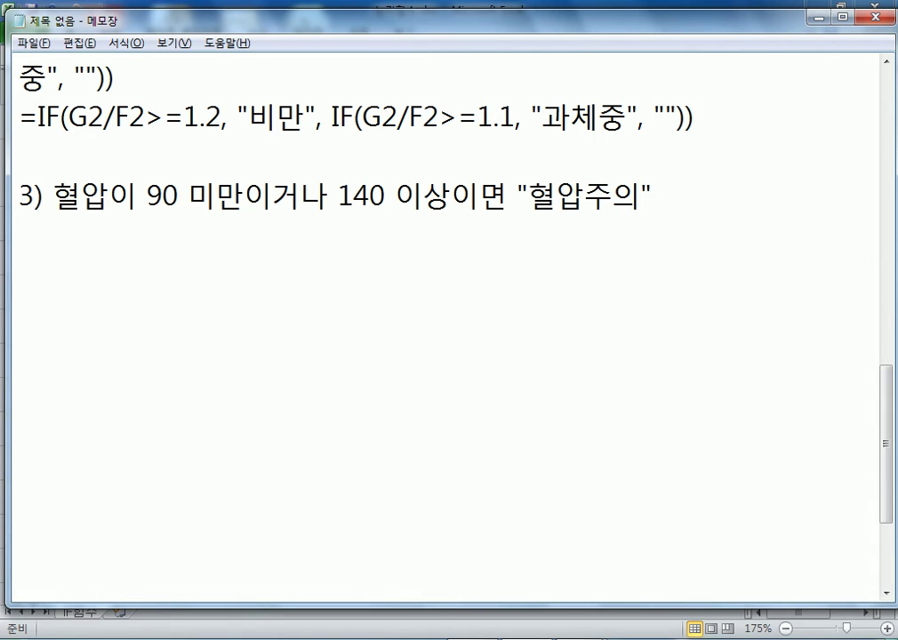
type(", 그 ㅇ")
type("ㅗㅔ")
key("BackSpace")
key("BackSpace")
type("ㅗㅣ")
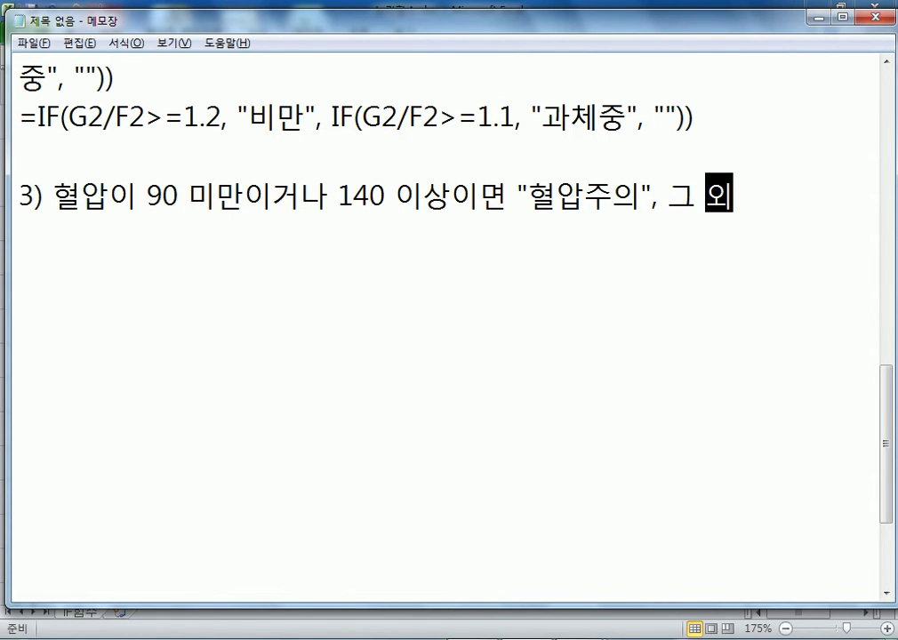
type("에는 정상")
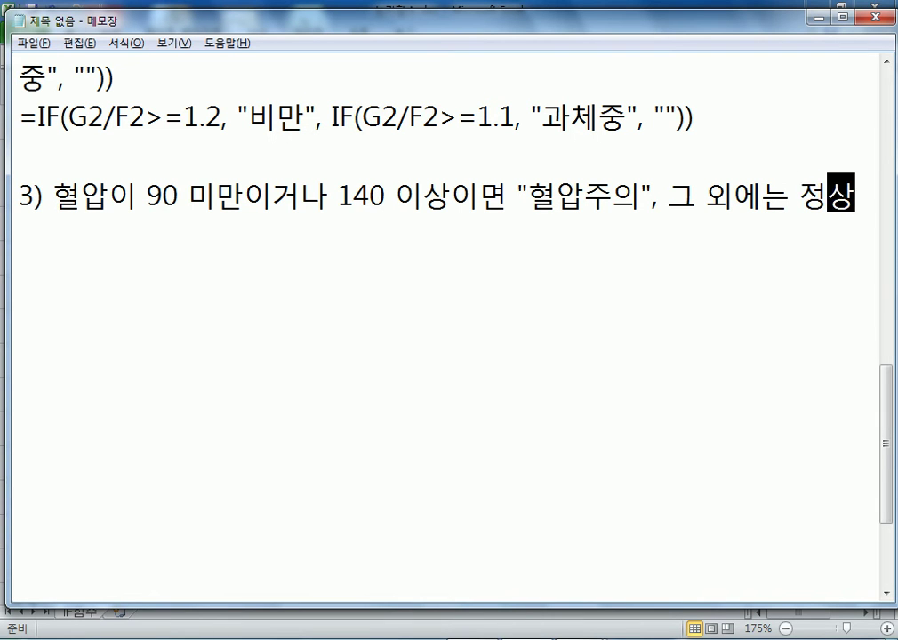
Enclose 정상 in quotation marks and end item 3) with (IF, OR) and a new line, widening the note window slightly.
key("Return")
type("(")
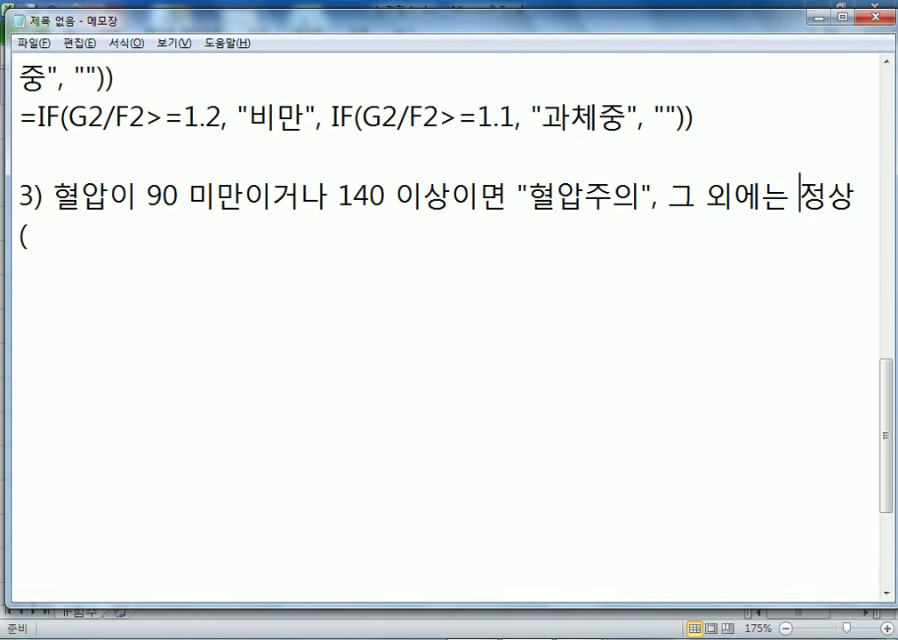
left_click(800, 194)
type("\"")
left_click(867, 194)
type("\"정상")
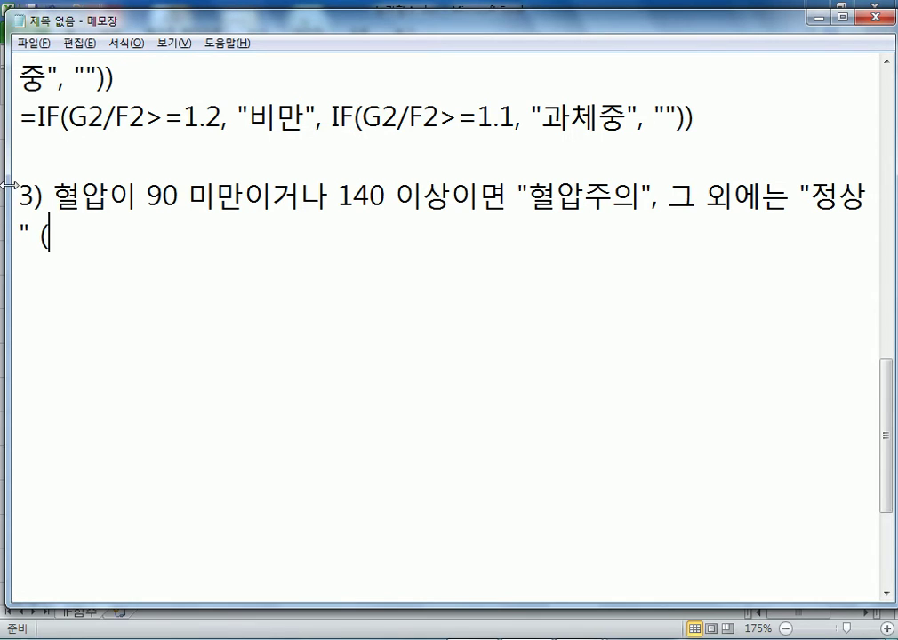
left_click_drag(11, 183, 4, 182)
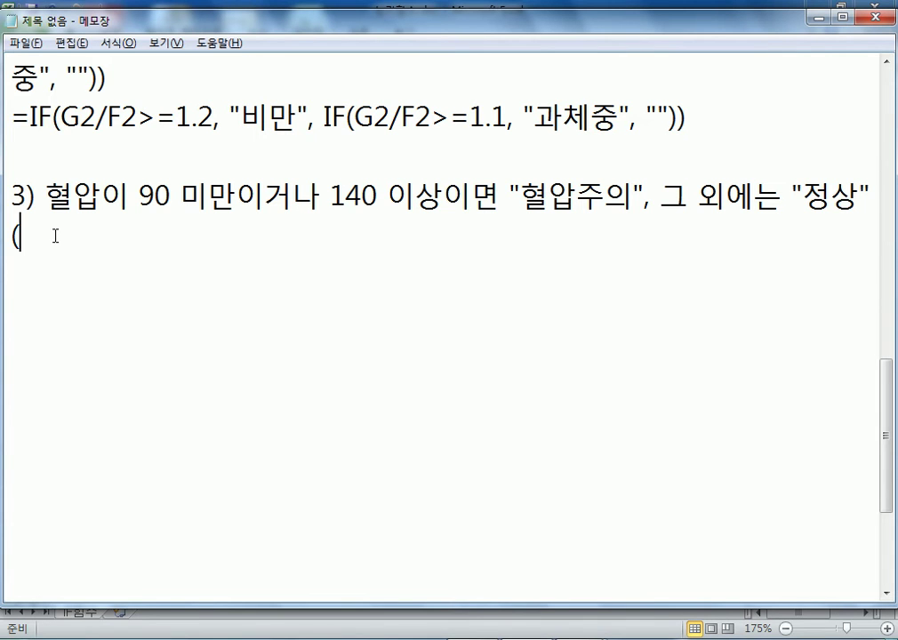
type("IF, OR)")
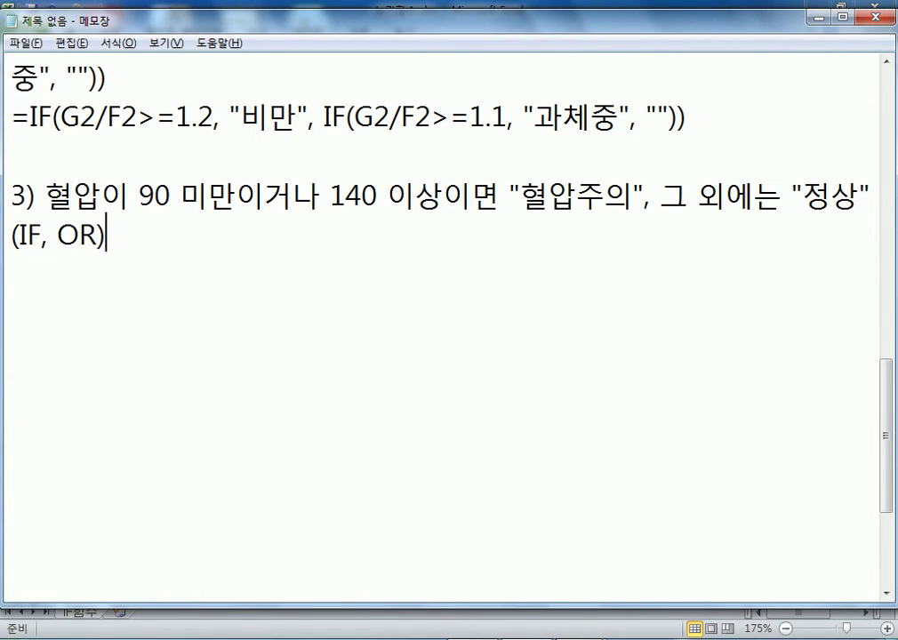
key("Return")
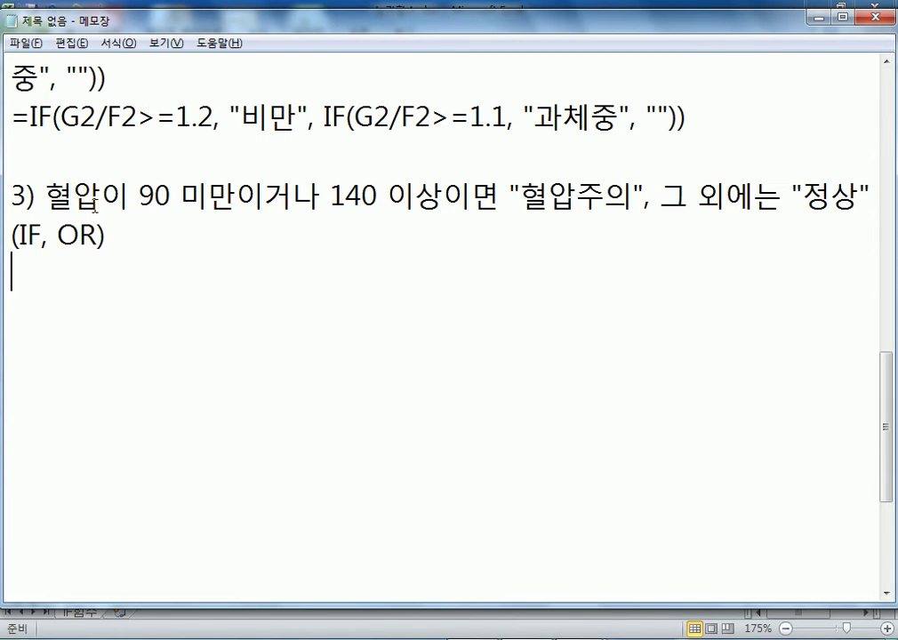
Compare item 3)'s conditions 90 미만 and 140 이상 and its result 혈압주의 with the nested IF formula of item 2).
left_click_drag(139, 194, 469, 225)
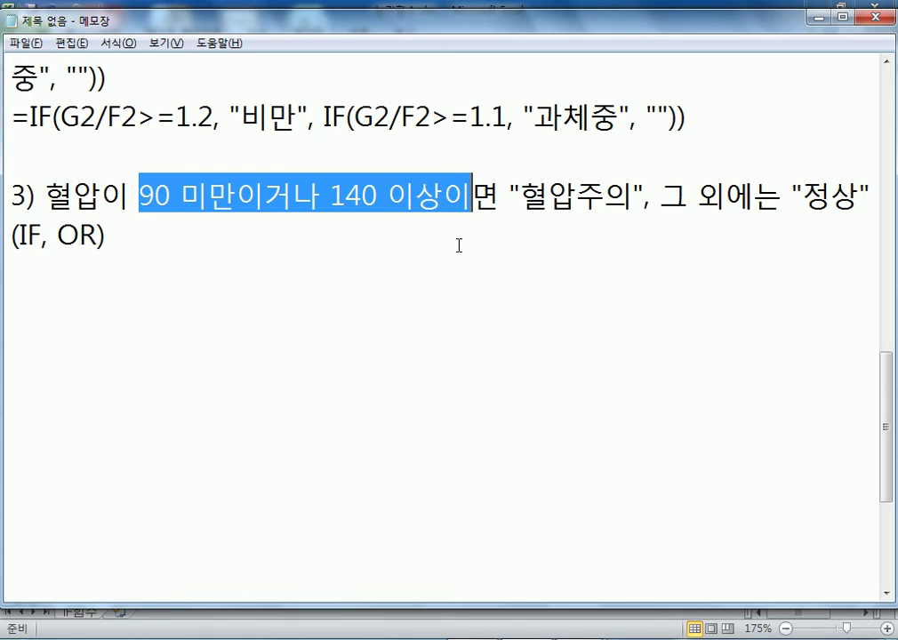
scroll(295, 260, "up", 3)
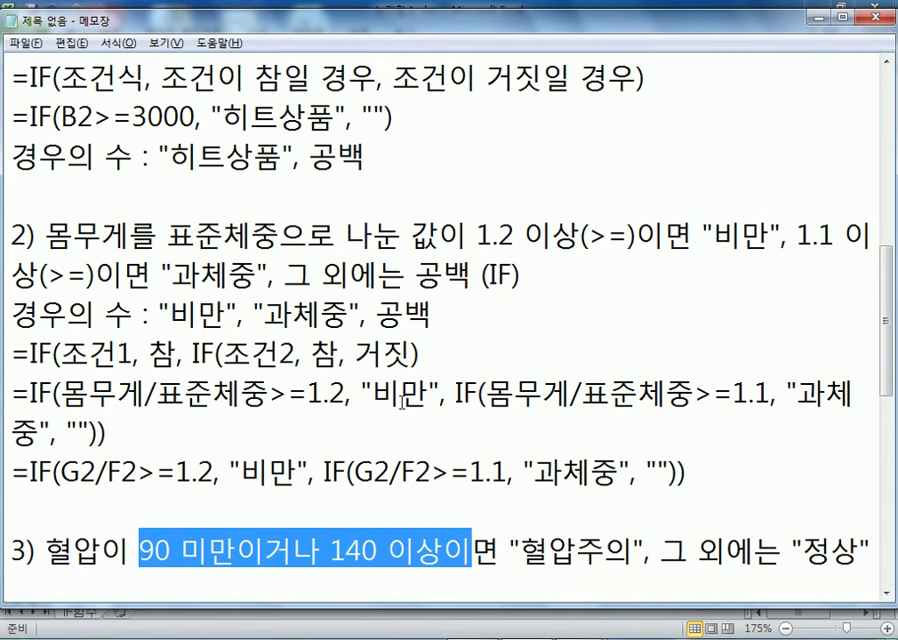
left_click_drag(289, 395, 401, 394)
left_click_drag(544, 402, 640, 396)
left_click_drag(797, 396, 854, 395)
scroll(537, 391, "down", 3)
left_click_drag(180, 196, 237, 197)
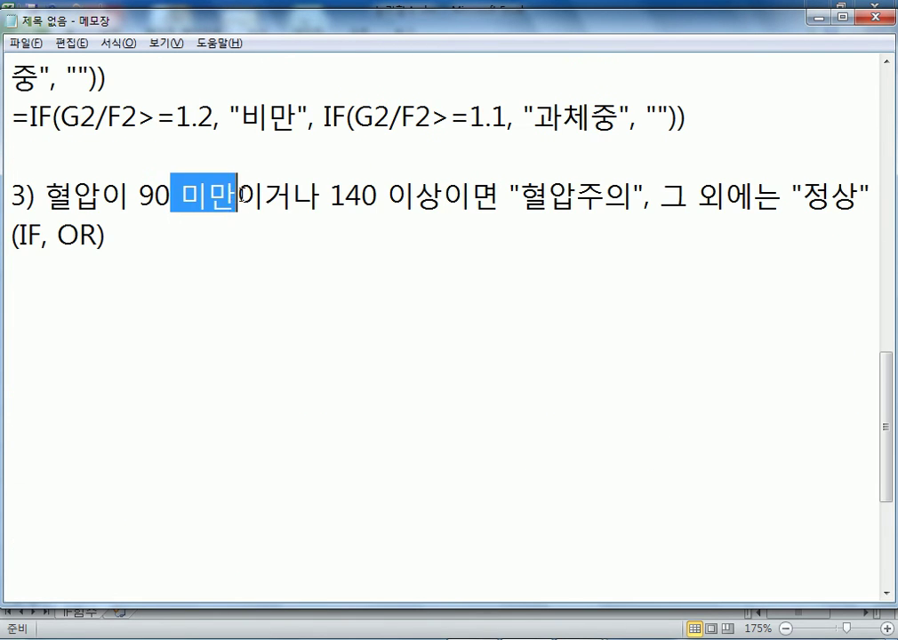
left_click_drag(345, 196, 444, 194)
left_click_drag(521, 196, 629, 197)
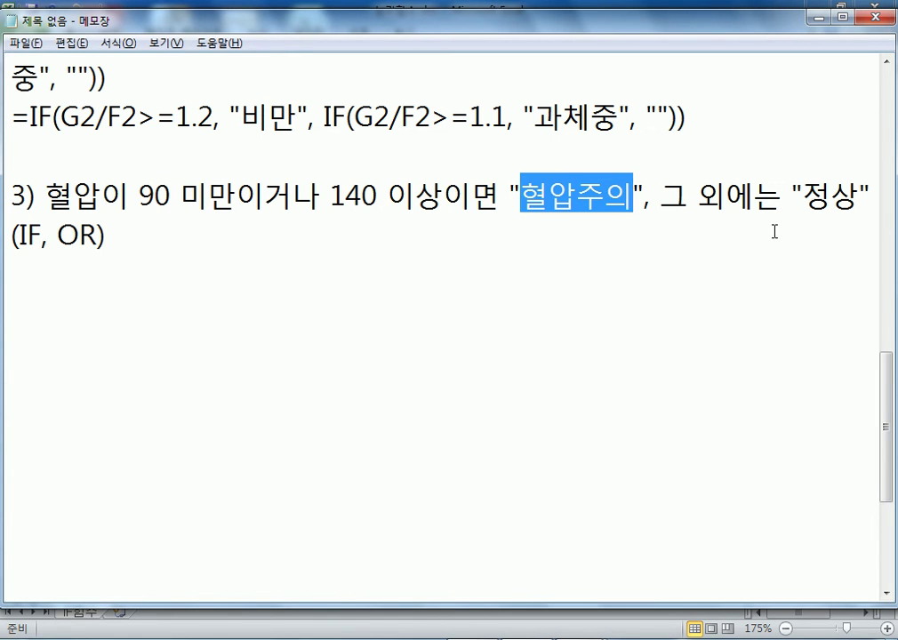
Write the general syntax =IF(OR(조건1, 조건2, ...), 참일 경우, 거짓일 경우) under item 3).
left_click(444, 264)
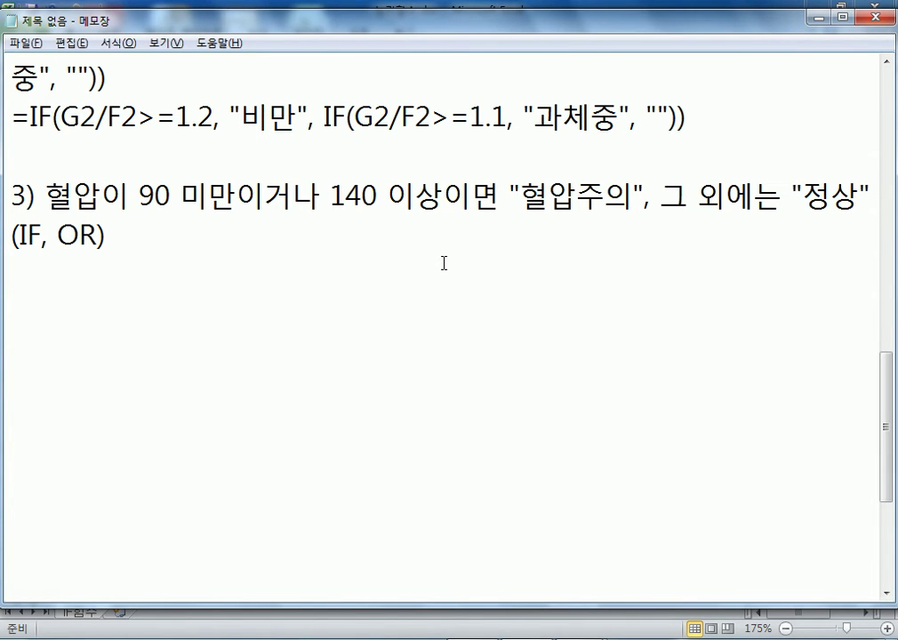
type("=")
type("ㅑㄹ")
key("BackSpace")
key("BackSpace")
key("Hangul")
type("IF(")
type("ㅐ")
key("BackSpace")
key("Hangul")
type("OR(조건1, 조건2, ...), 참일 경우, 거짓일 경")
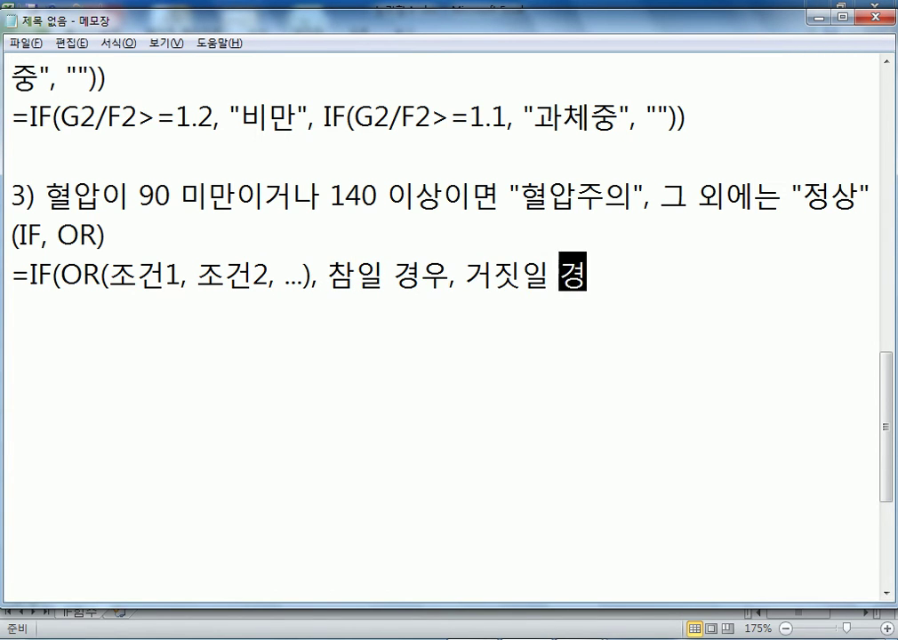
type("우)")
Add the explanation "조건들중에서 적어도 하나가 참이면 전체가 참이 된다." on the line below the OR syntax.
key("Return")
type("좋건")
key("BackSpace")
key("BackSpace")
key("BackSpace")
key("BackSpace")
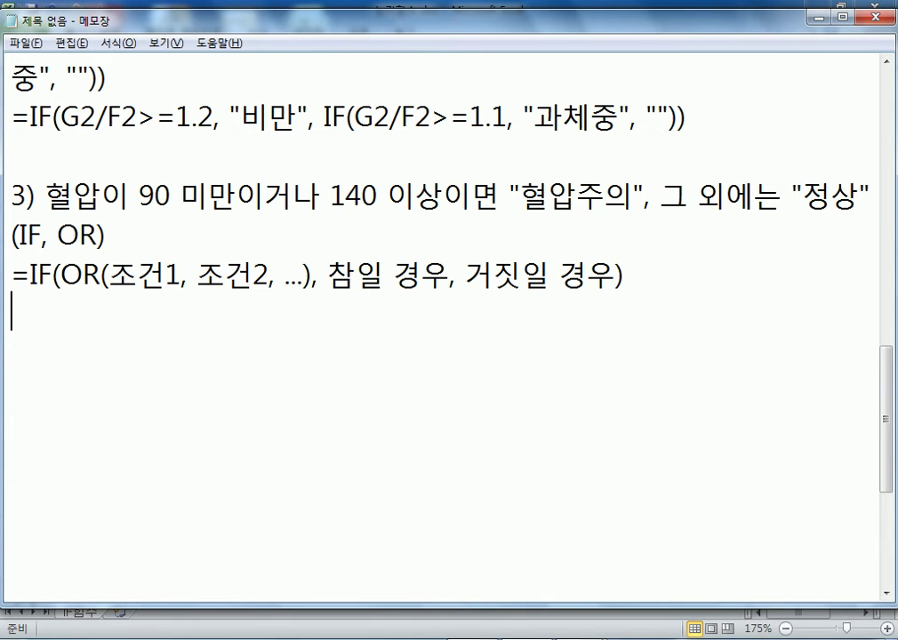
type("조건들")
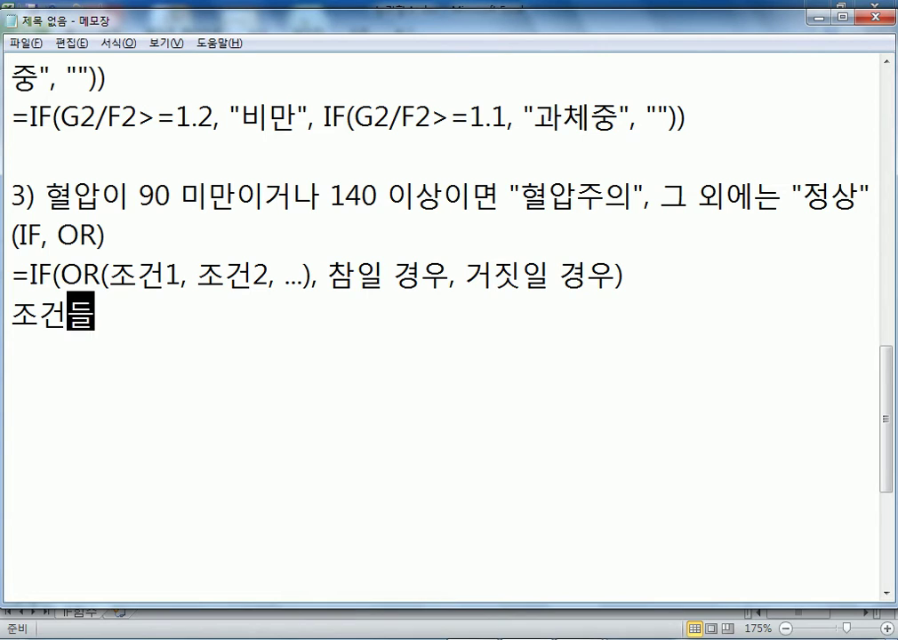
type("중에서")
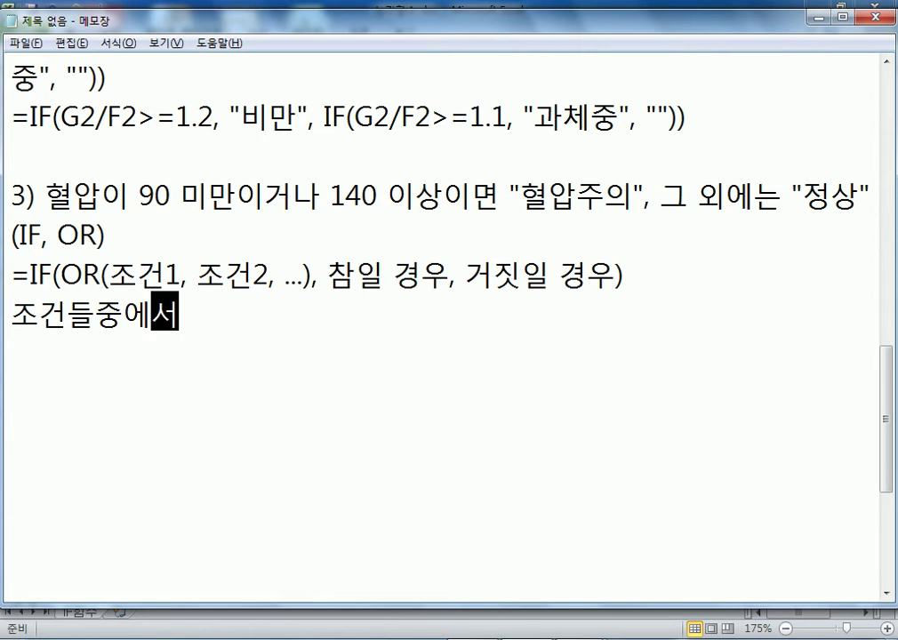
type(" 적어도 하")
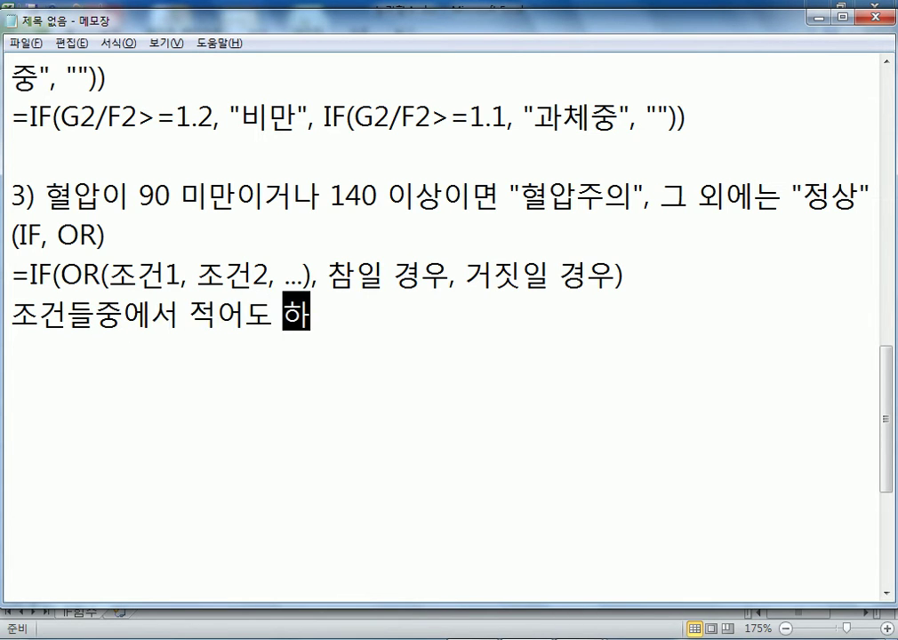
type("나가 참")
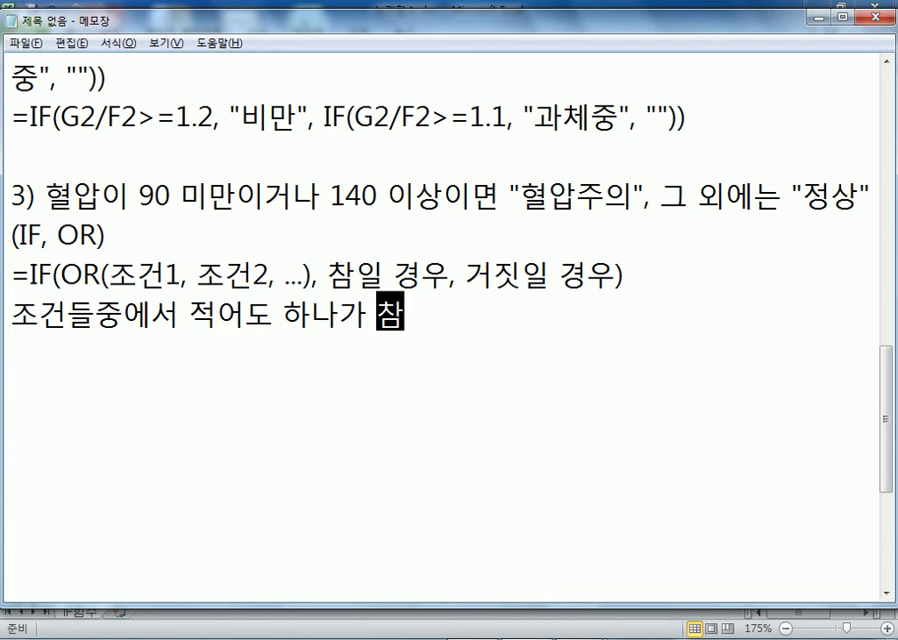
type("이면 ㅈ전체")
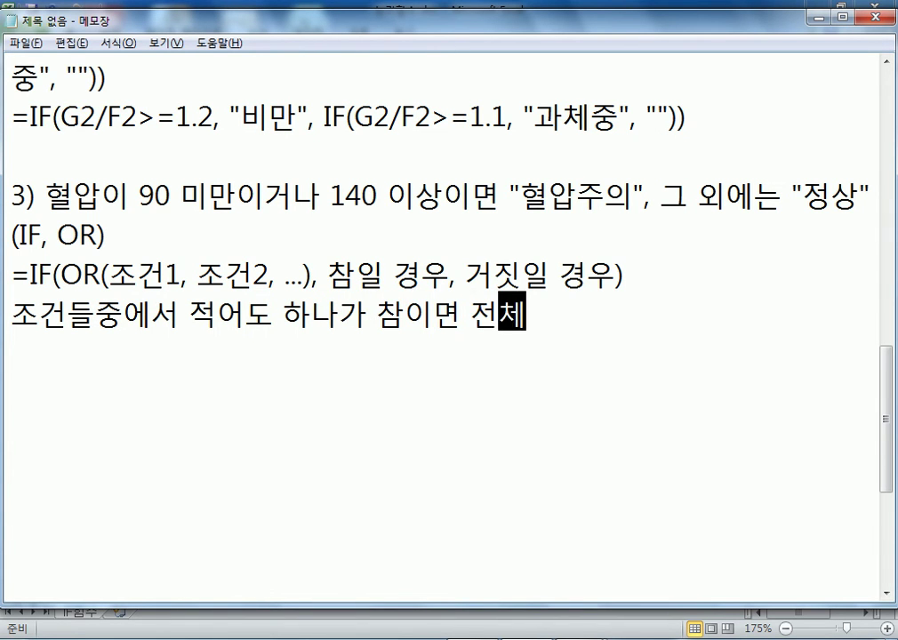
type("가 참이 된다.")
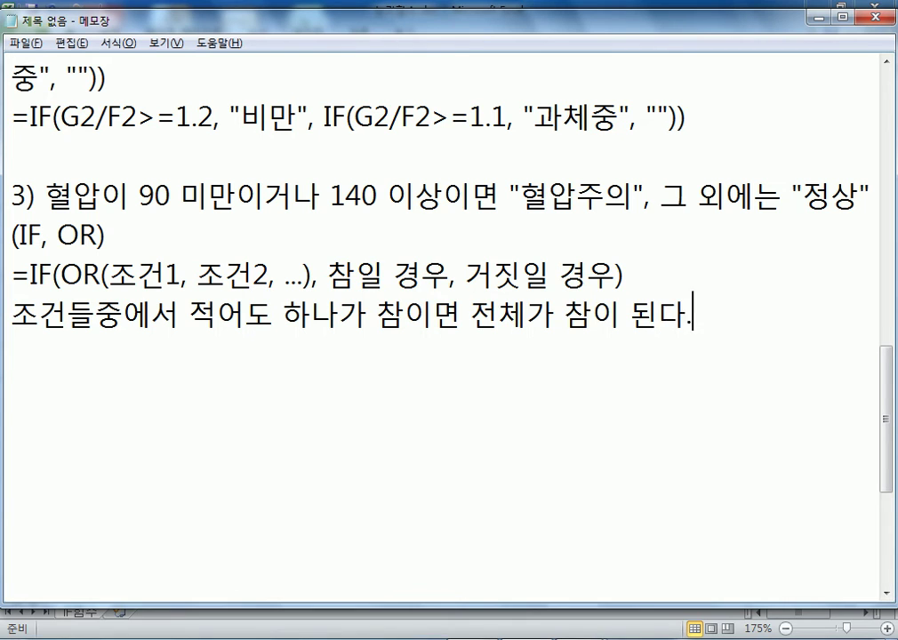
key("Return")
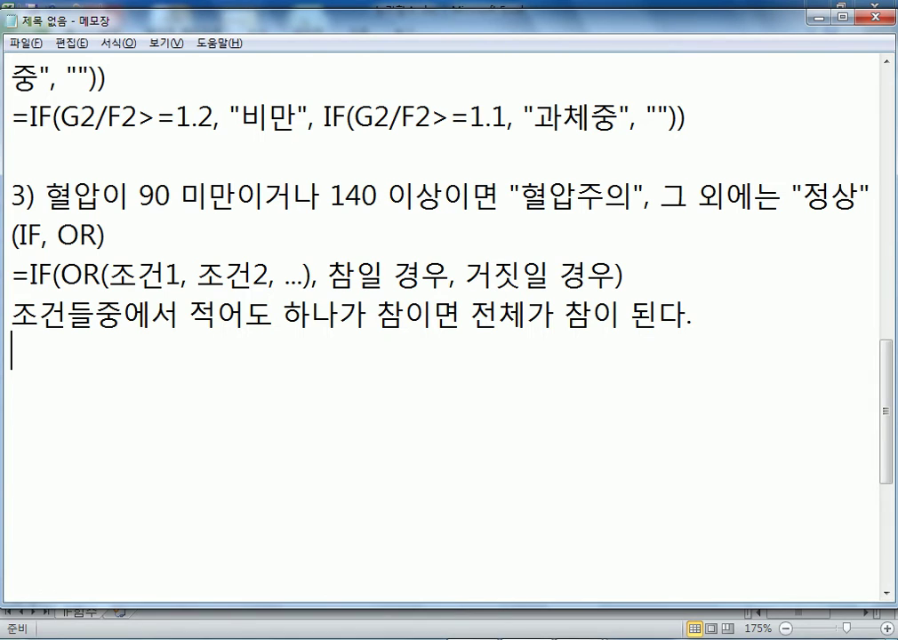
Start the formula =IF(OR(혈압<90, 혈압>=140 on the line below the explanation, following the OR syntax above.
left_click(11, 349)
left_click_drag(61, 278, 357, 277)
left_click_drag(586, 278, 495, 278)
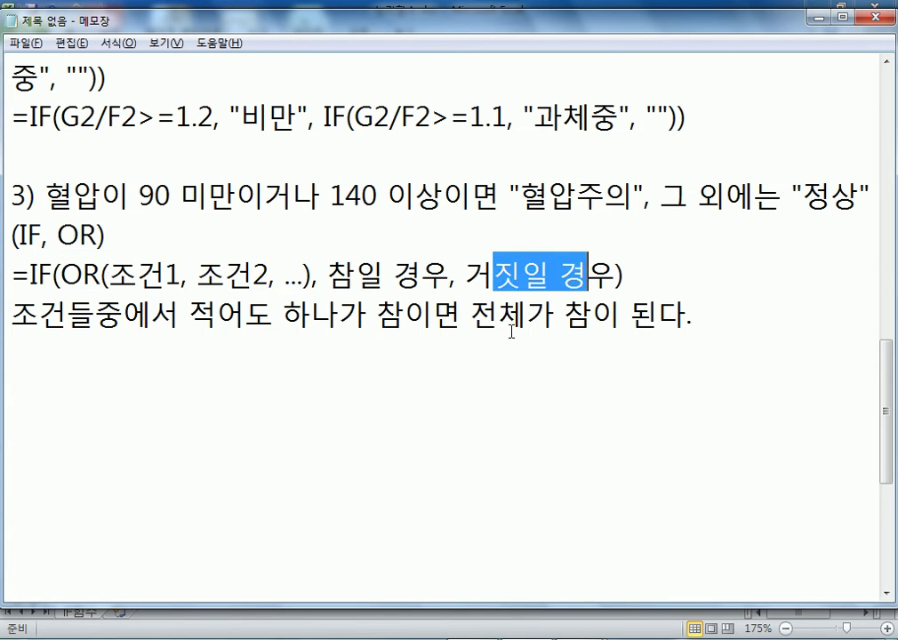
left_click(441, 343)
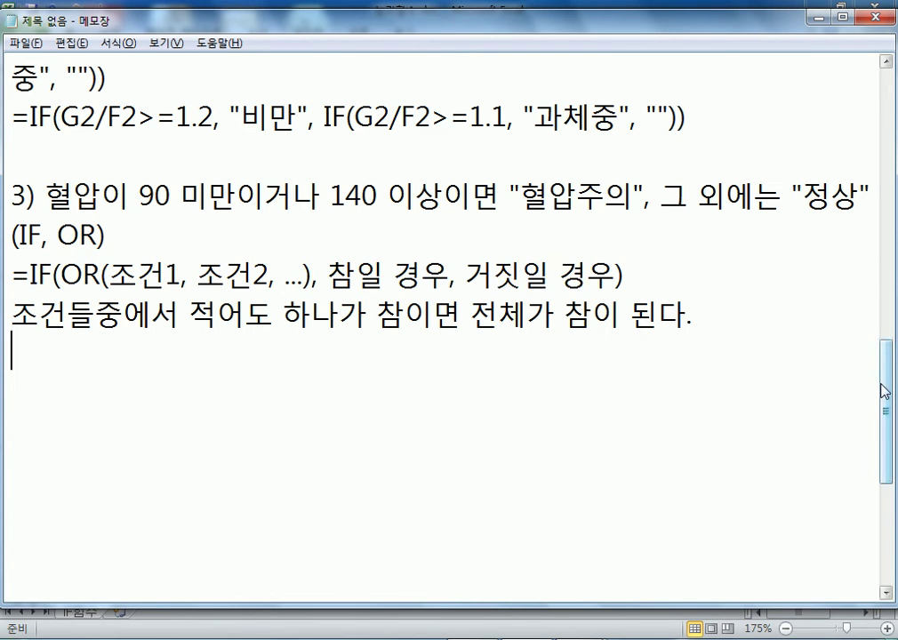
type("=IF(OR(GUF")
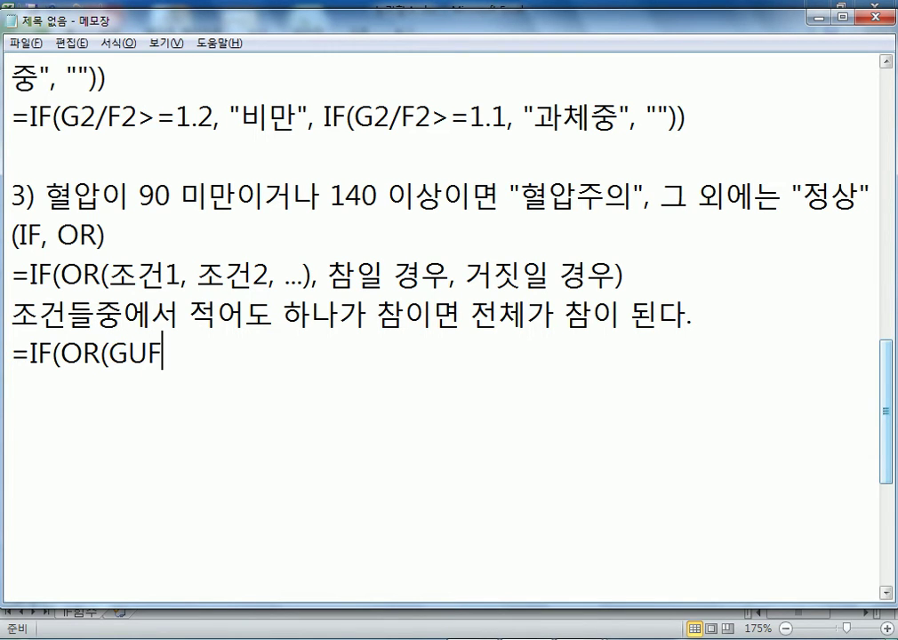
key("BackSpace")
key("BackSpace")
type("혈")
key("BackSpace")
key("BackSpace")
key("BackSpace")
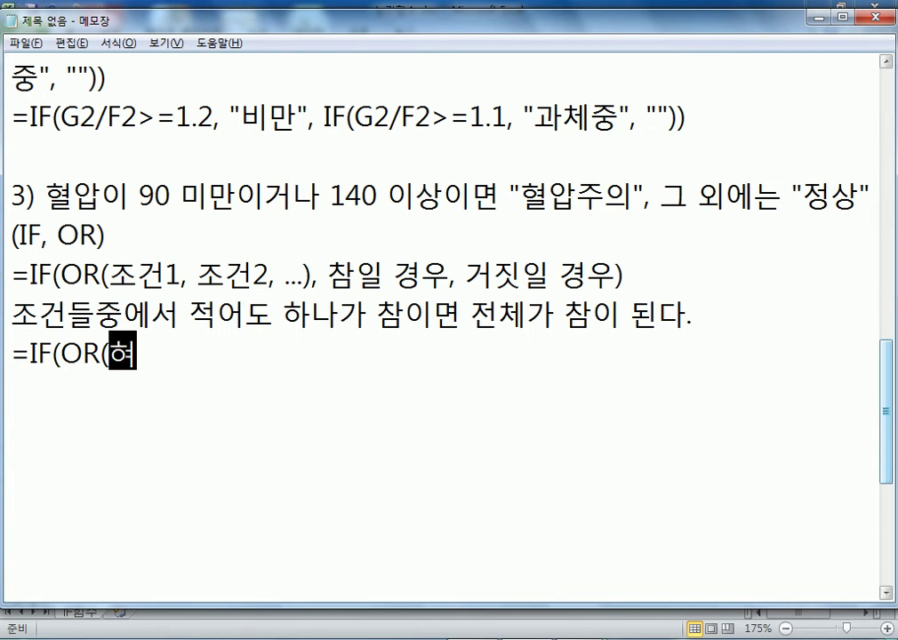
type("혈압")
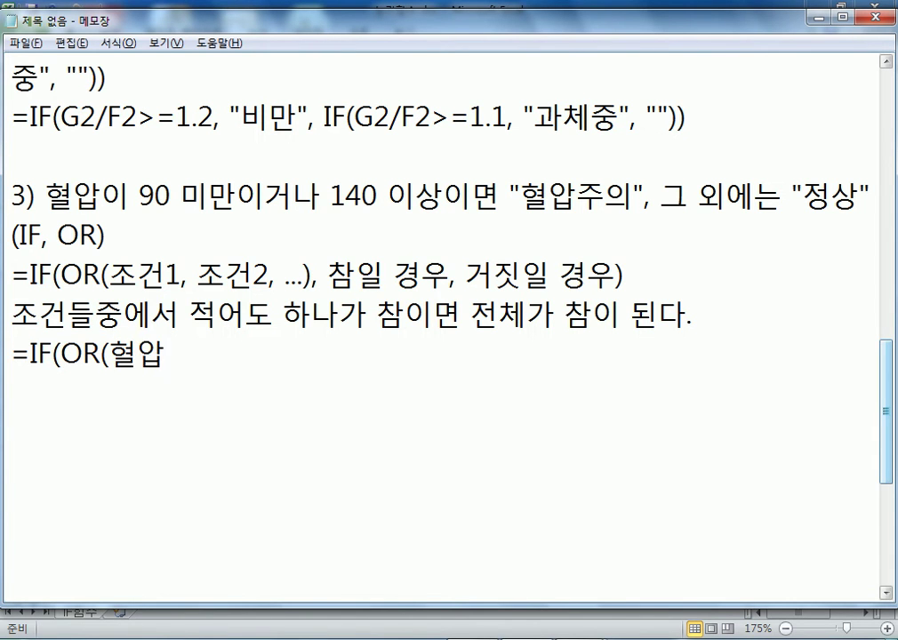
type("<9")
type("0, 혀")
type("ㄹ압>")
type("=140")
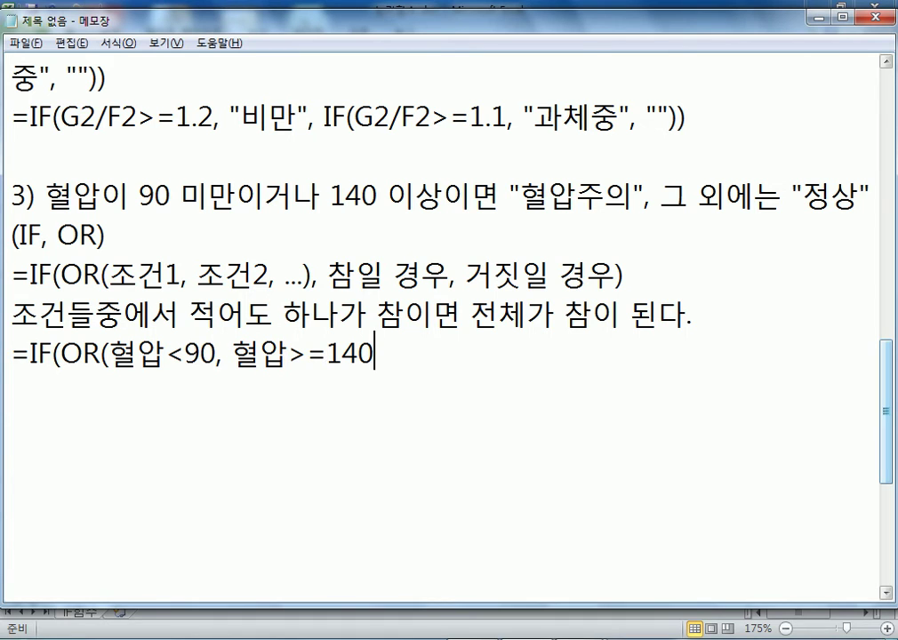
Close the OR conditions, complete the formula with the results "혈압주의" and "정상", and add a new line.
type(")")
type(", \"혀ㅛ")
key("BackSpace")
key("BackSpace")
type("혈압중")
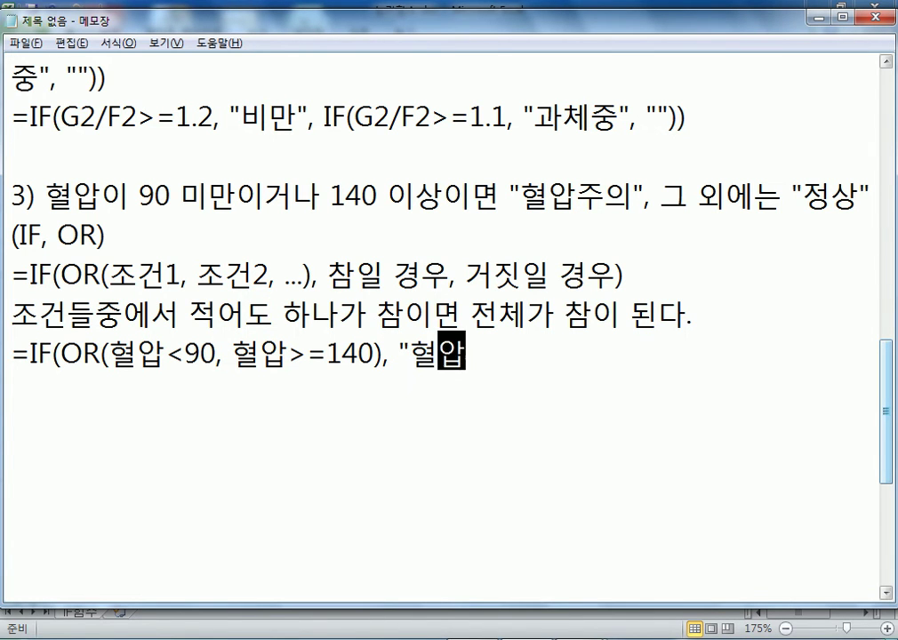
key("Hangul")
type("M")
key("BackSpace")
key("BackSpace")
type("WN")
key("BackSpace")
key("BackSpace")
type("WNDM")
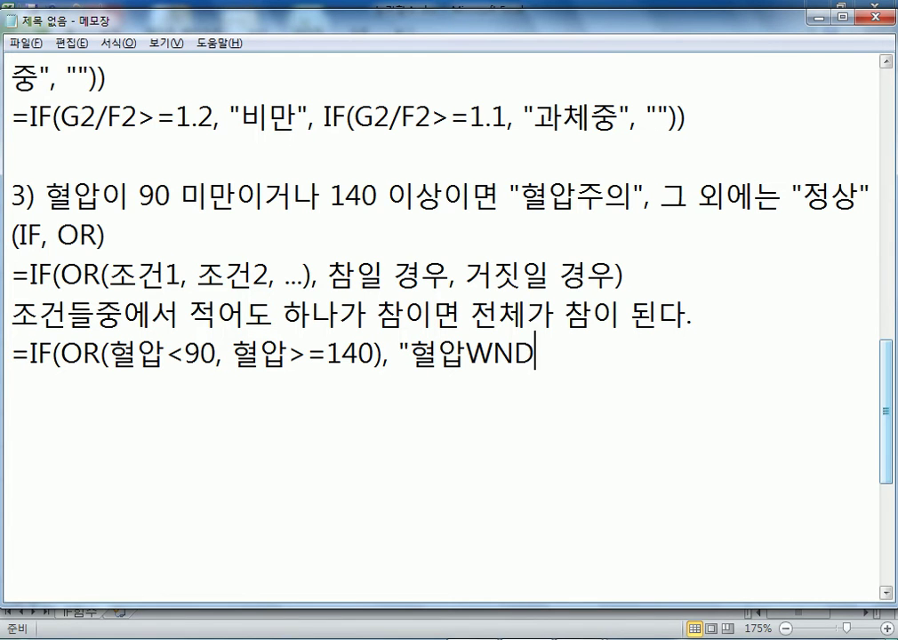
key("BackSpace")
key("BackSpace")
key("BackSpace")
key("BackSpace")
type("주의\"")
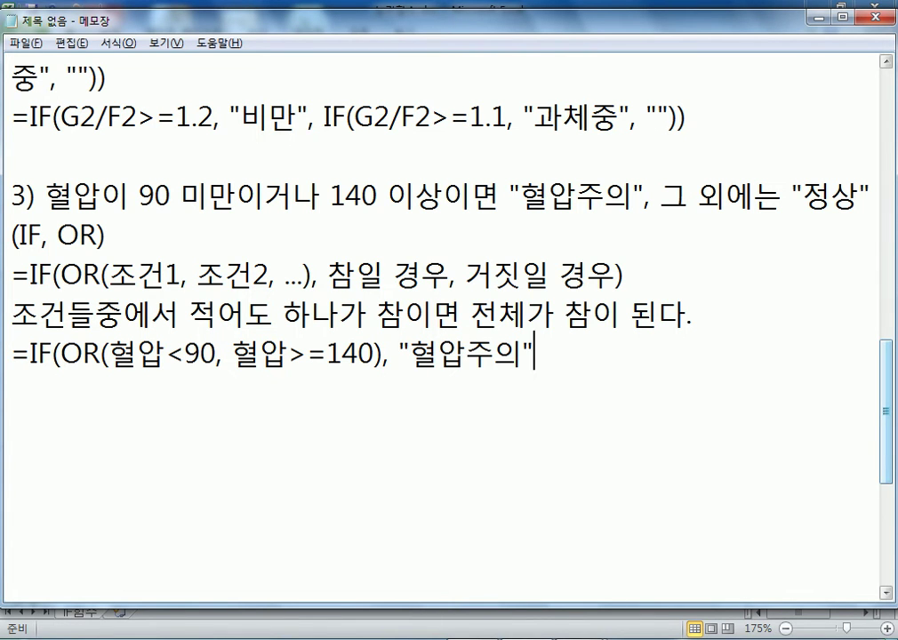
type(", \"정상\")")
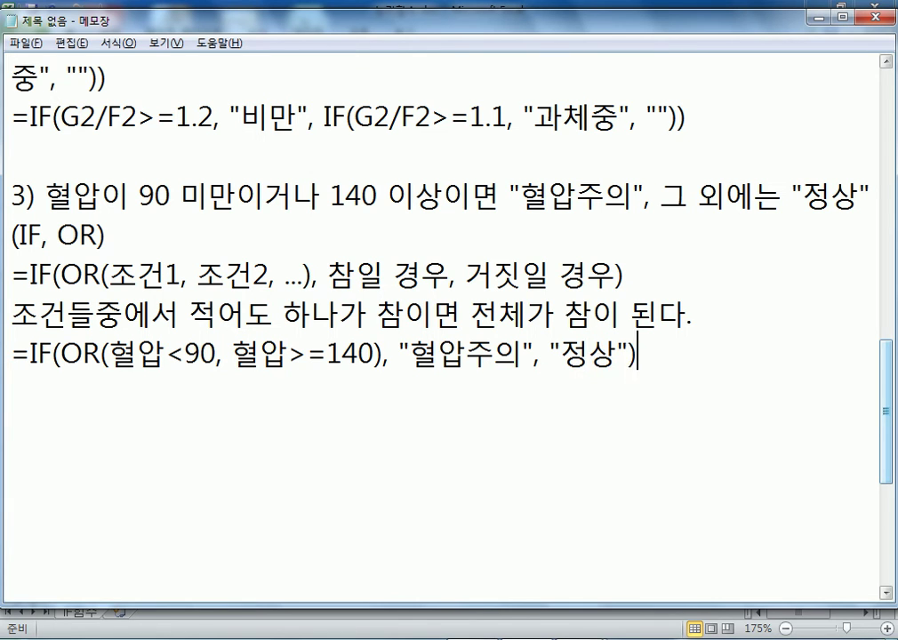
key("Return")
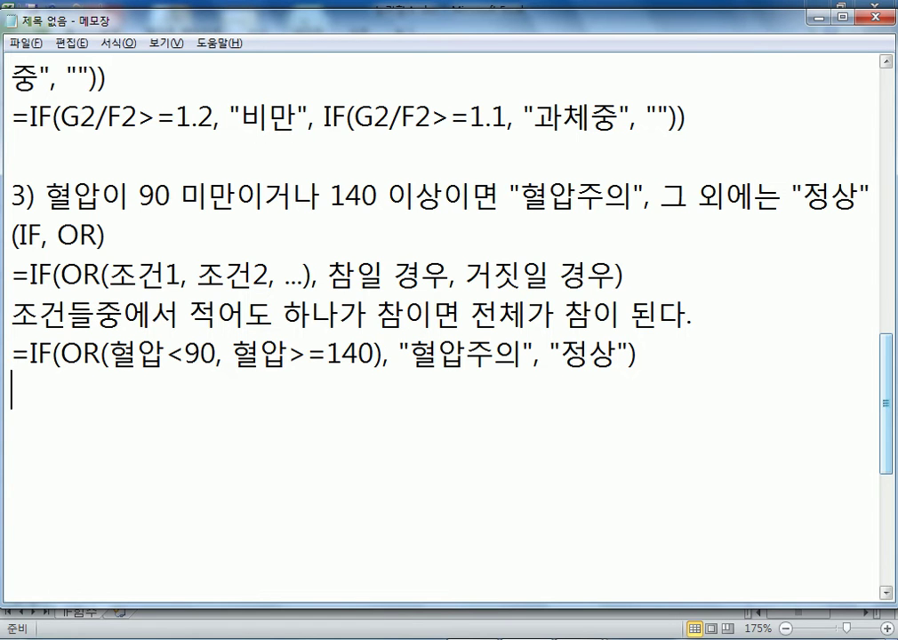
Duplicate the line =IF(OR(혈압<90, 혈압>=140), "혈압주의", "정상") directly below the original.
key("Up")
key("shift+Down")
key("Right")
type("=IF(OR(혈압<90, 혈압>=140), \"혈압주의\", \"정상\")")
Look up the first blood pressure cell in Excel and replace both 혈압 references in the duplicated Notepad formula with B12.
key("alt+Tab")
left_click(320, 226)
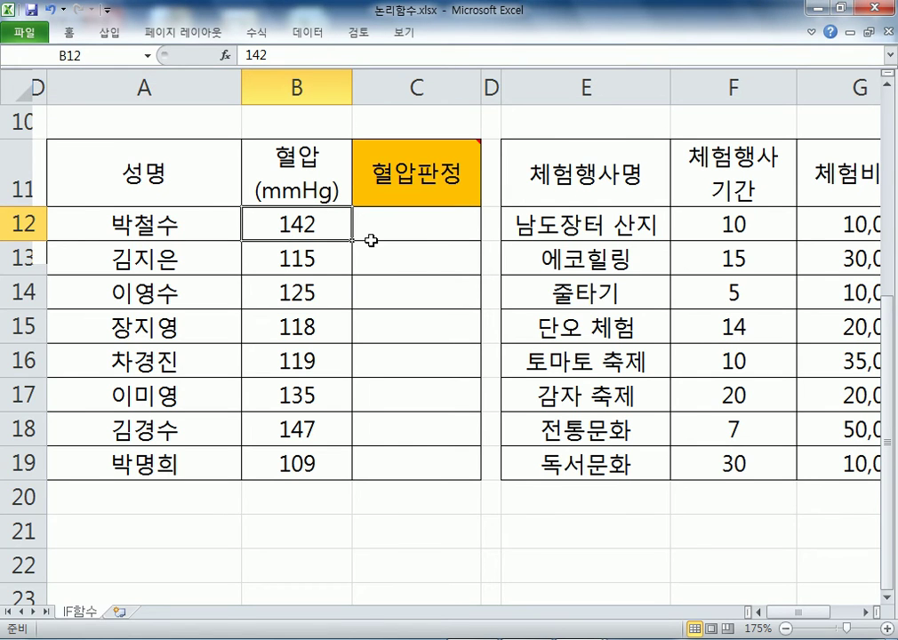
key("alt+Tab")
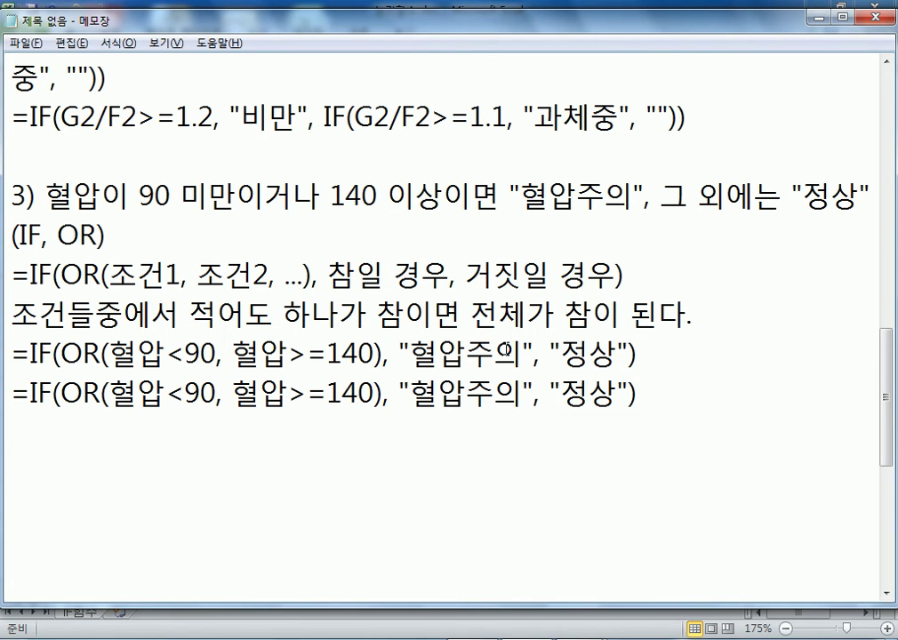
left_click_drag(108, 394, 163, 395)
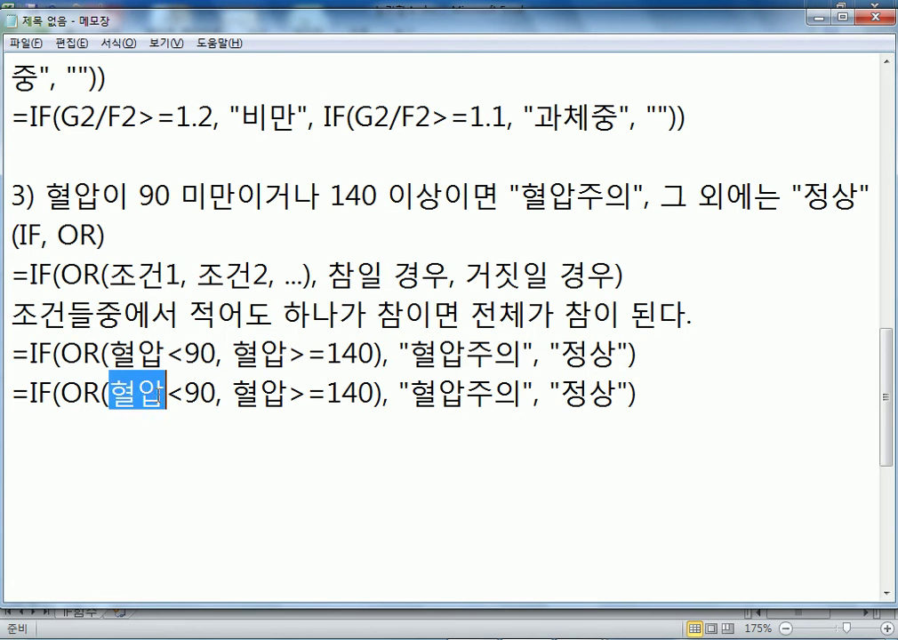
type("B12")
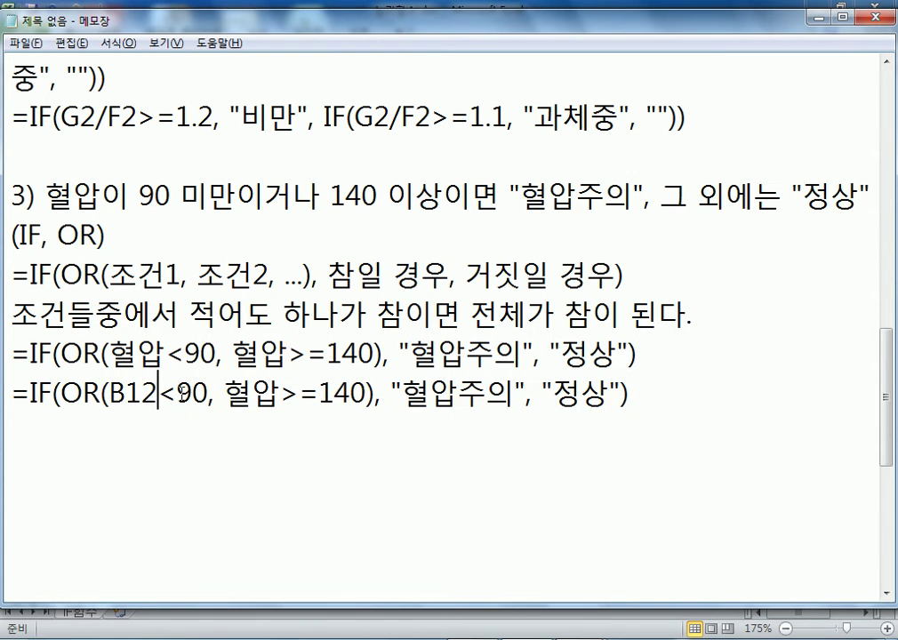
left_click_drag(226, 394, 268, 394)
type("B12")
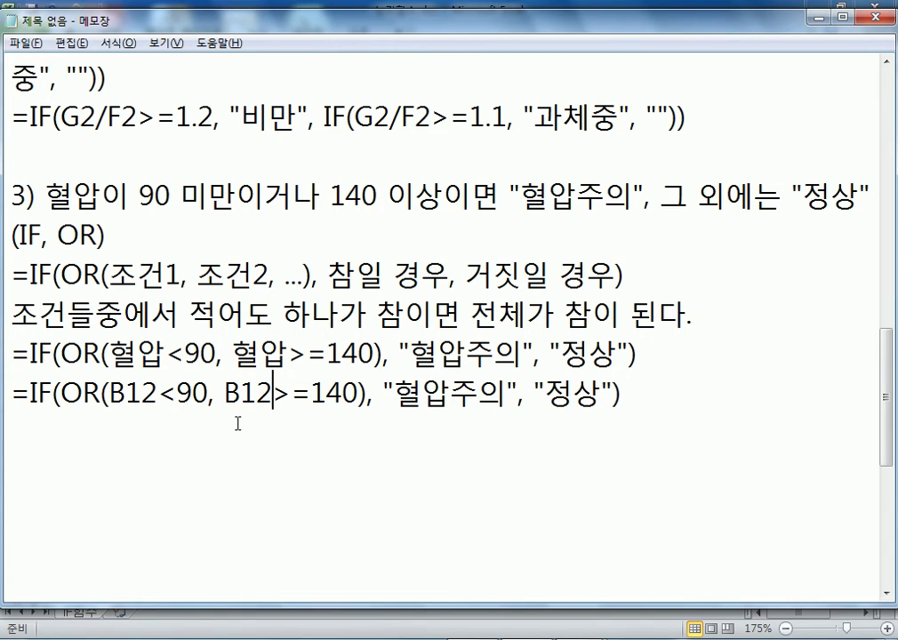
left_click(103, 417)
left_click(886, 594)
left_click(886, 594)
left_click(886, 594)
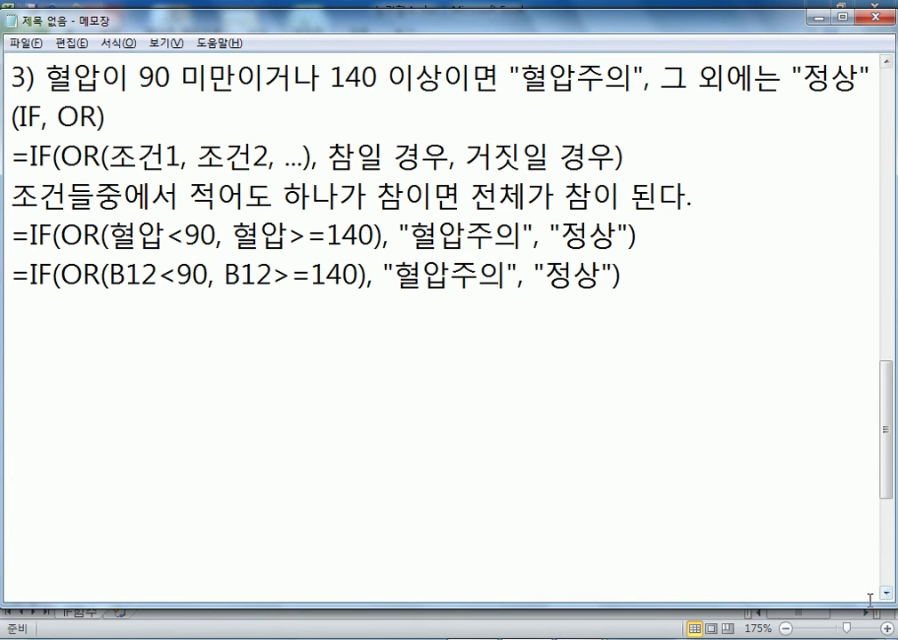
Switch to Excel, start an IF formula in cell C12 under 혈압판정, and open its function arguments dialog.
key("alt+Tab")
left_click(404, 230)
type("=")
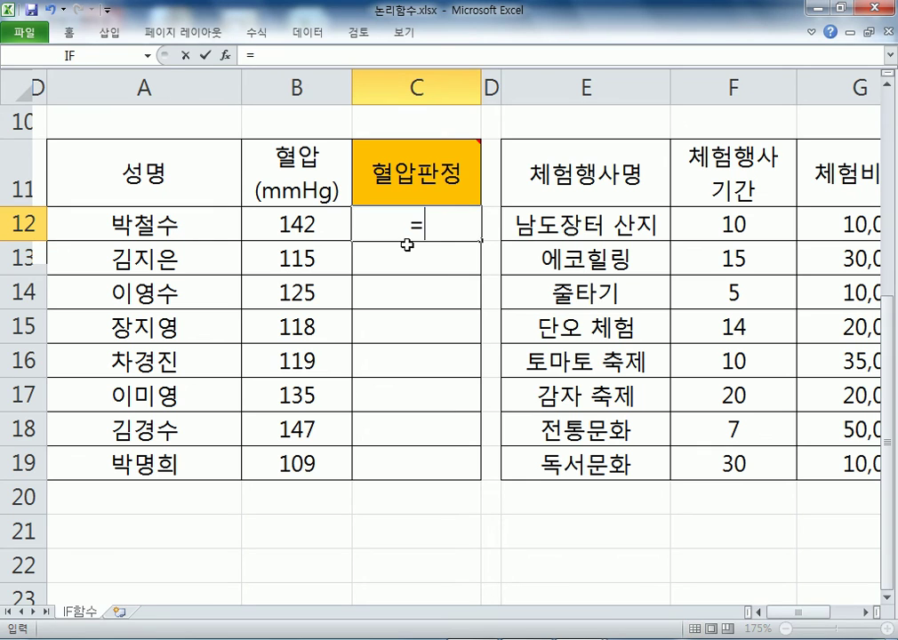
type(" ㅑㄹ")
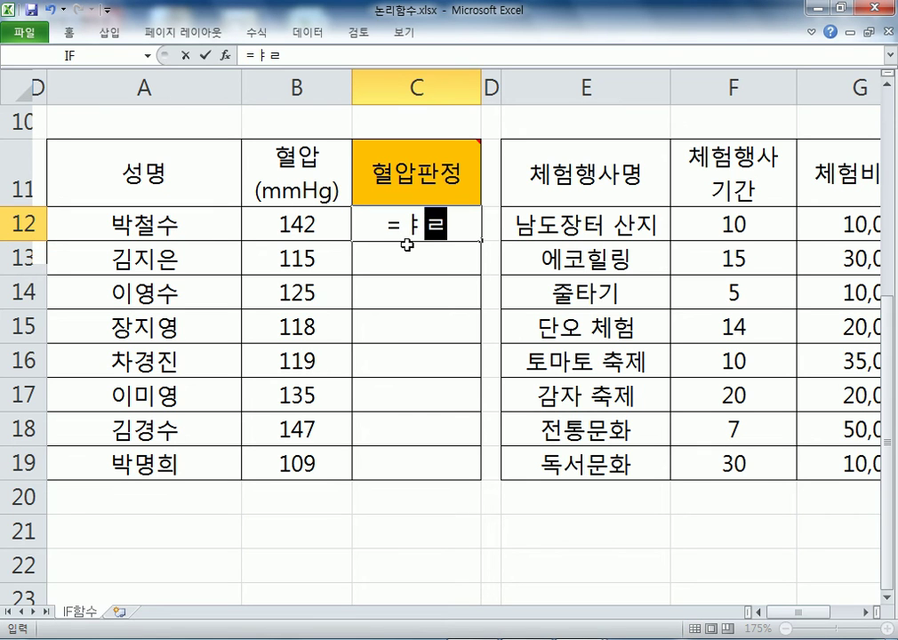
key("BackSpace")
key("BackSpace")
key("BackSpace")
key("Hangul")
type("IF(")
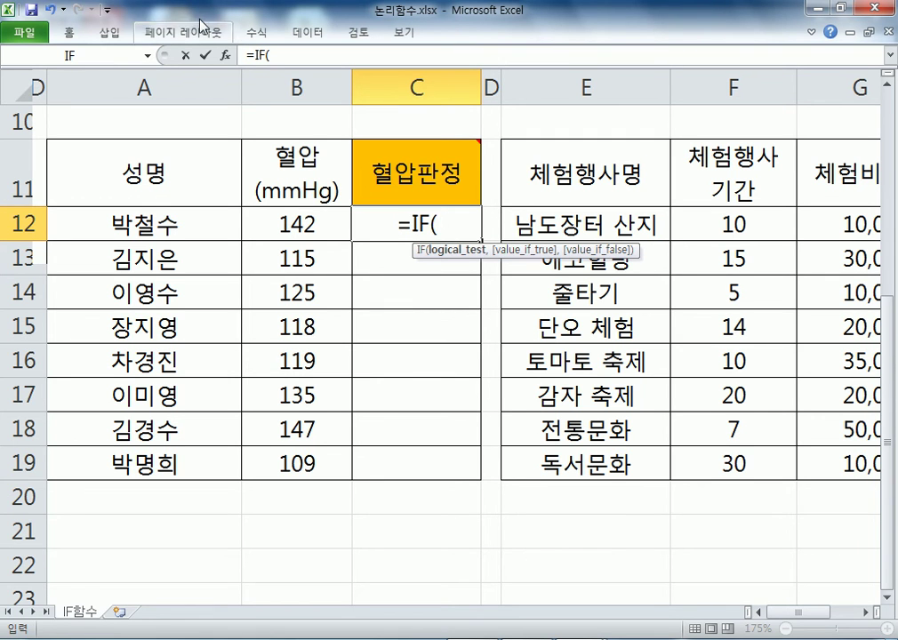
left_click(225, 56)
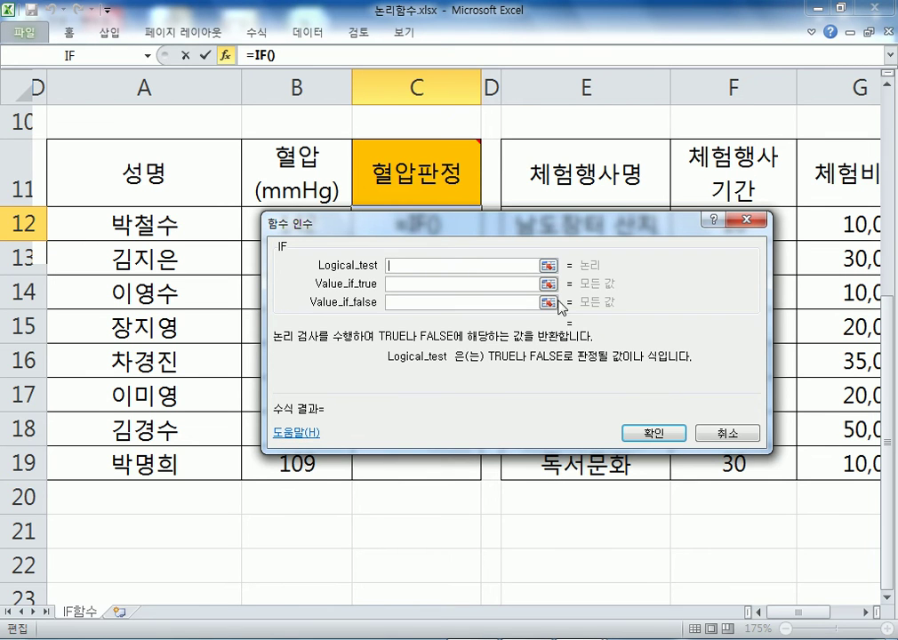
left_click_drag(486, 224, 570, 254)
Set the IF arguments Value_if_true to "혈압주의" and Value_if_false to "정상".
left_click(483, 314)
type("\"GUF")
key("BackSpace")
key("BackSpace")
key("BackSpace")
key("Hangul")
type("혈압주의\"")
key("Tab")
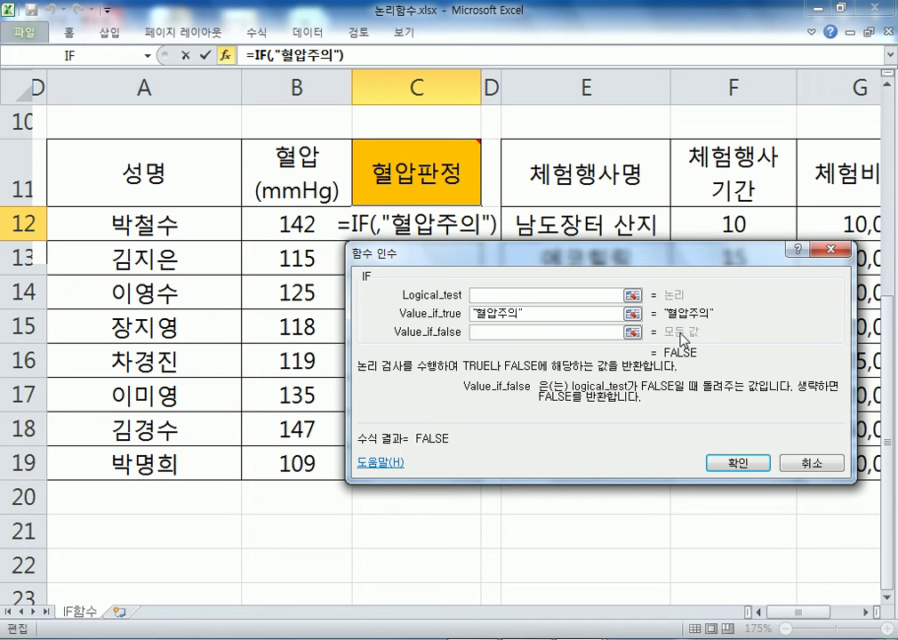
type("\"정상\"")
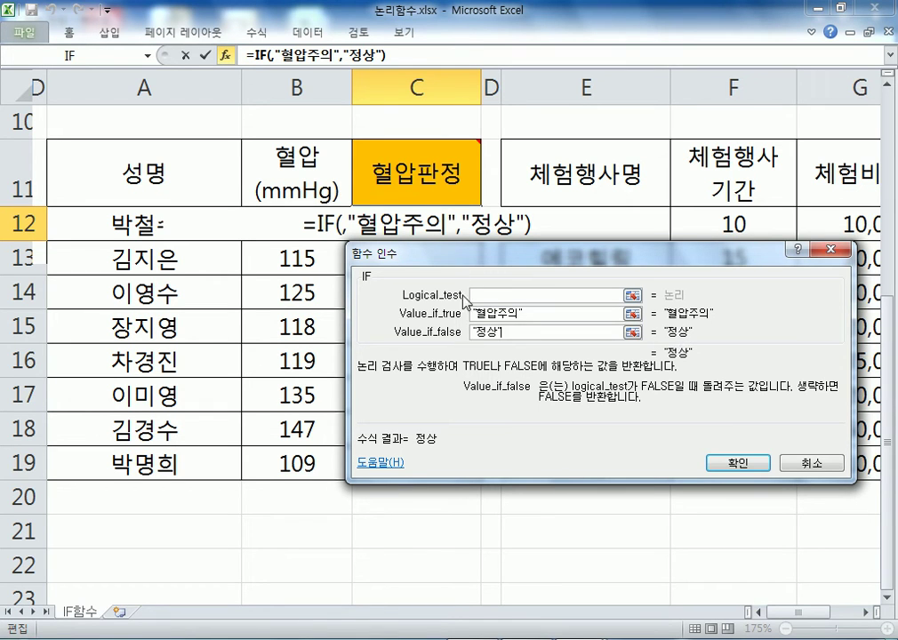
left_click(481, 296)
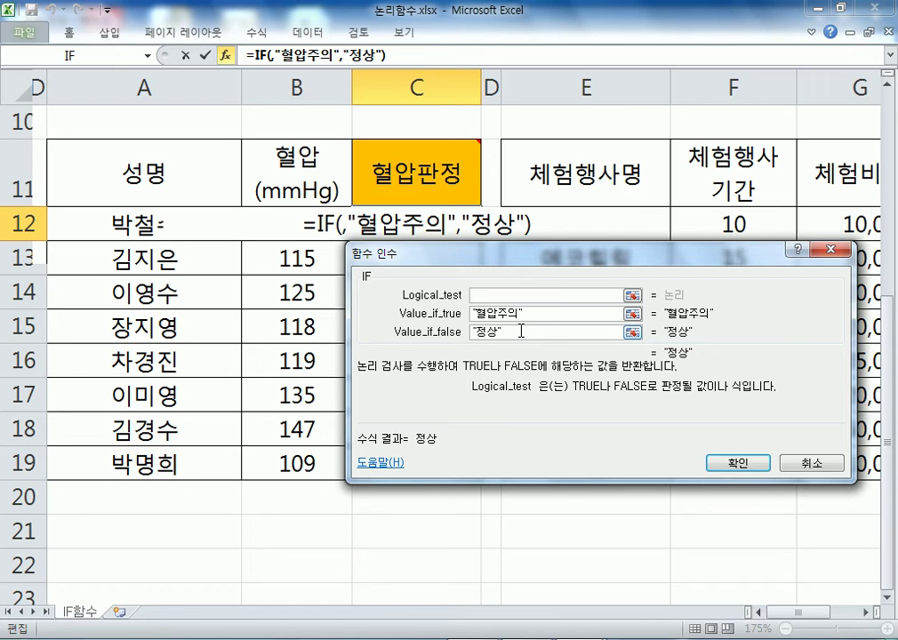
left_click(262, 228)
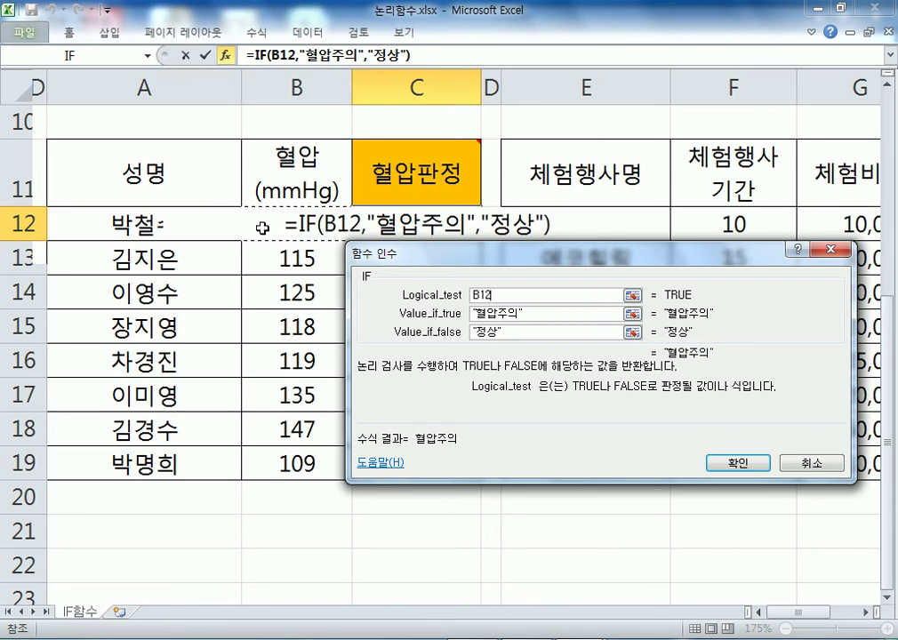
type(">=1")
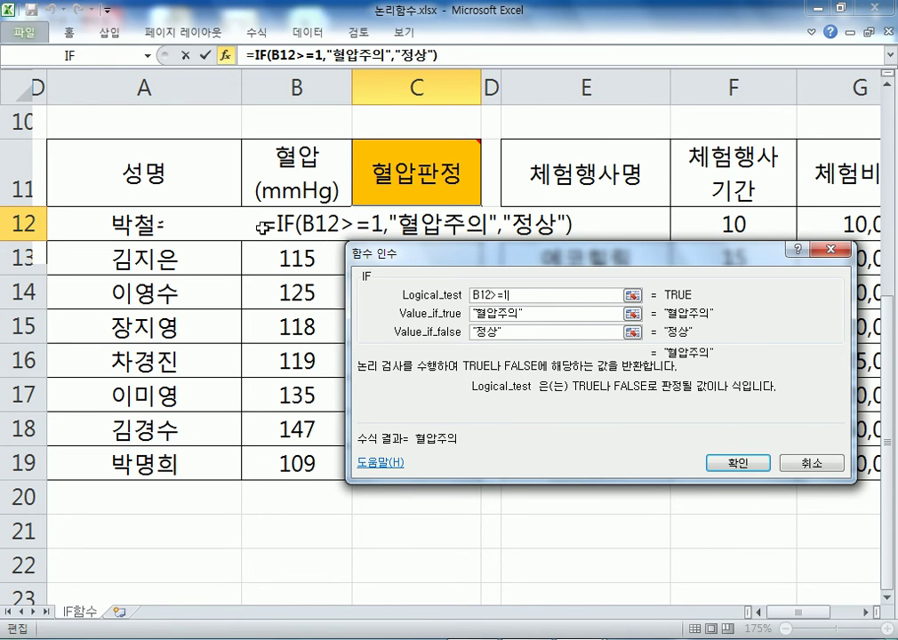
type("40")
key("BackSpace")
key("BackSpace")
key("BackSpace")
key("BackSpace")
key("BackSpace")
key("BackSpace")
key("BackSpace")
key("BackSpace")
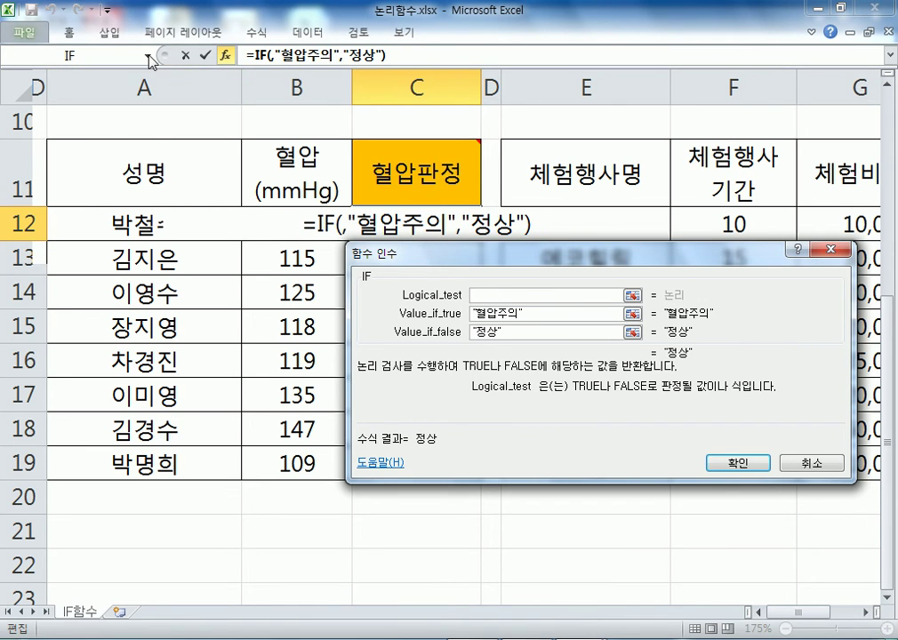
Nest an OR function from the 논리 category in the IF function's Logical_test argument.
left_click(147, 57)
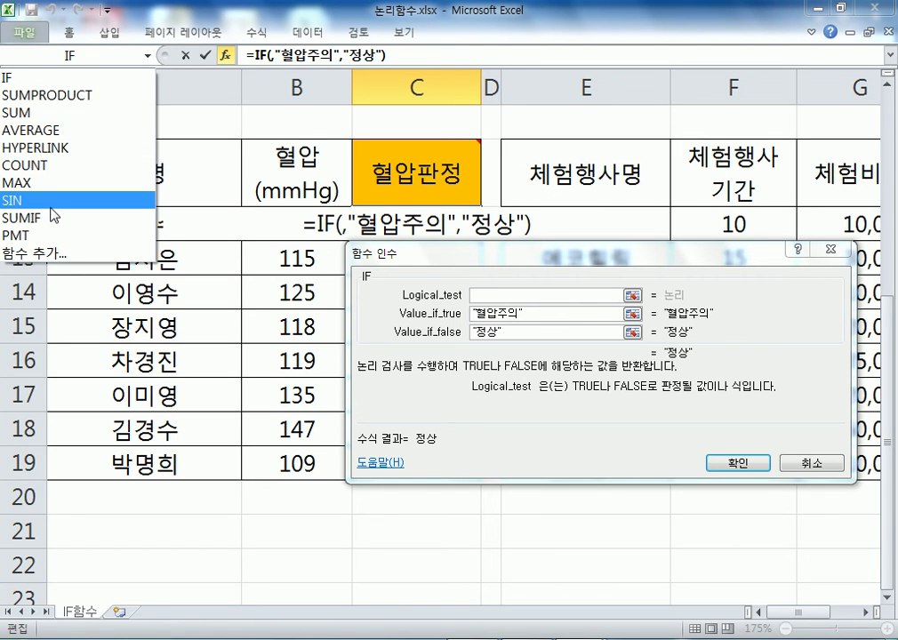
left_click(52, 256)
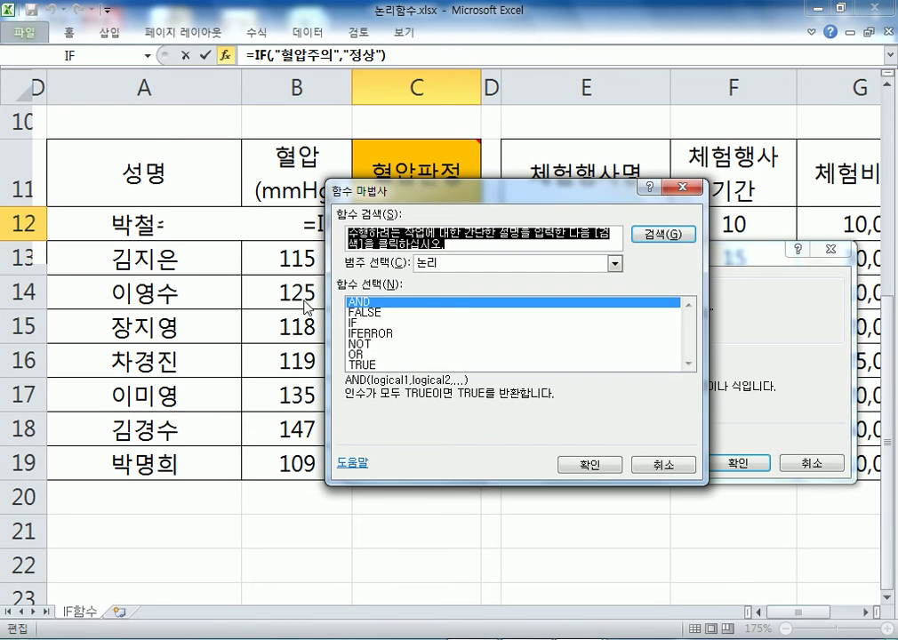
left_click(365, 354)
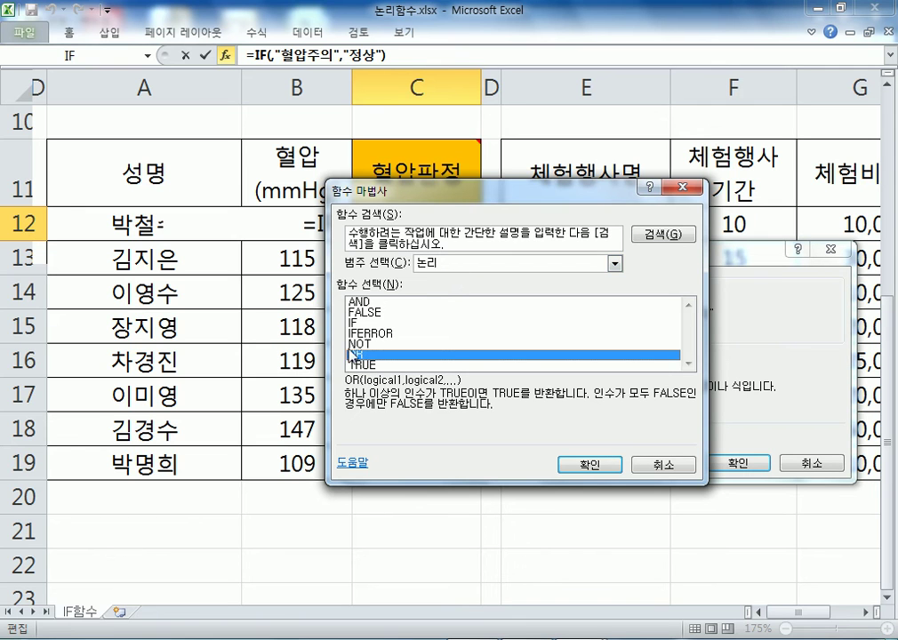
left_click(432, 260)
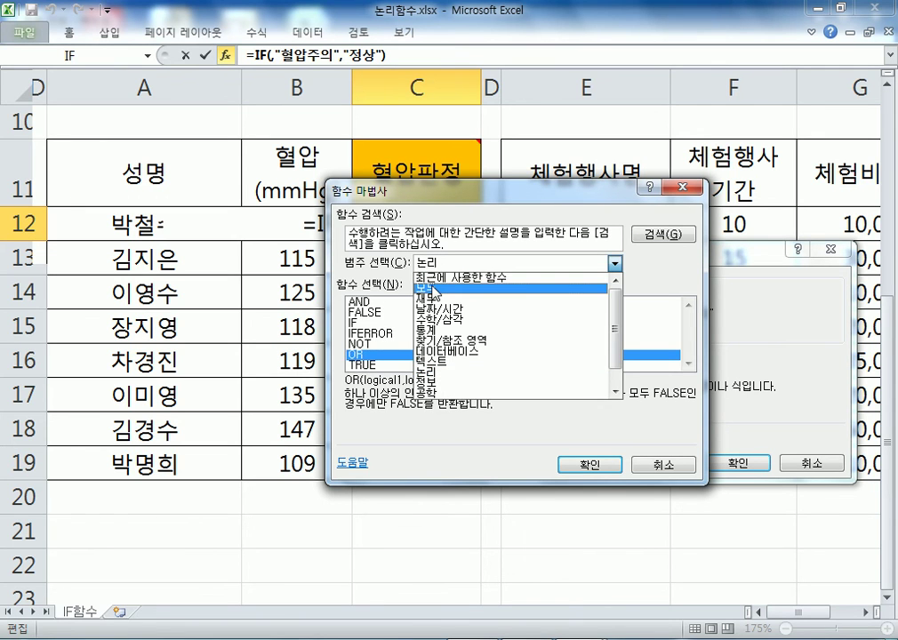
left_click(436, 278)
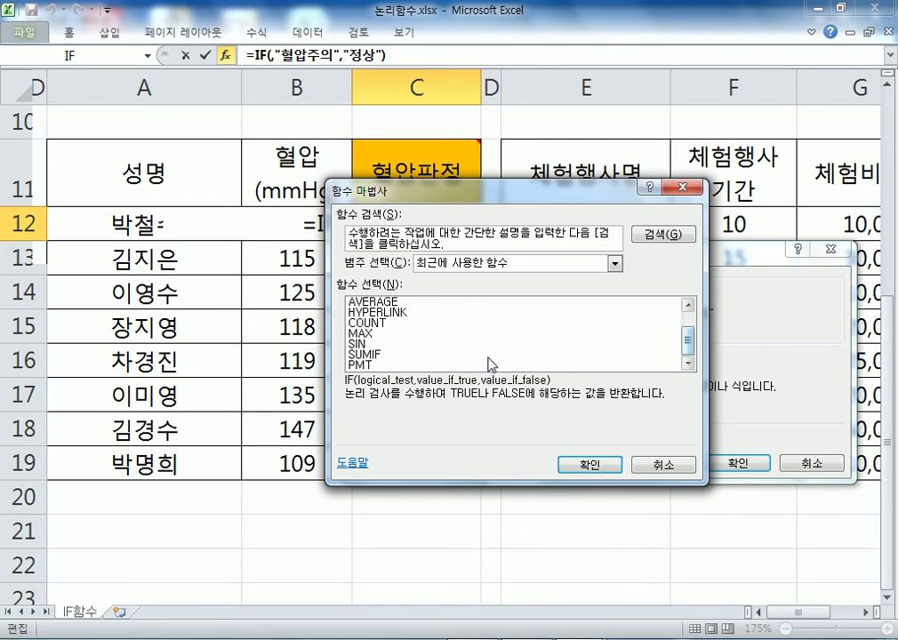
left_click(452, 264)
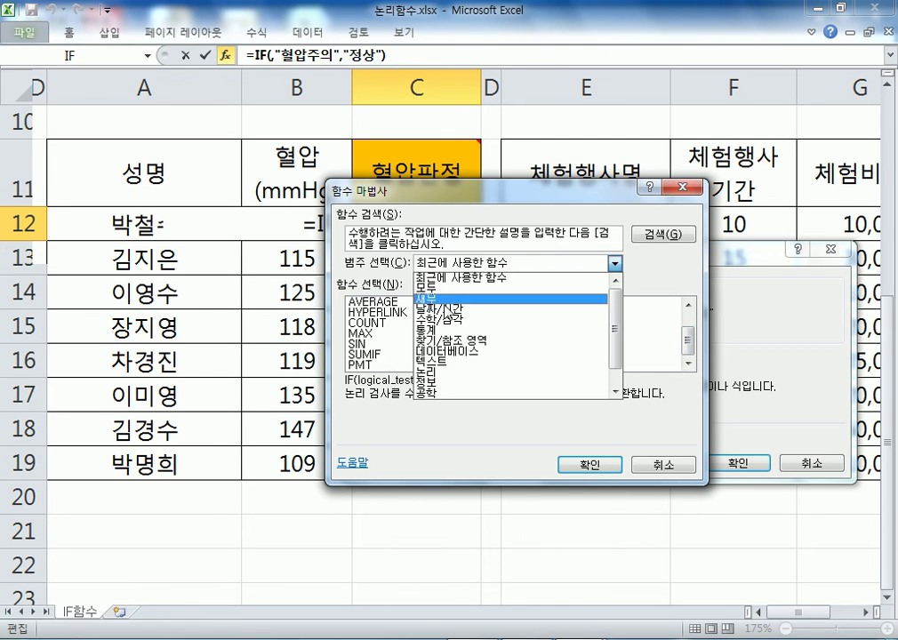
left_click(435, 373)
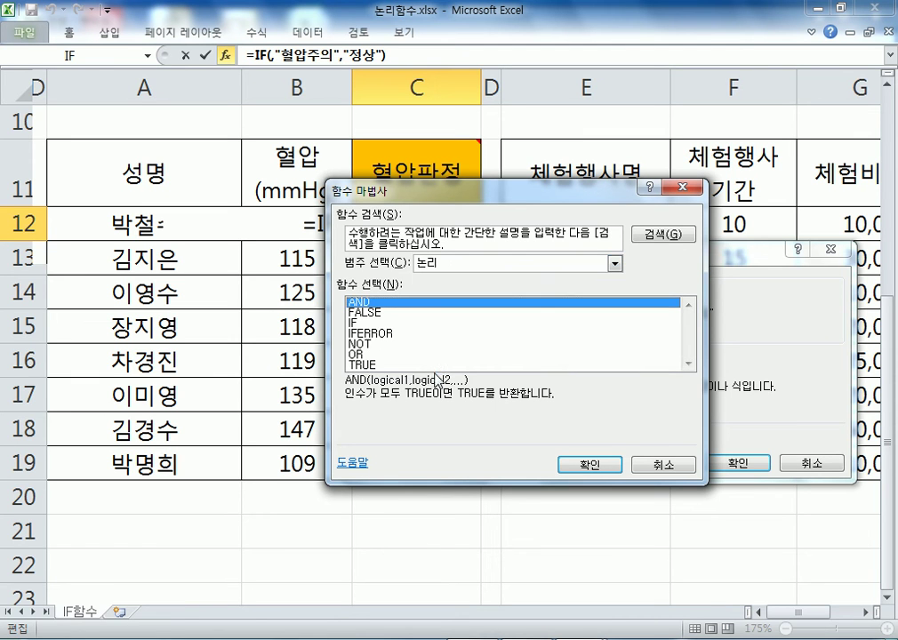
left_click(365, 354)
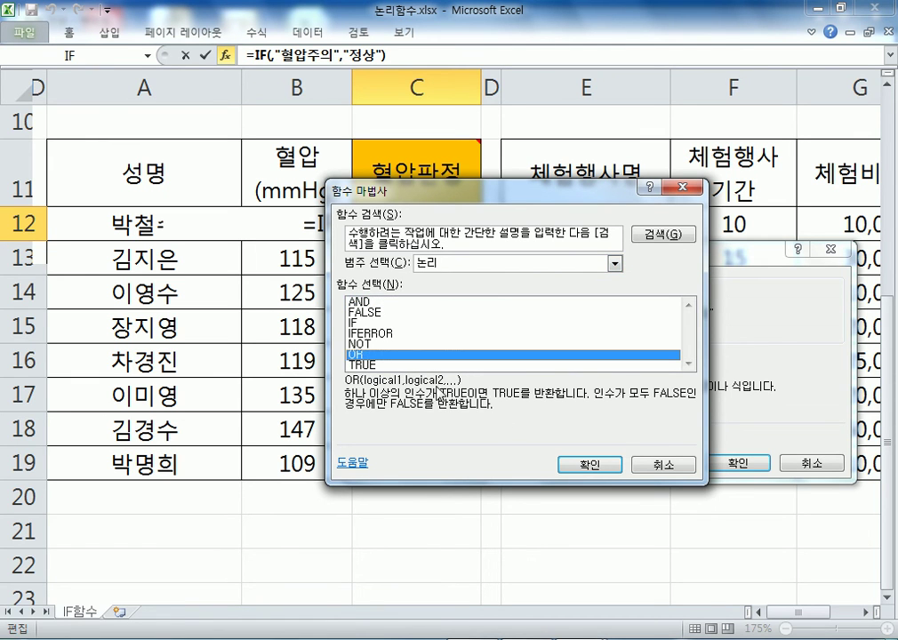
left_click(587, 464)
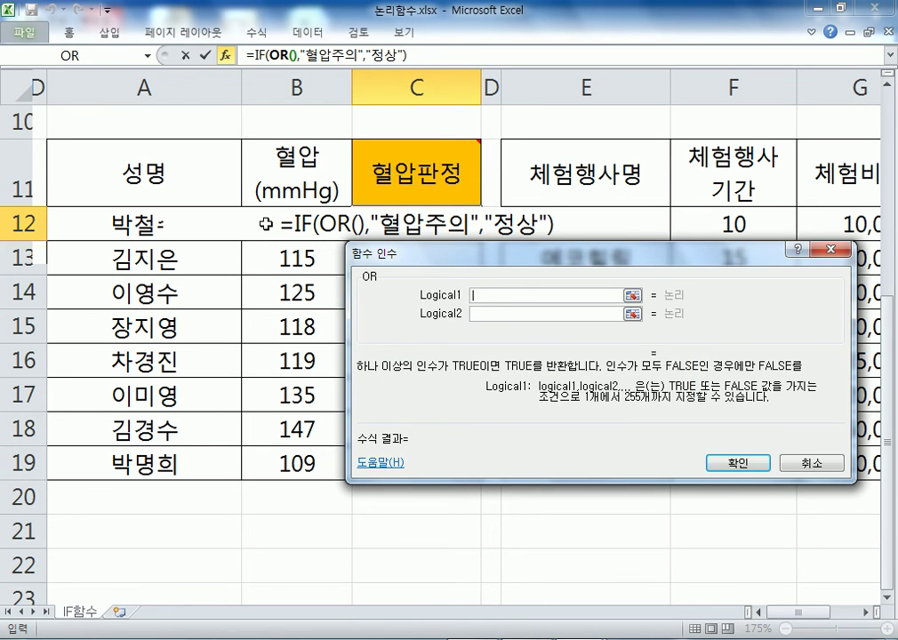
Set the OR arguments Logical1 to B12<90 and Logical2 to B12>=140.
left_click(266, 224)
type("<90")
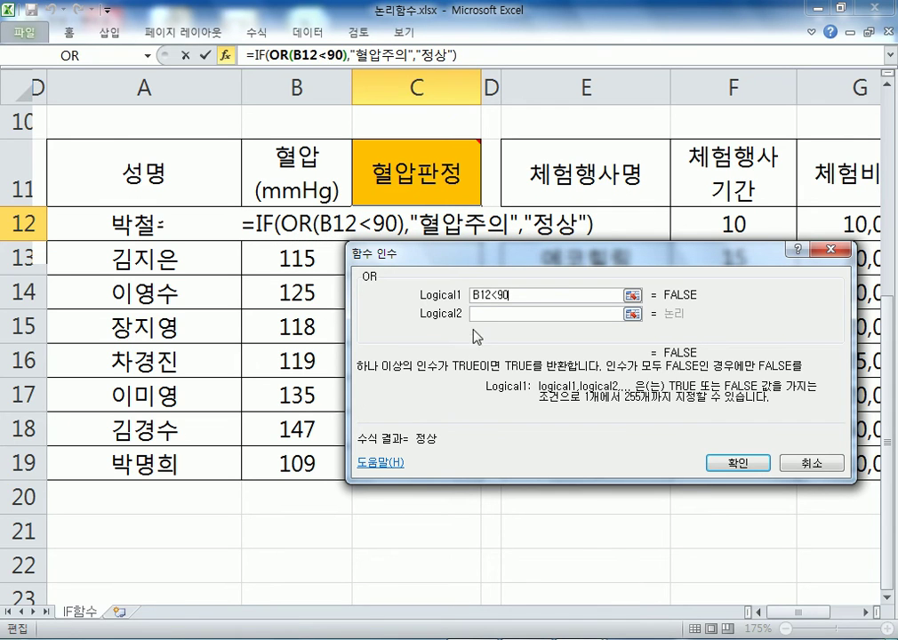
key("Tab")
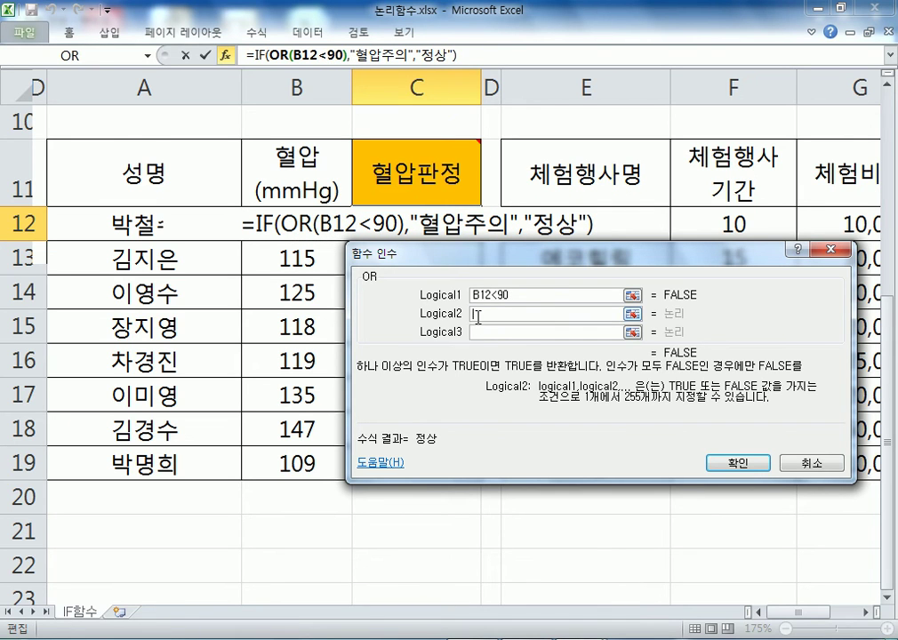
left_click(257, 224)
type(">=140")
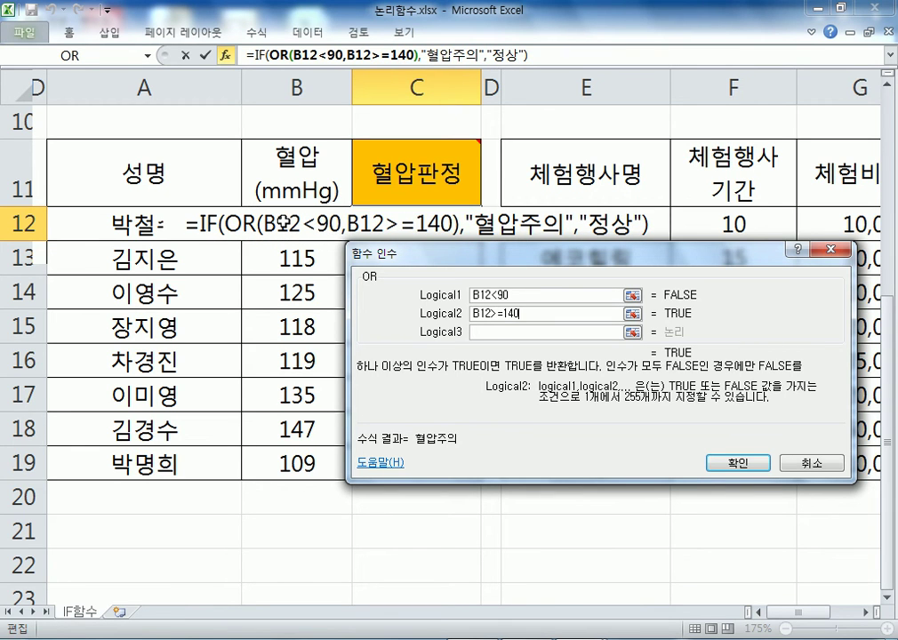
key("Tab")
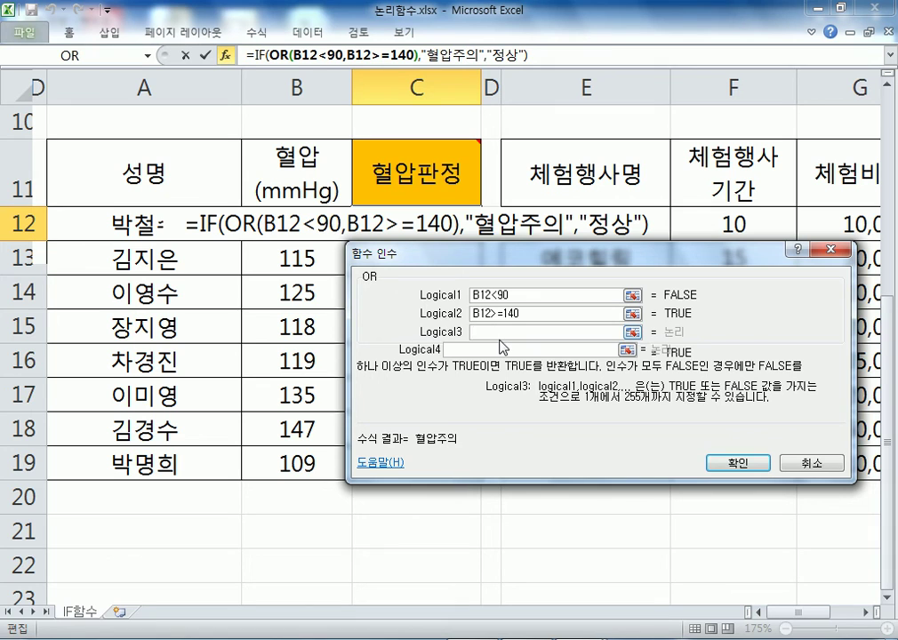
Check the two OR conditions and return to the arguments of the outer IF function.
left_click(533, 297)
left_click(540, 315)
left_click(469, 54)
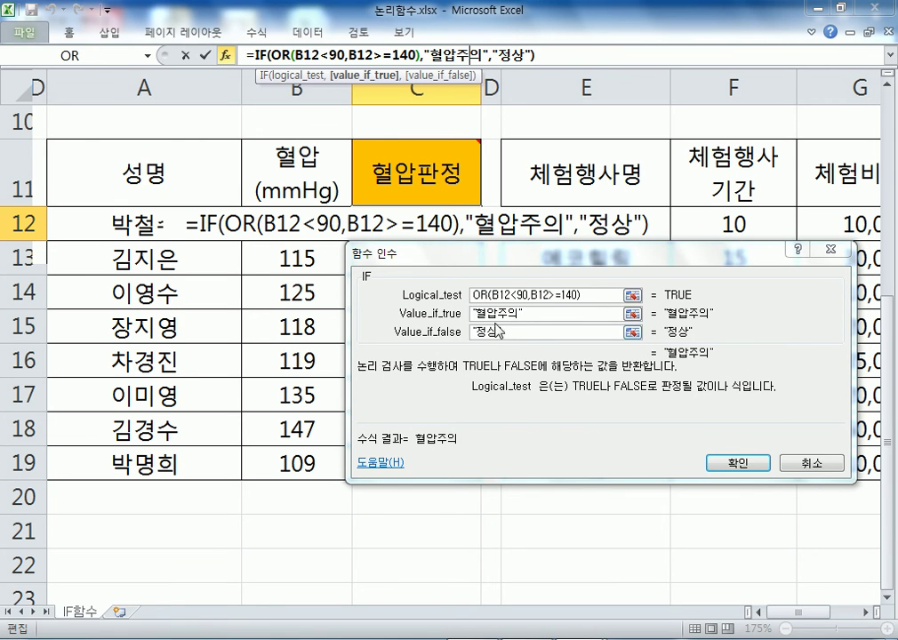
Review the OR and IF arguments of the C12 blood pressure formula, confirm it, and fill it down to C19.
left_click(316, 54)
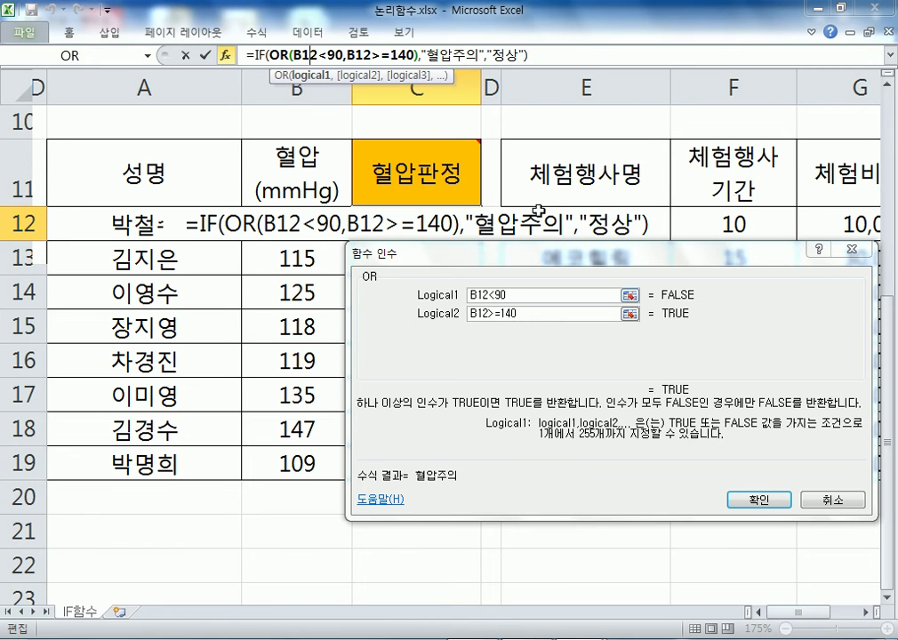
left_click(468, 54)
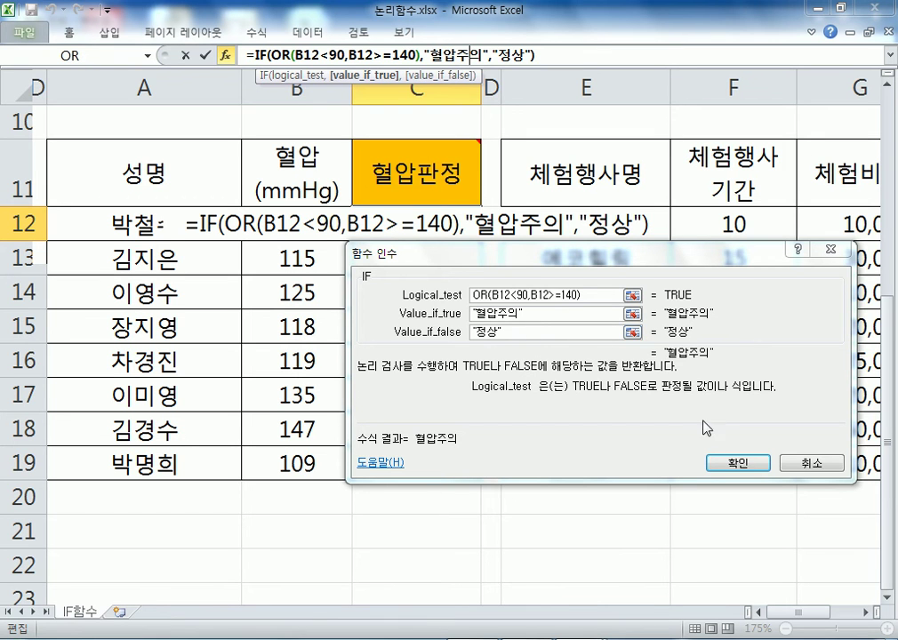
left_click(737, 464)
left_click_drag(481, 240, 481, 473)
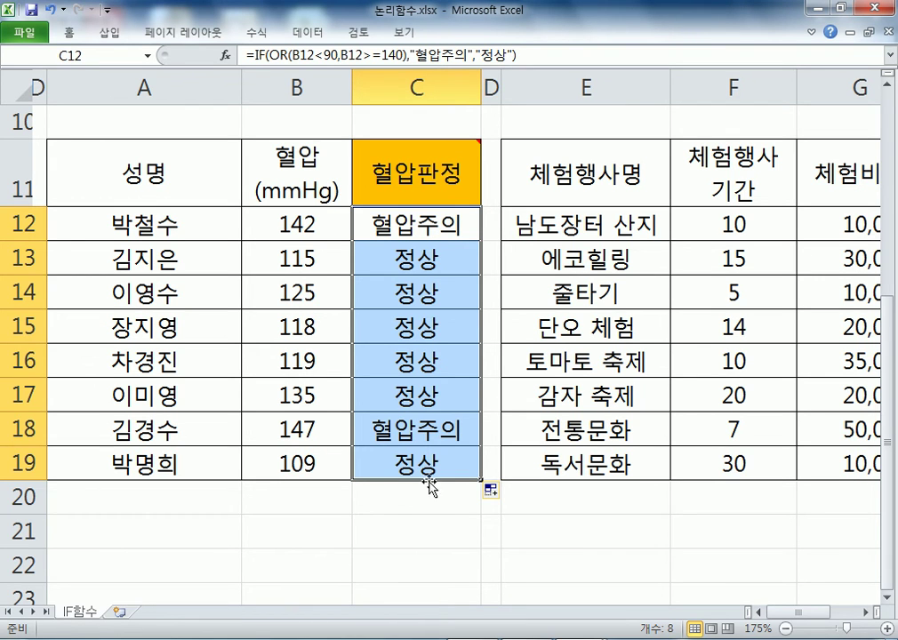
Clear C12:C19 and begin a new formula in C12 with the logical test =IF(OR(B12<90,B12>=140).
key("Delete")
left_click(407, 225)
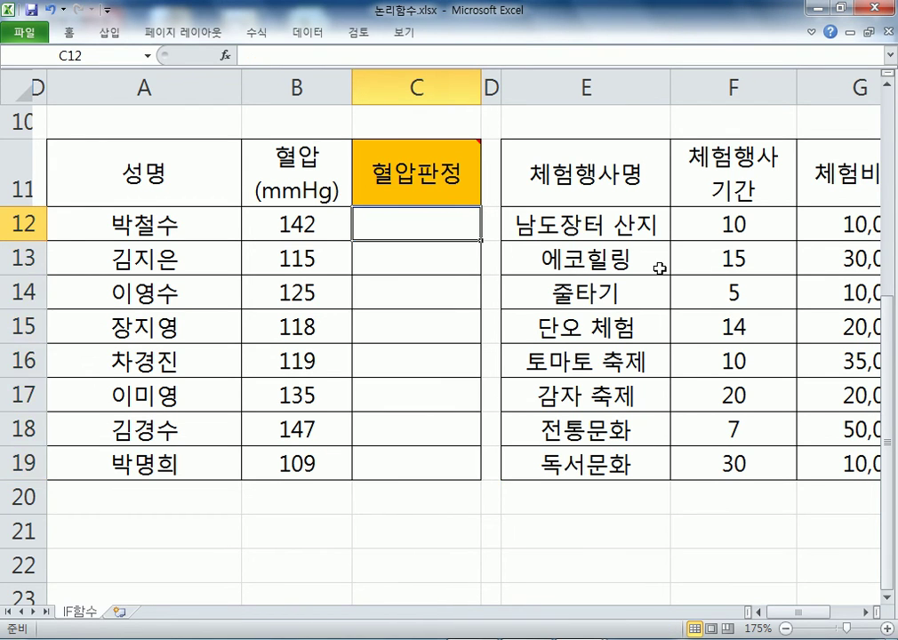
type("=ㅑㄹ")
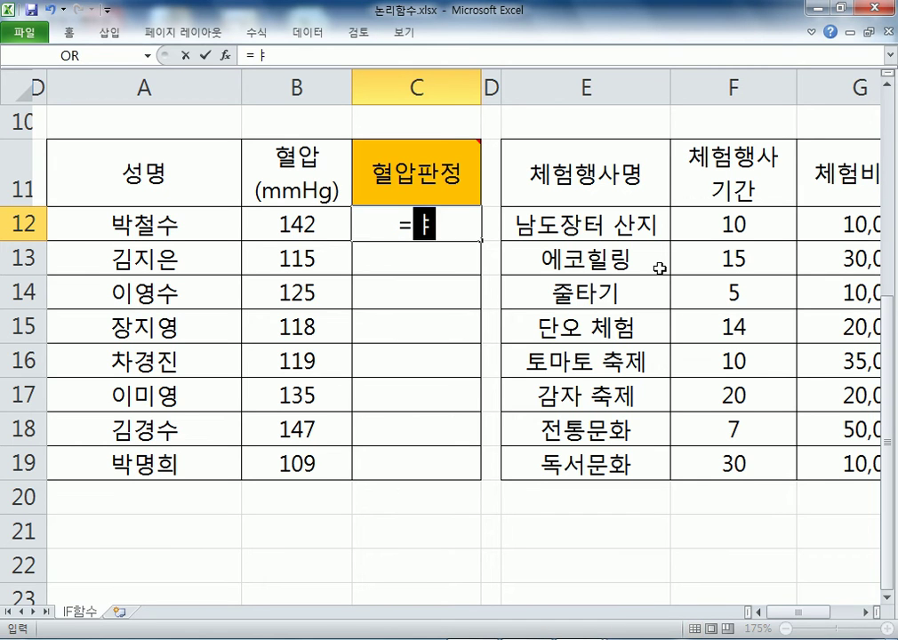
key("BackSpace")
key("BackSpace")
type("IF(")
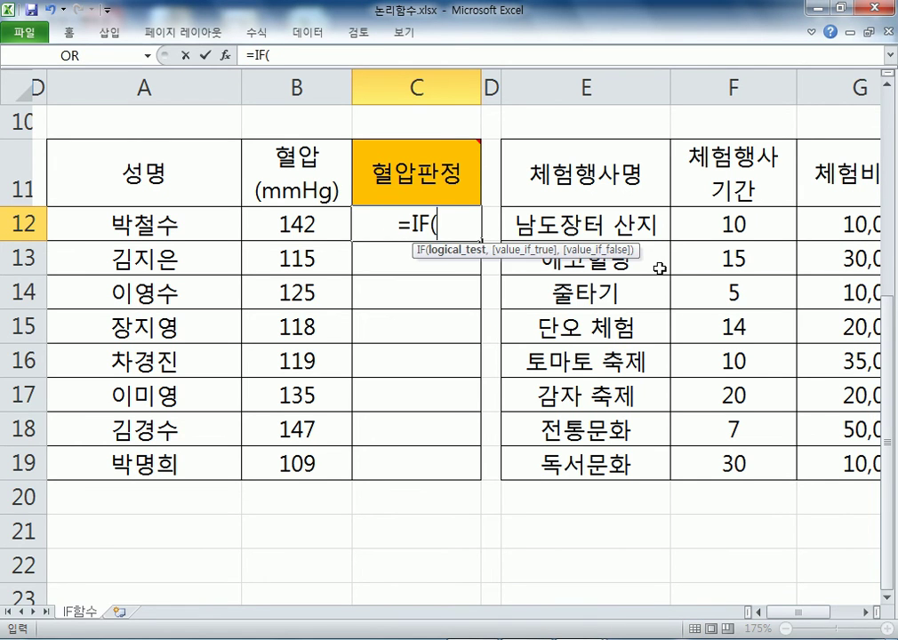
type("OR(")
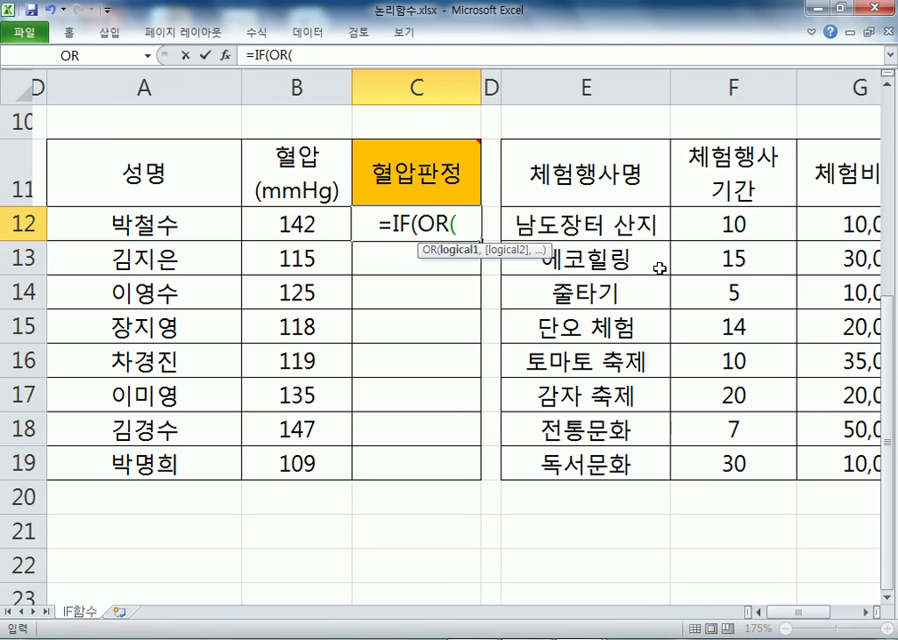
left_click(287, 223)
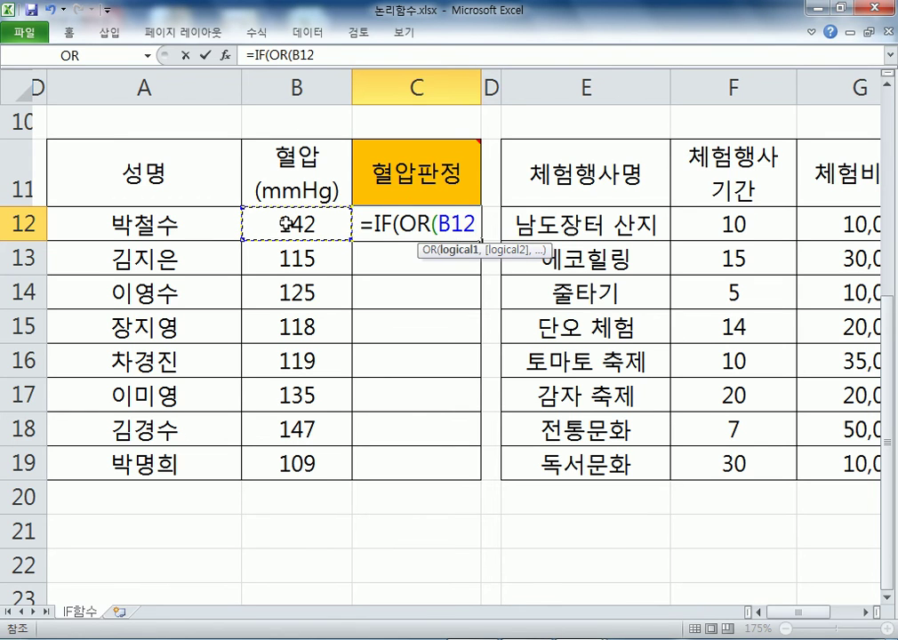
type("<90,")
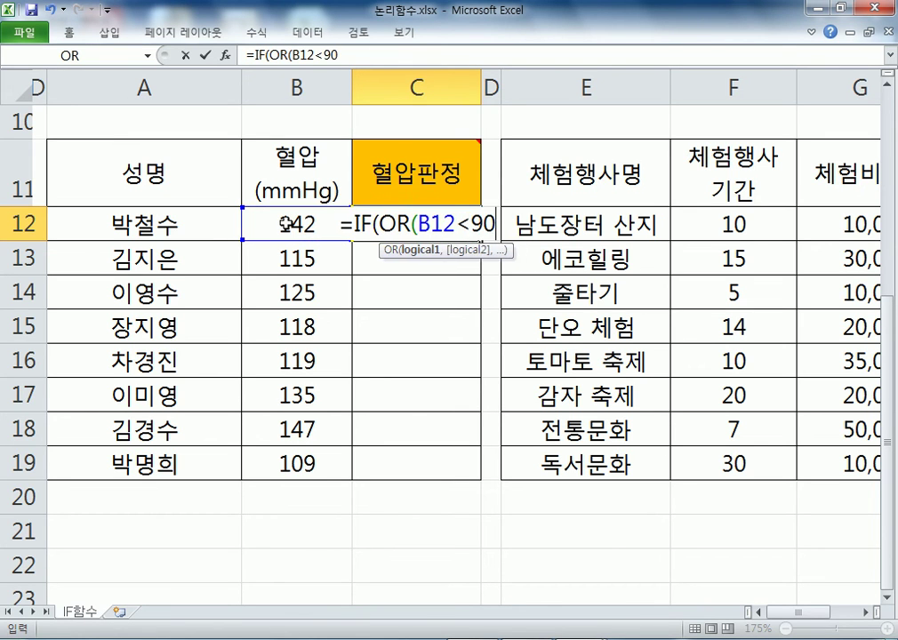
left_click(285, 221)
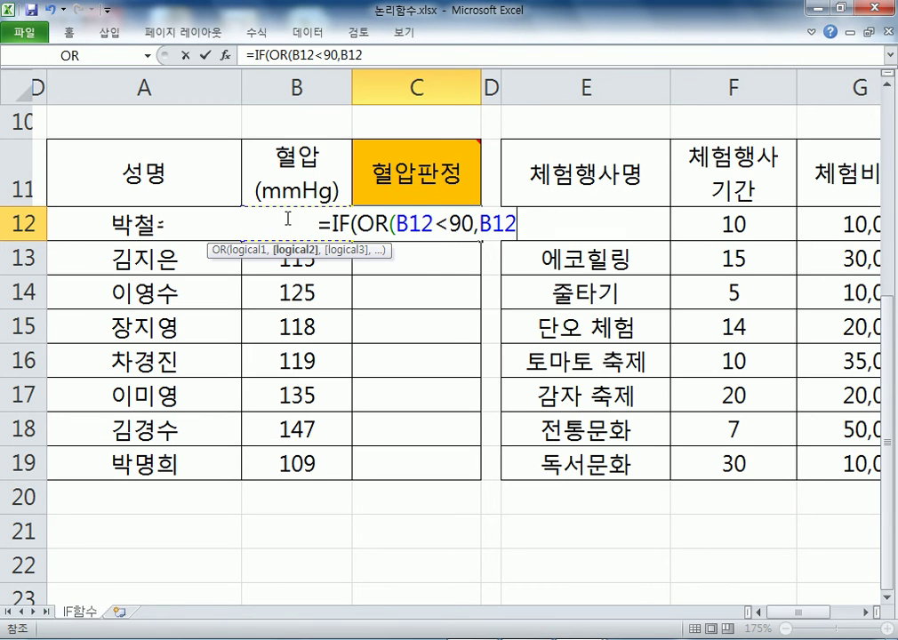
type(">=14")
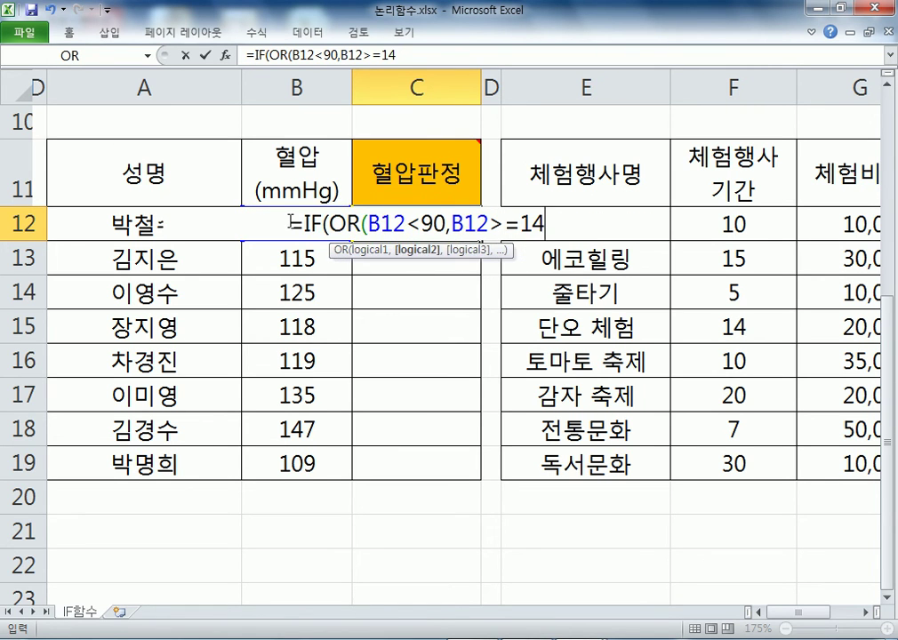
type("0)(")
key("BackSpace")
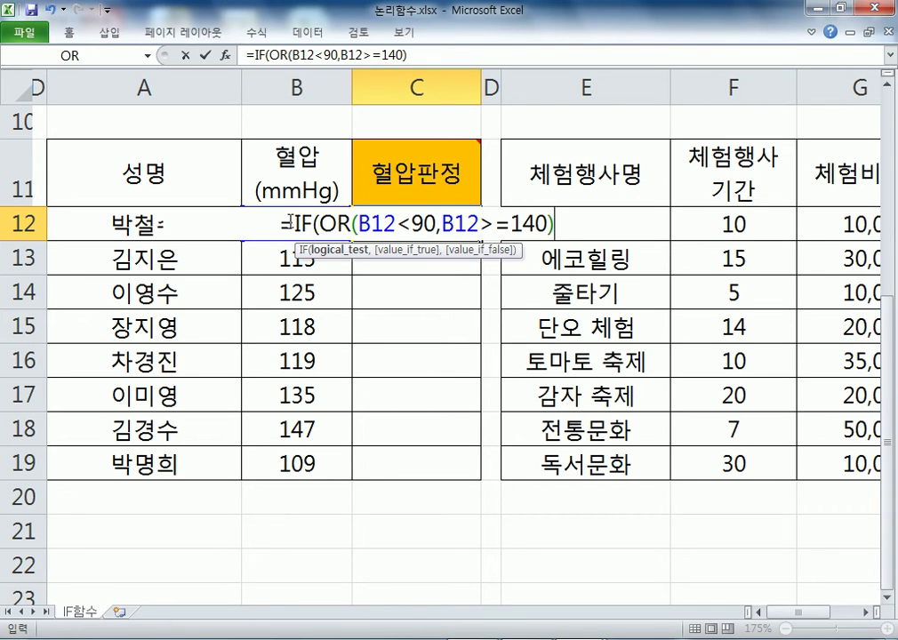
Complete the C12 formula with "혈압주의" if true and "정상" if false, and fill it down to C19.
type(",\"혈")
type("압주의\",")
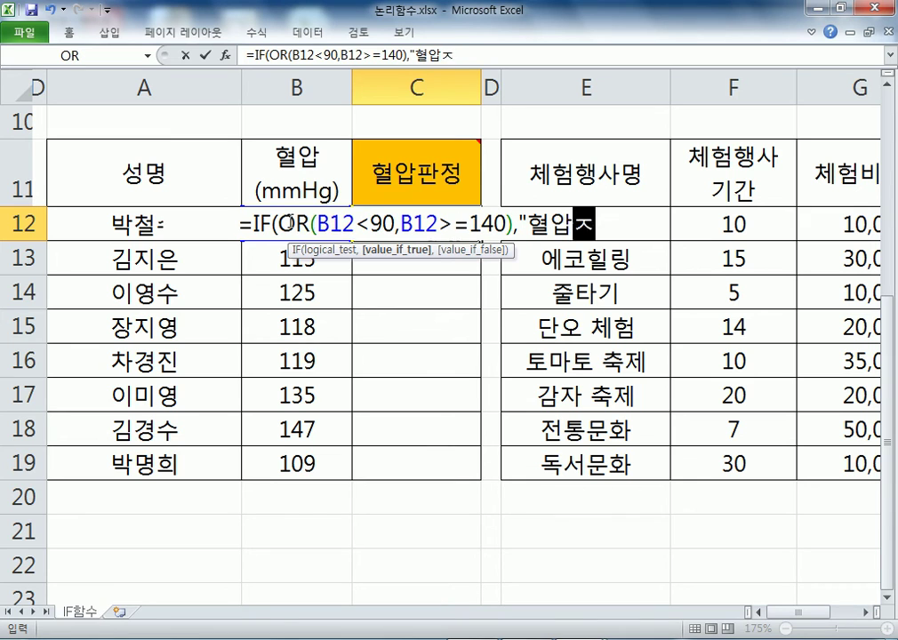
type("\"")
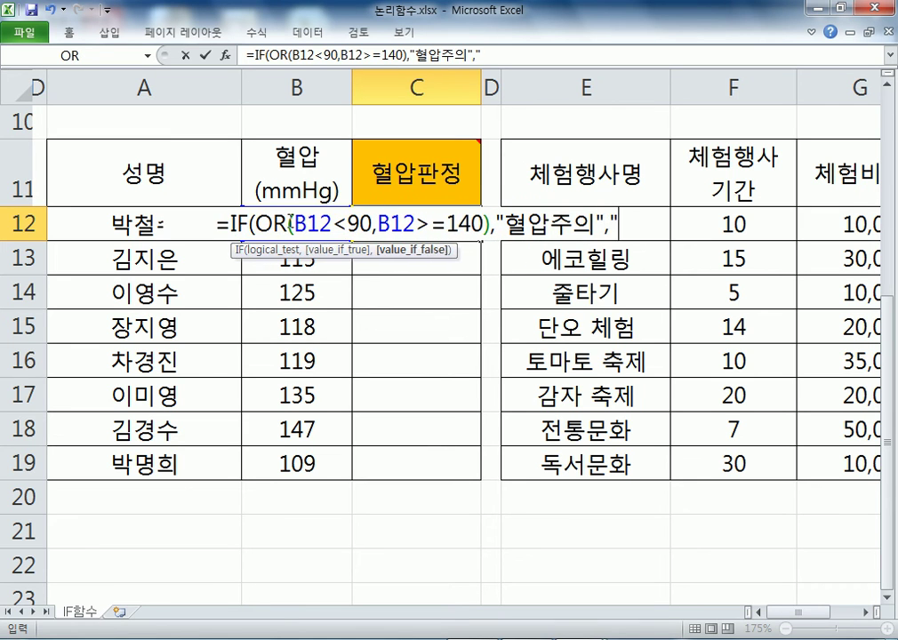
type("정상\")")
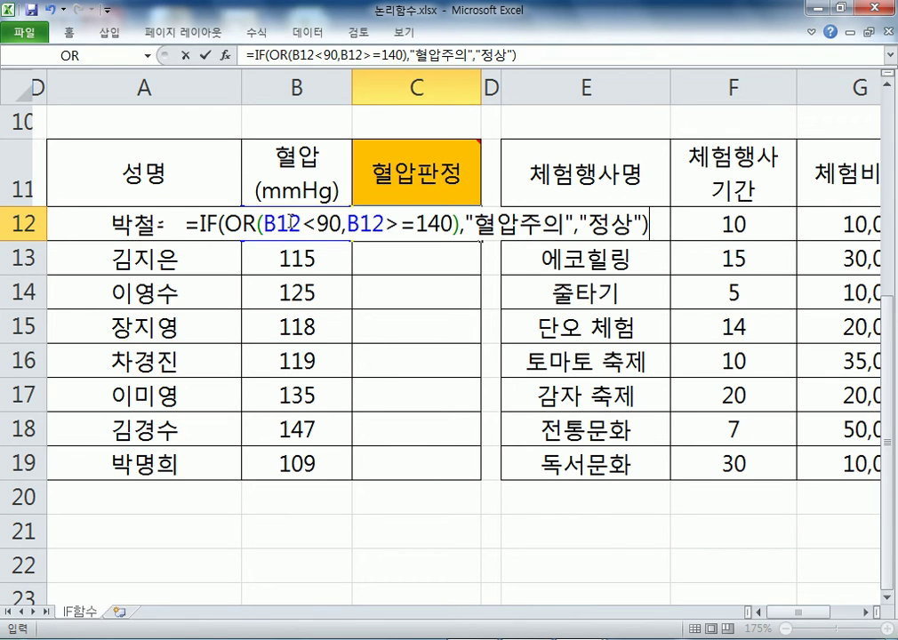
key("Return")
left_click(418, 229)
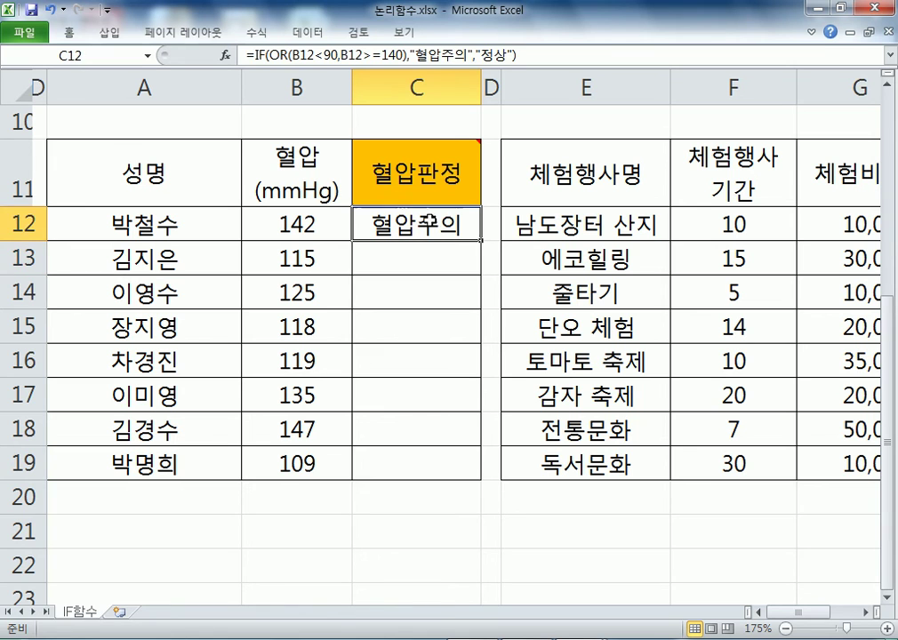
double_click(481, 240)
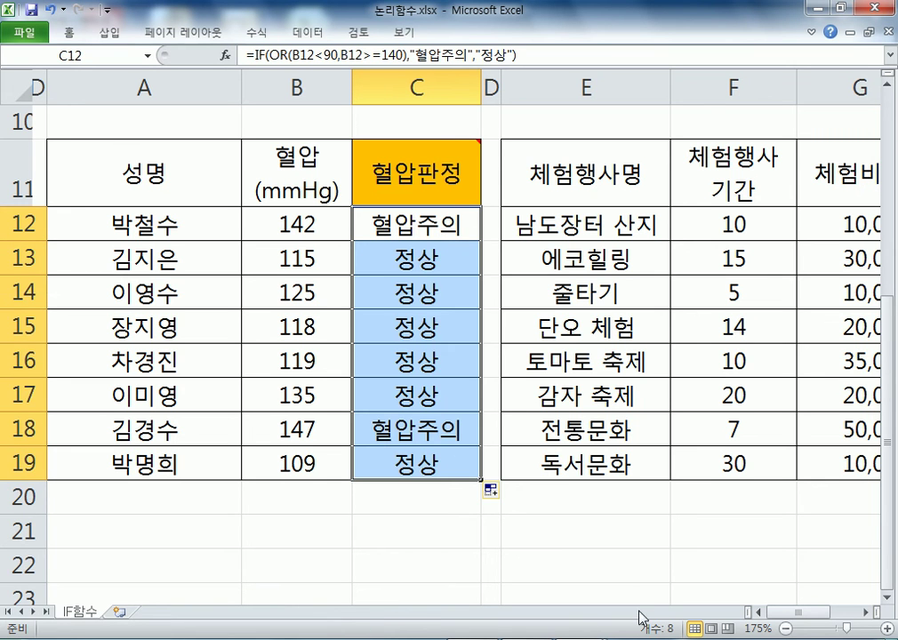
left_click(440, 233)
Switch to Notepad and, after a blank line, add "4) 체험행사 기간이 15 이상이고, 참석인원이 10000 이상," below item 3.
key("alt+Tab")
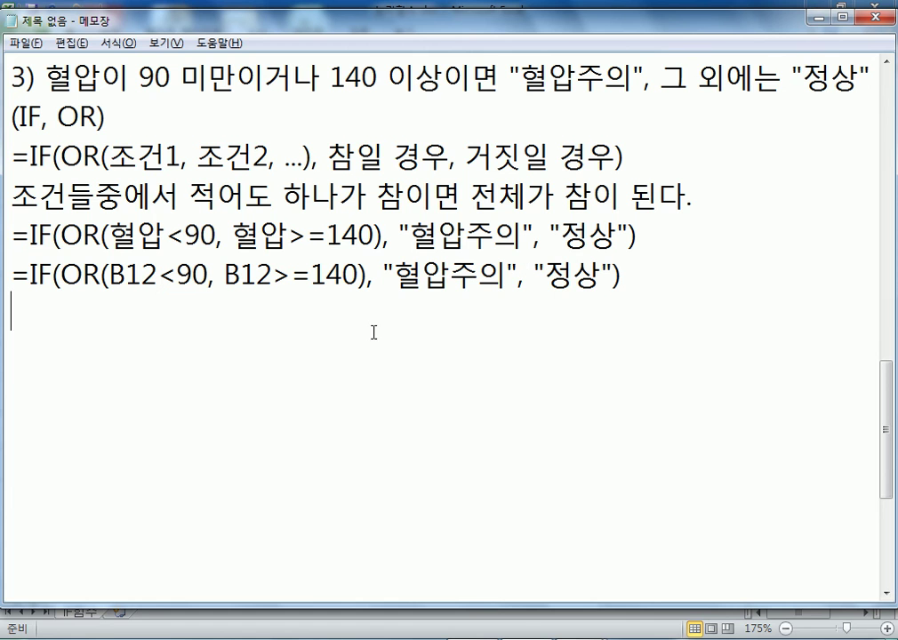
key("Return")
type("4)")
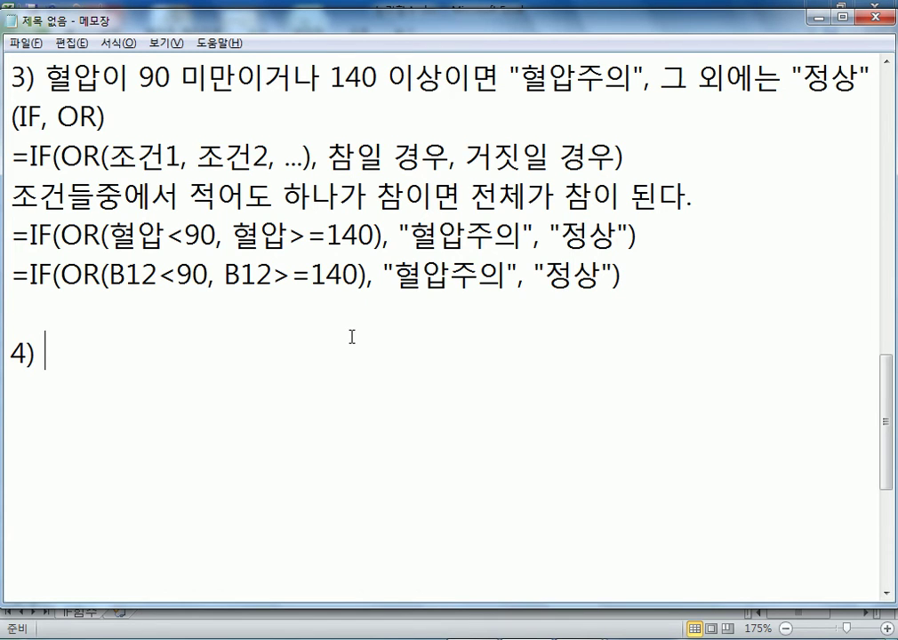
type("VPGJA")
key("BackSpace")
key("BackSpace")
key("BackSpace")
key("BackSpace")
key("BackSpace")
type("CP")
key("BackSpace")
key("BackSpace")
type("첵")
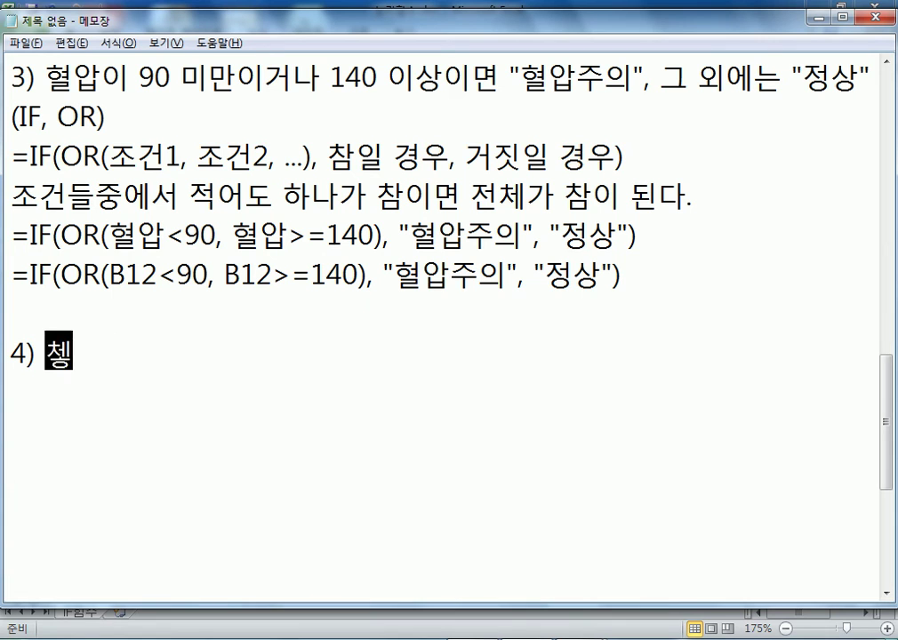
type("험행사 기간이 13")
key("BackSpace")
type("5 ㅇ")
type("이상이고, 차")
type("참석인원이 ")
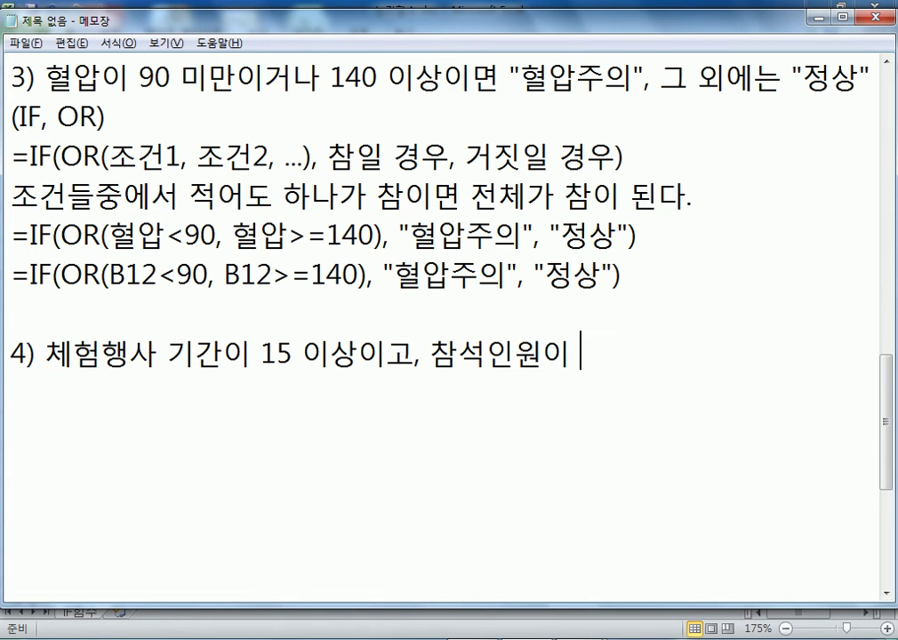
type("10000 이상")
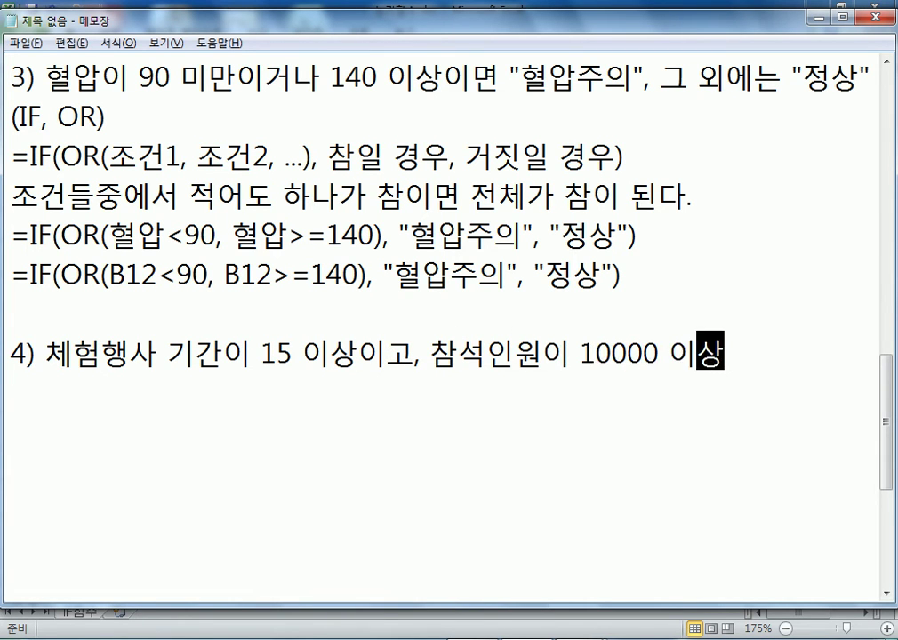
type(", ")
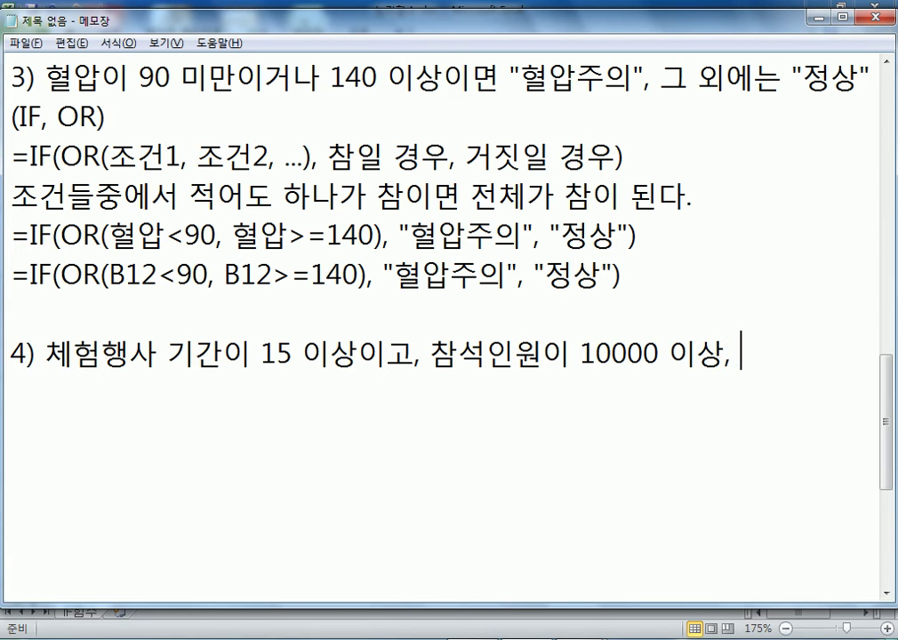
Continue item 4 with "체험비용의 15%를, 그 외에는 체험비용의 5%를 지원금으로 지정".
type("체험비용")
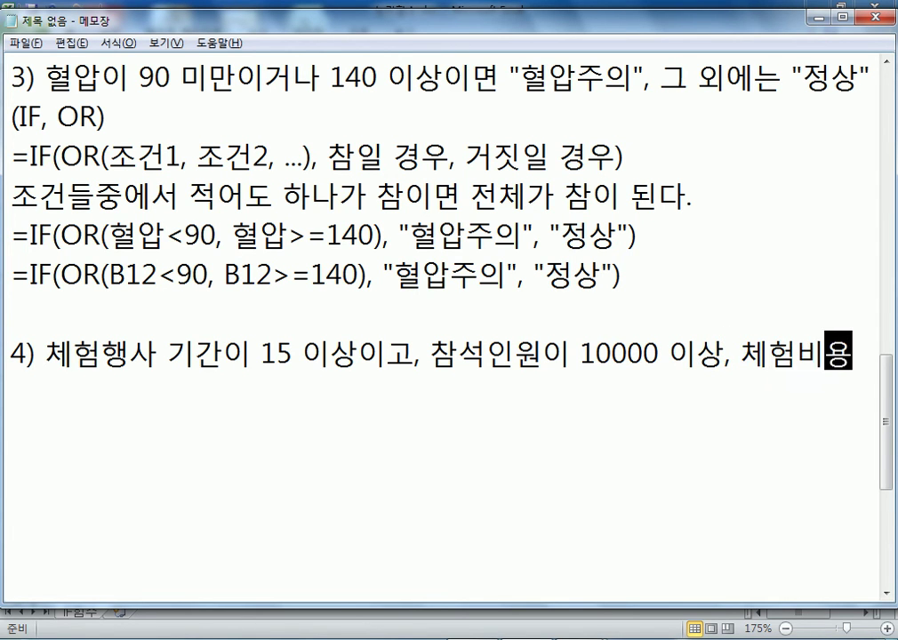
type("의 15%를, 4ㅡ")
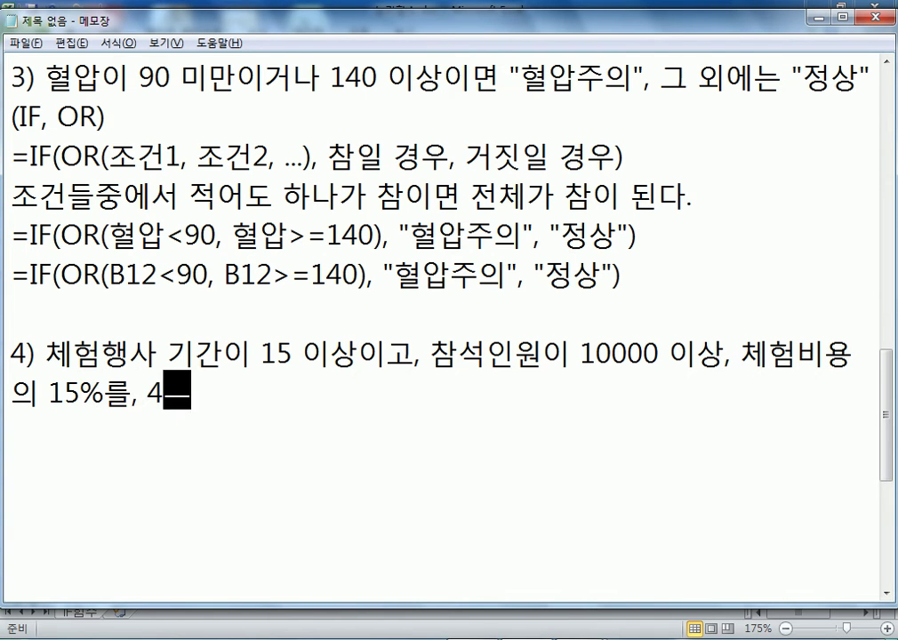
type("ㄱ")
key("BackSpace")
key("BackSpace")
type("그 오ㅔㅇ,")
key("BackSpace")
key("BackSpace")
key("BackSpace")
key("BackSpace")
type("ㅇ외에는 체")
type("험비용의 ")
type("5%를 지우")
type("원으로")
key("BackSpace")
key("BackSpace")
type("금으로 지정")
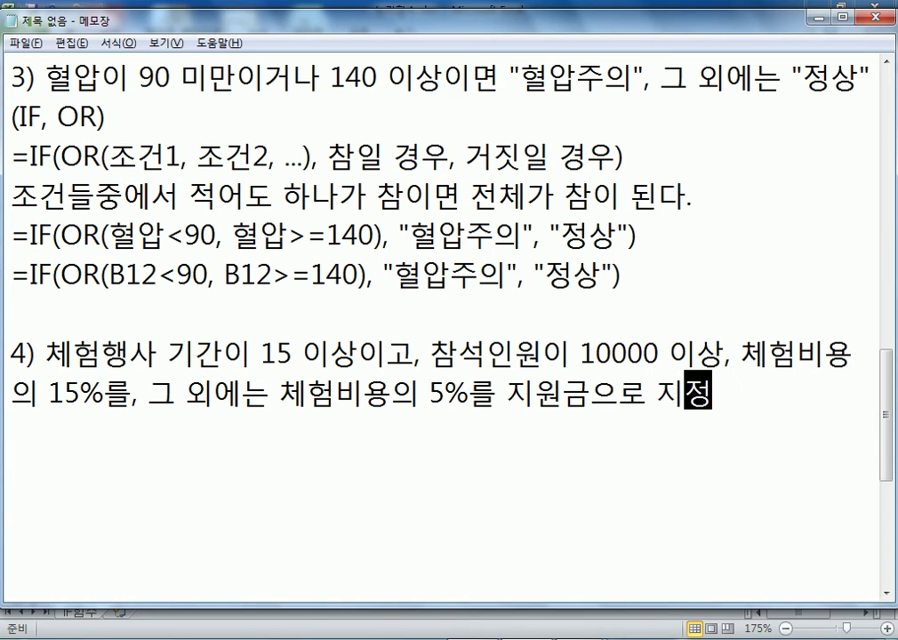
End item 4 with the function names "(IF, AND)" and start a new line below it.
type(" (IF,M")
key("BackSpace")
type("AND)")
key("Return")
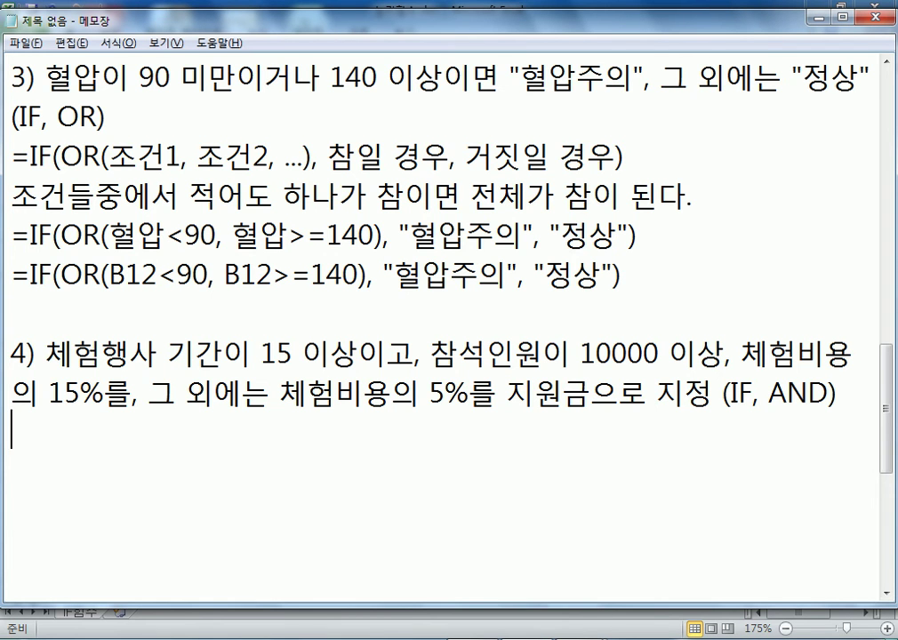
scroll(306, 354, "down", 2)
scroll(310, 355, "up", 1)
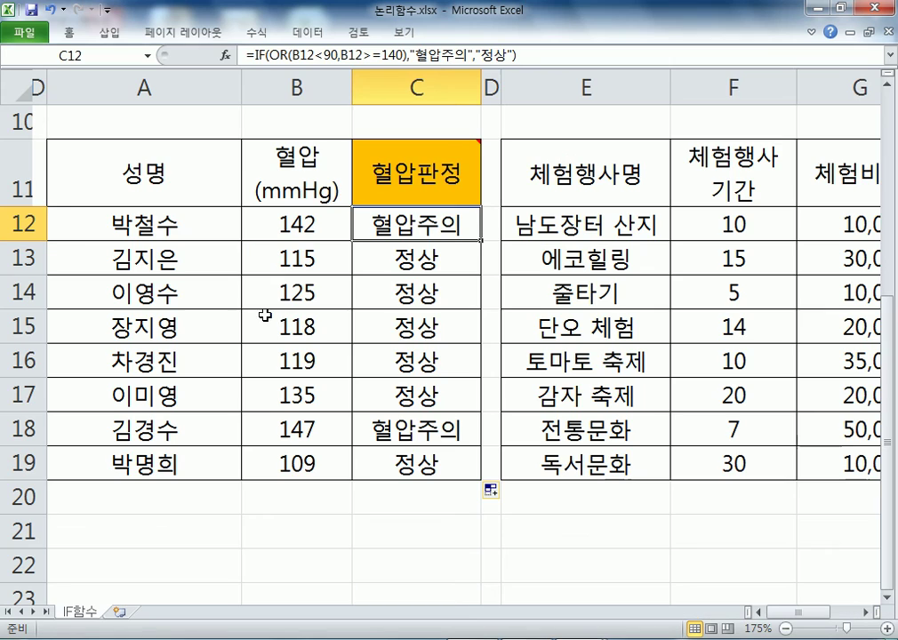
Switch to the Excel worksheet and examine the event table's durations, costs and 체험비 지원금 column against the item 4 conditions.
key("alt+Tab")
left_click_drag(798, 617, 825, 616)
left_click(321, 226)
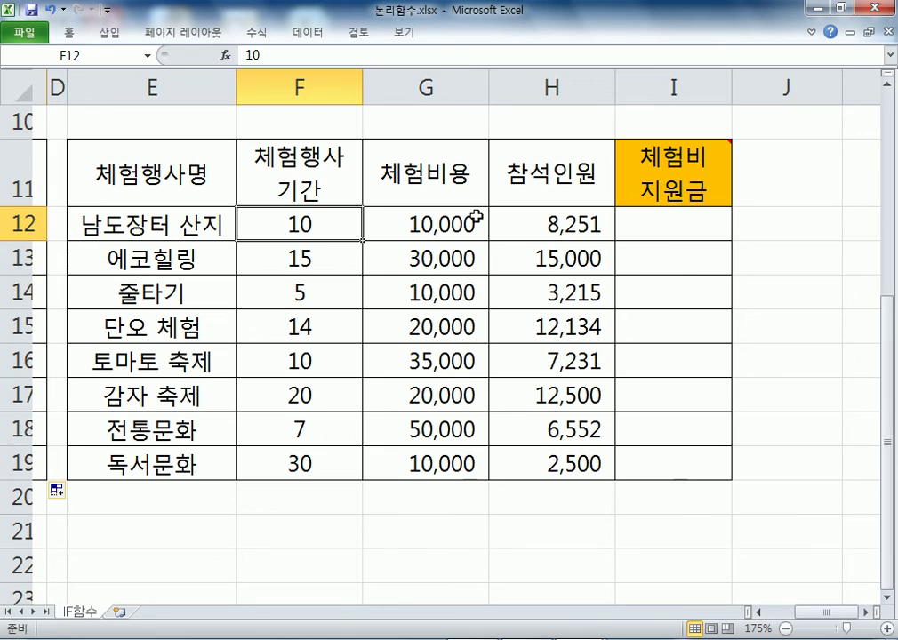
left_click(431, 222)
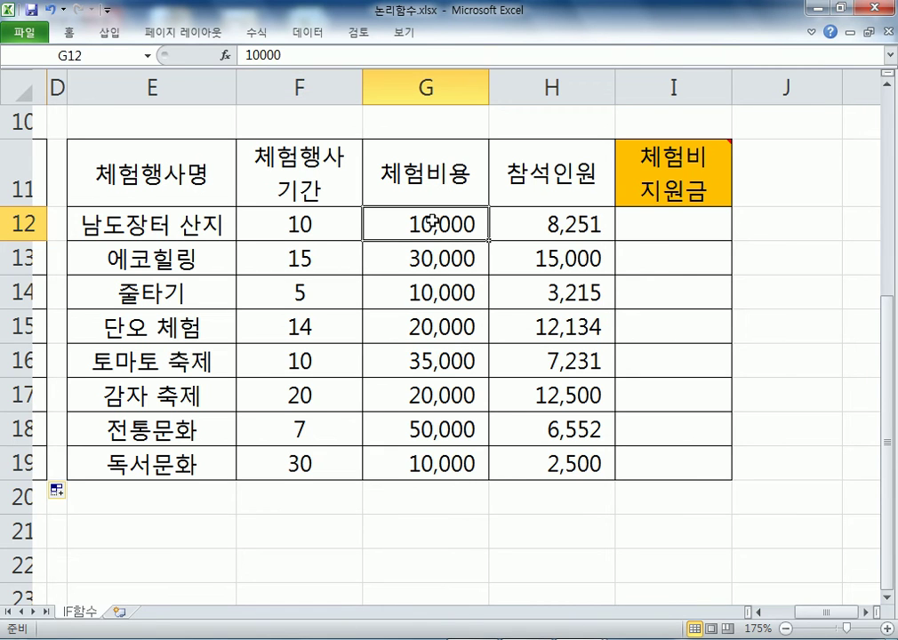
left_click(668, 229)
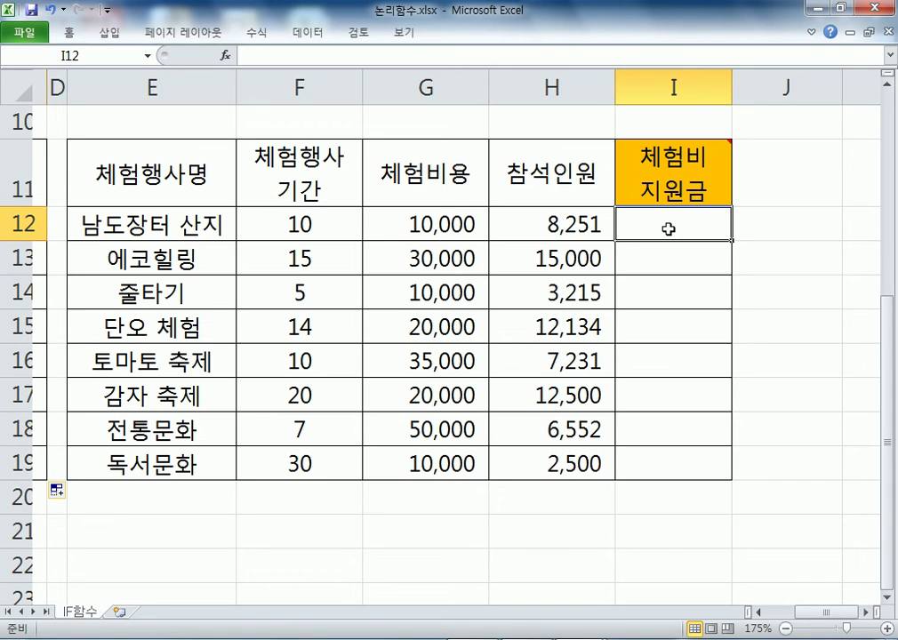
left_click(320, 231)
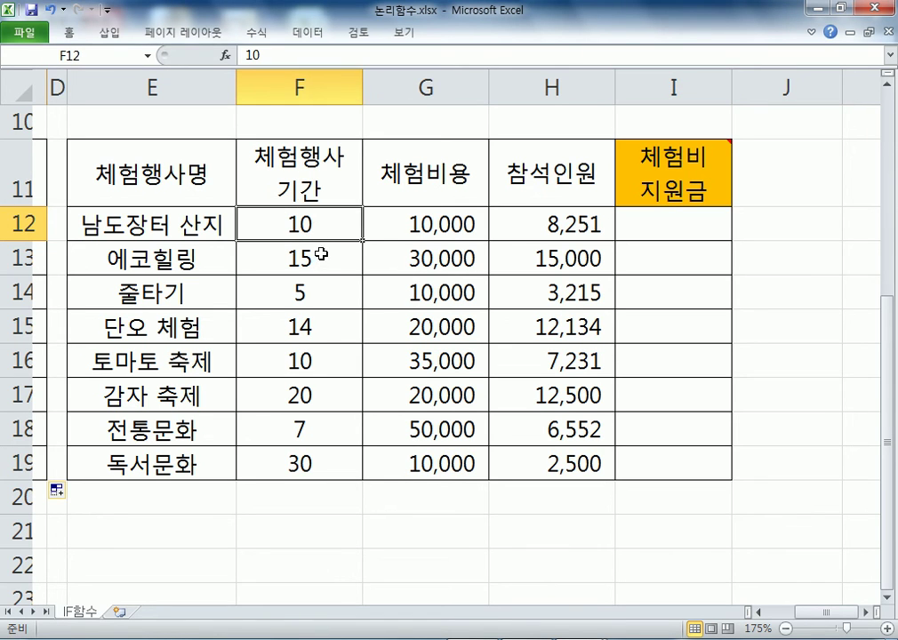
left_click(322, 265)
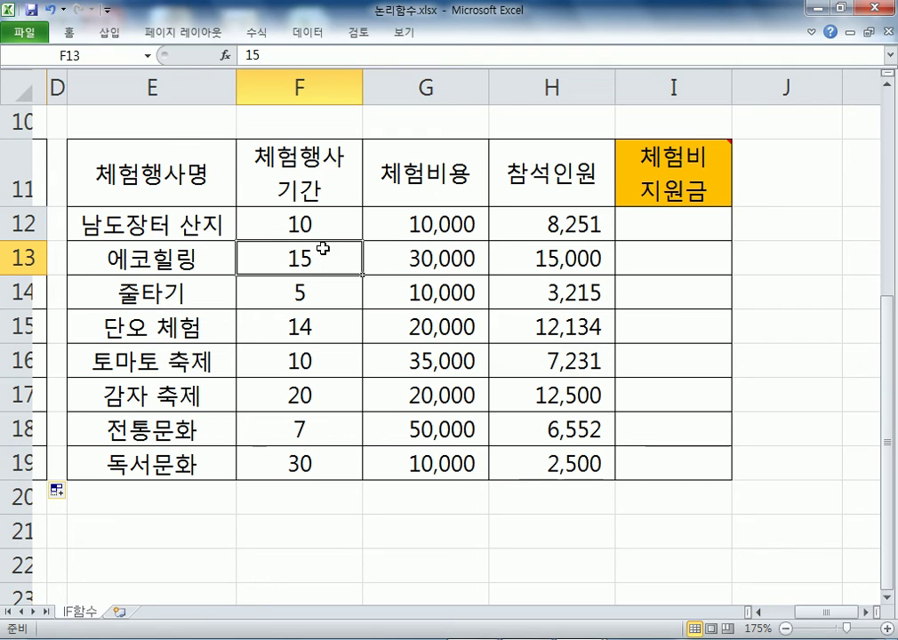
left_click(332, 230)
left_click(337, 296)
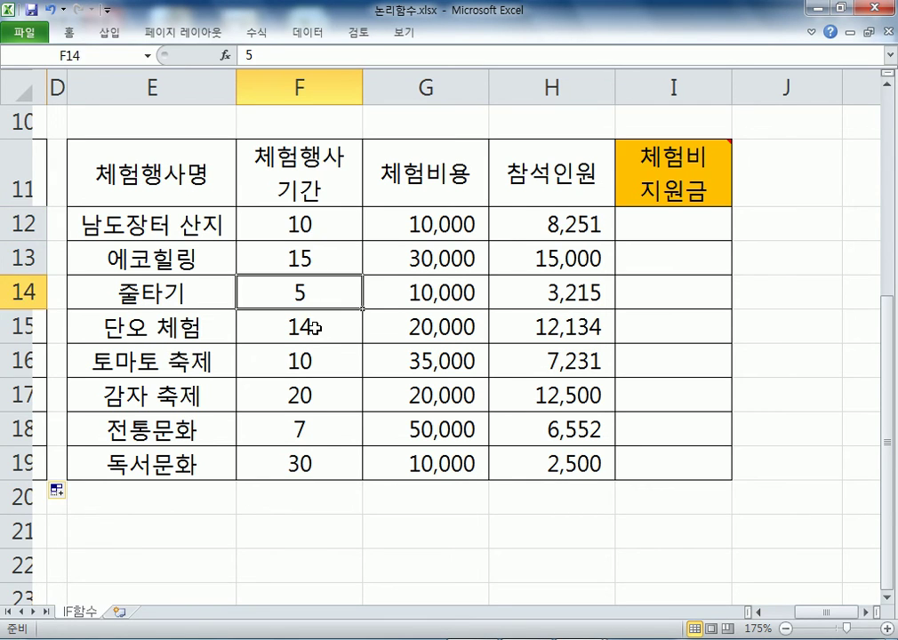
left_click(312, 331)
left_click(307, 357)
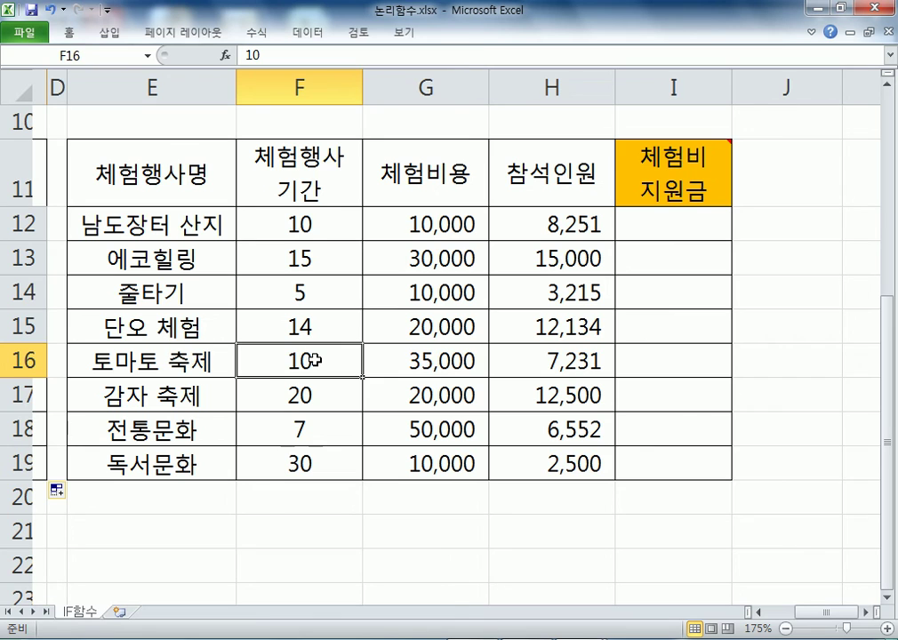
Examine the cost and attendance columns and check the 남도장터 산지 and 에코힐링 rows against the item 4 conditions.
left_click(433, 227)
left_click_drag(433, 227, 414, 358)
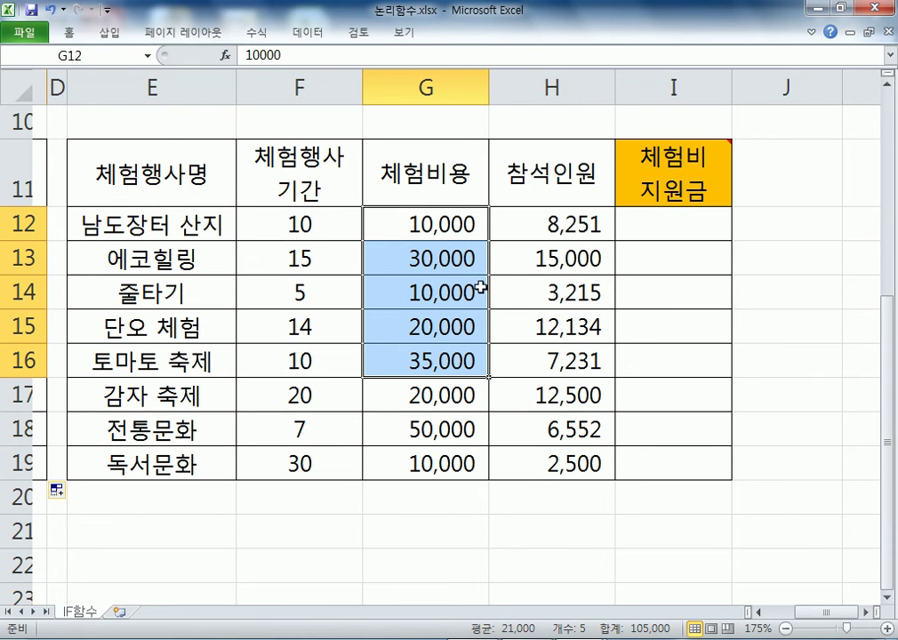
left_click(534, 236)
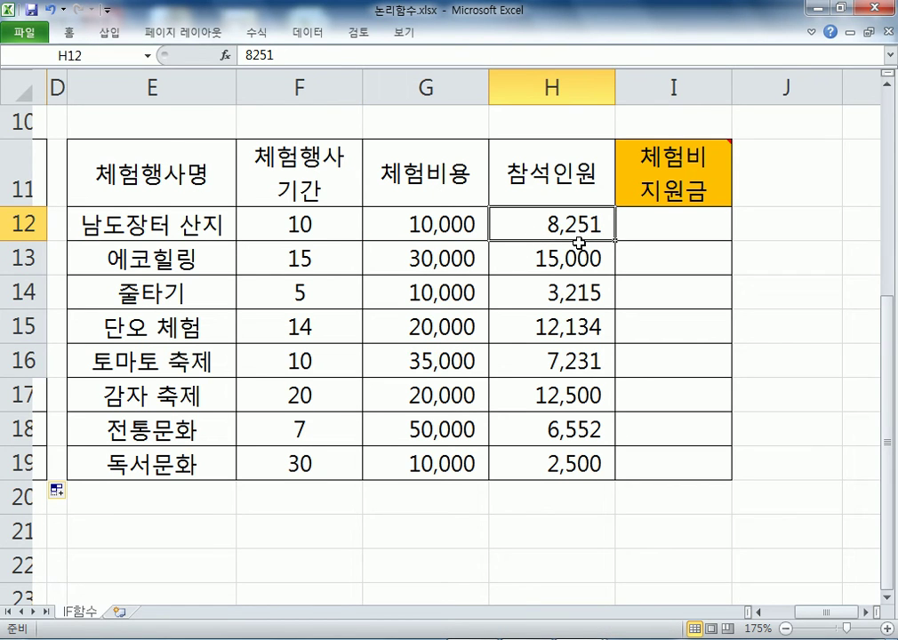
left_click(287, 225)
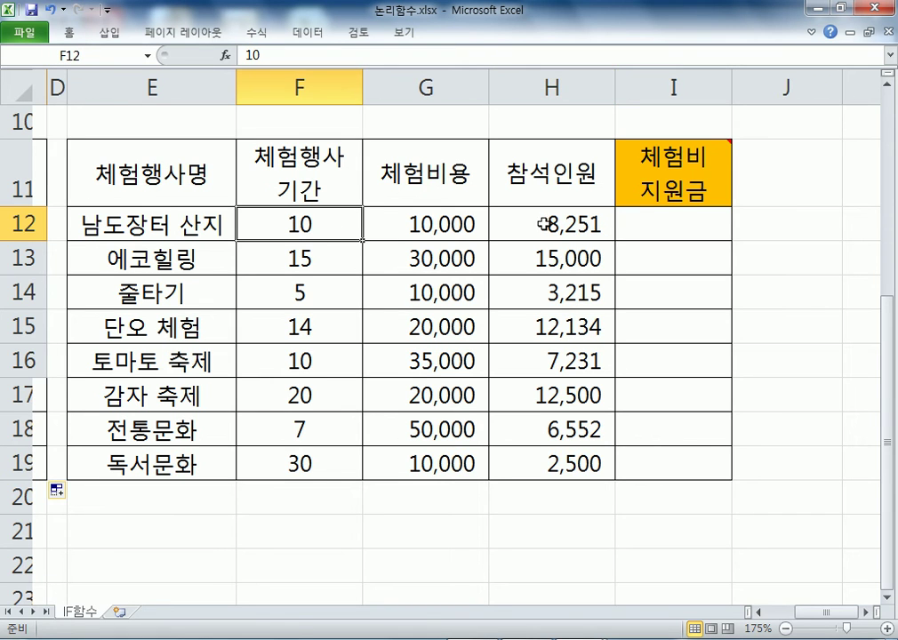
left_click(444, 226)
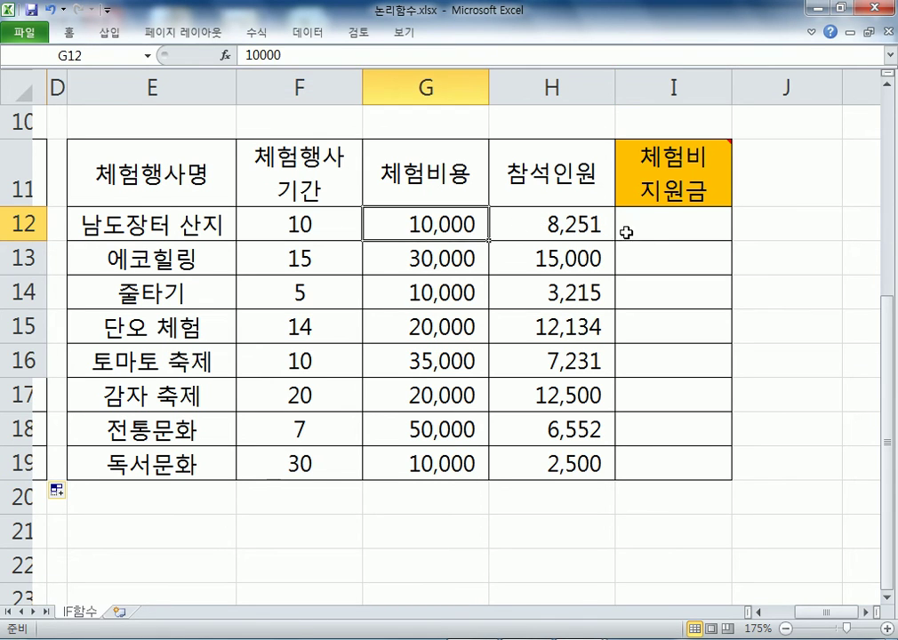
left_click(650, 233)
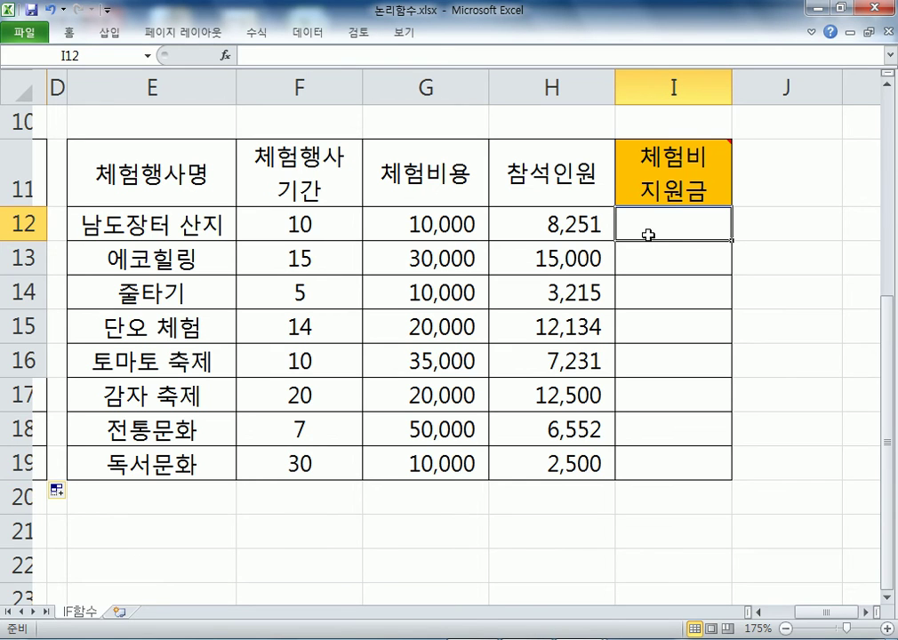
left_click(298, 258)
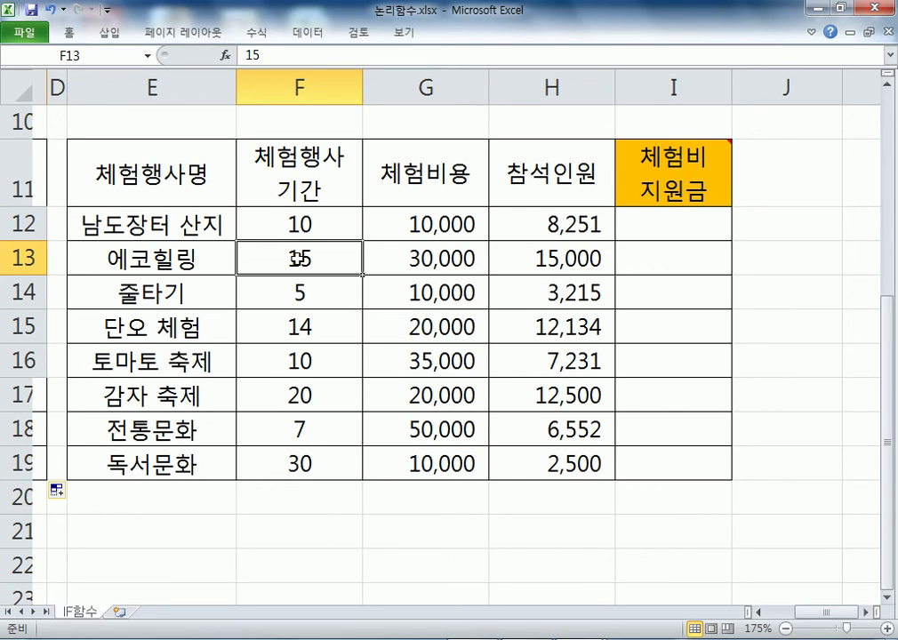
left_click(539, 263)
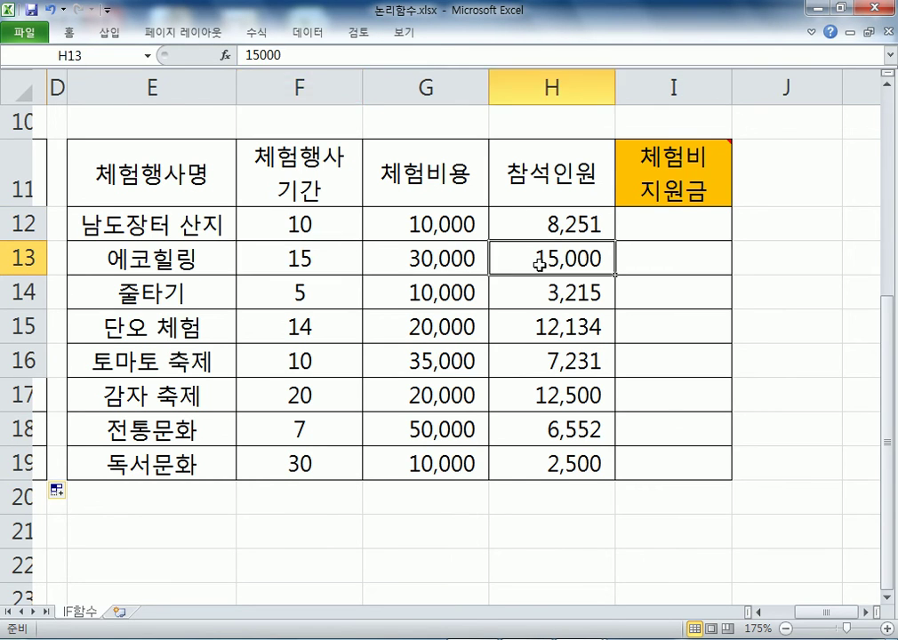
left_click(652, 257)
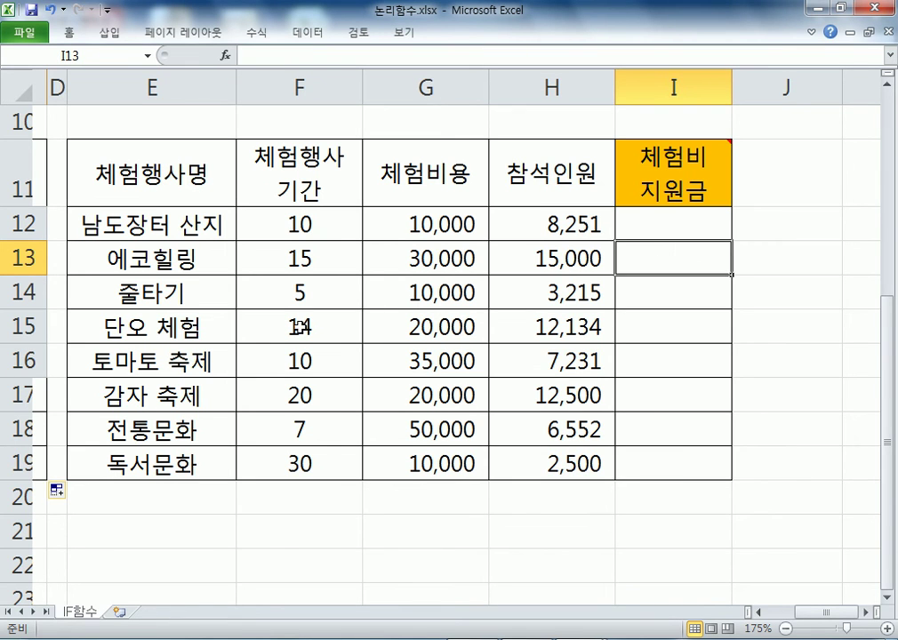
Check the duration and attendance of the 감자 축제 and 독서문화 rows against the item 4 conditions.
left_click(308, 394)
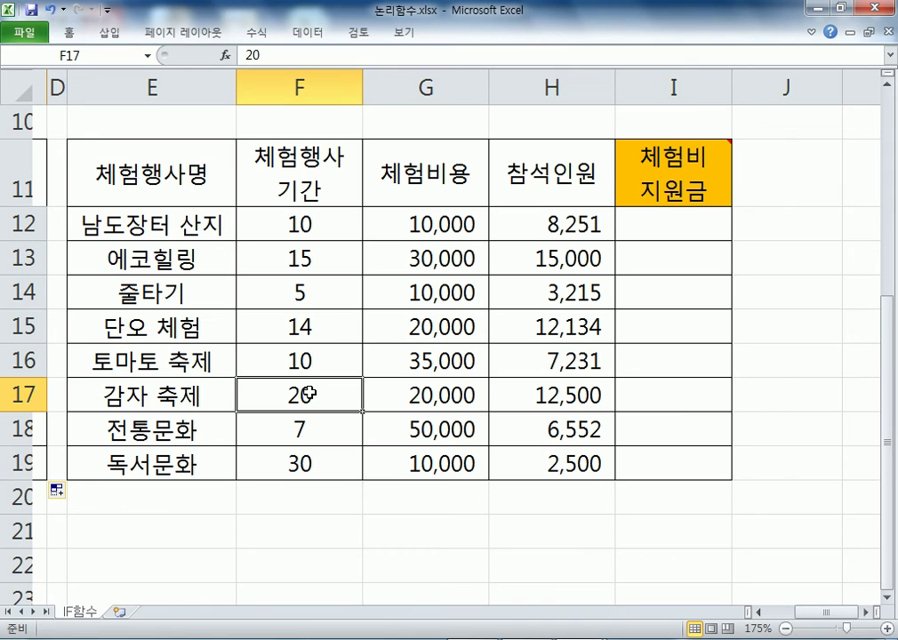
left_click(547, 395)
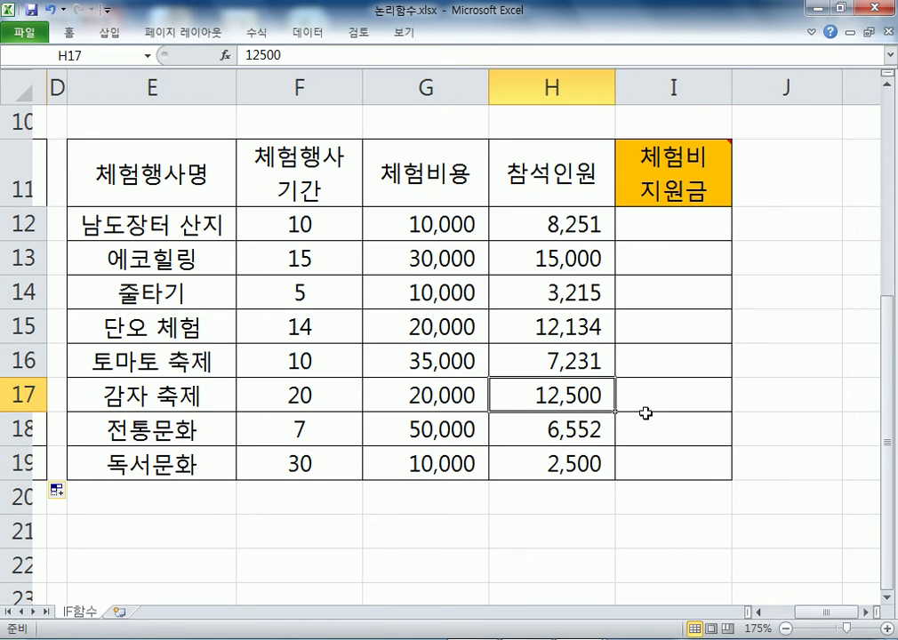
left_click(660, 395)
left_click(334, 460)
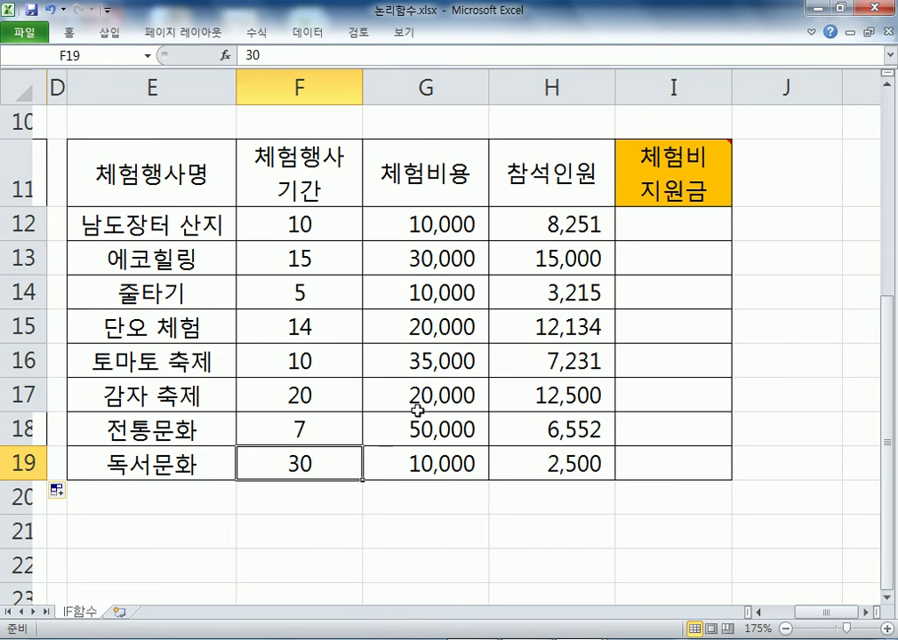
scroll(412, 423, "down", 2)
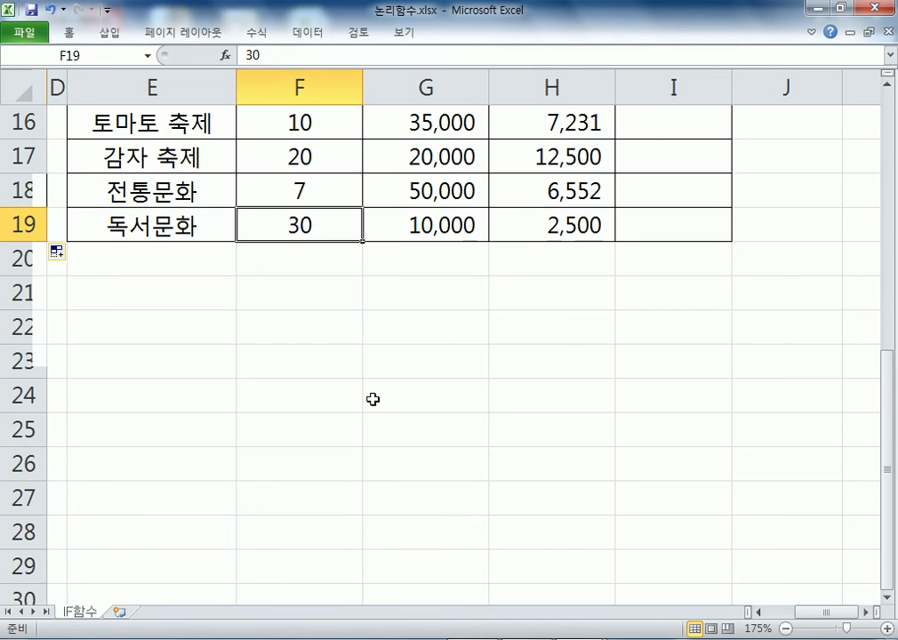
left_click(551, 229)
scroll(537, 297, "up", 2)
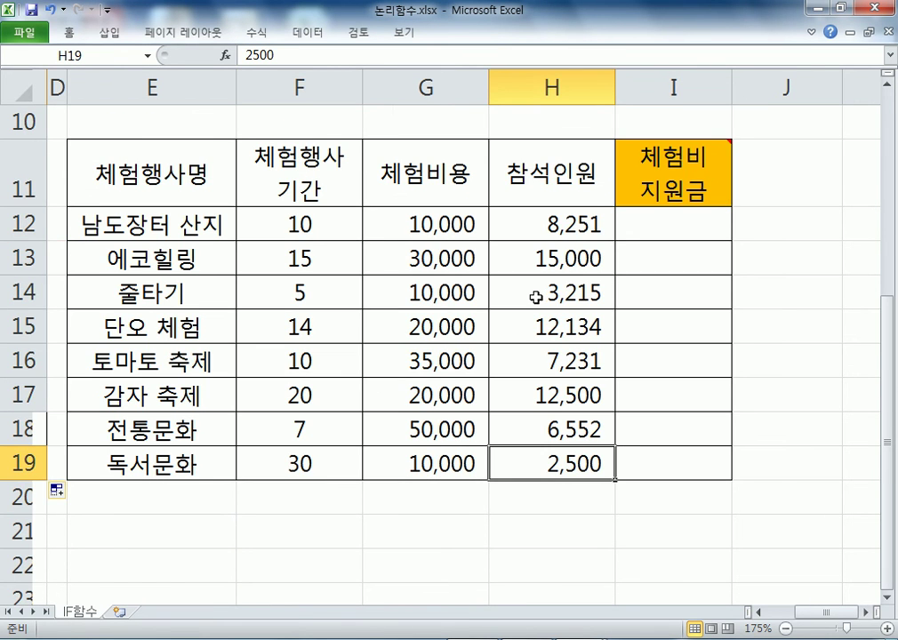
left_click(419, 458)
left_click(656, 455)
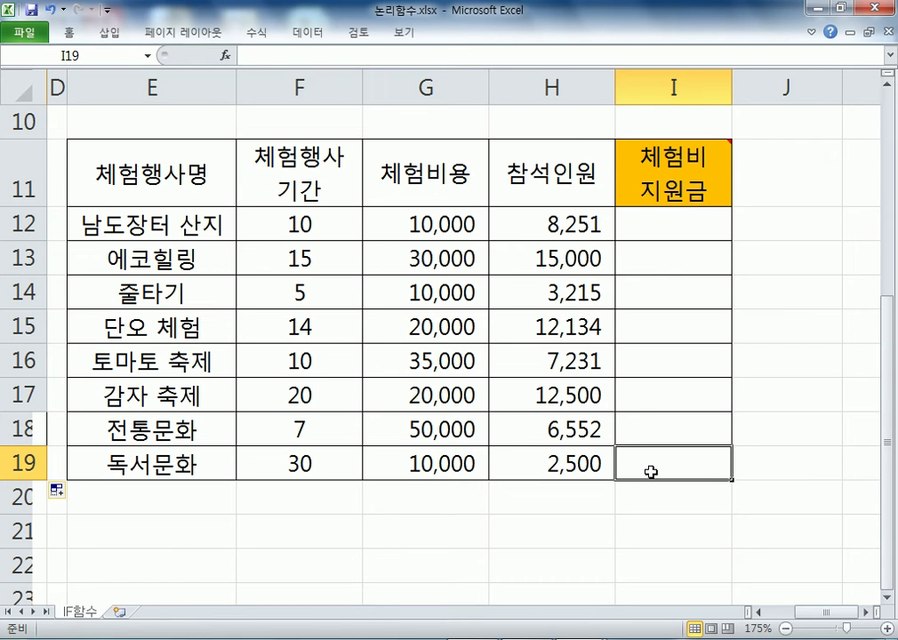
Switch to Notepad and begin the syntax line below item 4 with "=IF(AND(".
key("alt+Tab")
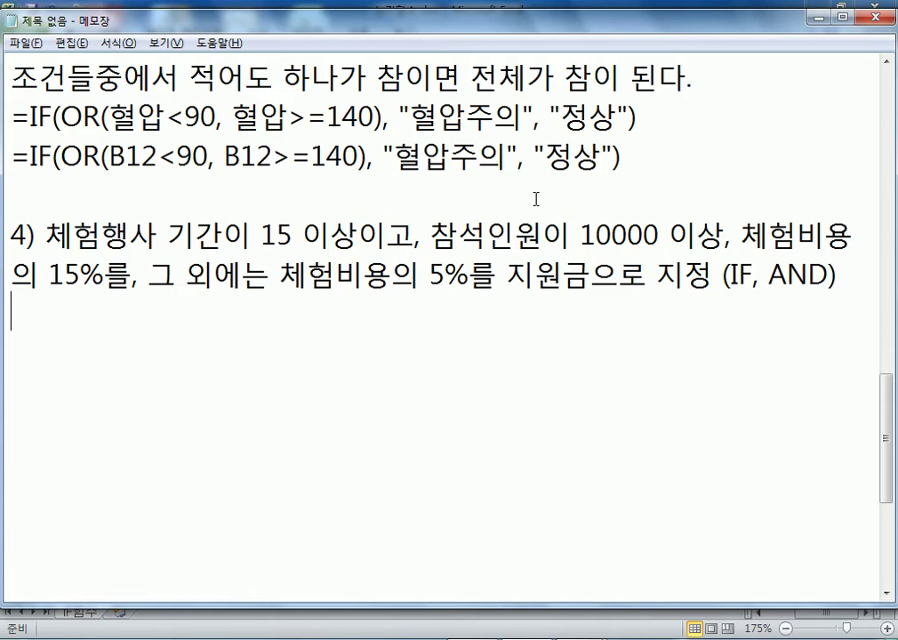
scroll(70, 257, "up", 1)
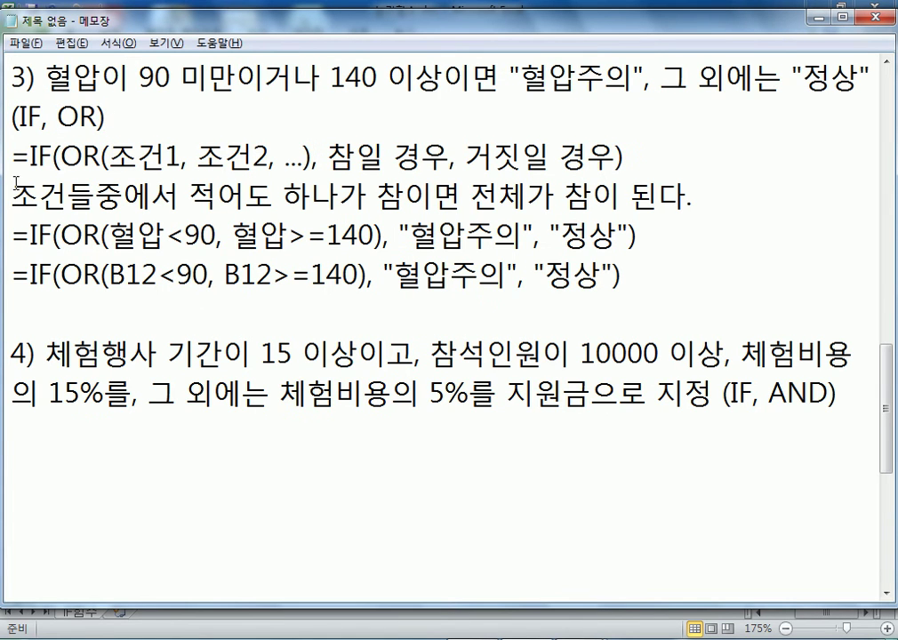
left_click(82, 450)
type("=ㅑ")
key("BackSpace")
type("IF(")
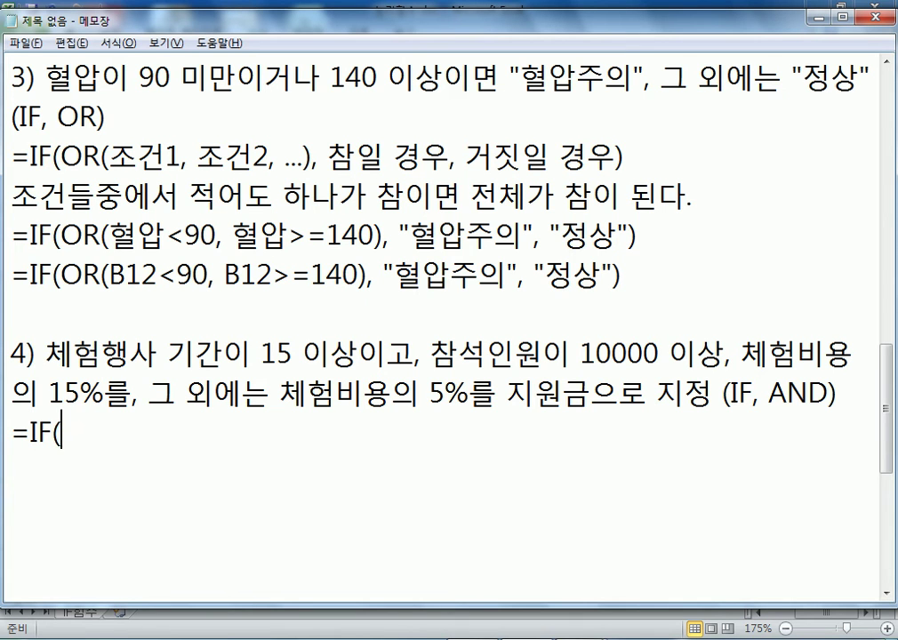
type("AND(")
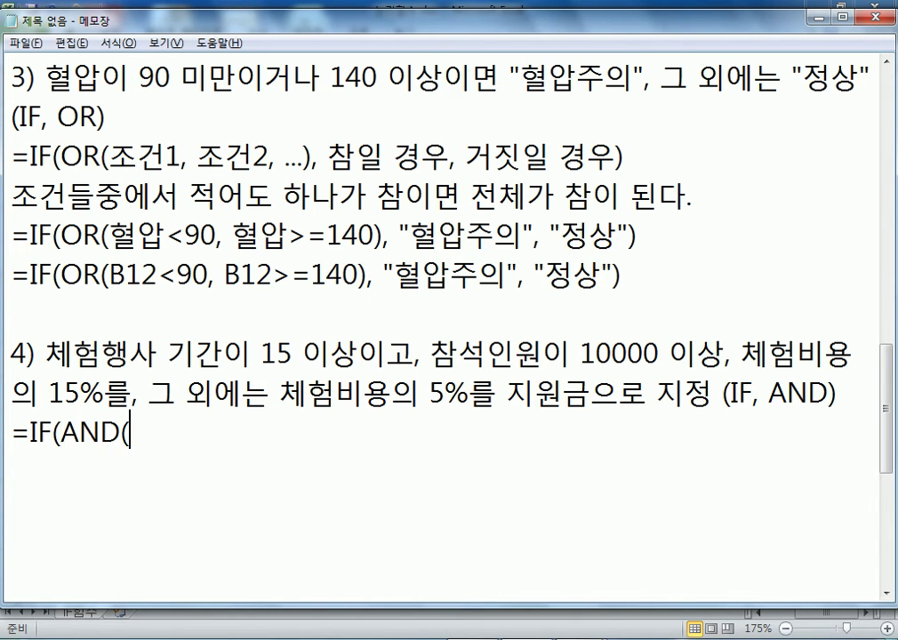
Complete the syntax line with "조건1, 조건2, ...), 참일 경우, 거짓일 경우)" and start a new line.
type("조건1, 조거")
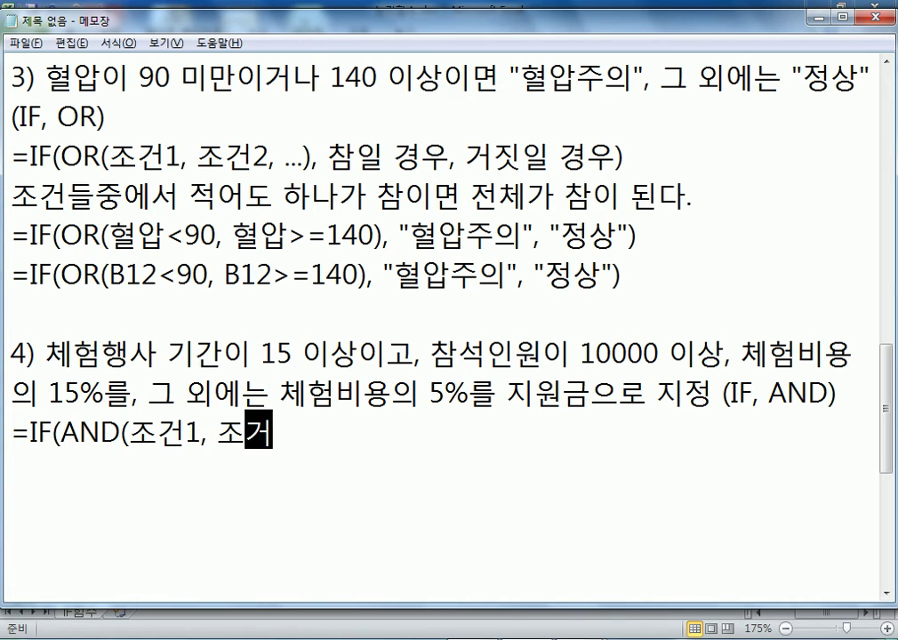
type("ㄴ1, 조건2, ...")
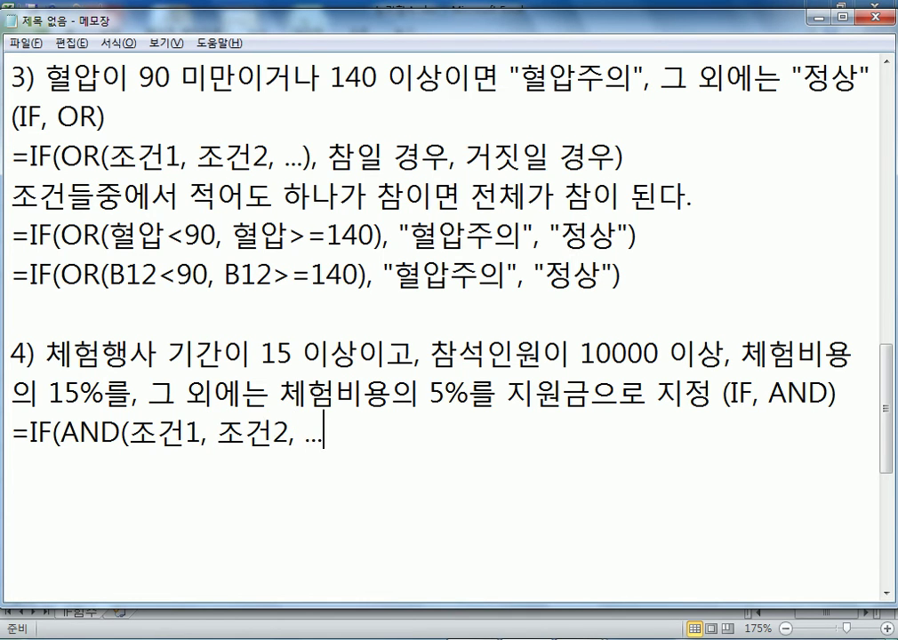
type("), 참")
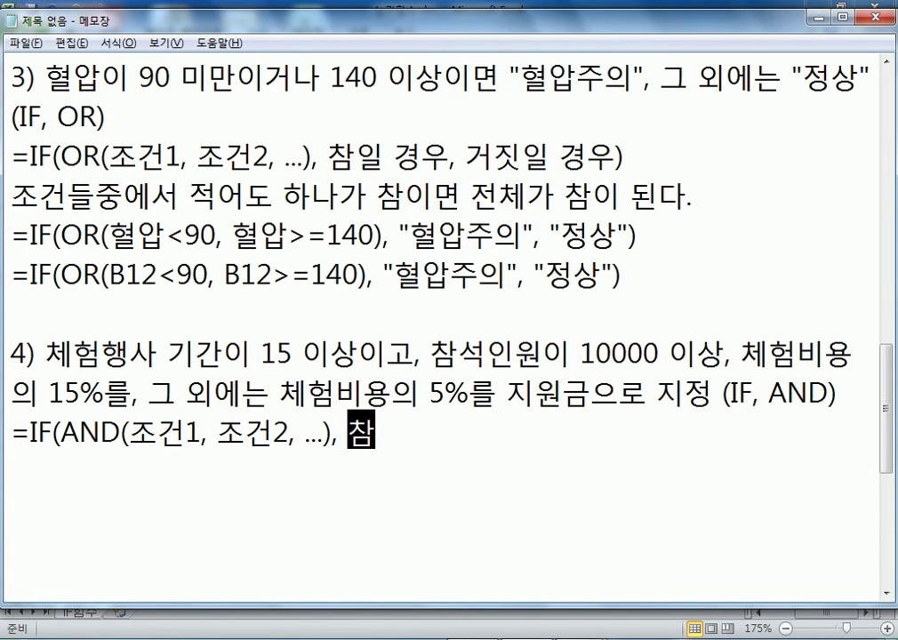
type("일 경우, 거짓")
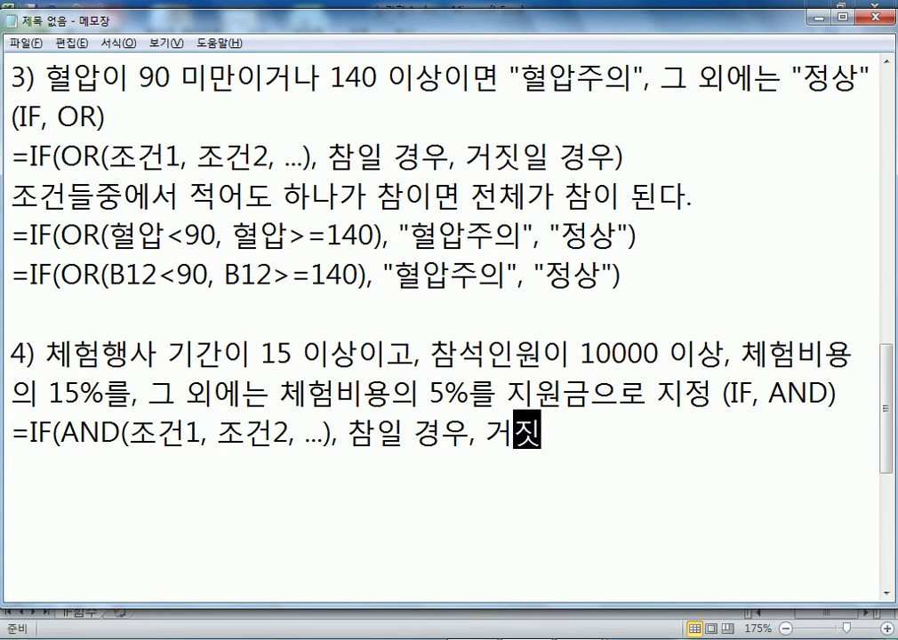
type("일 경우)")
key("Return")
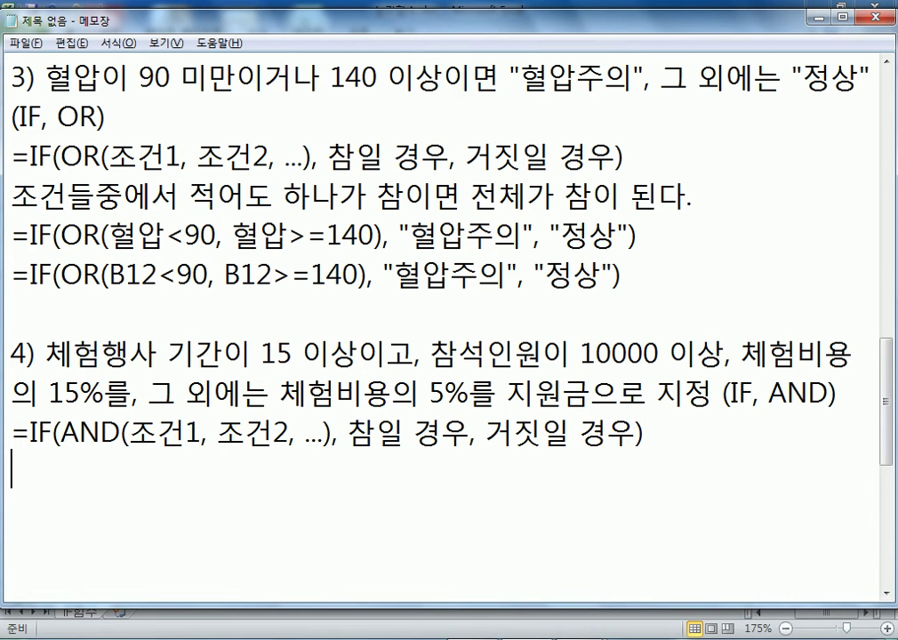
Begin an explanation of AND below the syntax line with "조건 모두가 참일때".
type("조건 모두")
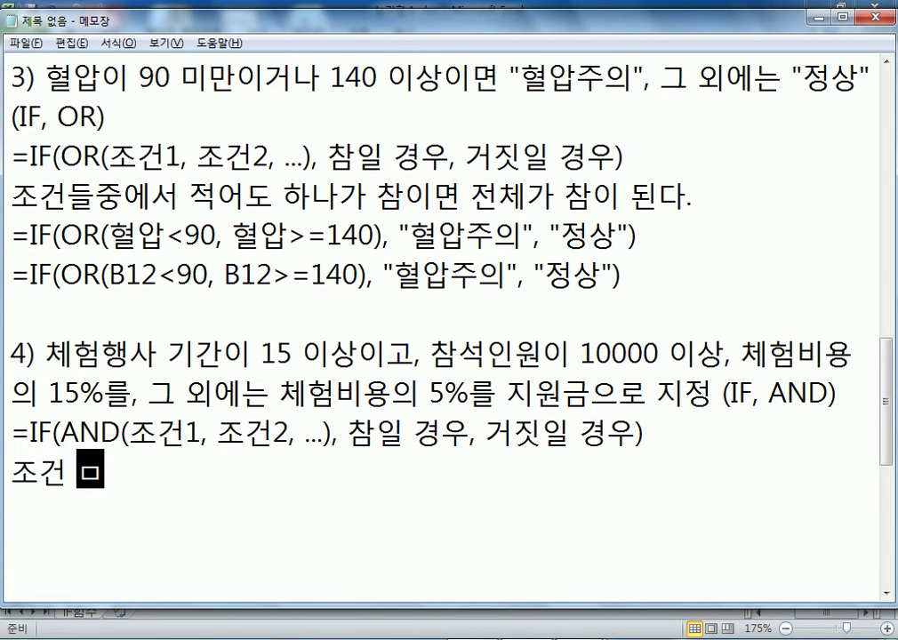
type("가 참")
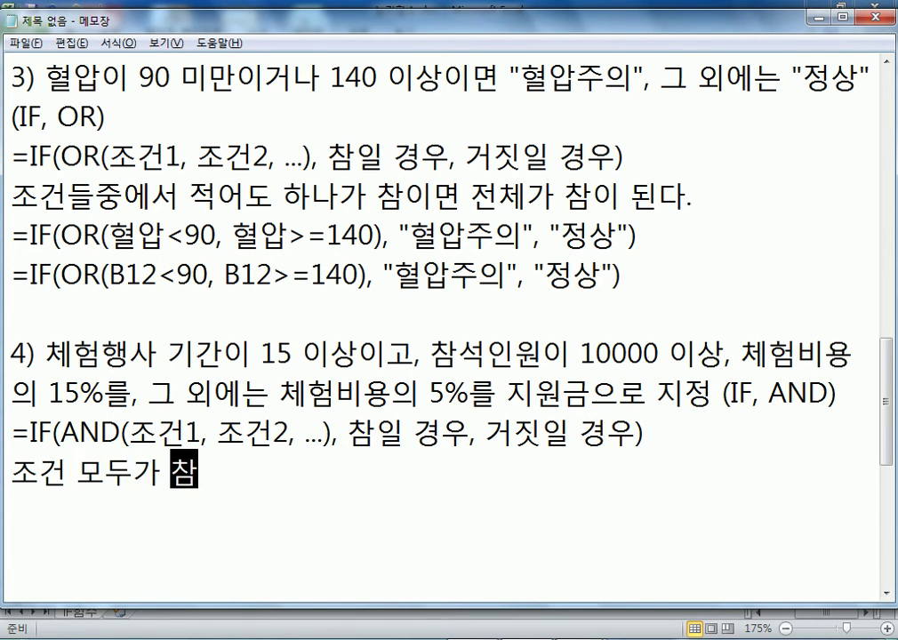
type("일 \\ㄸ\\")
key("BackSpace")
key("BackSpace")
key("BackSpace")
key("BackSpace")
type("때")
key("BackSpace")
key("BackSpace")
type("때")
key("BackSpace")
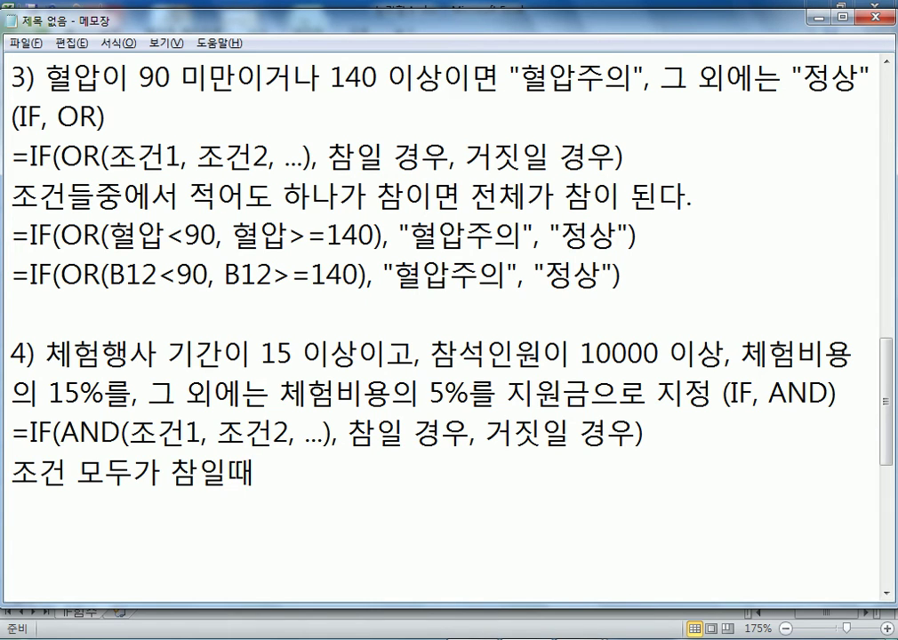
Finish the AND explanation with "만 전체가 참이 된다." and start a new line.
type("만")
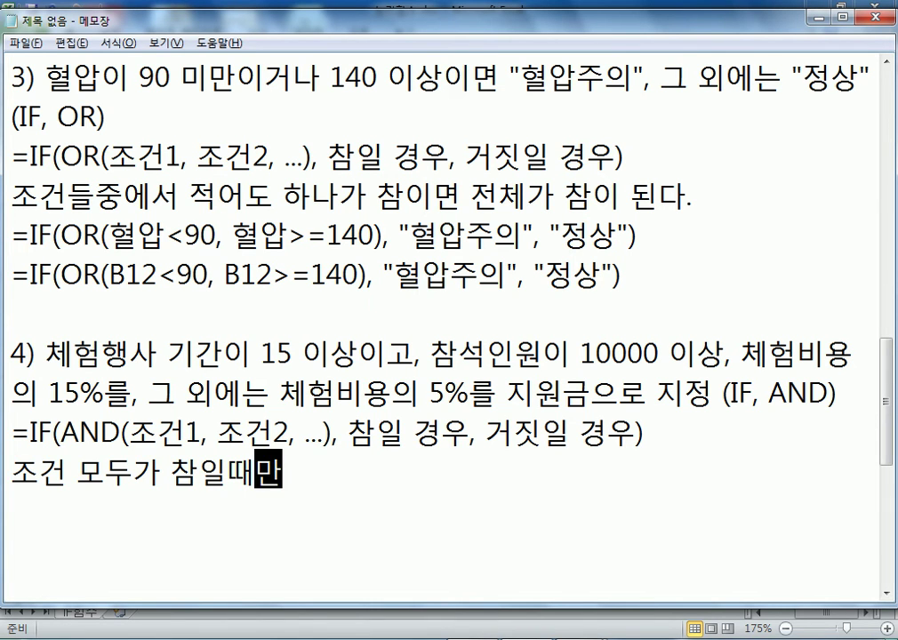
type(" ㅈ전체가 참이도")
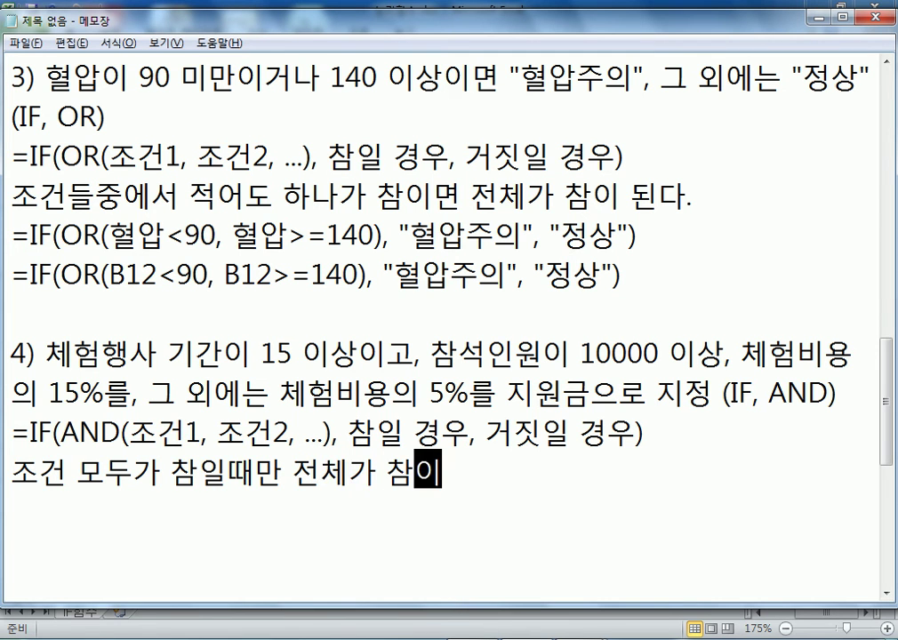
key("BackSpace")
type("된다.")
key("Return")
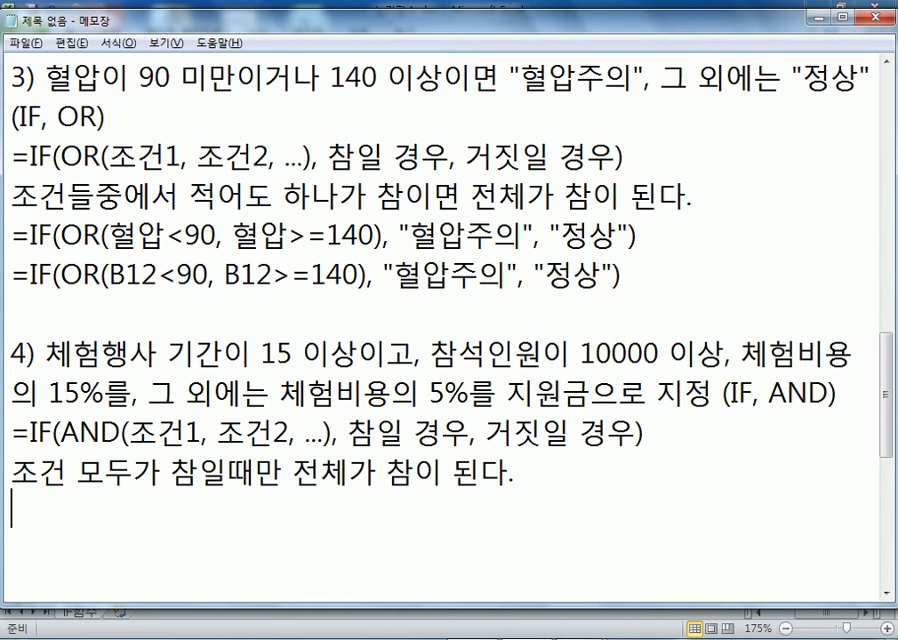
Begin the descriptive formula for item 4 with "=IF(AND(체험행사 기간>=15, " on the new line.
scroll(216, 234, "down", 1)
type("=IF(AND(체험행삭")
key("BackSpace")
type("기가")
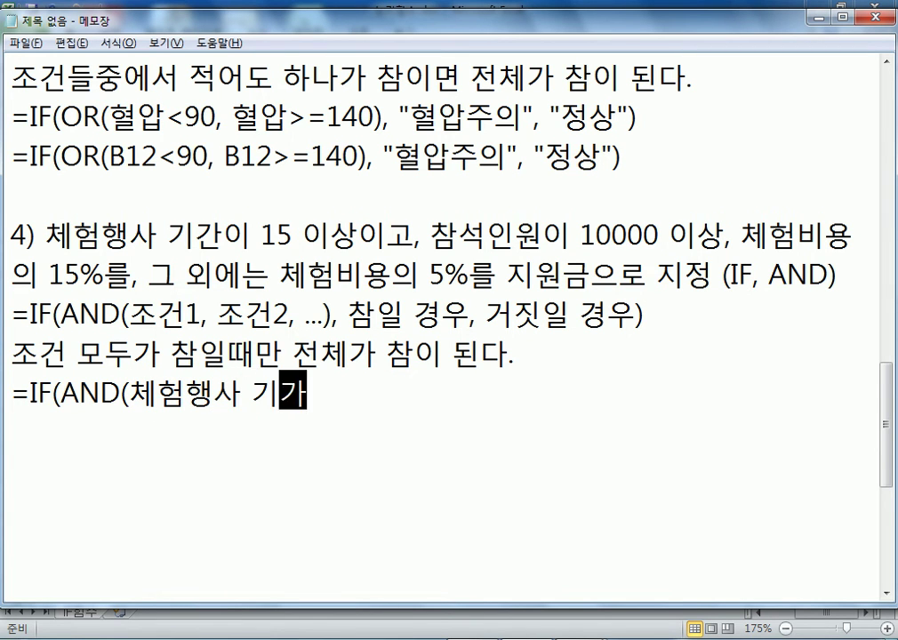
type("ㄴ >")
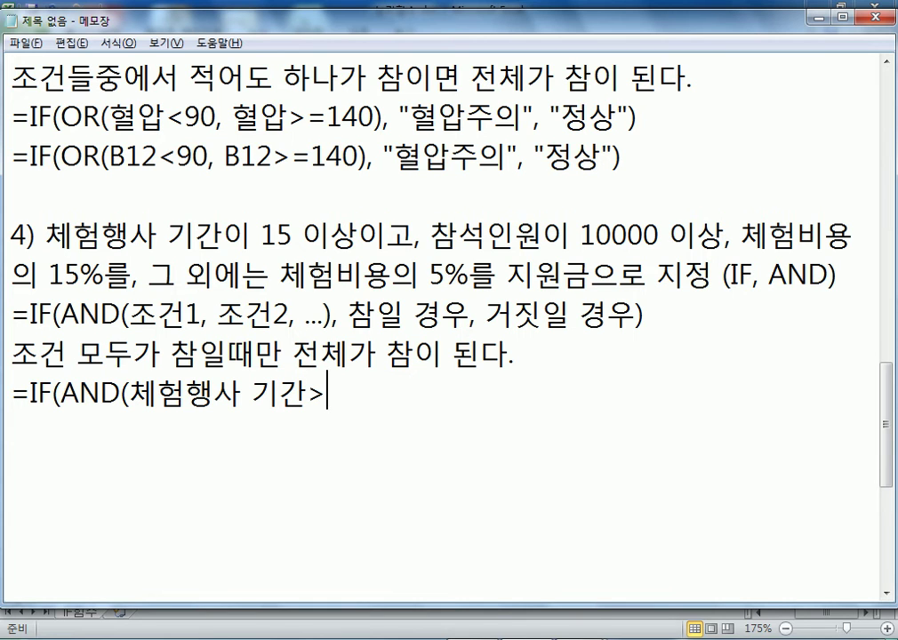
type("=15, ")
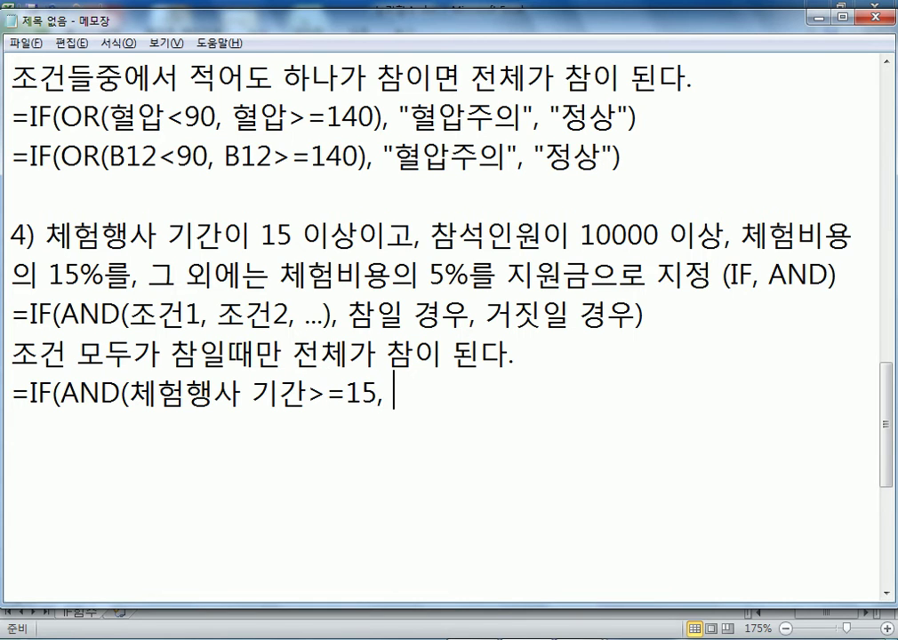
Add the second AND condition "참석인원>=10000" to the descriptive formula for item 4.
type("참석인원>10")
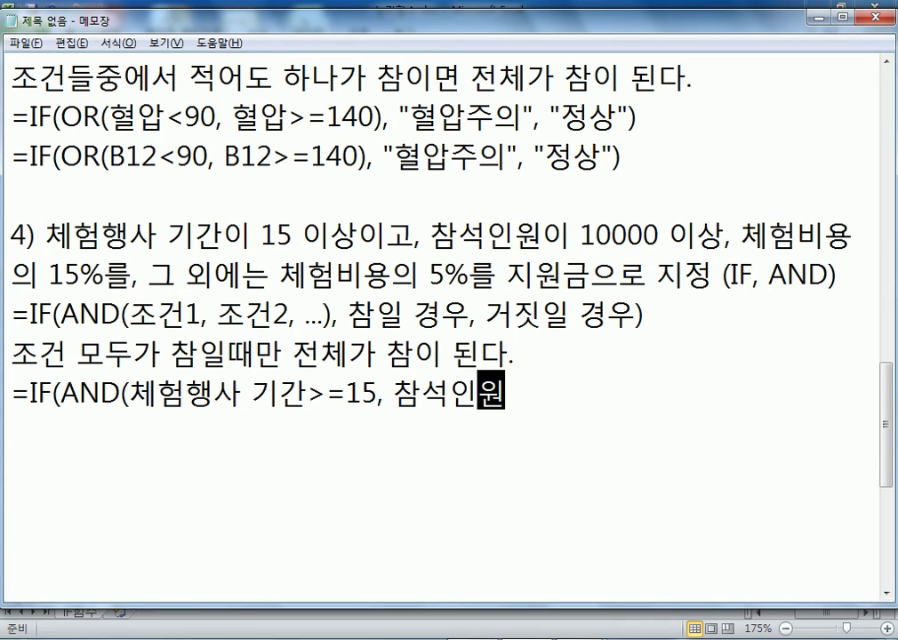
key("BackSpace")
key("BackSpace")
type("=10000")
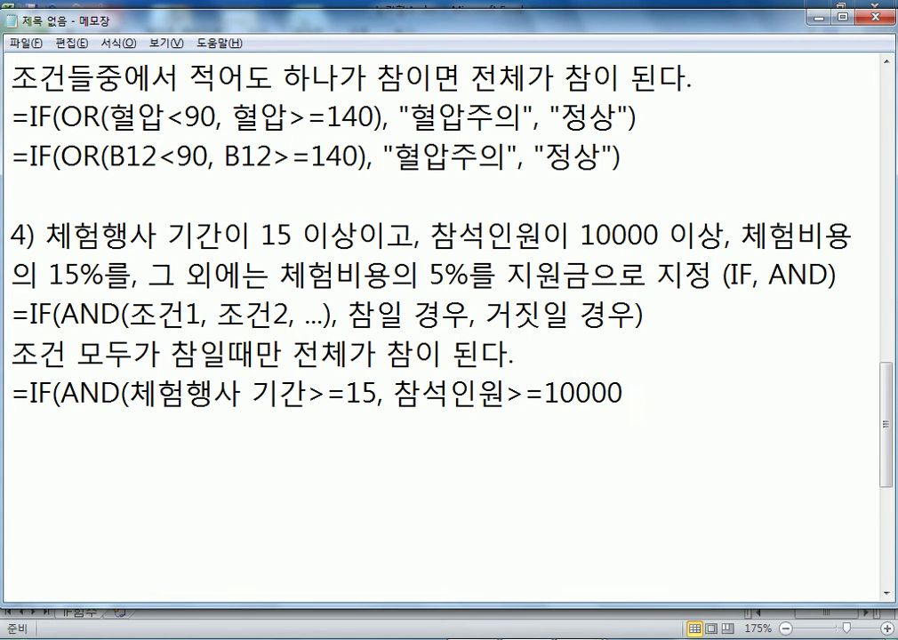
Complete the descriptive formula with "), 체험비용*15%, 체험비용*5%)" and start a new line.
type("), 체험비용")
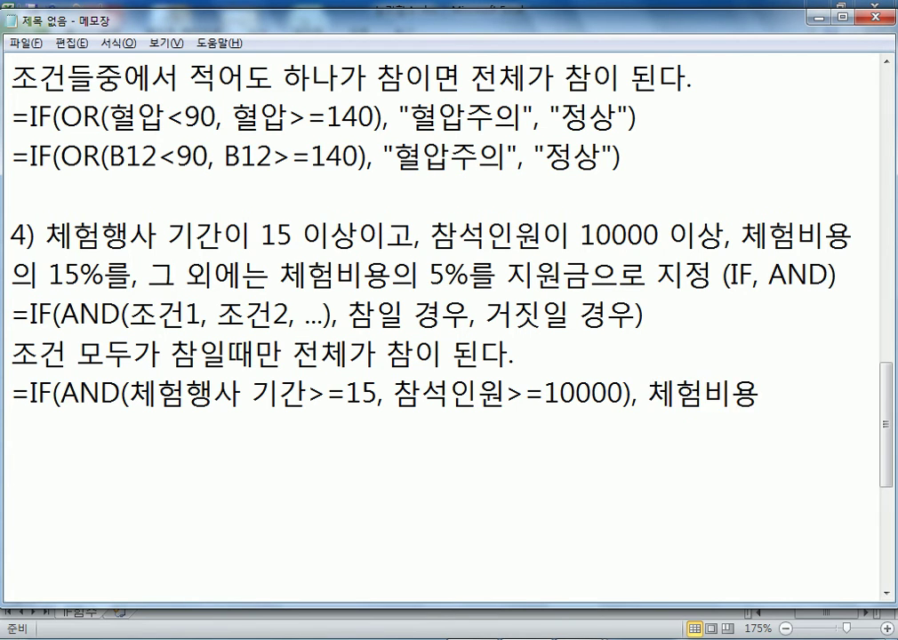
type("*15%")
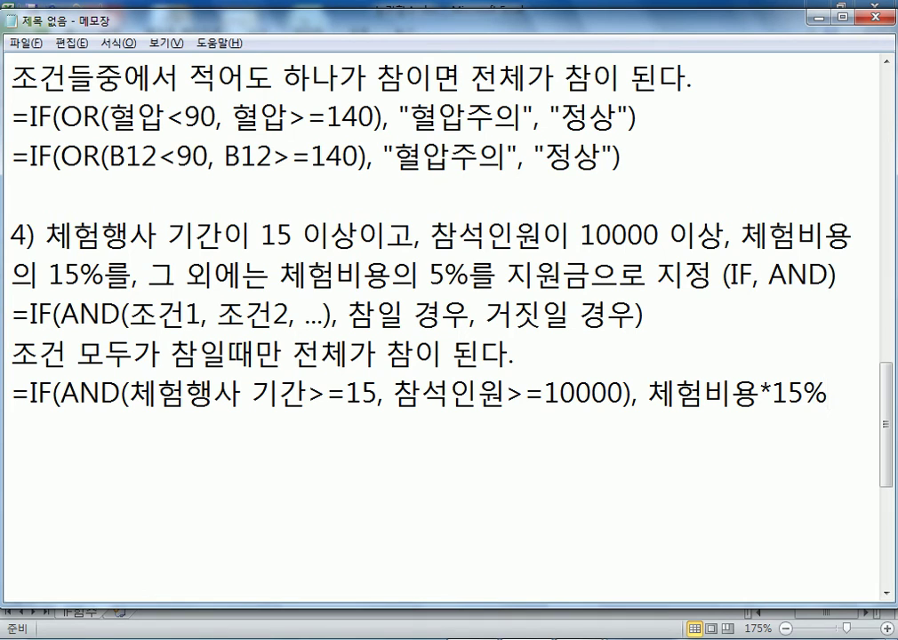
type(", 체험비용")
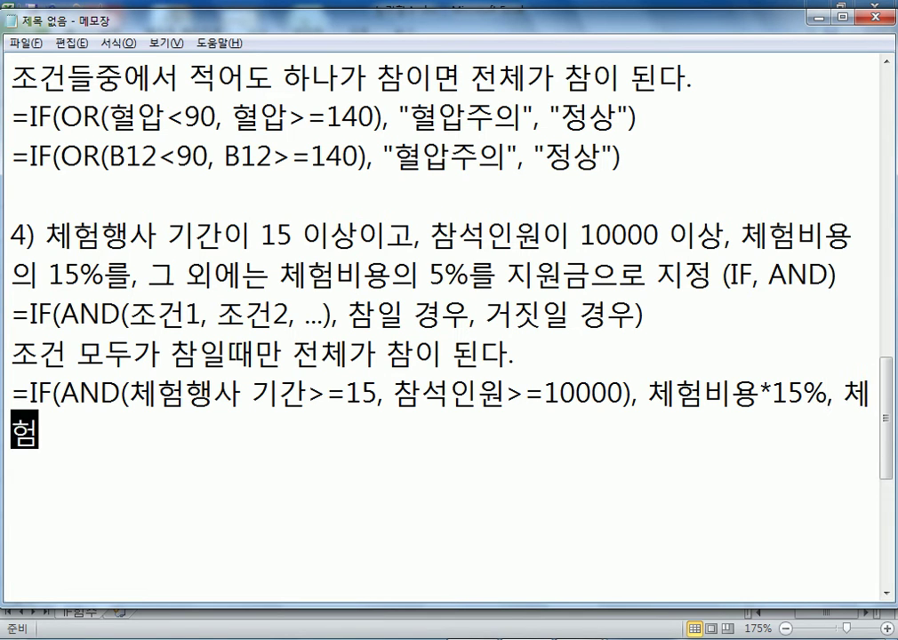
type("*5%)")
key("Return")
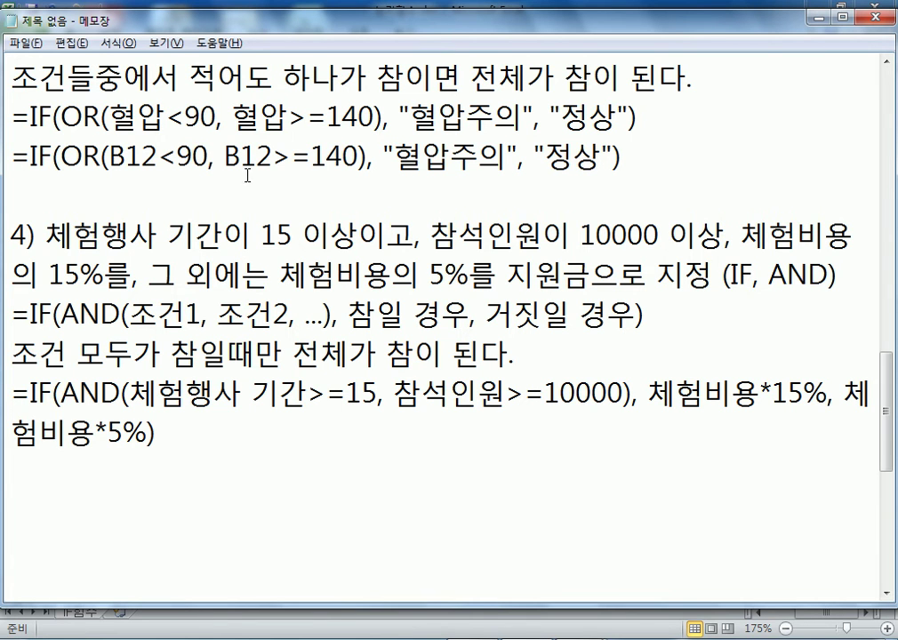
Duplicate the complete descriptive IF/AND formula on the line below it.
left_click_drag(8, 393, 11, 463)
key("ctrl+c")
left_click(29, 463)
key("ctrl+v")
scroll(32, 461, "down", 1)
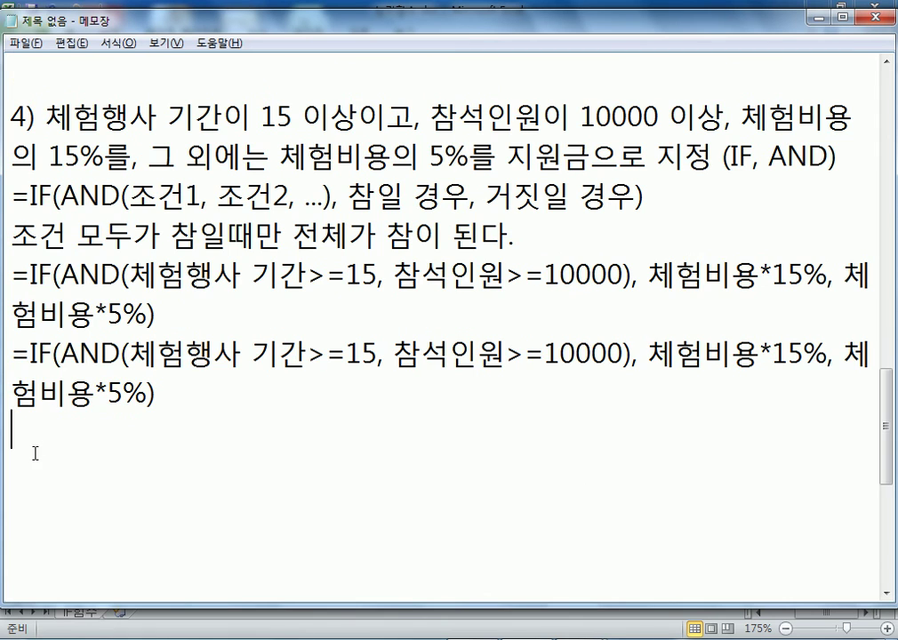
In the copied formula, replace "체험행사 기간" with the cell reference F12, checking the cell in the Excel table.
left_click_drag(157, 354, 281, 356)
left_click_drag(127, 354, 309, 356)
key("alt+Tab")
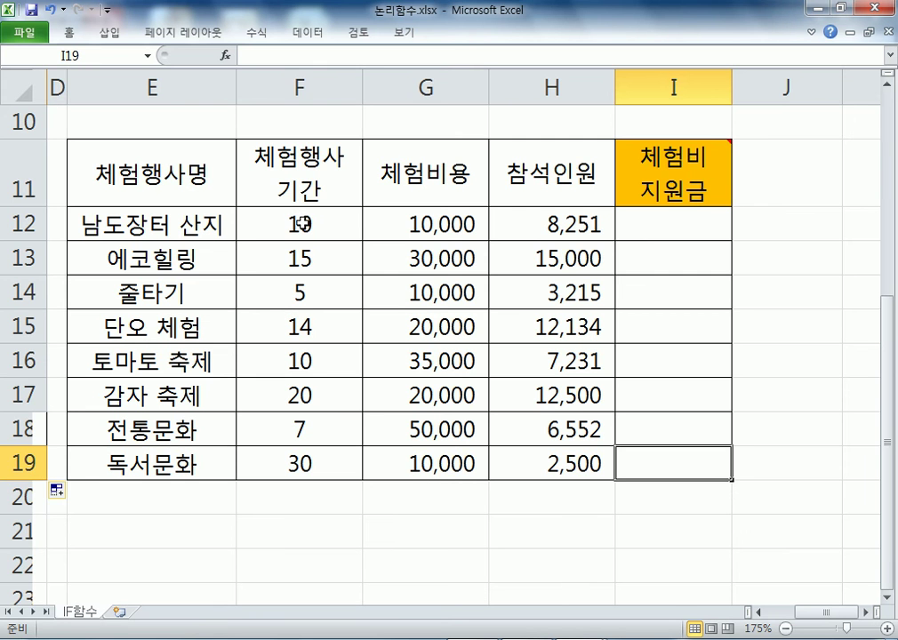
key("alt+Tab")
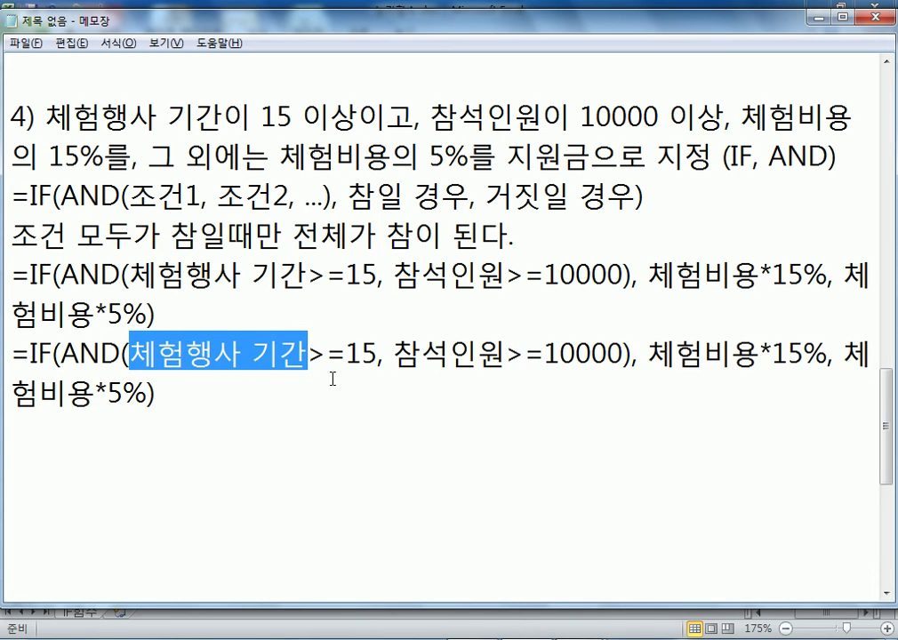
type("ㄹ")
key("BackSpace")
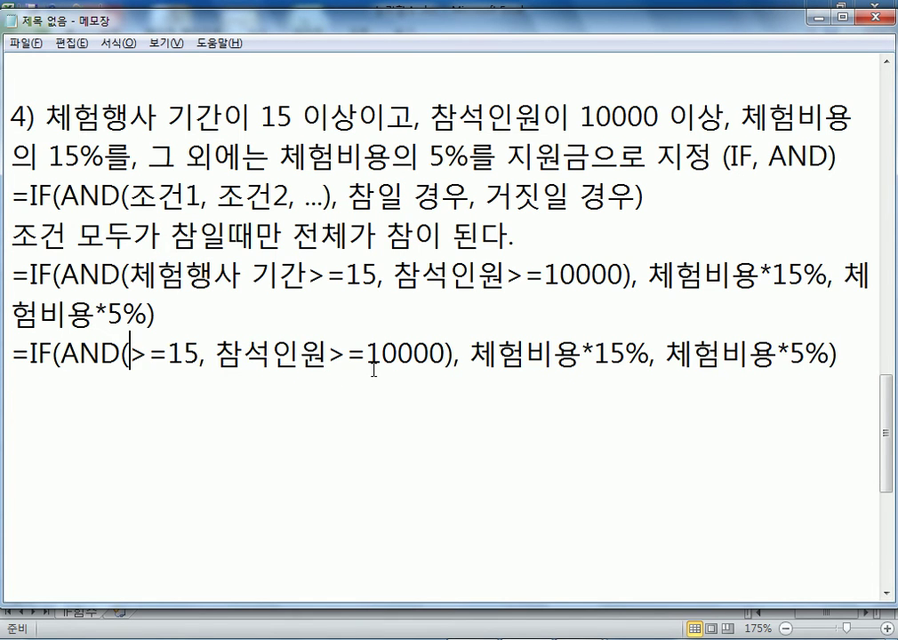
type("F12")
Replace "참석인원" in the copied formula with H2 after checking the attendance column in Excel.
left_click_drag(261, 354, 359, 358)
key("alt+Tab")
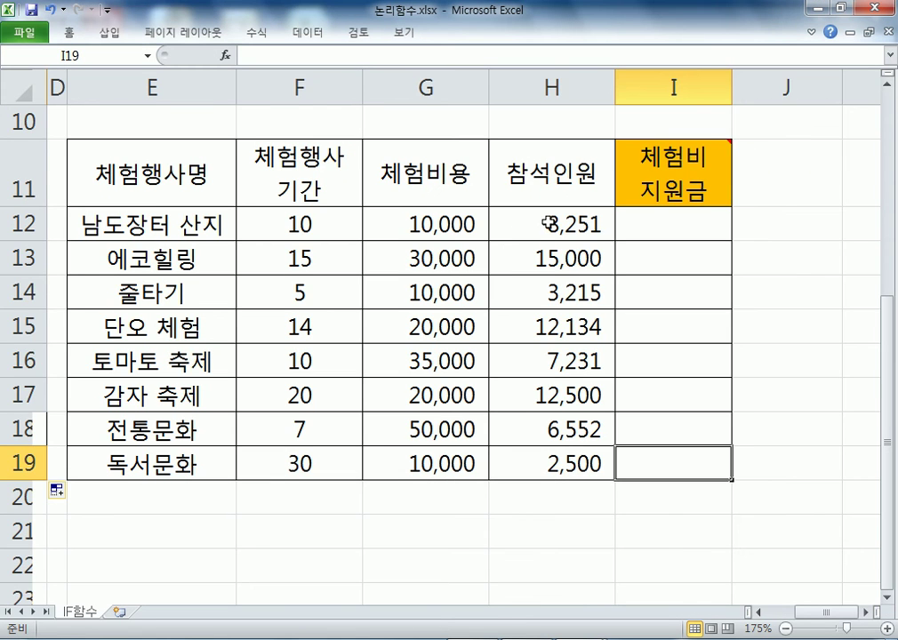
key("alt+Tab")
type("H2")
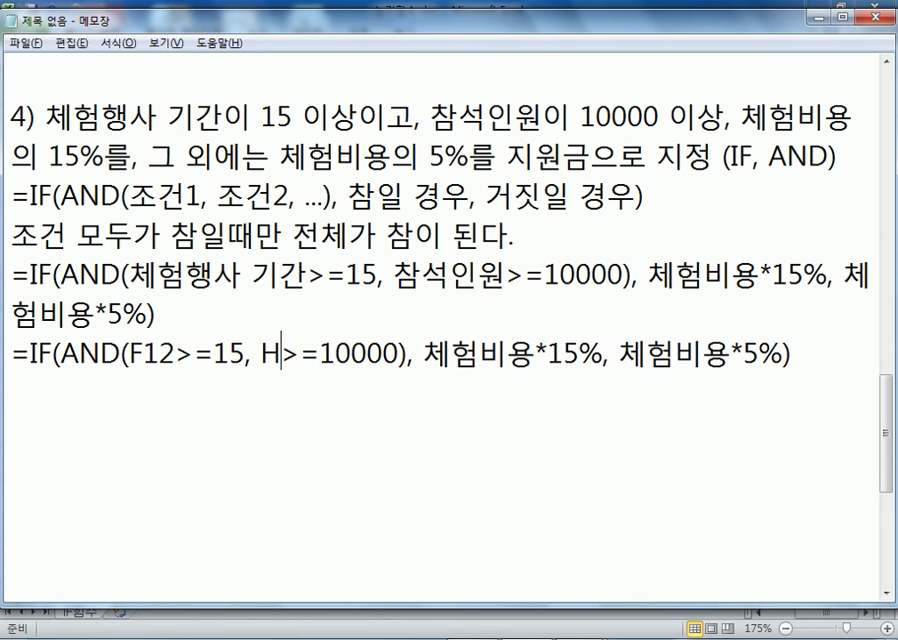
Replace both occurrences of "체험비용" in the copied formula with the cell reference G12.
left_click_drag(441, 355, 551, 357)
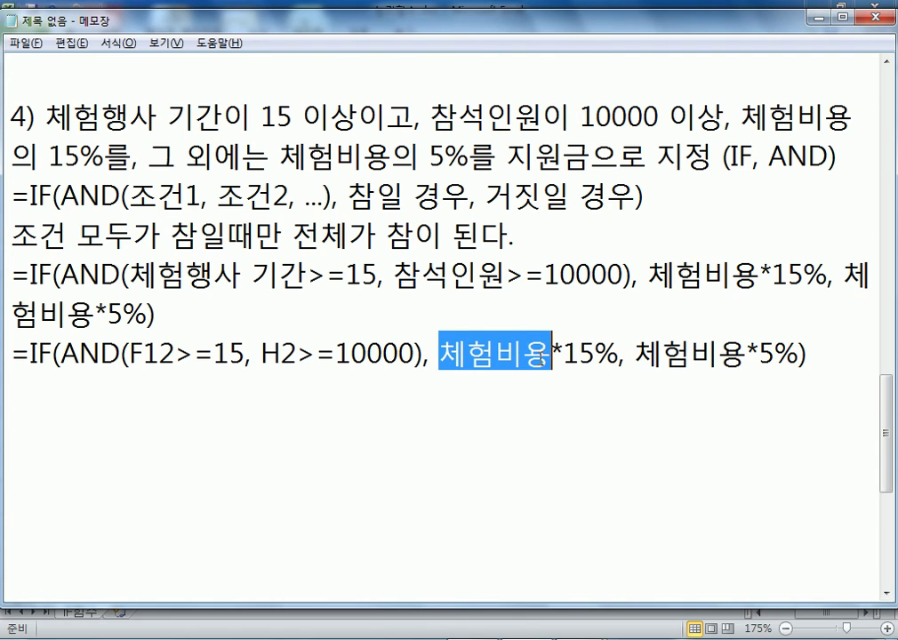
key("alt+Tab")
key("alt+Tab")
type("G12")
left_click_drag(574, 356, 685, 355)
type("G12")
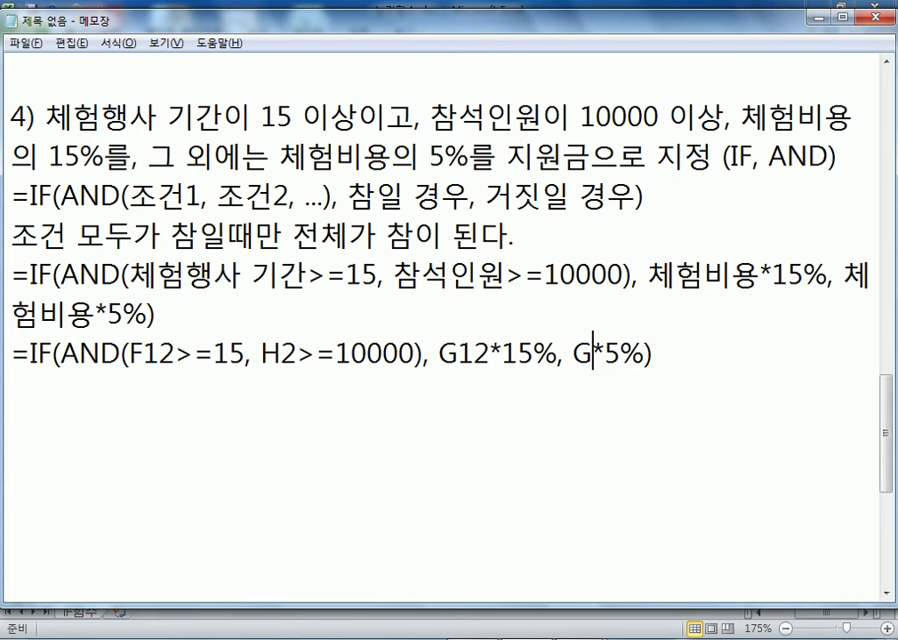
left_click(488, 387)
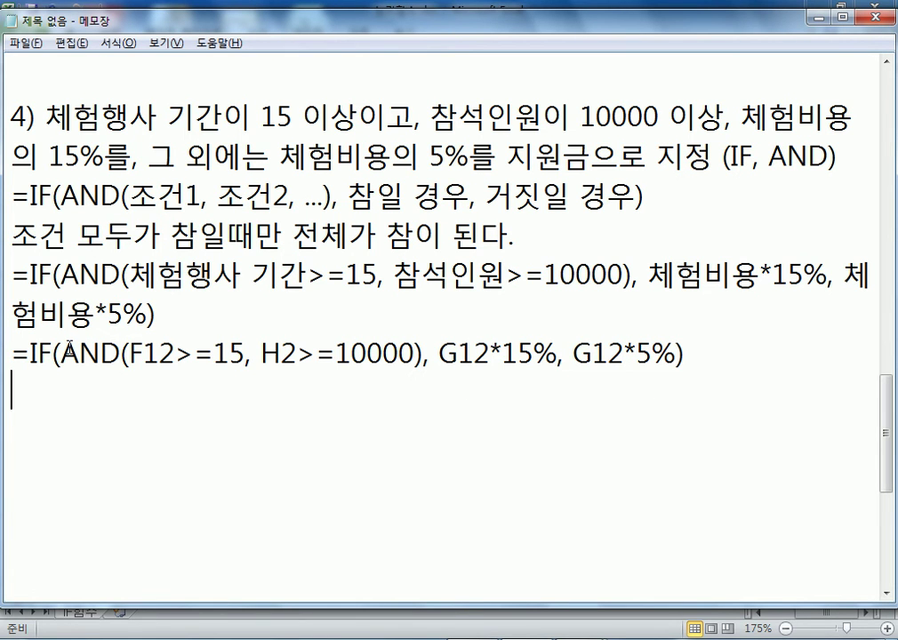
left_click(886, 593)
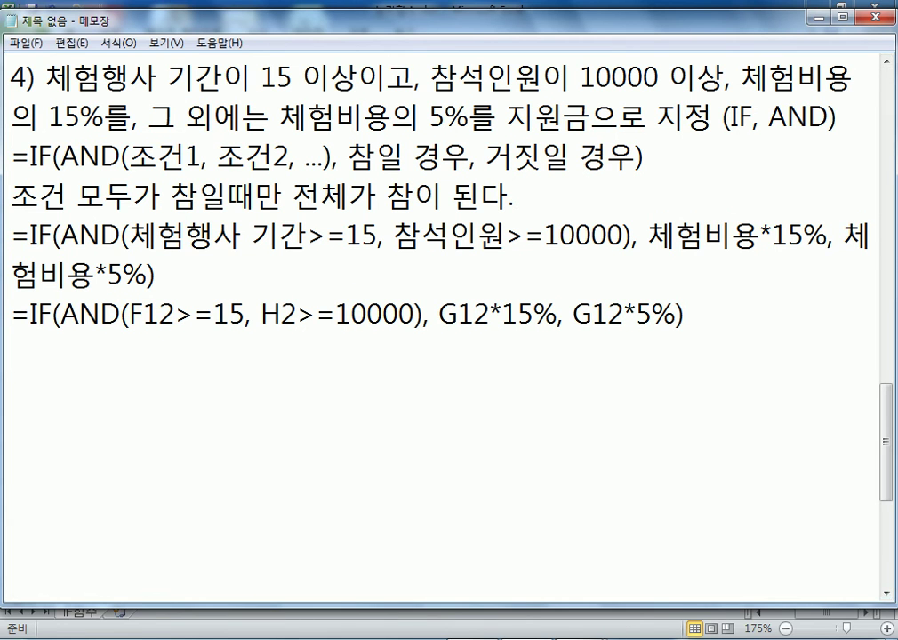
Switch to Excel, start an IF formula in I12 and open its function arguments dialog, placed below row 12.
left_click(672, 567)
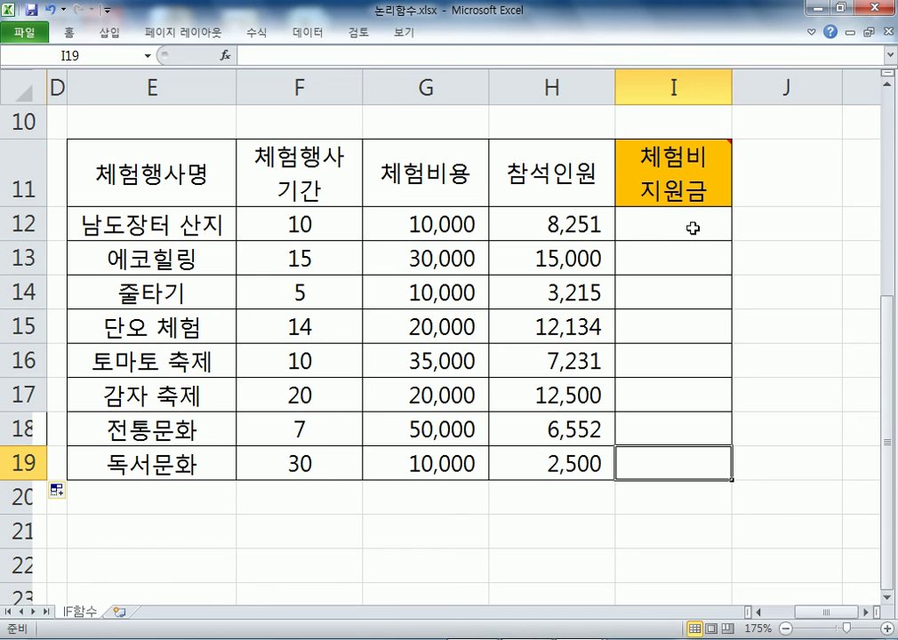
left_click(688, 225)
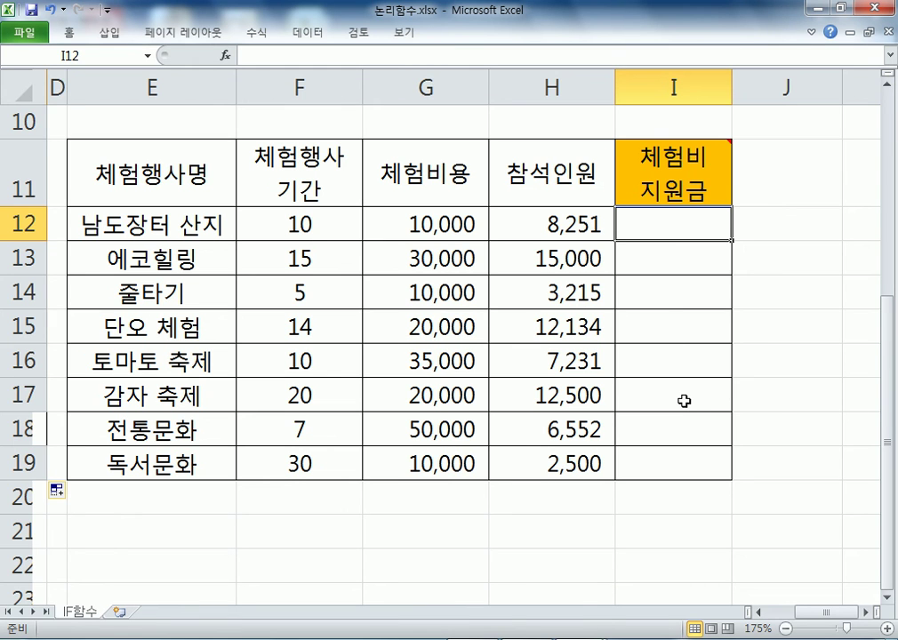
type("=")
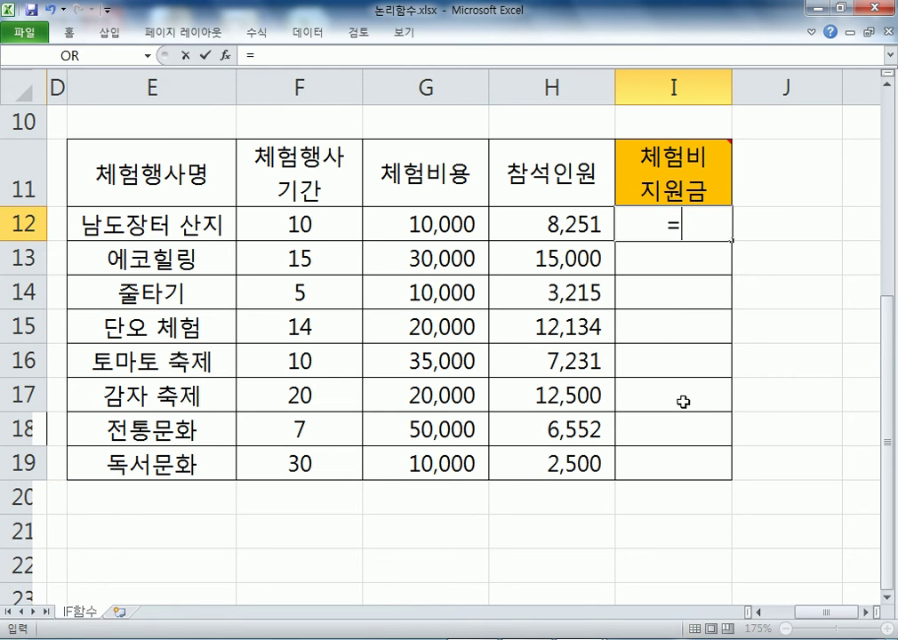
type("ㅑ")
key("BackSpace")
type("IF(")
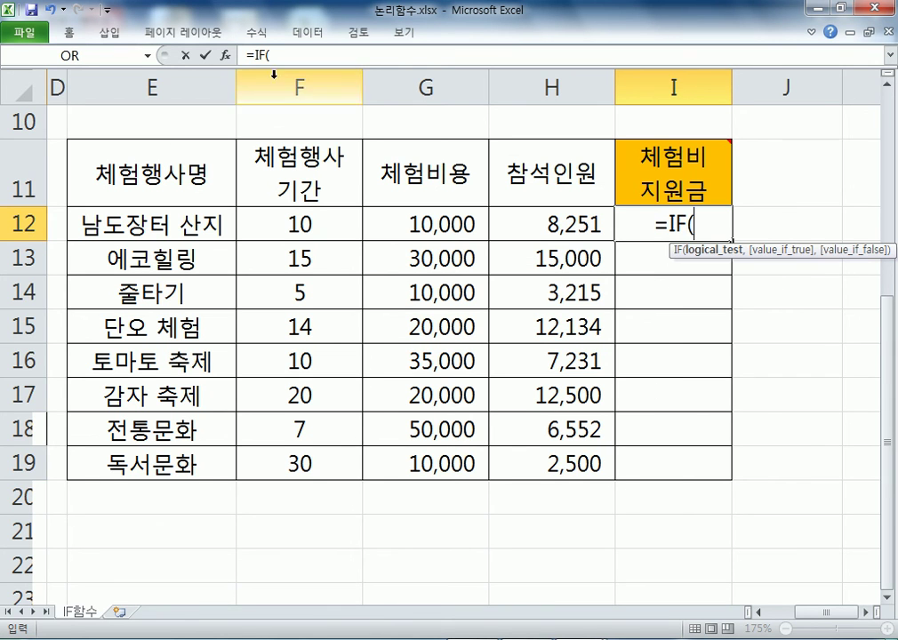
left_click(226, 55)
left_click_drag(449, 261, 408, 272)
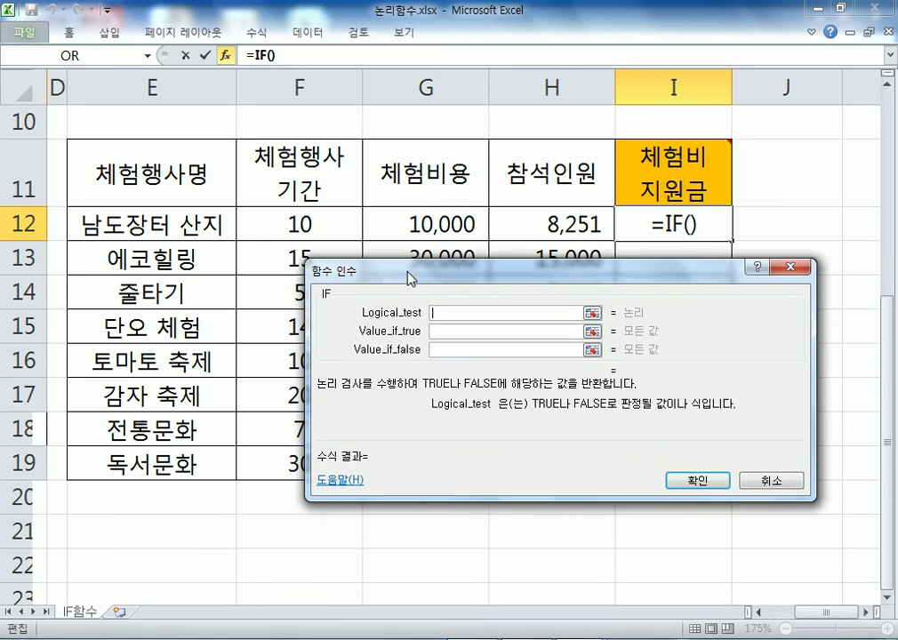
Begin the IF function's value-if-true argument with "G12*".
left_click(459, 326)
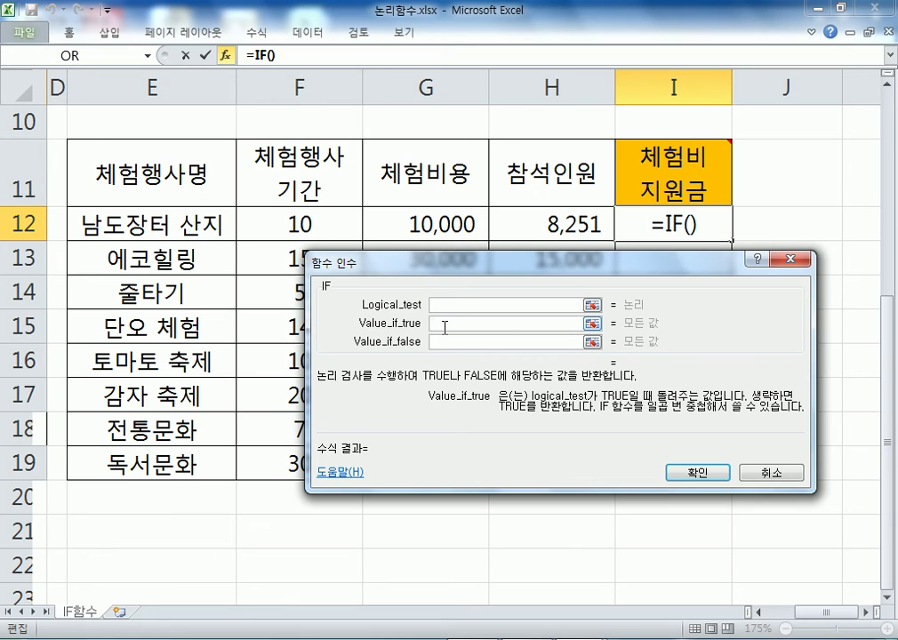
left_click(425, 222)
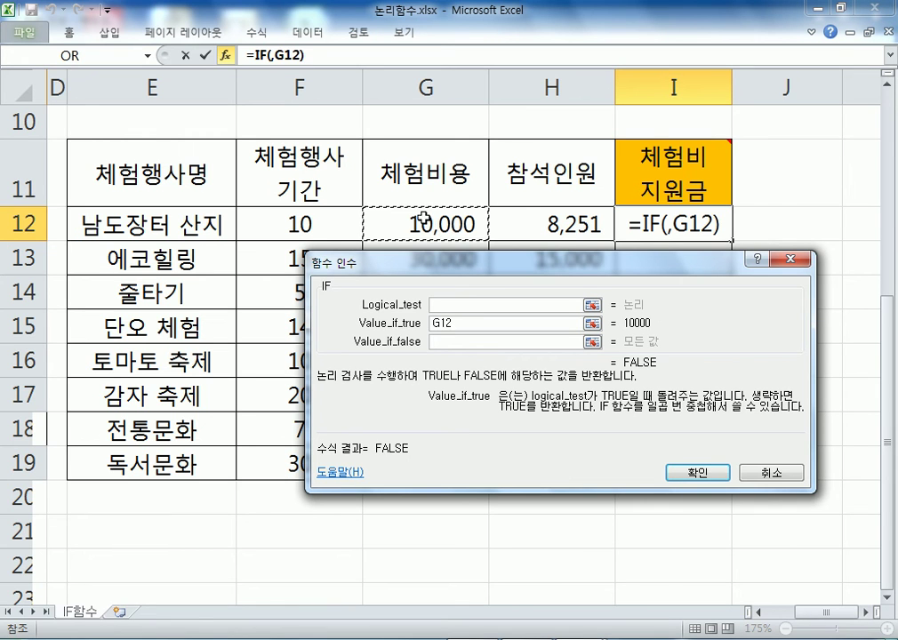
type("*")
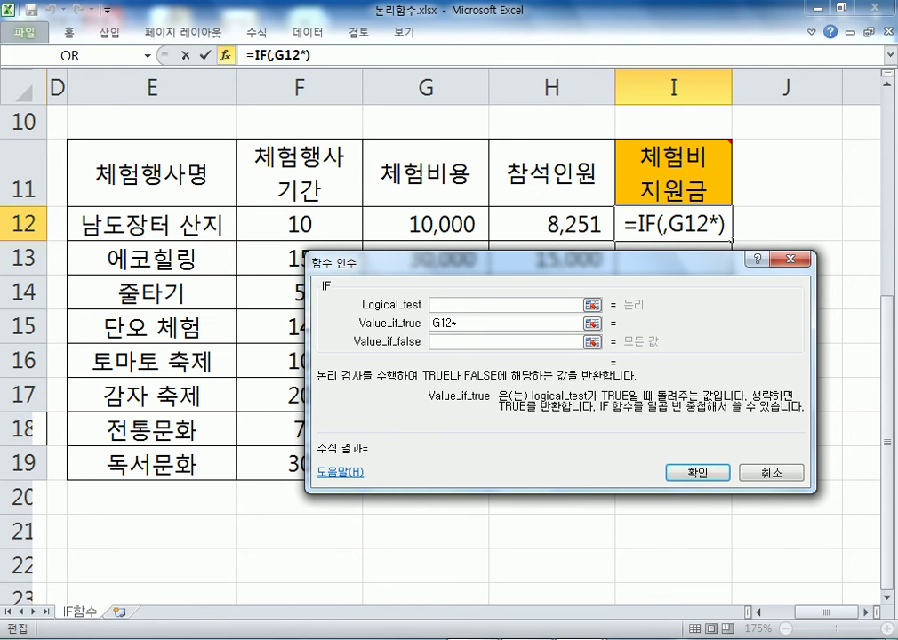
In the Notepad notes, change 15% to 10% in the item 4 description and both formulas, and return to Excel.
key("alt+Tab")
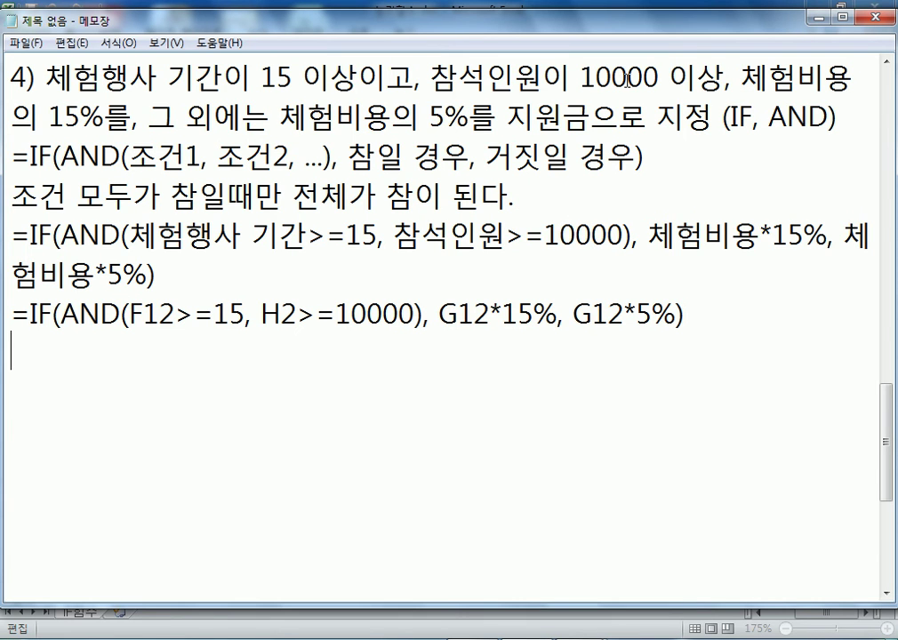
left_click_drag(64, 113, 82, 112)
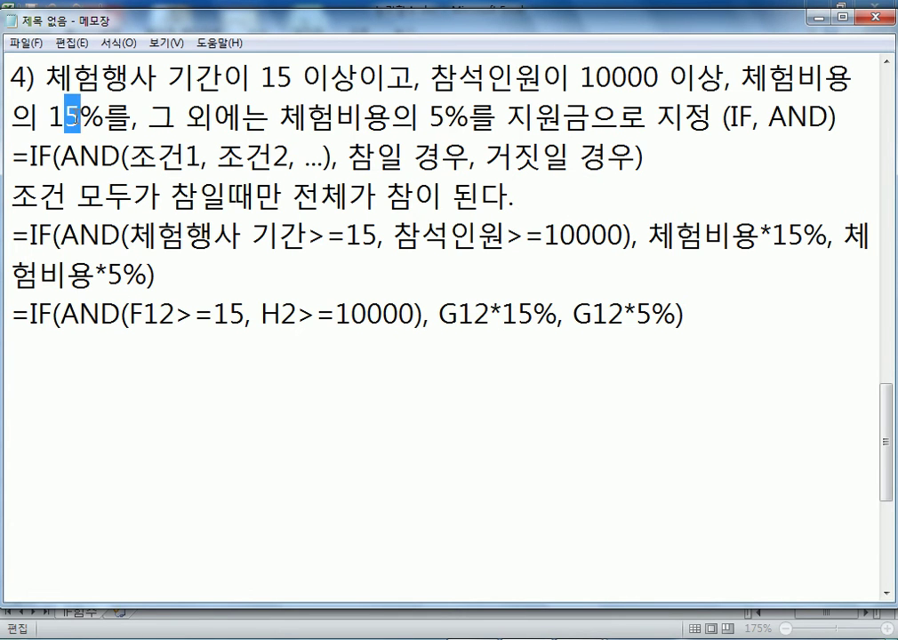
type("0")
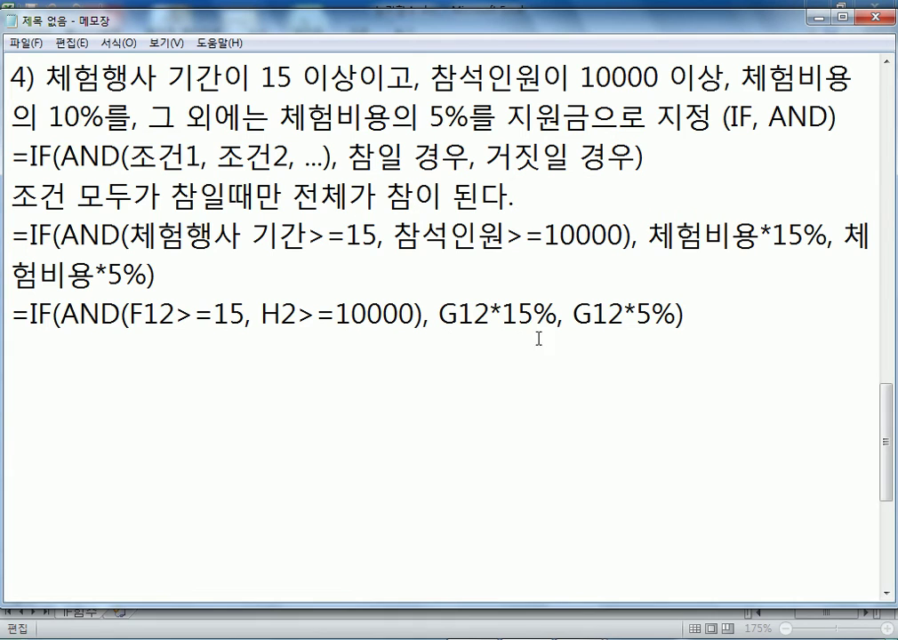
left_click_drag(787, 236, 802, 236)
type("0")
left_click_drag(518, 314, 528, 314)
type("0")
left_click(106, 339)
key("alt+Tab")
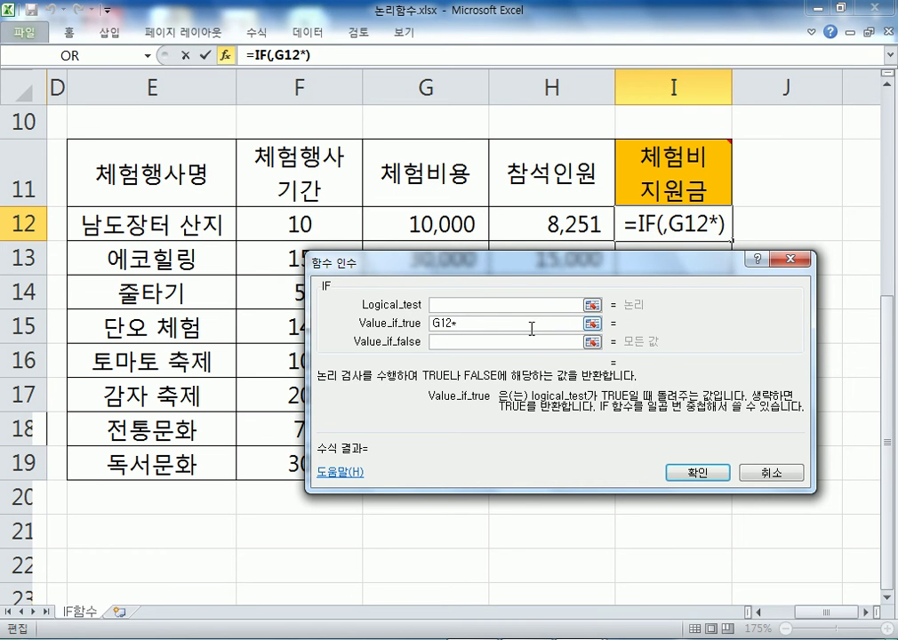
type("0.1")
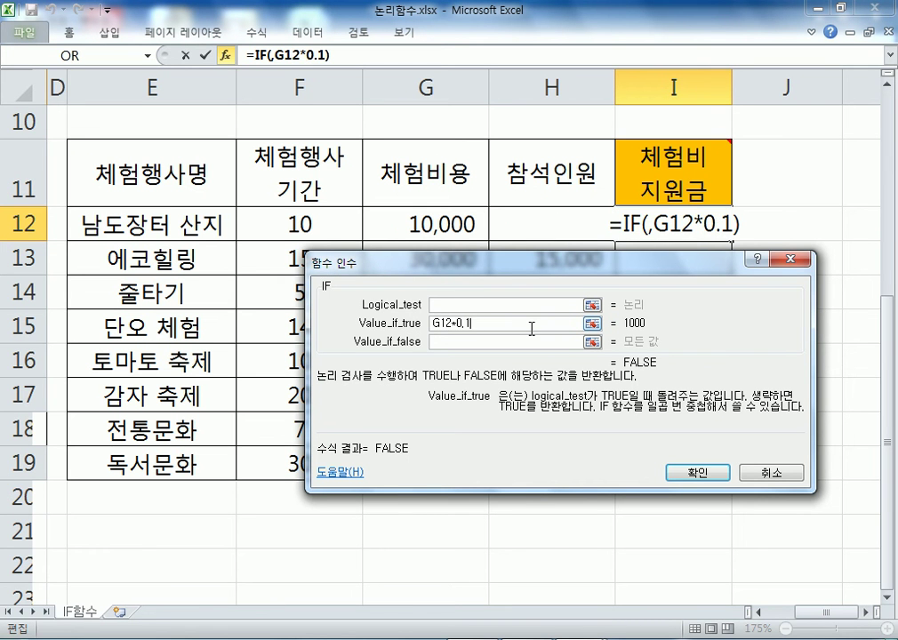
key("BackSpace")
key("BackSpace")
key("BackSpace")
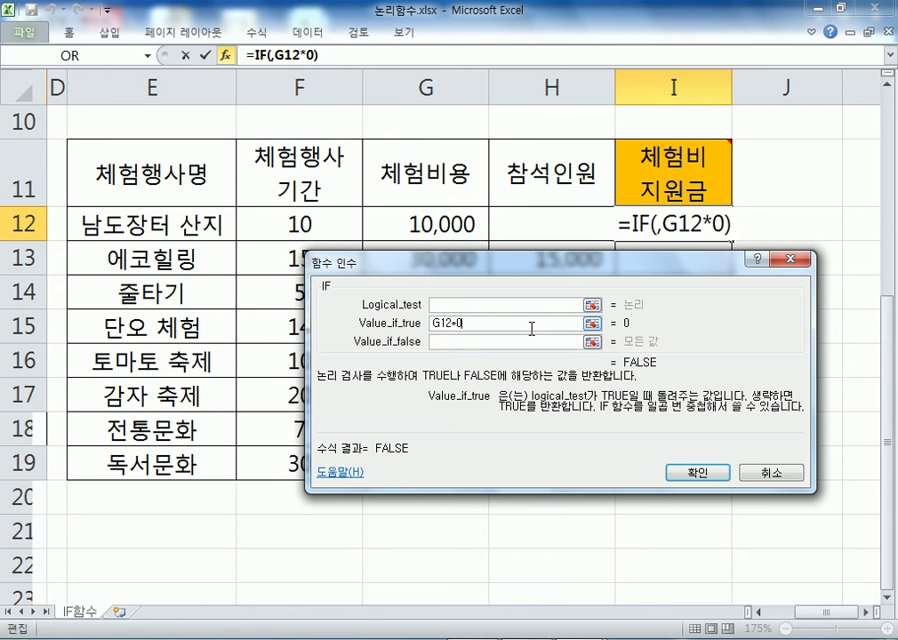
Complete the value-if-true argument as G12*10% and set the value-if-false argument to G12*5%.
type("10")
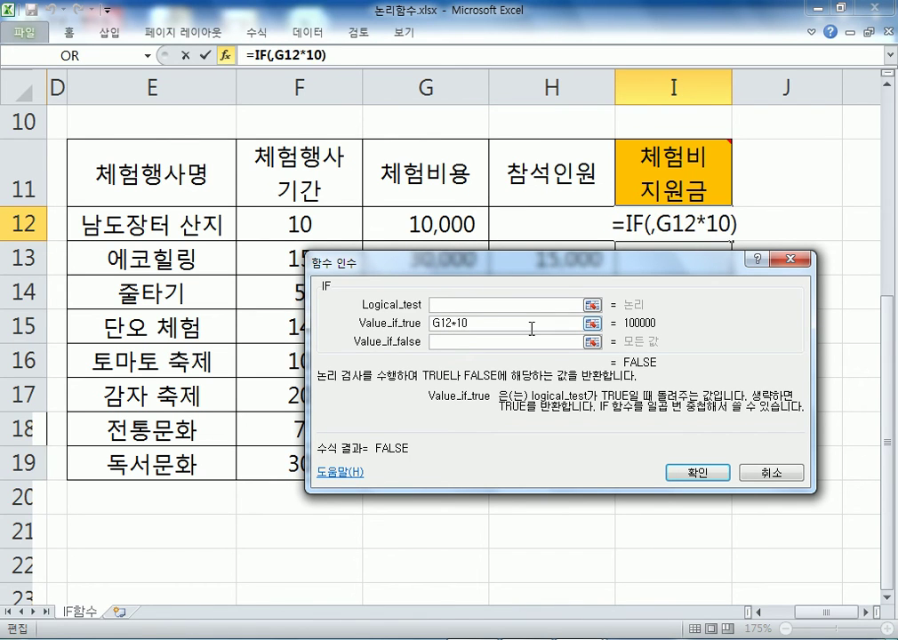
type("%")
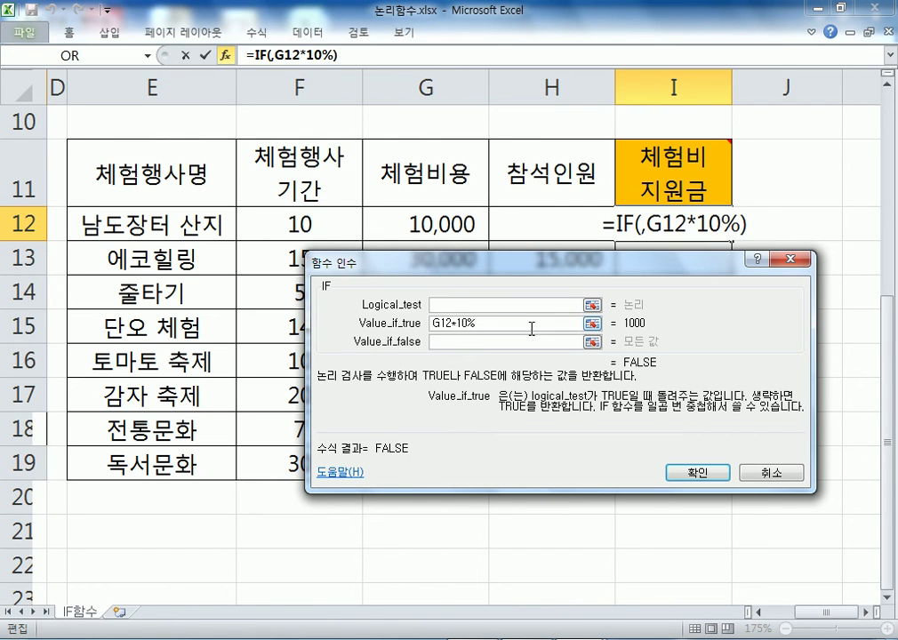
left_click(459, 343)
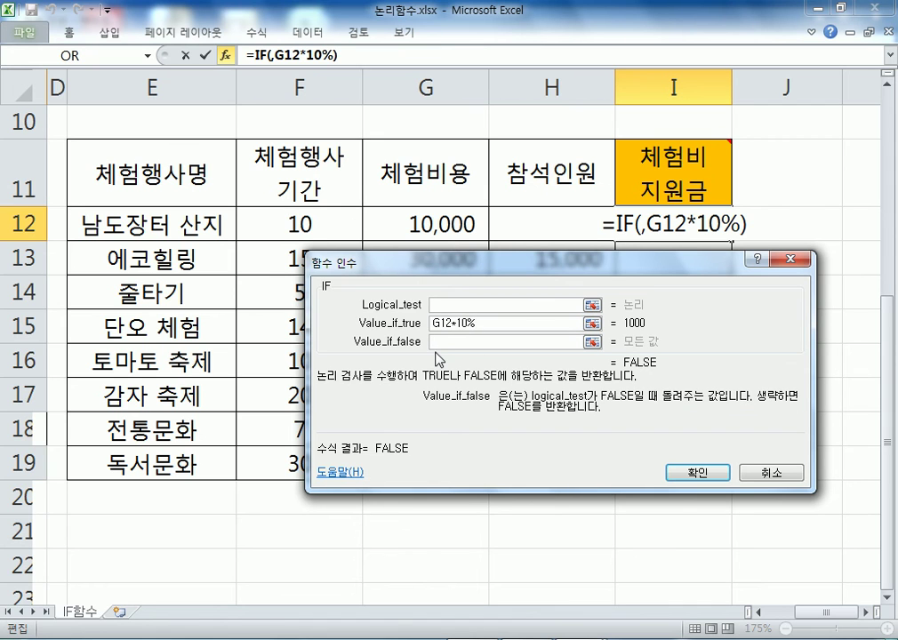
left_click(415, 224)
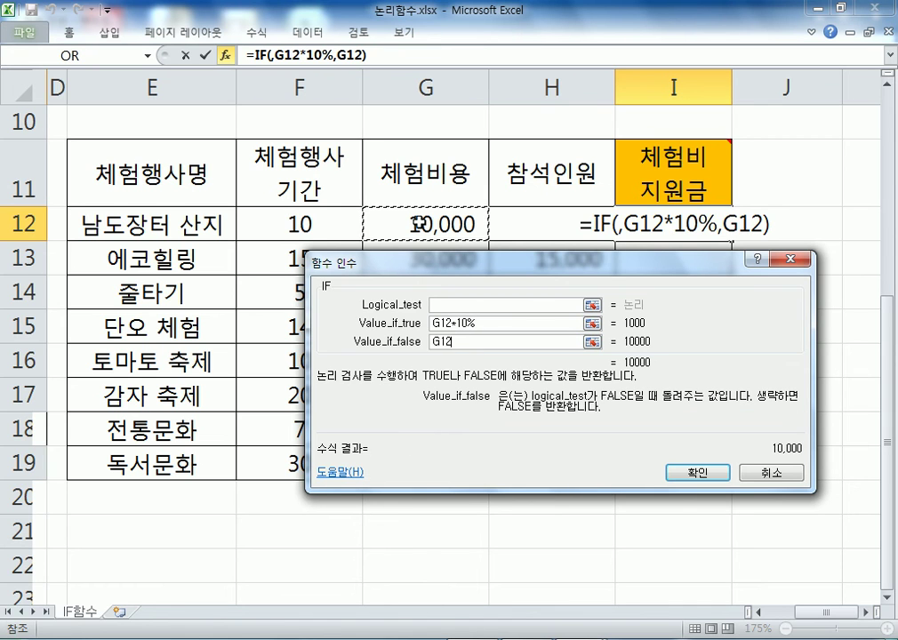
type("*5%")
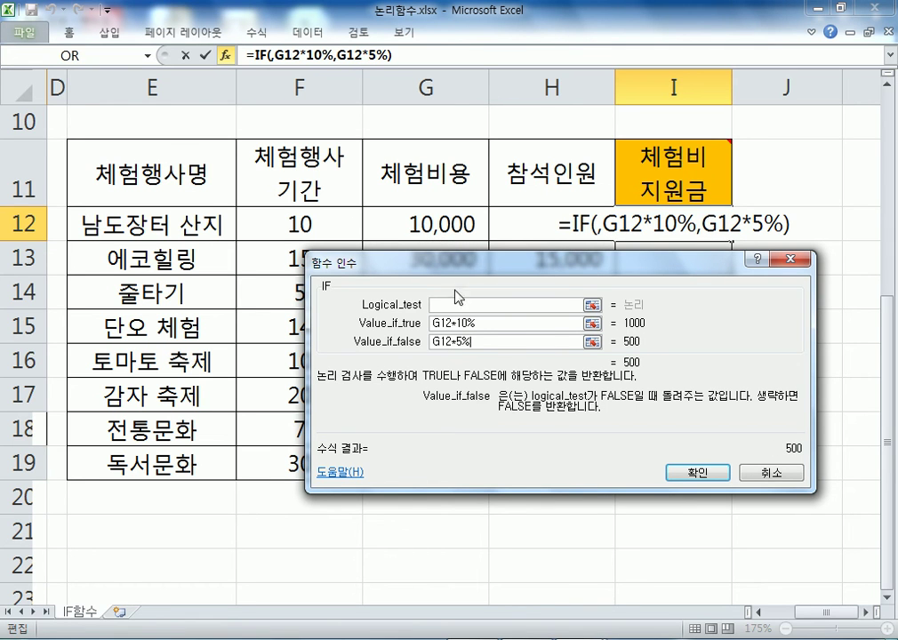
Open the function wizard to nest another function in the IF function's empty Logical_test argument.
left_click(501, 308)
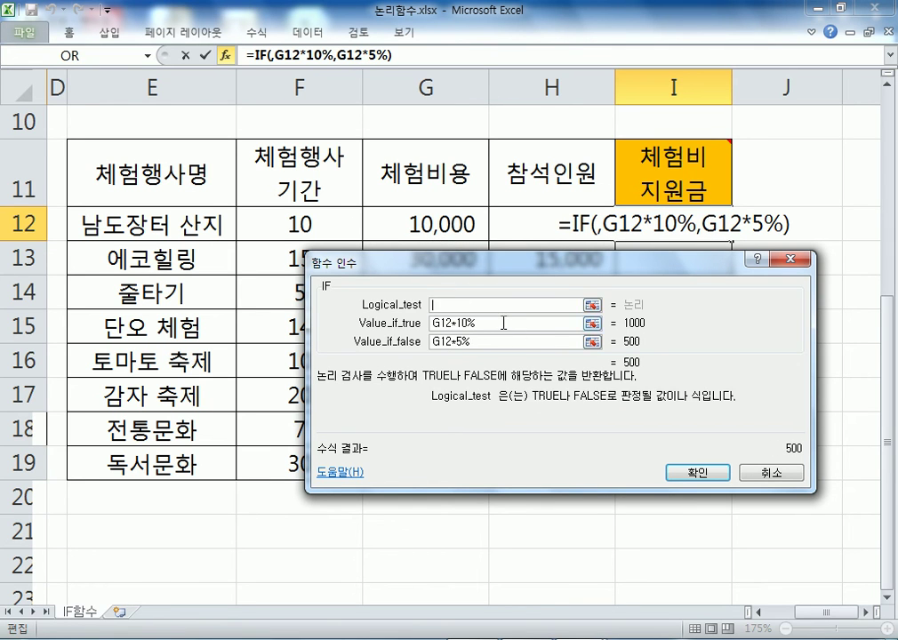
left_click(508, 341)
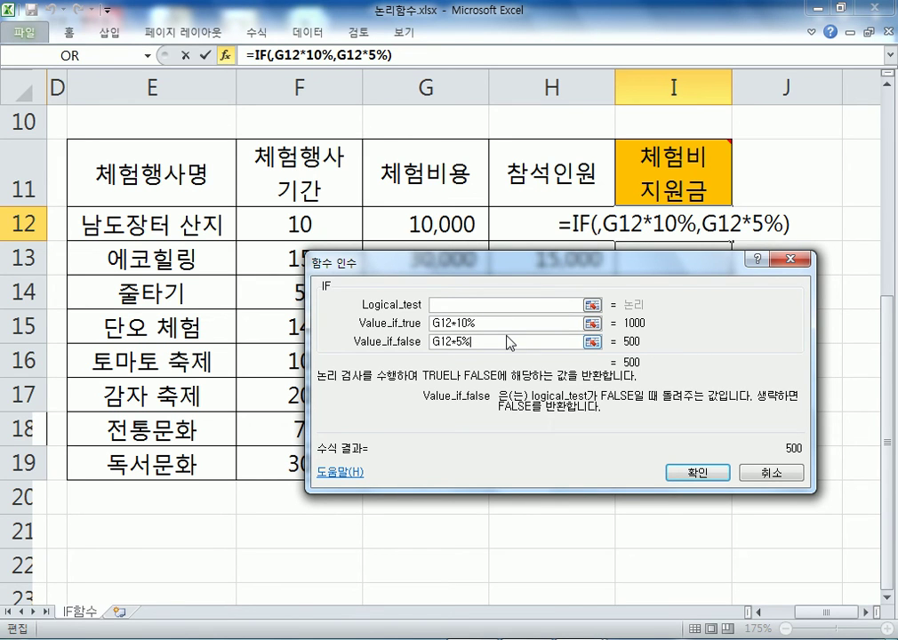
key("shift+Tab")
key("shift+Tab")
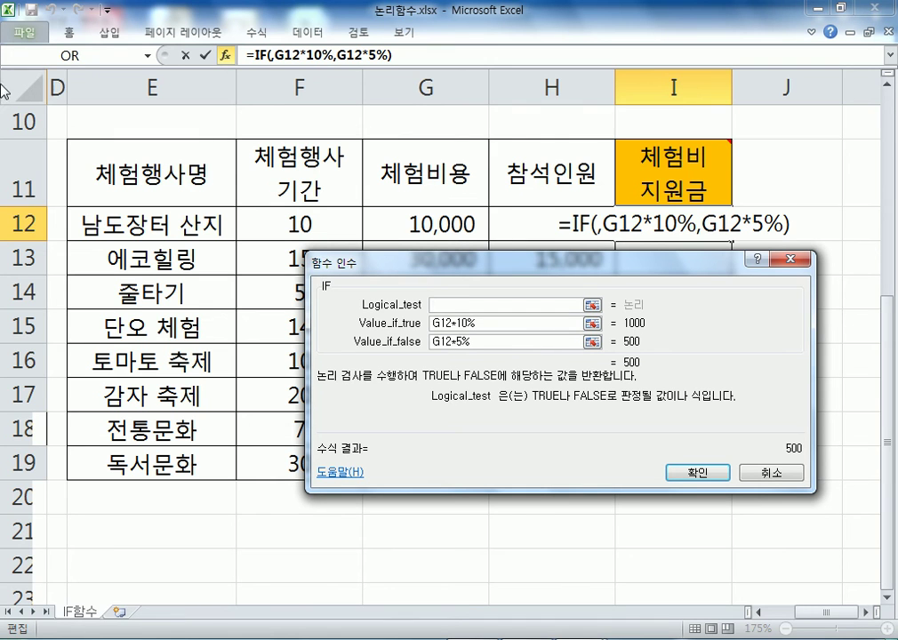
left_click(150, 56)
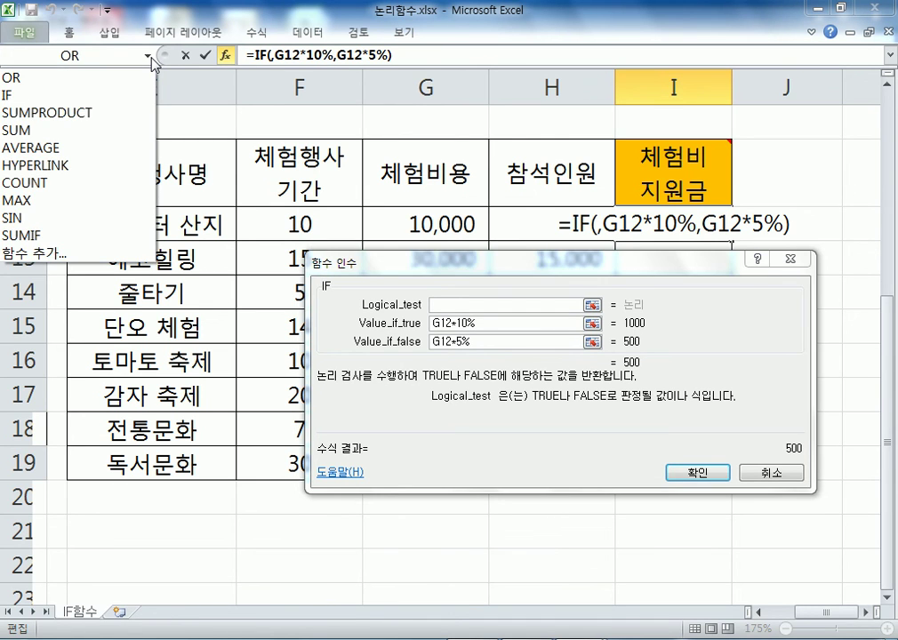
left_click(47, 255)
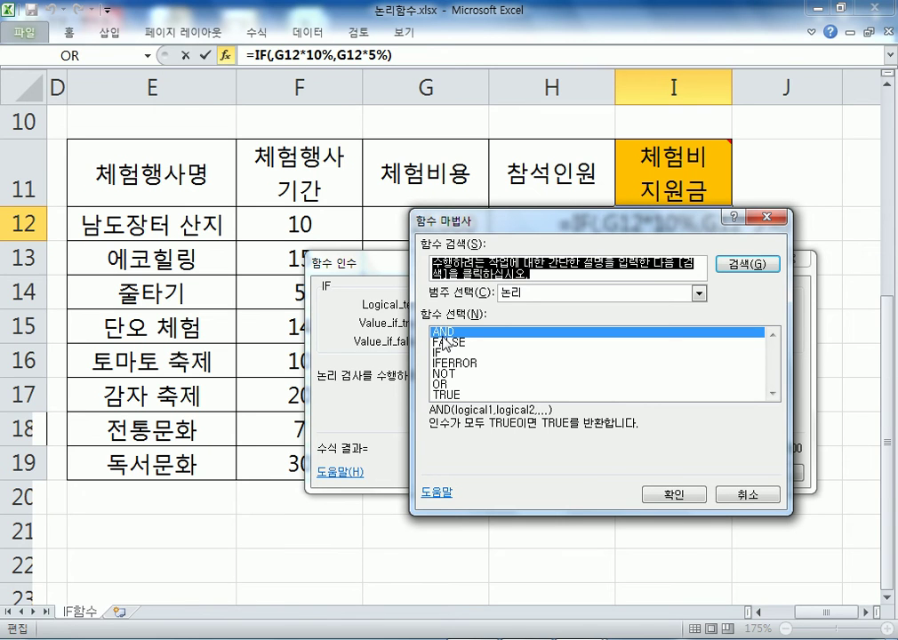
Change the function category to 날짜/시간 and on to 모두.
left_click(542, 292)
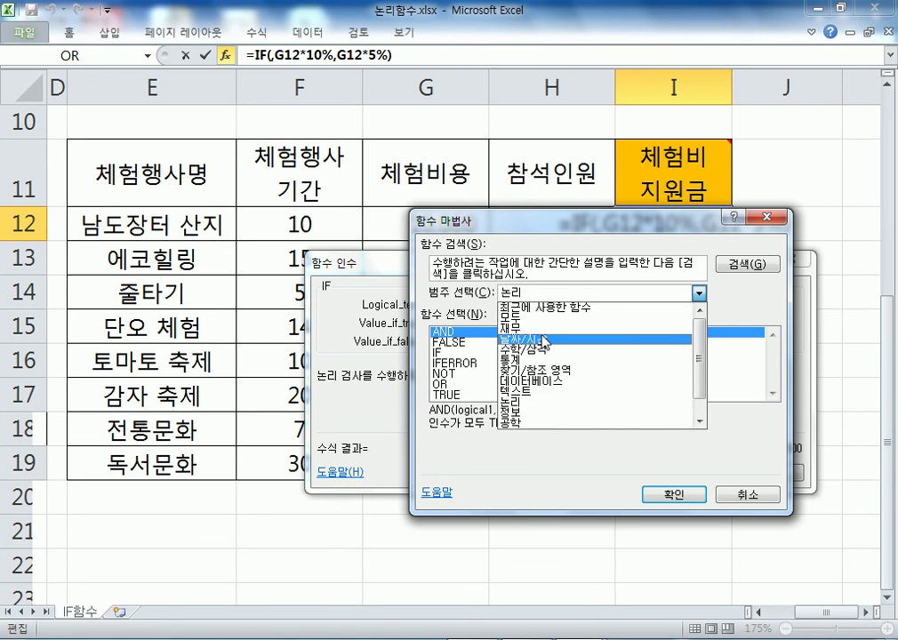
left_click(545, 338)
left_click(559, 295)
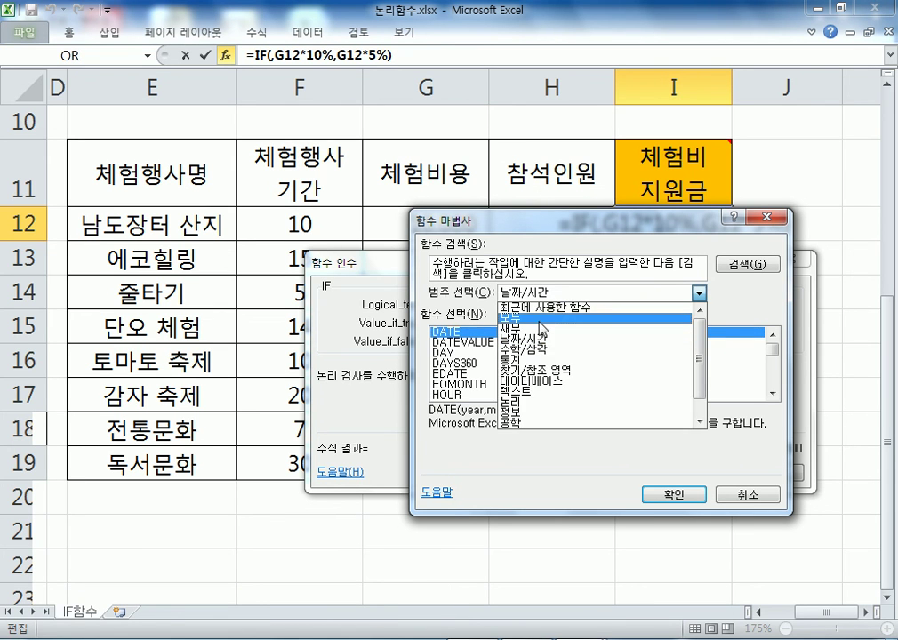
left_click(507, 316)
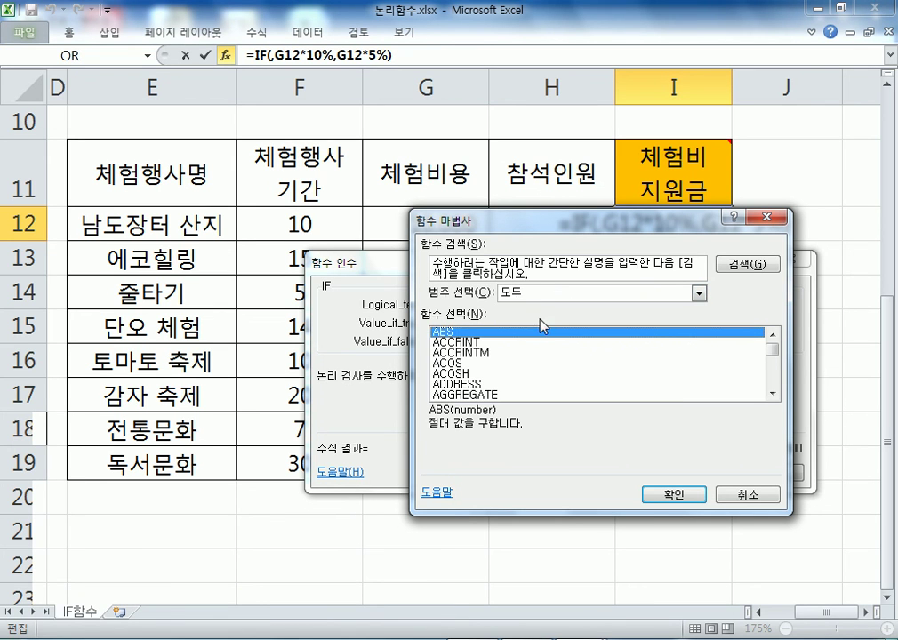
Browse the complete function list, jumping to the functions that begin with Q, A and C.
left_click(470, 341)
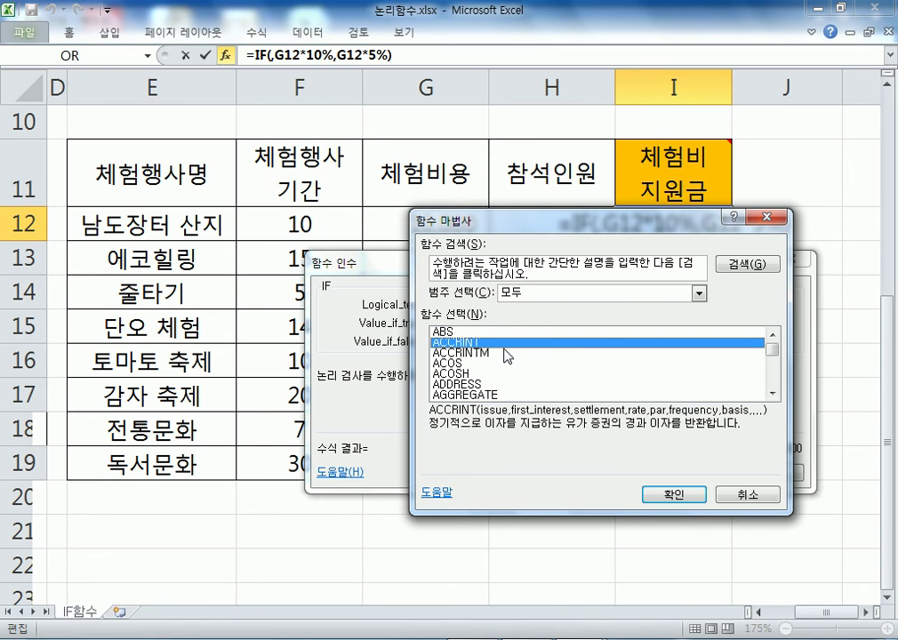
scroll(513, 360, "down", 11)
scroll(519, 377, "down", 2)
scroll(519, 377, "up", 6)
key("q")
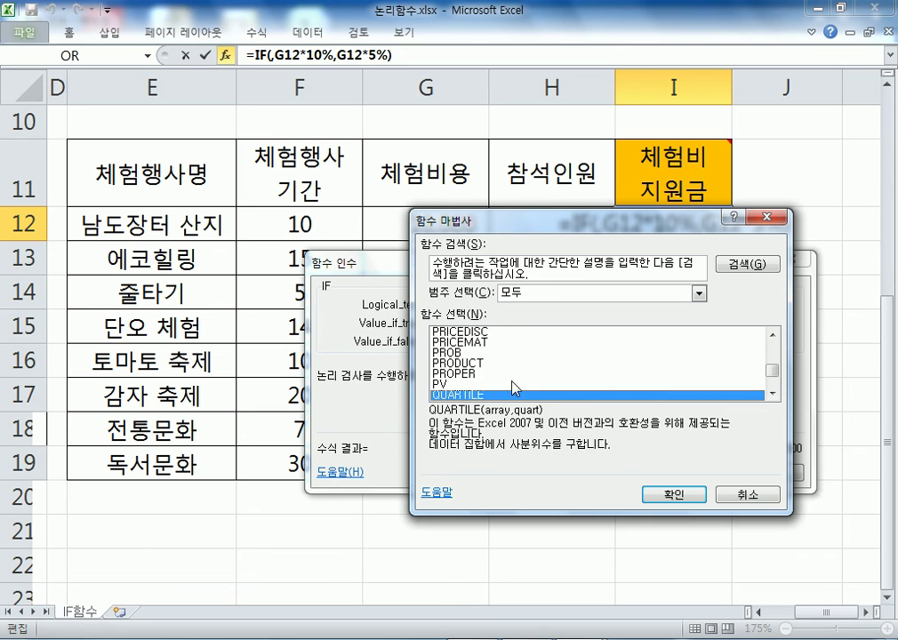
scroll(514, 388, "down", 3)
left_click(464, 363)
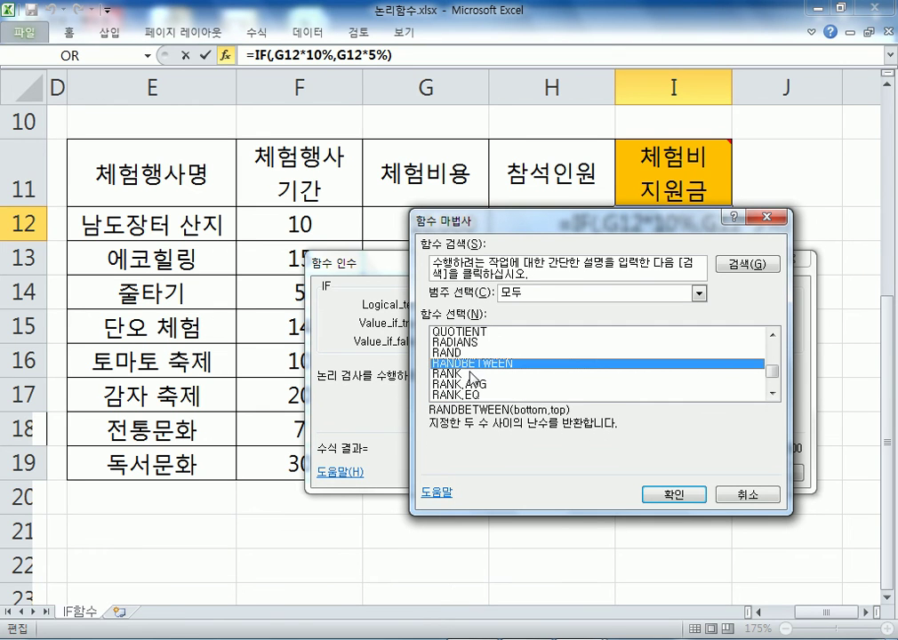
key("a")
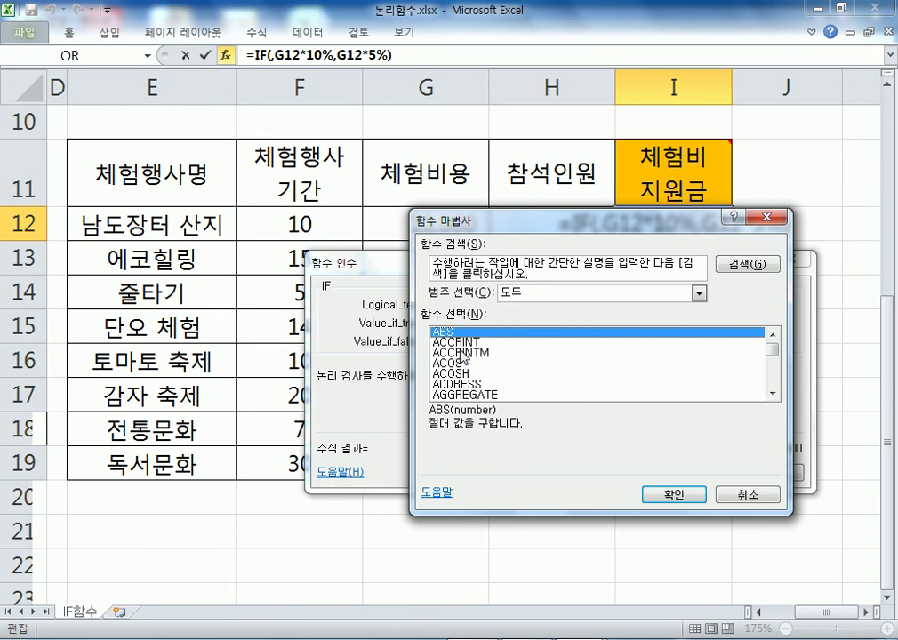
key("c")
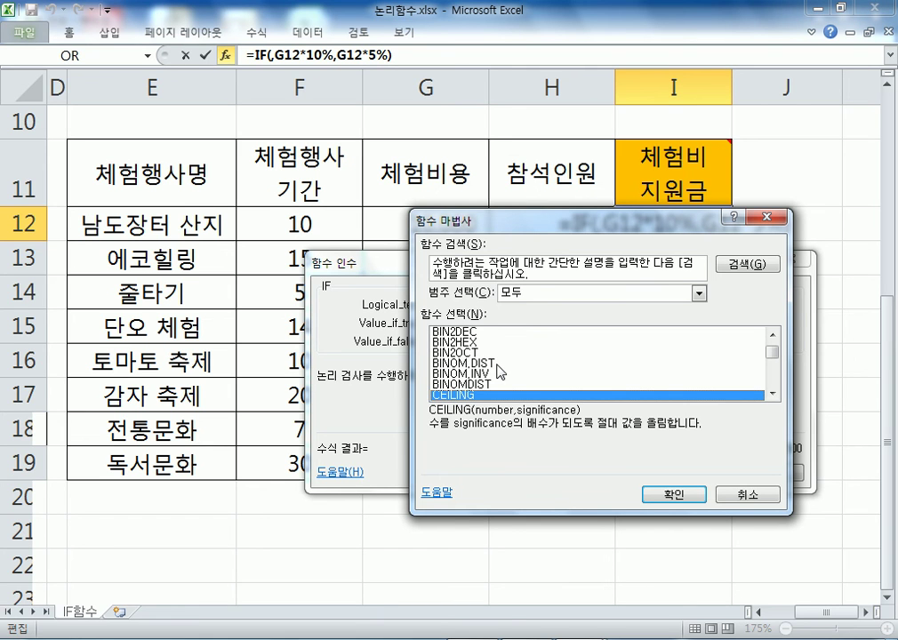
key("a")
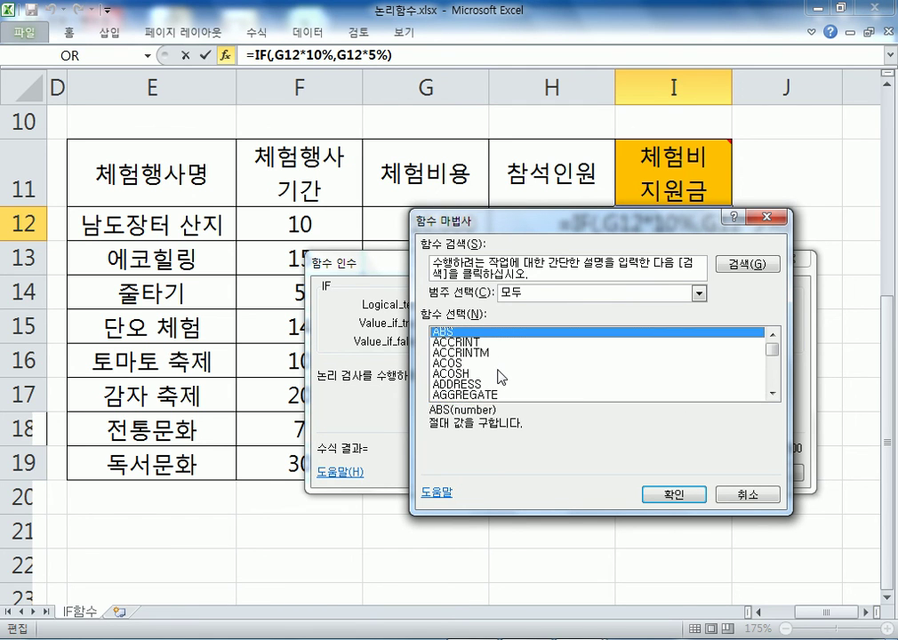
Find AND in the function list and insert it as the IF function's logical test.
key("n")
key("m")
key("a")
scroll(498, 372, "down", 3)
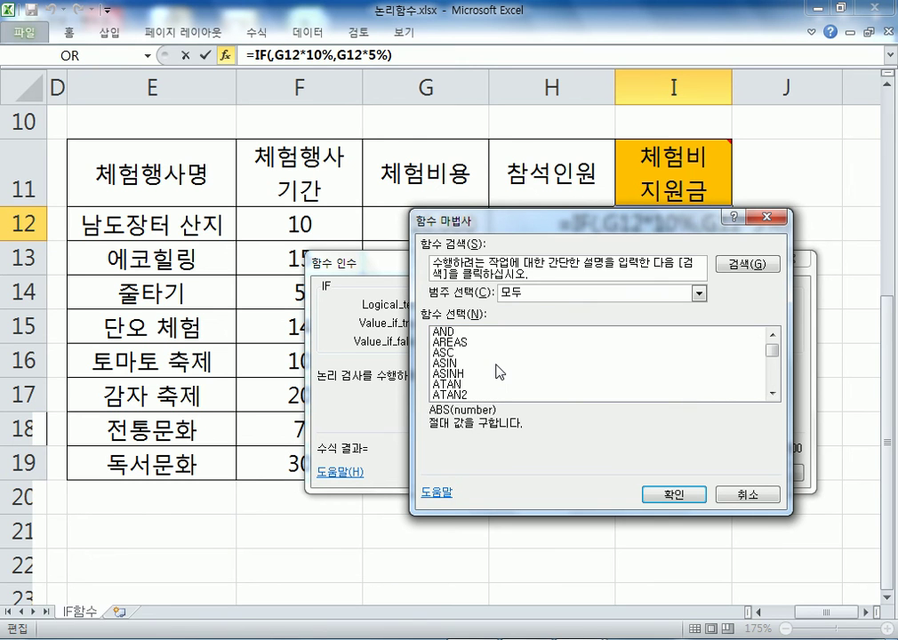
left_click(449, 335)
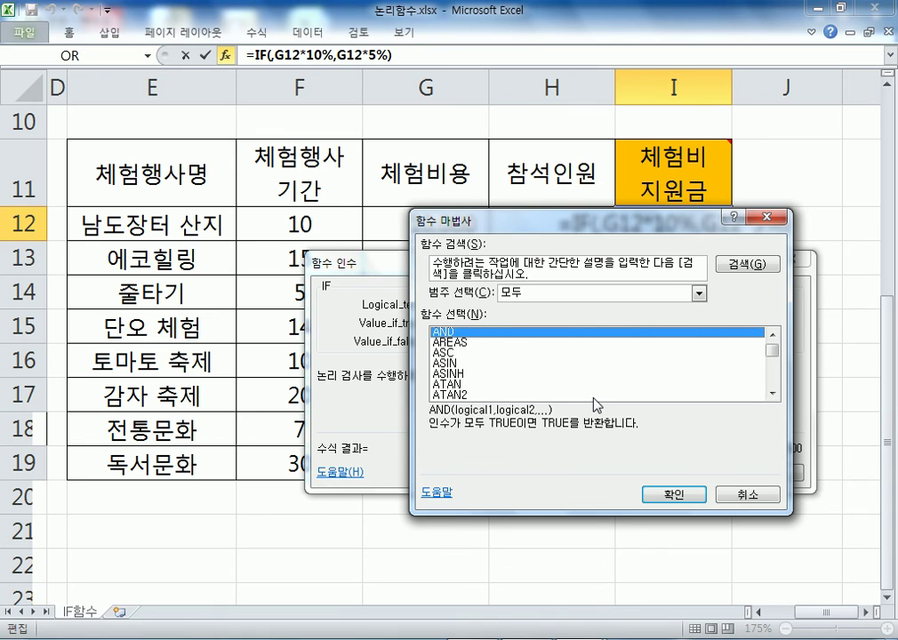
left_click(675, 495)
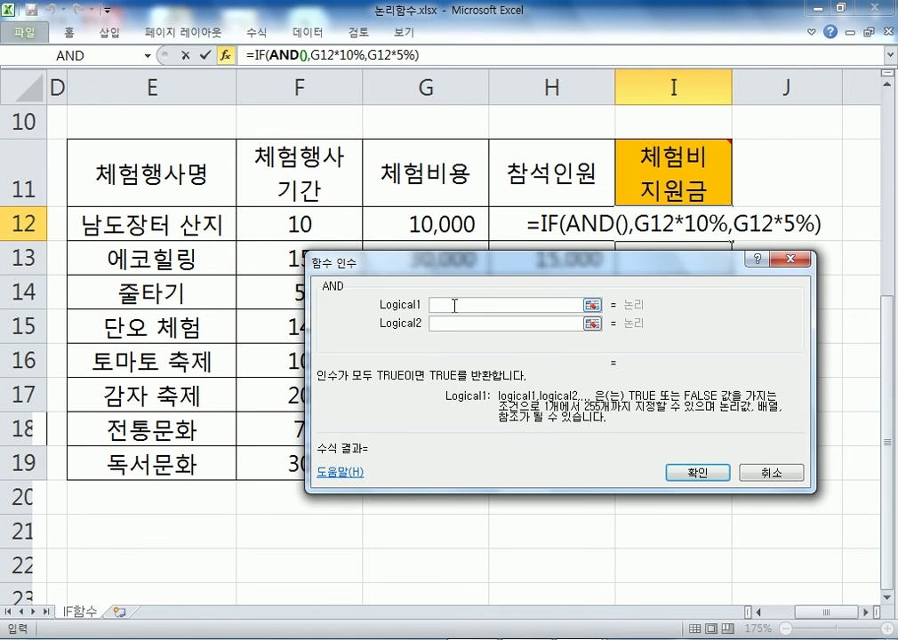
Set the AND function's first condition to F12>=15 and its second condition to H12>=10000.
left_click(294, 224)
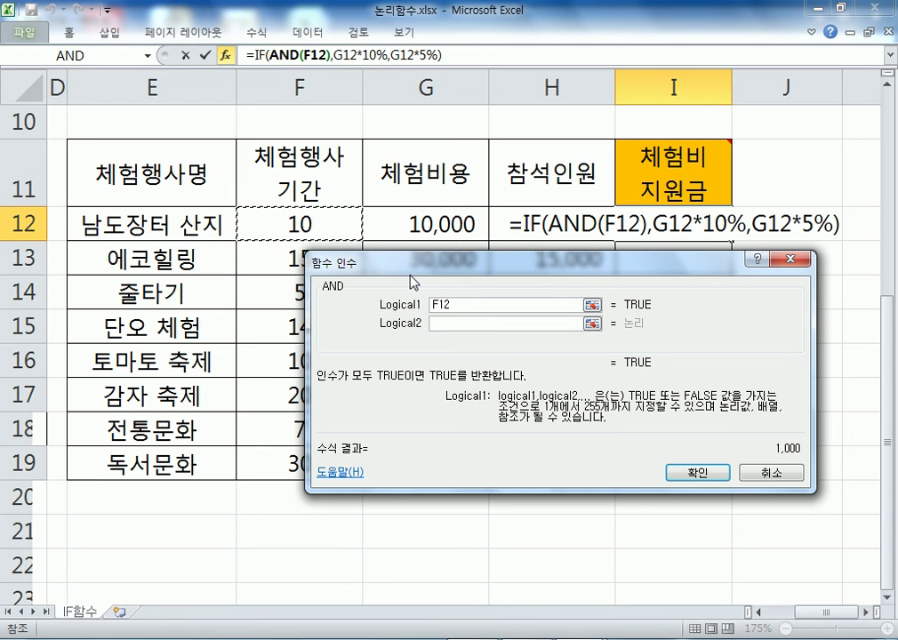
type(">=15")
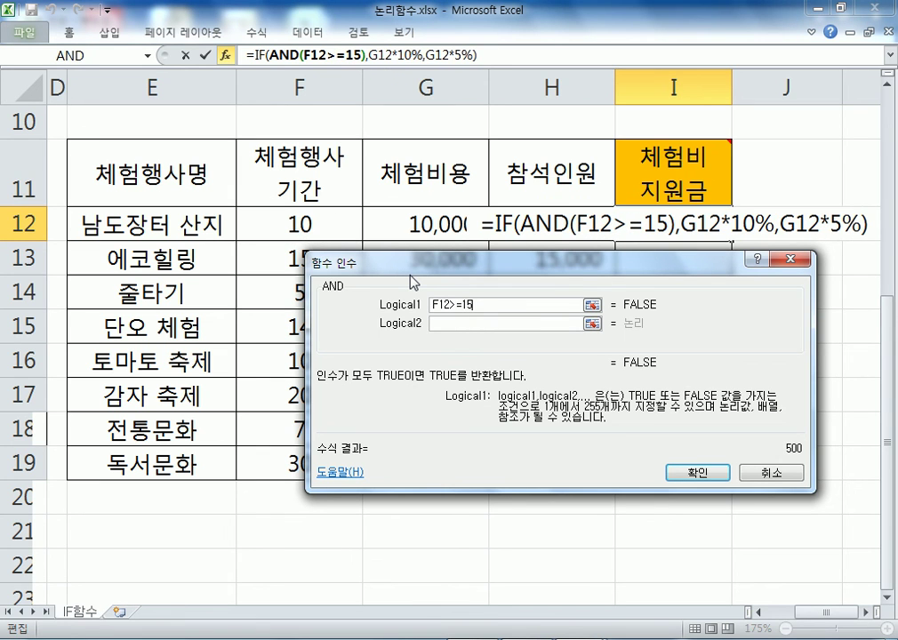
left_click(469, 324)
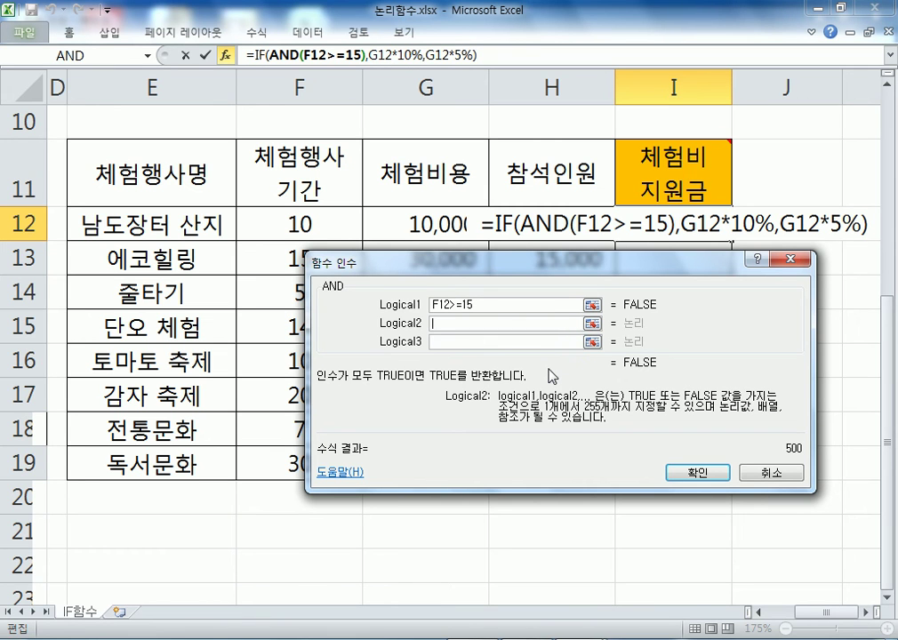
left_click(547, 225)
type(">=")
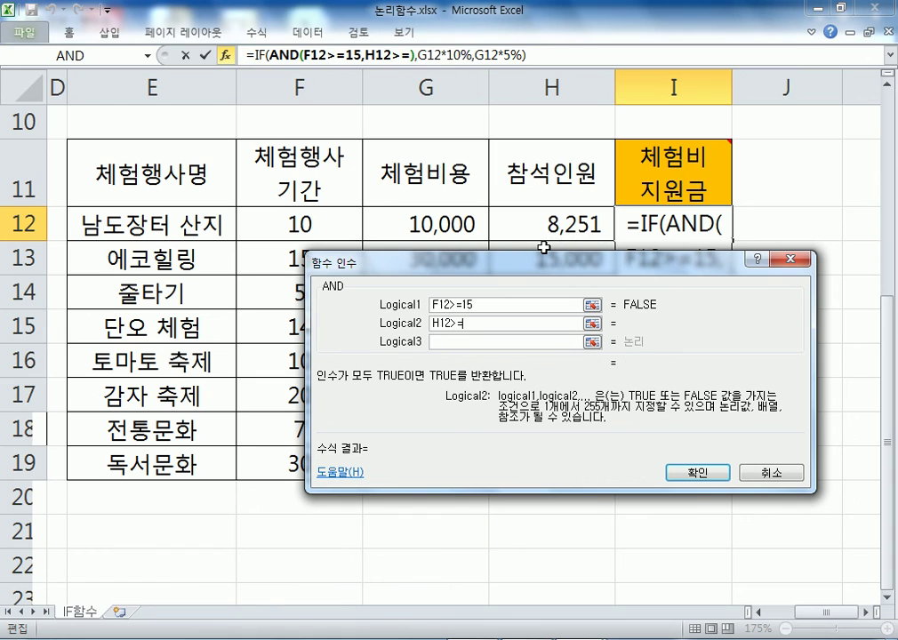
type("10000")
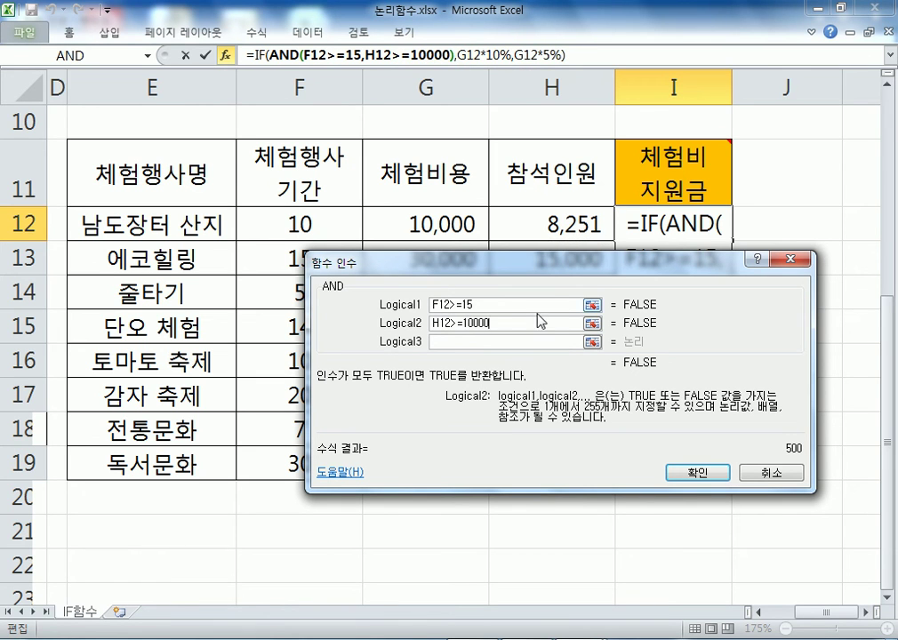
Review the arguments of the nested AND and the outer IF, and enter the finished formula in I12.
double_click(476, 304)
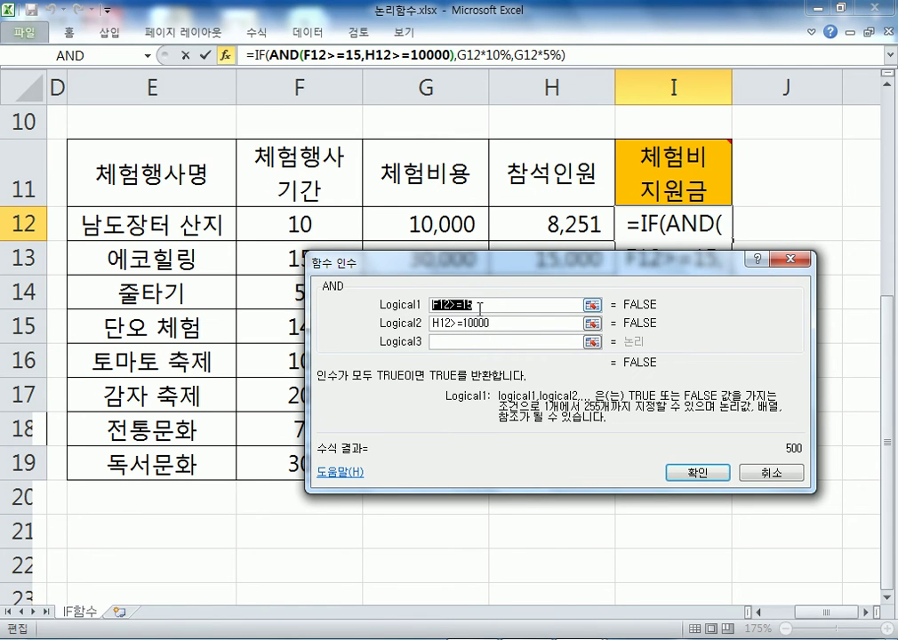
double_click(507, 324)
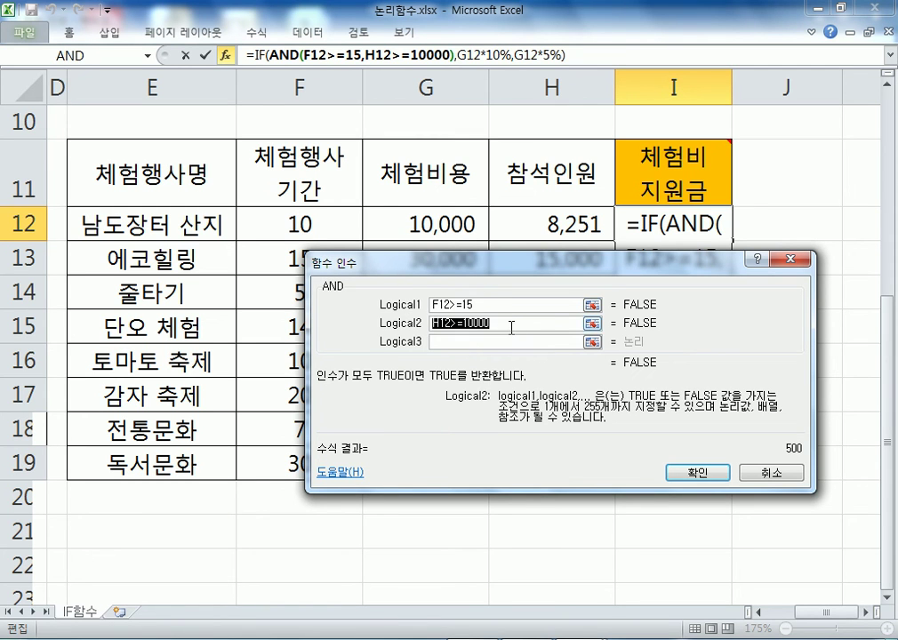
left_click(504, 303)
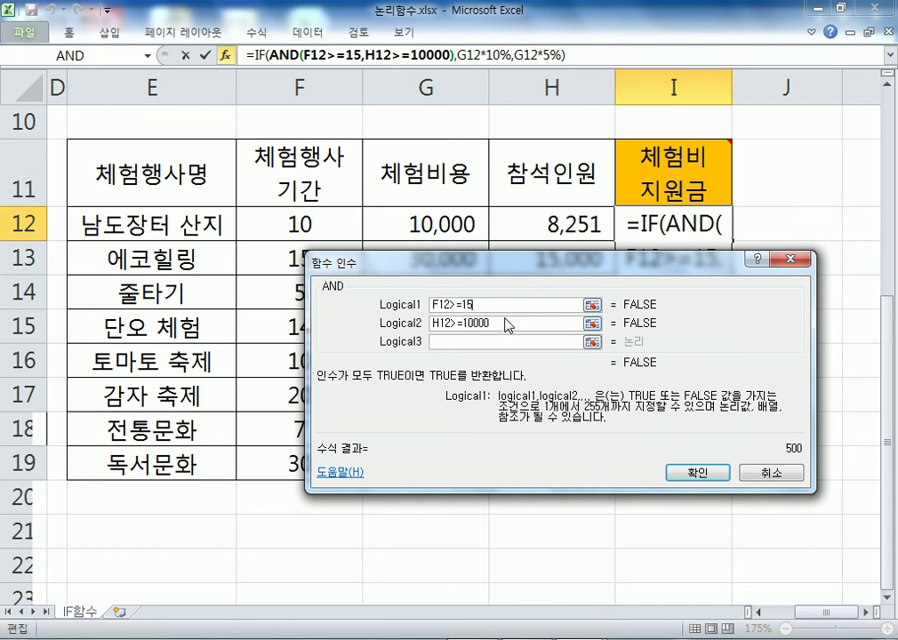
left_click(259, 55)
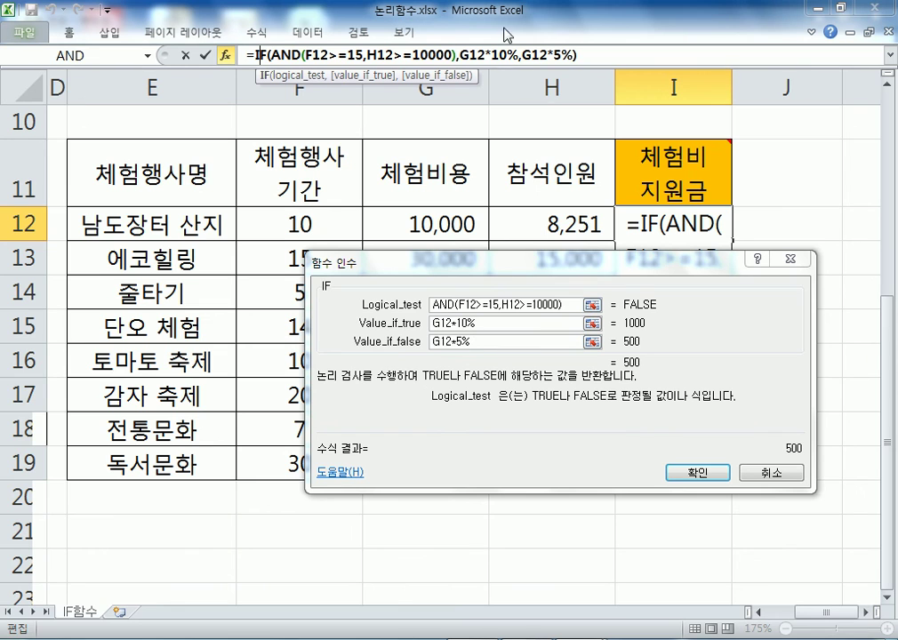
left_click(331, 55)
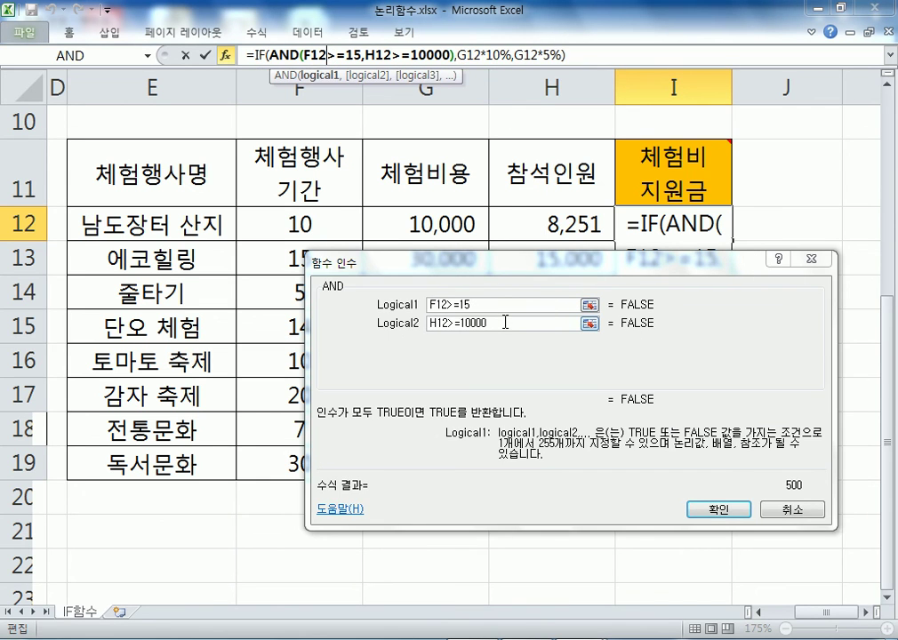
left_click(503, 56)
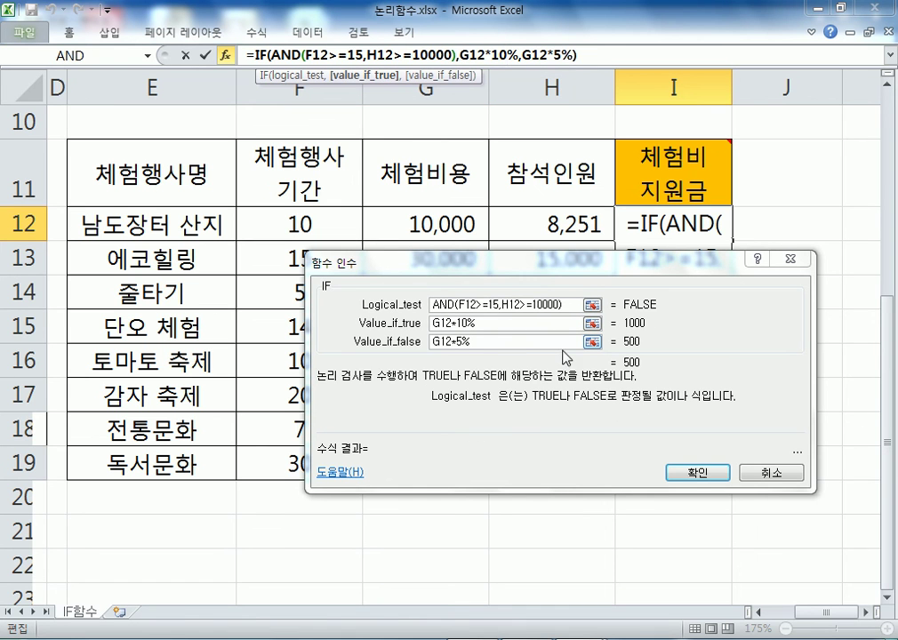
left_click(698, 472)
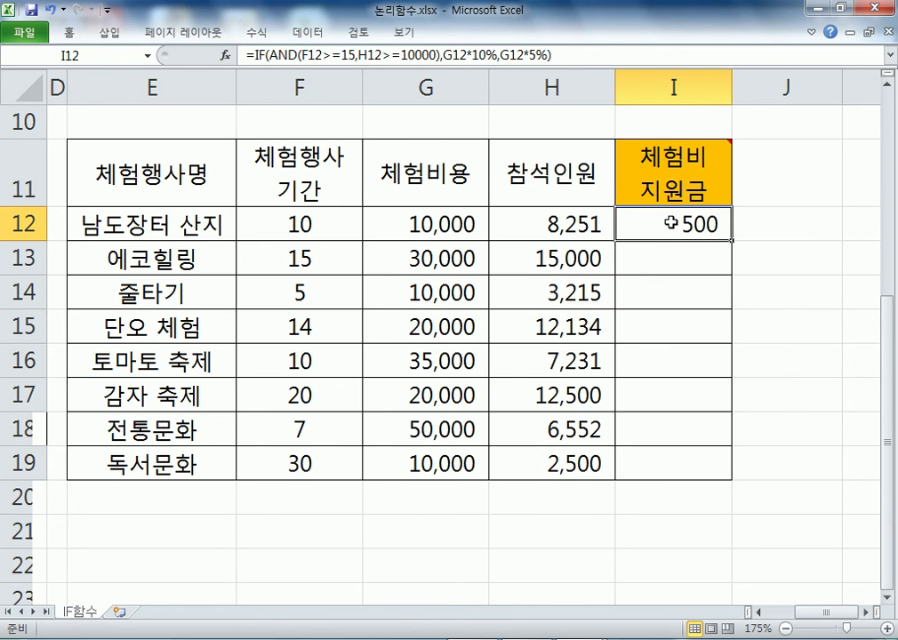
Check the event data in rows 12 and 13, and fill the I12 formula down through I19.
left_click(307, 227)
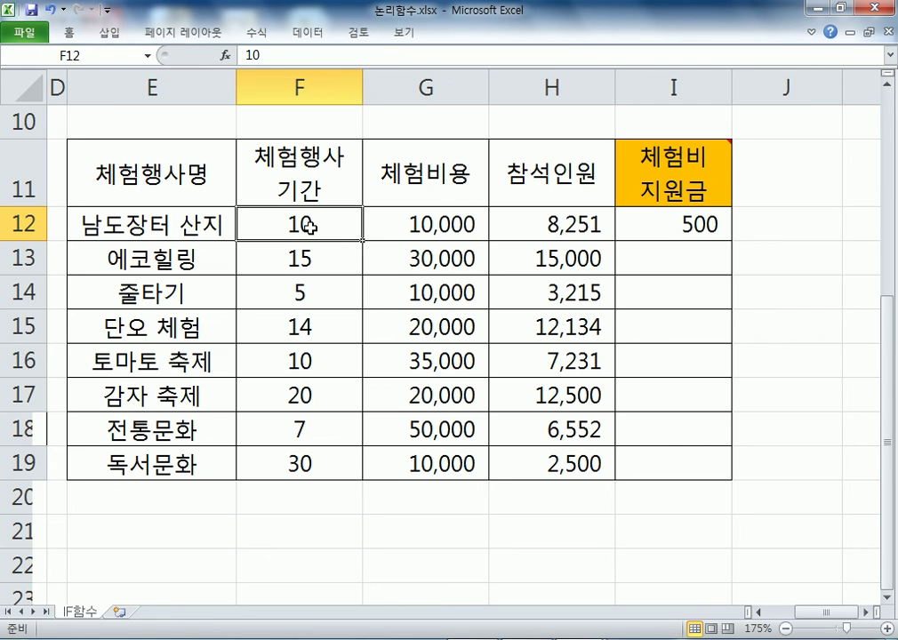
left_click(462, 227)
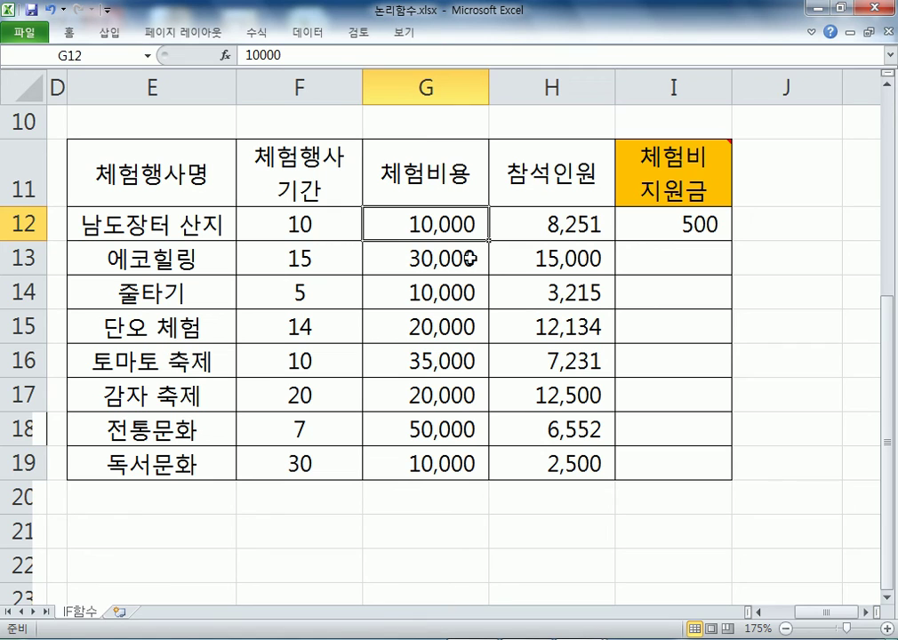
left_click(319, 258)
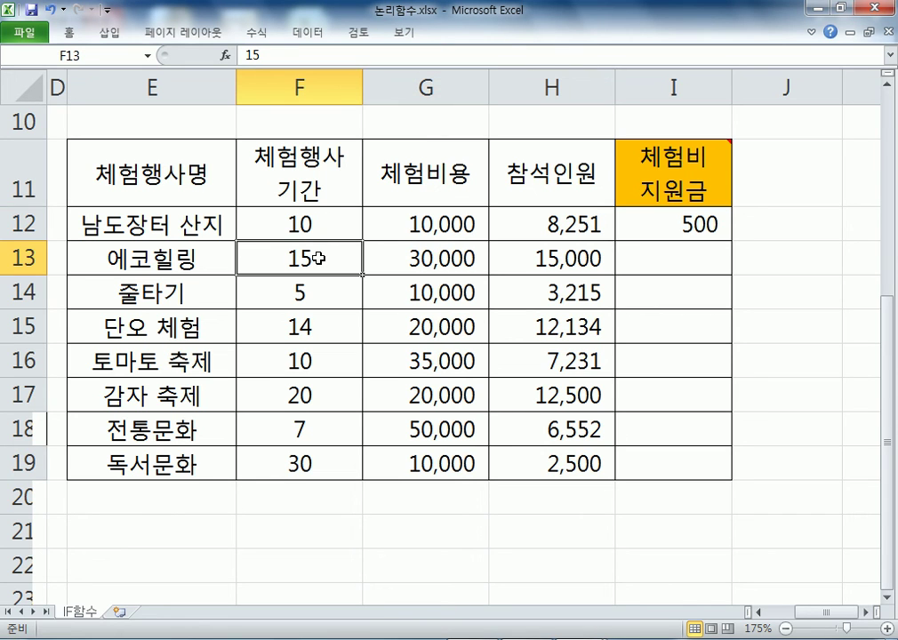
left_click(575, 261)
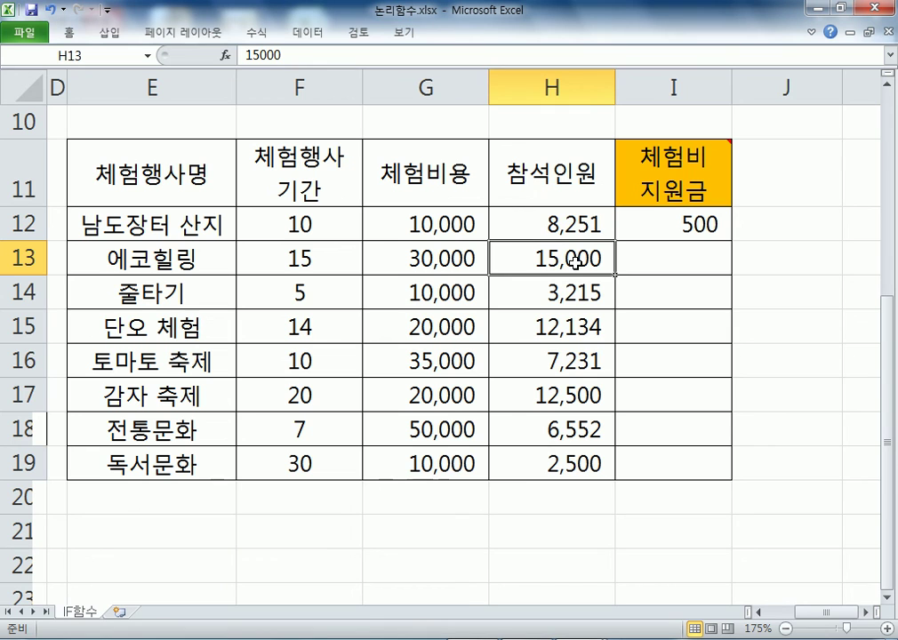
left_click(435, 261)
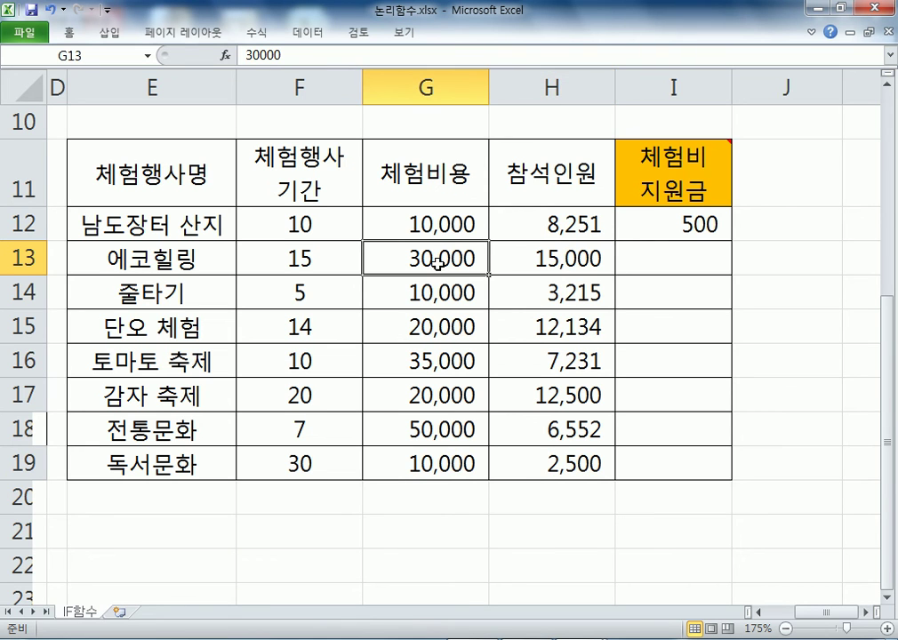
left_click(708, 228)
left_click_drag(731, 240, 719, 478)
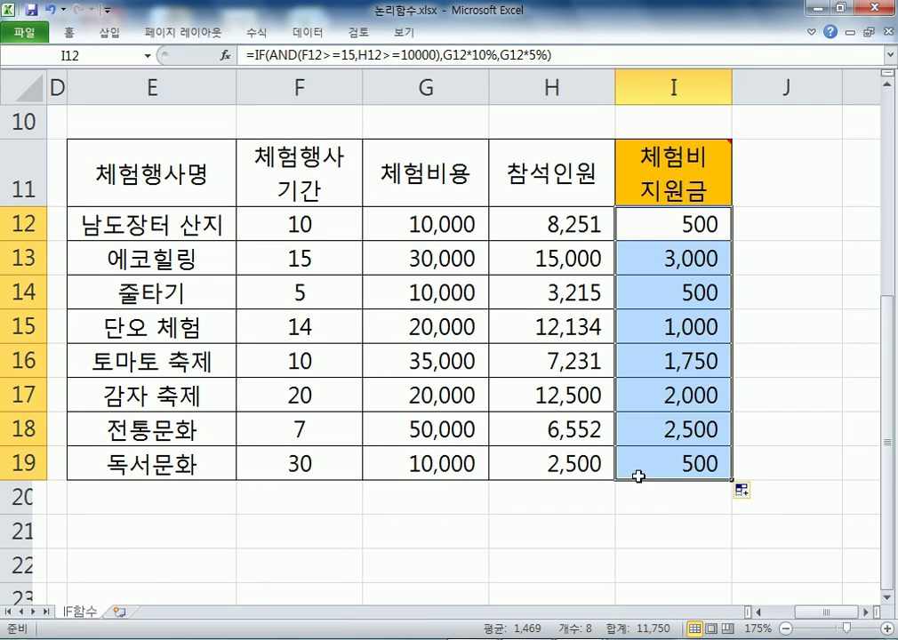
Select the support-fund formula in I12 and compare it with the IF and AND notes in Notepad.
left_click(639, 224)
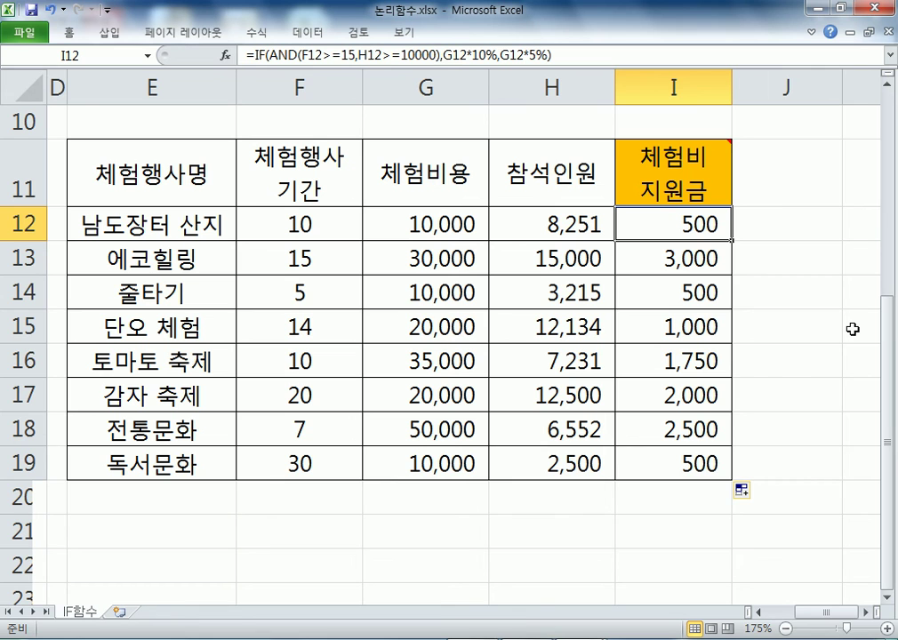
key("alt+Tab")
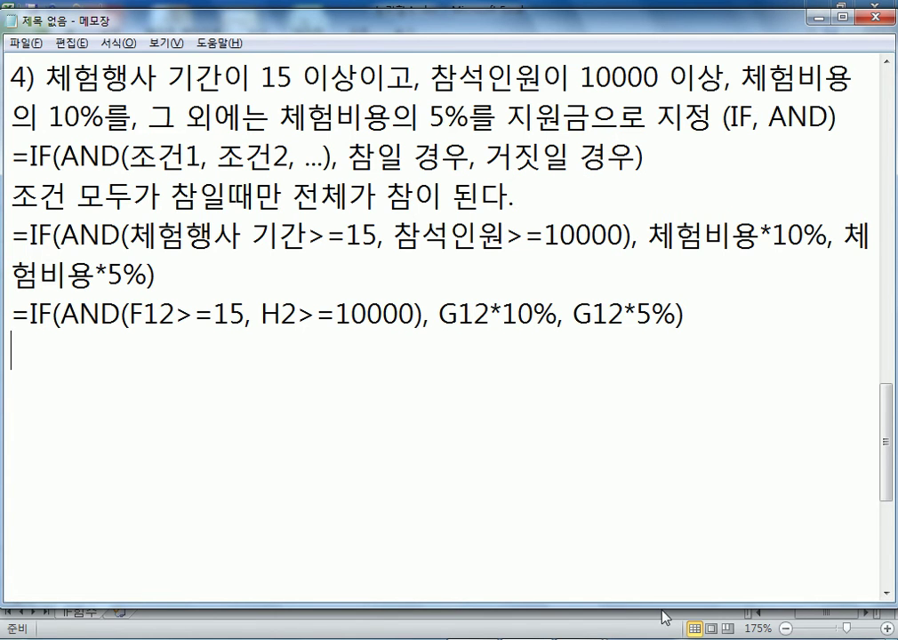
left_click(660, 550)
Review the arguments of the IF formula in C2 of the worksheet without changing them.
key("Home")
left_click(406, 192)
key("F2")
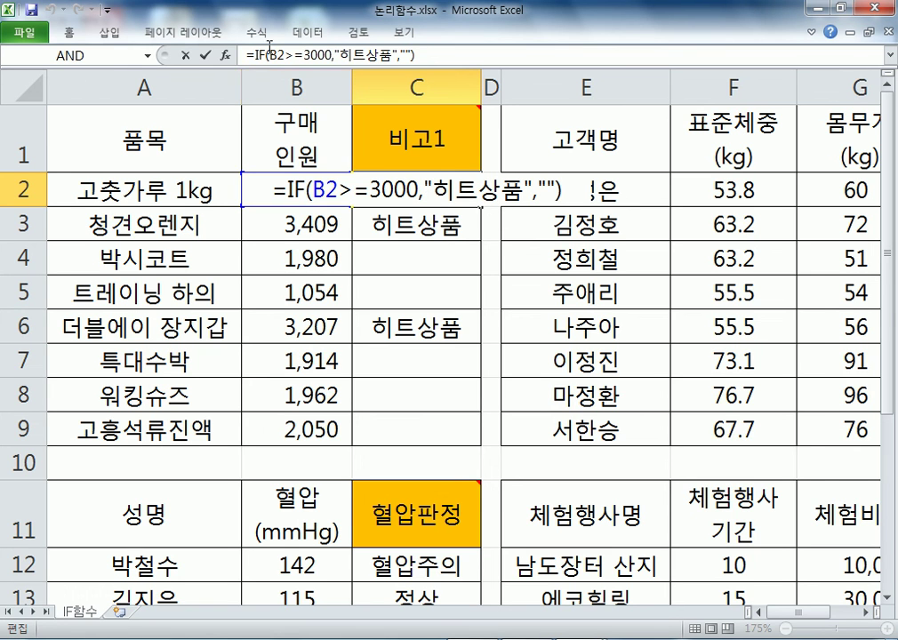
key("shift+F3")
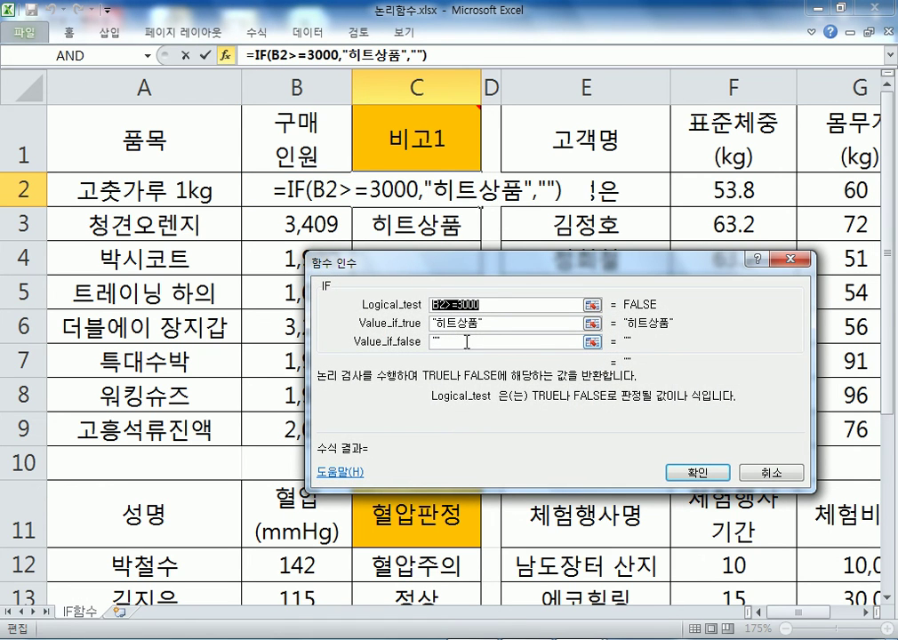
left_click(508, 339)
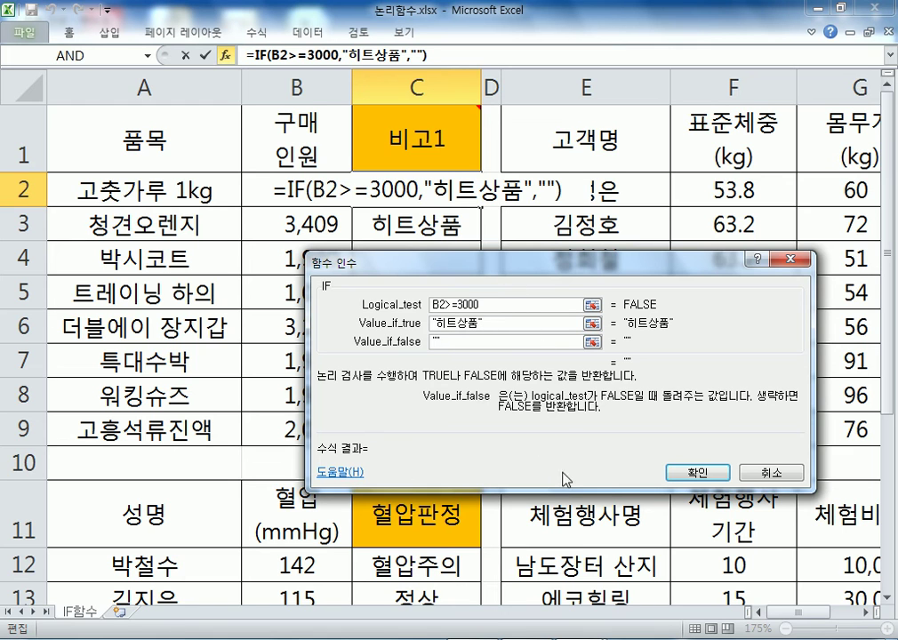
left_click(772, 471)
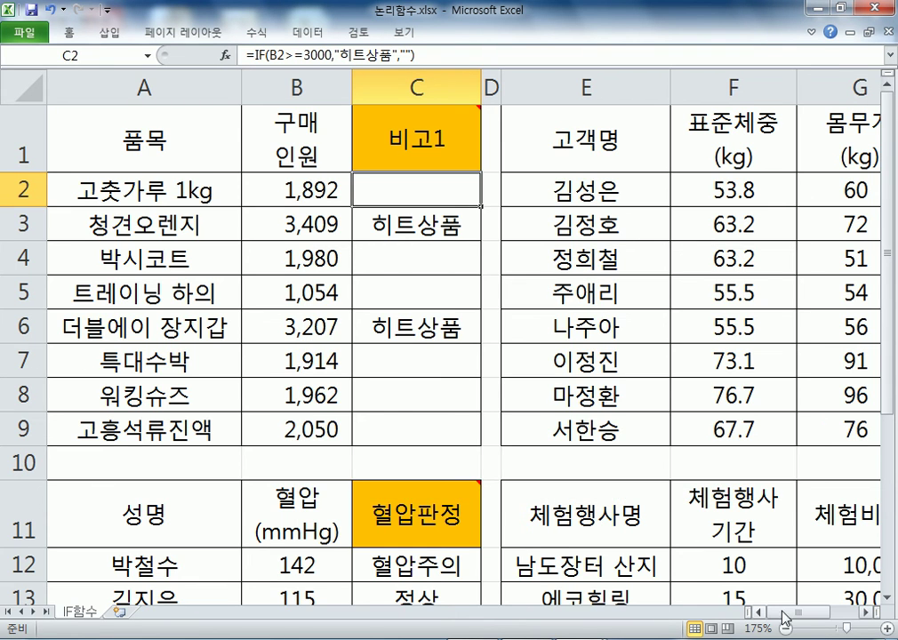
Examine the arguments of both the outer and the nested IF function in H2's weight formula.
scroll(641, 484, "right", 3)
left_click(551, 190)
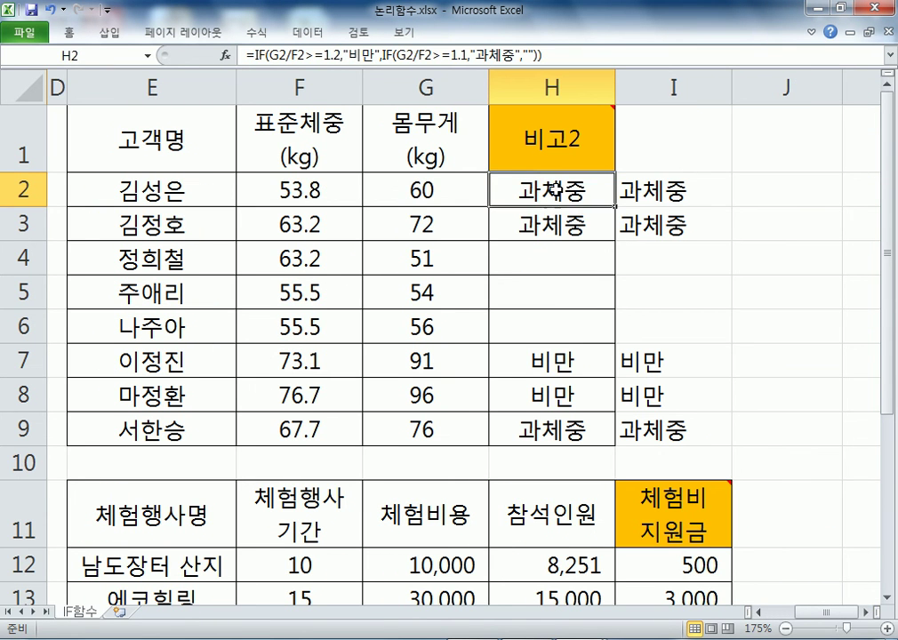
double_click(551, 190)
left_click(226, 55)
left_click(488, 326)
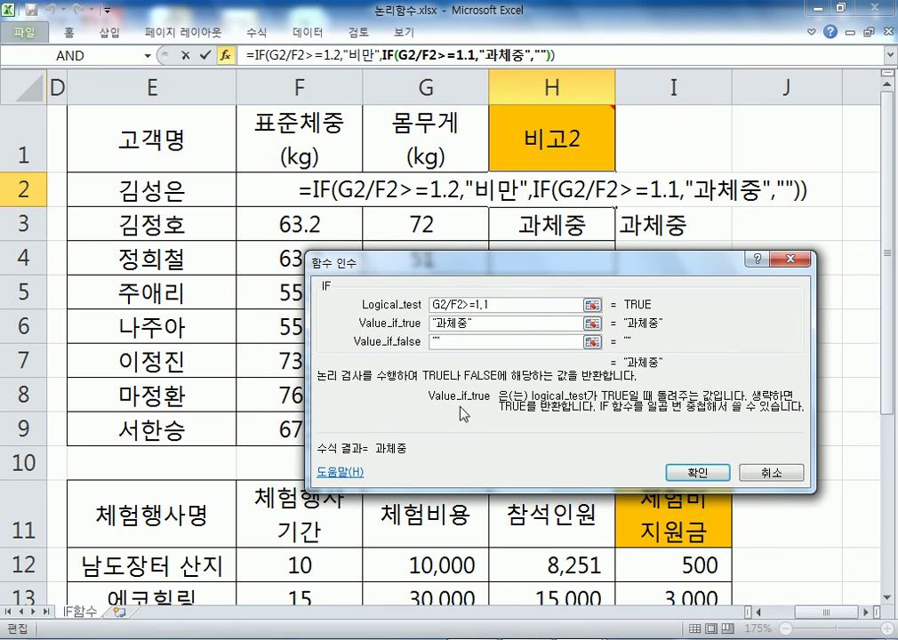
left_click(397, 53)
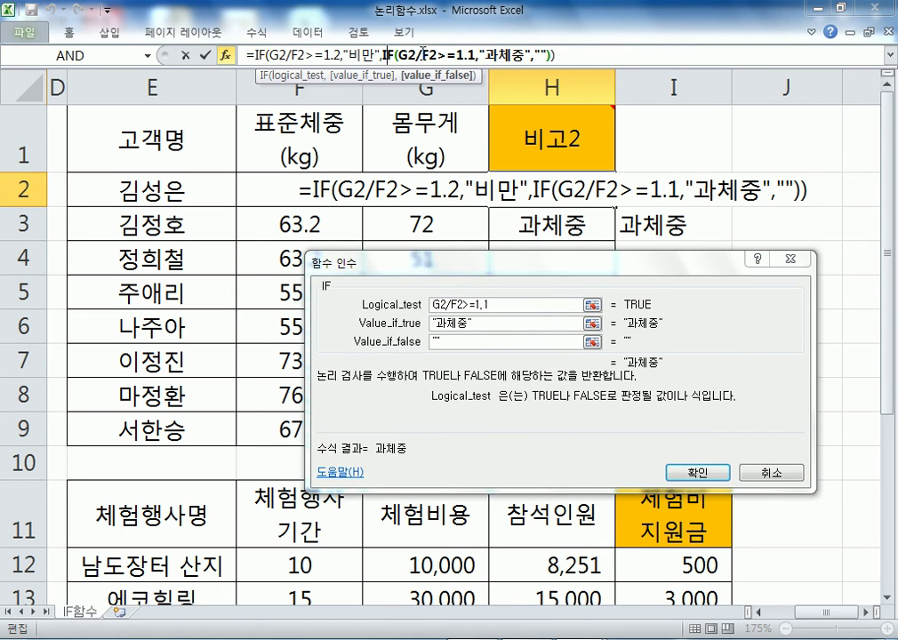
left_click(454, 194)
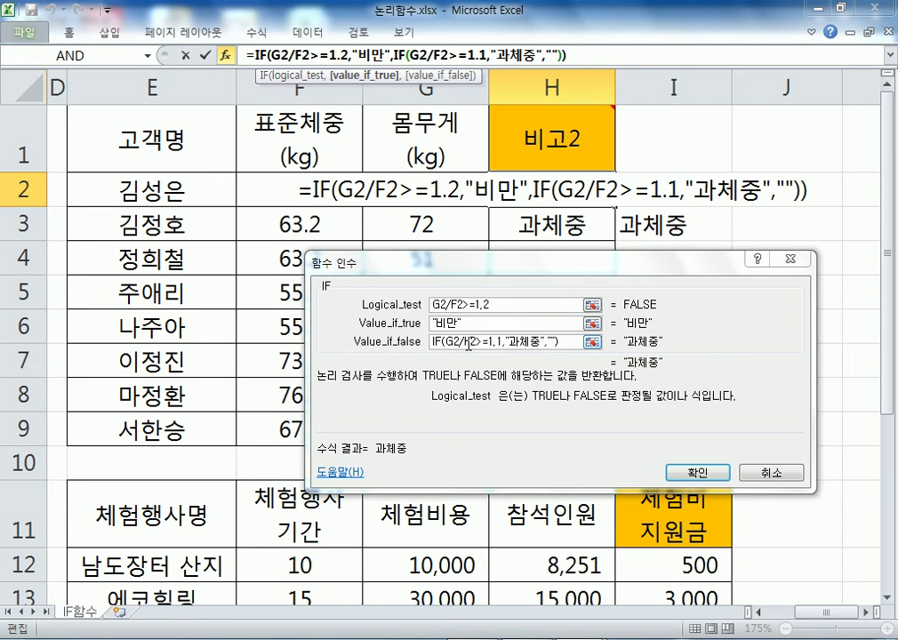
left_click_drag(271, 187, 372, 189)
key("Escape")
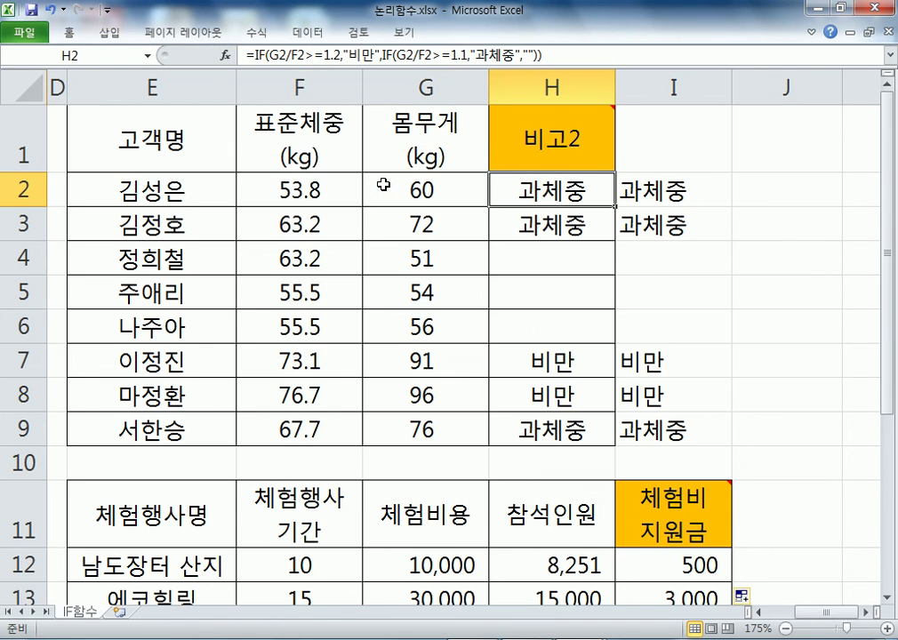
left_click(224, 55)
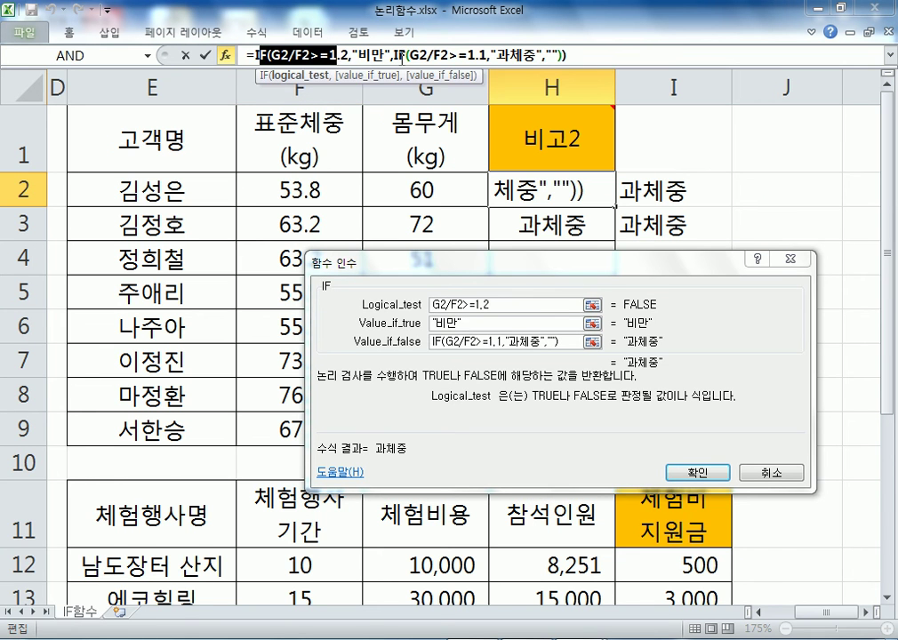
left_click(392, 55)
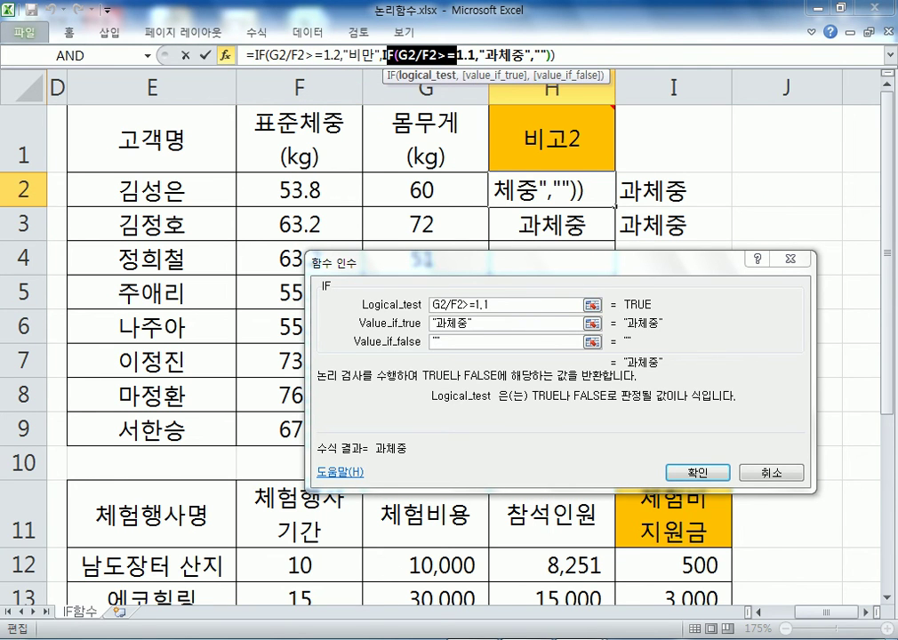
Switch to Notepad and review the exercise 2 notes on the nested IF for "비만" and "과체중".
key("alt+Tab")
scroll(281, 363, "up", 4)
scroll(280, 363, "up", 2)
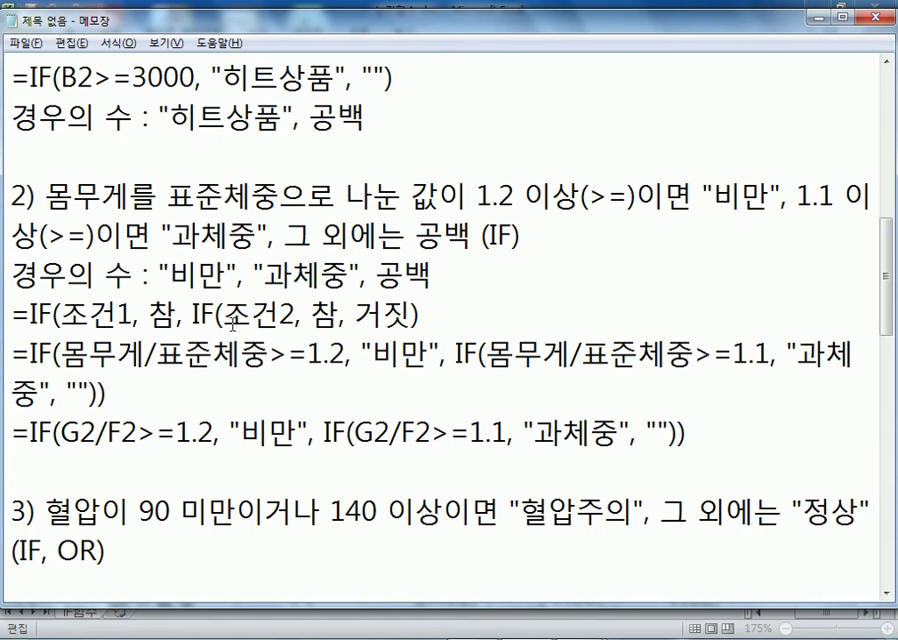
left_click(157, 354)
left_click(132, 434)
mouse_move(582, 637)
Review the exercise 3 and 4 notes, comparing the wording that calls for OR with the wording that calls for AND.
scroll(405, 419, "down", 4)
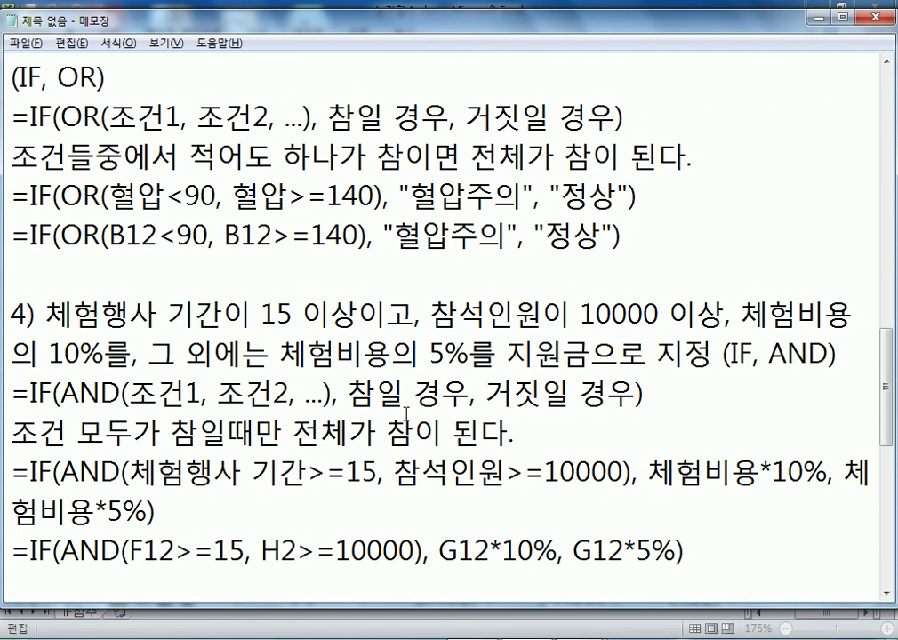
left_click_drag(410, 196, 523, 197)
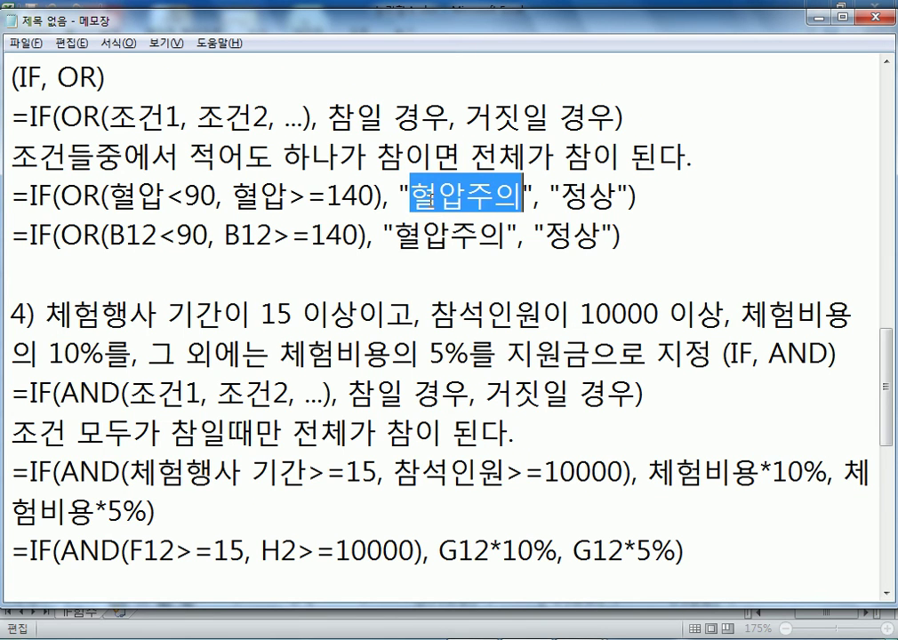
left_click(438, 195)
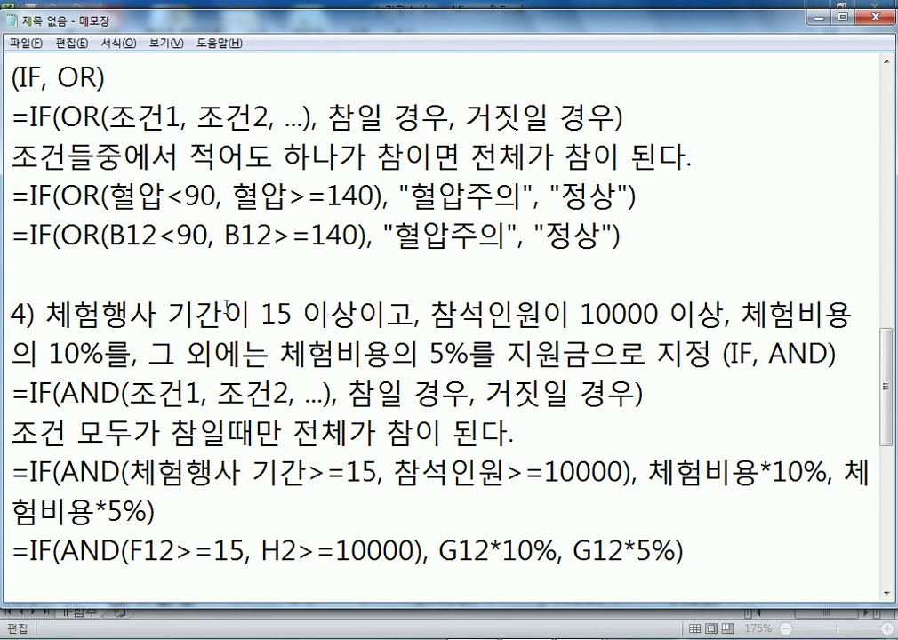
scroll(358, 194, "up", 1)
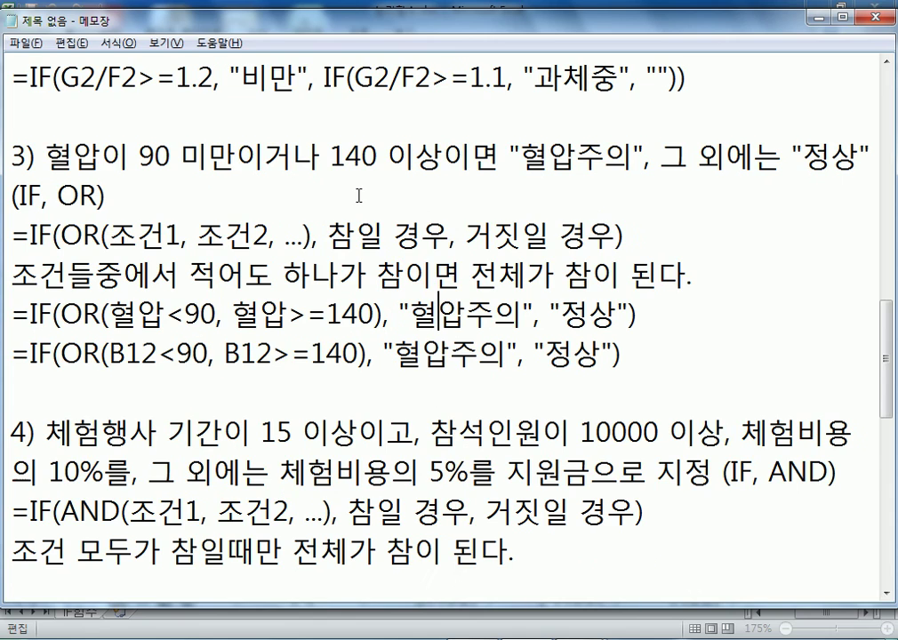
left_click_drag(209, 156, 443, 156)
left_click(324, 157)
left_click_drag(59, 195, 185, 197)
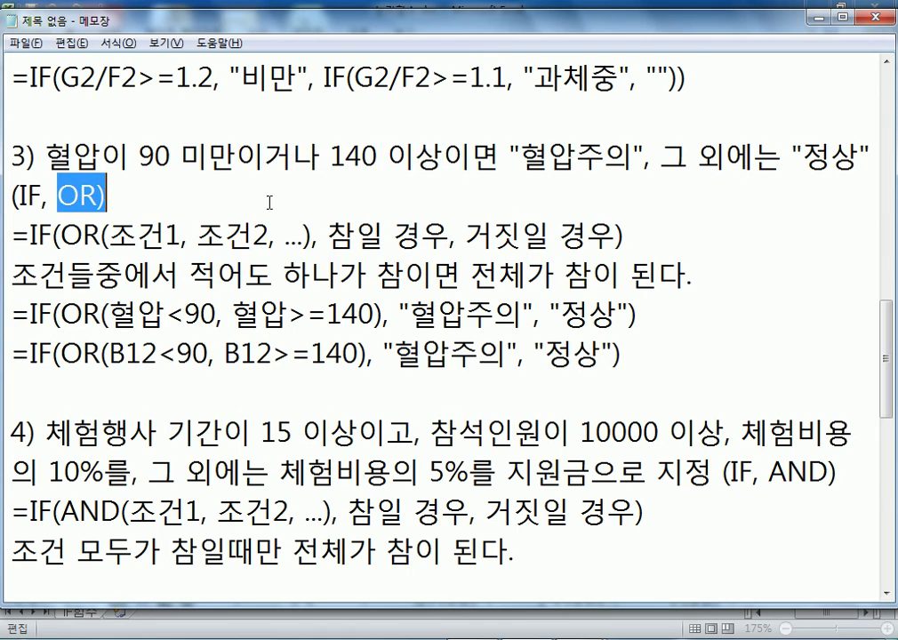
scroll(185, 198, "down", 3)
left_click_drag(358, 80, 430, 80)
scroll(423, 155, "up", 1)
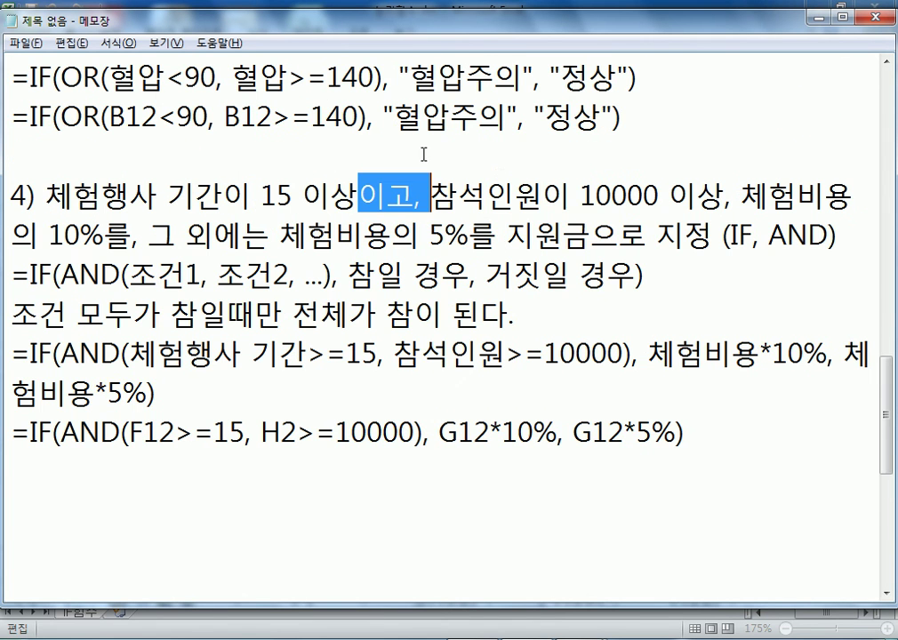
left_click_drag(62, 276, 120, 276)
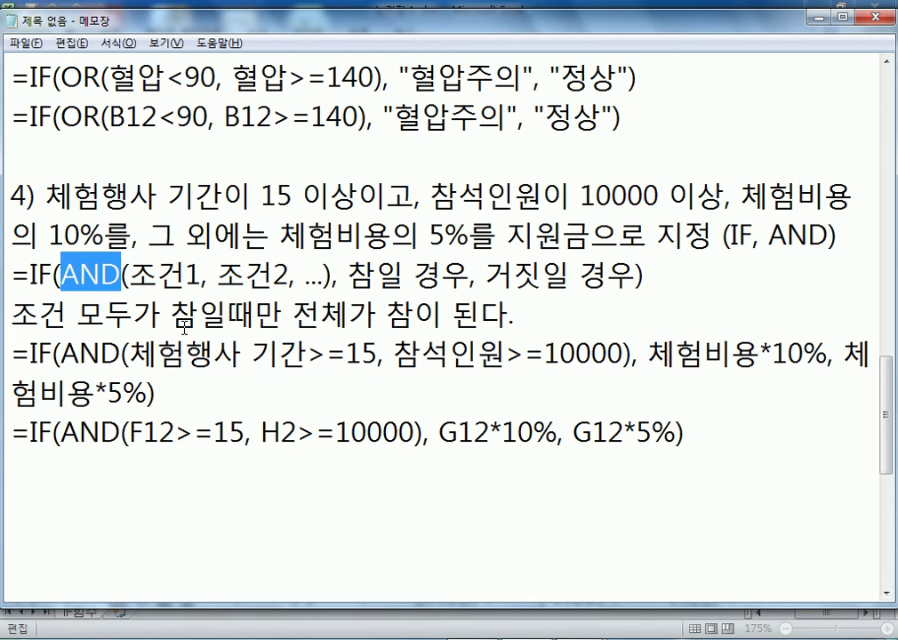
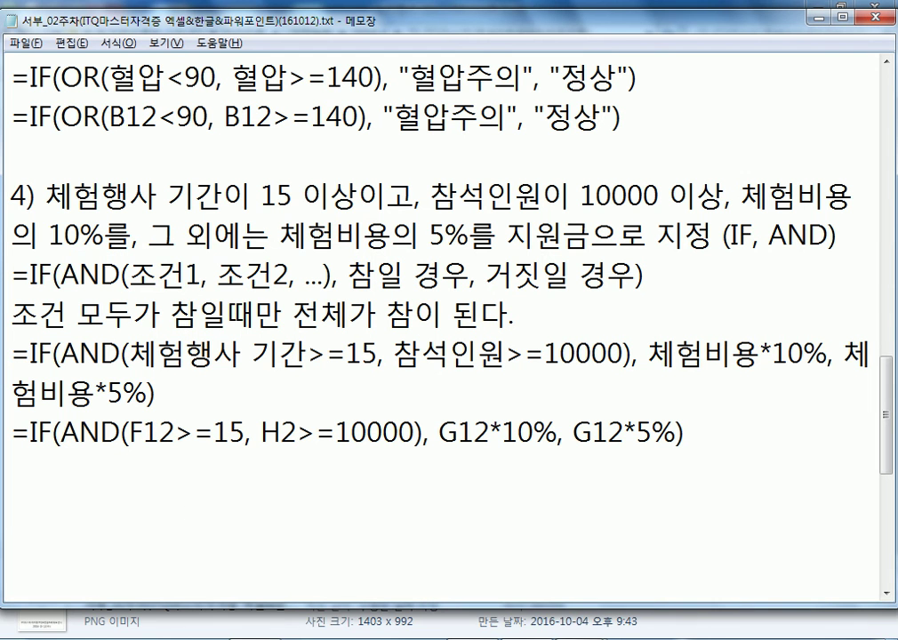
Return to Excel, close H2's function arguments, and open the workbook DW-15.xlsx from the Section3 folder.
left_click(668, 588)
key("Return")
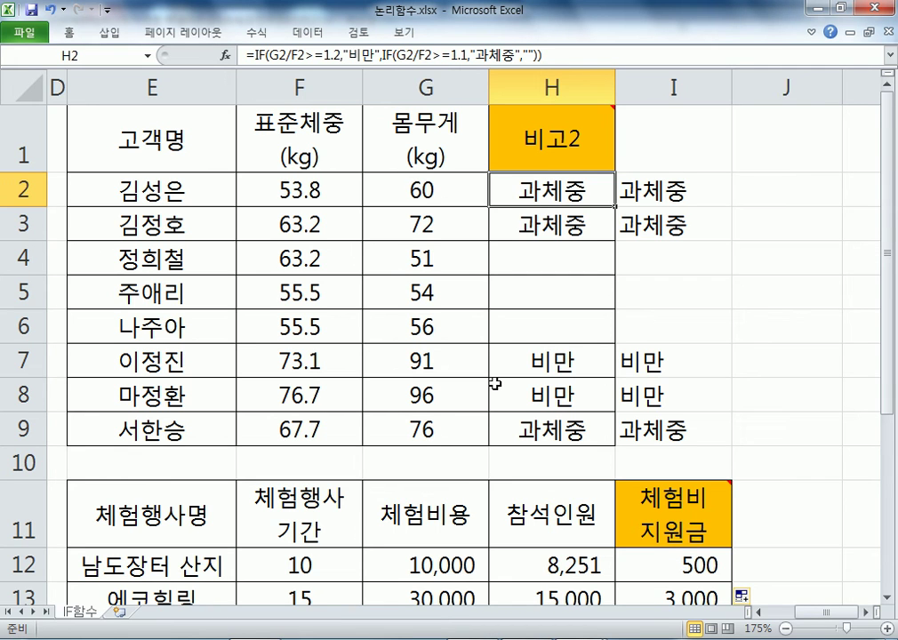
left_click(37, 34)
left_click(49, 110)
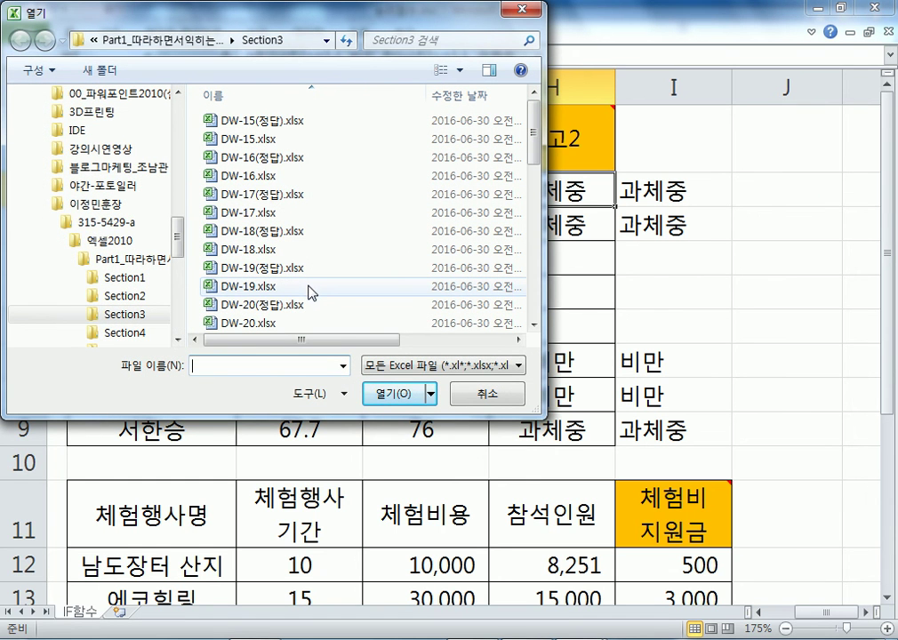
left_click(258, 139)
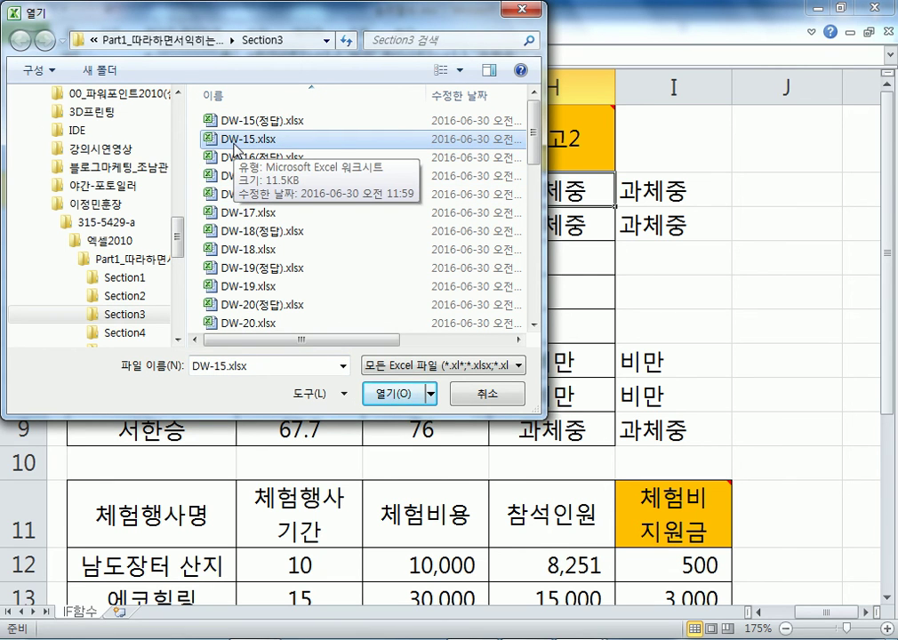
scroll(235, 147, "down", 6)
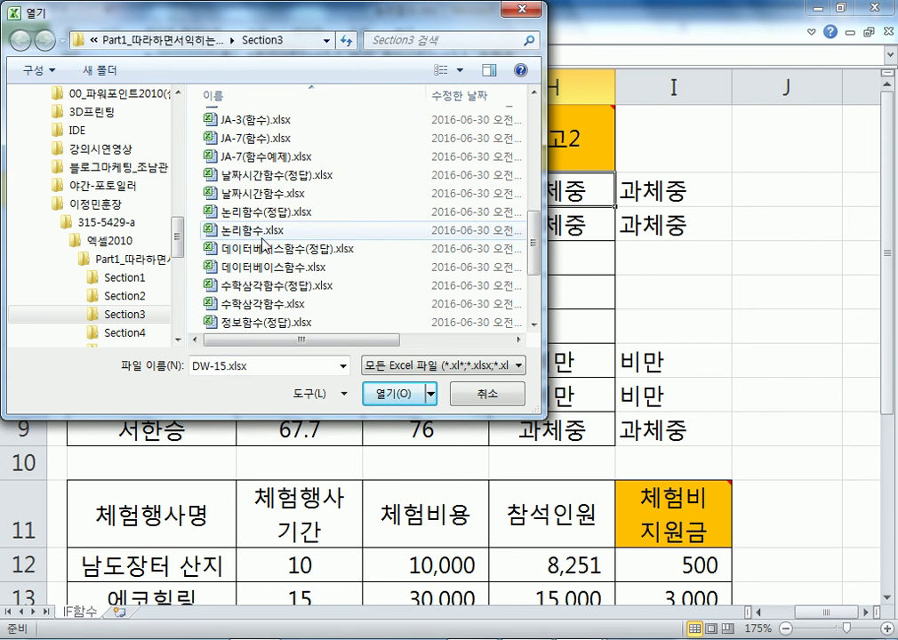
scroll(264, 242, "up", 6)
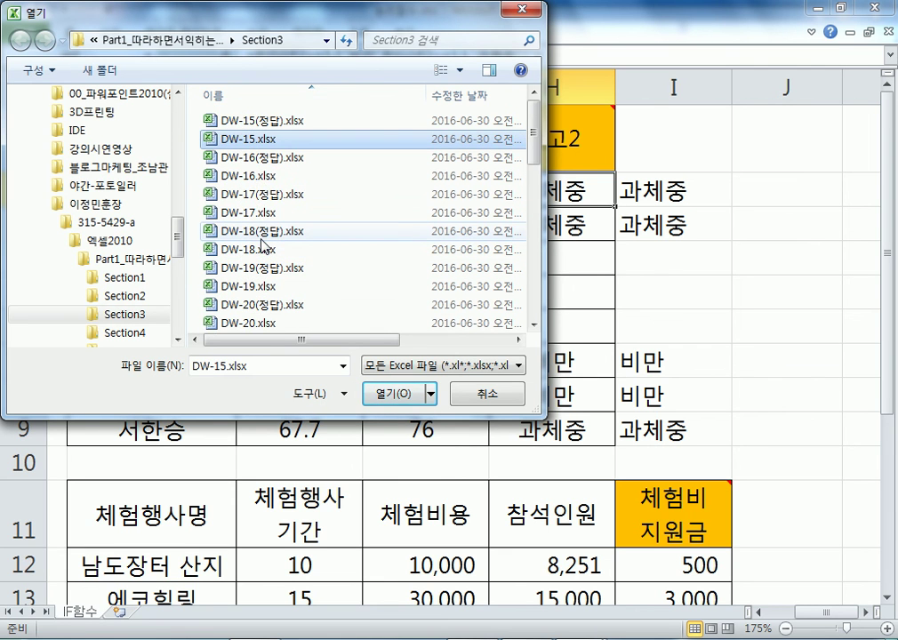
double_click(254, 146)
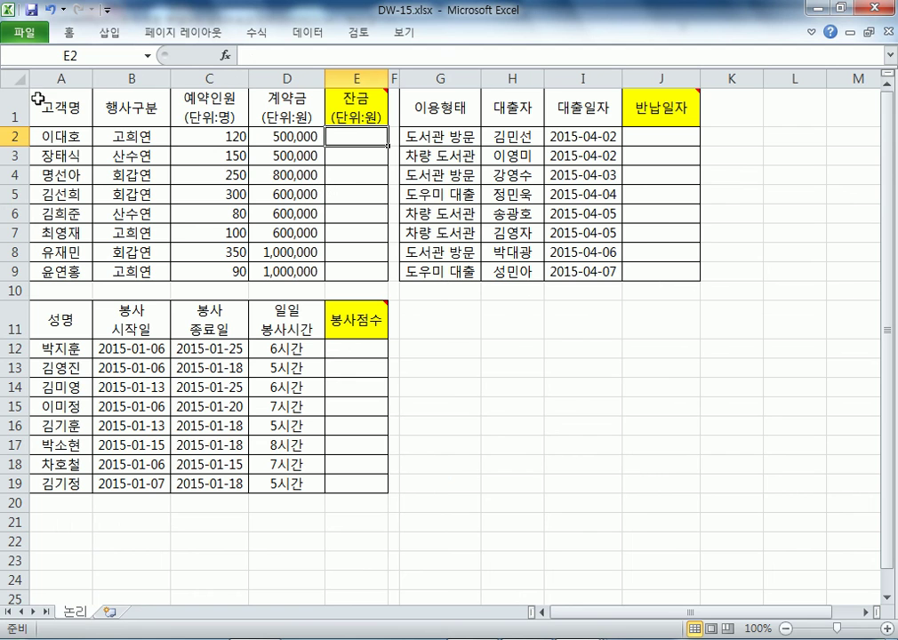
Enlarge the worksheet to 145% and select cell E2 in the 잔금 column.
scroll(55, 114, "up", 3)
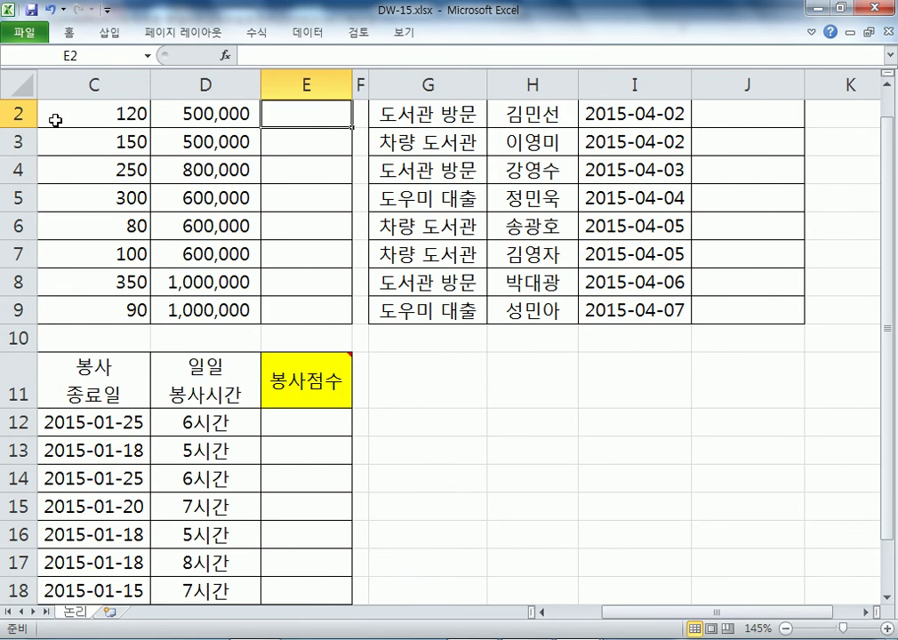
key("Home")
scroll(114, 181, "up", 1)
left_click(534, 163)
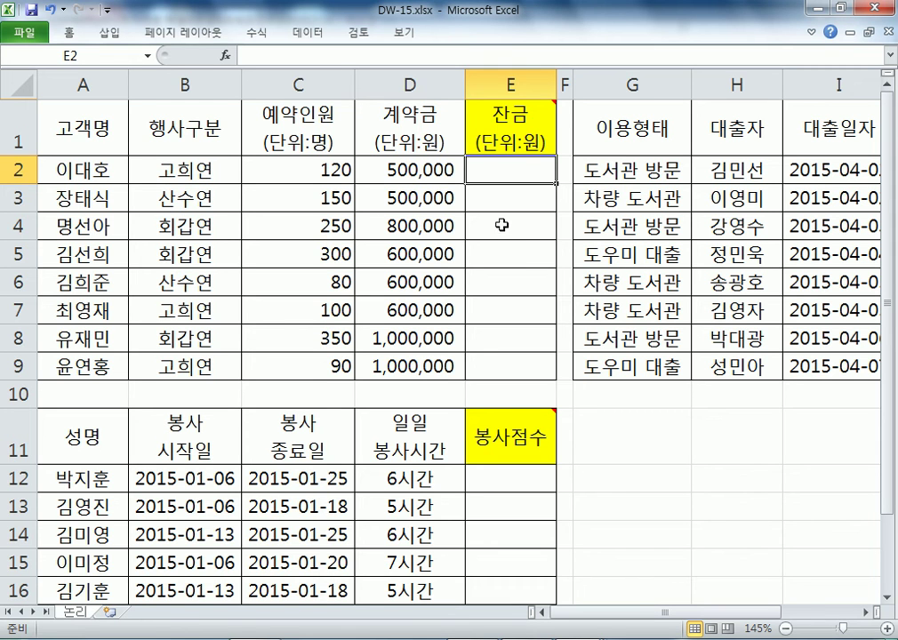
Switch to the Notepad notes and shrink their window from above so the worksheet's first three rows show.
key("alt+Tab")
scroll(300, 358, "down", 2)
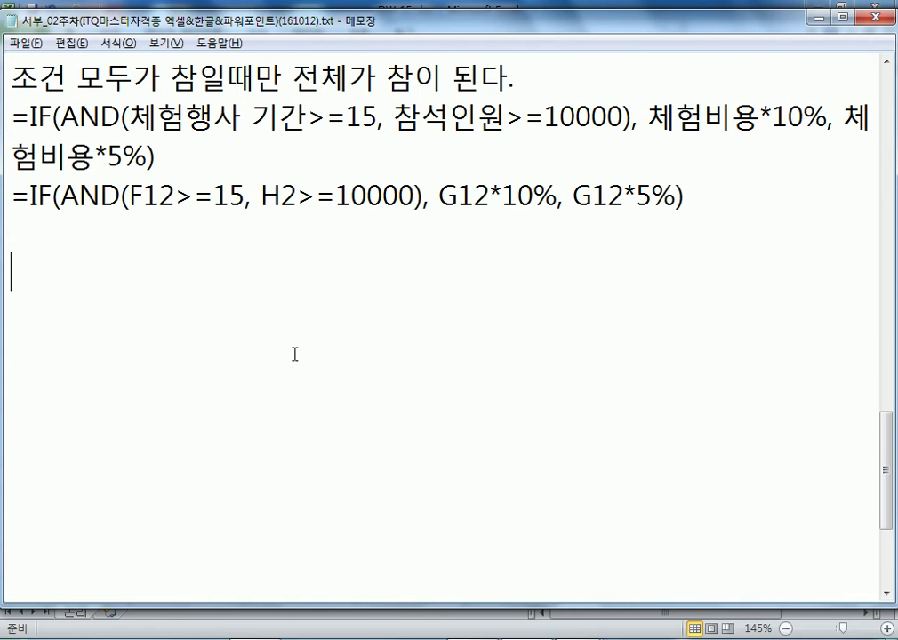
left_click_drag(315, 30, 309, 216)
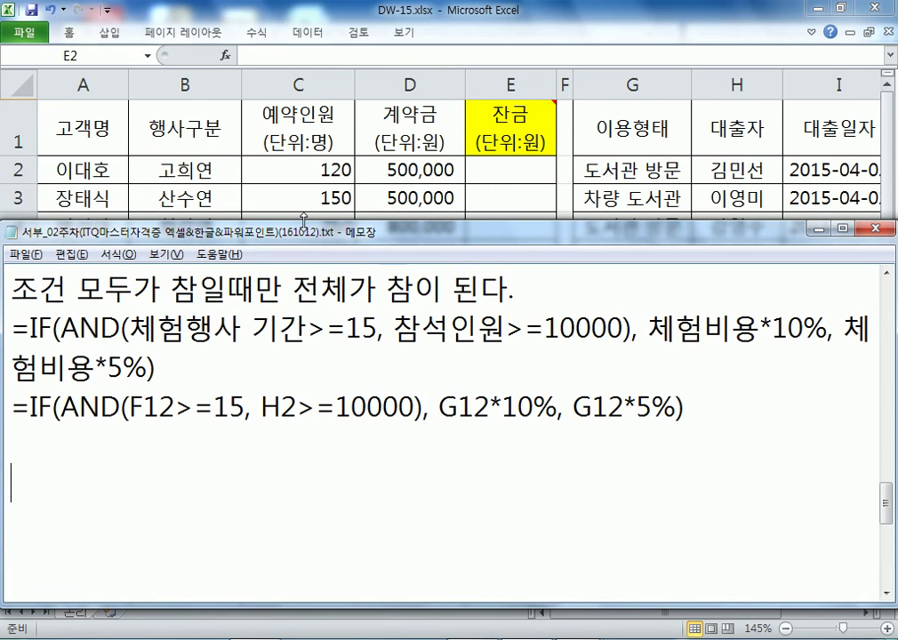
scroll(136, 372, "down", 1)
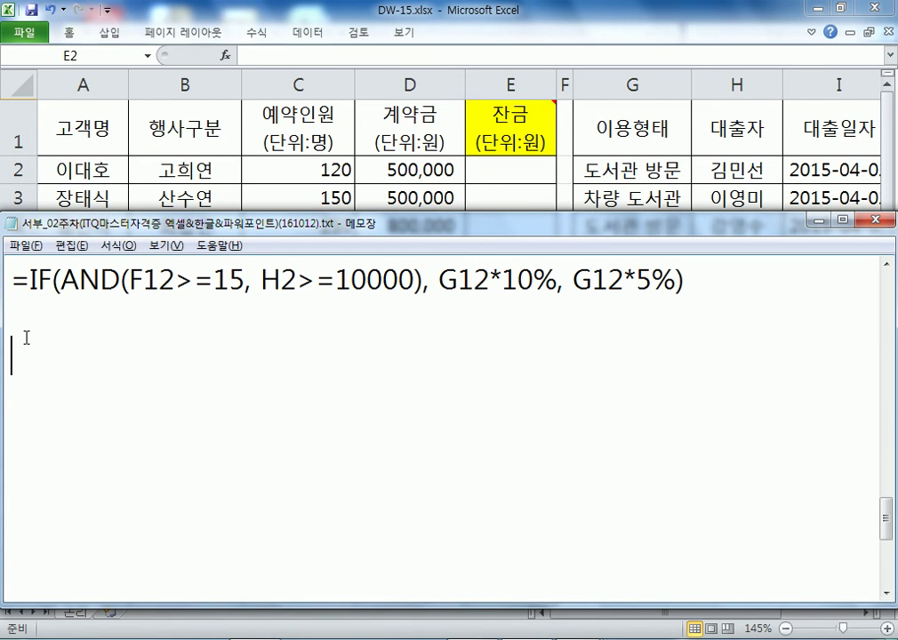
Add the heading 42쪽) on a new line below the AND formula in the notes.
type("42wHR")
key("BackSpace")
key("BackSpace")
key("BackSpace")
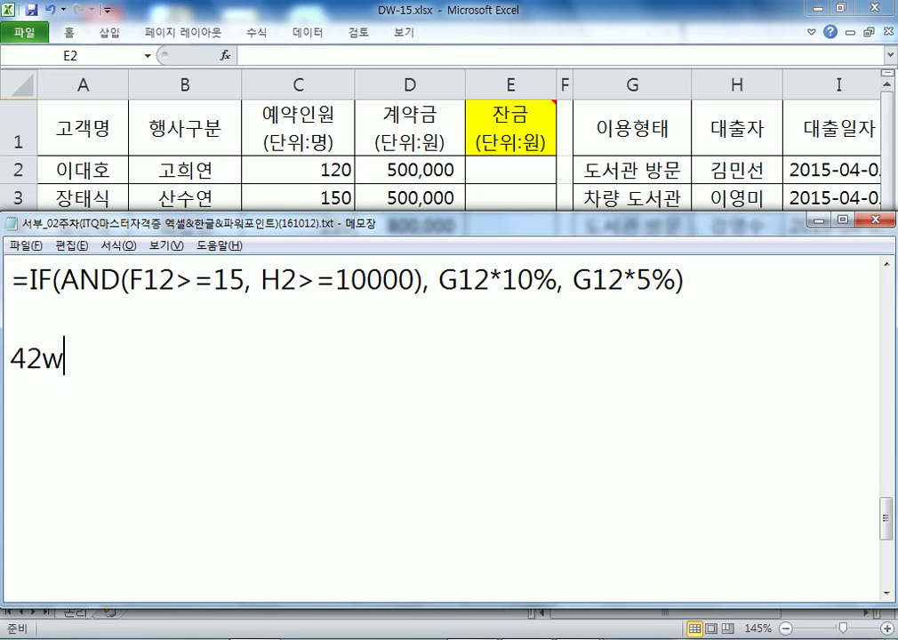
type("쪽)")
key("Return")
Write the exercise title "1) 잔금을 계산 (IF)" under the 42쪽) heading.
type("1) ")
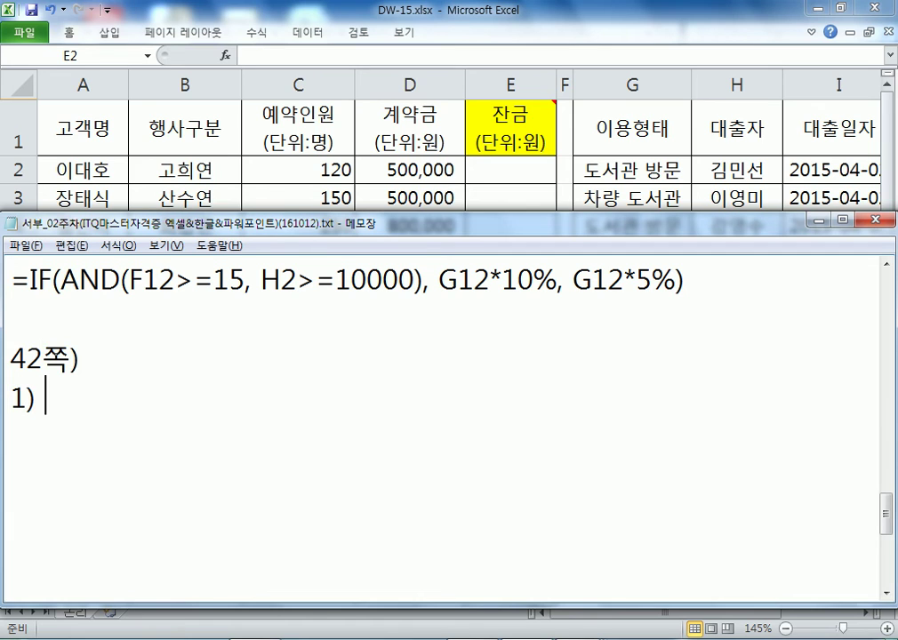
type("자ㄴ금으")
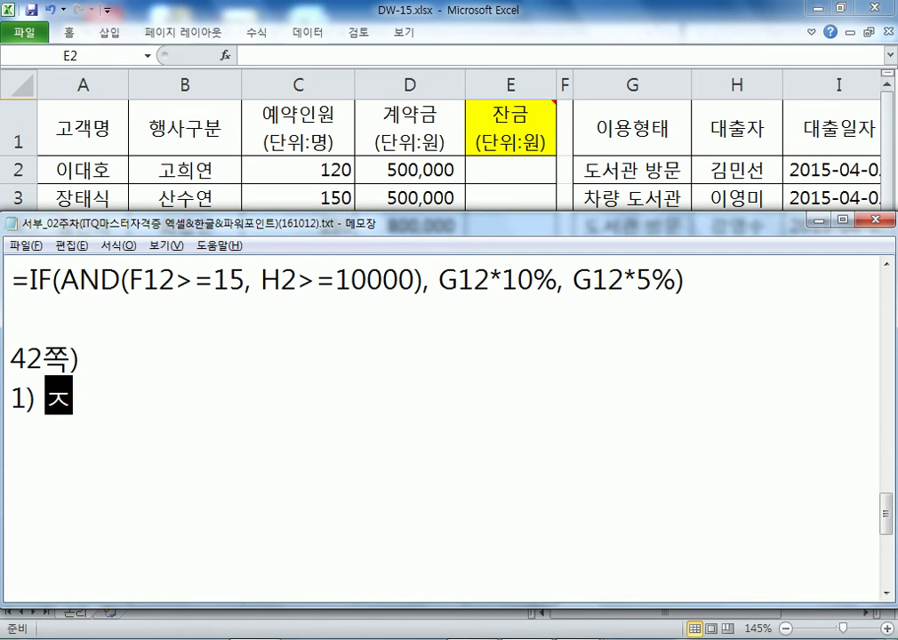
type("ㄹ 겟ㅎ")
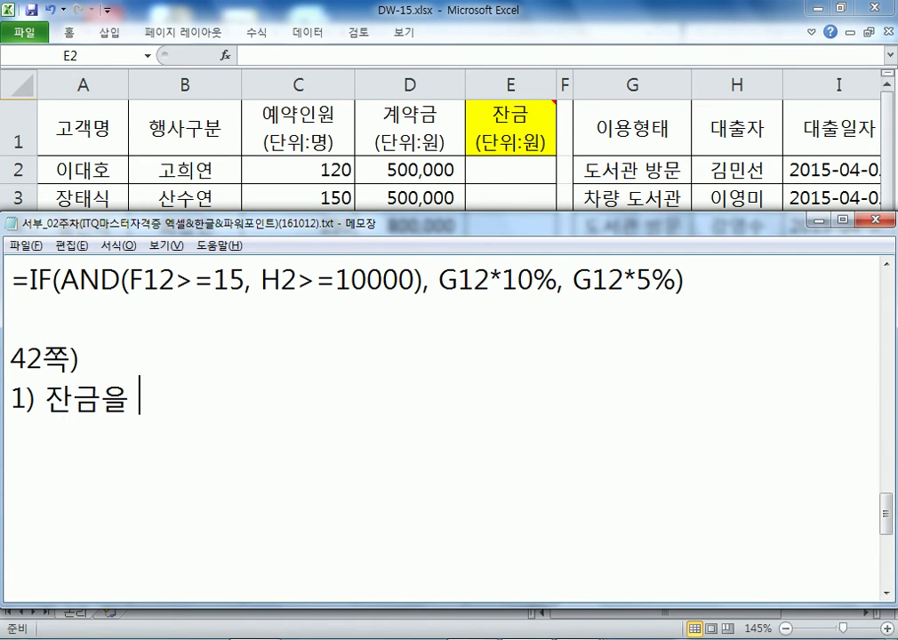
key("BackSpace")
key("BackSpace")
type("계산")
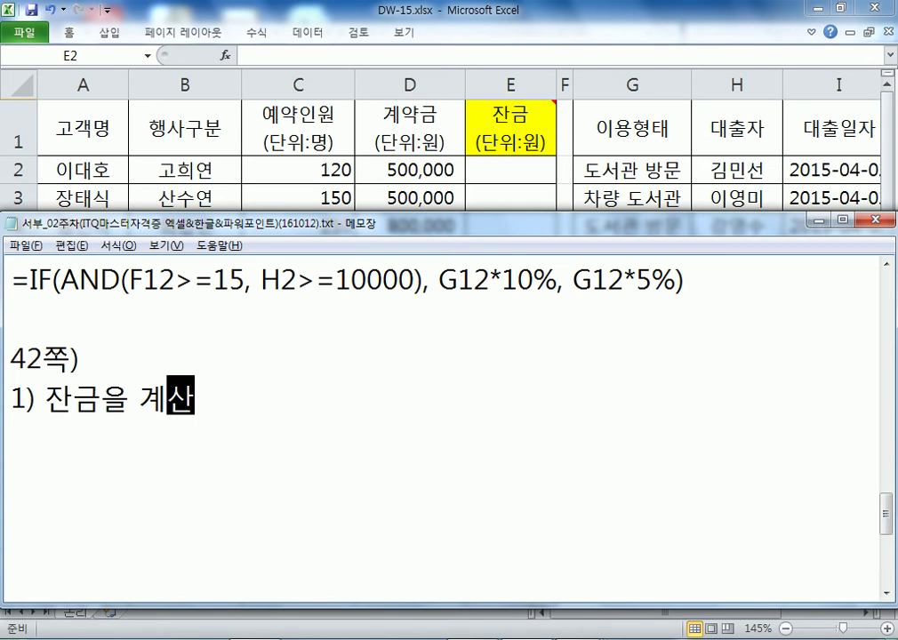
type("(")
type("ㅑㄹ")
key("BackSpace")
key("BackSpace")
key("Hangul")
type("IF(")
key("BackSpace")
type("\\")
key("BackSpace")
type(")(")
key("BackSpace")
key("Left")
key("Left")
key("Left")
key("Left")
key("End")
key("Return")
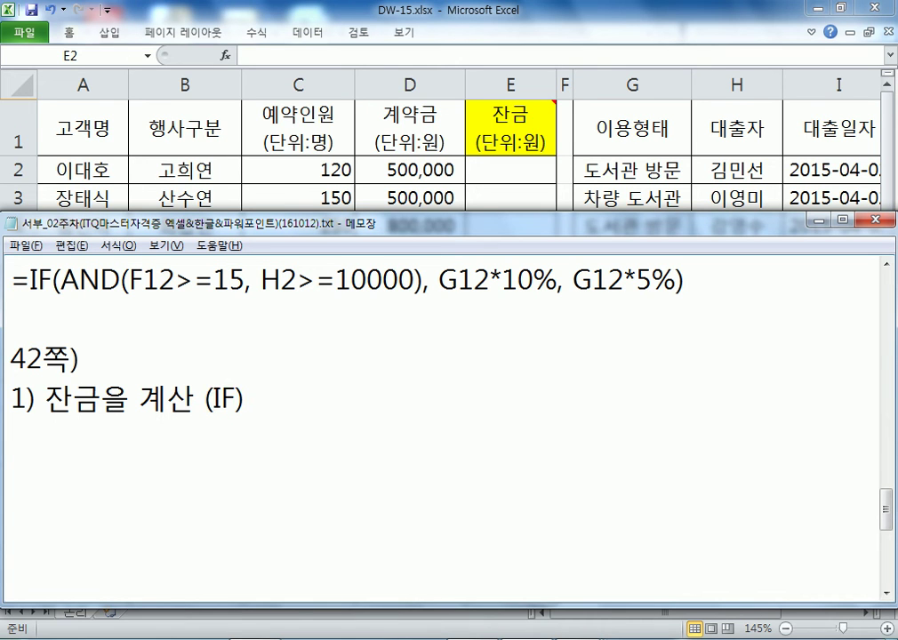
Write the definition "잔금 : 대여금단가 * 예약인원 - 계약금" below the exercise 1 title.
type("잔금 =-")
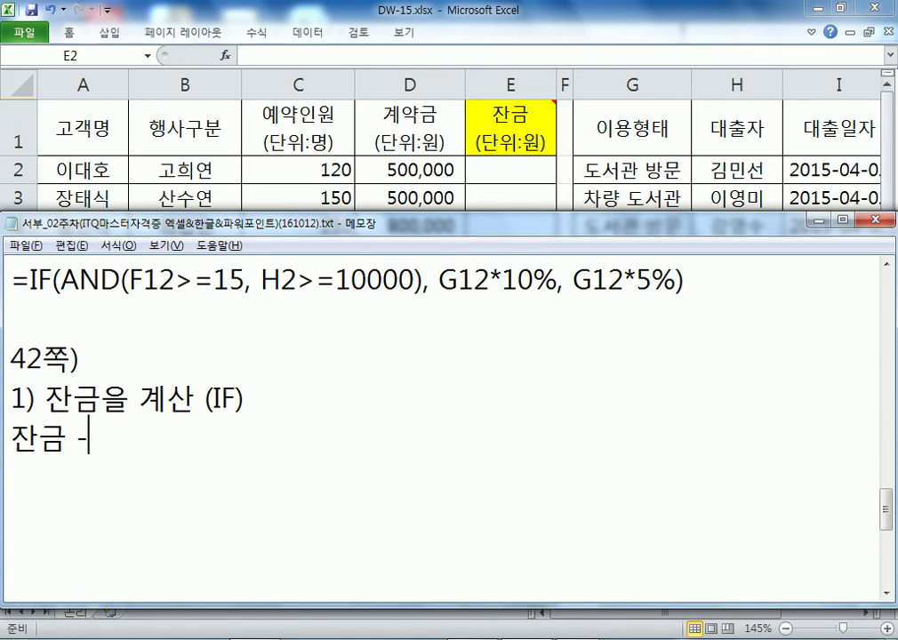
key("BackSpace")
key("BackSpace")
type(": 대여금단가")
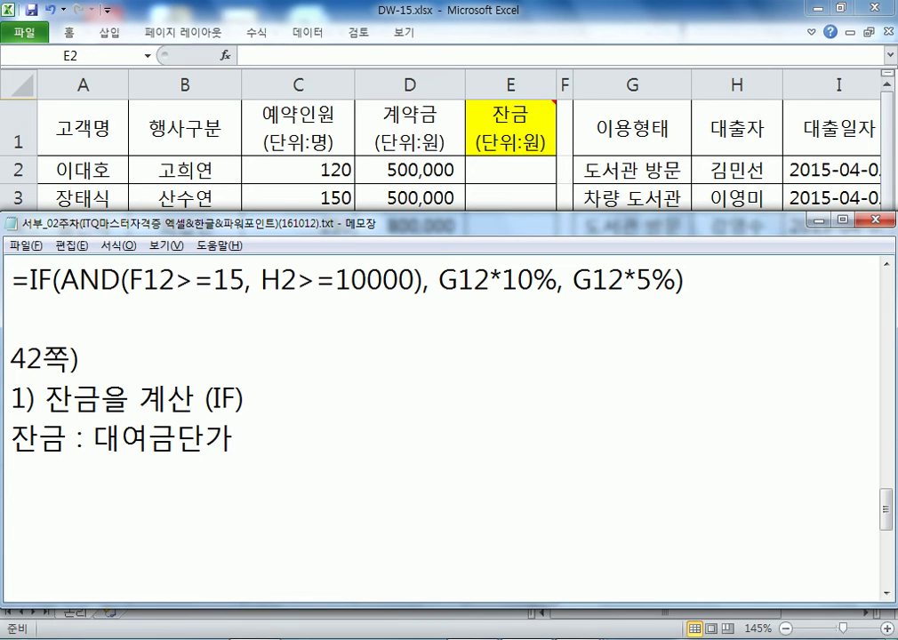
type("*옝")
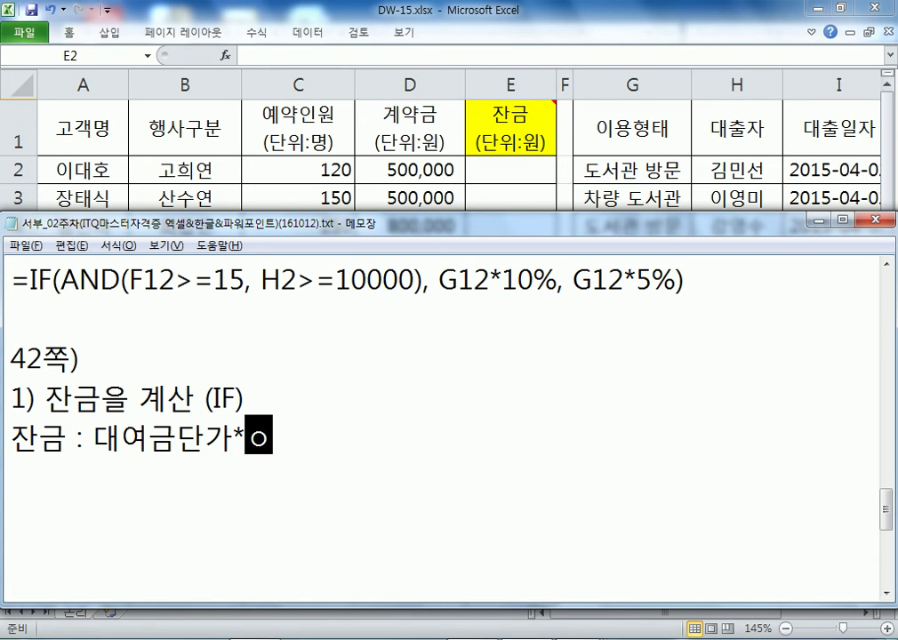
type("약인원")
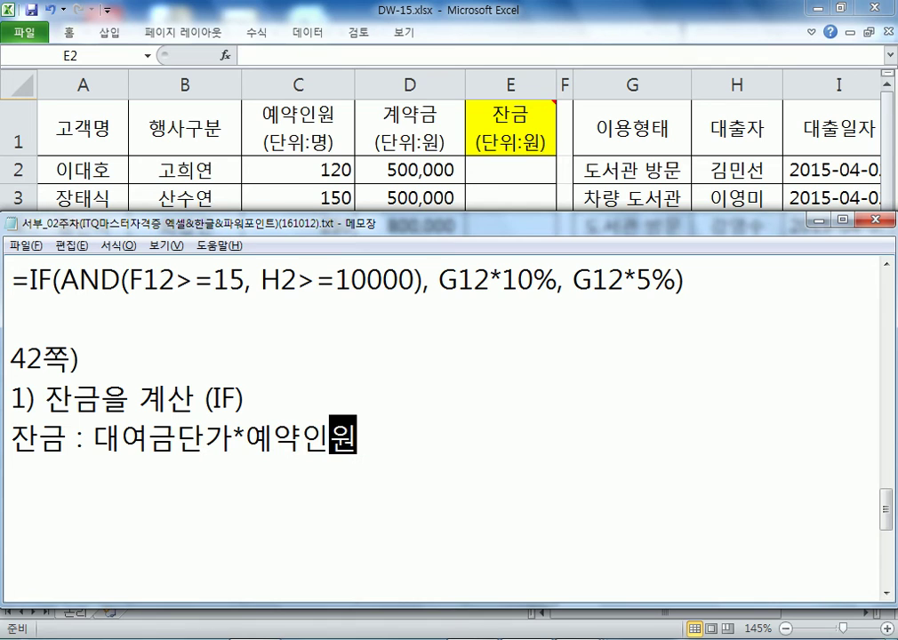
key("BackSpace")
type("원 -")
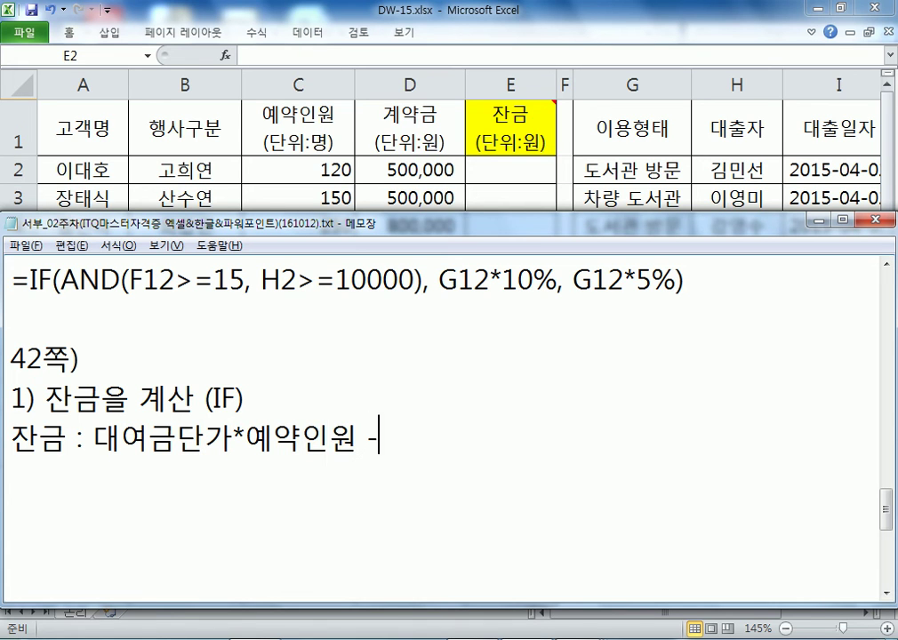
key("Left")
key("Left")
key("Left")
key("Left")
key("Left")
key("Left")
key("Left")
key("Right")
key("End")
type("계약금")
key("Return")
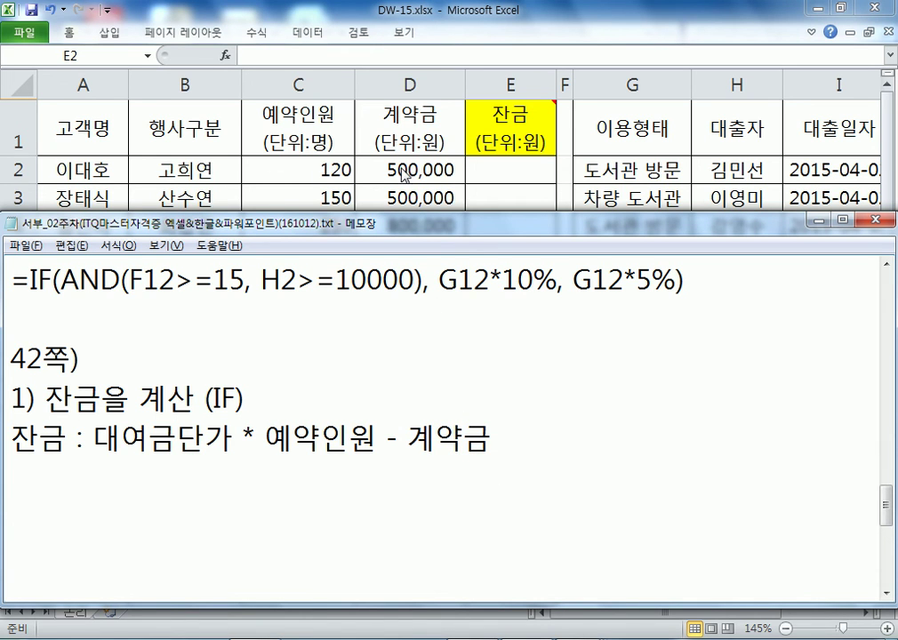
Add the condition line "대여금단가 : 예약인원이 300 이상이면 18000, 그 외에는 20000" below the 잔금 definition.
left_click_drag(93, 437, 206, 437)
left_click(517, 446)
key("Return")
type("대")
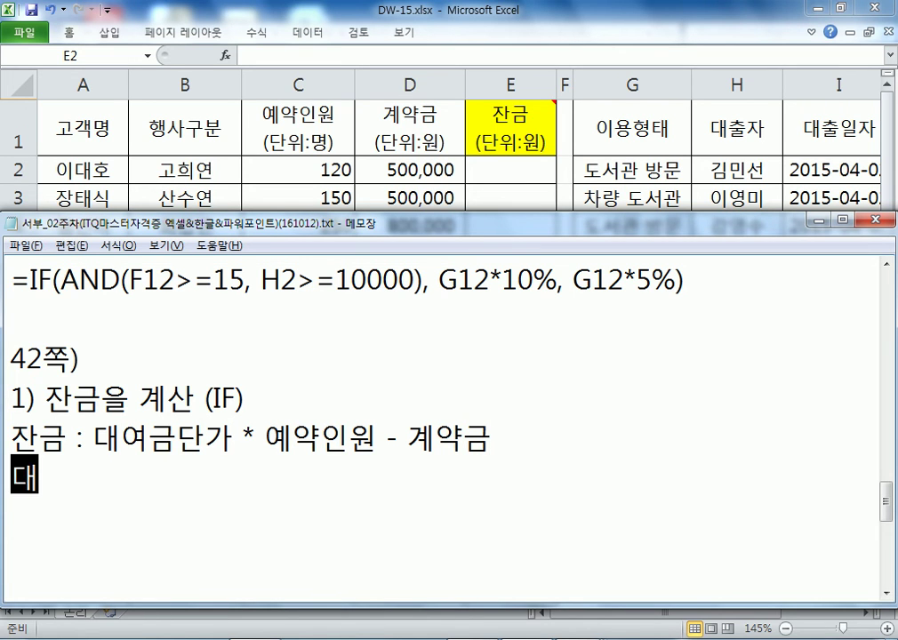
type("여금단가 ")
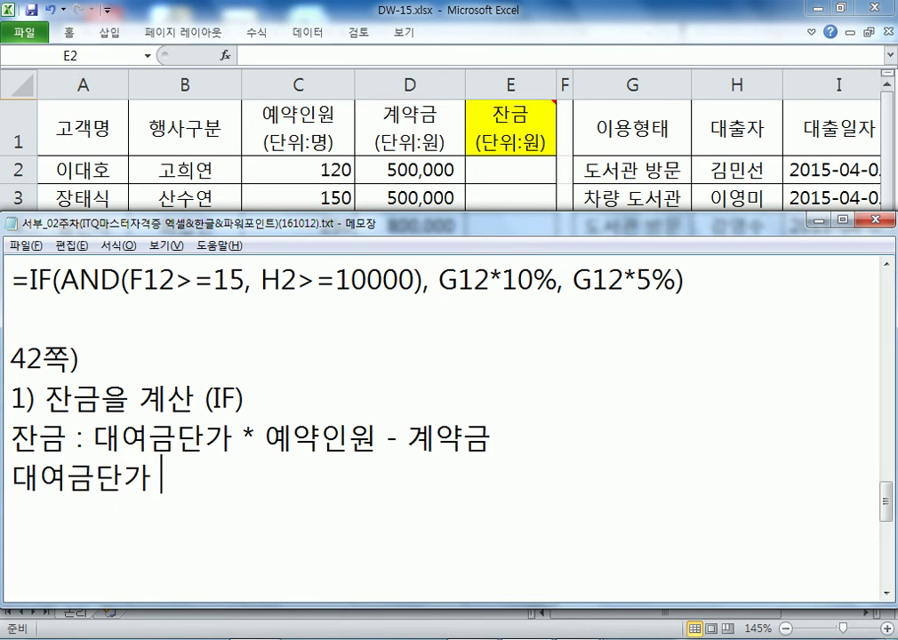
type(": 아")
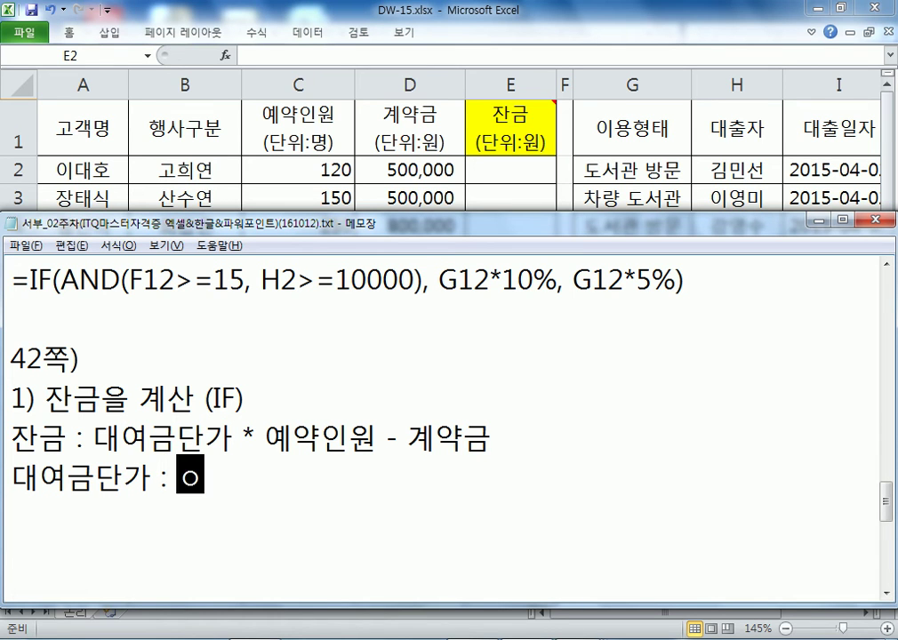
key("BackSpace")
key("BackSpace")
type("예약인원이 ")
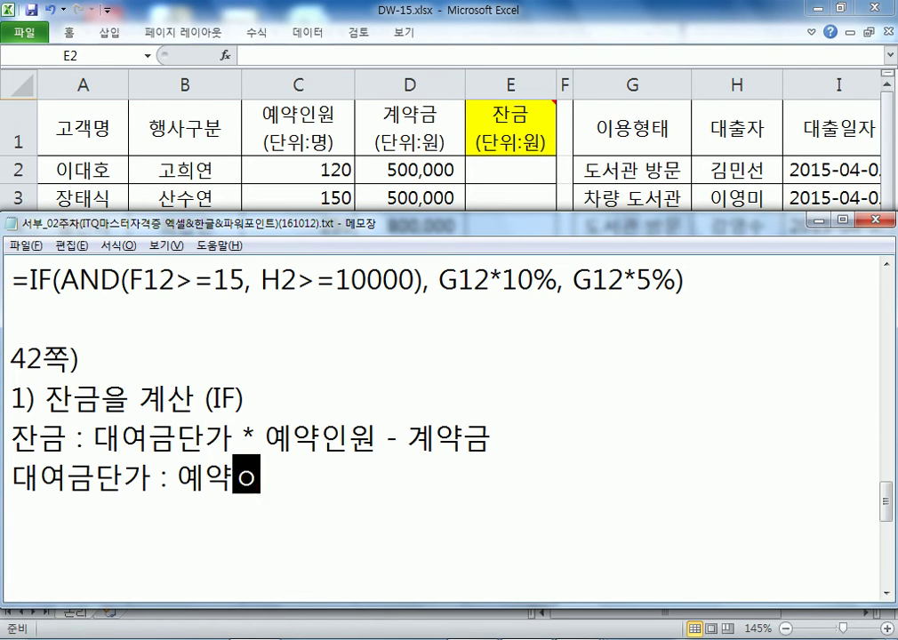
type("300")
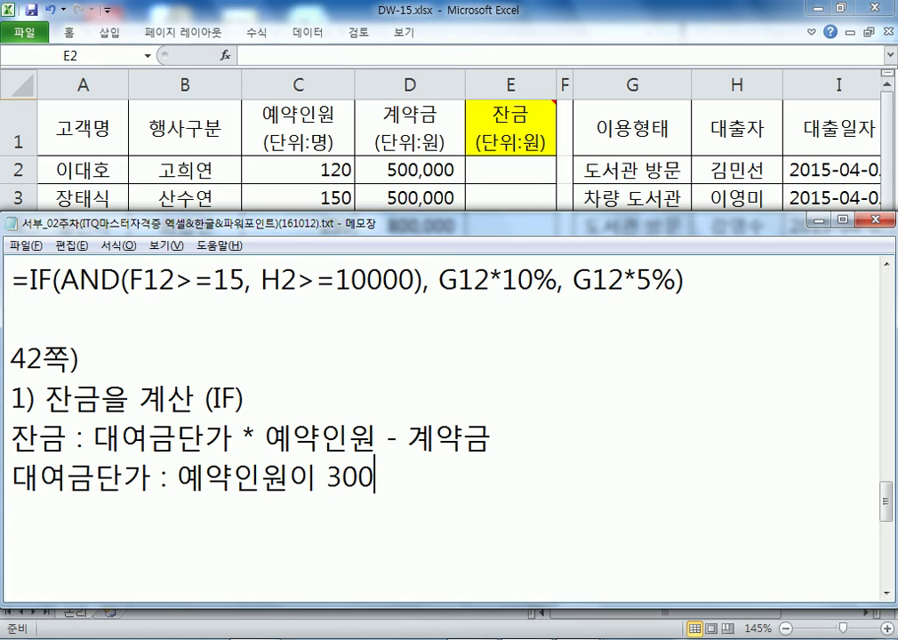
type(" 이상이")
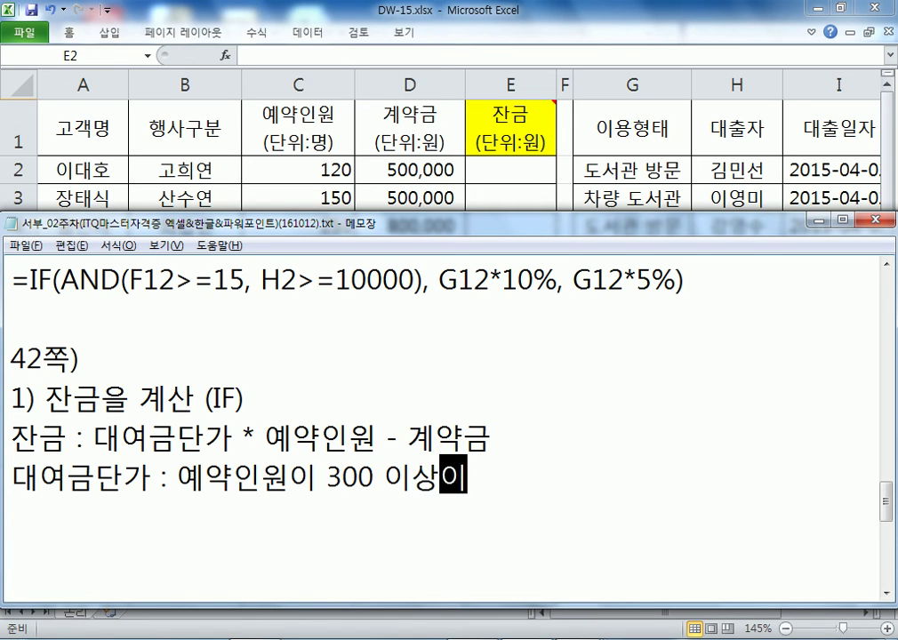
type("면 18000")
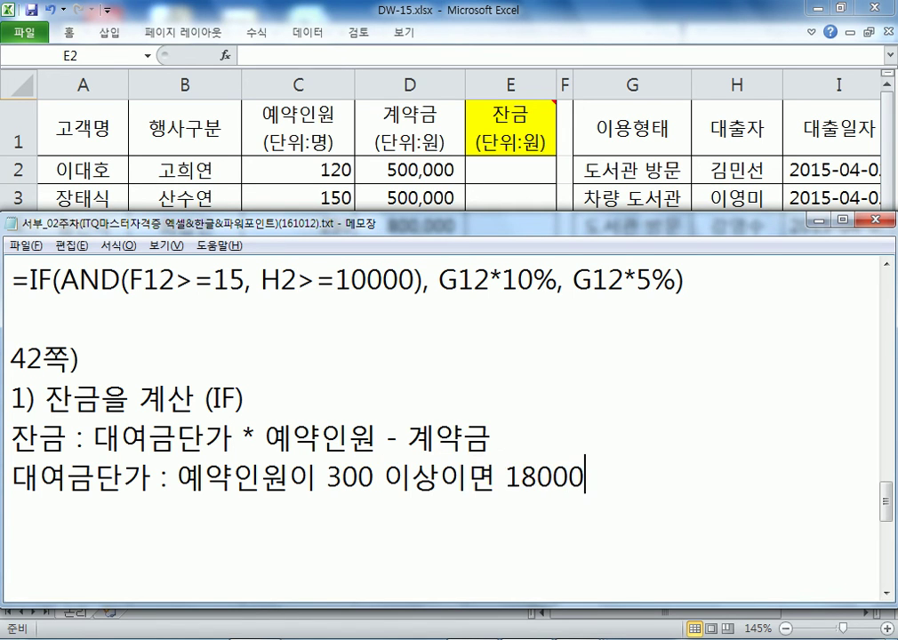
type(", 그 오")
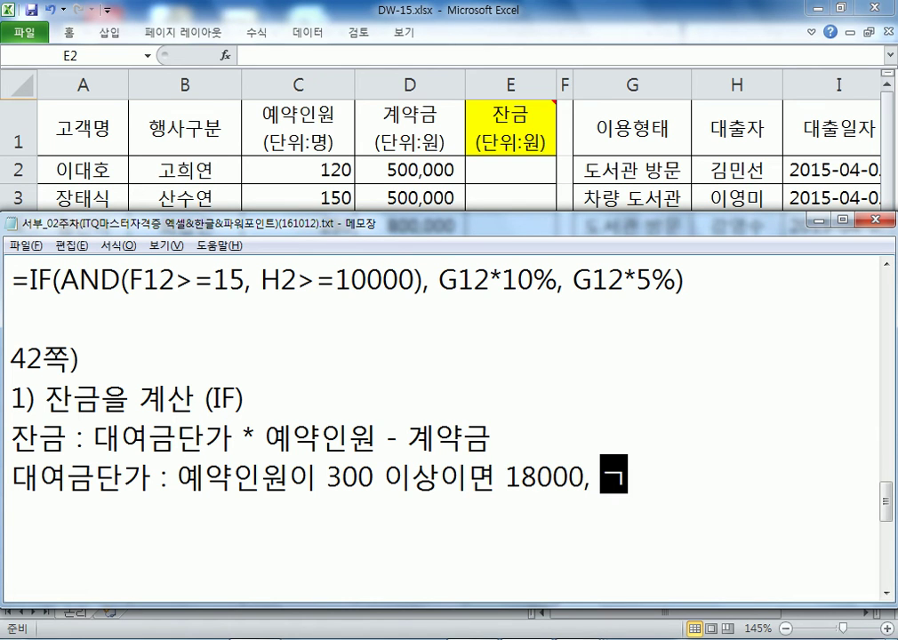
type("외에는 20000")
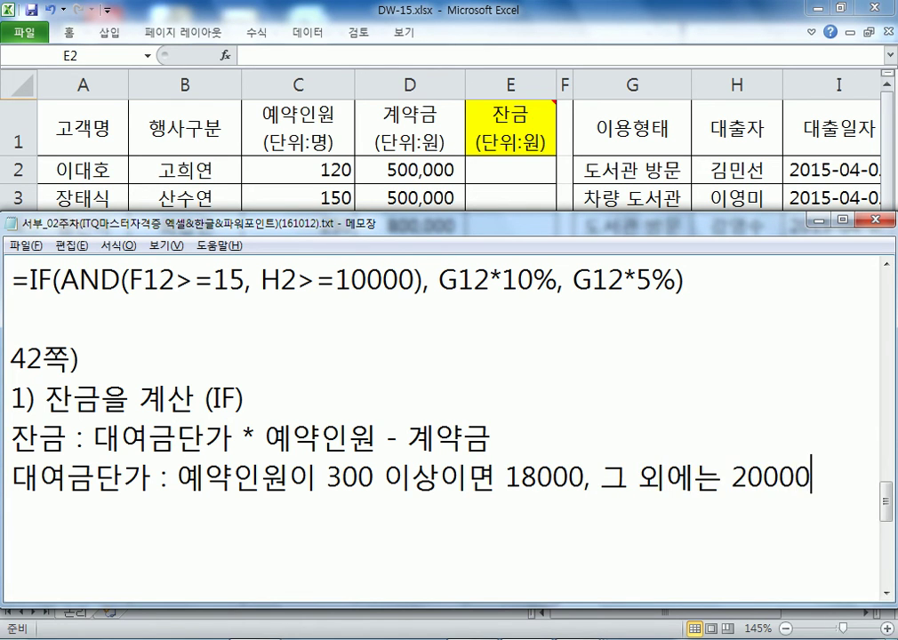
key("Return")
Draft the formula outline "=IF( )*예약인원-계약금" below the 대여금단가 condition, leaving the IF arguments blank.
scroll(426, 513, "down", 1)
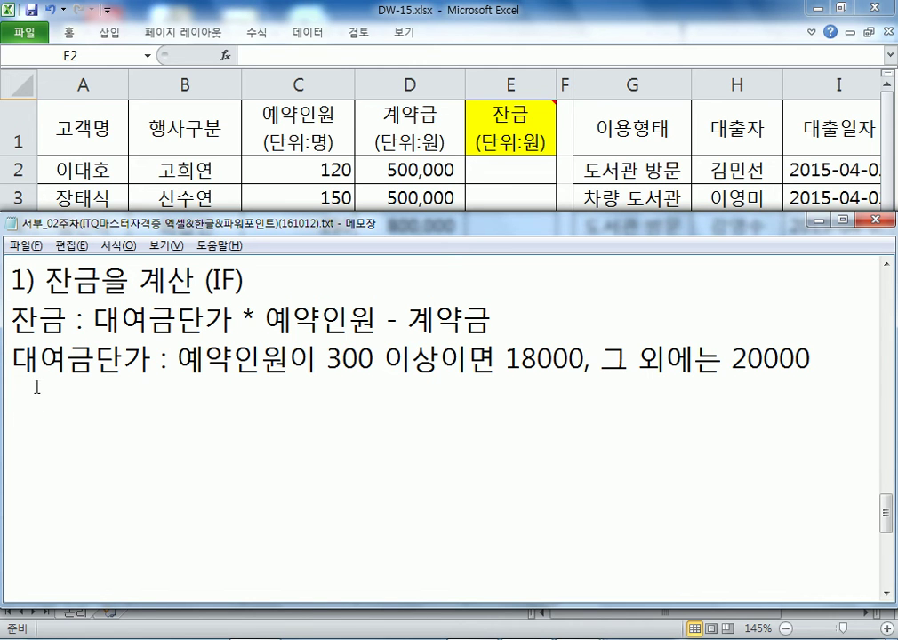
left_click_drag(214, 228, 214, 270)
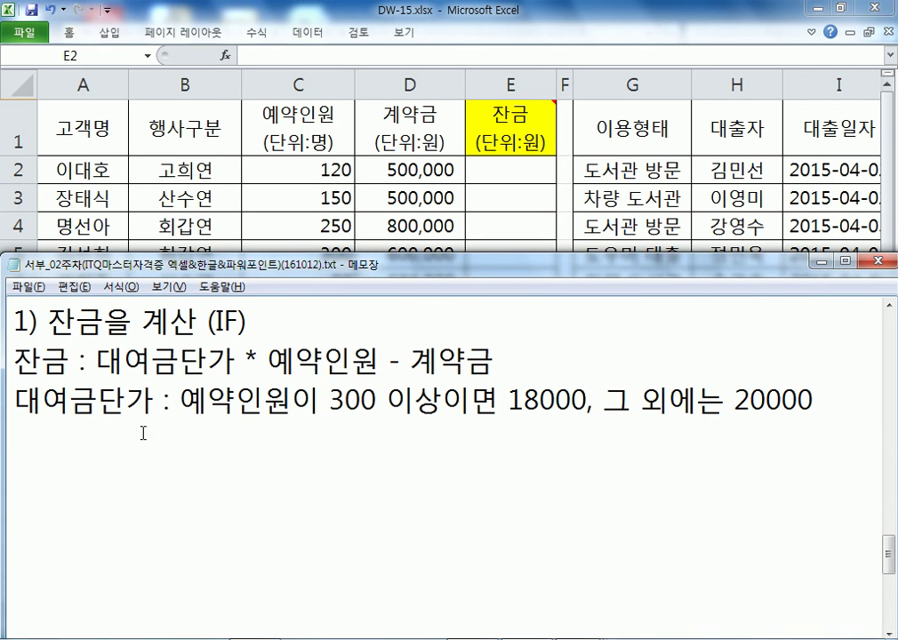
left_click(57, 457)
type("=")
left_click_drag(96, 363, 234, 360)
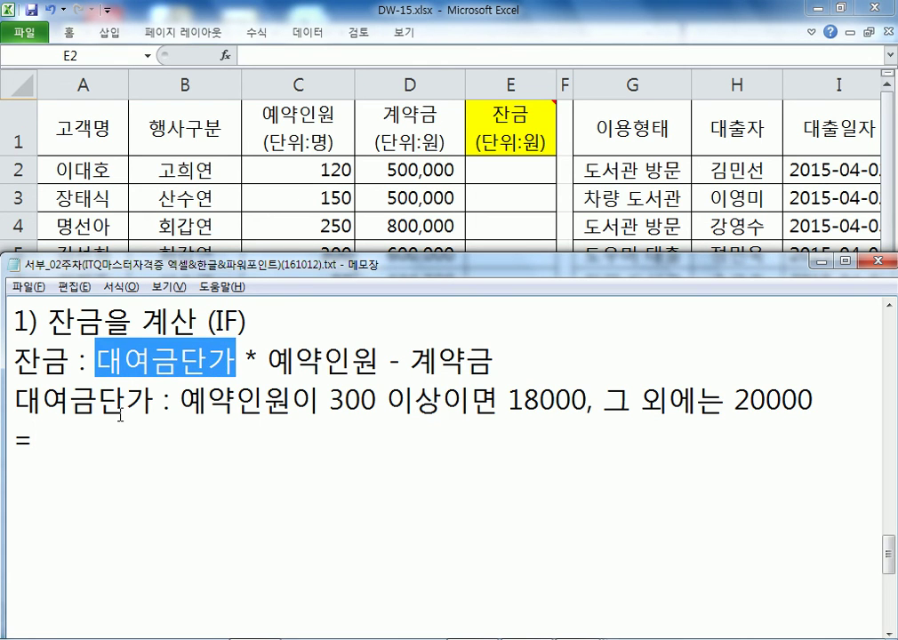
left_click(135, 445)
type("IF(     )")
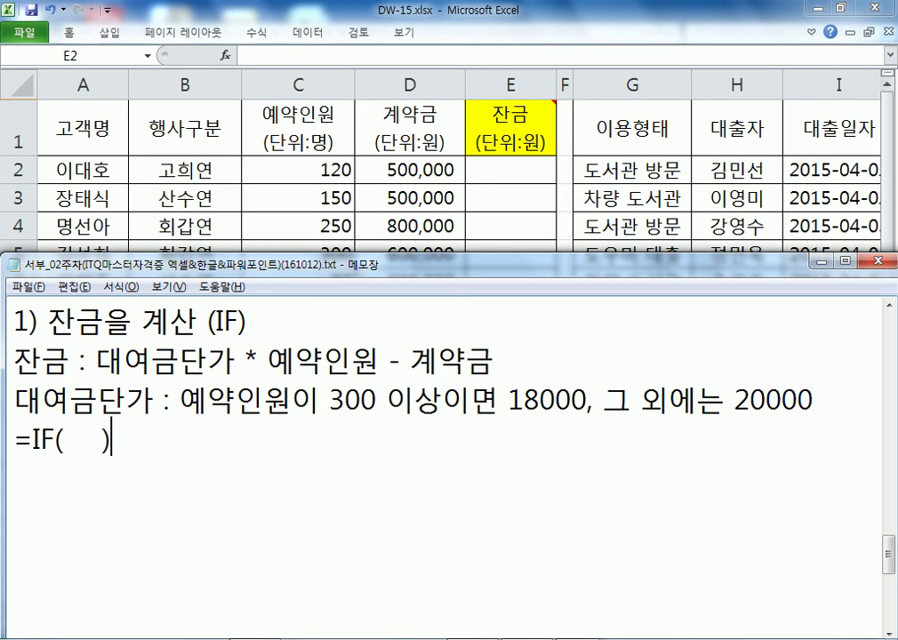
type("*")
type("옝")
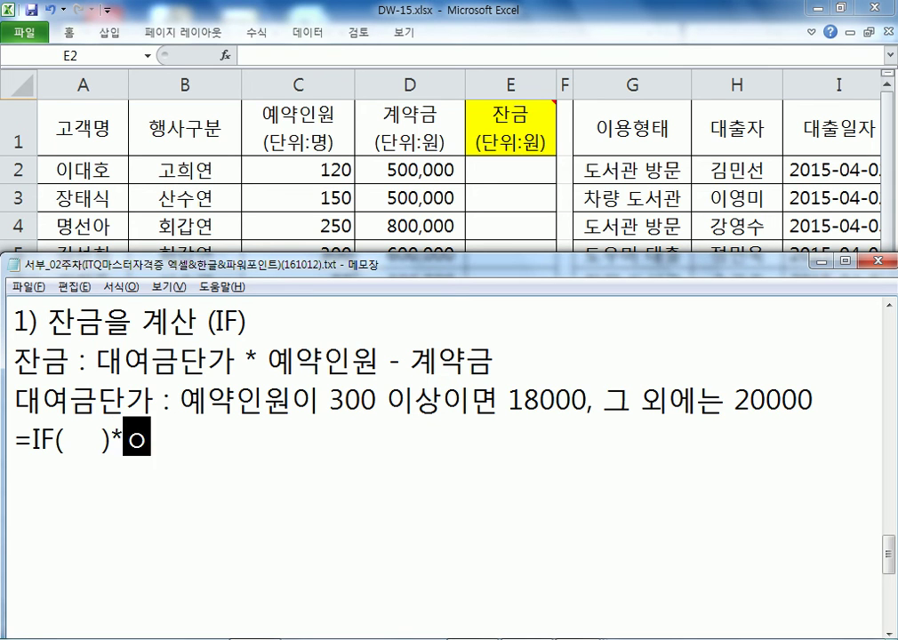
type("약인원")
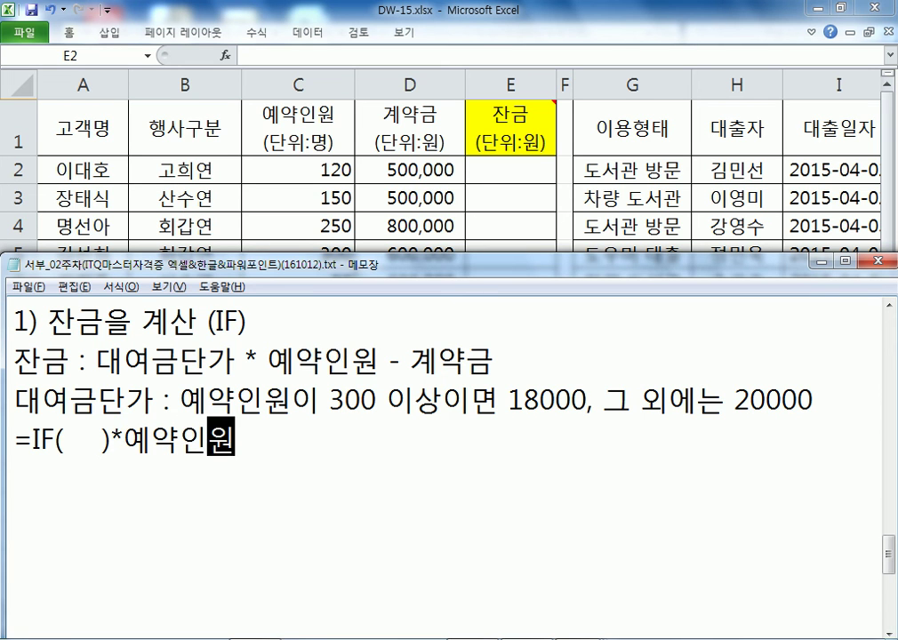
type("-ㄱ{액")
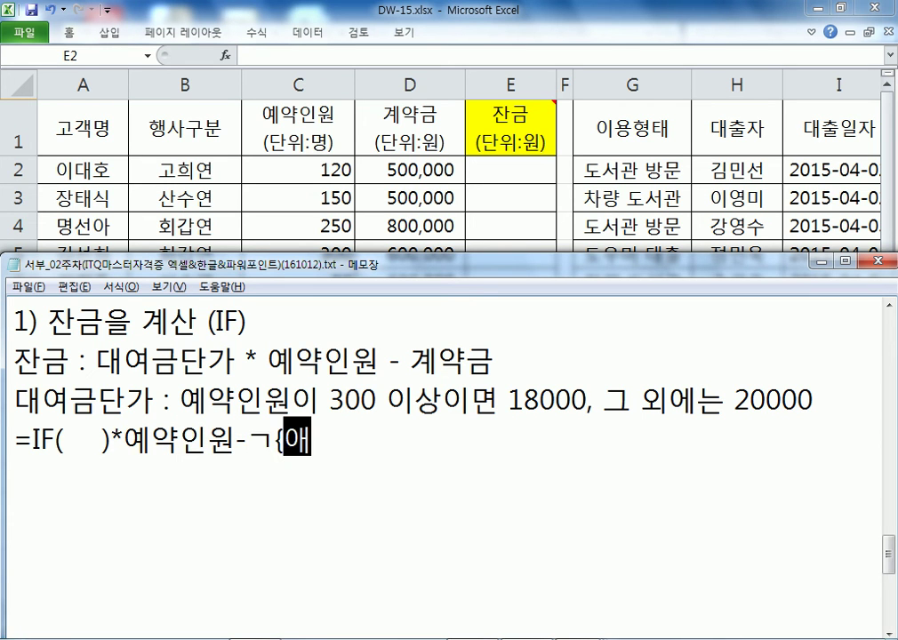
key("BackSpace")
key("BackSpace")
key("BackSpace")
type("계약")
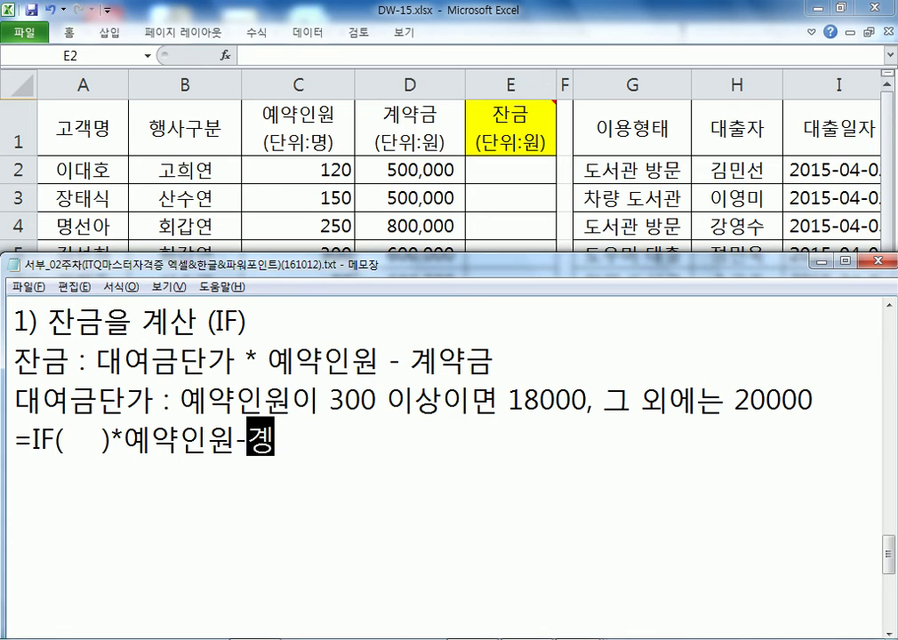
type("금")
key("Return")
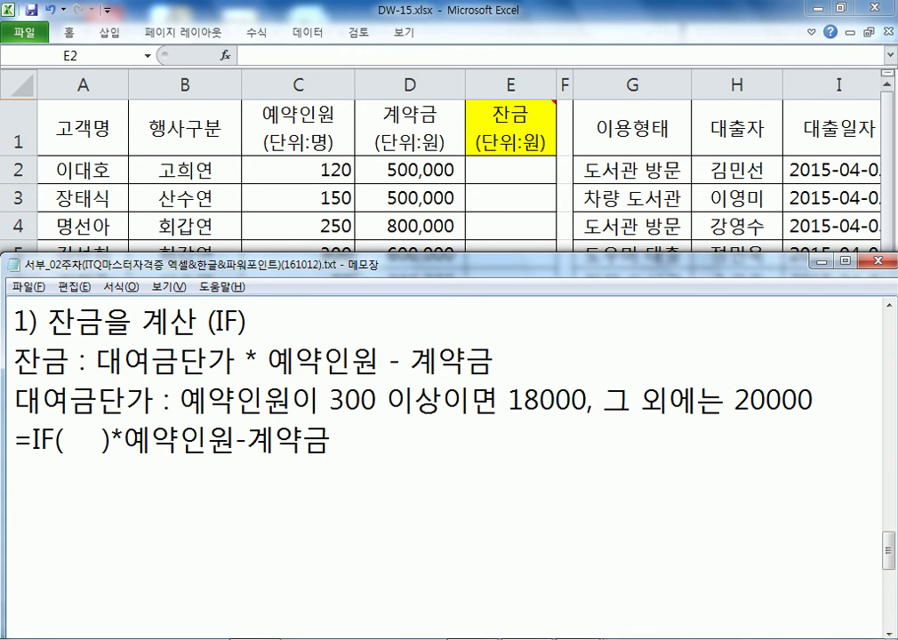
Fill the blank IF parentheses with "예약인원>=300, 18000, 20000" and go to the line below the formula.
left_click_drag(392, 256, 403, 200)
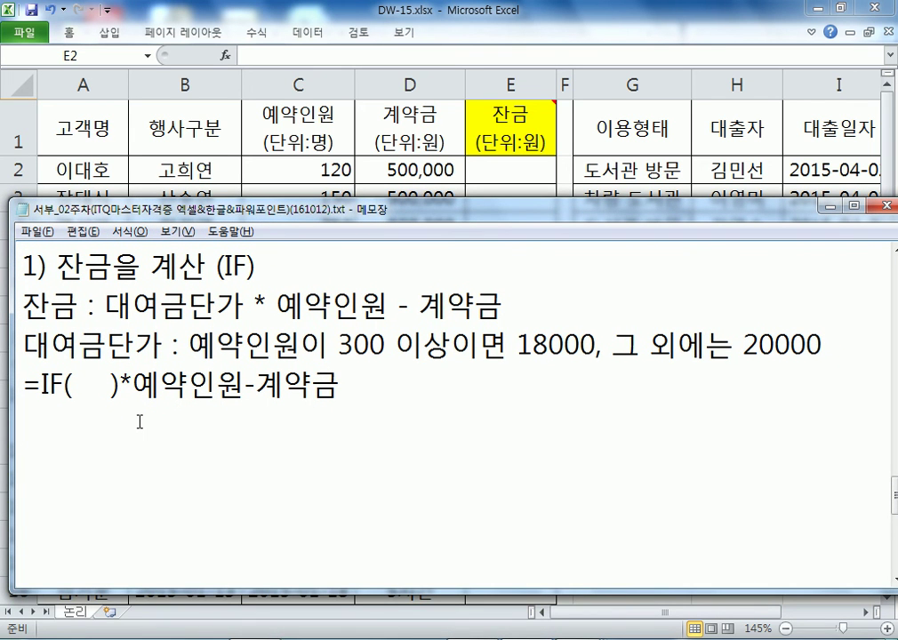
left_click(73, 386)
key("shift+Right")
key("shift+Right")
key("shift+Right")
key("shift+Right")
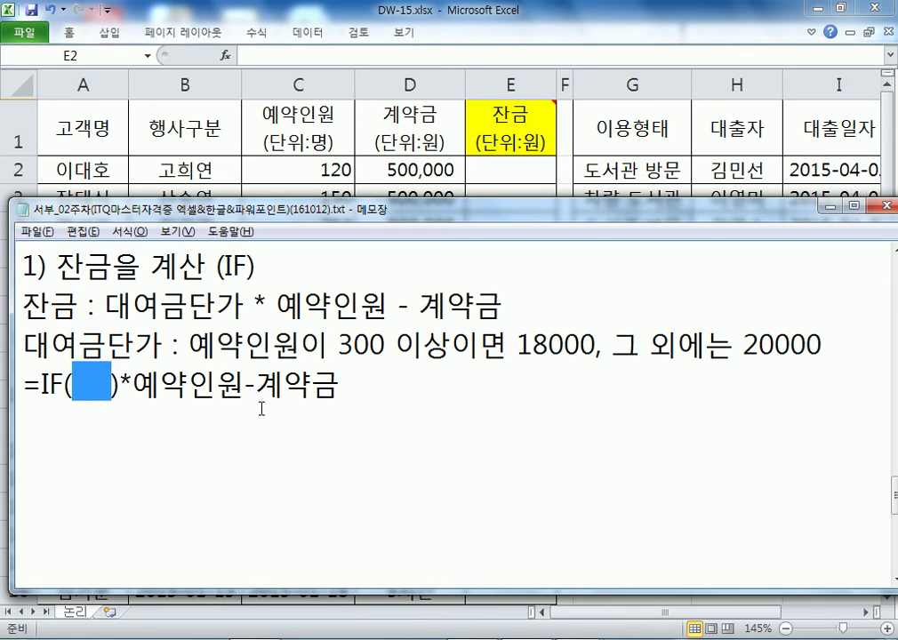
type("예약인우")
type("원>")
type("3")
key("BackSpace")
type("=300, 18")
type("000")
type(", 20000")
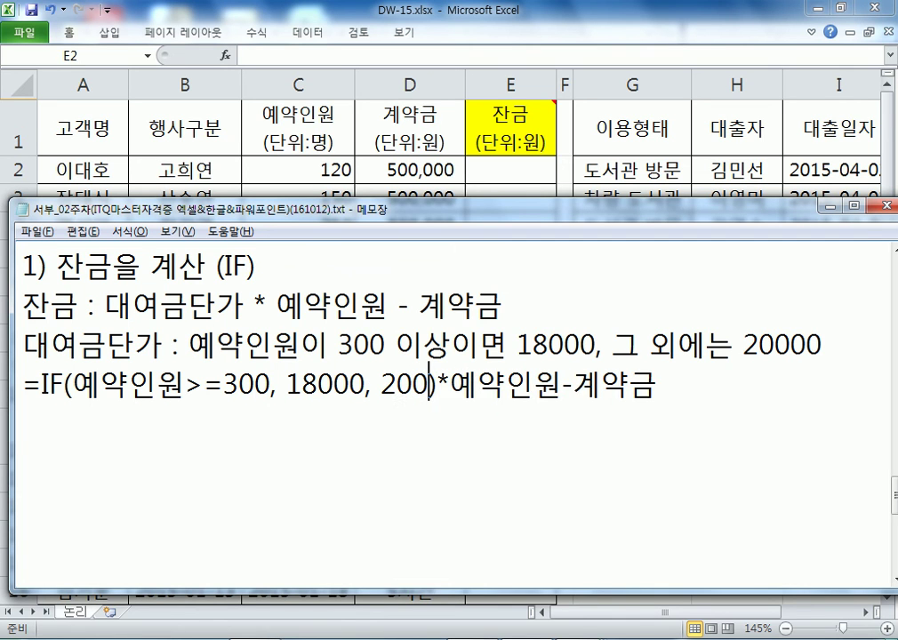
key("Return")
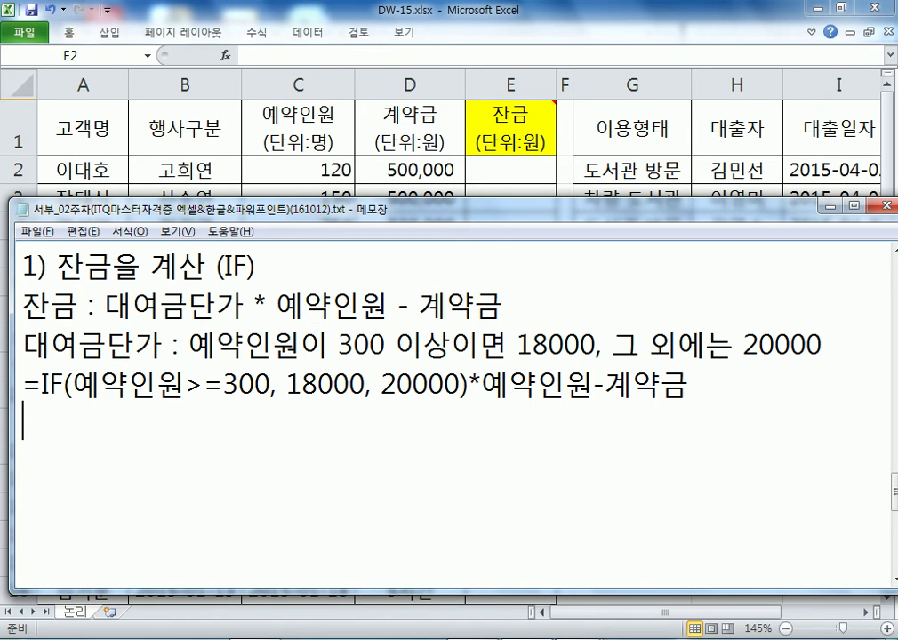
Duplicate the completed IF formula line directly below the original.
key("Up")
key("shift+End")
key("ctrl+c")
key("Down")
key("ctrl+v")
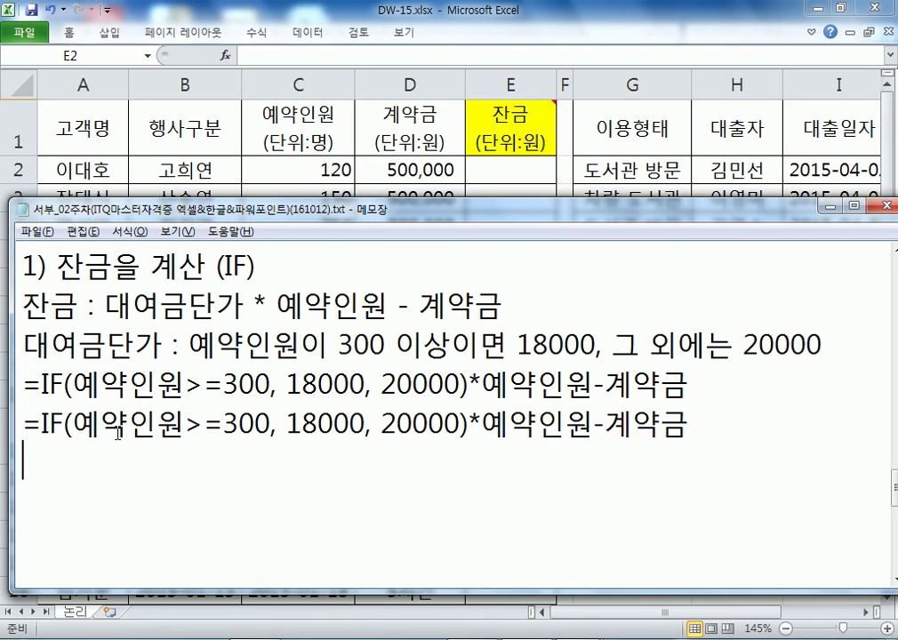
Replace the labels in the duplicated formula line with cell references so it reads "=IF(C2>=300, 18000, 20000)*C2-D2".
left_click_drag(79, 418, 184, 424)
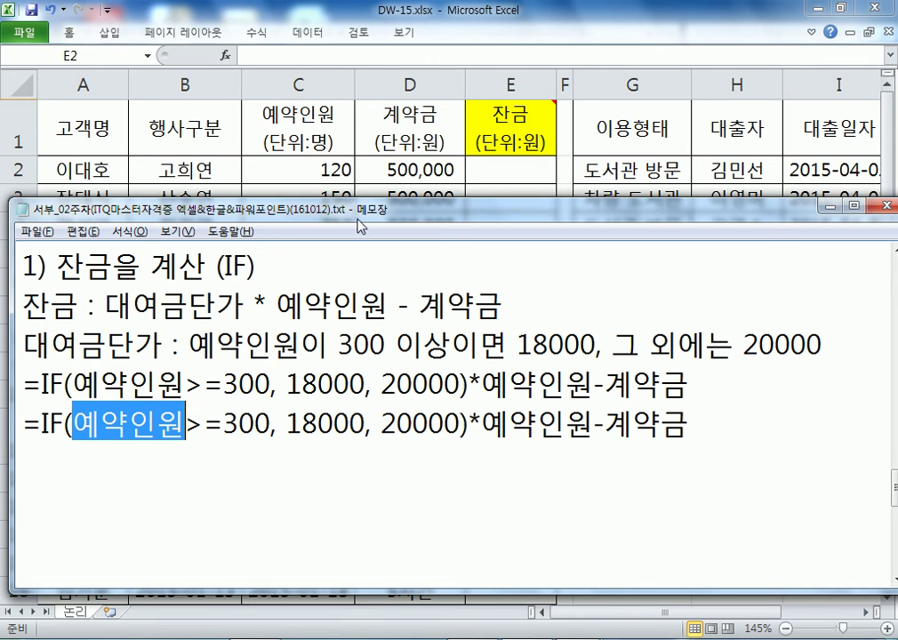
type("C2")
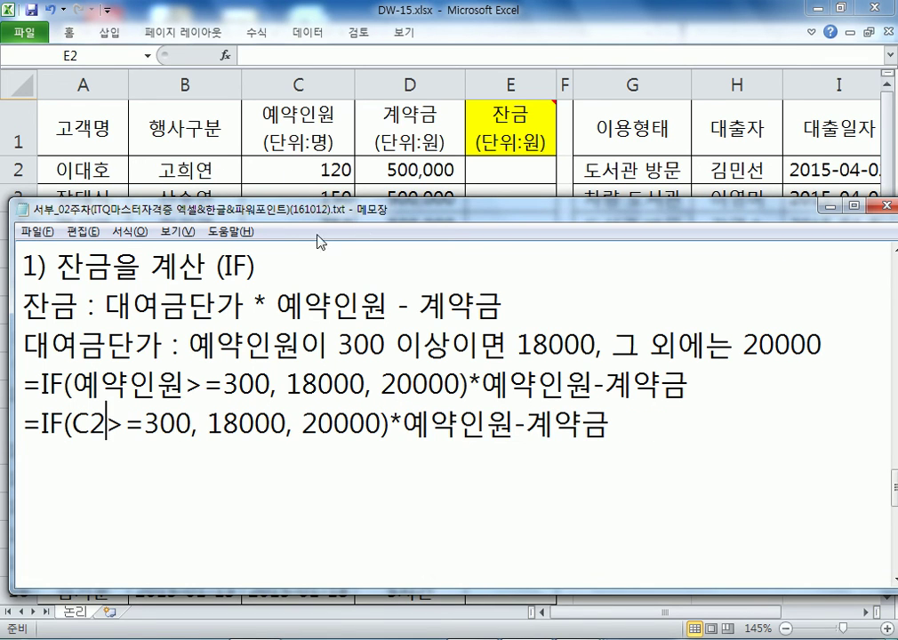
left_click_drag(406, 423, 512, 423)
type("C2")
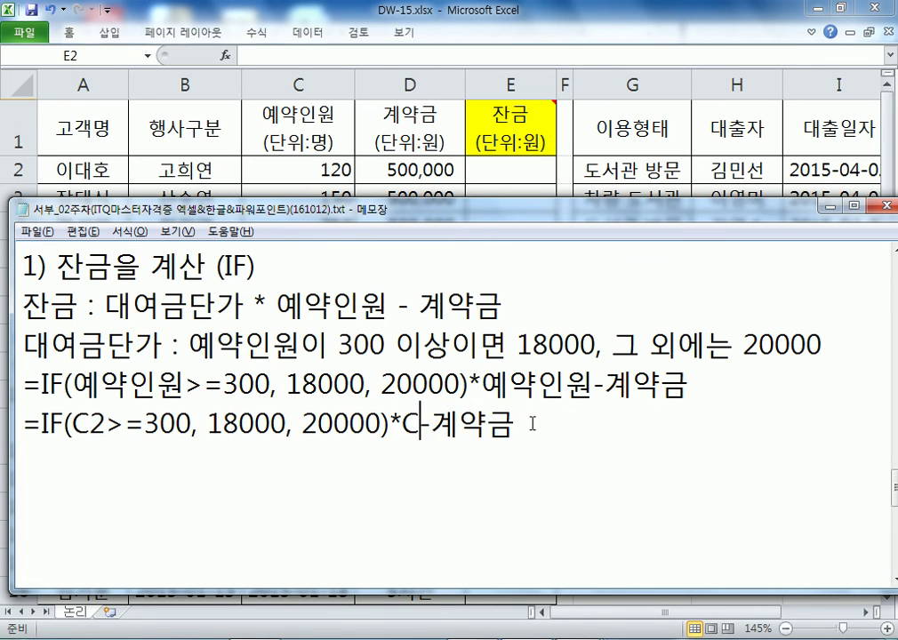
left_click(449, 424)
left_click_drag(449, 424, 536, 428)
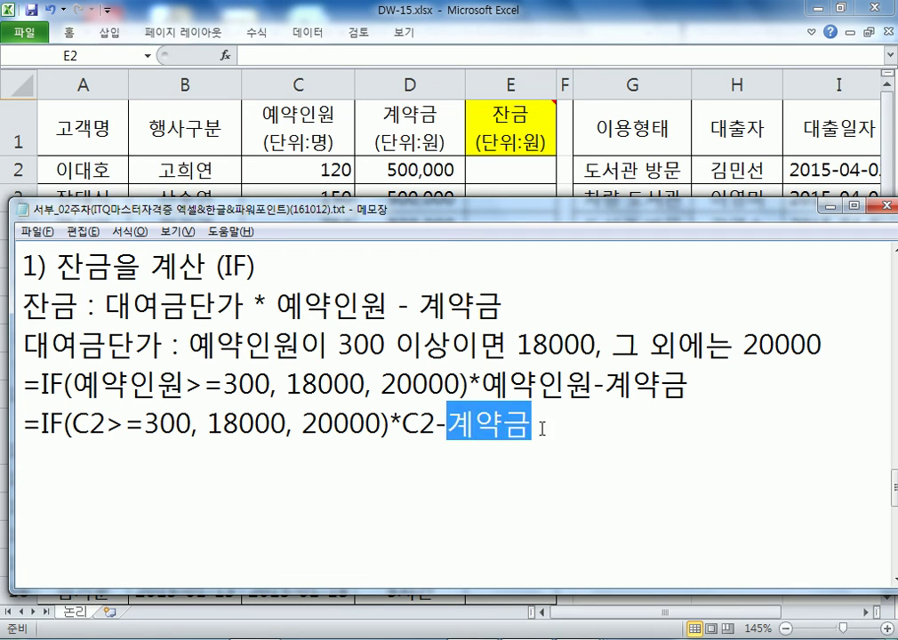
type("D2")
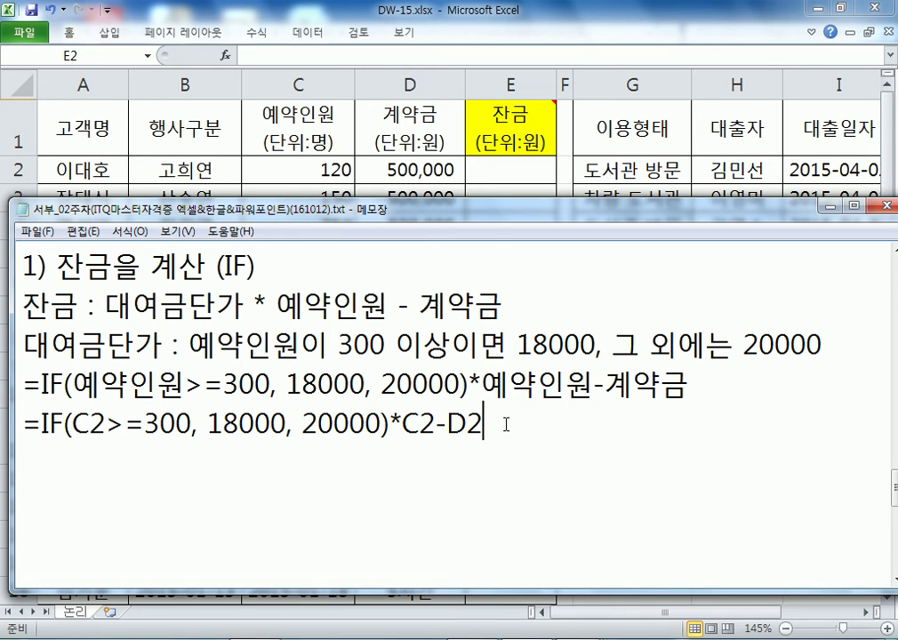
key("Return")
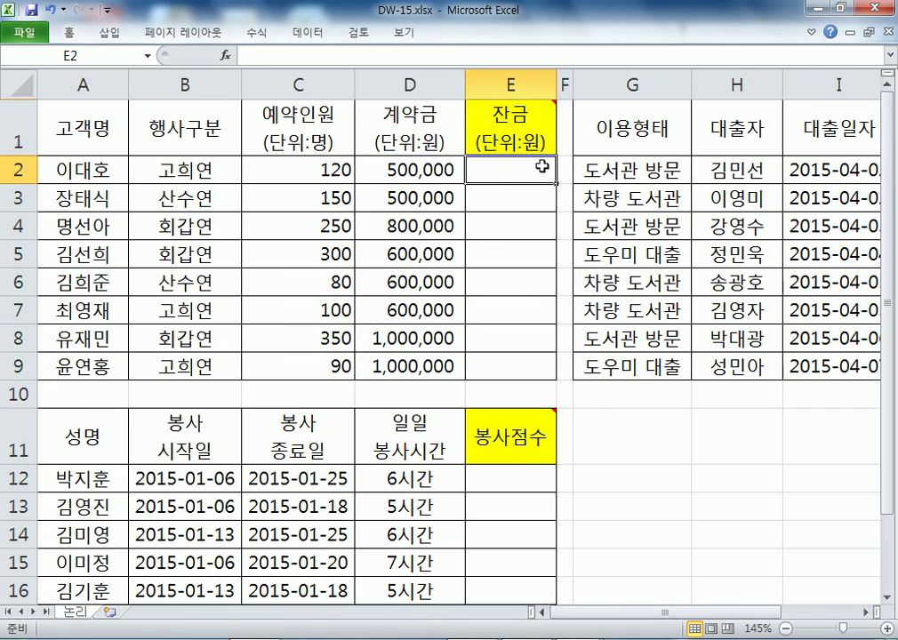
Switch to Excel and start the 잔금 formula in E2 with =IF(C2>=300,18000,20000).
left_click(535, 167)
left_click(298, 170)
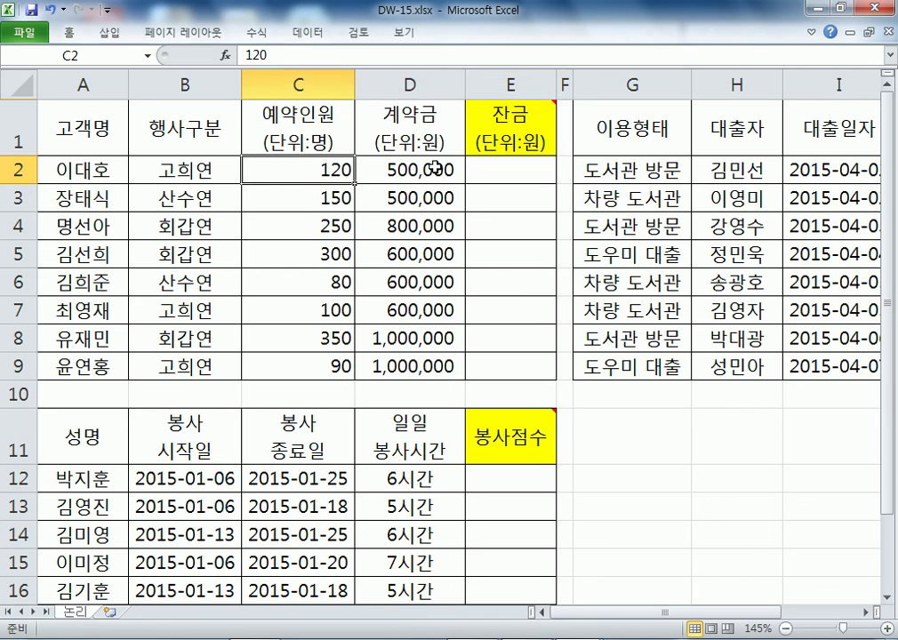
left_click(435, 169)
left_click(502, 169)
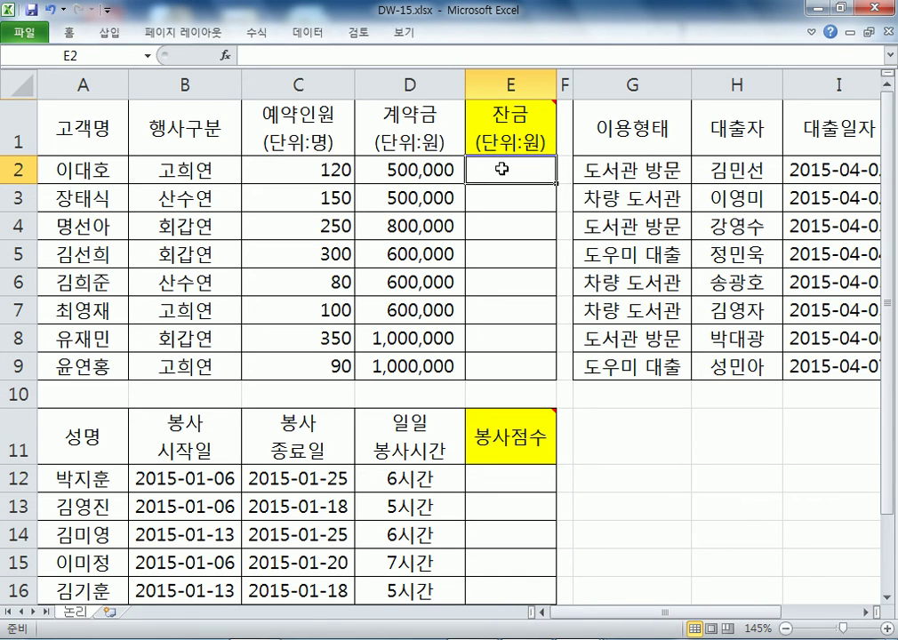
type("=I")
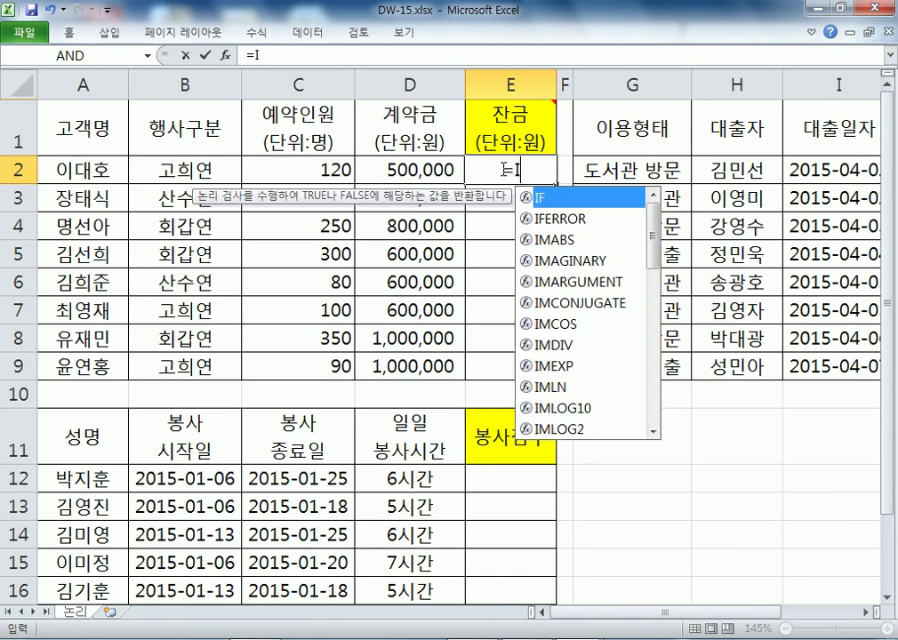
type("F(")
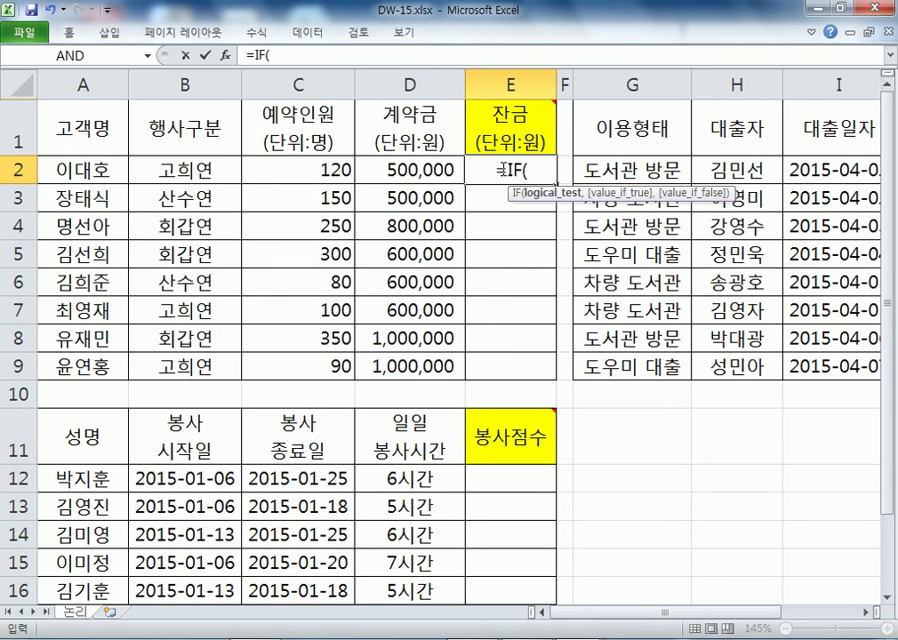
key("Left")
key("Left")
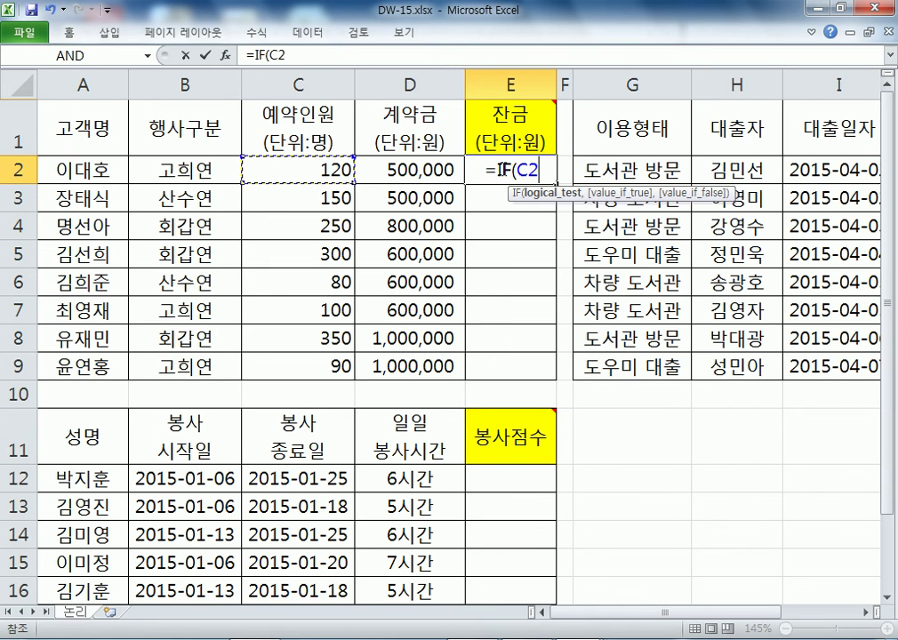
type(">=300,")
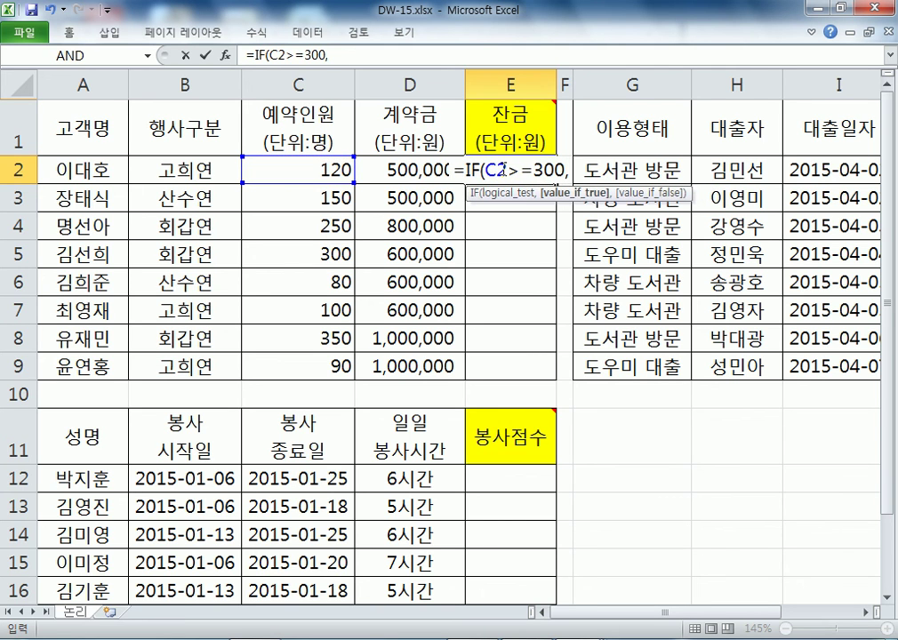
type("18000,20000")
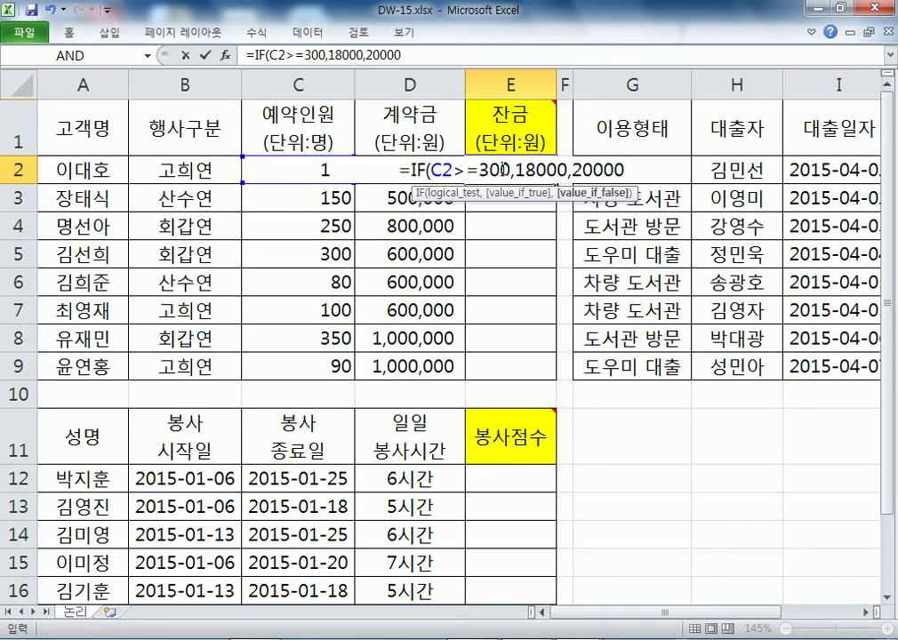
type(")")
Append *C2-D2 to the IF formula in E2, multiplying by 예약인원 and subtracting 계약금.
left_click_drag(396, 169, 628, 169)
left_click(646, 169)
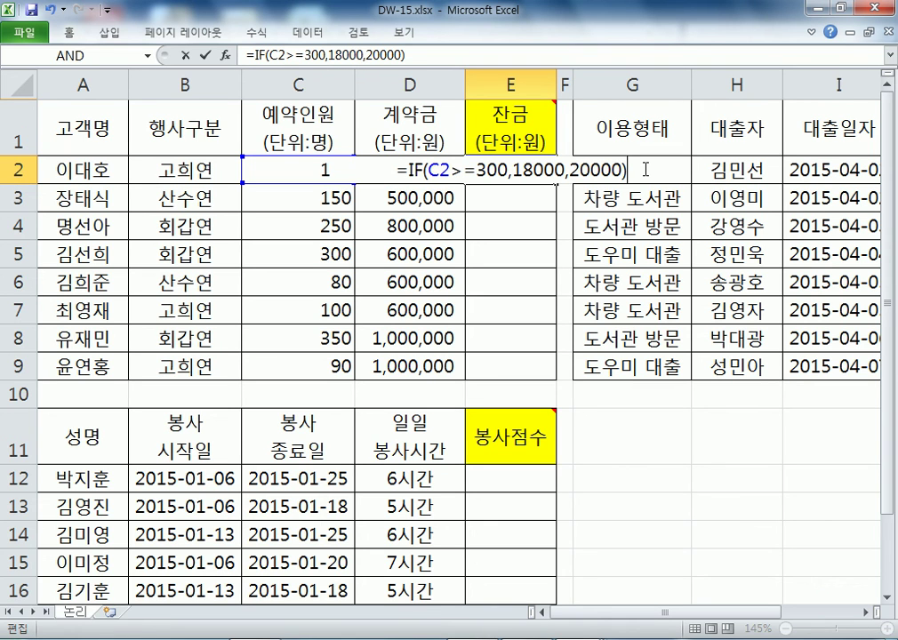
type("*")
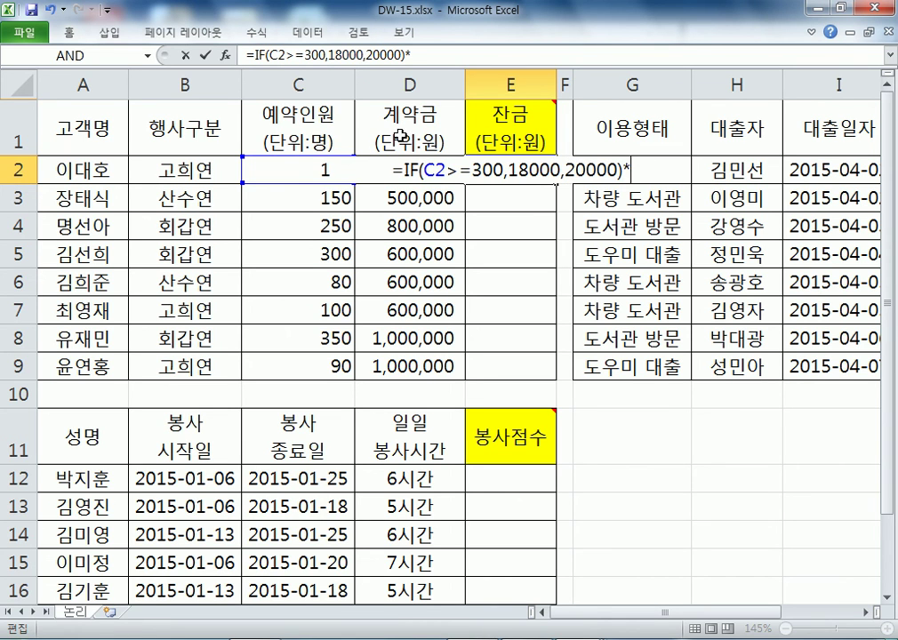
left_click(271, 169)
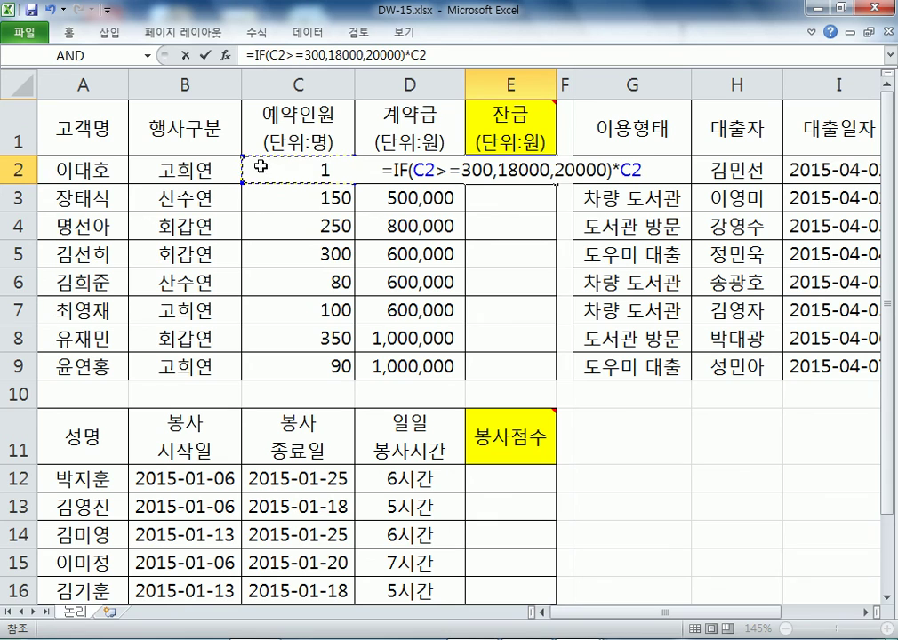
type("-")
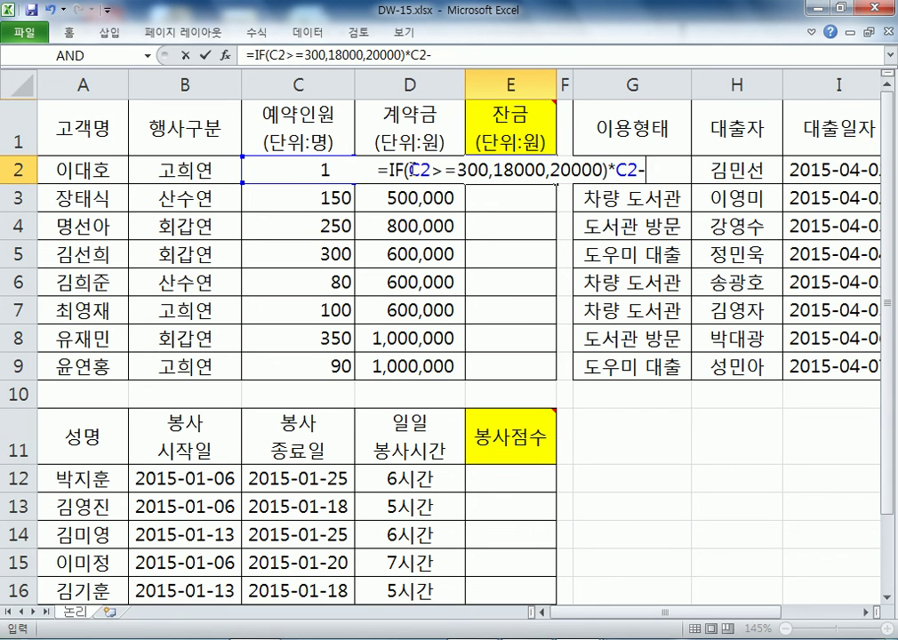
left_click(414, 171)
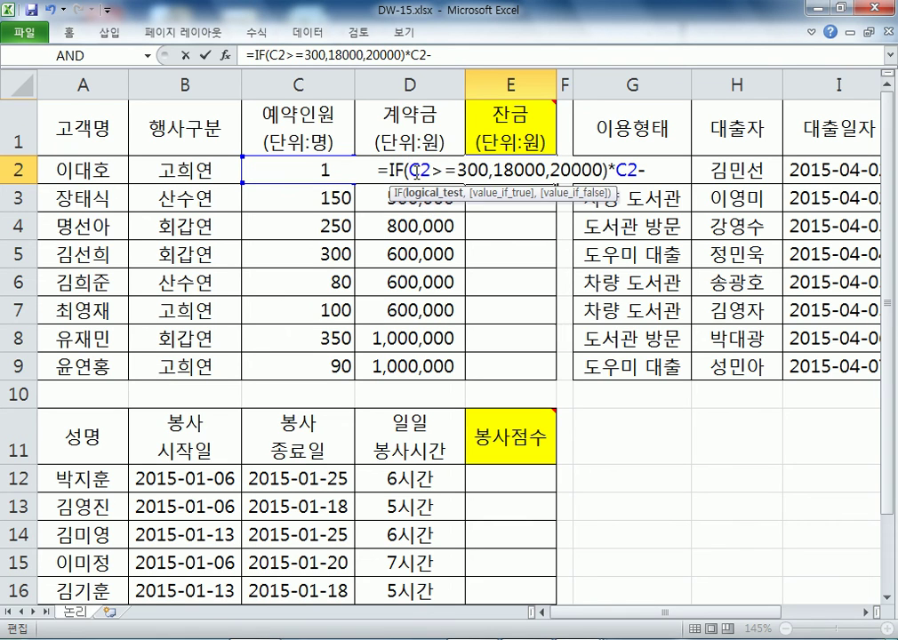
left_click(665, 174)
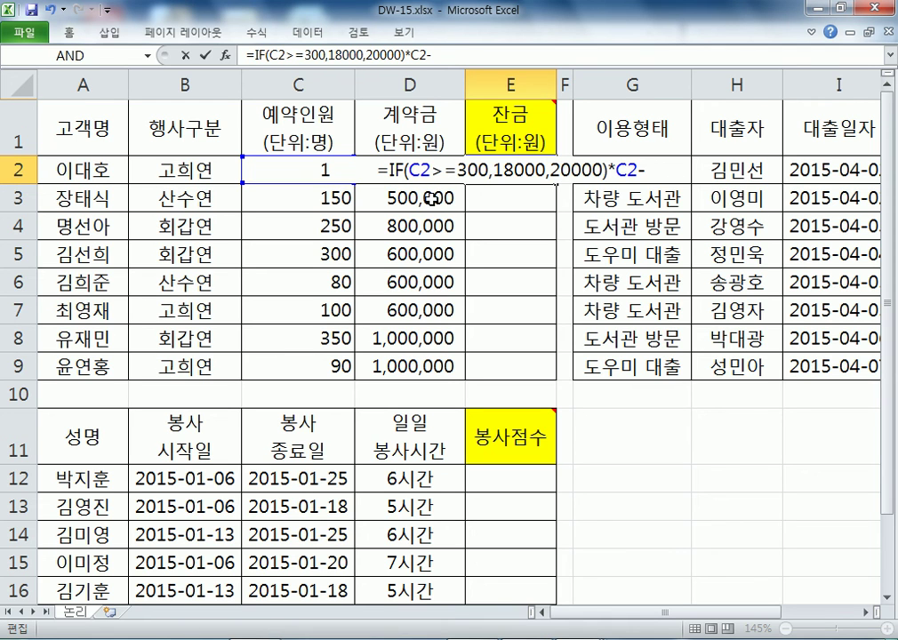
type("D2")
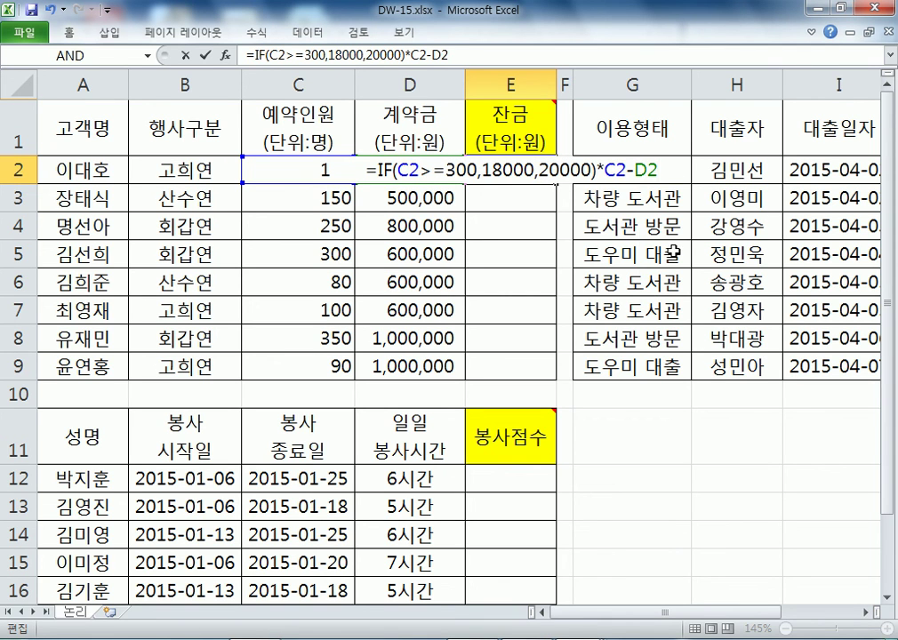
Delete the D2 reference ending the E2 formula and re-enter it by picking a neighbouring cell and moving to D2.
key("BackSpace")
key("BackSpace")
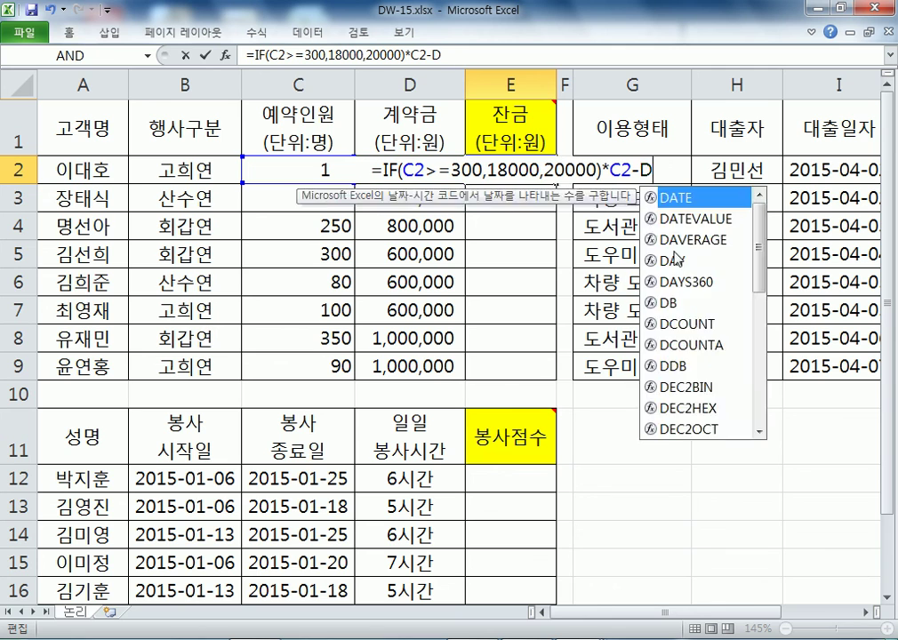
left_click(406, 199)
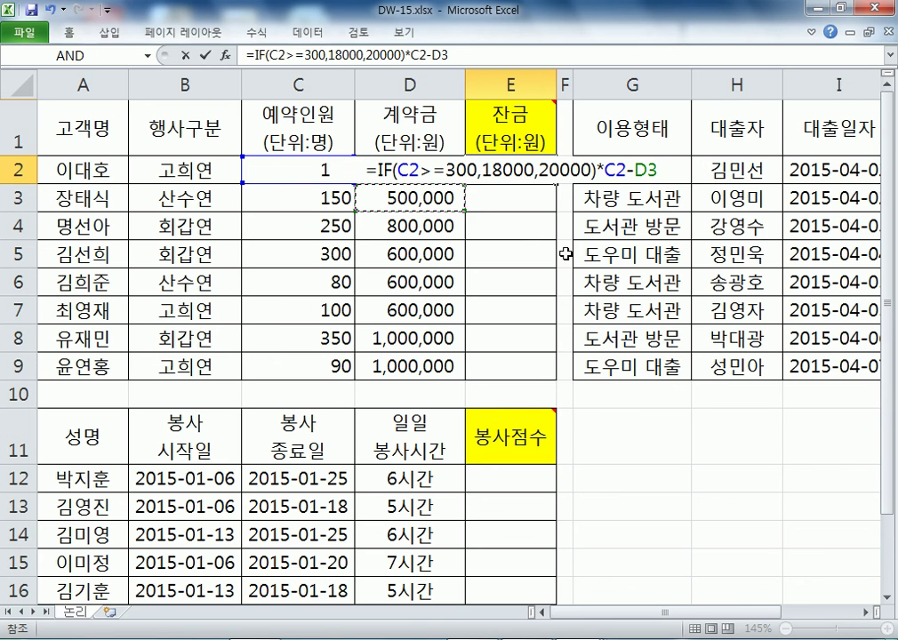
key("Up")
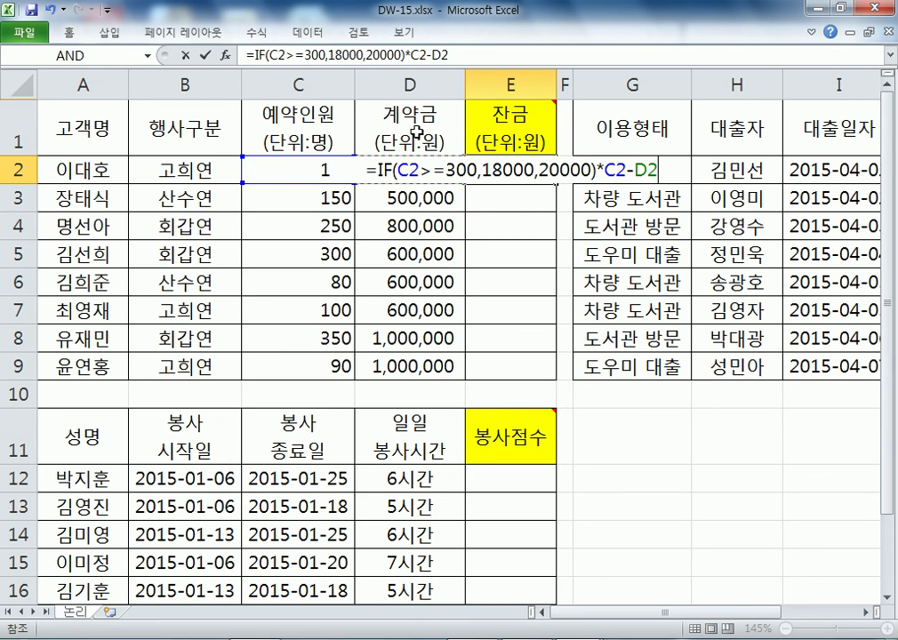
left_click(409, 127)
key("Down")
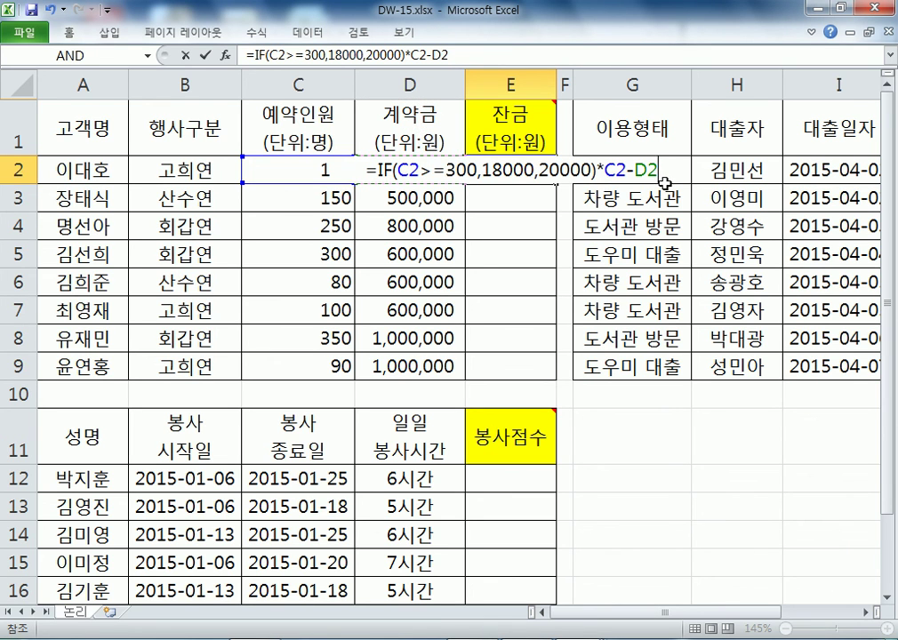
Commit the 잔금 formula in E2 and fill it down through E9.
key("Return")
left_click(566, 171)
left_click_drag(577, 183, 580, 374)
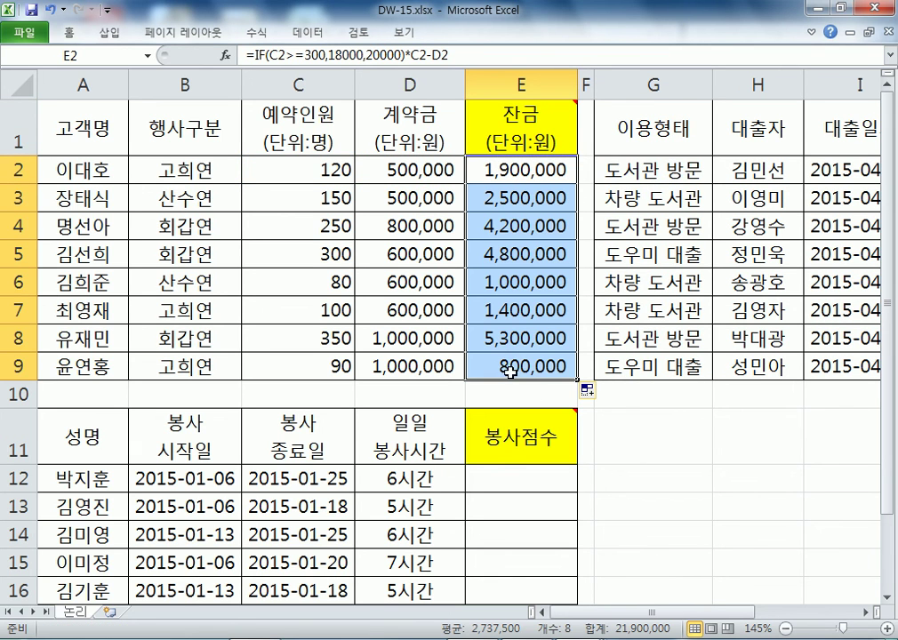
Select the first 반납일자 cell, J2, and in the Notepad notes start item "2)" below the 잔금 formulas.
left_click_drag(652, 612, 751, 612)
left_click(541, 169)
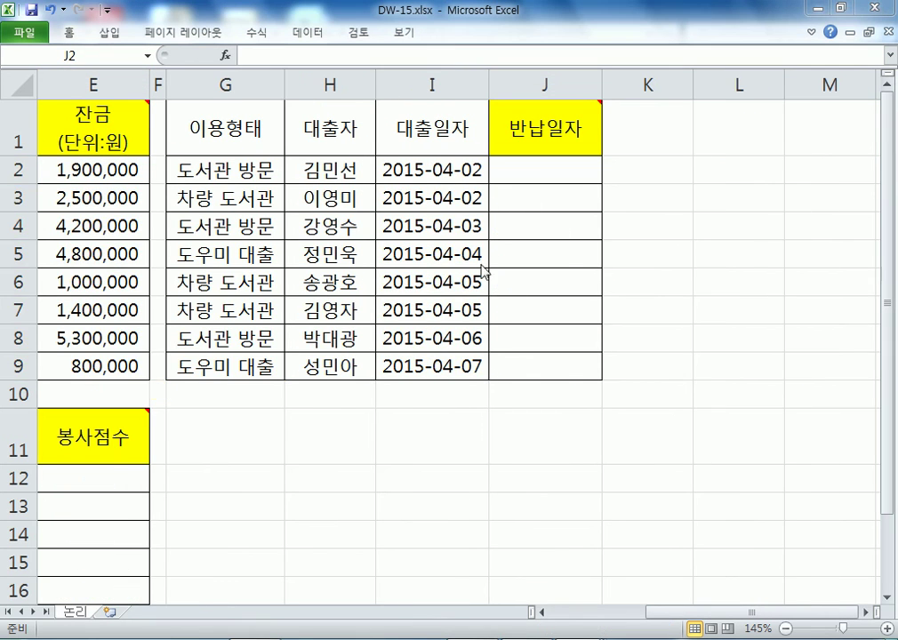
key("alt+Tab")
scroll(289, 479, "down", 1)
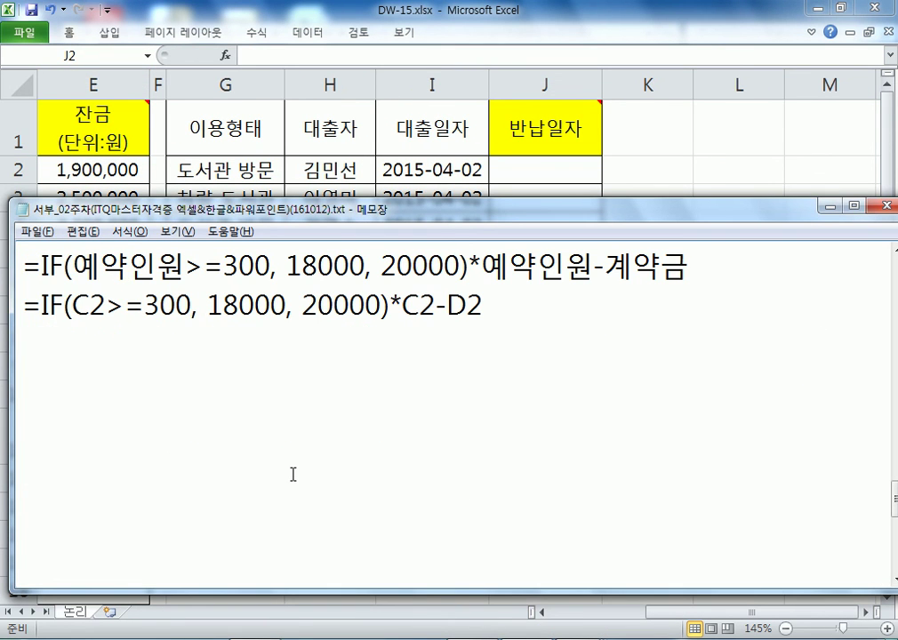
key("Return")
type("2)")
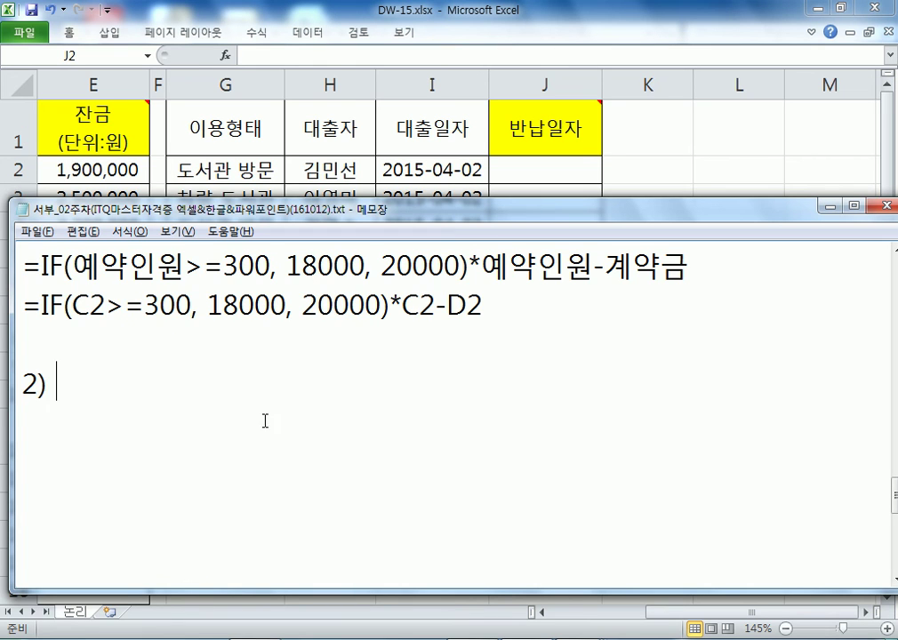
scroll(20, 398, "down", 1)
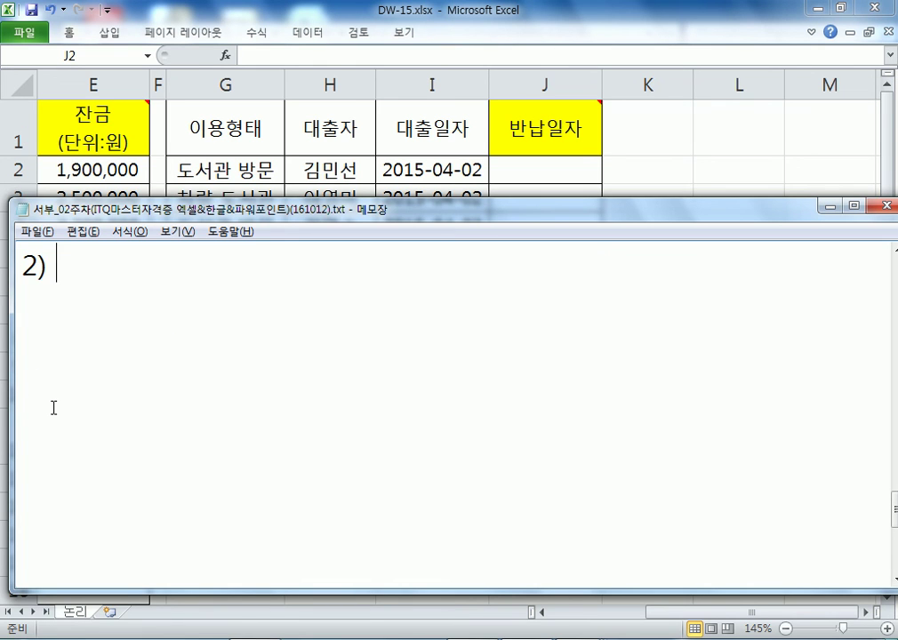
Complete the item 2 heading as "2) 반납일자 (IF)" and go to the line below.
type("QK\\")
key("BackSpace")
key("BackSpace")
key("BackSpace")
key("Hangul")
type("바반납일자")
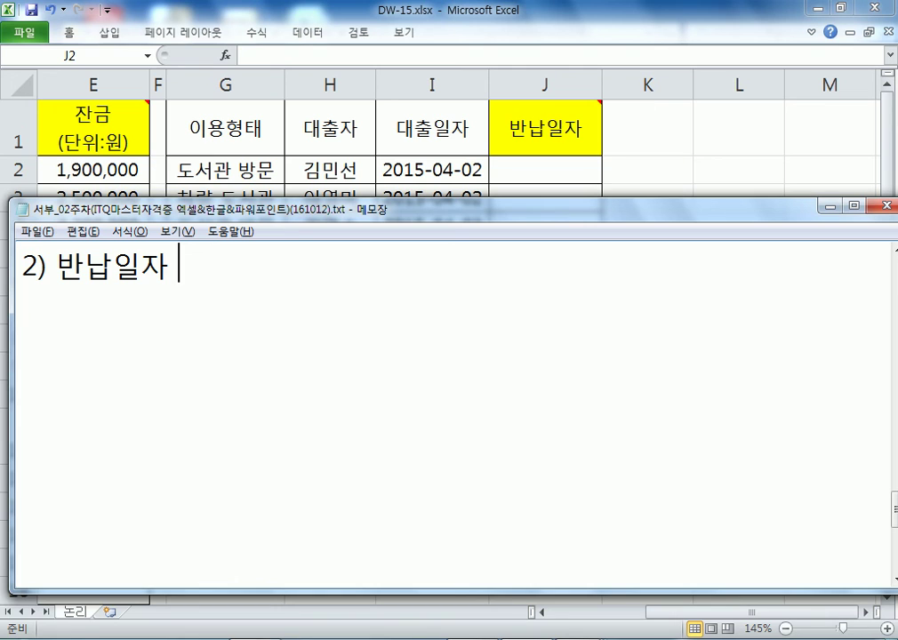
type("IF")
left_click(186, 267)
type("(")
key("End")
type(")")
key("Return")
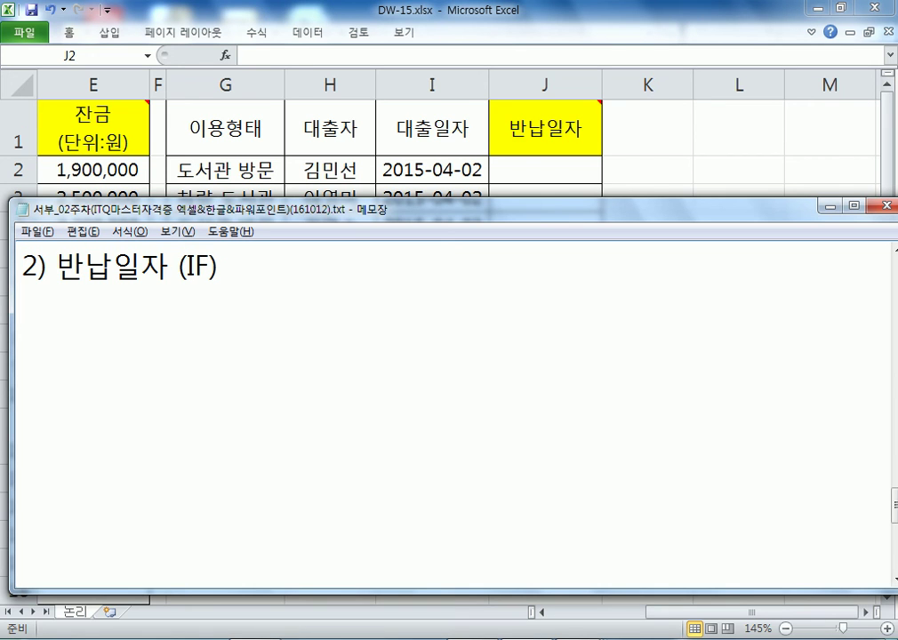
Write the condition 이용형태가 "도서관 방문" on the line below the item 2 heading.
type("대")
key("BackSpace")
key("BackSpace")
type("이")
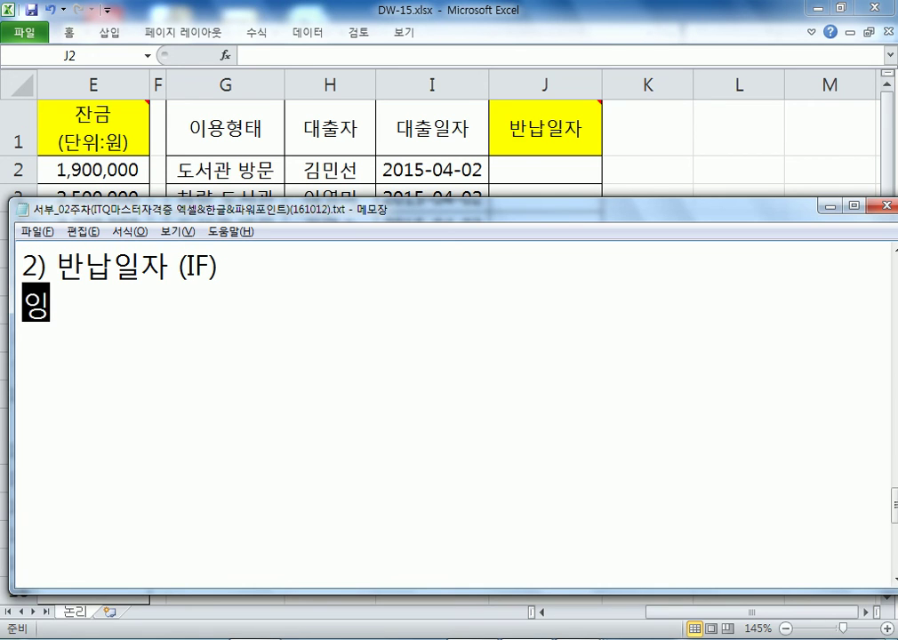
type("용형태가 도서관방부")
key("BackSpace")
key("BackSpace")
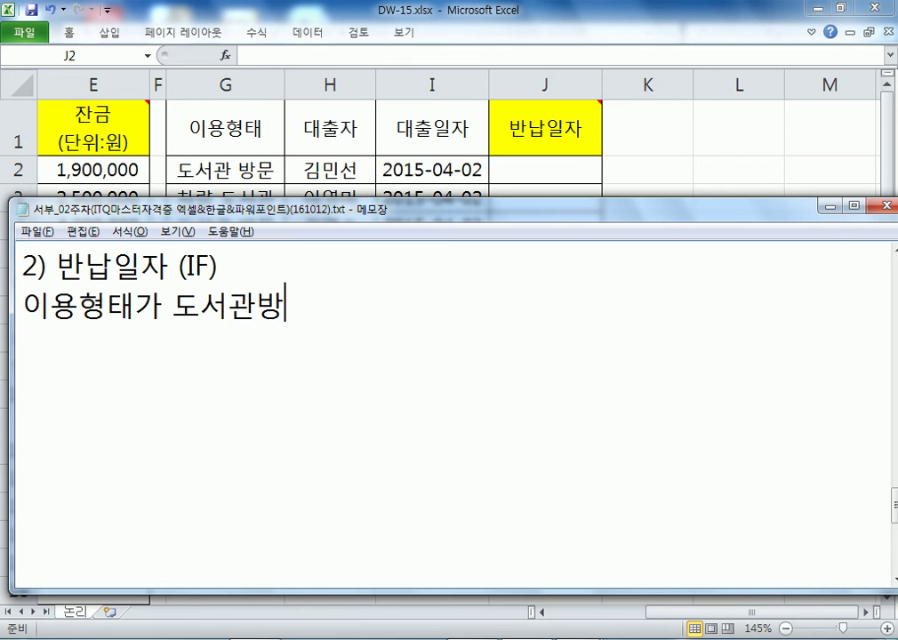
key("BackSpace")
key("Left")
key("Left")
key("Left")
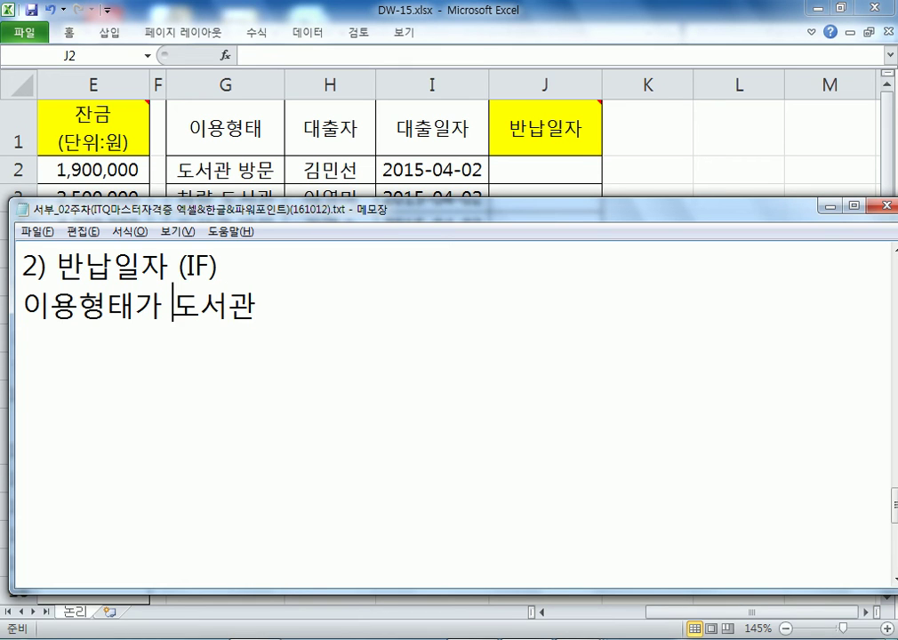
type("\"")
key("End")
type("방문")
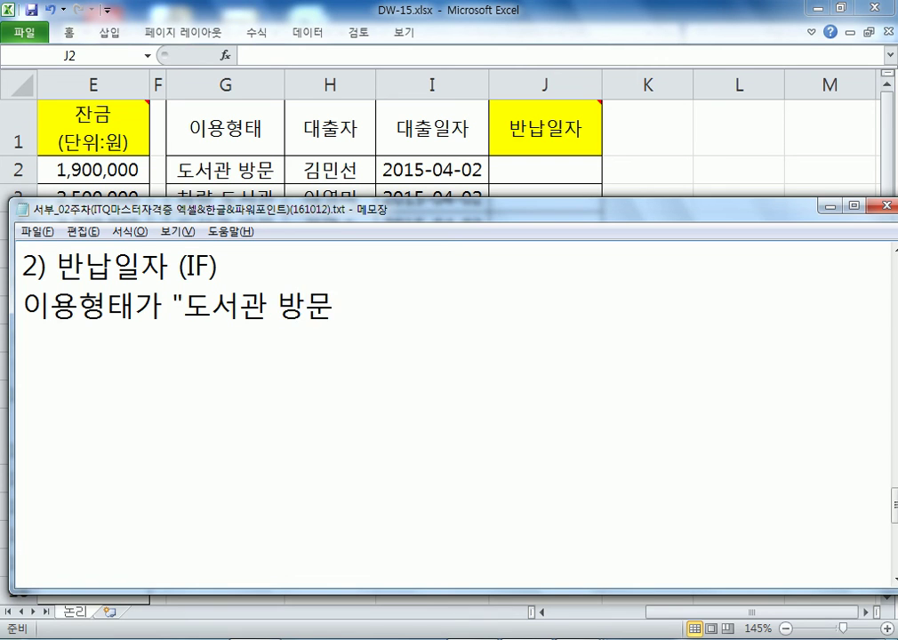
type("\"")
Complete the "도서관 방문" rule with > 대출일자+5 and start a new line.
type(",")
key("BackSpace")
key("BackSpace")
type("> 대출")
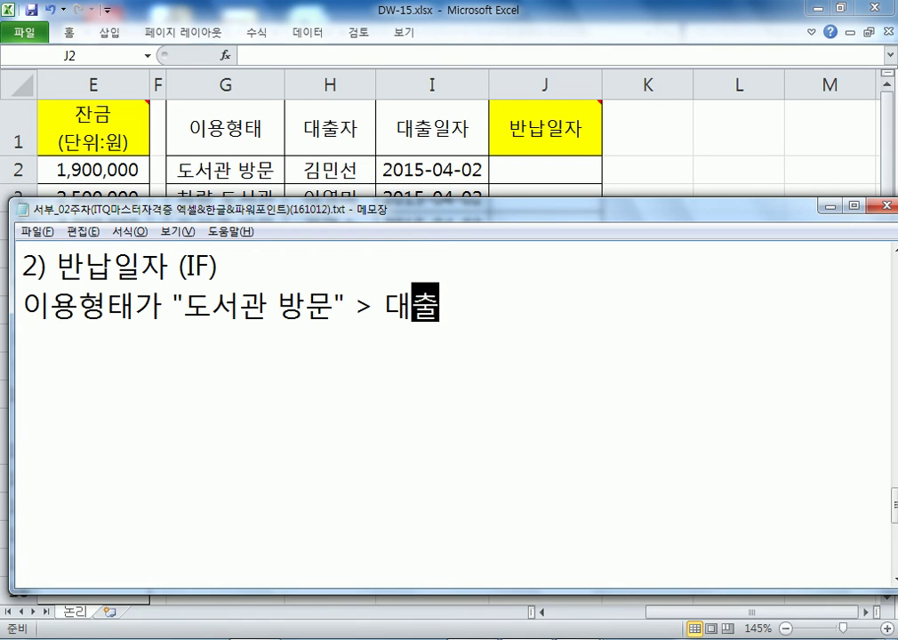
type("일자+5")
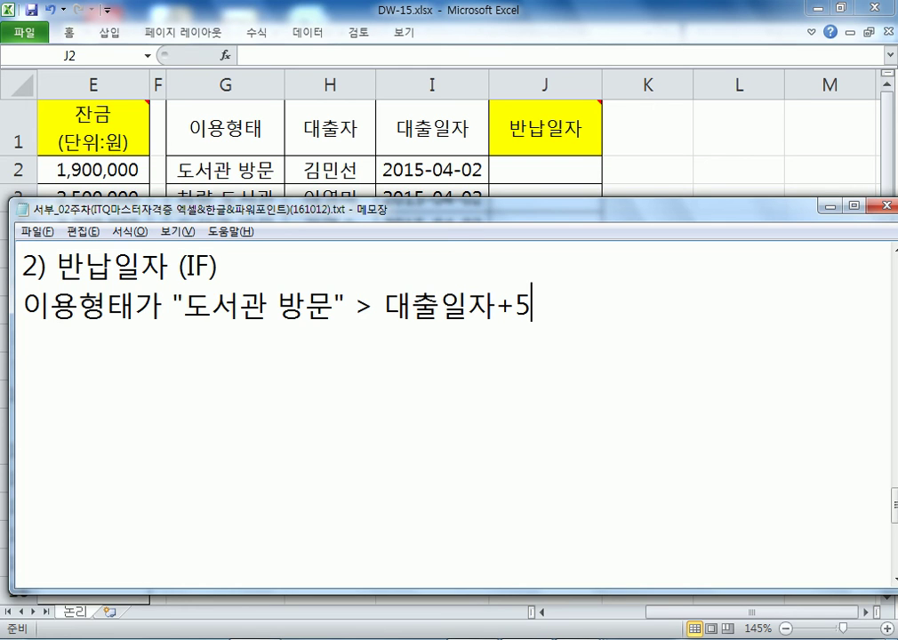
key("Return")
Add the second rule line "도우미 대출" > 대출일자+7 and go to the line below.
type("두")
key("BackSpace")
type("\"ㄷ도우미 대출\"")
type(" > ㄷ")
type("대출일자+")
type("8")
key("BackSpace")
type("7")
key("Return")
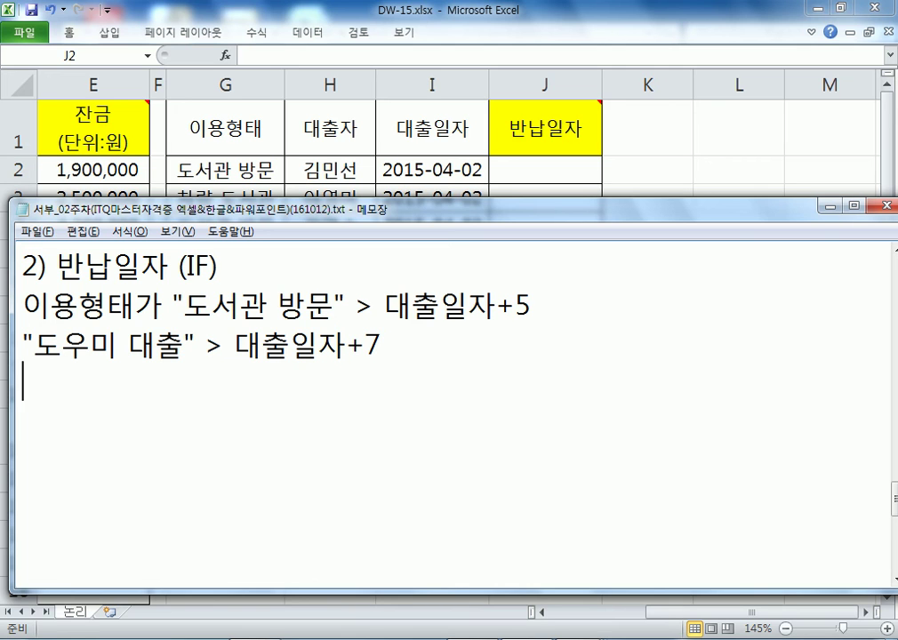
Add the third rule line "차량 도서관" > 대출일자 당일 and go to the line below.
type("\"처")
key("BackSpace")
type("ㅏ량")
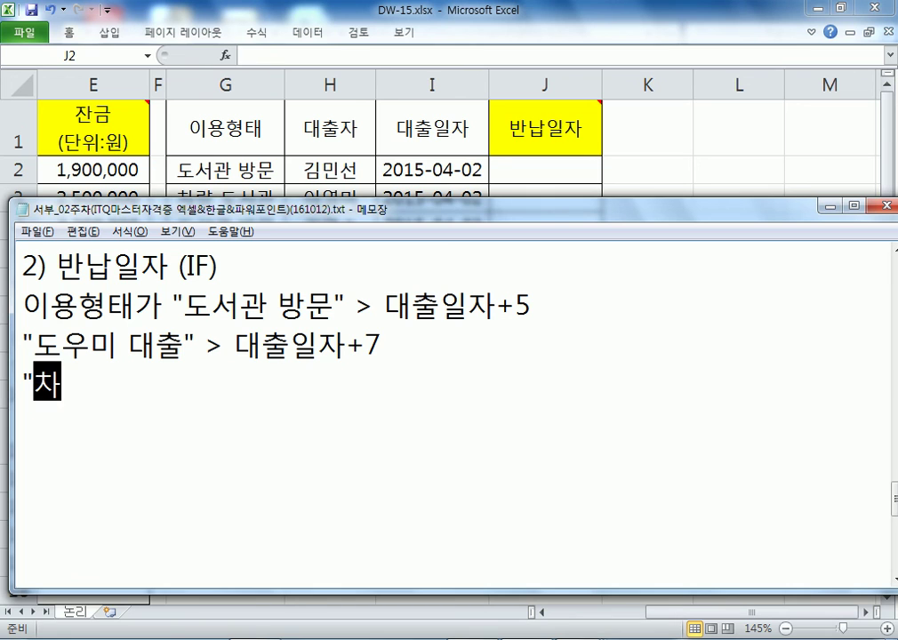
type(" 도서관\"")
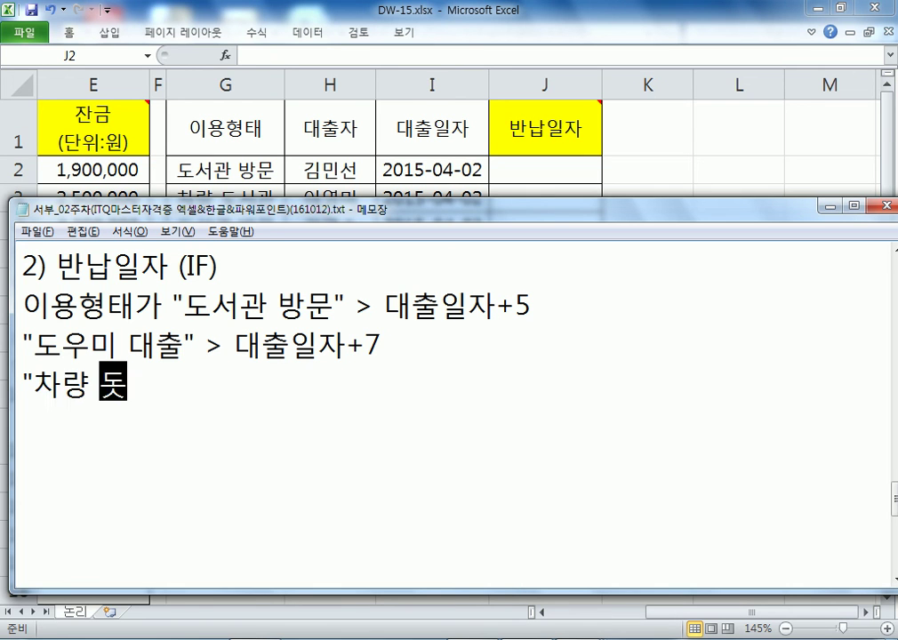
type(" > ")
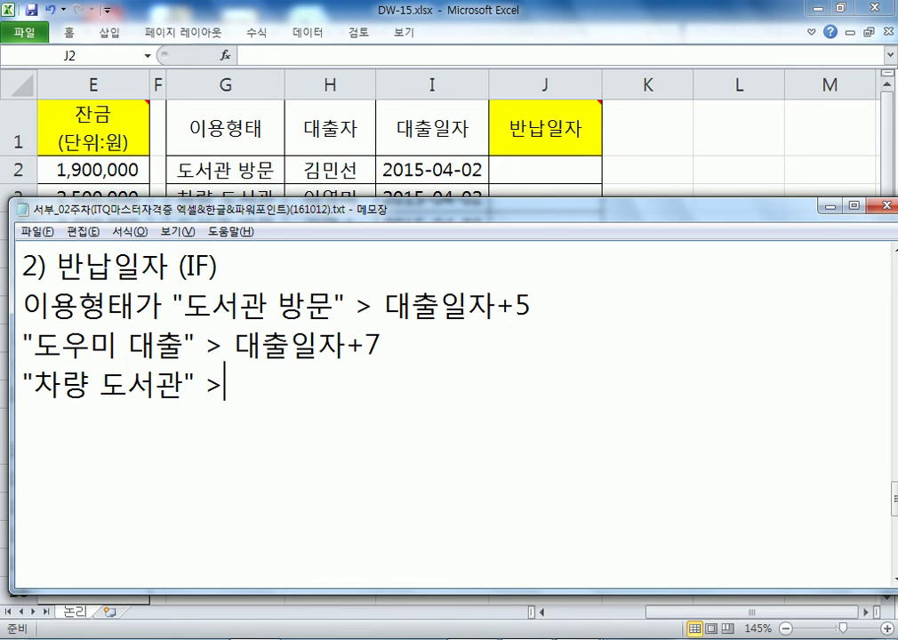
type("대출일자 ㄷ")
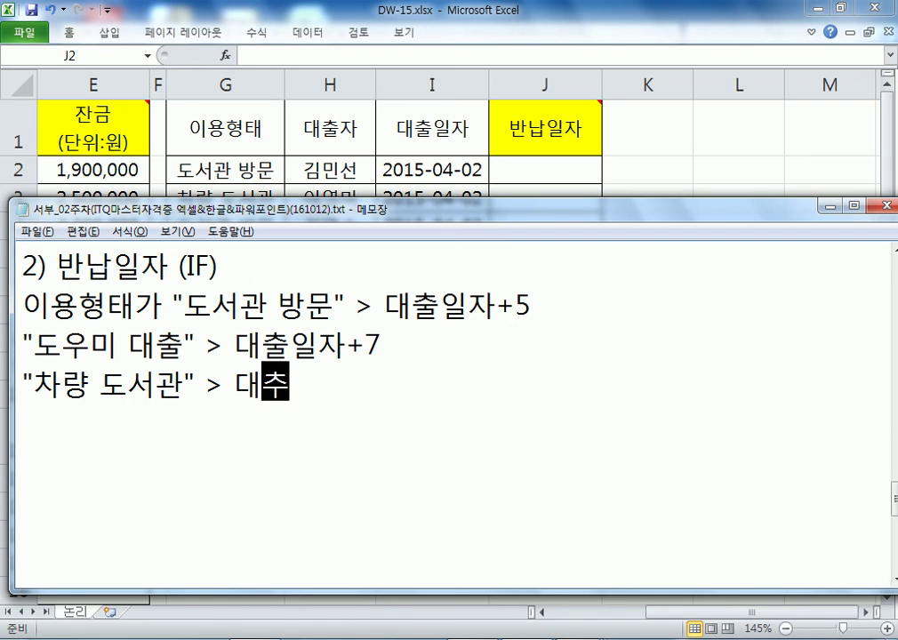
type("당일")
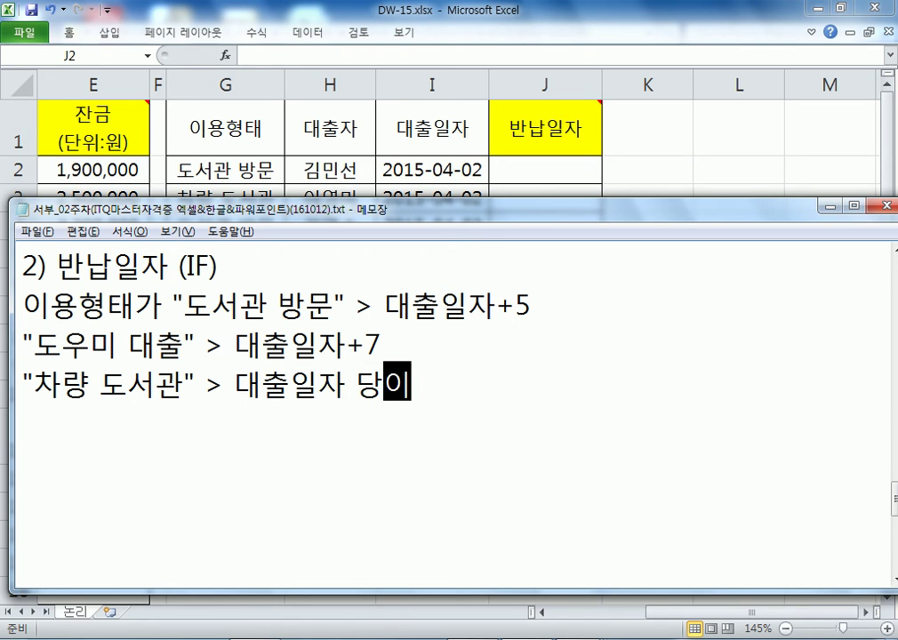
key("Return")
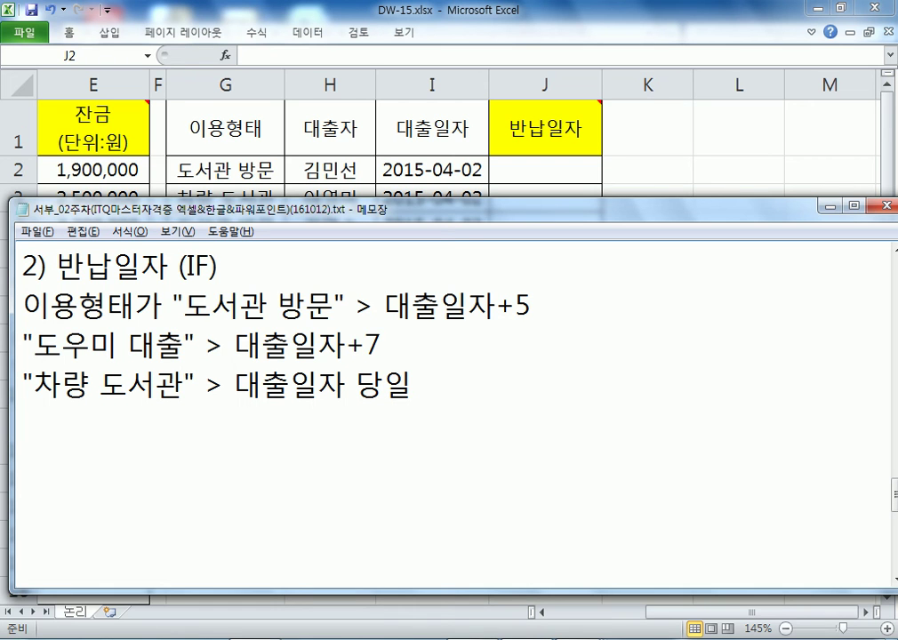
Begin the formula outline with =IF( on the line below the three rules.
left_click_drag(515, 306, 545, 307)
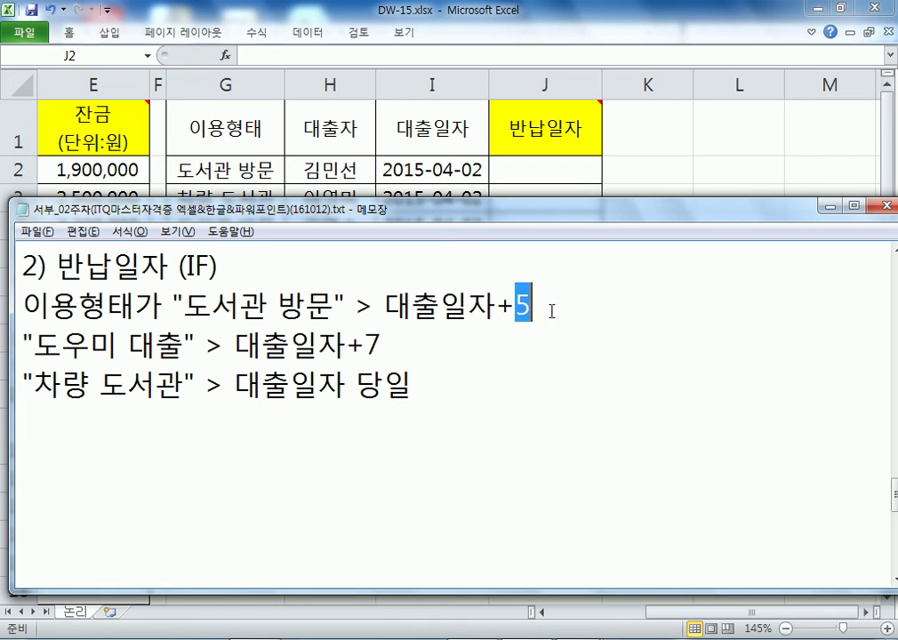
left_click_drag(346, 343, 394, 338)
left_click(356, 384)
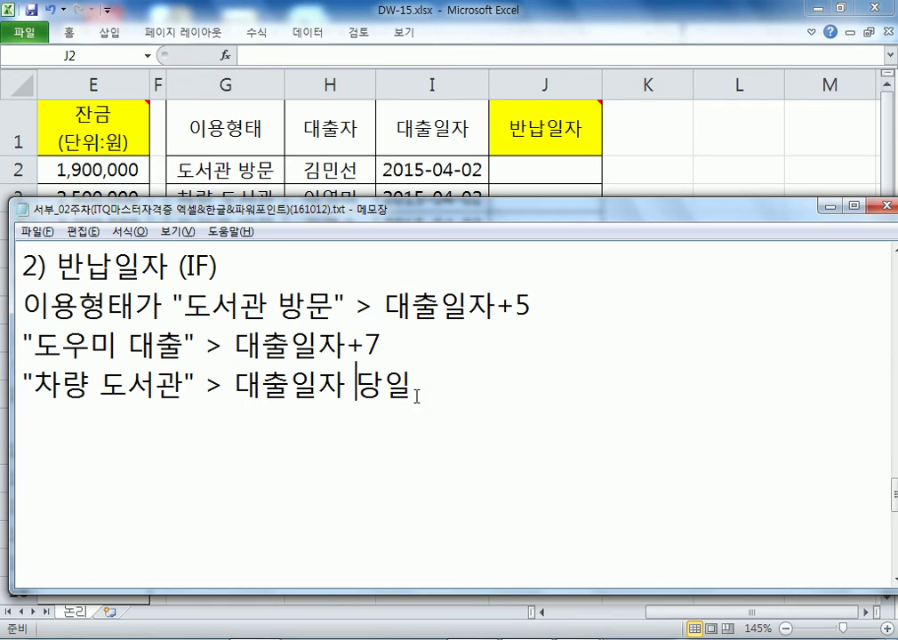
left_click(492, 393)
key("Return")
type("IF(=")
key("End")
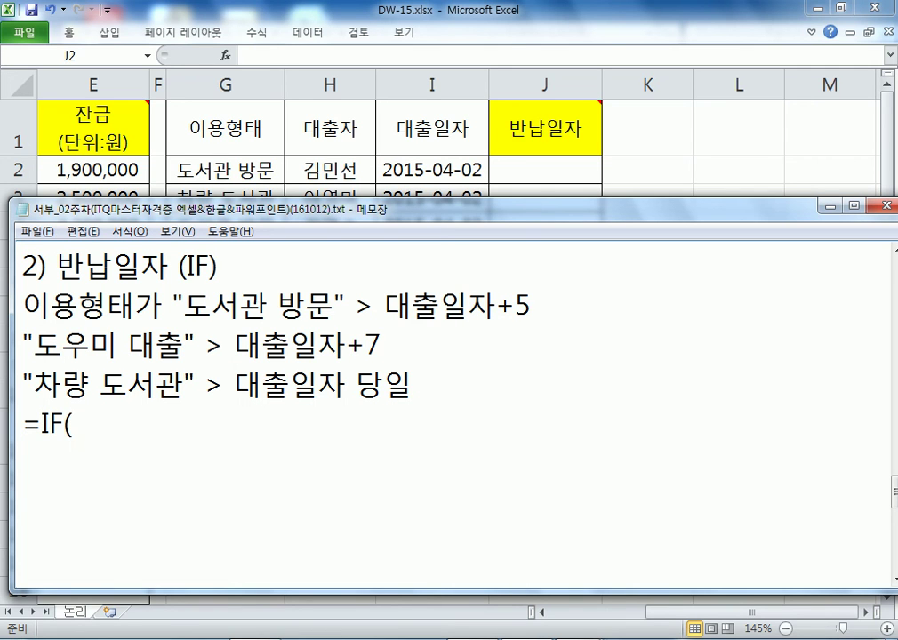
Enter 이용형태="도서관 방문" as the first argument of the outlined IF formula.
type("DLD")
key("BackSpace")
key("BackSpace")
key("BackSpace")
key("Hangul")
type("이용")
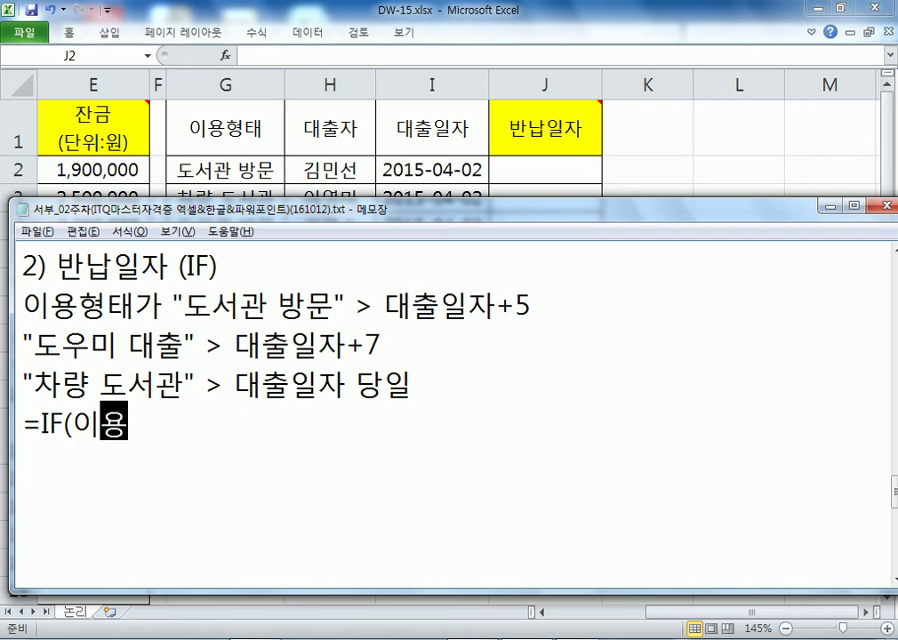
type("형태=")
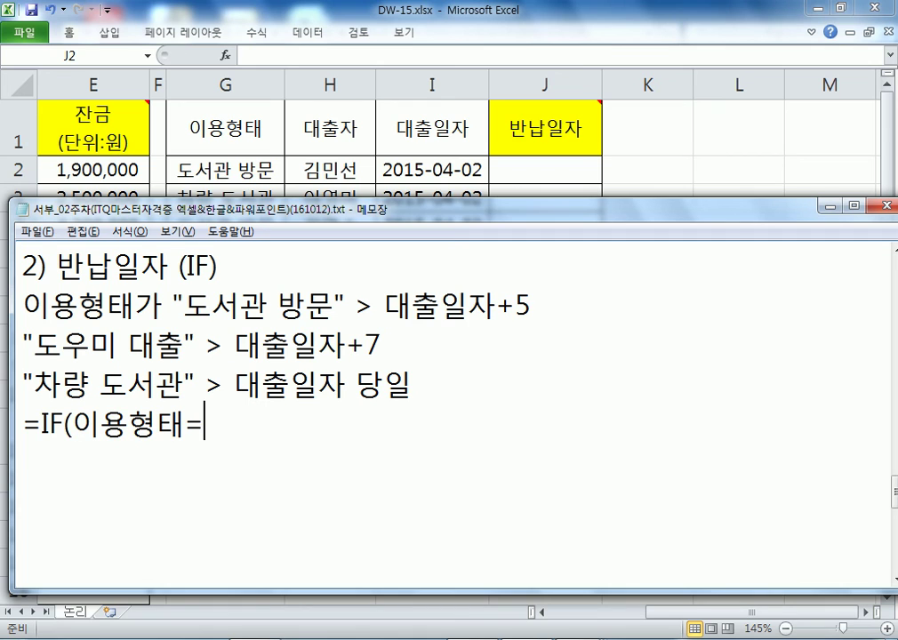
type("\"")
type("도석")
type("관")
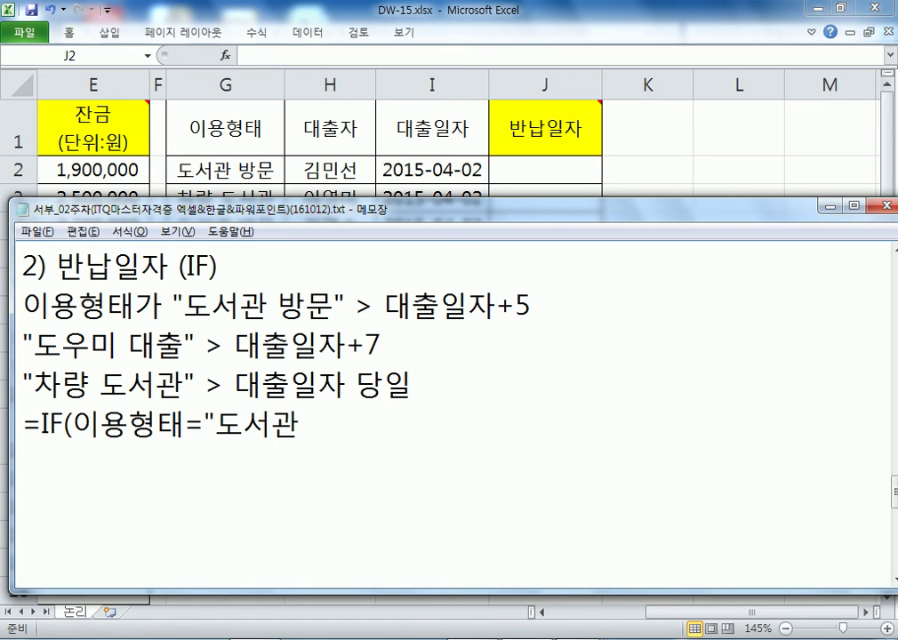
type(" 방무ㄴ\", ")
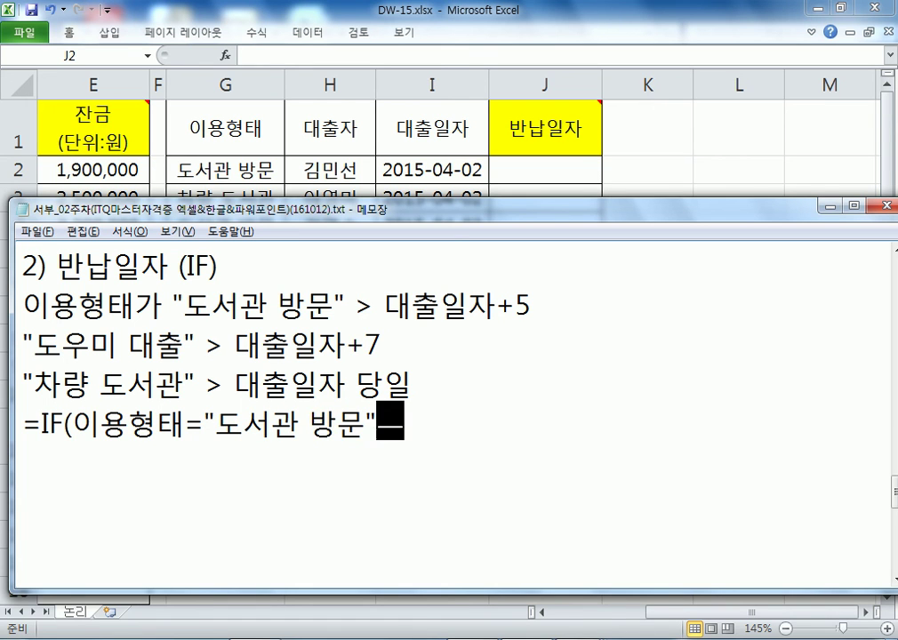
Add 대출일자+5 as the outlined formula's true result, followed by a comma.
type("대출일자+")
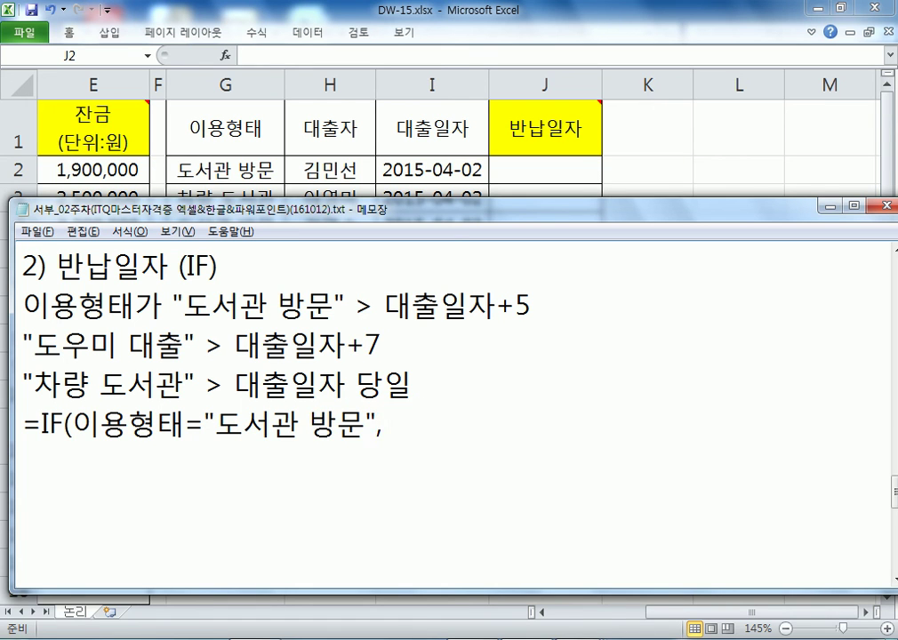
type("5,,")
key("BackSpace")
key("BackSpace")
type(",.")
key("BackSpace")
Nest a second IF in the outlined formula with the test 이용형태="도우미 대출".
type("IF")
type("(ㄷ")
key("BackSpace")
type("이")
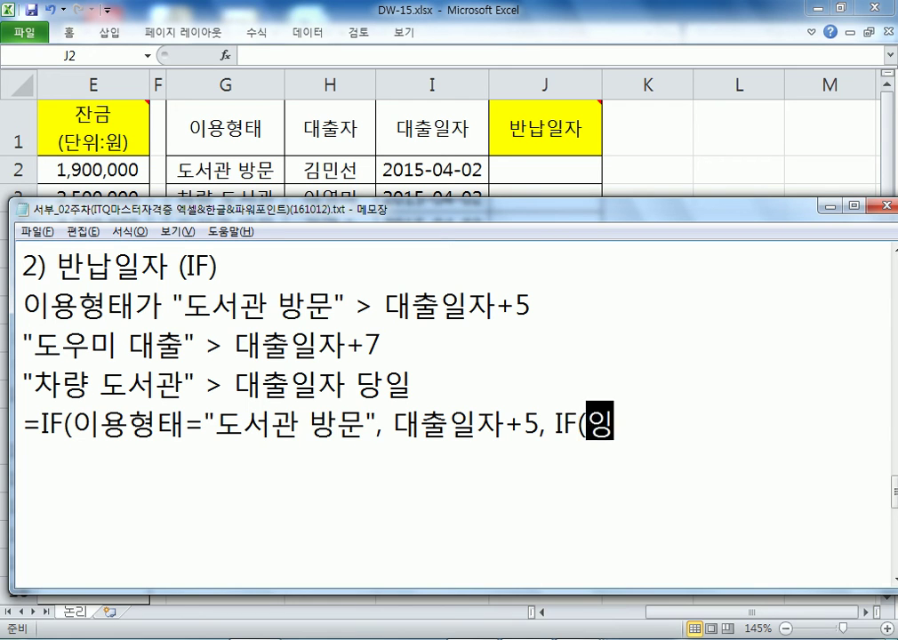
type("용형태=")
type("\"")
type("도우")
type("미 대출\"")
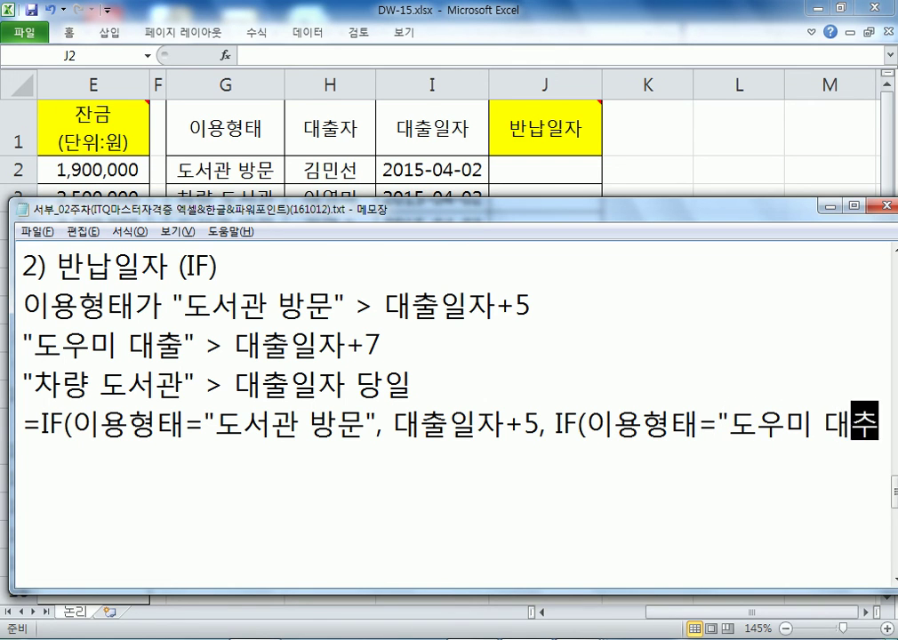
Finish the nested IF with 대출일자+7 and 대출일자 당일 as results and close both brackets.
type(", 대출일자+7, ")
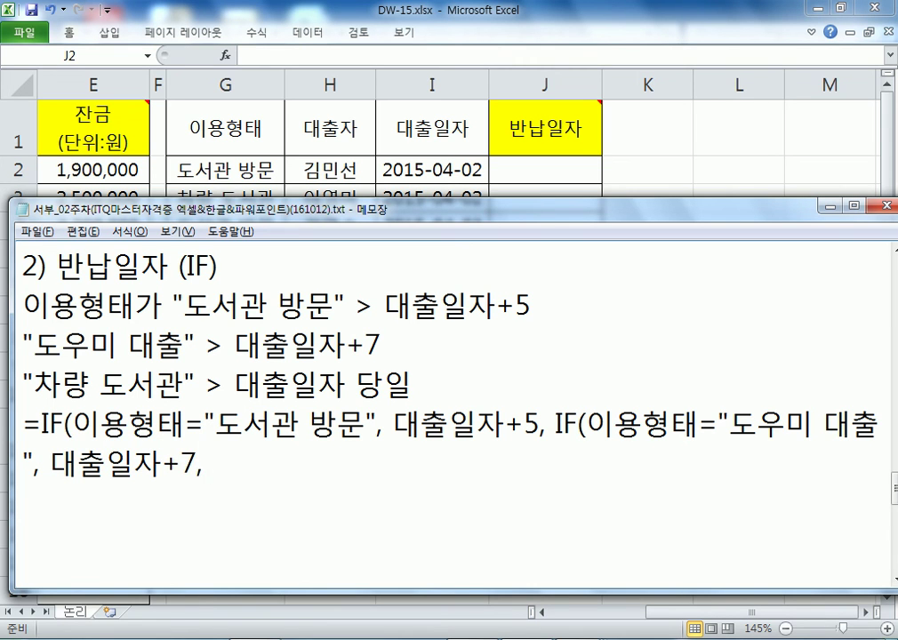
type("대출ㅇㅇ")
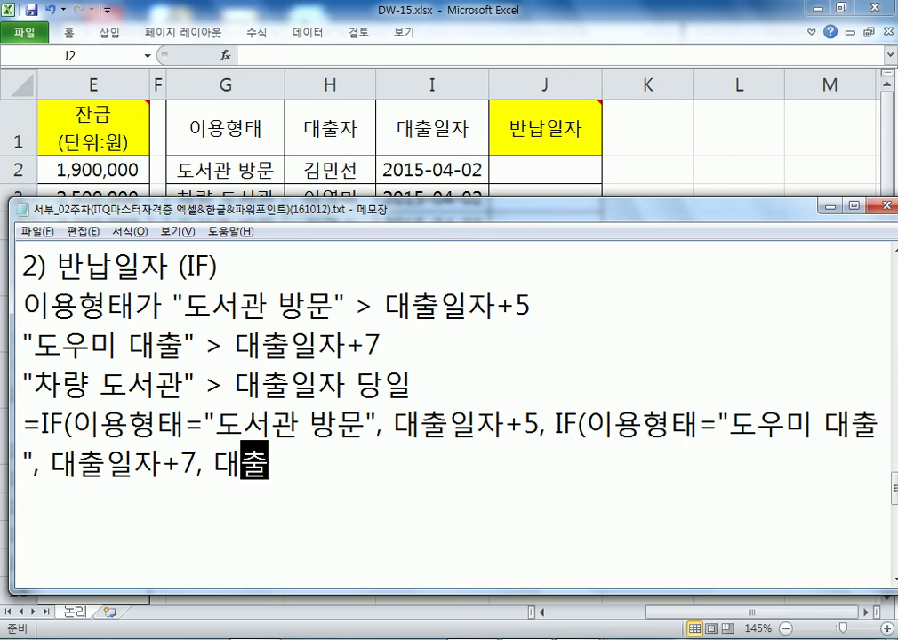
key("BackSpace")
key("BackSpace")
type("일자")
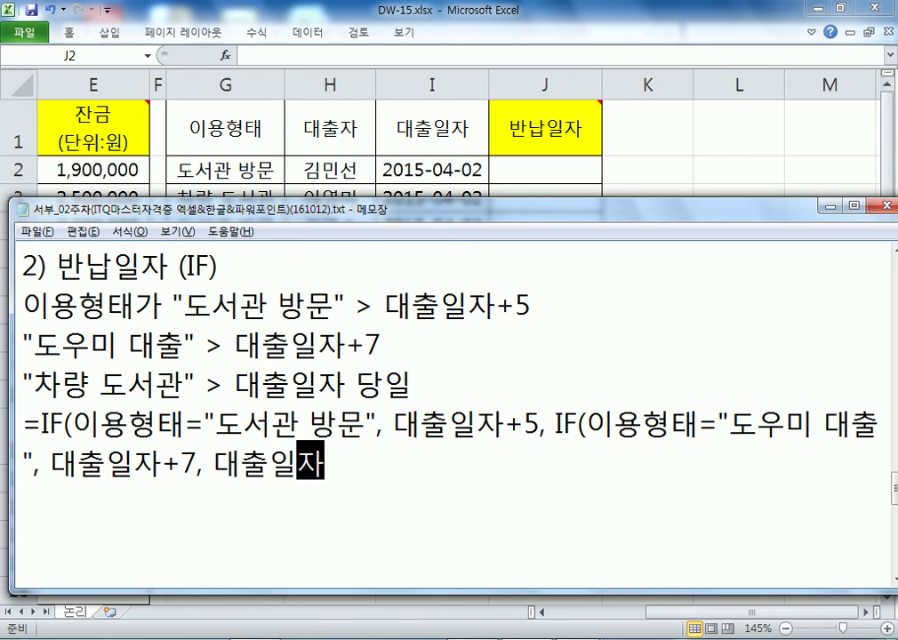
type(" 당일))(")
key("Return")
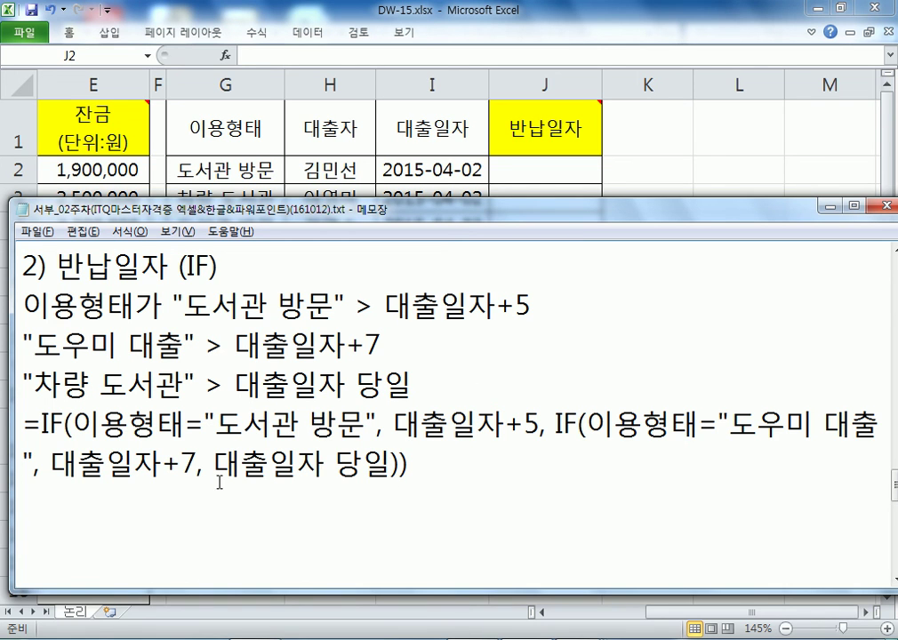
Review the three rule lines, matching each 이용형태 with its 대출일자 result.
left_click_drag(385, 306, 517, 305)
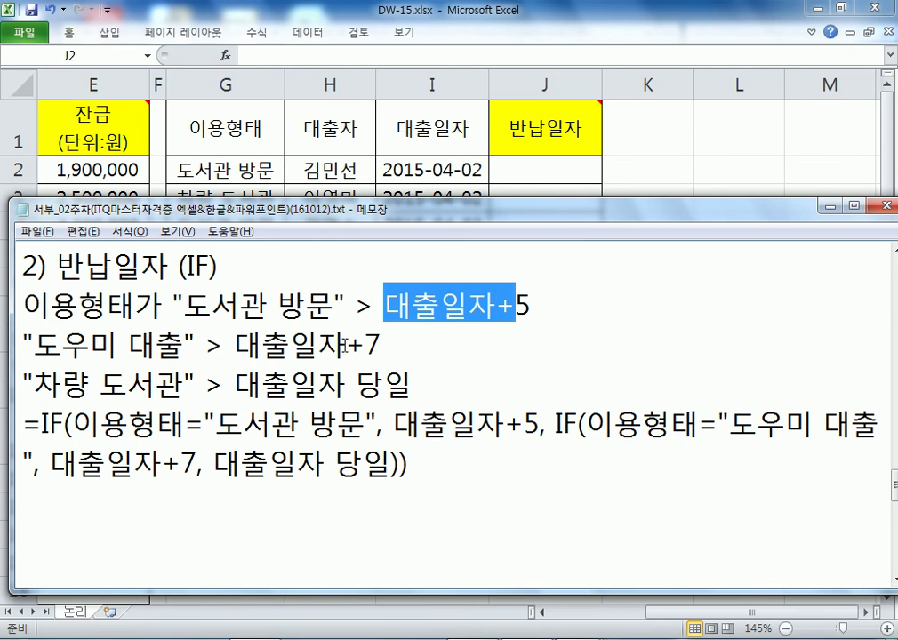
left_click_drag(350, 344, 381, 344)
left_click_drag(412, 384, 236, 386)
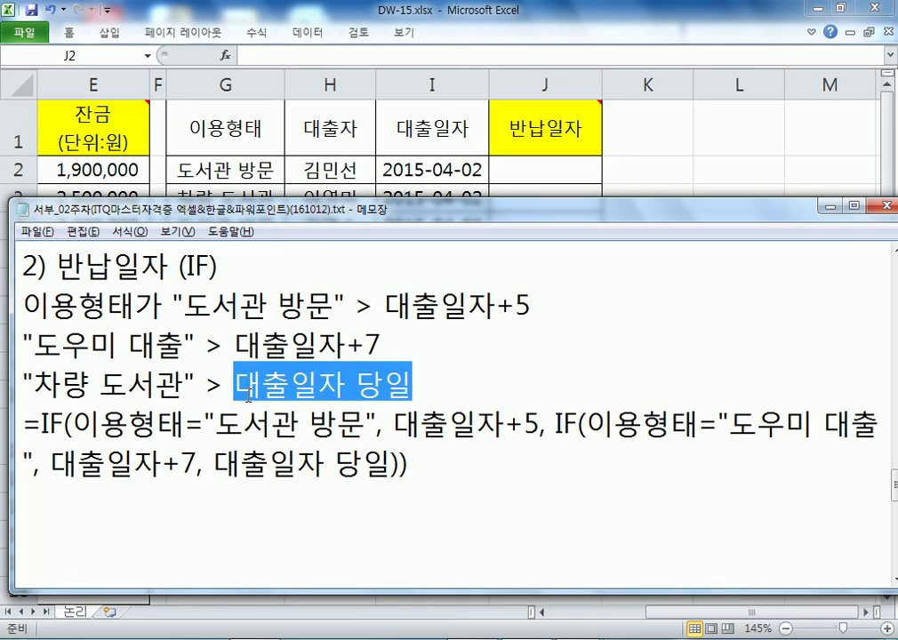
left_click_drag(25, 306, 306, 306)
left_click_drag(92, 344, 309, 338)
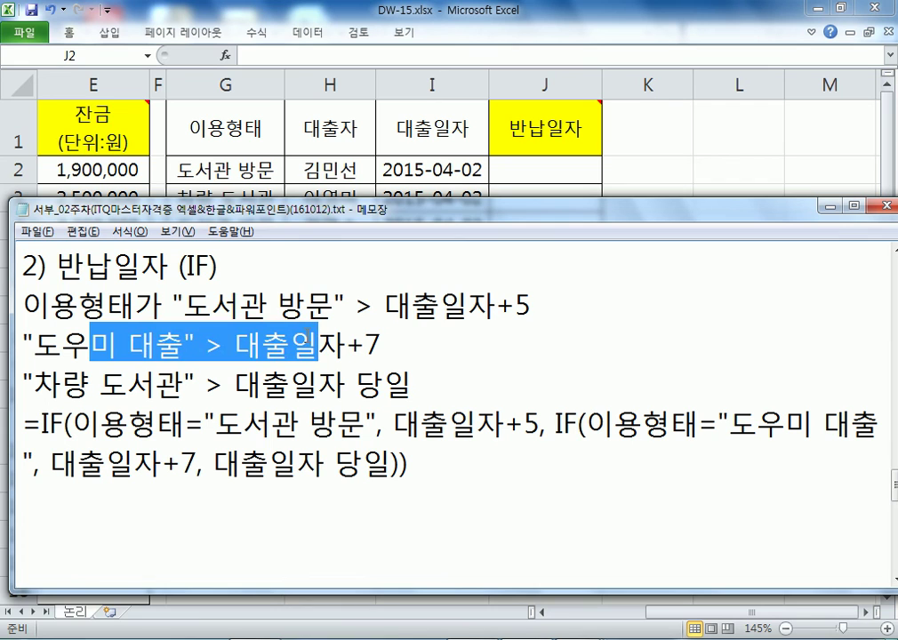
left_click_drag(242, 306, 376, 306)
left_click_drag(261, 344, 352, 345)
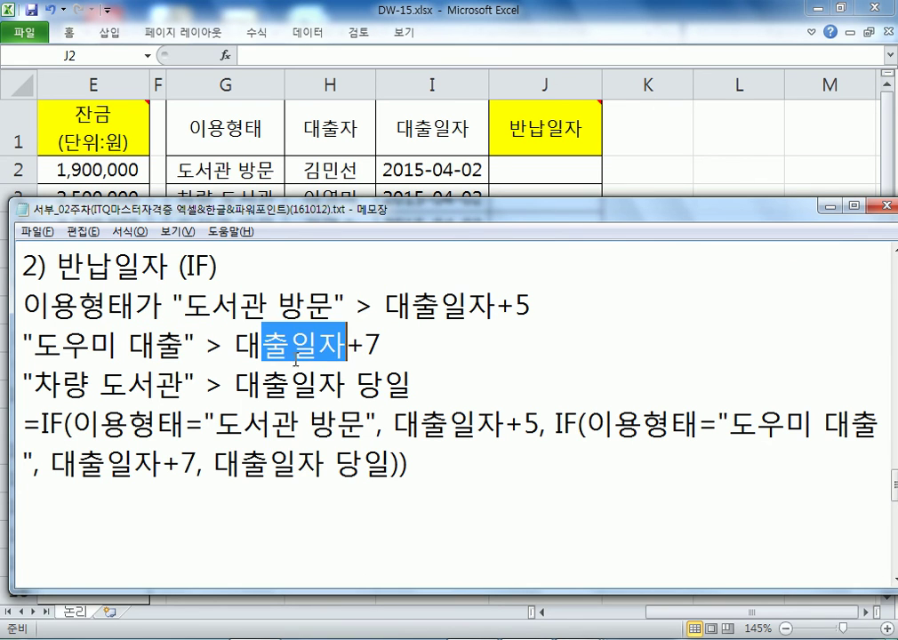
left_click_drag(223, 385, 408, 384)
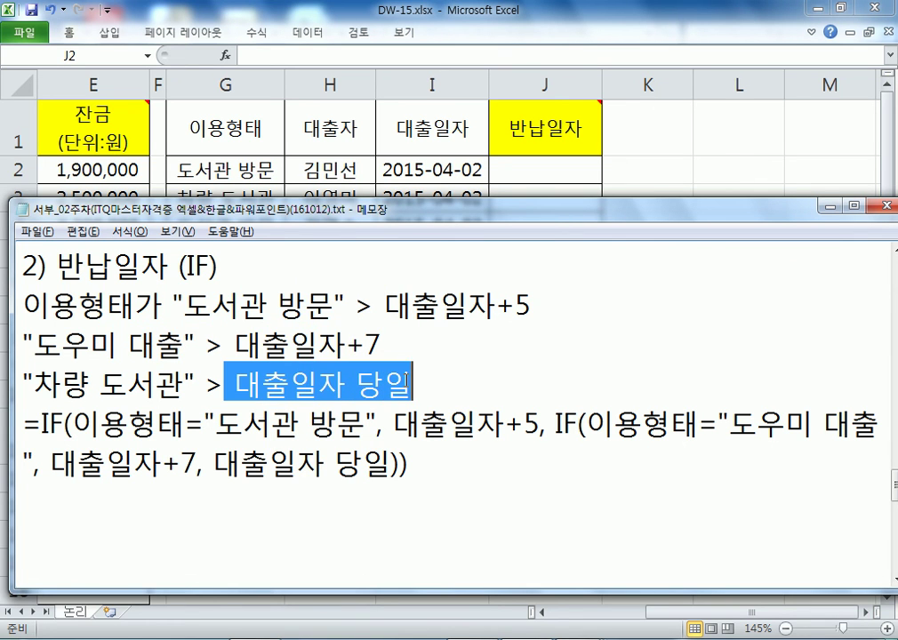
left_click_drag(45, 385, 183, 384)
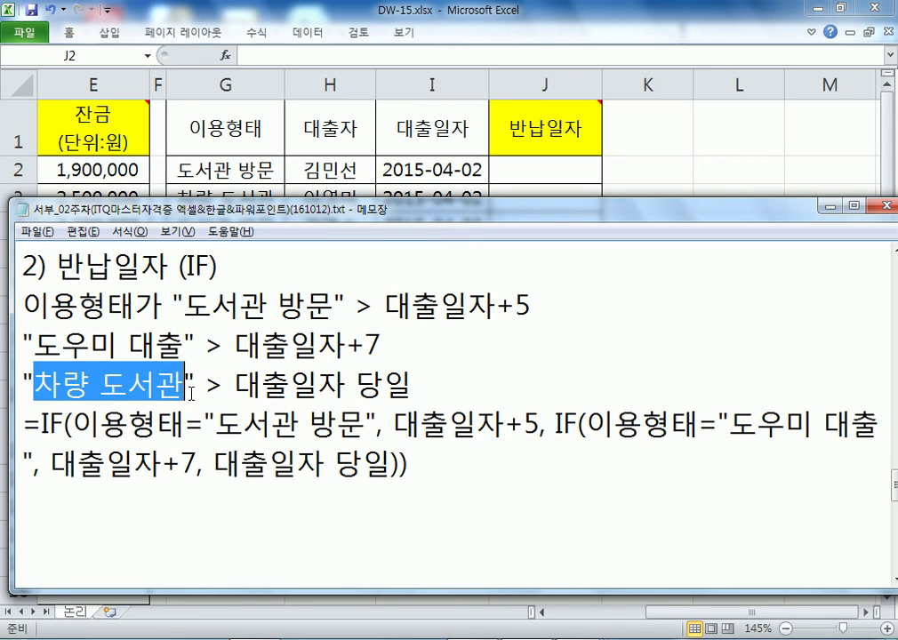
Duplicate the complete outlined IF formula on the line directly below it.
left_click_drag(23, 425, 23, 489)
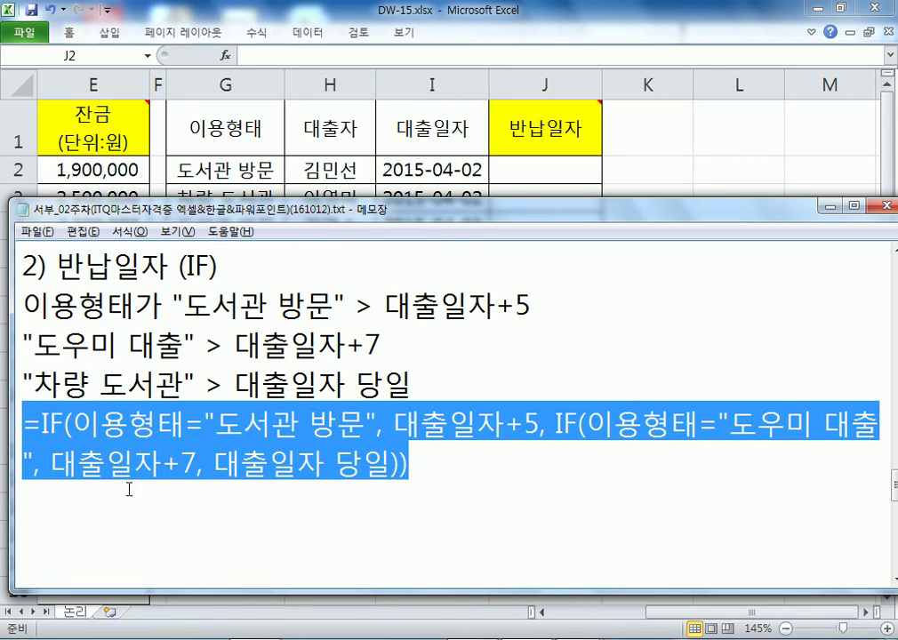
key("ctrl+c")
left_click(60, 490)
key("ctrl+v")
scroll(331, 436, "down", 2)
scroll(333, 435, "up", 1)
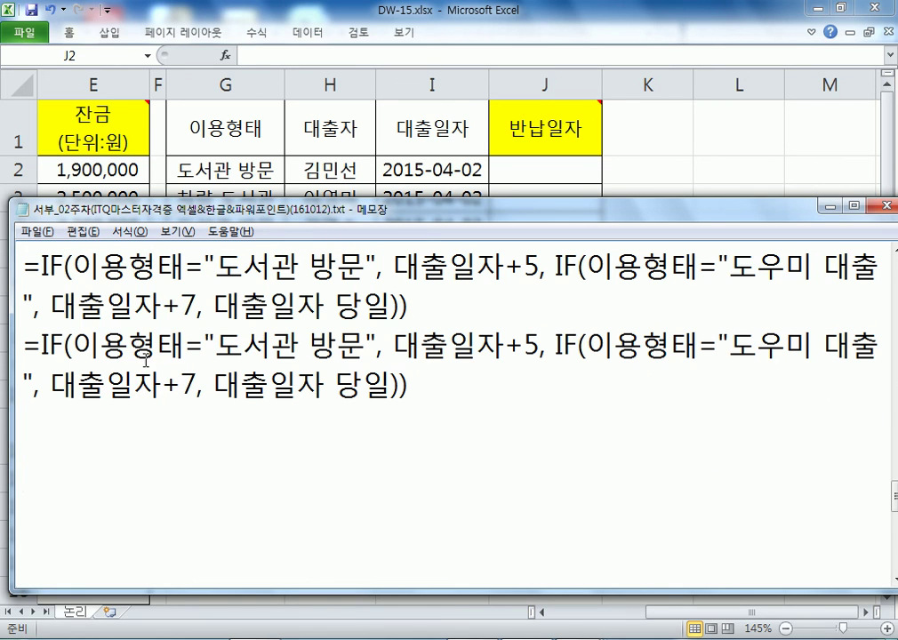
In the duplicated formula, replace the first test's 이용형태 with G2 and its 대출일자 result with I2.
left_click_drag(71, 345, 188, 342)
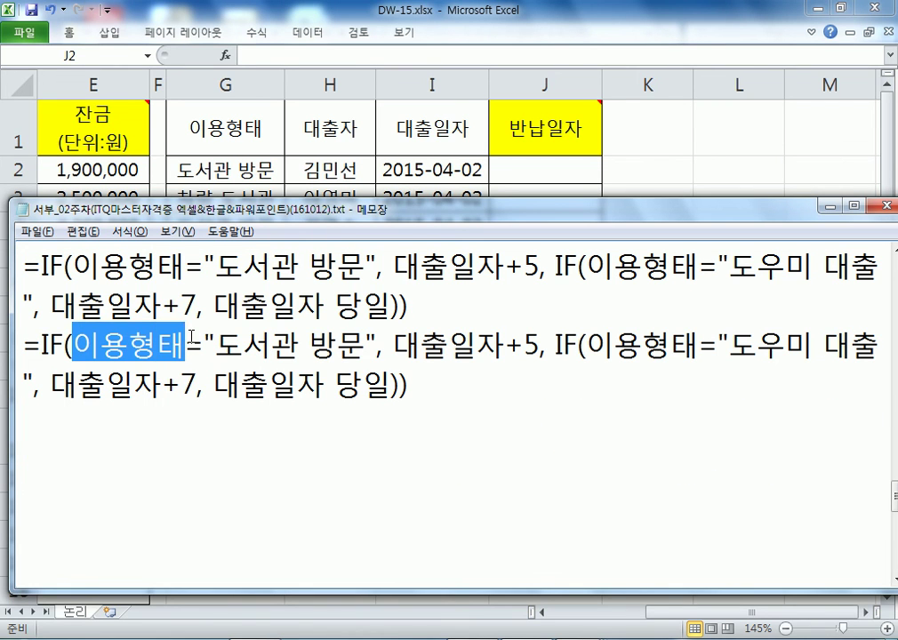
type("G2")
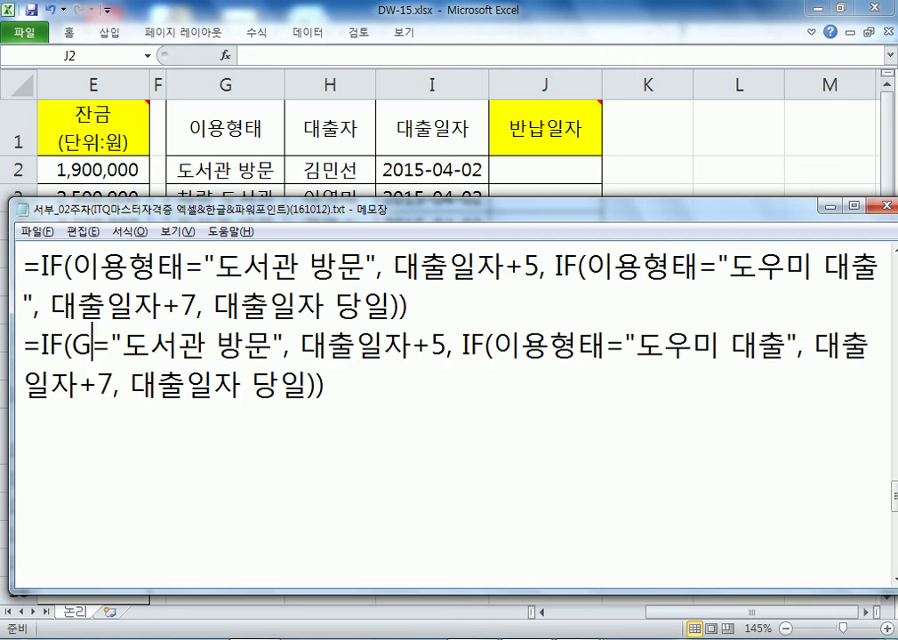
left_click_drag(317, 341, 427, 344)
type("I2")
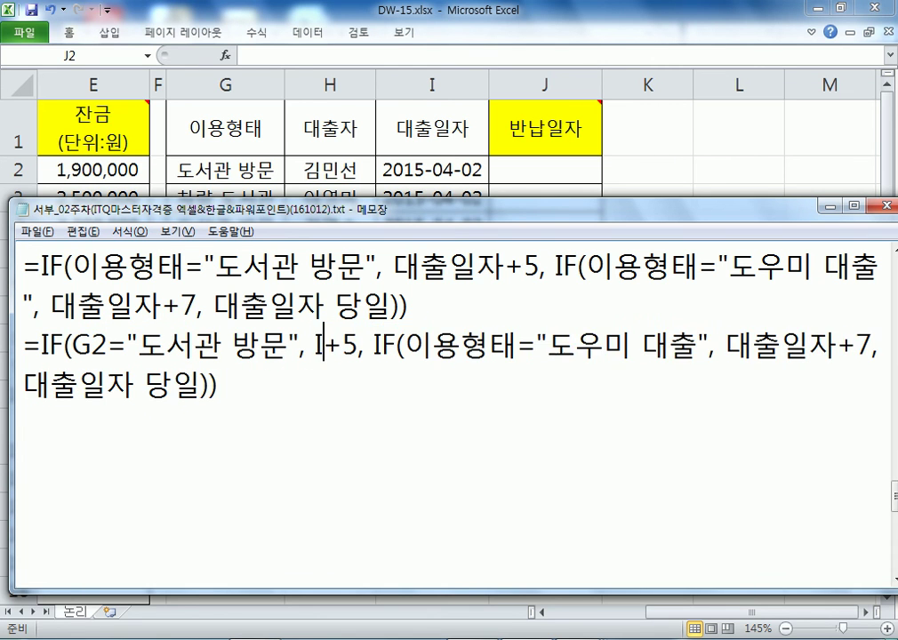
Convert the nested IF to cell references: G2 for 이용형태, I2+7 for 대출일자+7 and I2 for 대출일자 당일.
left_click_drag(421, 343, 532, 343)
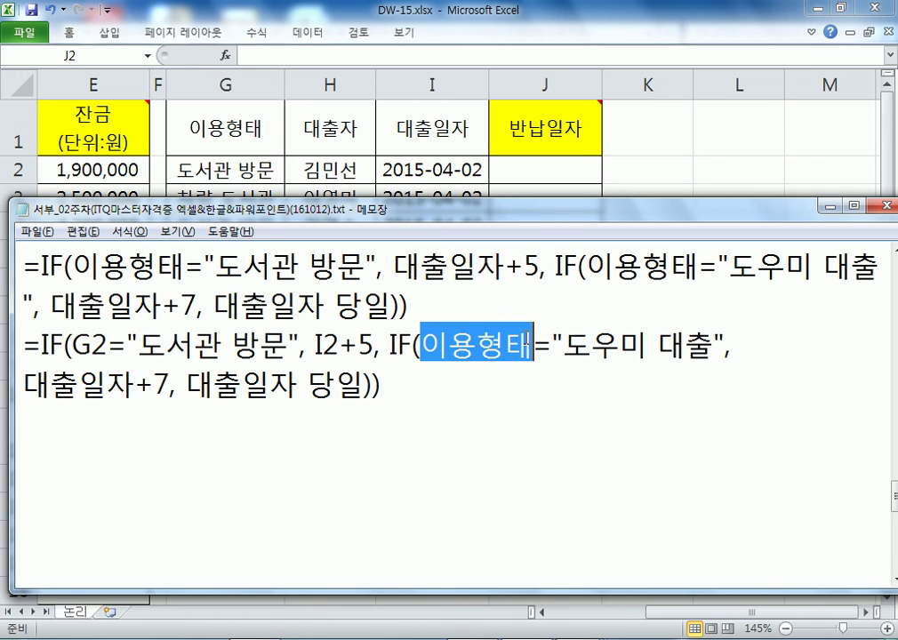
type("G2")
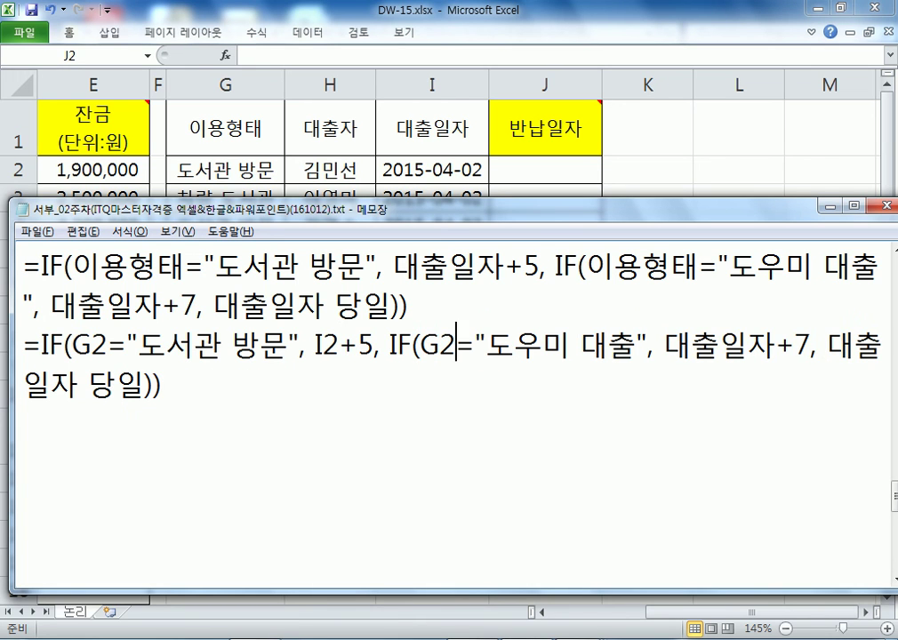
left_click(667, 343)
left_click_drag(669, 342, 771, 342)
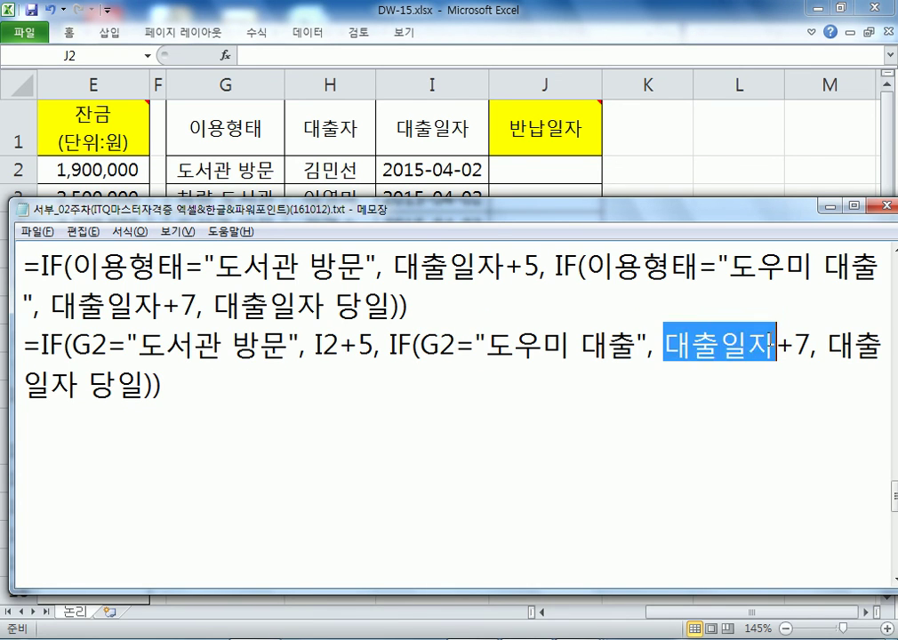
type("I2")
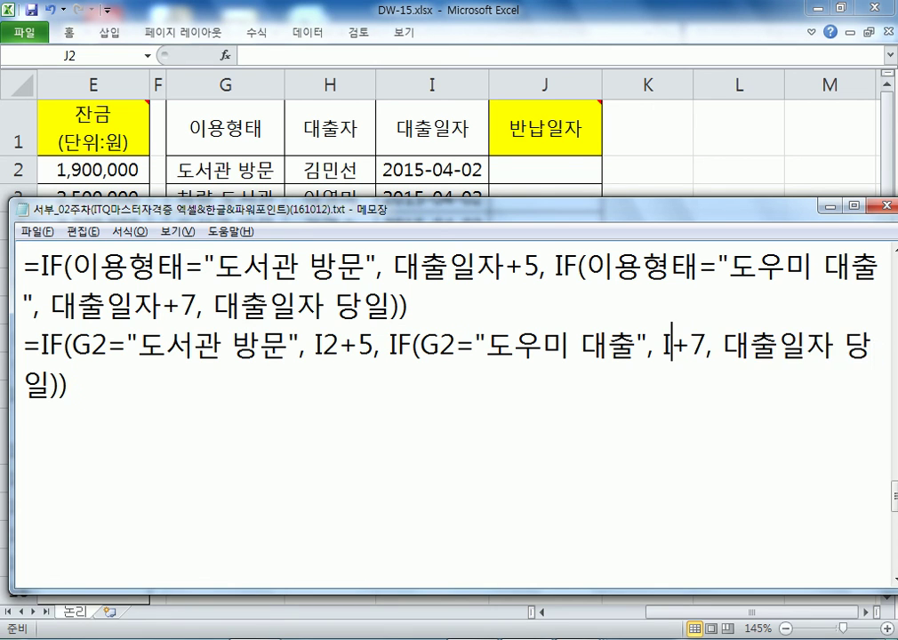
left_click_drag(738, 344, 80, 389)
type("I2")
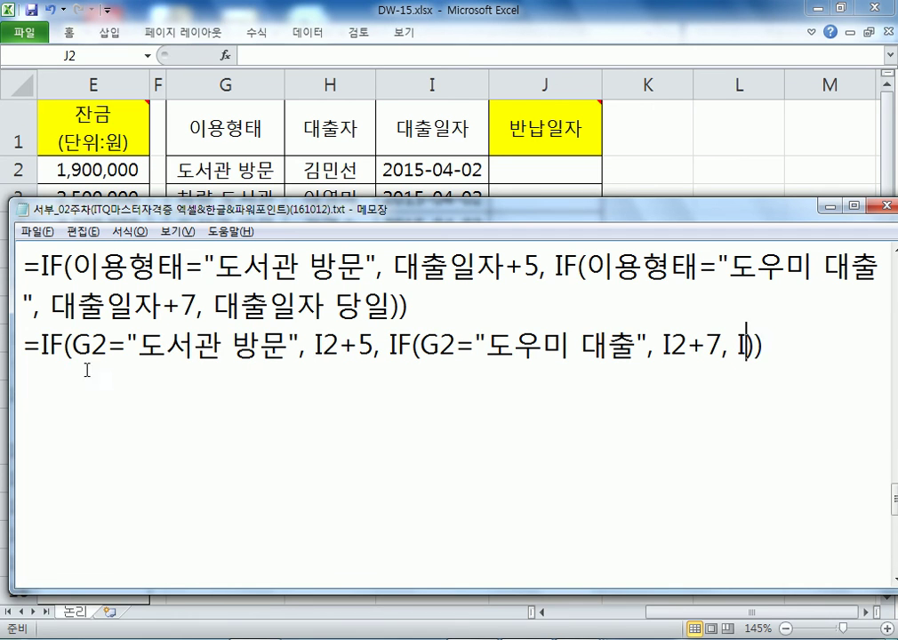
Copy the finished IF formula into cell J2 in Excel and fill it down to J9.
left_click_drag(814, 345, 11, 332)
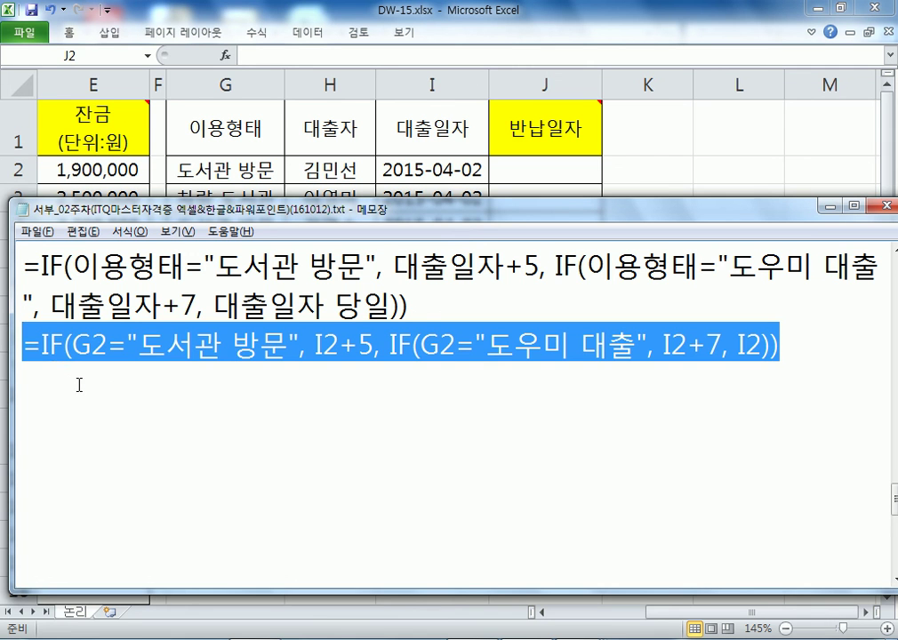
key("alt+Tab")
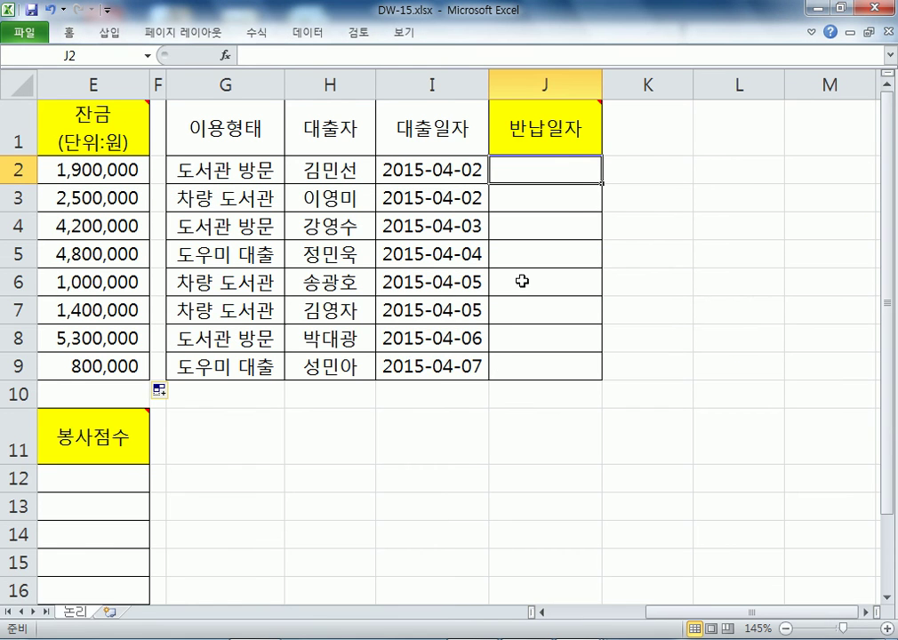
double_click(511, 170)
key("ctrl+v")
key("Return")
left_click(560, 177)
left_click_drag(599, 181, 601, 377)
Examine the 반납일자 formulas in J2 and J5 against the 이용형태 and 대출일자 columns.
left_click(538, 175)
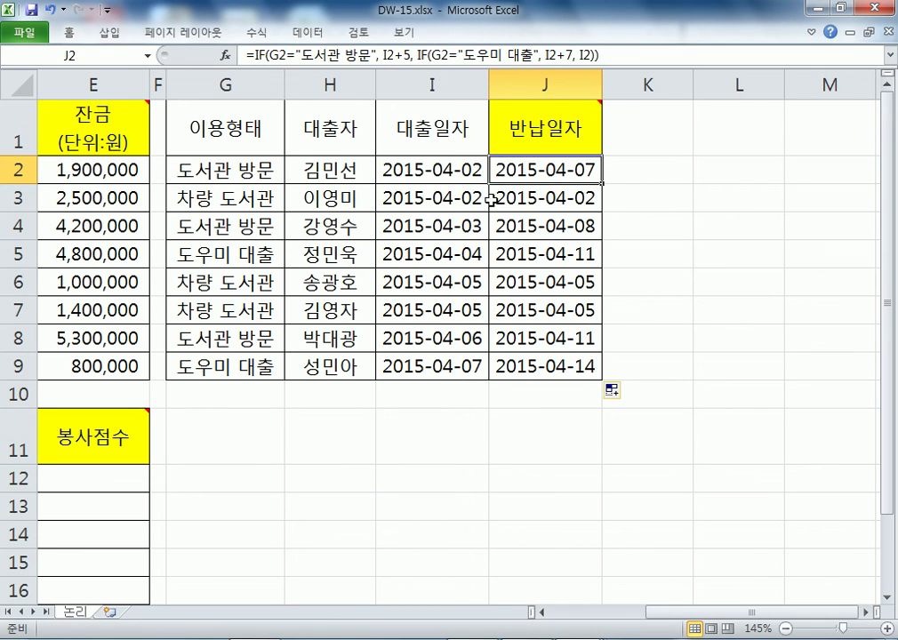
key("F2")
key("Escape")
left_click(520, 255)
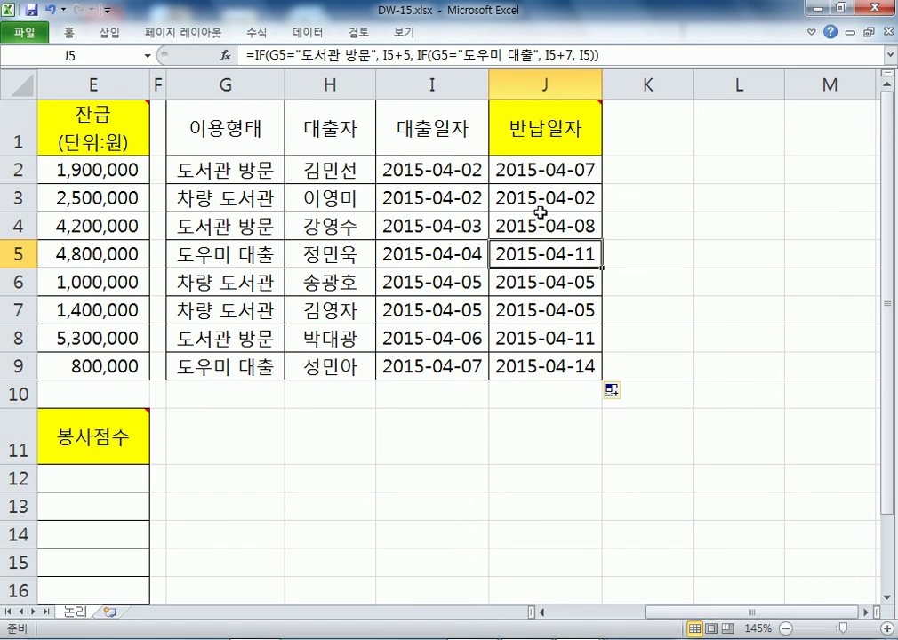
left_click(454, 196)
key("Right")
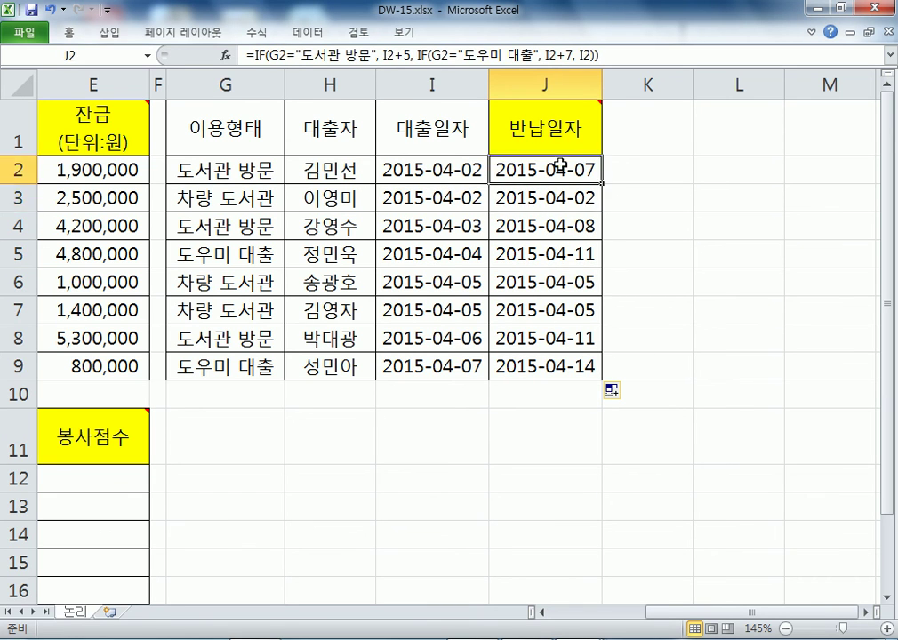
double_click(562, 169)
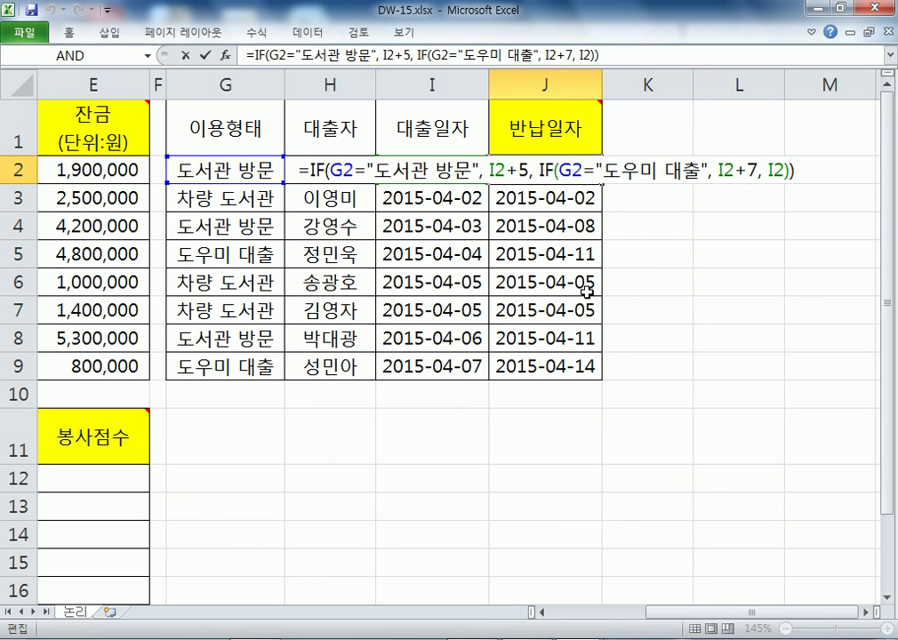
Switch to Notepad and add the heading "3) 봉사점수 (IF, OR)" below the finished formula.
key("alt+Tab")
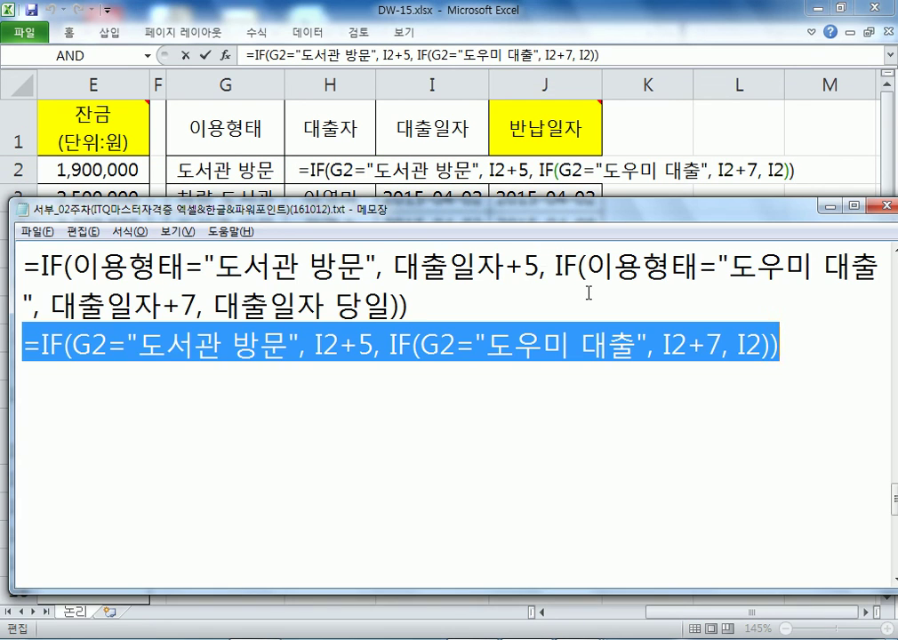
left_click(538, 407)
type("3")
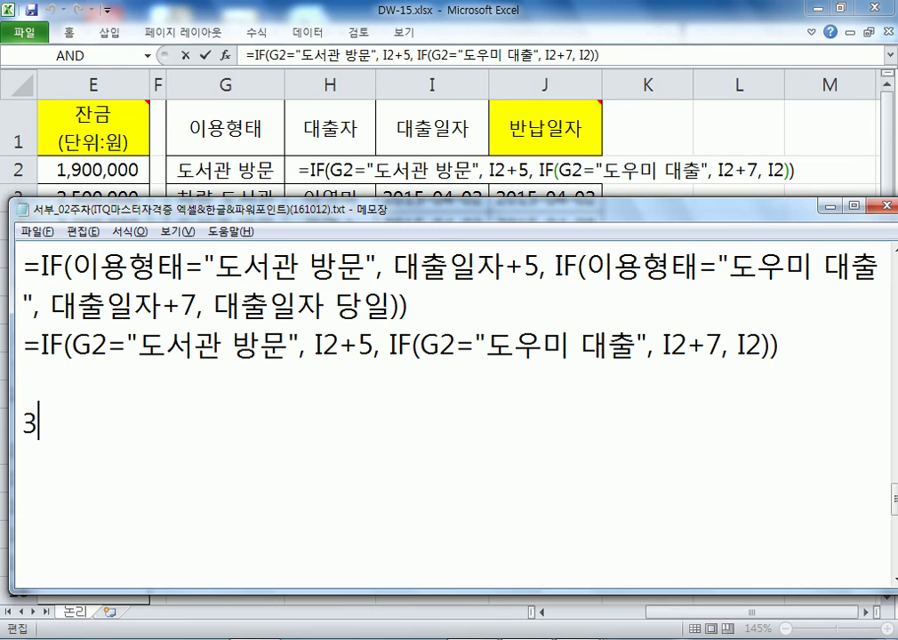
type(") QHDTKWJATN")
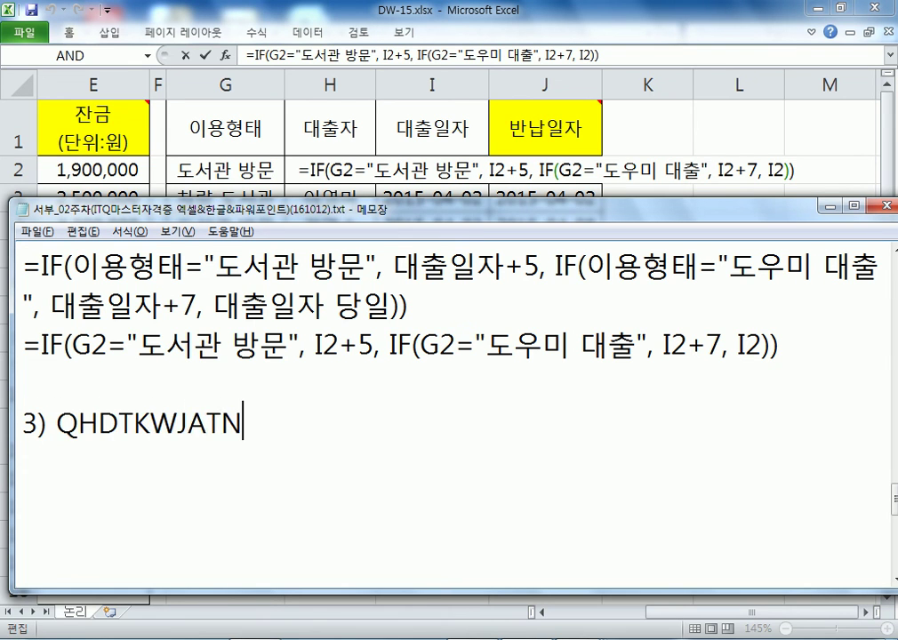
key("shift+Home")
key("shift+Right")
key("shift+Right")
key("shift+Right")
type("봉사점수 ")
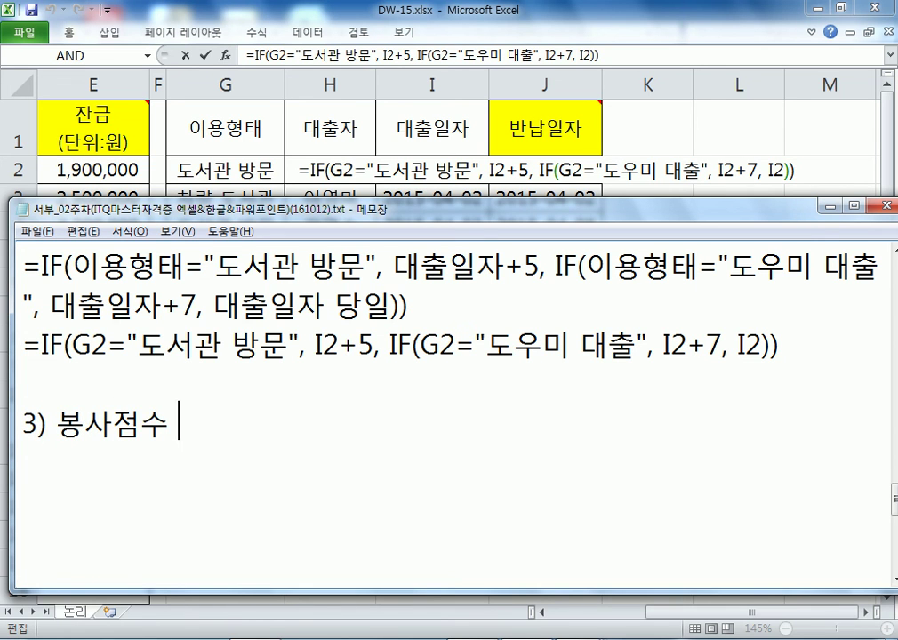
type("(IF, O")
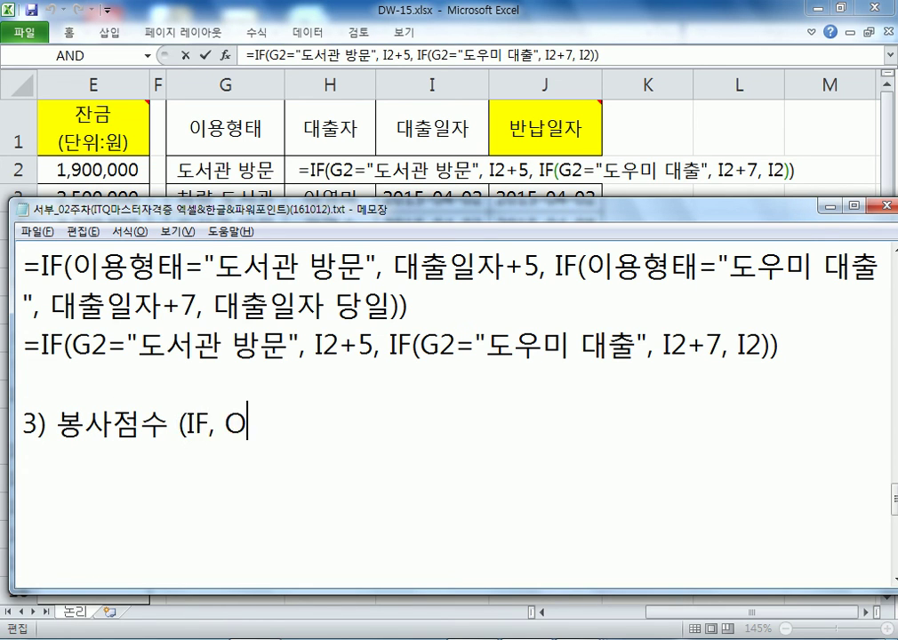
type("R)")
key("Return")
Begin the 봉사점수 rule under the heading with the bracketed difference (봉사종료일-봉사시작일).
type("봉")
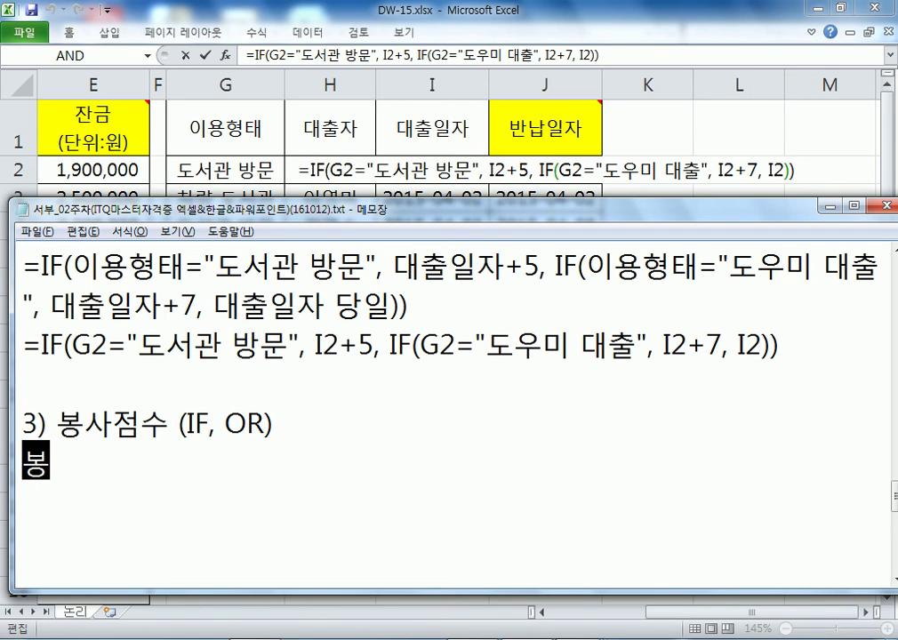
type("사종료일")
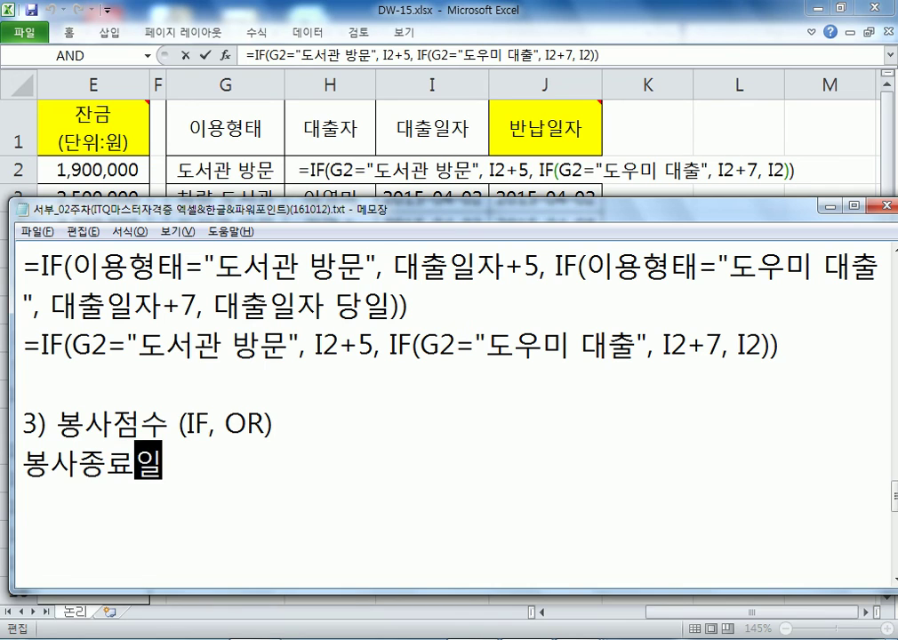
type("-봉사시작일")
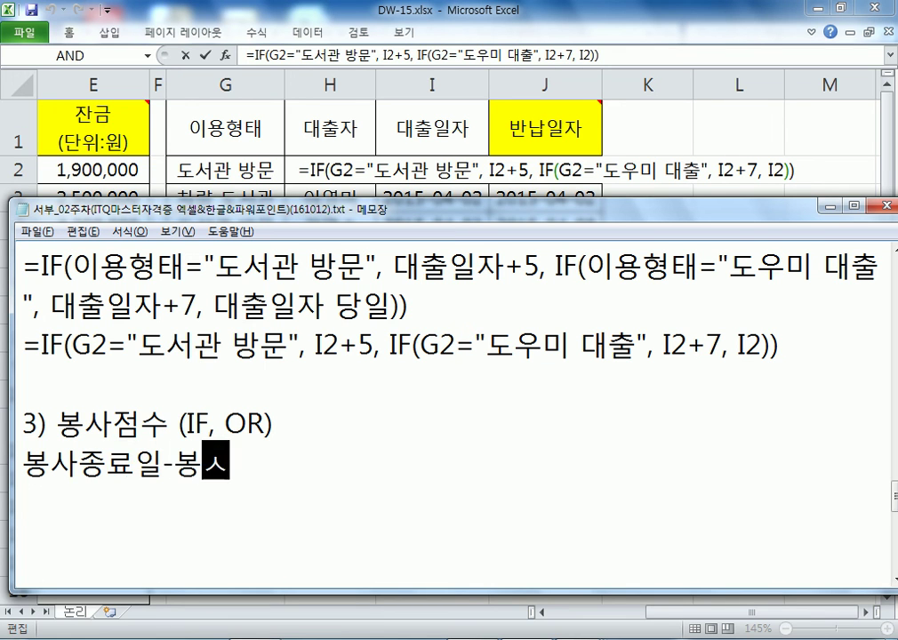
key("Return")
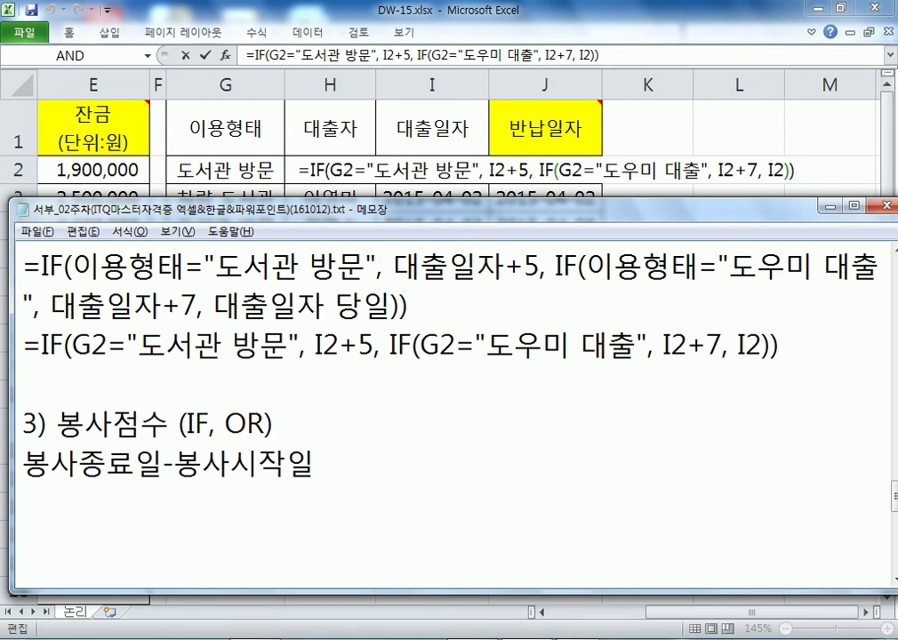
key("Home")
type("(")
key("End")
type(")")
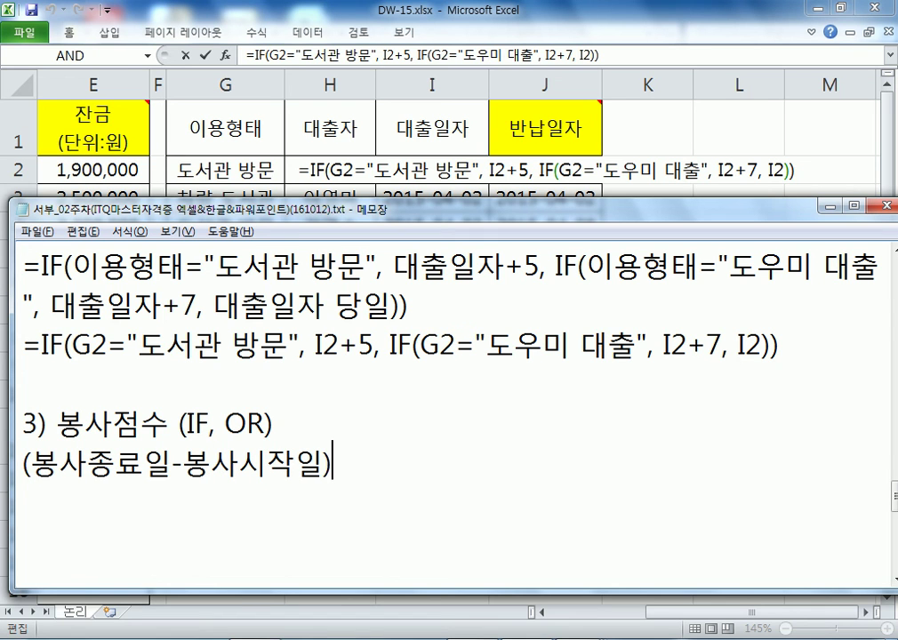
Complete the first condition by appending "* 일일 봉사시간 100 이상이거나," to the rule.
type(" * 일일 봉사시간")
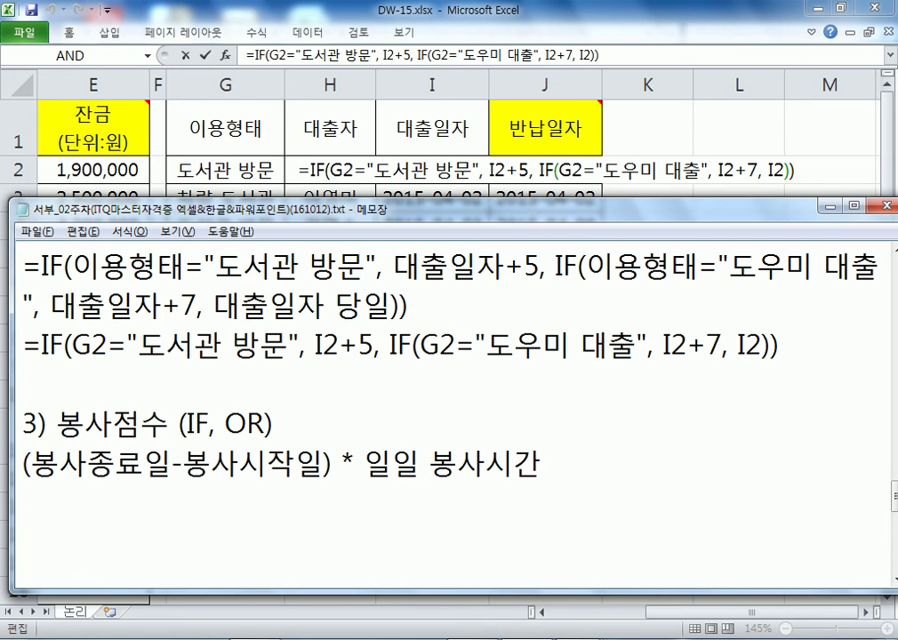
type(" 100")
key("BackSpace")
key("BackSpace")
key("BackSpace")
key("BackSpace")
type("100 이상이거나, ")
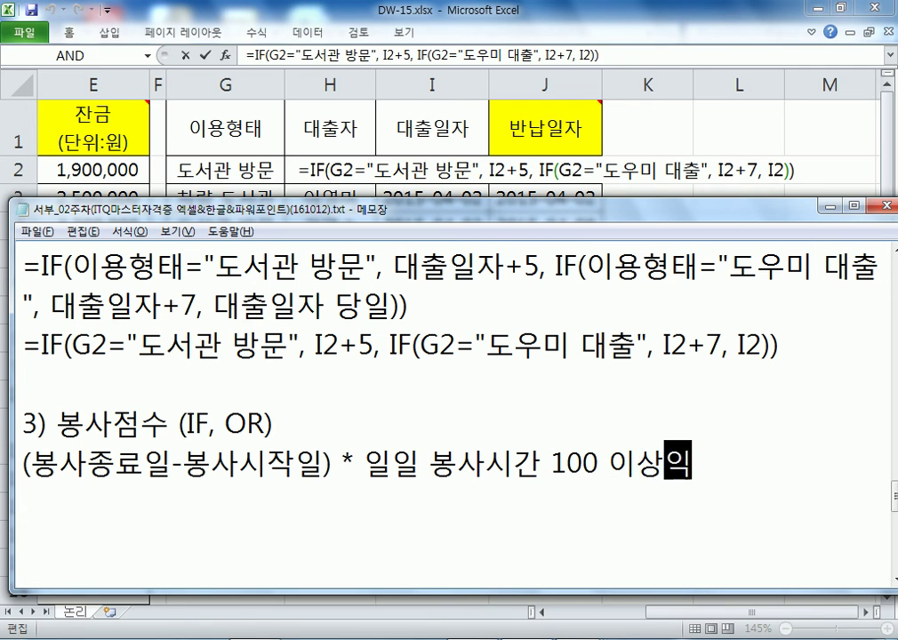
Append the second condition "봉사종료일-봉사시작일) 10 이상이" to the 봉사점수 rule, preceded by a quotation mark.
type("\"봉사종료일-봉사시작")
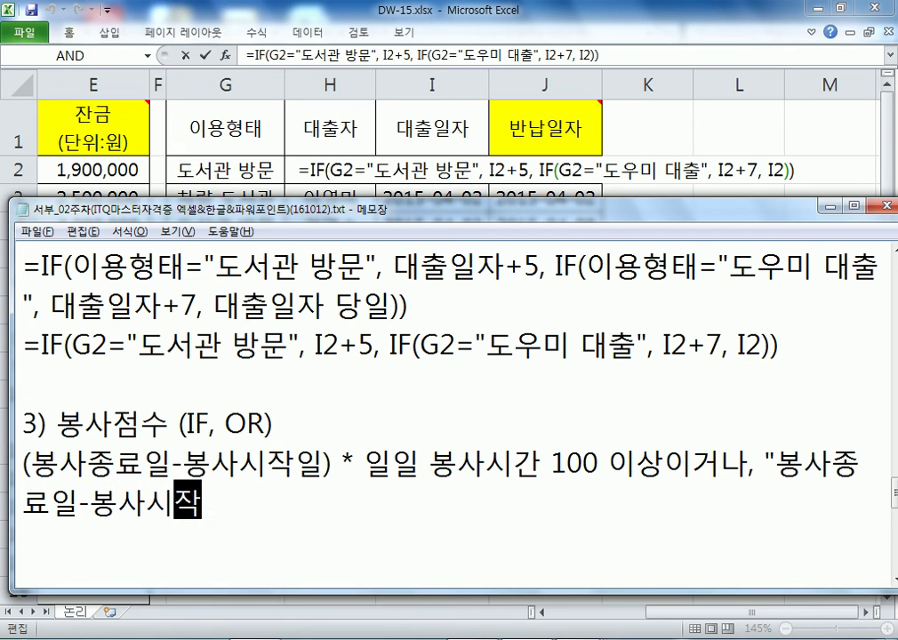
type("일)")
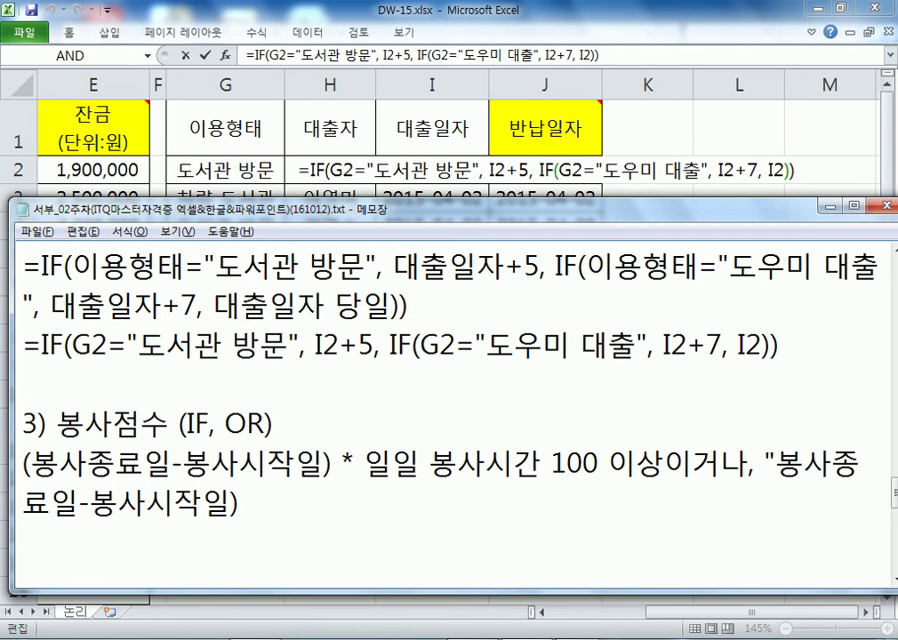
type(" >")
key("BackSpace")
type("10")
type(" 이상이")
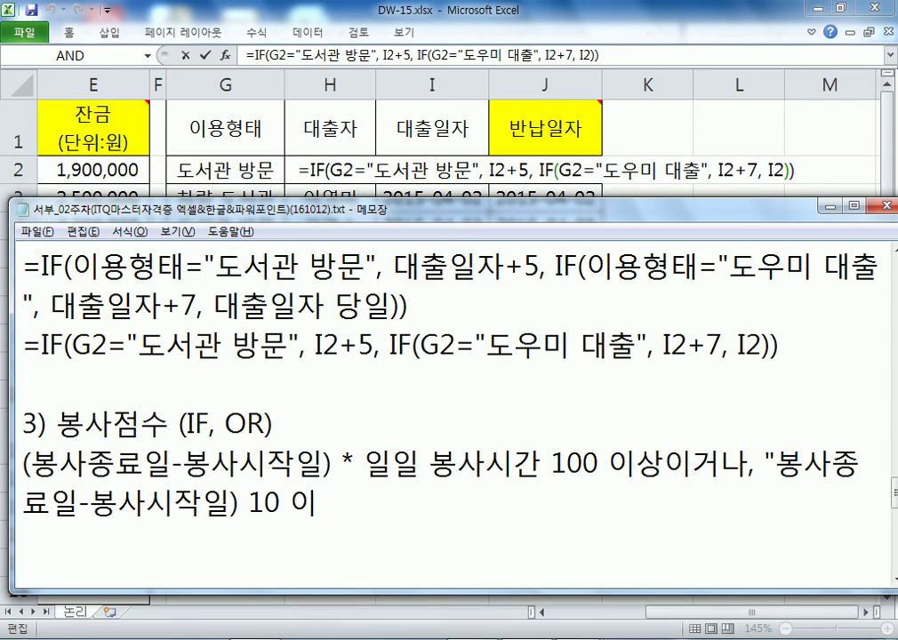
Finish the second condition with 면 and add "10점" as the result when it is met.
type("면 \"1")
type("90")
key("BackSpace")
key("BackSpace")
type("0ㅈ점\", ")
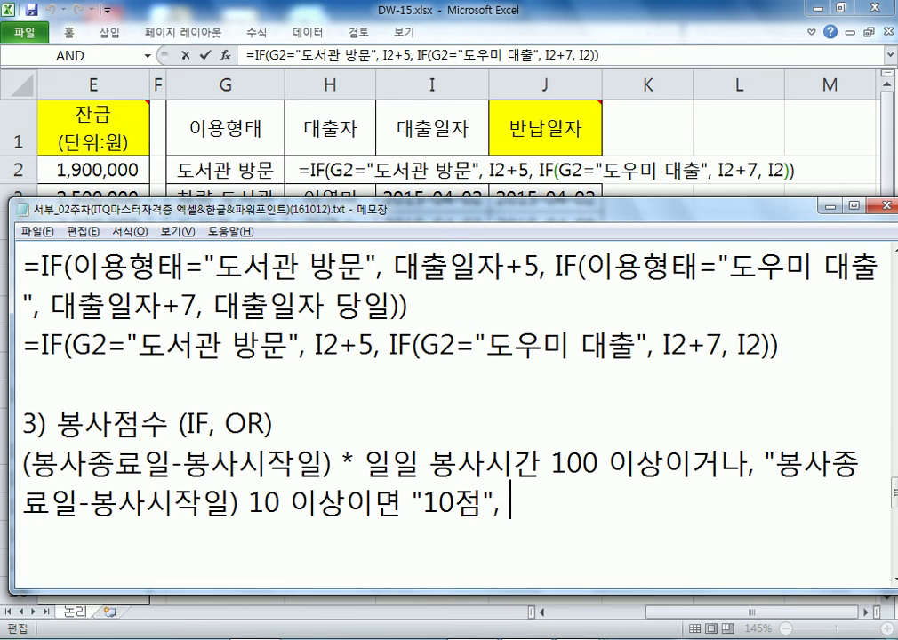
End the 봉사점수 rule with the fallback result: 그 외에는 "5점".
type("그 오ㅔ이")
key("BackSpace")
key("BackSpace")
key("BackSpace")
key("BackSpace")
type("외에는")
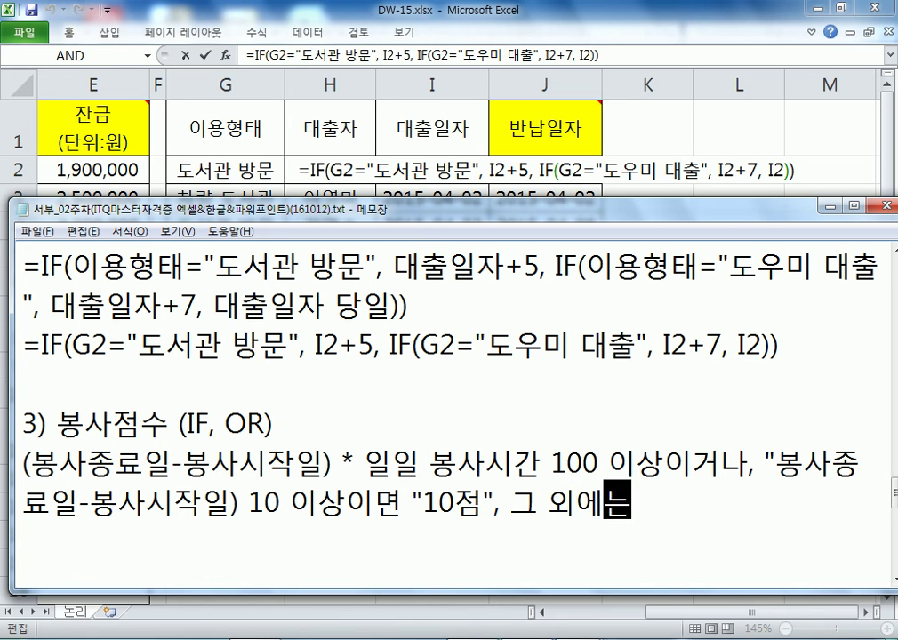
type(" \"5저ㅡㅁ")
key("BackSpace")
key("BackSpace")
key("BackSpace")
type("점\"")
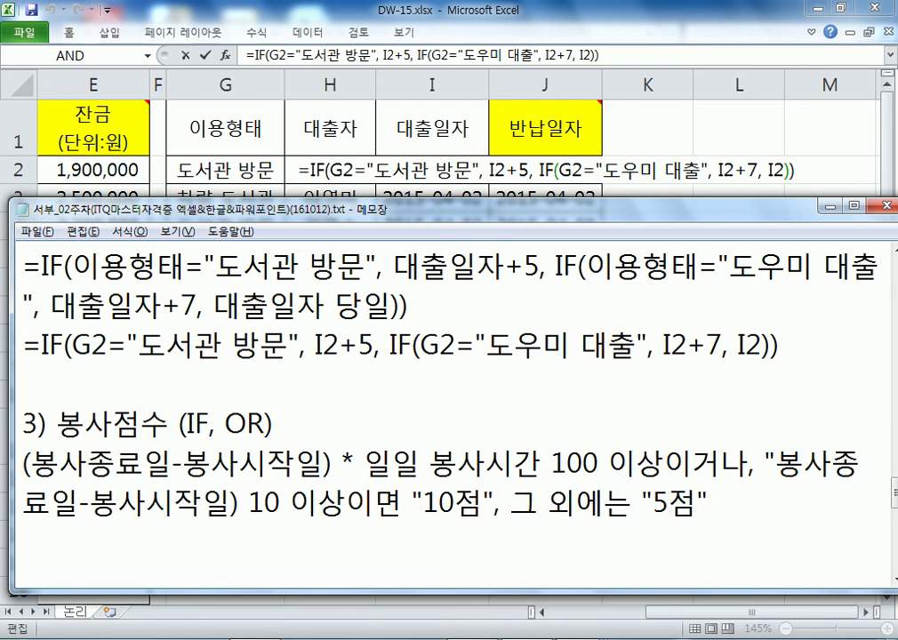